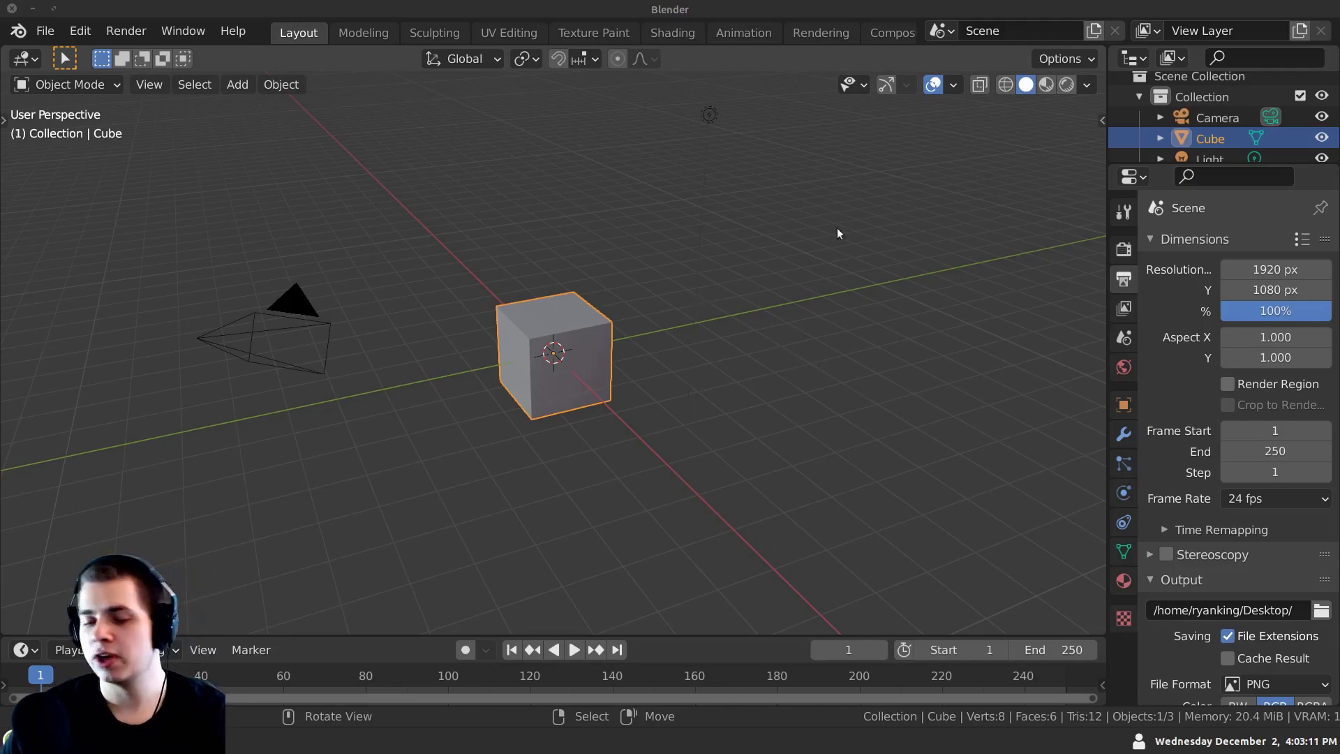
pyautogui.press('n')
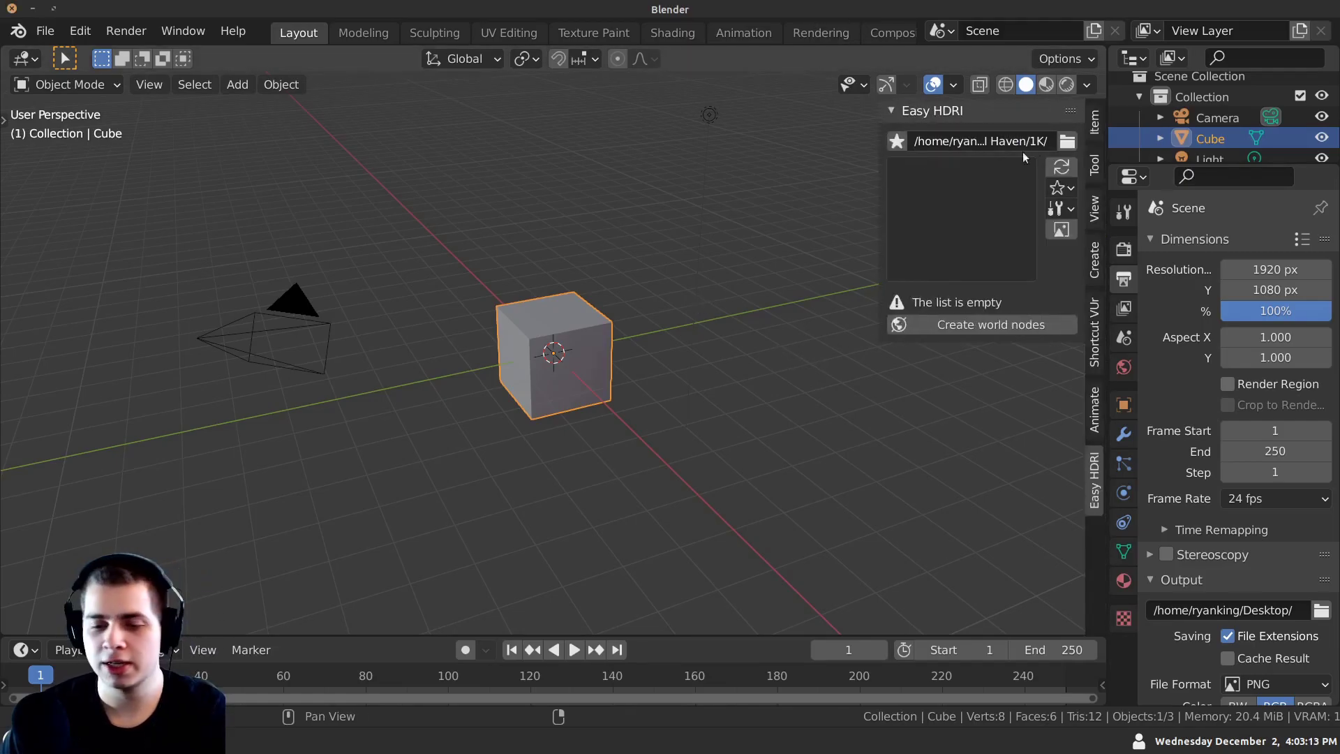
pyautogui.press('n')
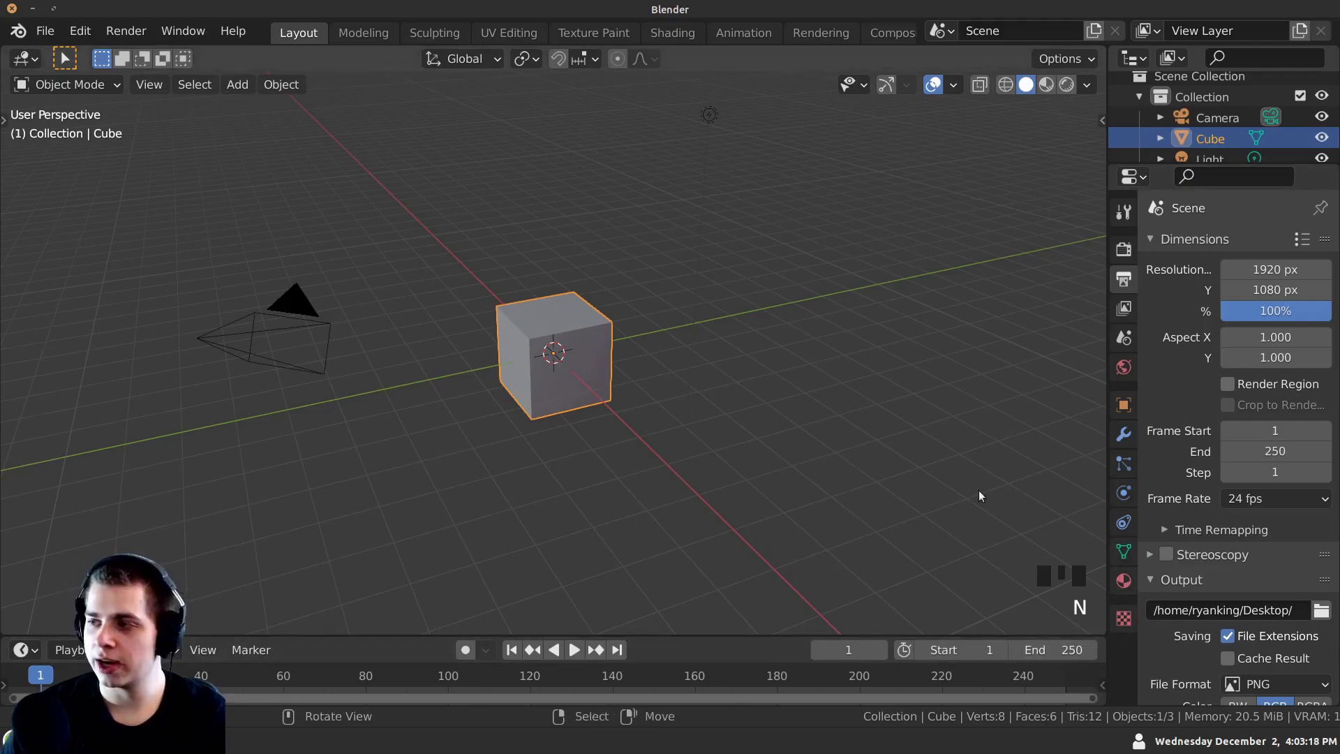
pyautogui.keyDown('shift'); pyautogui.moveTo(823, 538); pyautogui.dragTo(588, 315, button='middle'); pyautogui.keyUp('shift')
pyautogui.keyDown('shift'); pyautogui.moveTo(997, 518); pyautogui.dragTo(416, 210, button='middle'); pyautogui.keyUp('shift')
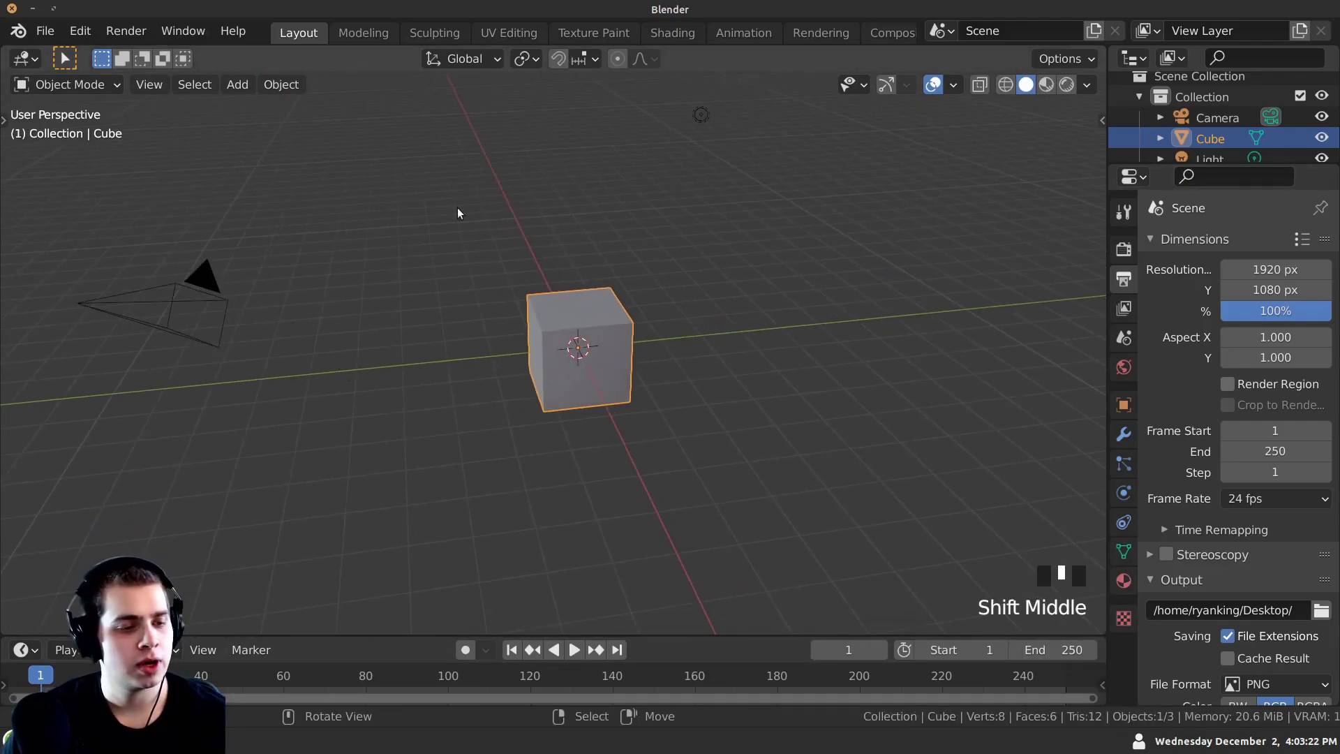
# Delete the default camera, cube and light, and add a UV sphere in their place.
pyautogui.press('a')
pyautogui.press('a')
pyautogui.press('a')
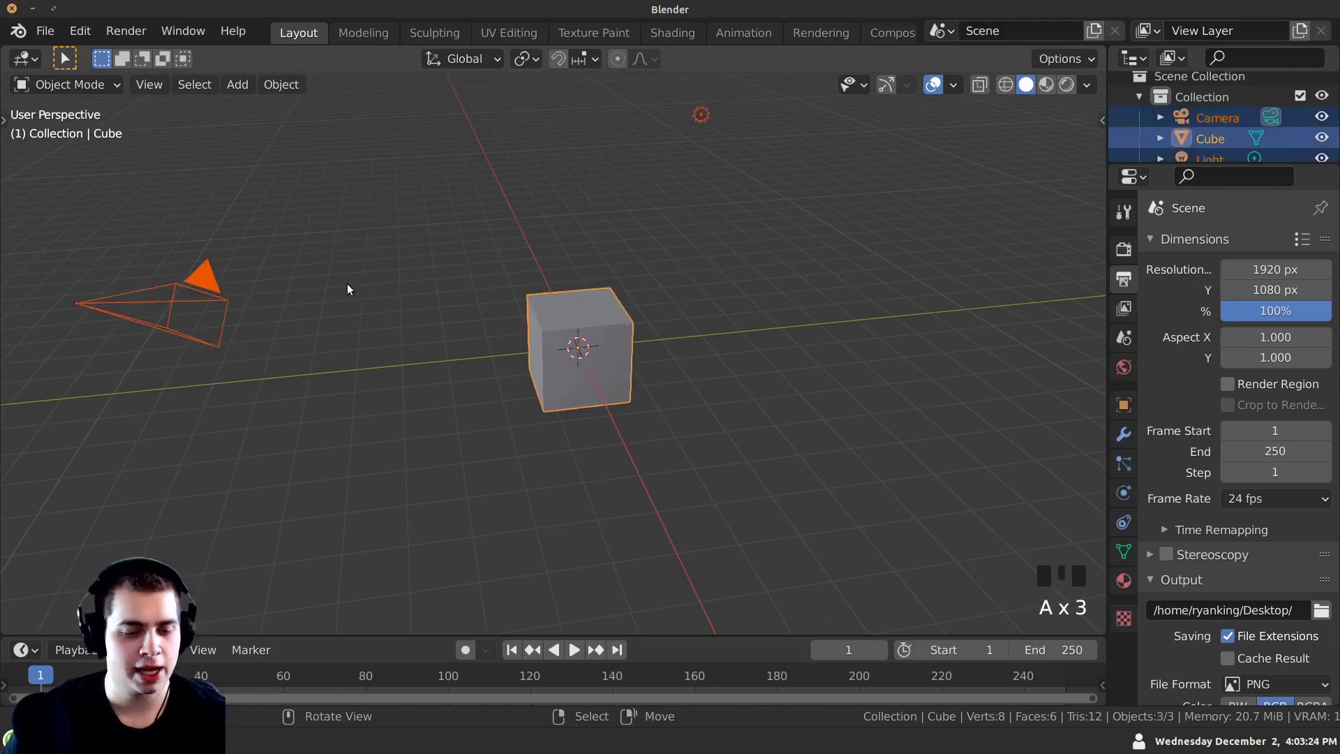
pyautogui.press('x')
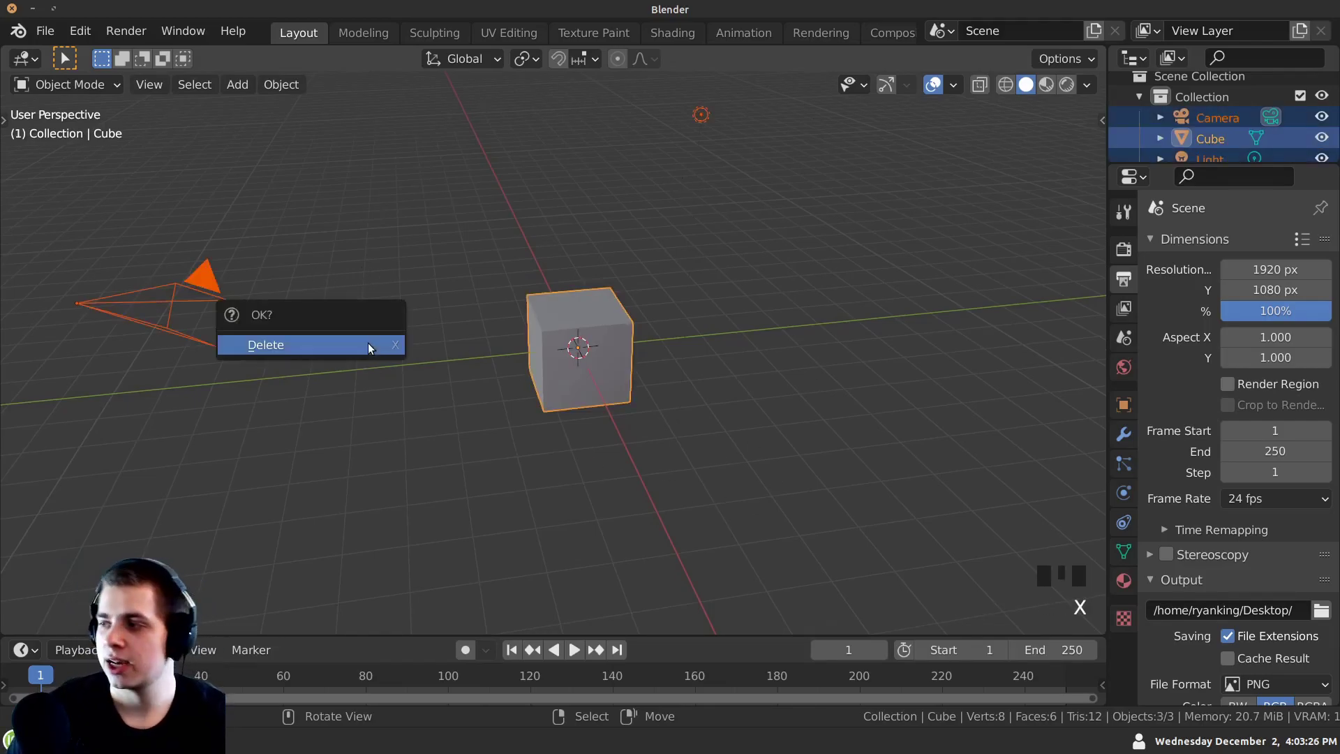
pyautogui.click(358, 338)
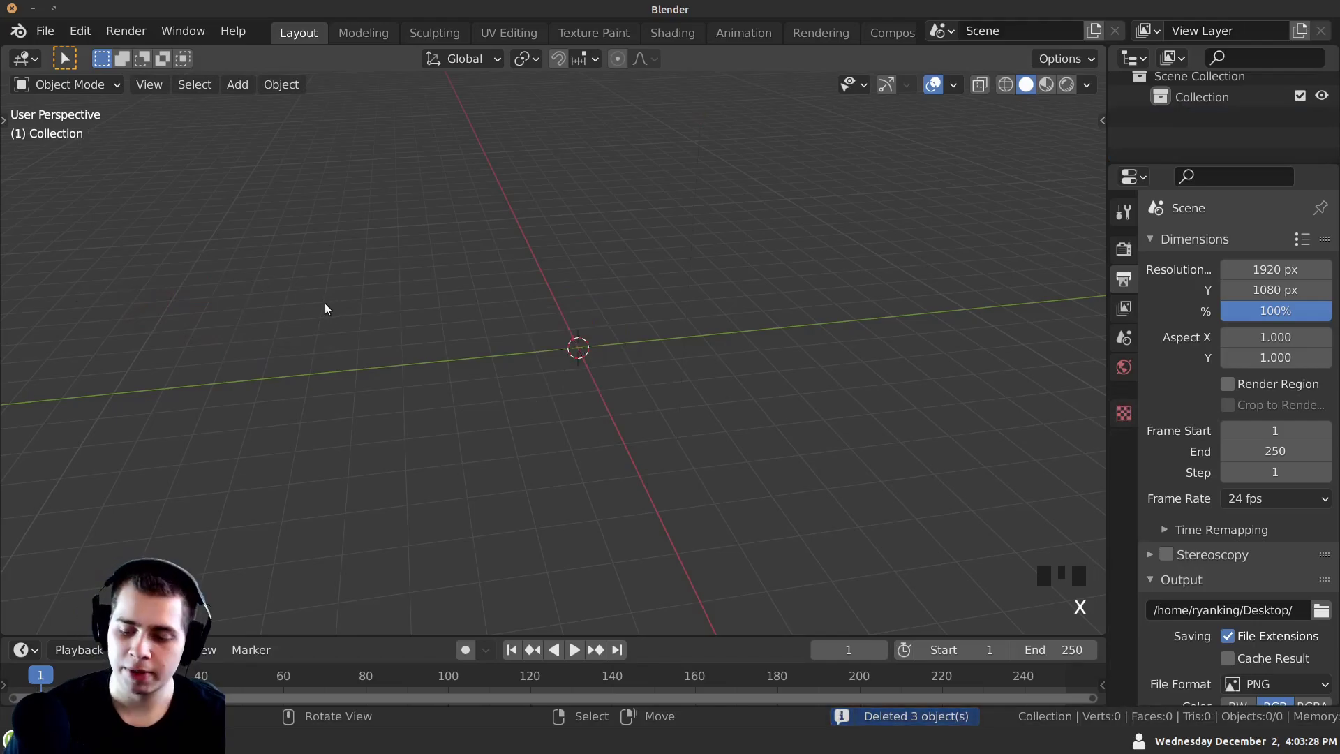
pyautogui.hotkey('shift', 'a')
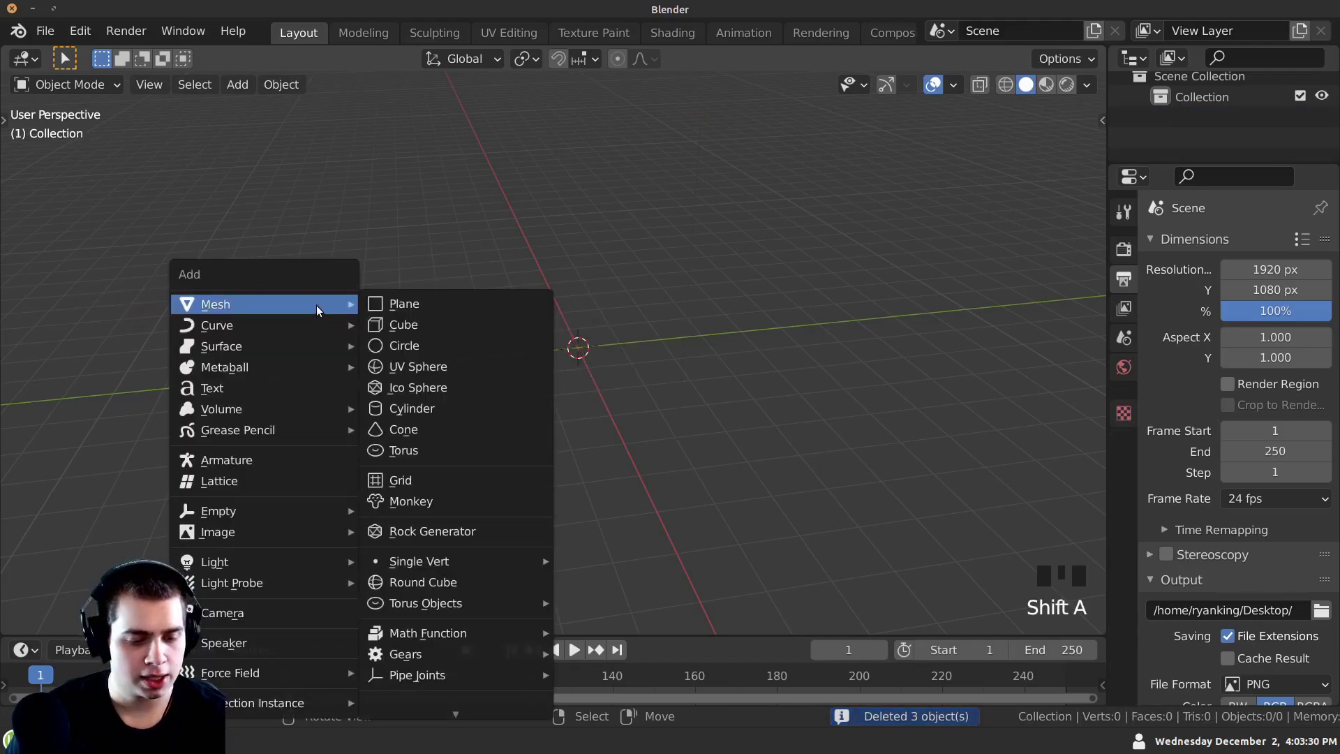
pyautogui.click(419, 367)
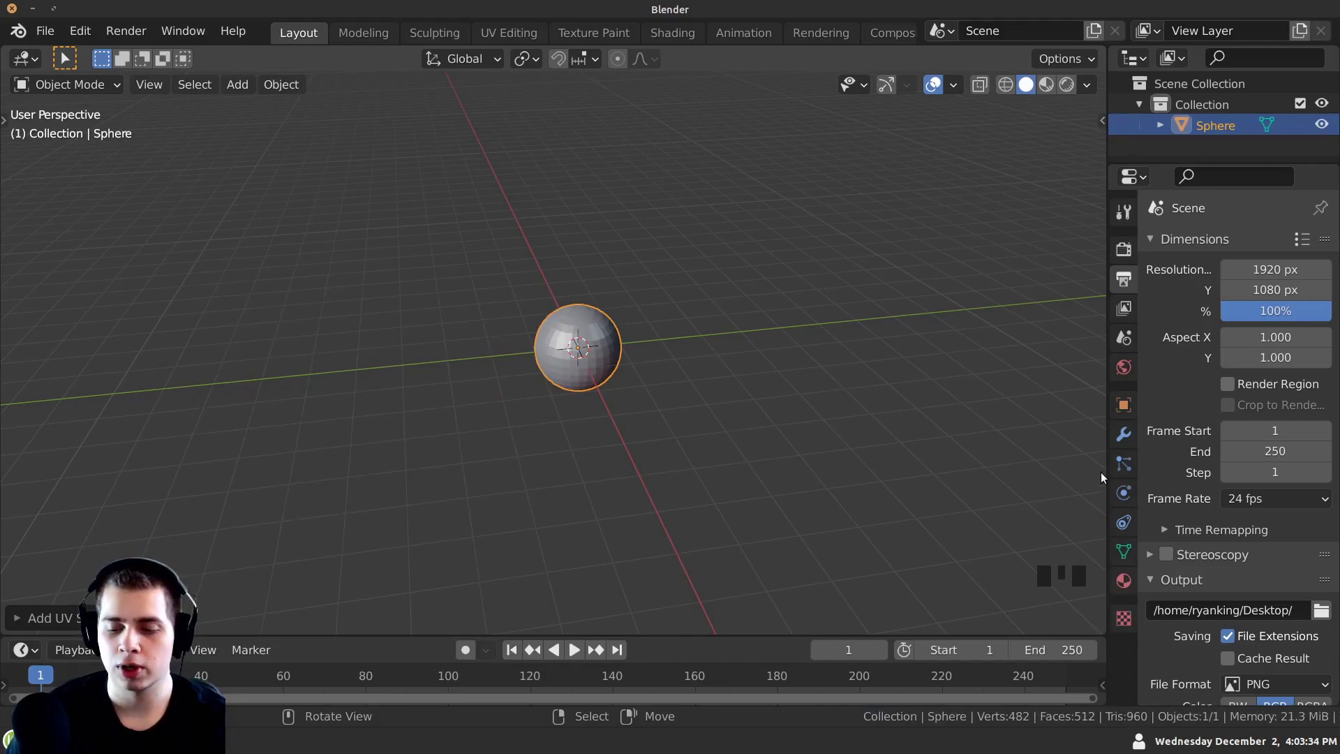
# Add a Subdivision Surface modifier to the sphere.
pyautogui.click(1124, 434)
pyautogui.keyDown('ctrl'); pyautogui.moveTo(577, 434); pyautogui.dragTo(473, 299, button='middle'); pyautogui.keyUp('ctrl')
pyautogui.moveTo(537, 388); pyautogui.dragTo(564, 270, button='middle')
pyautogui.keyDown('shift'); pyautogui.moveTo(564, 271); pyautogui.dragTo(500, 289, button='middle'); pyautogui.keyUp('shift')
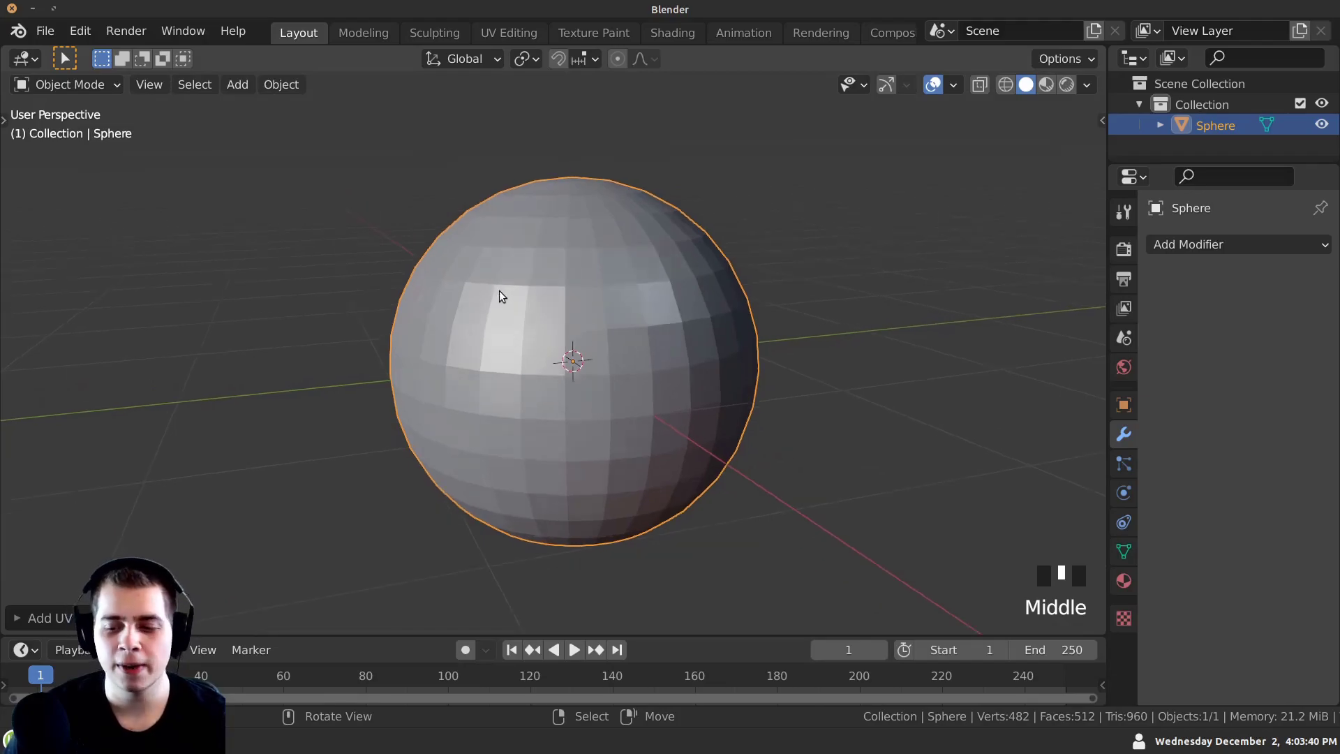
pyautogui.click(1199, 245)
pyautogui.click(1200, 245)
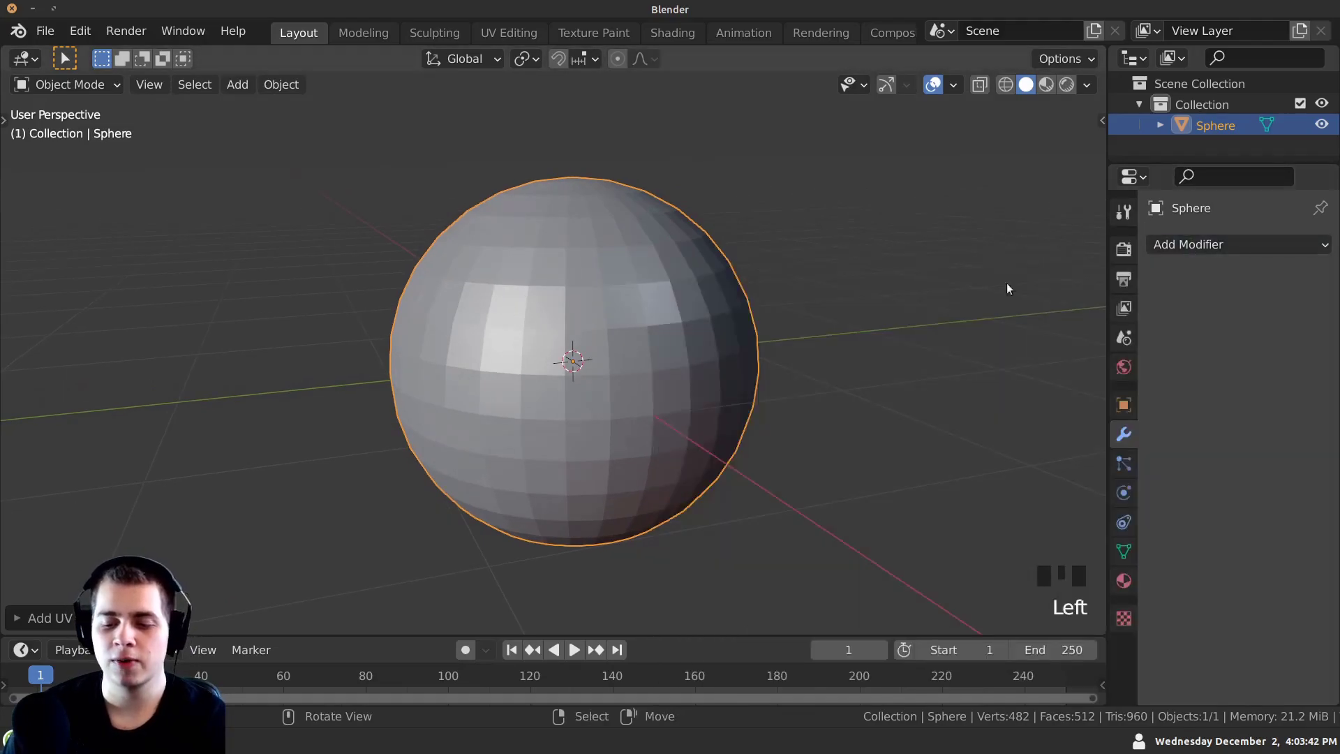
pyautogui.click(1124, 440)
pyautogui.click(1124, 440)
pyautogui.click(1123, 440)
pyautogui.click(1125, 437)
pyautogui.click(1124, 437)
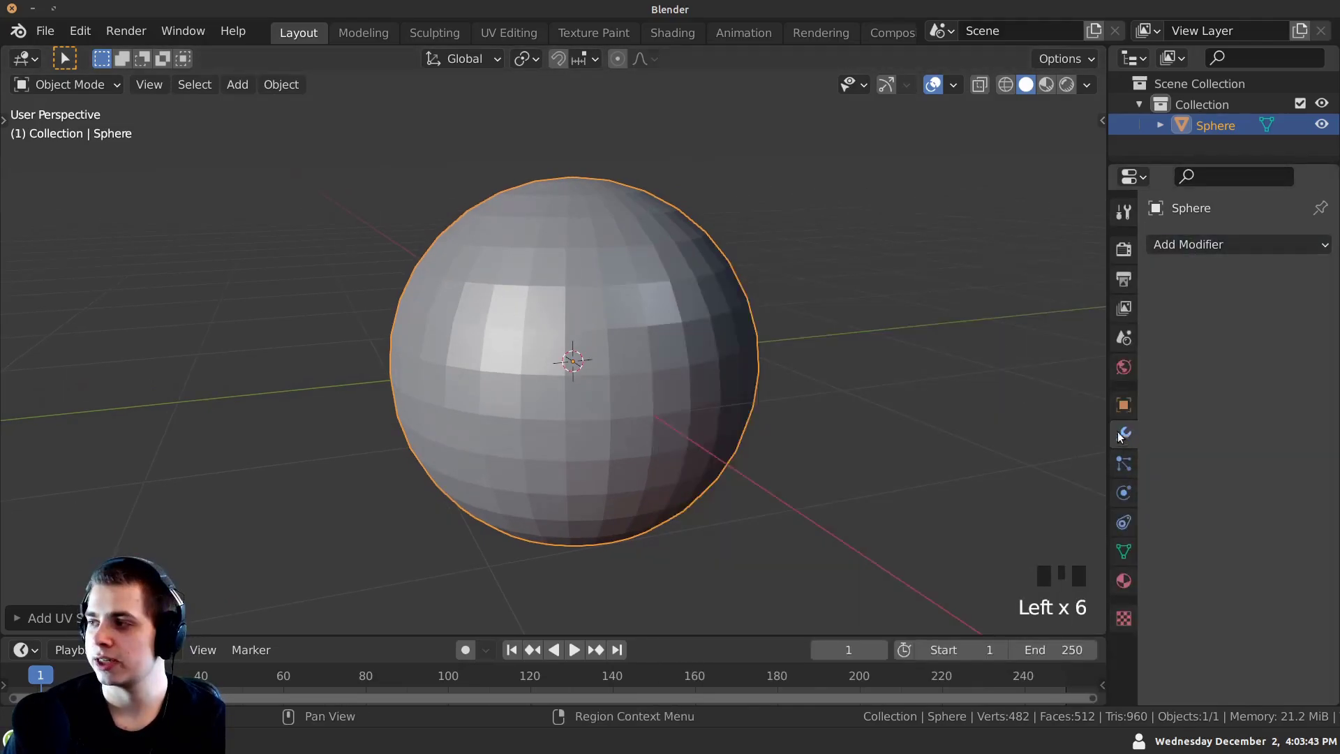
pyautogui.click(1183, 244)
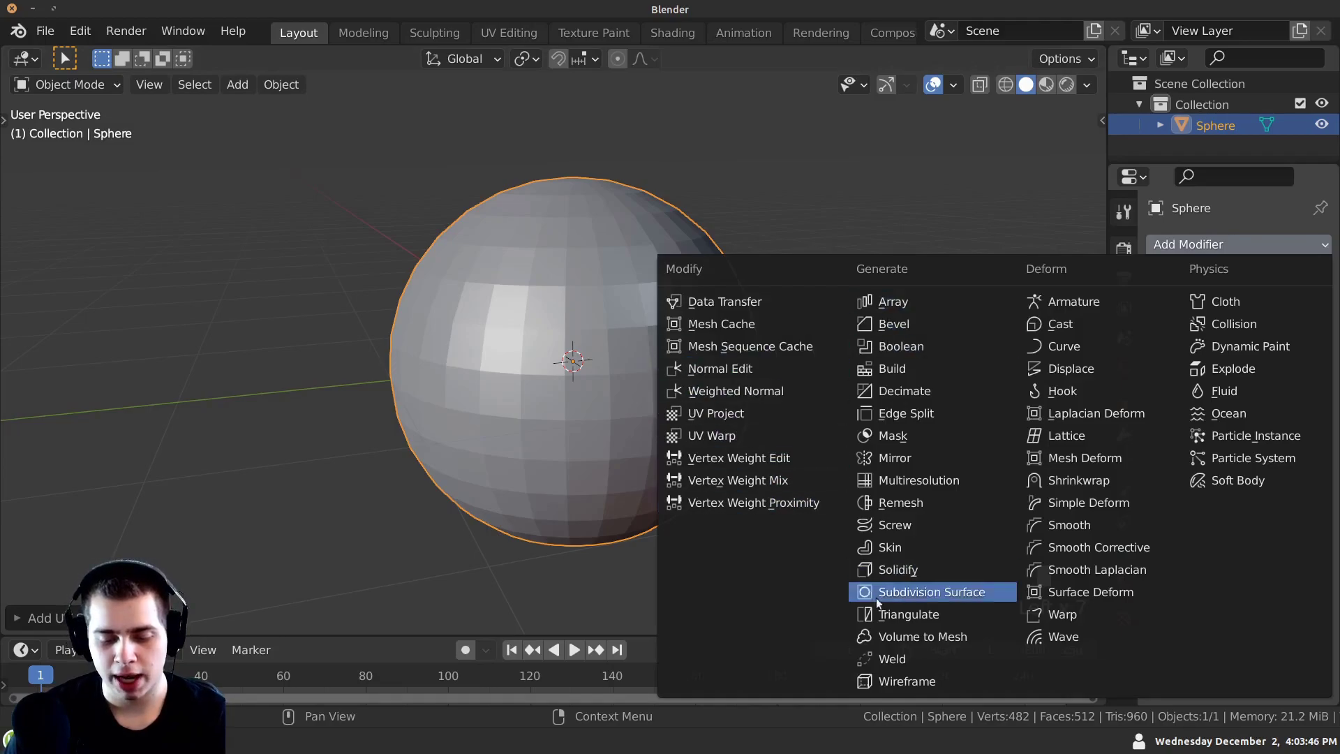
pyautogui.click(894, 592)
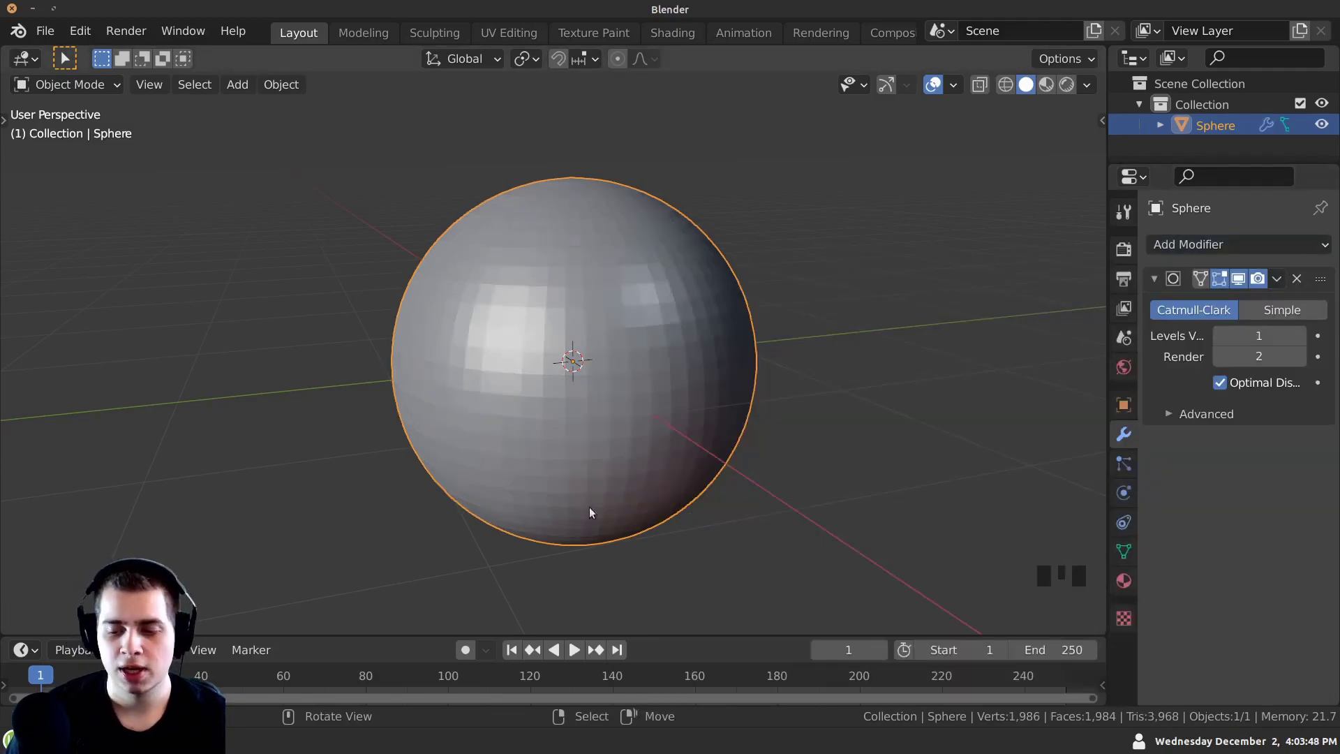
# Set the Subdivision Surface viewport level to 2 and apply the modifier.
pyautogui.click(1297, 337)
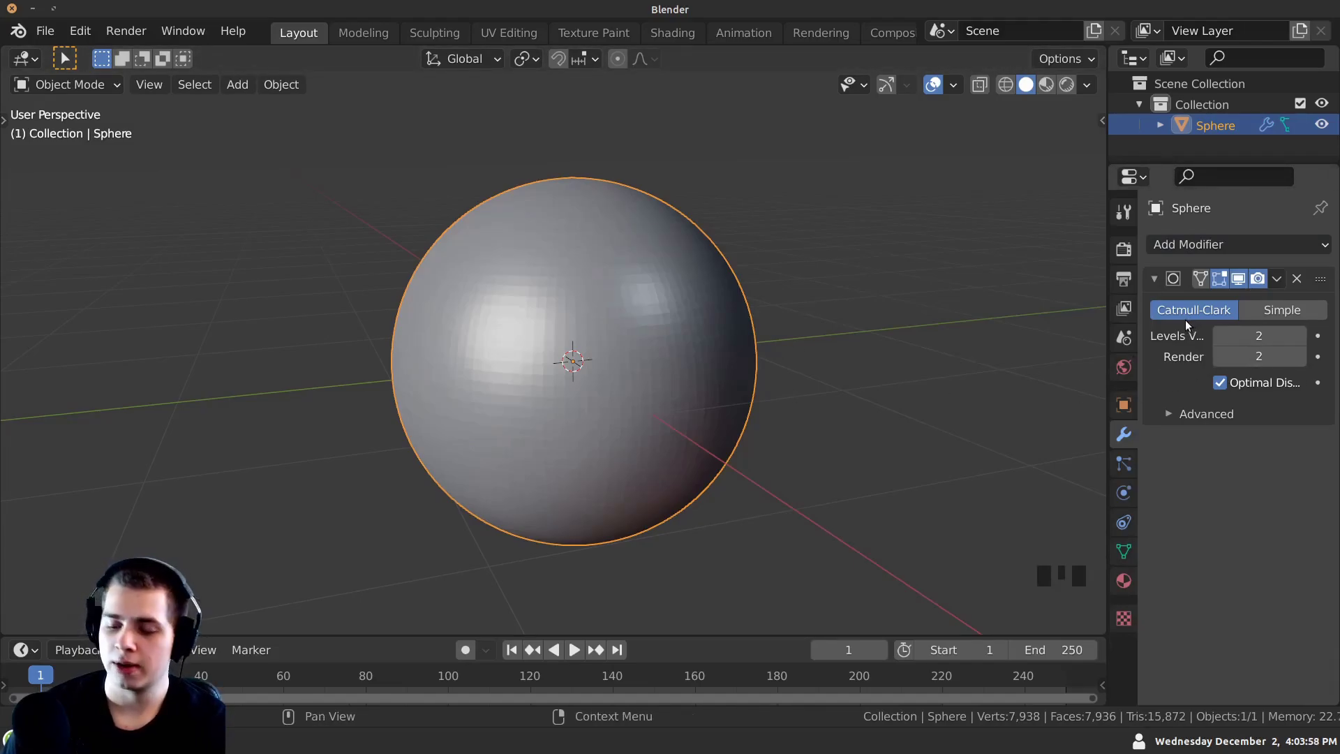
pyautogui.hotkey('ctrl', 'a')
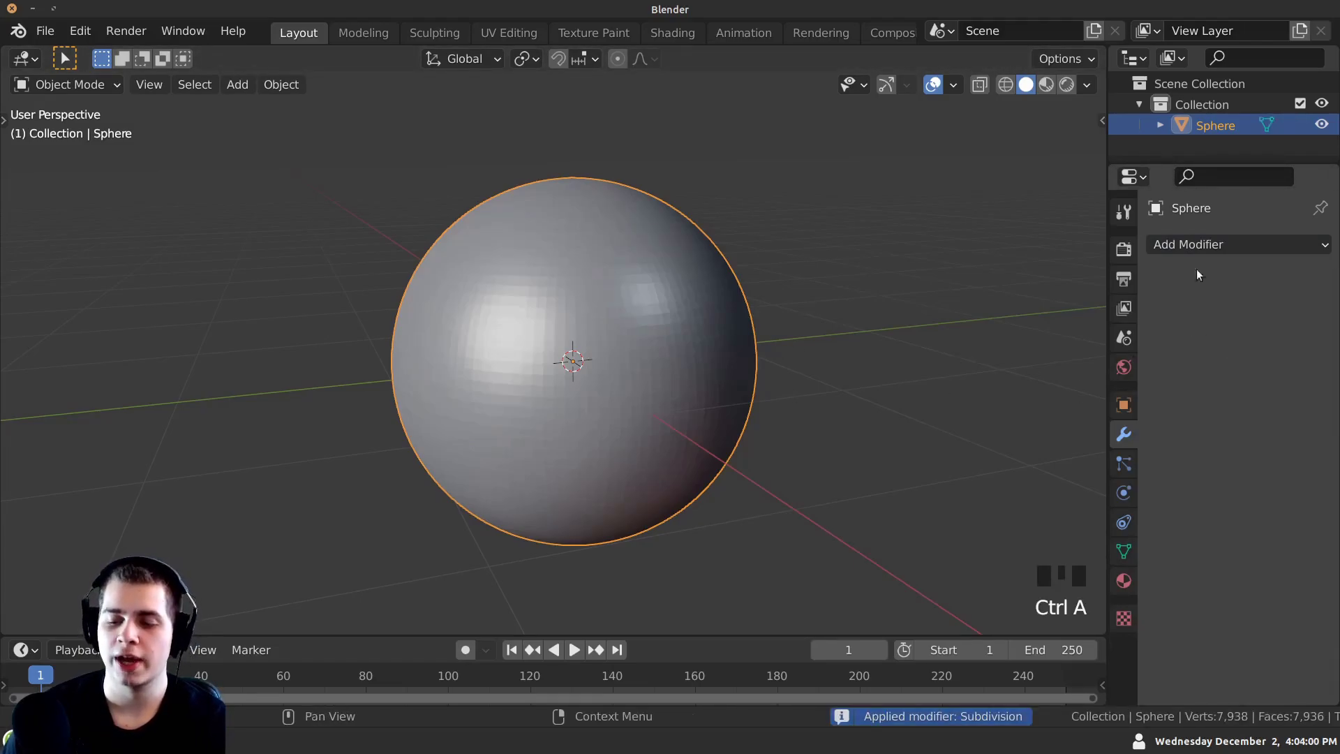
# Examine the subdivided sphere's mesh density, switching between Edit Mode and Object Mode.
pyautogui.moveTo(610, 423); pyautogui.dragTo(497, 441, button='middle')
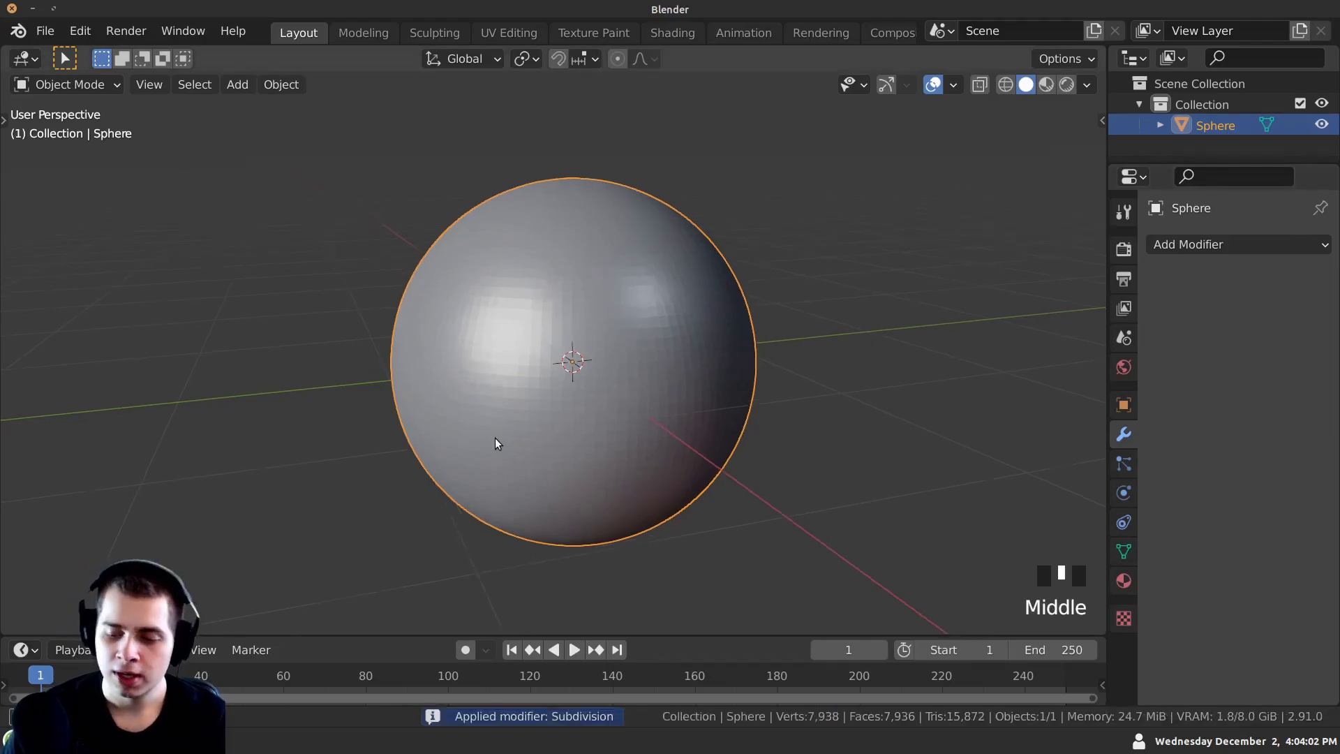
pyautogui.press('Tab')
pyautogui.press('Tab')
pyautogui.press('Tab')
pyautogui.scroll(1, 497, 363)
pyautogui.moveTo(477, 347); pyautogui.dragTo(485, 347, button='middle')
pyautogui.press('Tab')
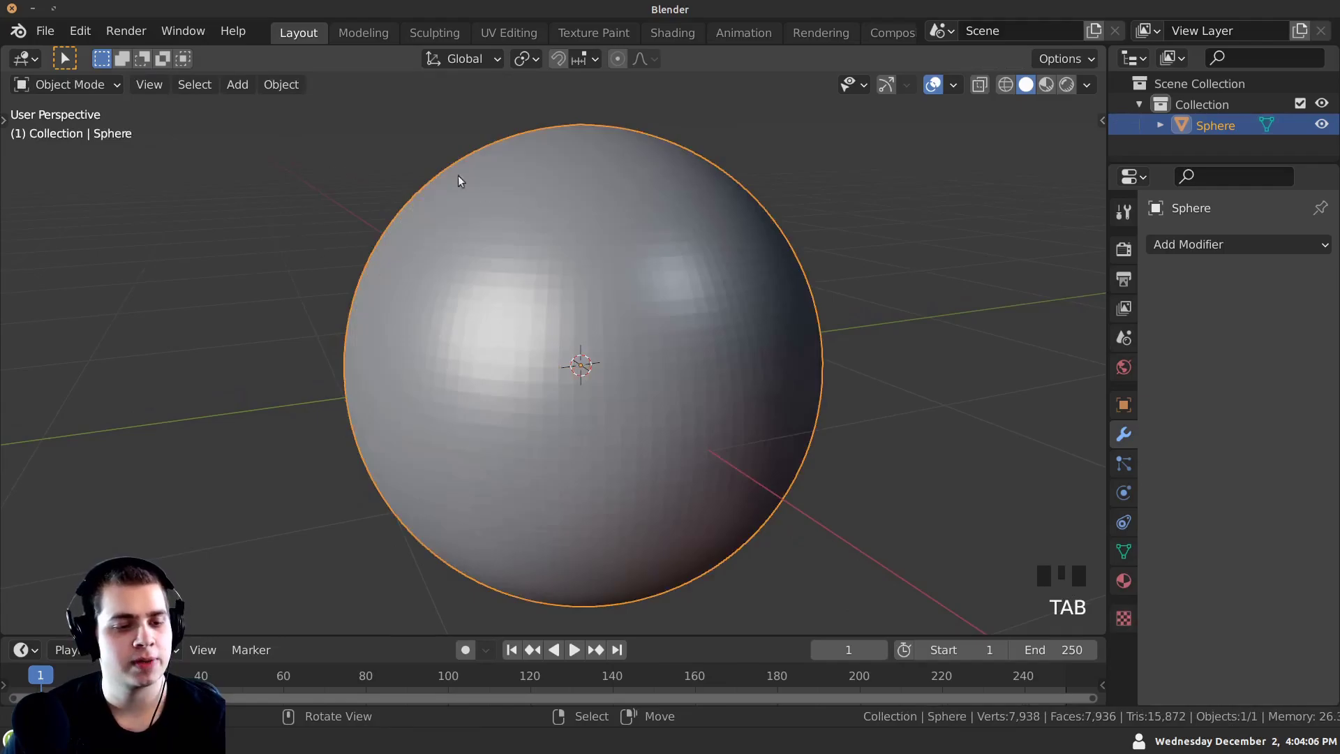
pyautogui.keyDown('shift'); pyautogui.moveTo(431, 172); pyautogui.dragTo(488, 326, button='middle'); pyautogui.keyUp('shift')
pyautogui.keyDown('ctrl'); pyautogui.moveTo(646, 272); pyautogui.dragTo(380, 227, button='middle'); pyautogui.keyUp('ctrl')
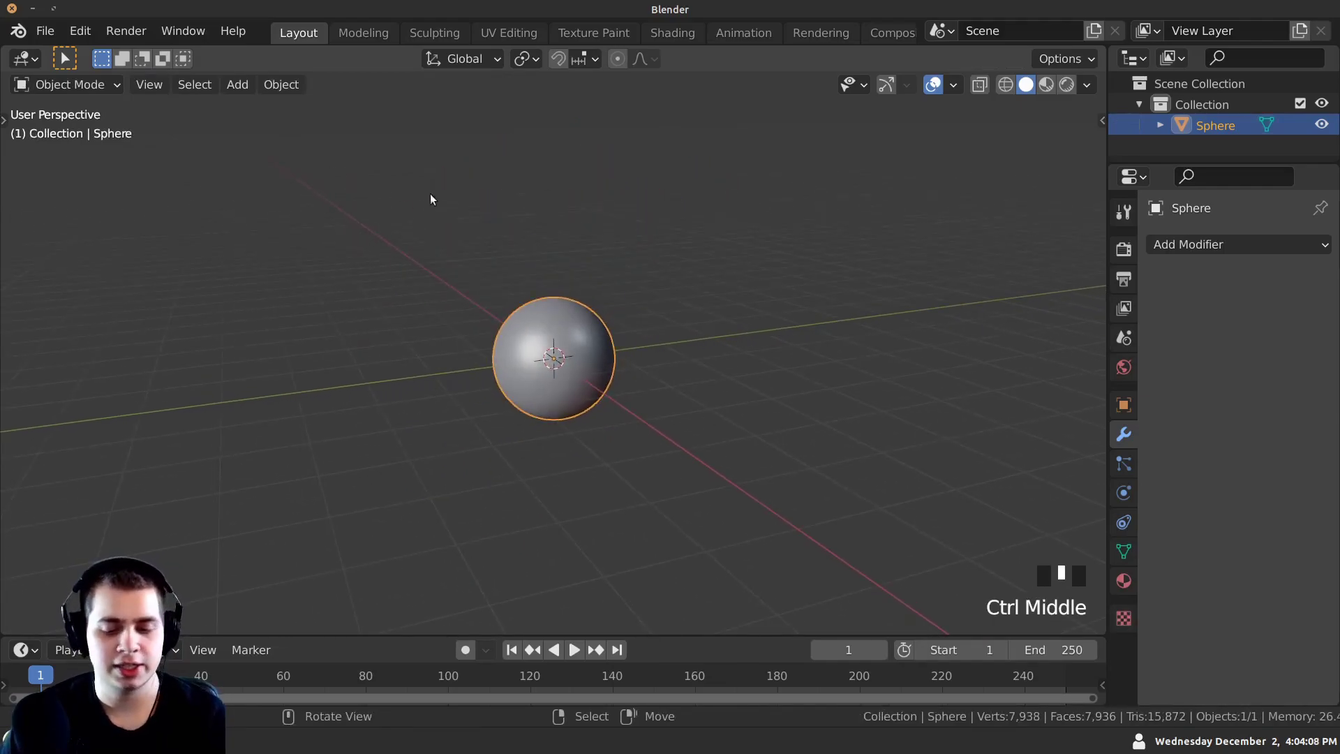
# Reselect the sphere and switch to the Sculpting workspace.
pyautogui.click(660, 465)
pyautogui.moveTo(550, 443); pyautogui.dragTo(496, 353, button='middle')
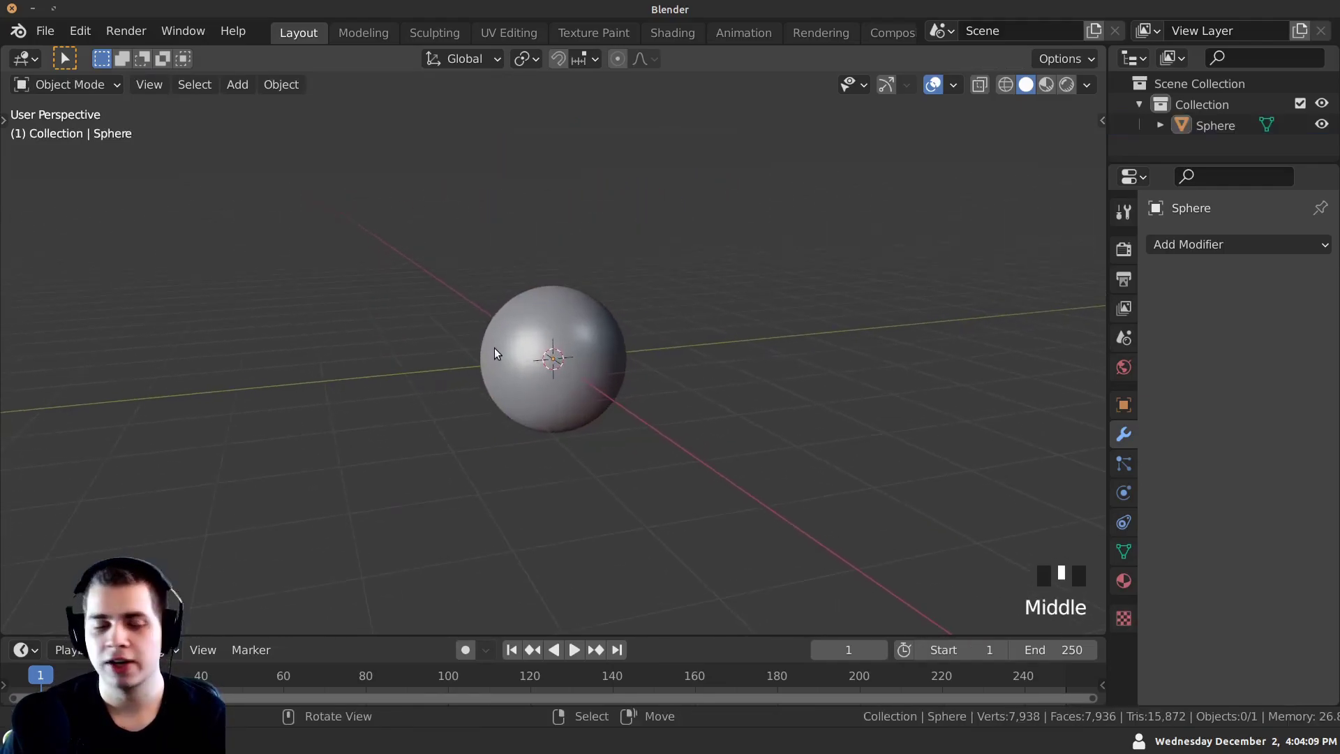
pyautogui.rightClick(554, 314)
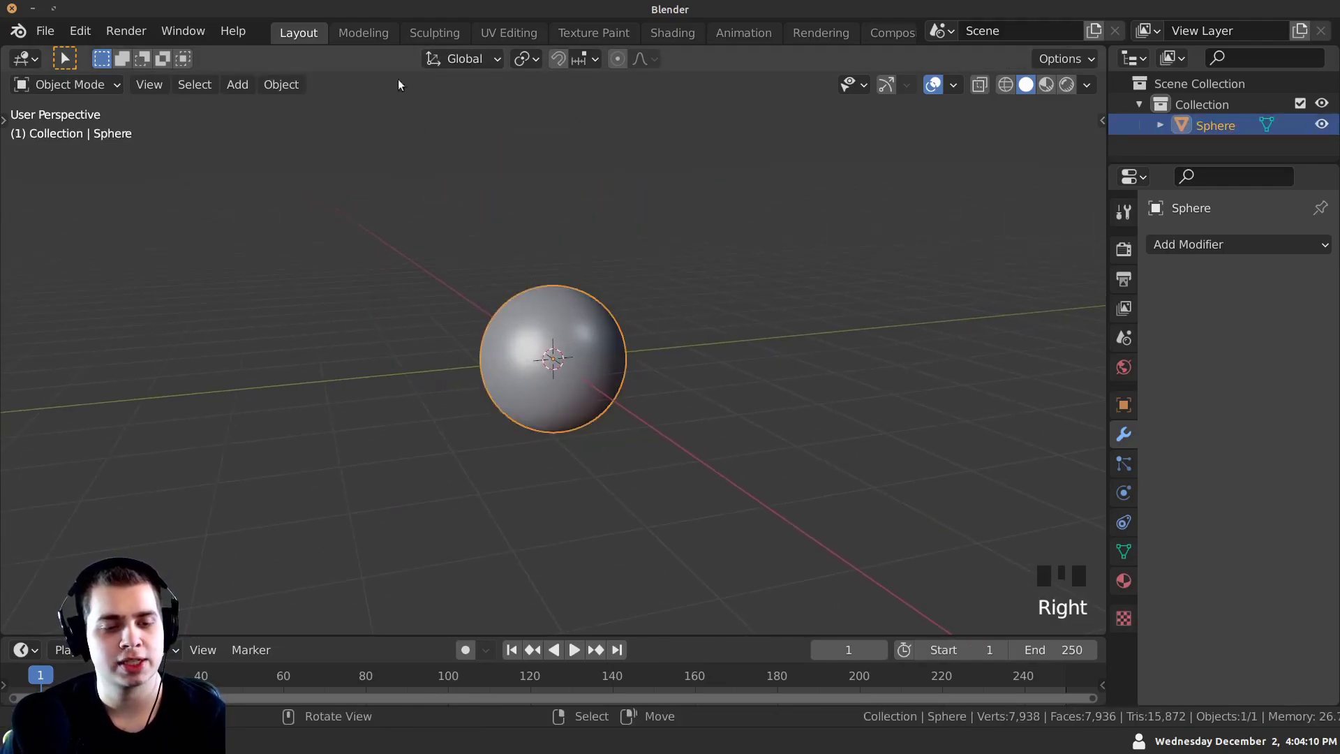
pyautogui.click(430, 33)
pyautogui.moveTo(540, 237)
pyautogui.keyDown('shift'); pyautogui.mouseDown(button='middle')
pyautogui.moveTo(530, 335)
pyautogui.moveTo(464, 276)
pyautogui.mouseUp(button='middle'); pyautogui.keyUp('shift')
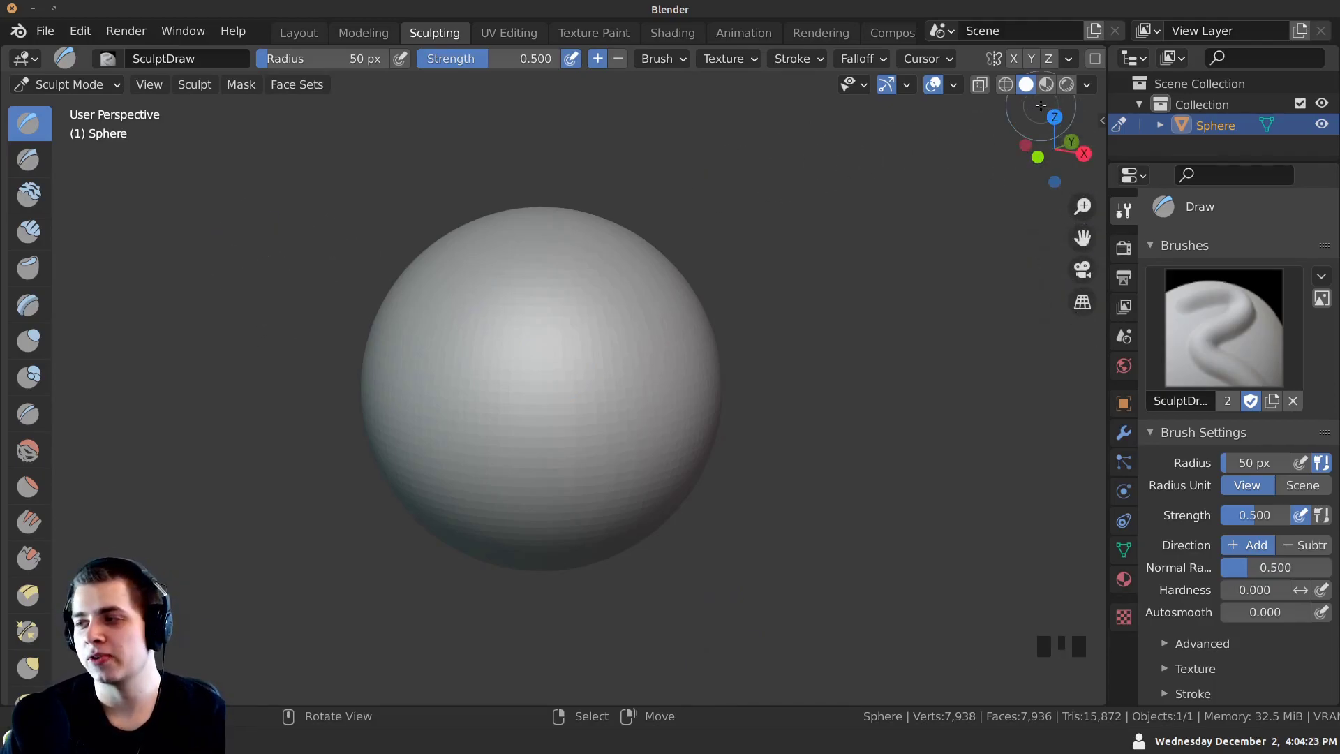
# Hide the viewport gizmos and widen the sculpt brush toolbar to two columns.
pyautogui.click(887, 90)
pyautogui.click(886, 90)
pyautogui.click(886, 90)
pyautogui.click(887, 90)
pyautogui.click(886, 90)
pyautogui.moveTo(1072, 141); pyautogui.dragTo(1050, 157)
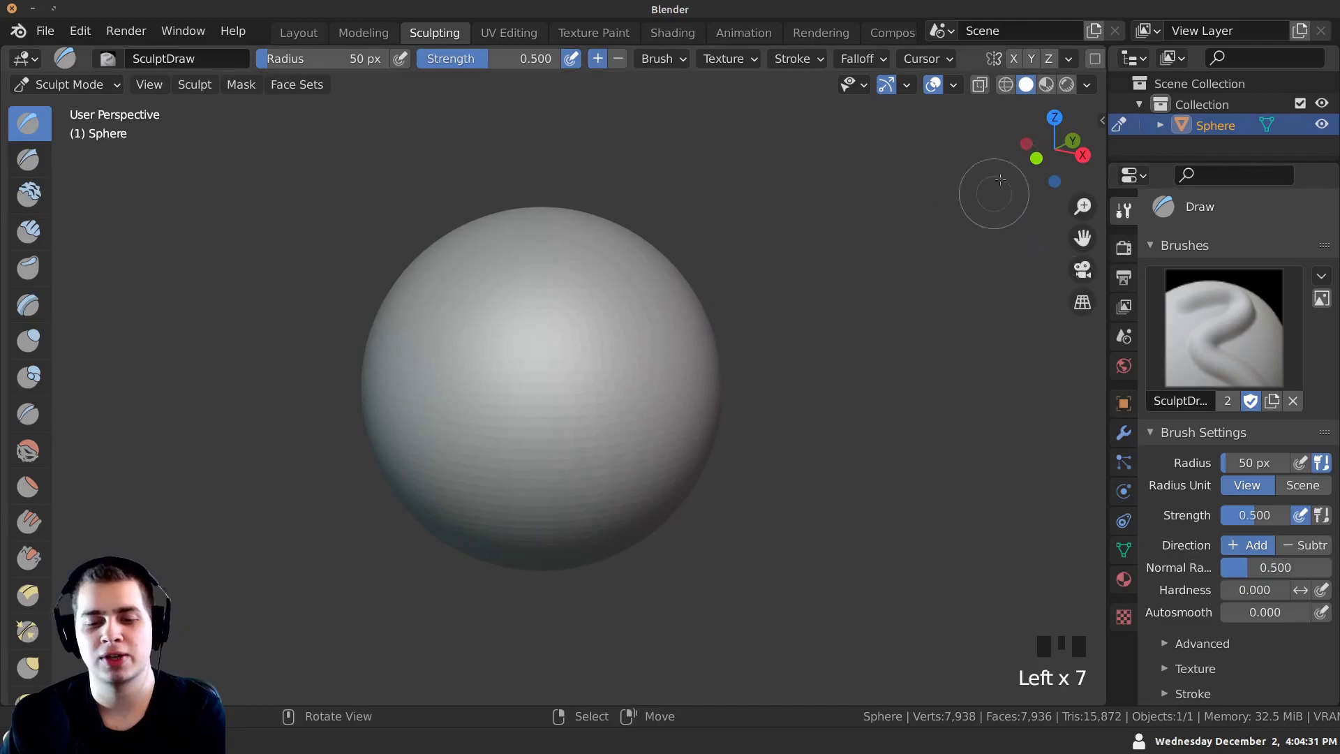
pyautogui.click(886, 85)
pyautogui.moveTo(351, 371)
pyautogui.keyDown('ctrl'); pyautogui.mouseDown(button='middle')
pyautogui.moveTo(493, 410)
pyautogui.moveTo(494, 391)
pyautogui.moveTo(450, 352)
pyautogui.mouseUp(button='middle'); pyautogui.keyUp('ctrl')
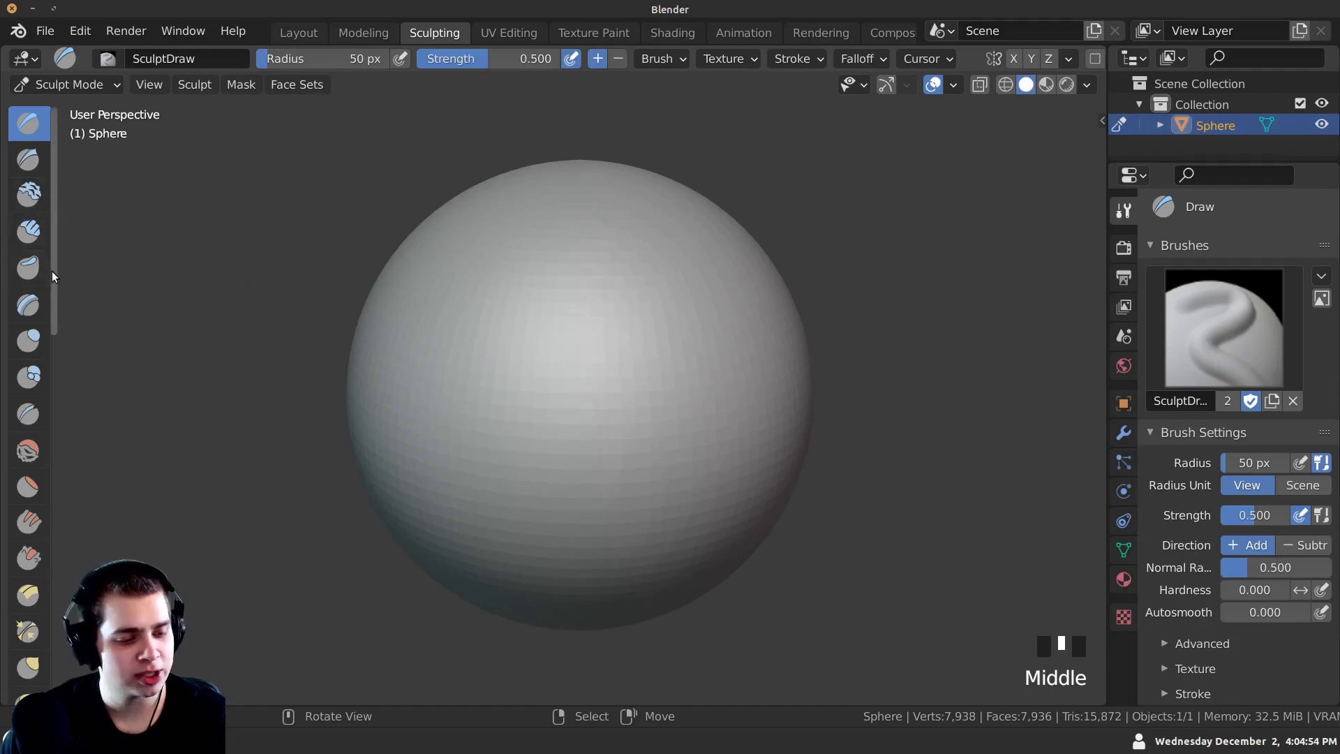
pyautogui.moveTo(54, 272); pyautogui.dragTo(104, 269)
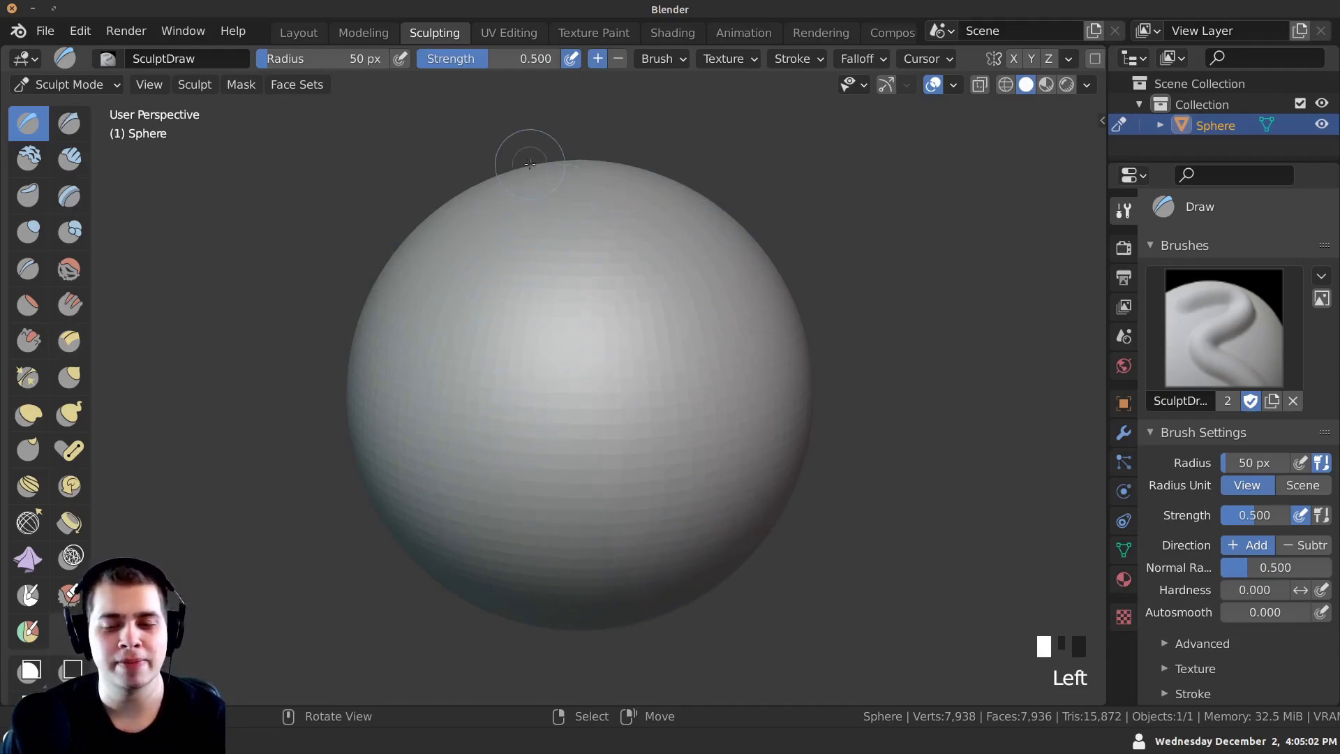
# Change the solid viewport shading to the reddish-brown clay MatCap in the third row.
pyautogui.click(1087, 85)
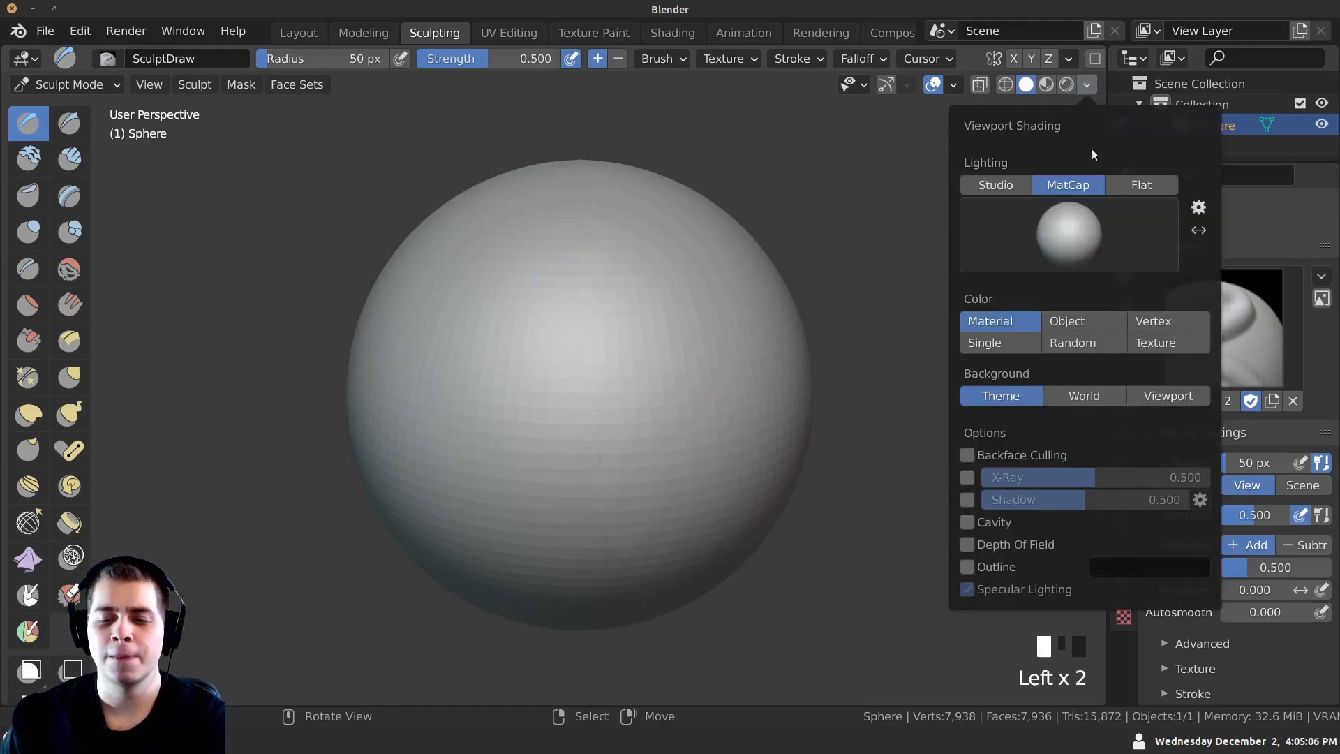
pyautogui.click(1099, 242)
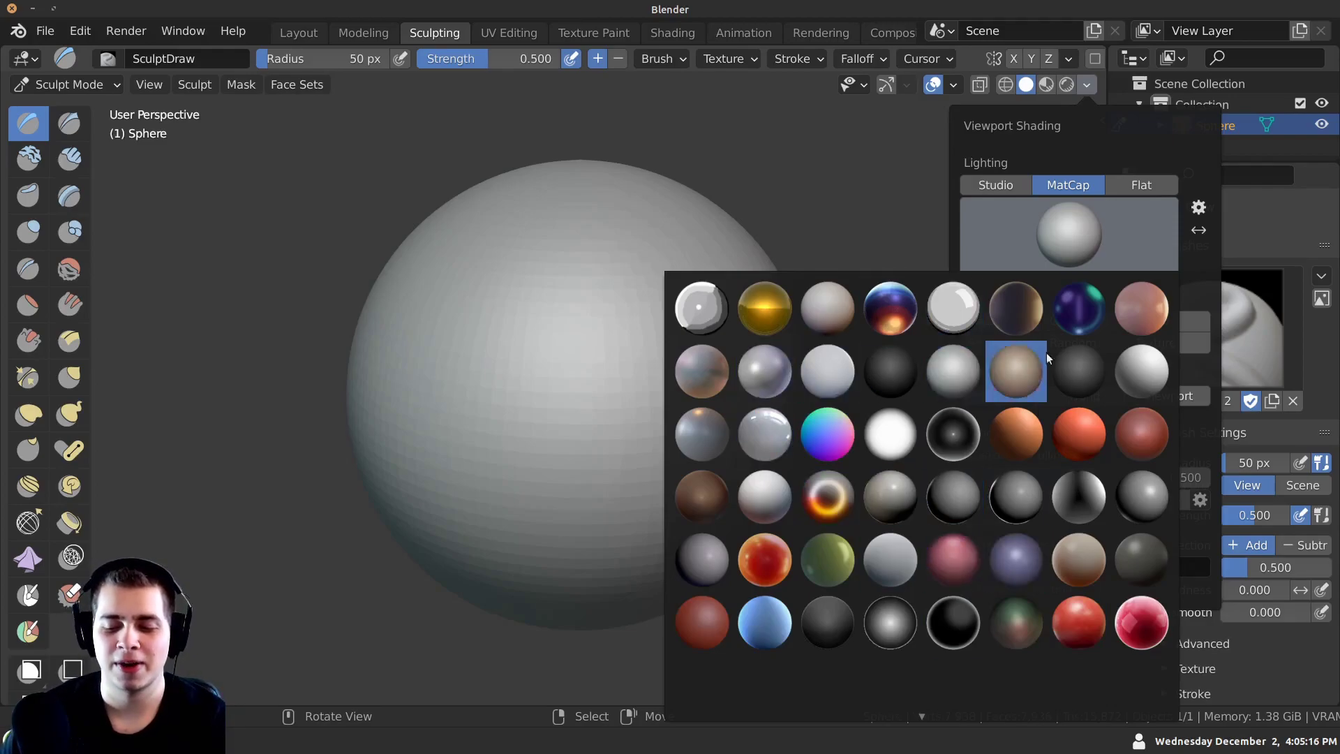
pyautogui.click(1141, 435)
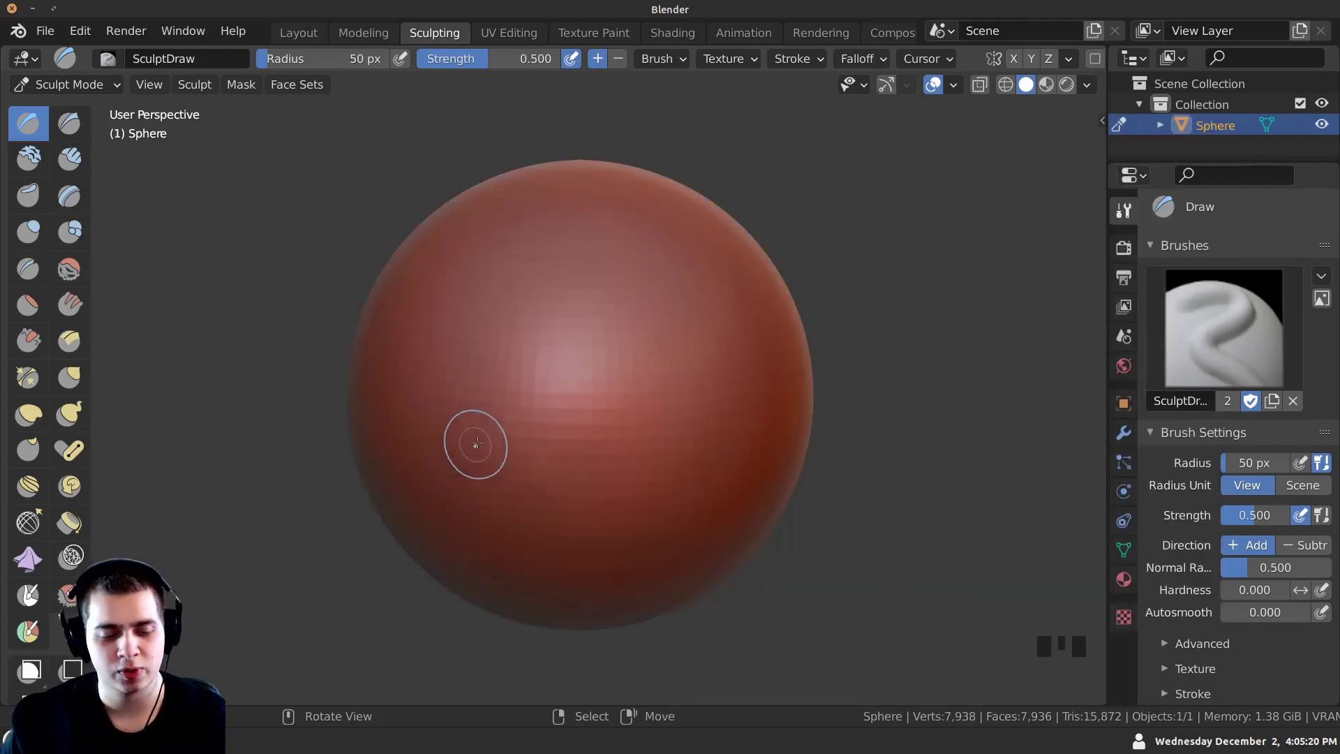
pyautogui.middleClick(505, 426)
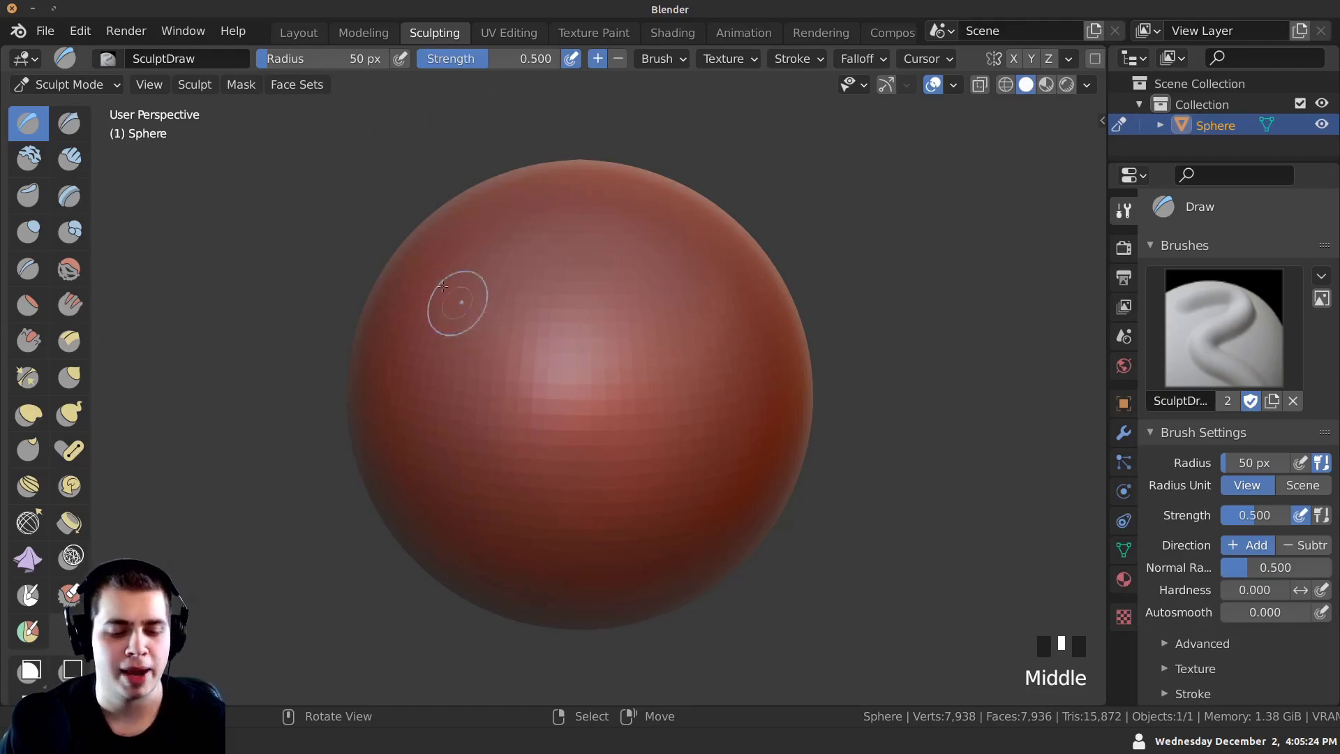
pyautogui.moveTo(500, 302)
pyautogui.keyDown('shift'); pyautogui.mouseDown(button='middle')
pyautogui.moveTo(507, 339)
pyautogui.moveTo(482, 349)
pyautogui.moveTo(511, 339)
pyautogui.mouseUp(button='middle'); pyautogui.keyUp('shift')
# Enable Dyntopo for the sphere and accept the vertex data warning.
pyautogui.scroll(-2, 1200, 613)
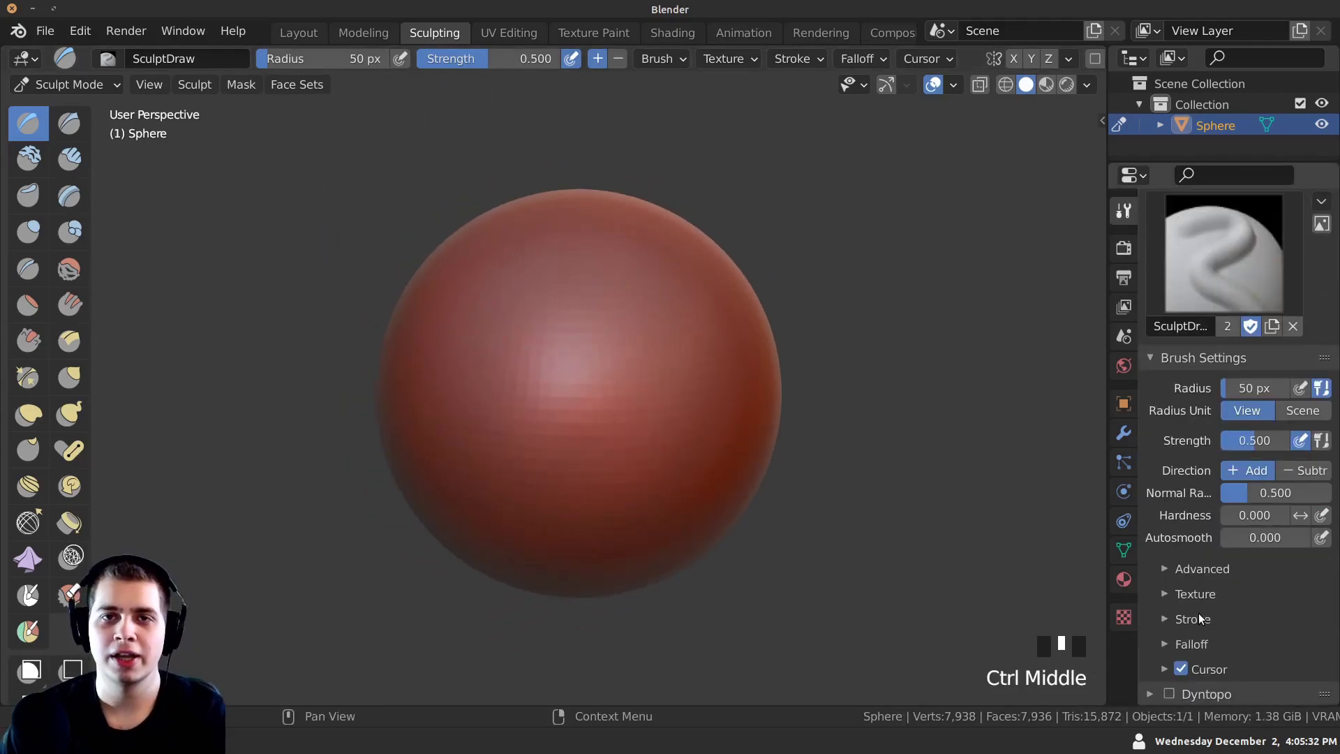
pyautogui.scroll(-4, 1195, 356)
pyautogui.scroll(-1, 1195, 356)
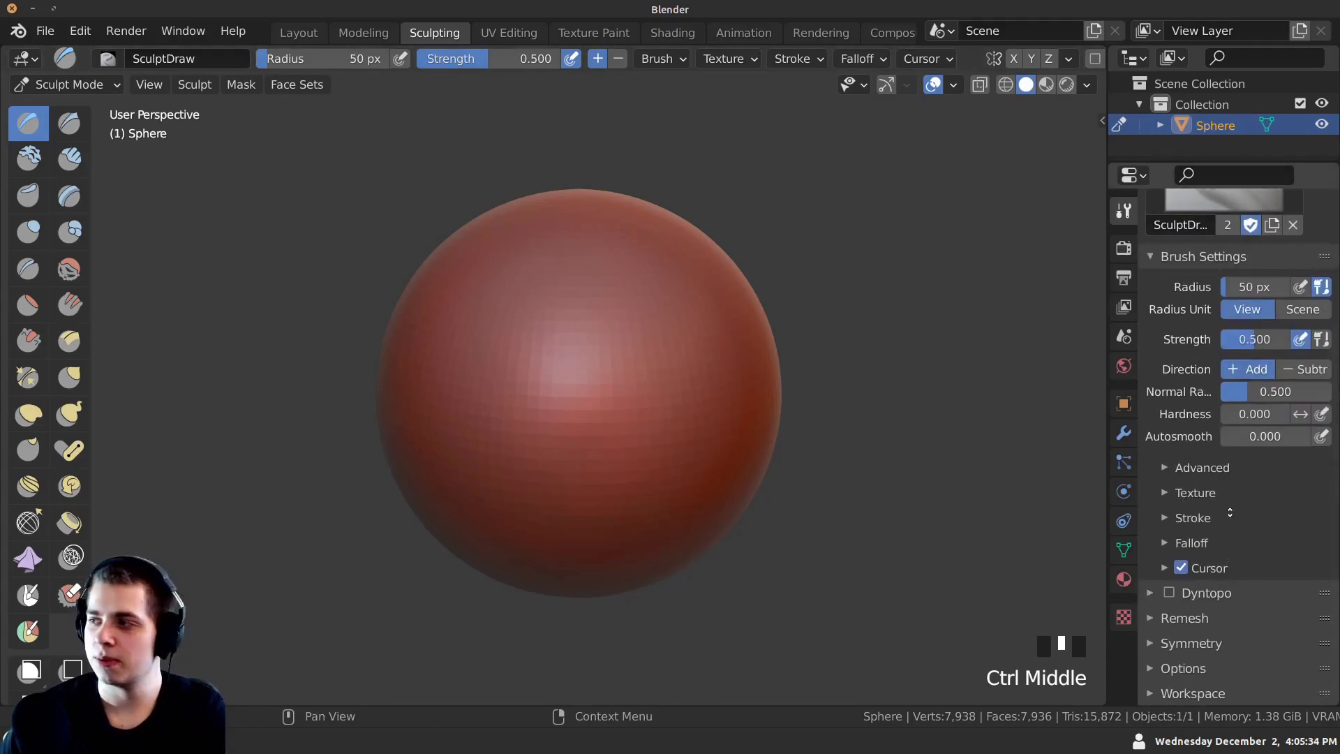
pyautogui.click(1170, 593)
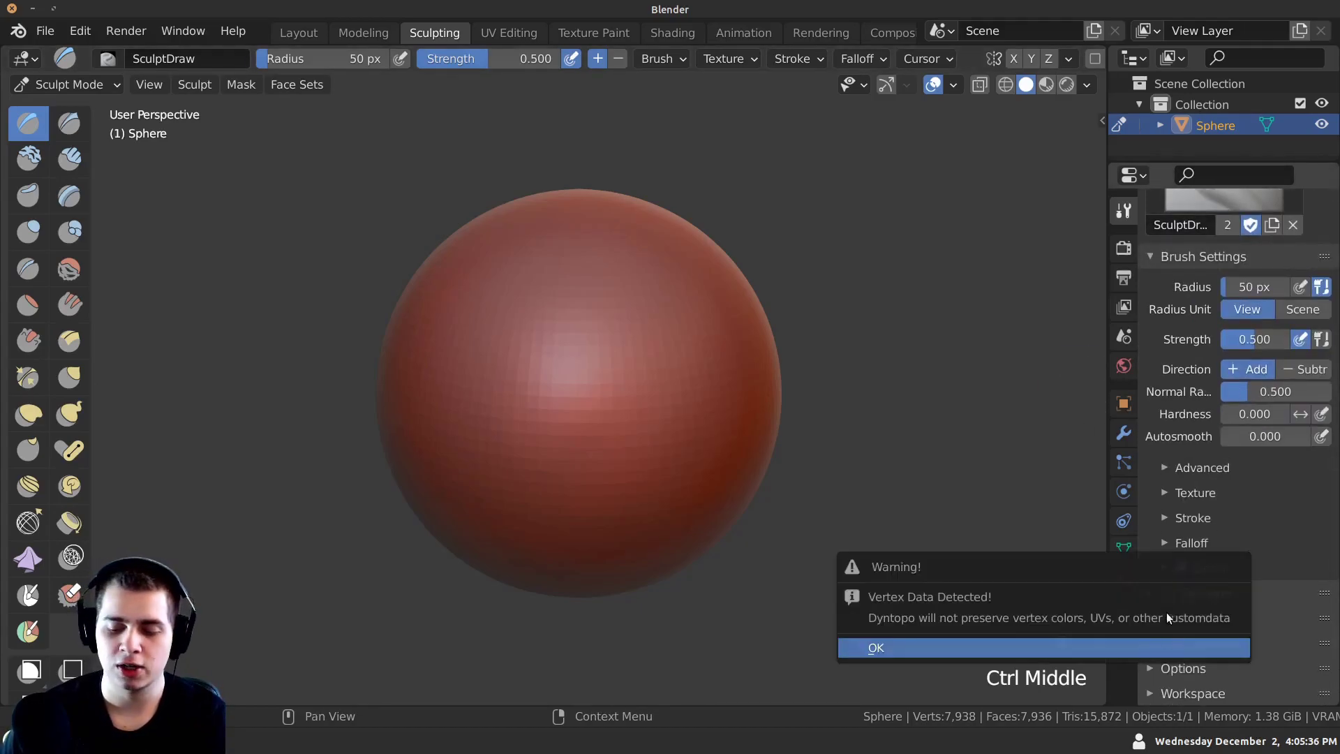
pyautogui.click(1089, 647)
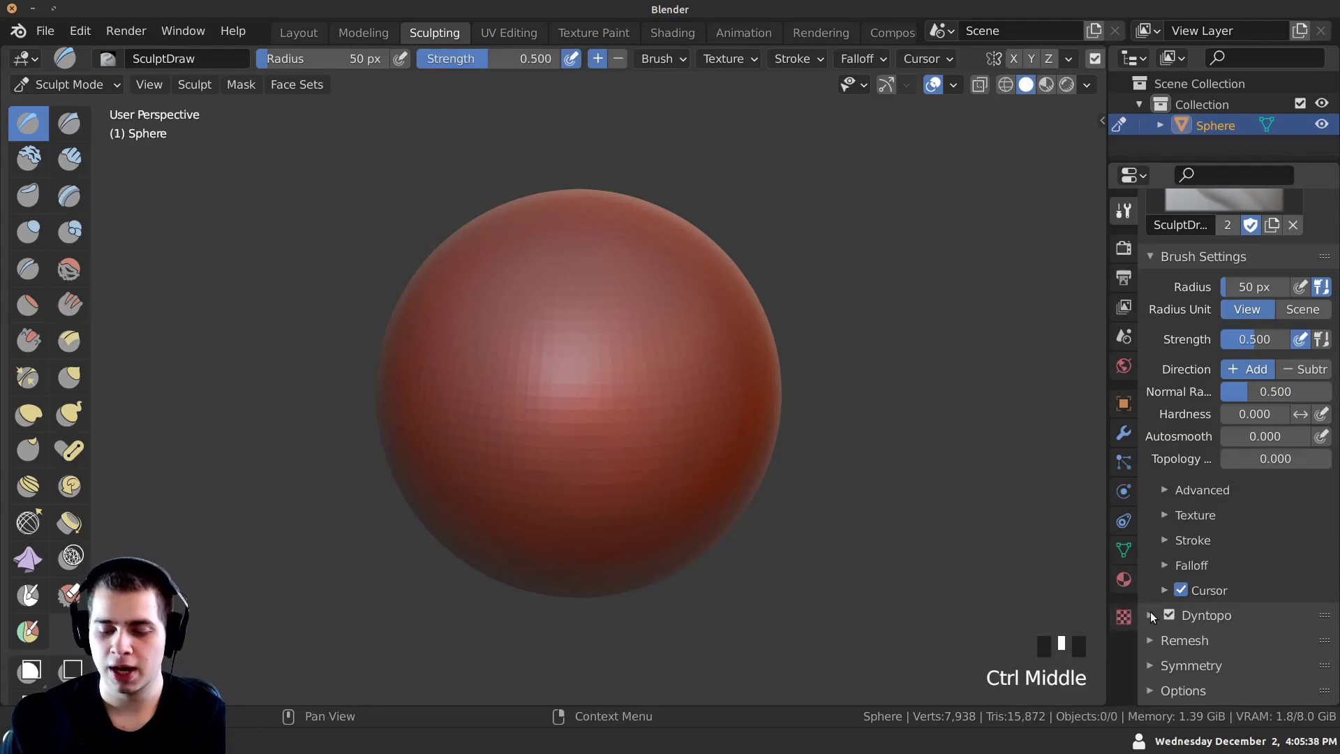
# Expand the Dyntopo settings and set the detail size to 3 px.
pyautogui.click(1153, 616)
pyautogui.scroll(-4, 1169, 618)
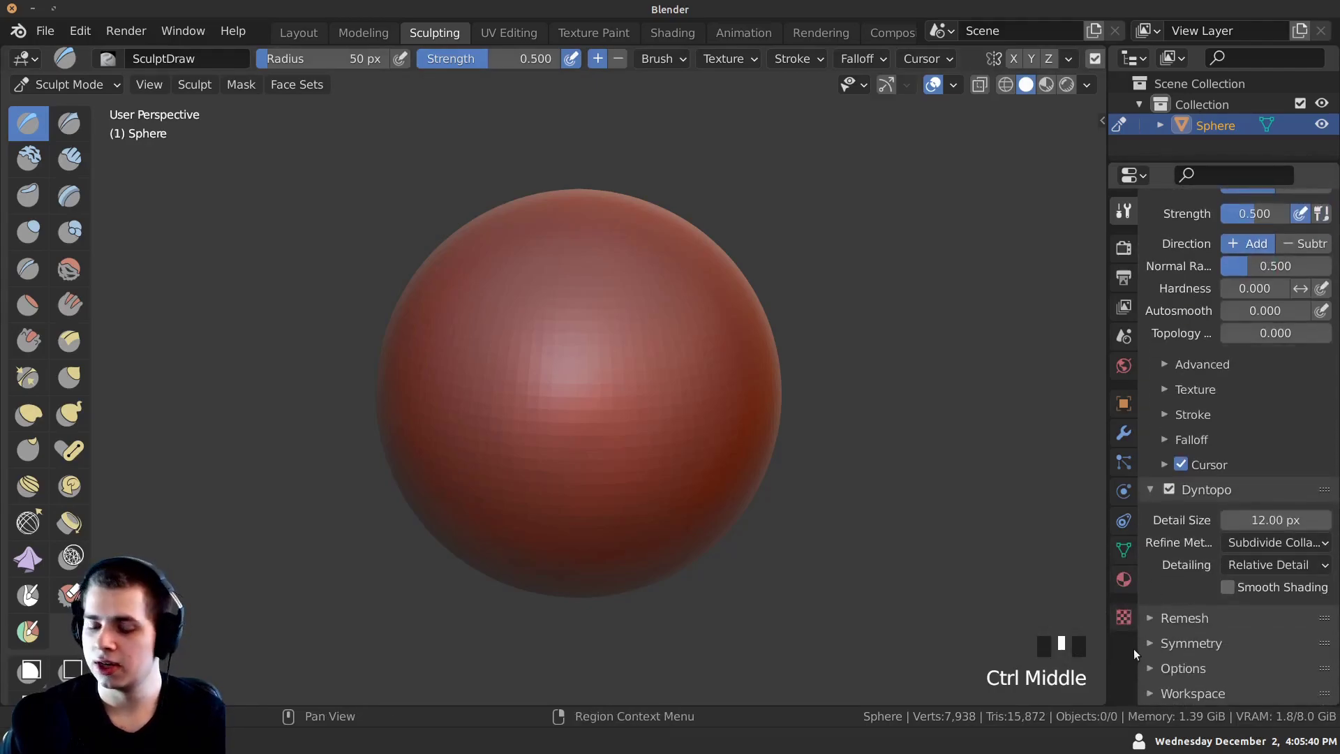
pyautogui.click(1257, 520)
pyautogui.write('3')
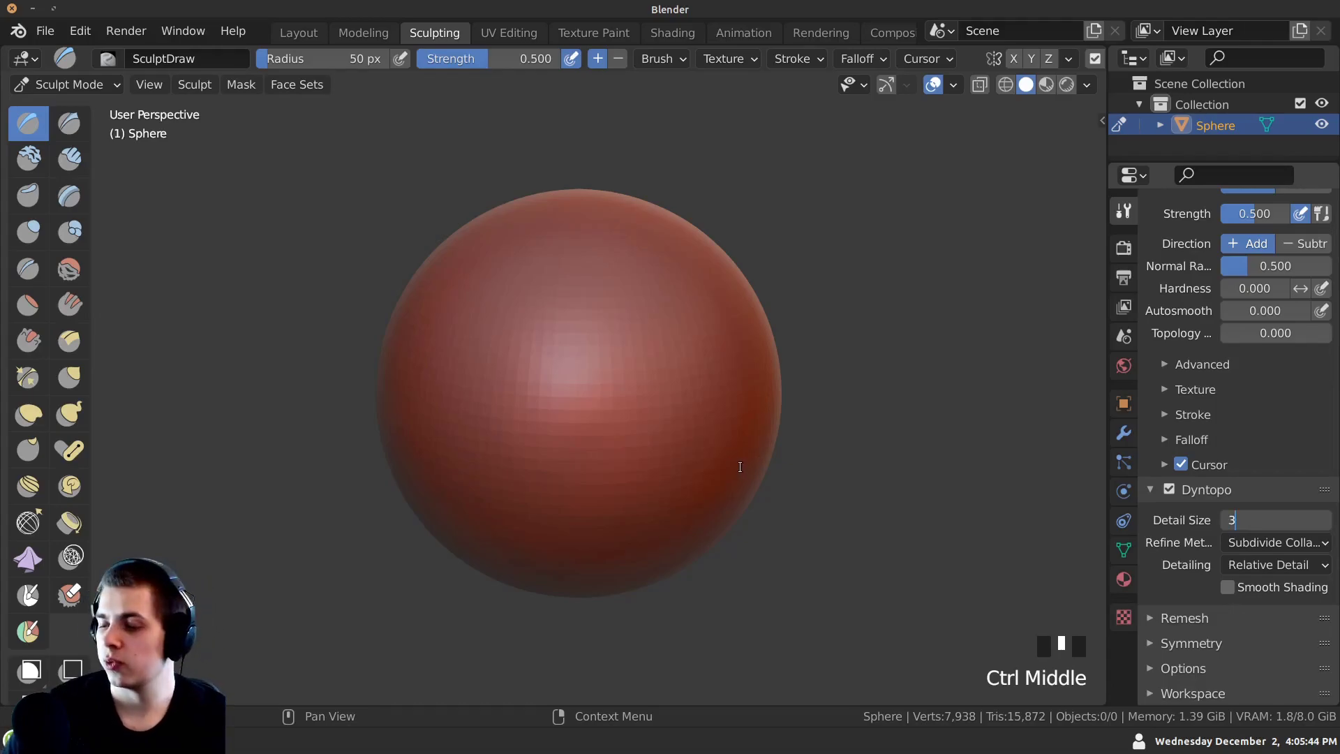
pyautogui.press('Return')
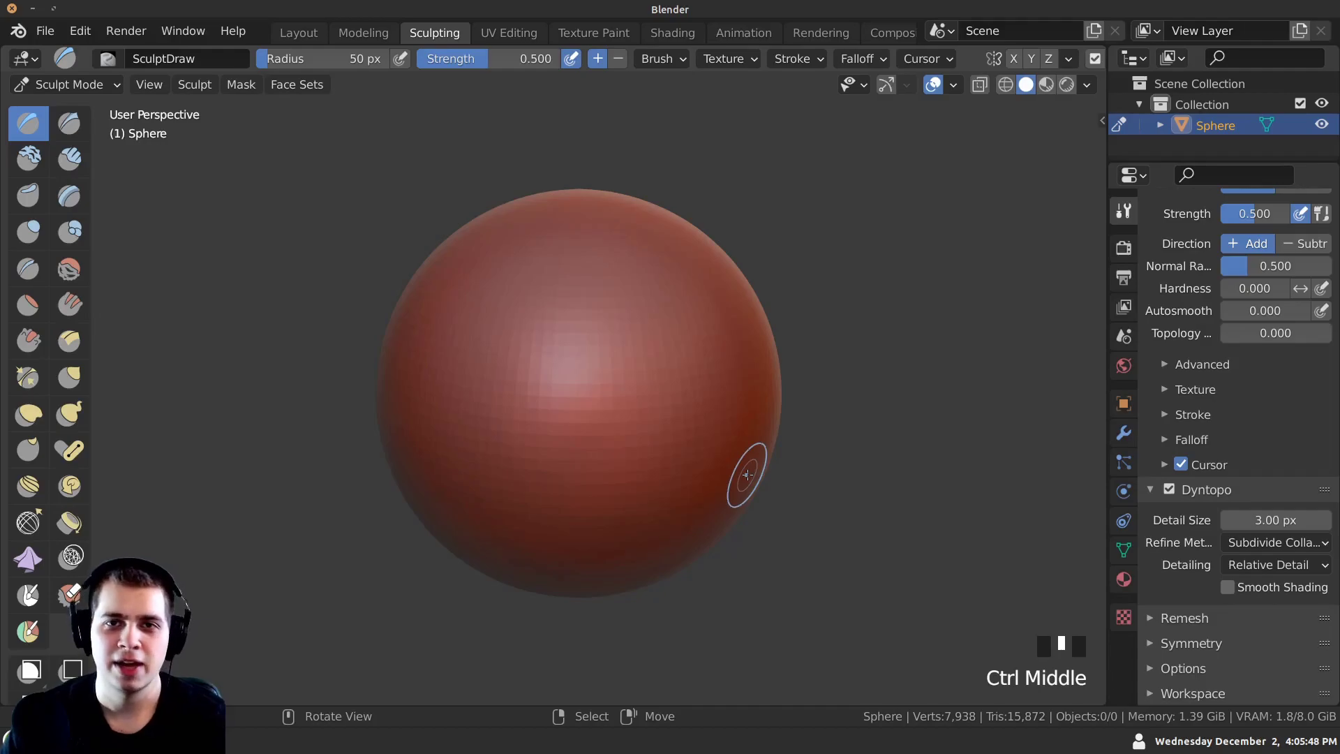
# Try a Draw brush stroke on the front of the sphere.
pyautogui.moveTo(546, 336); pyautogui.dragTo(550, 316, button='middle')
pyautogui.moveTo(523, 349)
pyautogui.mouseDown()
pyautogui.moveTo(534, 418)
pyautogui.moveTo(510, 398)
pyautogui.mouseUp()
pyautogui.keyDown('ctrl'); pyautogui.moveTo(500, 380); pyautogui.dragTo(474, 303, button='middle'); pyautogui.keyUp('ctrl')
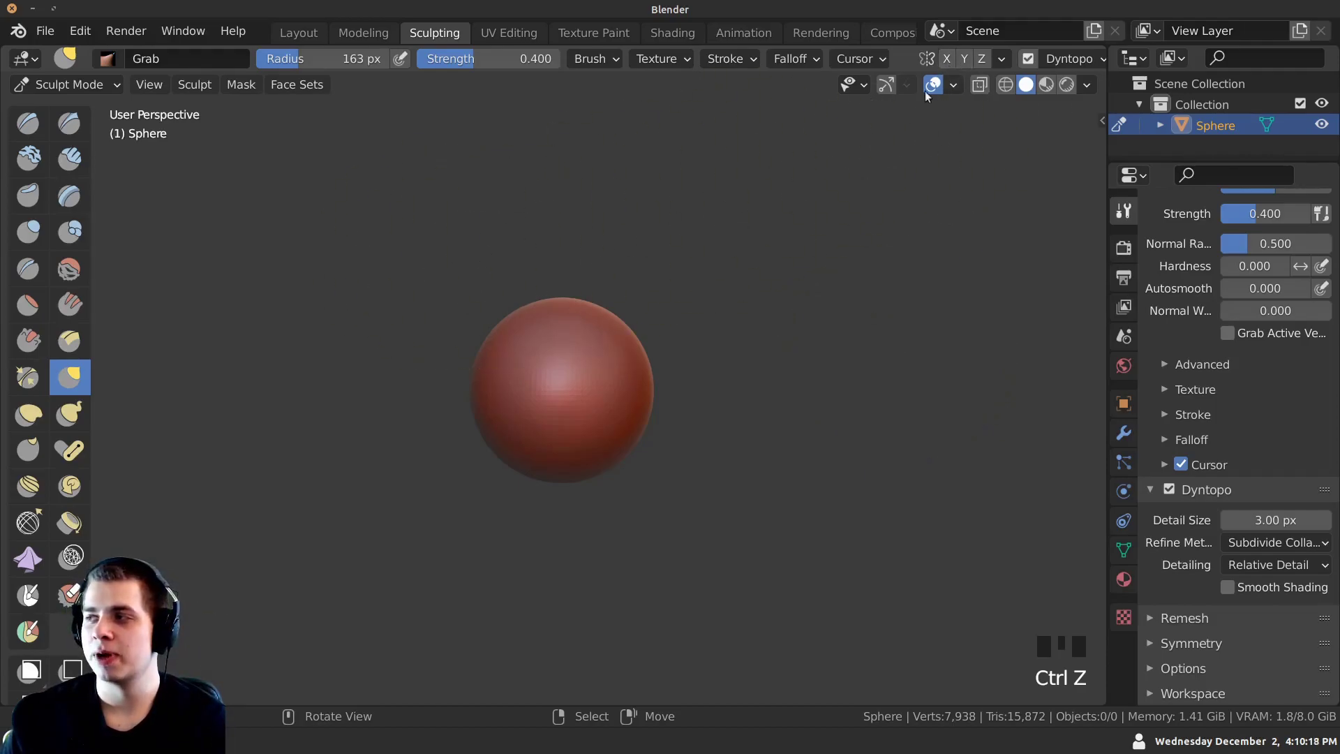
# Turn on X-axis sculpt symmetry, test it with a Grab pull on the sphere's side, and undo that pull.
pyautogui.click(948, 60)
pyautogui.moveTo(482, 377)
pyautogui.mouseDown()
pyautogui.moveTo(355, 283)
pyautogui.moveTo(329, 327)
pyautogui.moveTo(363, 290)
pyautogui.moveTo(429, 269)
pyautogui.moveTo(366, 298)
pyautogui.mouseUp()
pyautogui.hotkey('ctrl', 'z')
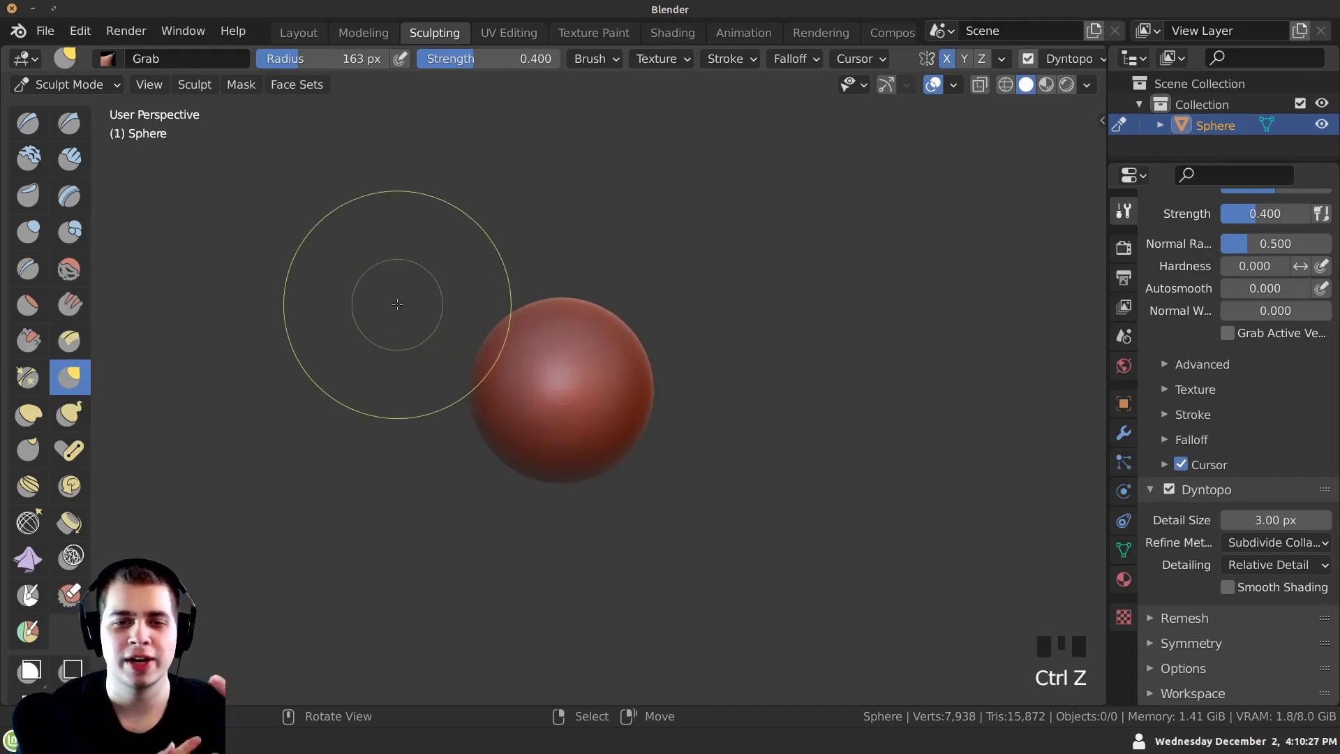
# Pull the sphere's lower front downward with the Grab brush to form a chin and jaw.
pyautogui.moveTo(524, 421); pyautogui.dragTo(603, 431, button='middle')
pyautogui.scroll(-1, 603, 432)
pyautogui.moveTo(600, 435); pyautogui.dragTo(578, 462)
pyautogui.moveTo(578, 463); pyautogui.dragTo(709, 503, button='middle')
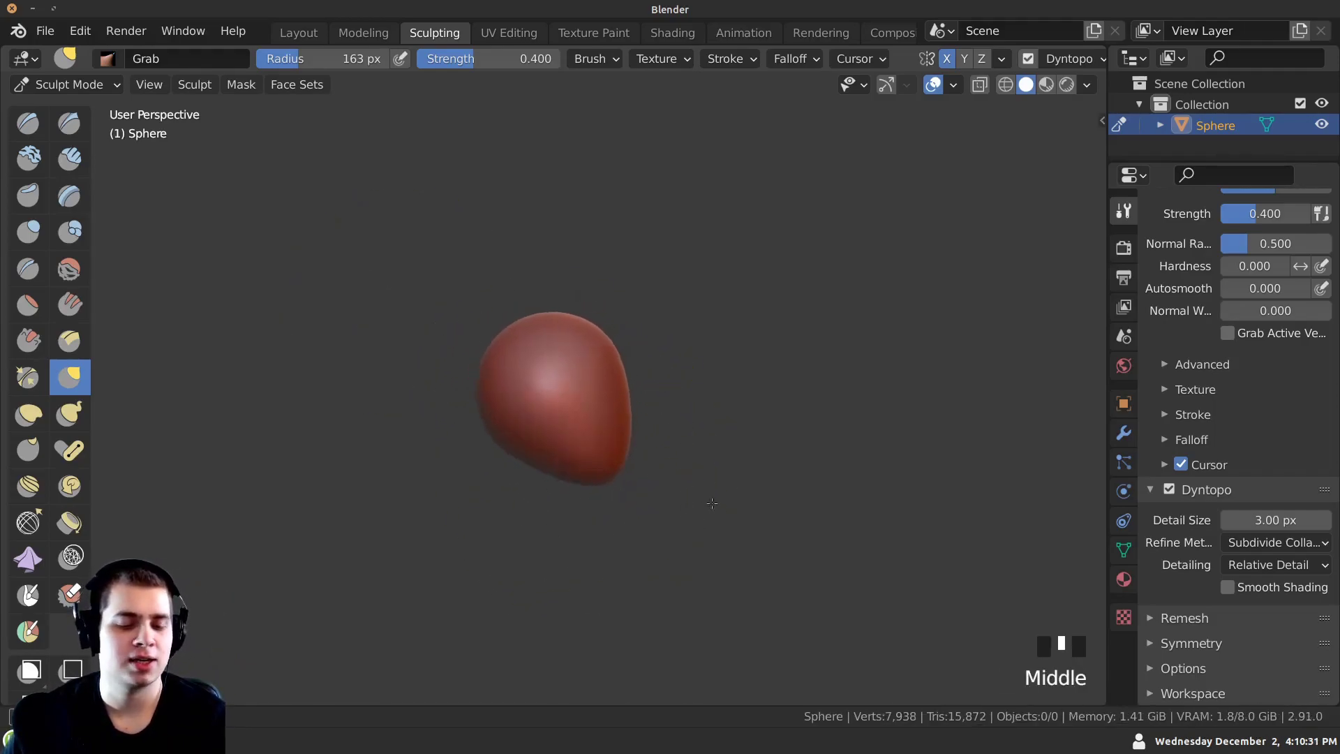
pyautogui.moveTo(612, 493); pyautogui.dragTo(467, 479, button='middle')
pyautogui.moveTo(540, 503)
pyautogui.mouseDown(button='middle')
pyautogui.moveTo(545, 479)
pyautogui.moveTo(579, 460)
pyautogui.mouseUp(button='middle')
pyautogui.moveTo(588, 466); pyautogui.dragTo(598, 483)
pyautogui.moveTo(598, 484)
pyautogui.mouseDown(button='middle')
pyautogui.moveTo(694, 545)
pyautogui.moveTo(487, 472)
pyautogui.moveTo(545, 482)
pyautogui.moveTo(619, 469)
pyautogui.moveTo(501, 518)
pyautogui.moveTo(598, 448)
pyautogui.moveTo(613, 479)
pyautogui.mouseUp(button='middle')
pyautogui.click(500, 518)
pyautogui.moveTo(614, 480)
pyautogui.mouseDown()
pyautogui.moveTo(628, 486)
pyautogui.moveTo(607, 510)
pyautogui.moveTo(617, 489)
pyautogui.mouseUp()
pyautogui.moveTo(622, 476); pyautogui.dragTo(623, 456)
# Refine the head's side profile with Grab, adjusting the jaw underside and the front of the face.
pyautogui.moveTo(427, 448); pyautogui.dragTo(434, 448, button='middle')
pyautogui.moveTo(563, 437); pyautogui.dragTo(563, 415)
pyautogui.moveTo(563, 419); pyautogui.dragTo(616, 426, button='middle')
pyautogui.moveTo(619, 427); pyautogui.dragTo(632, 438)
pyautogui.moveTo(631, 438); pyautogui.dragTo(629, 418, button='middle')
pyautogui.moveTo(620, 384); pyautogui.dragTo(618, 378)
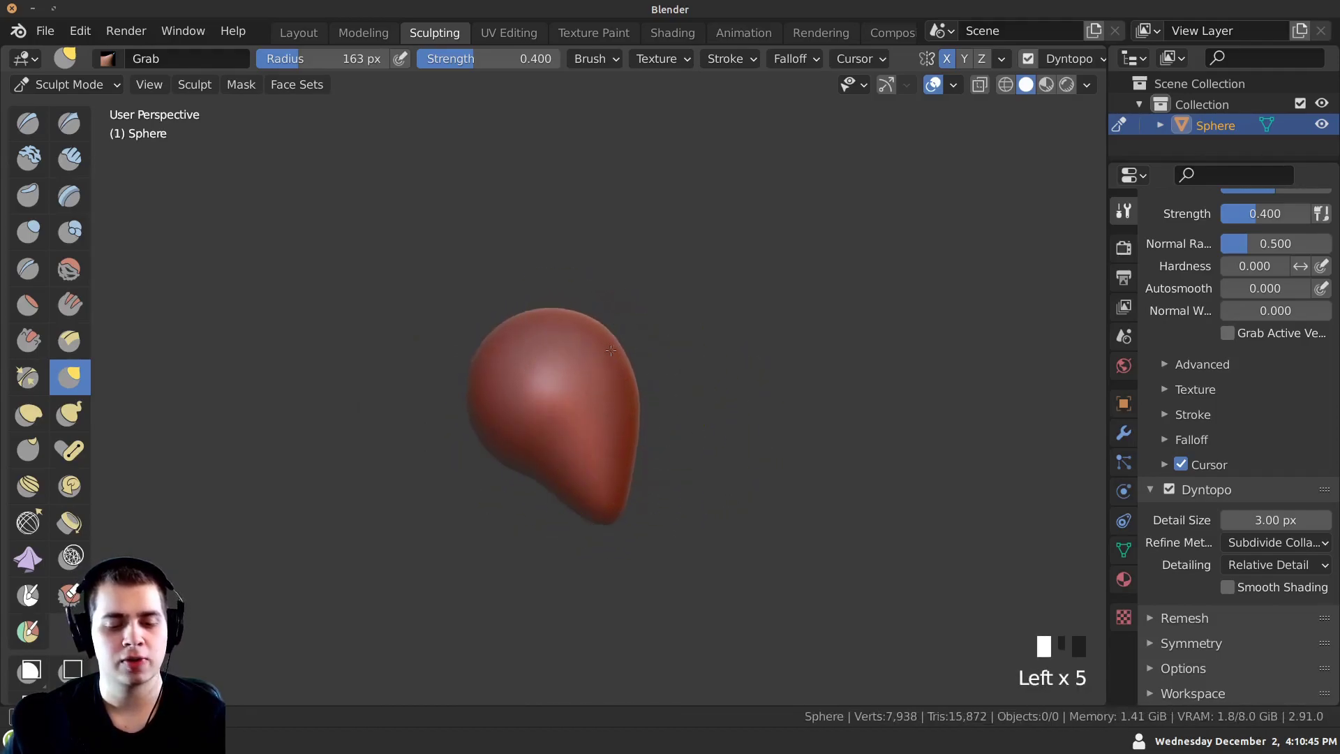
# Adjust the lower part of the head with small Grab pulls from several angles.
pyautogui.moveTo(463, 392); pyautogui.dragTo(237, 391, button='middle')
pyautogui.moveTo(391, 405); pyautogui.dragTo(438, 409, button='middle')
pyautogui.moveTo(519, 504); pyautogui.dragTo(521, 496)
pyautogui.moveTo(521, 496); pyautogui.dragTo(618, 505, button='middle')
pyautogui.moveTo(619, 505)
pyautogui.keyDown('ctrl'); pyautogui.mouseDown(button='middle')
pyautogui.moveTo(593, 511)
pyautogui.moveTo(555, 465)
pyautogui.moveTo(622, 485)
pyautogui.moveTo(594, 446)
pyautogui.mouseUp(button='middle'); pyautogui.keyUp('ctrl')
pyautogui.keyDown('ctrl'); pyautogui.moveTo(593, 391); pyautogui.dragTo(566, 481, button='middle'); pyautogui.keyUp('ctrl')
pyautogui.moveTo(544, 433); pyautogui.dragTo(517, 412, button='middle')
pyautogui.moveTo(516, 412)
pyautogui.keyDown('ctrl'); pyautogui.mouseDown(button='middle')
pyautogui.moveTo(513, 371)
pyautogui.moveTo(440, 377)
pyautogui.moveTo(443, 388)
pyautogui.moveTo(401, 342)
pyautogui.moveTo(389, 299)
pyautogui.moveTo(413, 349)
pyautogui.moveTo(449, 373)
pyautogui.moveTo(383, 380)
pyautogui.moveTo(398, 312)
pyautogui.moveTo(434, 363)
pyautogui.mouseUp(button='middle'); pyautogui.keyUp('ctrl')
pyautogui.click(409, 375)
# Shape the side of the skull with the Grab brush in a near-front view.
pyautogui.moveTo(575, 375); pyautogui.dragTo(405, 331, button='middle')
pyautogui.moveTo(453, 343); pyautogui.dragTo(453, 342)
pyautogui.moveTo(449, 342); pyautogui.dragTo(464, 345, button='middle')
pyautogui.moveTo(446, 349); pyautogui.dragTo(452, 357)
pyautogui.moveTo(452, 357); pyautogui.dragTo(460, 350, button='middle')
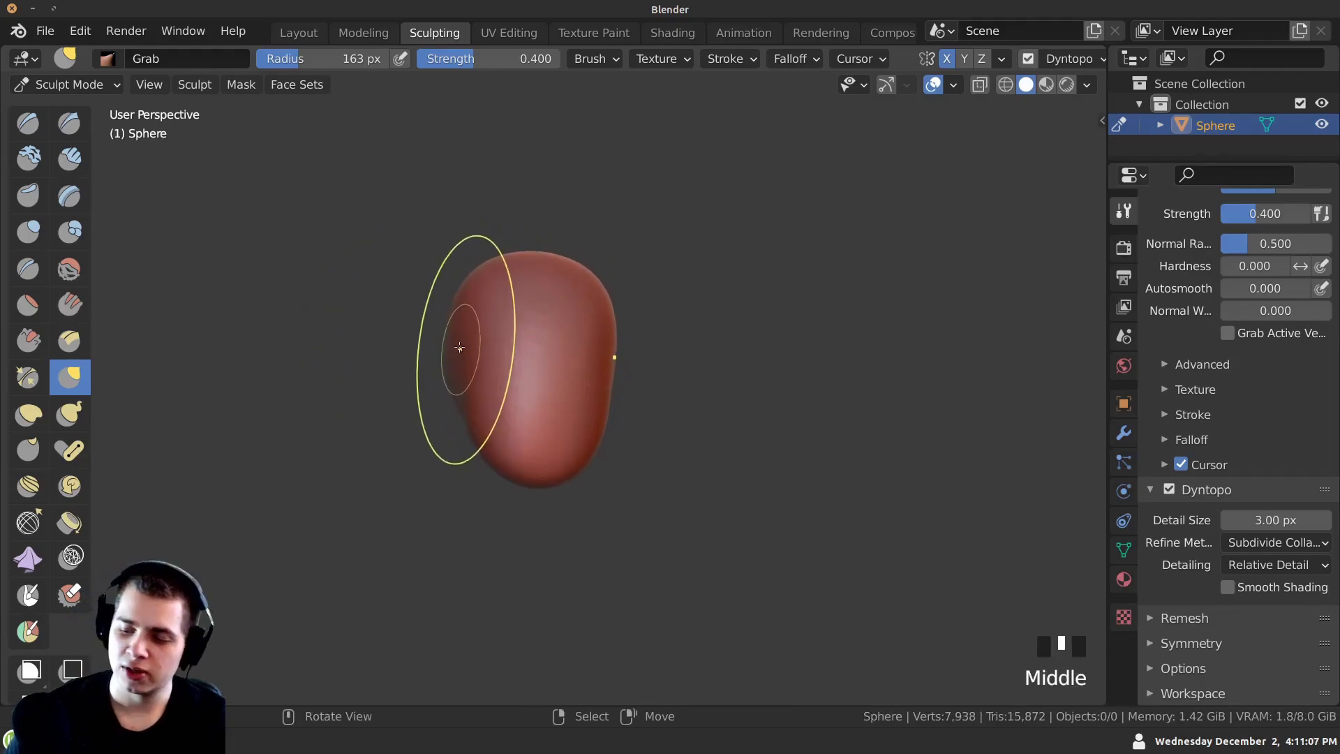
pyautogui.moveTo(449, 370); pyautogui.dragTo(461, 361)
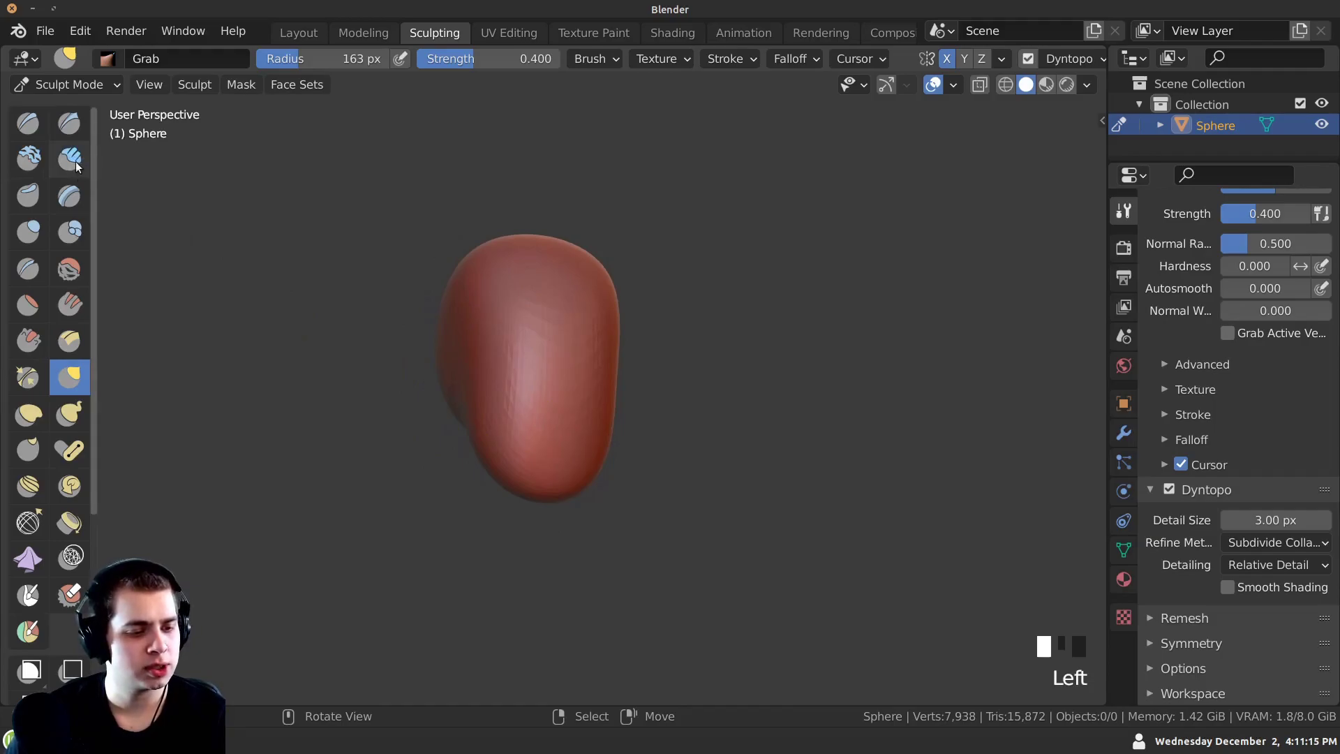
# Switch to the Clay Strips brush and set its radius to 87 px.
pyautogui.click(76, 164)
pyautogui.keyDown('ctrl'); pyautogui.moveTo(284, 209); pyautogui.dragTo(584, 365, button='middle'); pyautogui.keyUp('ctrl')
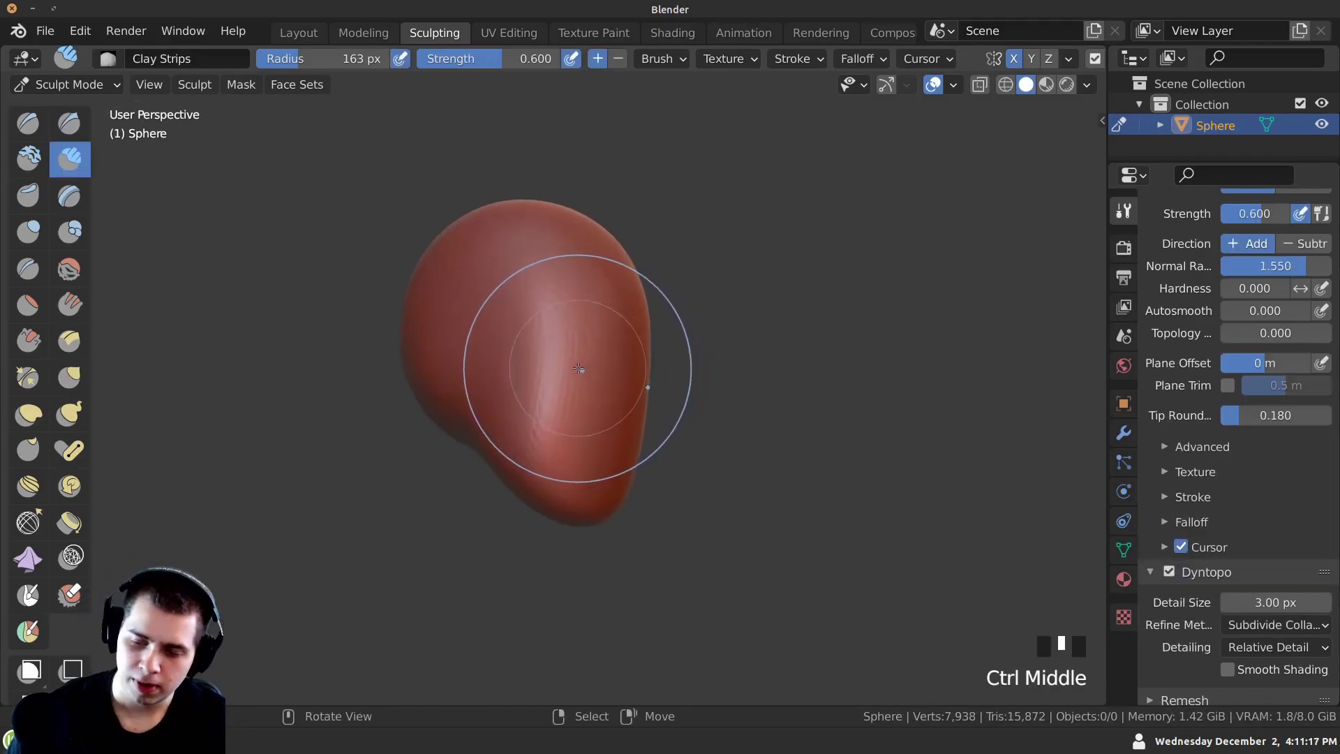
pyautogui.press('f')
pyautogui.click(653, 365)
pyautogui.scroll(6, 1228, 459)
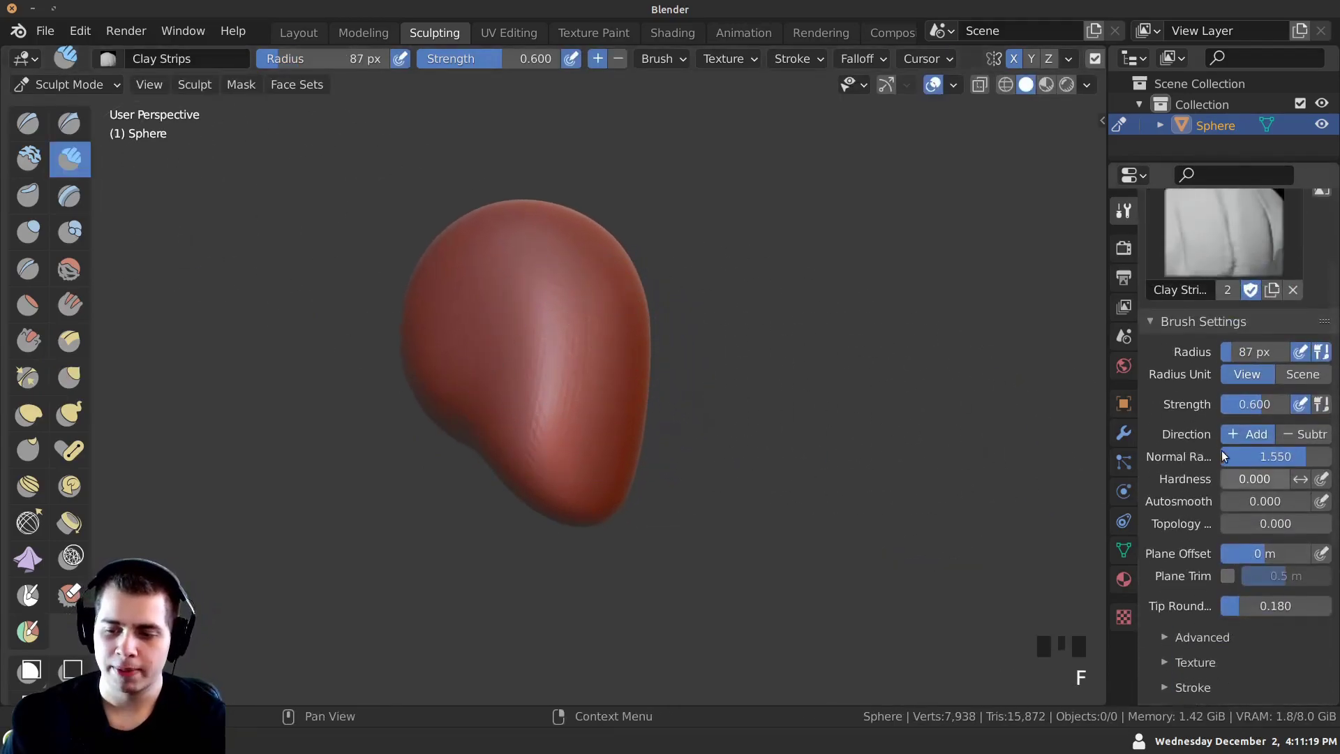
pyautogui.scroll(3, 1228, 459)
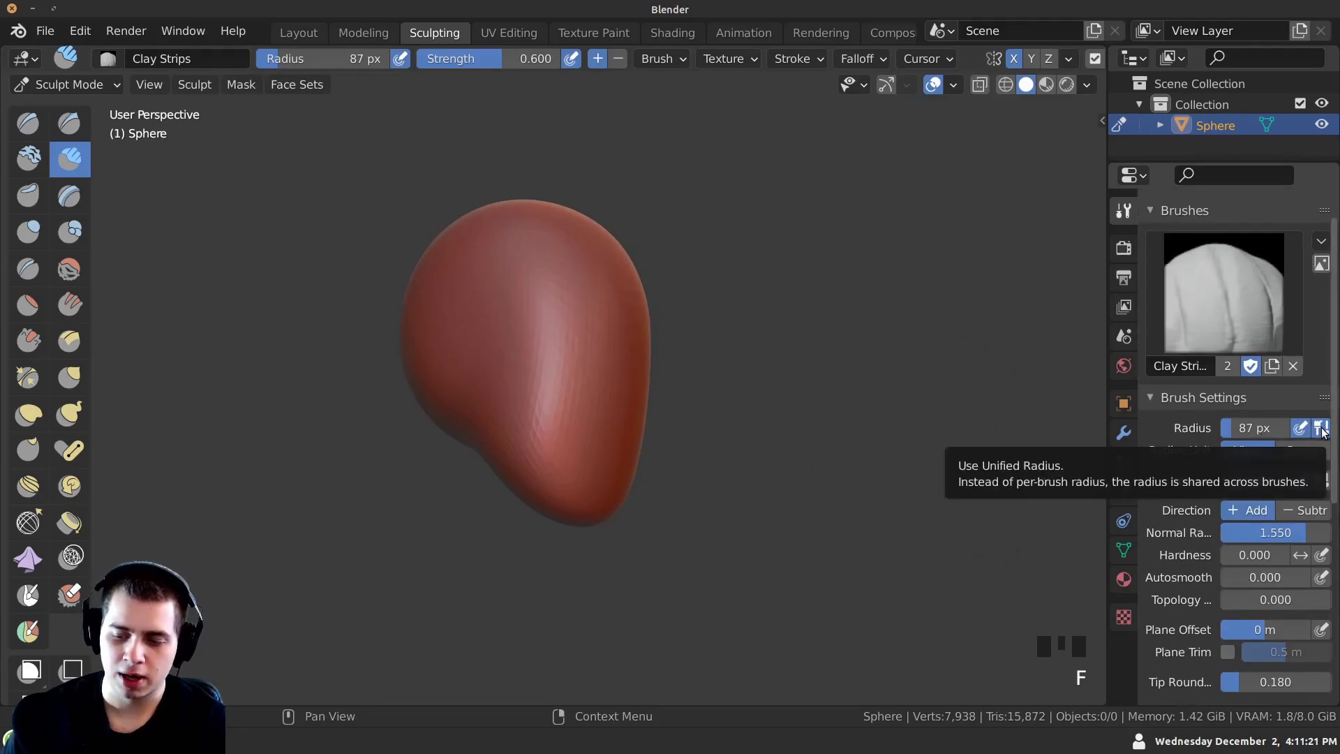
# Turn off Unified Radius for Clay Strips and set the brush's own radius to 45 px.
pyautogui.click(1321, 428)
pyautogui.hotkey('ctrl', 'z')
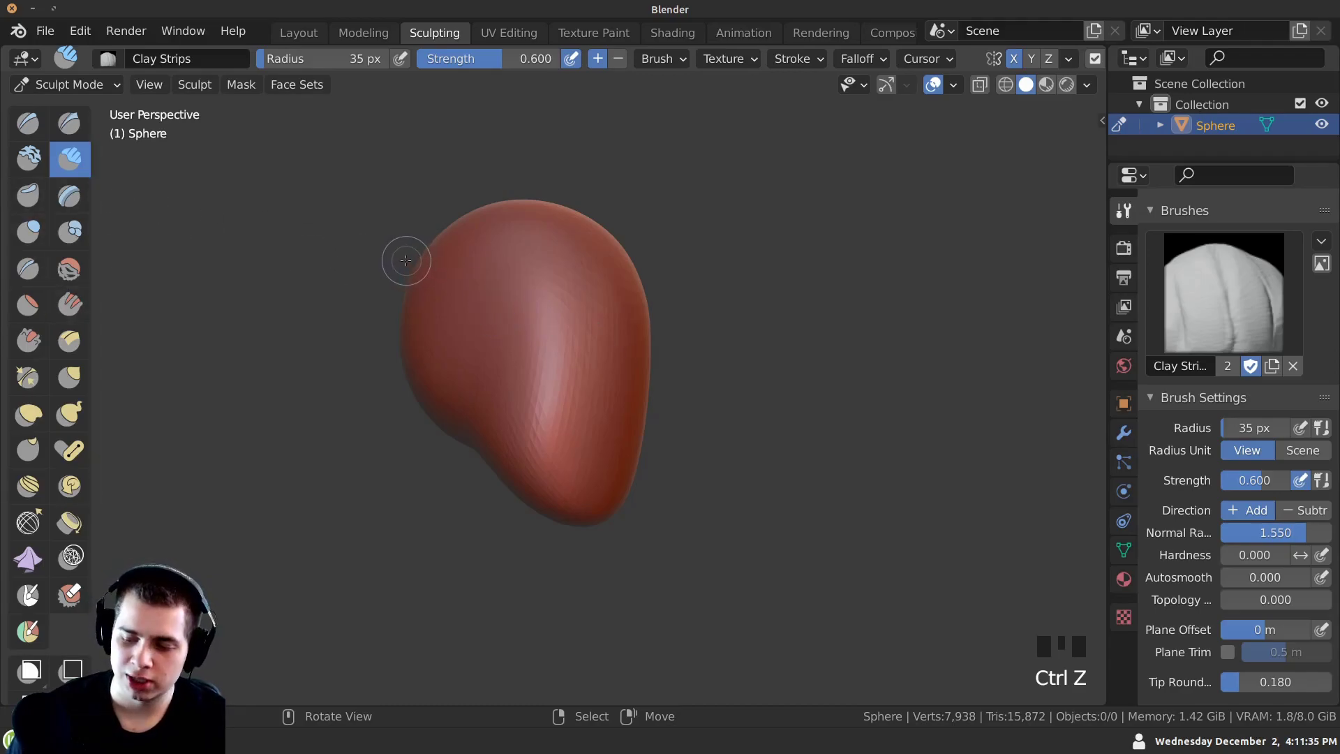
pyautogui.press('f')
pyautogui.click(183, 252)
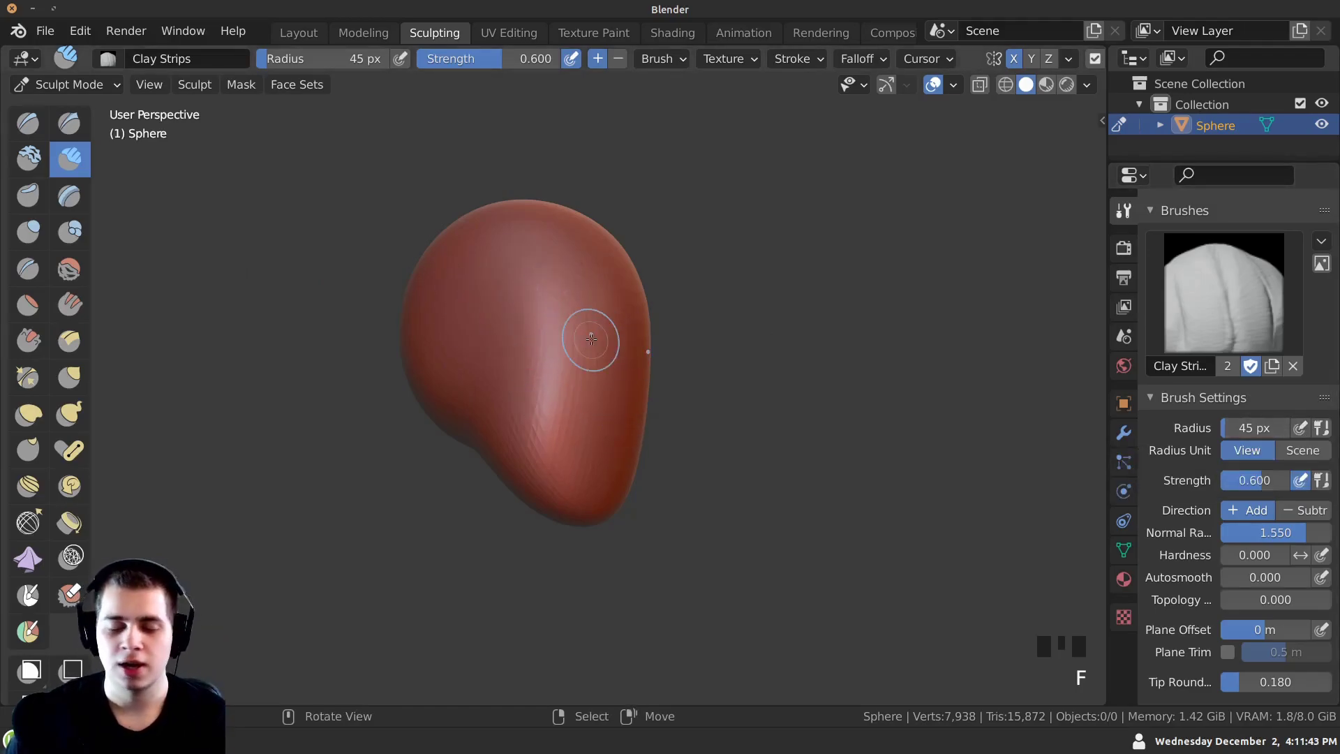
pyautogui.keyDown('ctrl'); pyautogui.moveTo(497, 300); pyautogui.dragTo(534, 339, button='middle'); pyautogui.keyUp('ctrl')
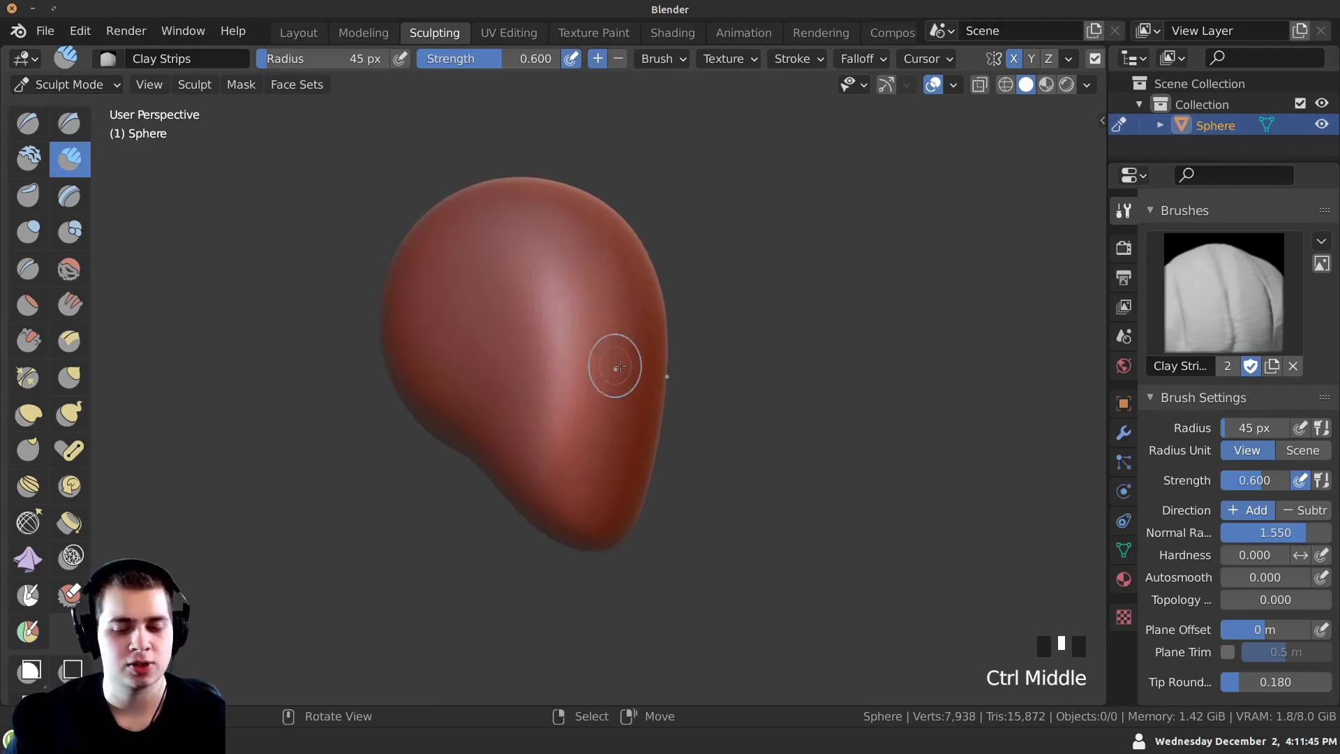
pyautogui.click(1321, 428)
pyautogui.click(1321, 428)
pyautogui.click(1321, 428)
pyautogui.click(1321, 428)
# Set the Clay Strips brush's Autosmooth to 0.1.
pyautogui.moveTo(423, 338)
pyautogui.mouseDown(button='middle')
pyautogui.moveTo(410, 340)
pyautogui.moveTo(457, 342)
pyautogui.moveTo(414, 338)
pyautogui.mouseUp(button='middle')
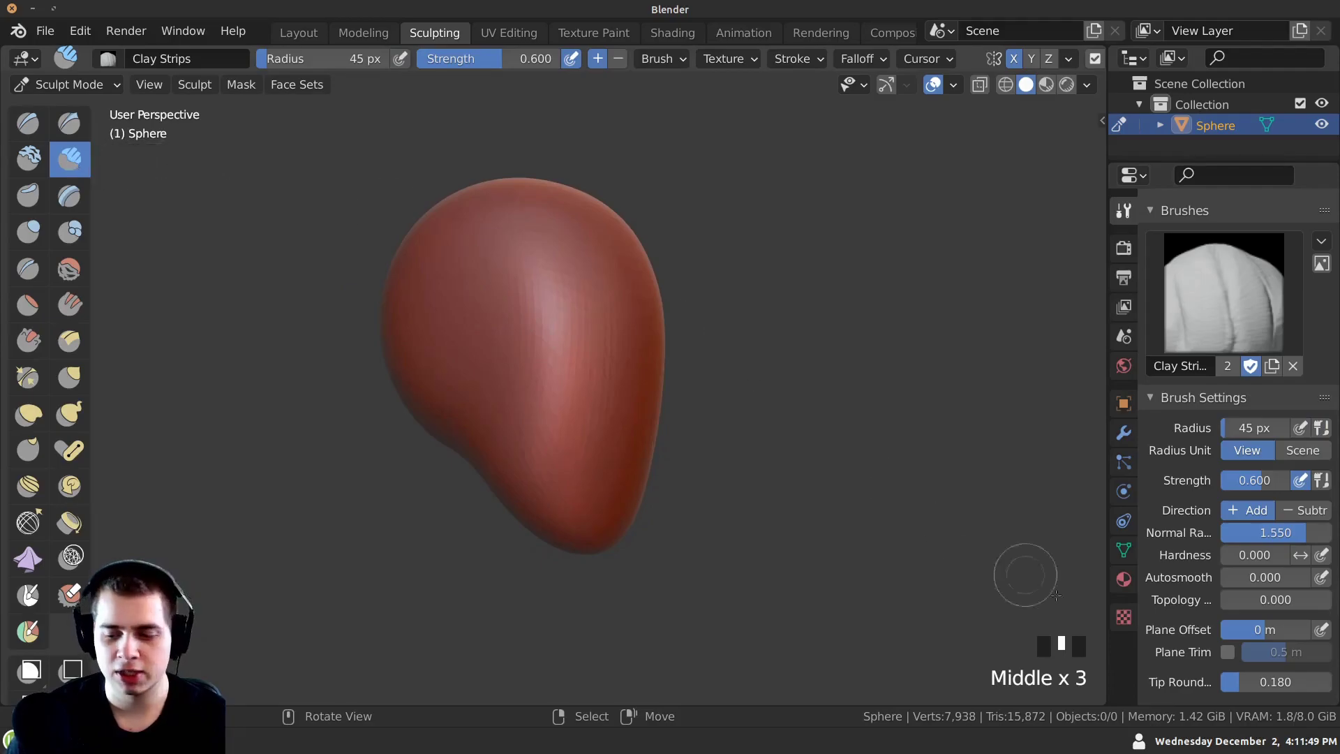
pyautogui.click(1250, 577)
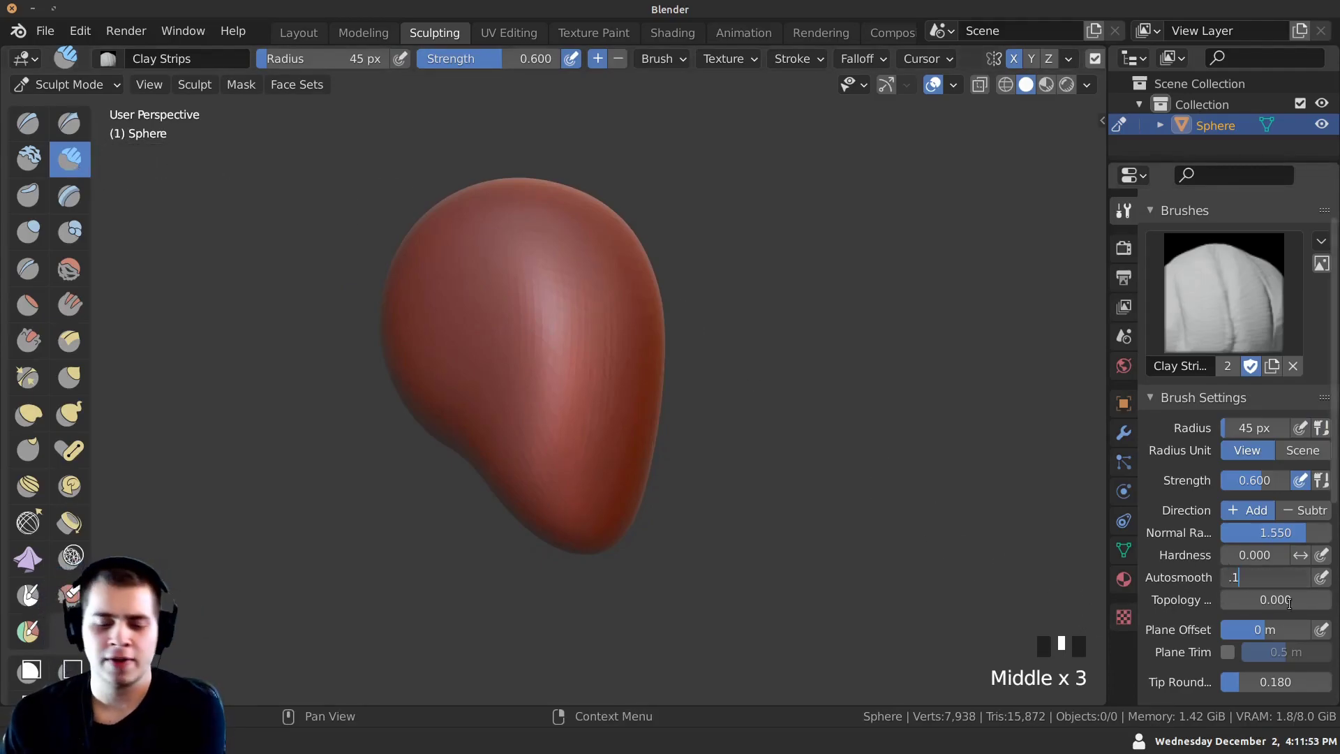
pyautogui.press('Return')
# Carve two symmetrical eye sockets into the front of the head with inverted Clay Strips strokes.
pyautogui.moveTo(687, 343); pyautogui.dragTo(594, 333, button='middle')
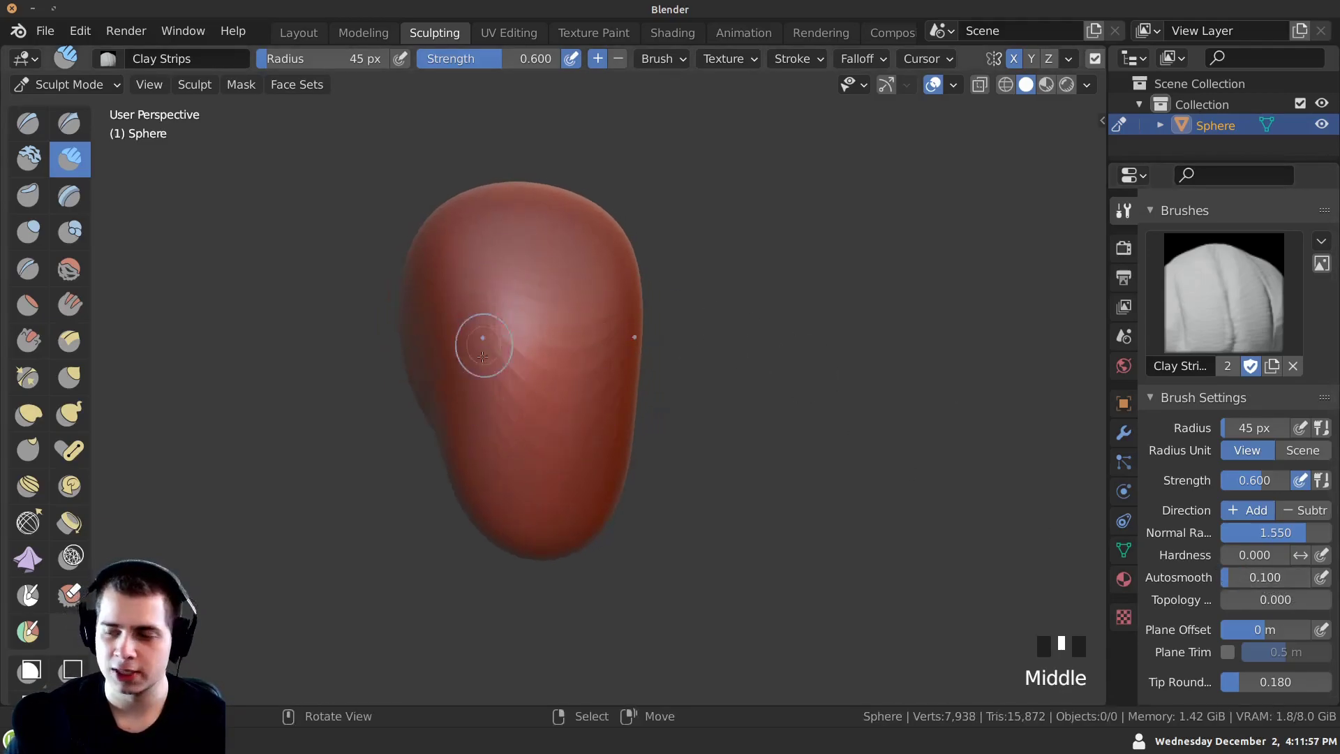
pyautogui.moveTo(485, 347); pyautogui.dragTo(481, 322, button='middle')
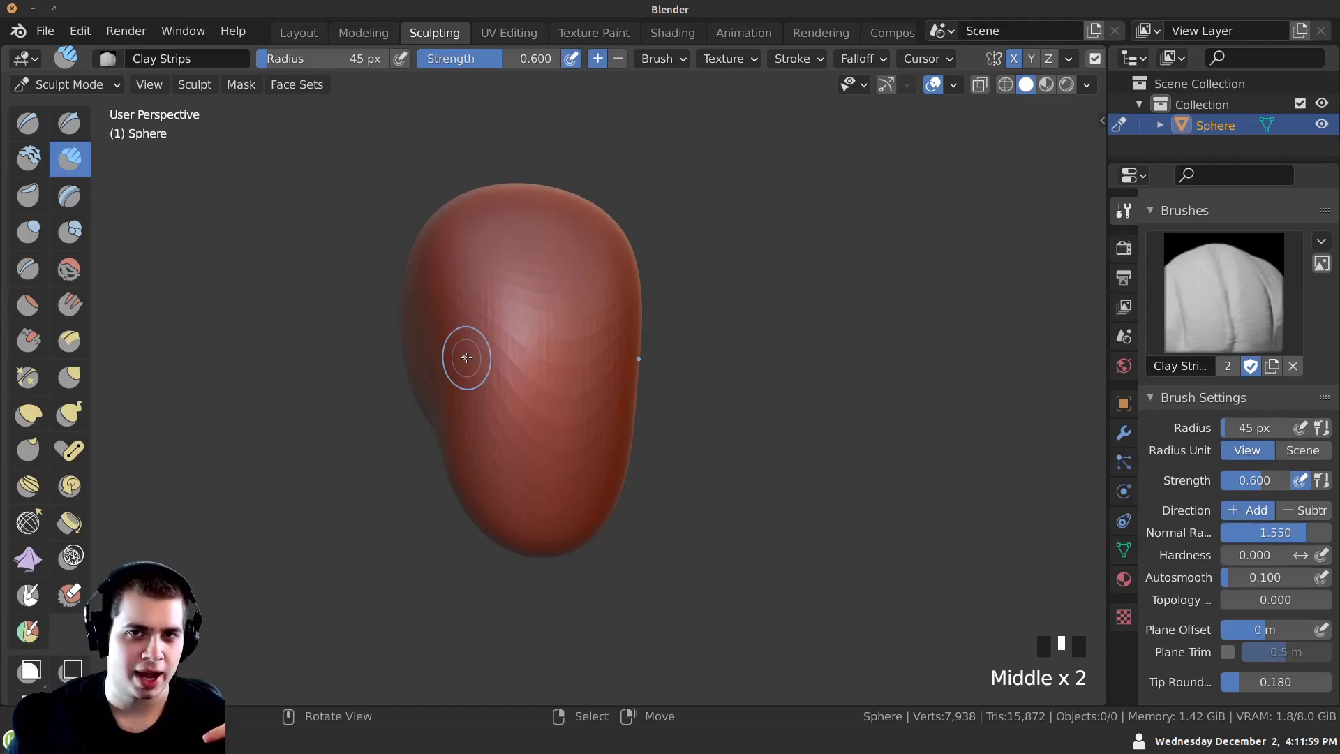
pyautogui.moveTo(501, 366); pyautogui.dragTo(488, 364, button='middle')
pyautogui.moveTo(504, 349)
pyautogui.keyDown('ctrl'); pyautogui.mouseDown()
pyautogui.moveTo(484, 375)
pyautogui.moveTo(511, 384)
pyautogui.mouseUp(); pyautogui.keyUp('ctrl')
pyautogui.moveTo(497, 347)
pyautogui.keyDown('ctrl'); pyautogui.mouseDown()
pyautogui.moveTo(481, 380)
pyautogui.moveTo(506, 382)
pyautogui.mouseUp(); pyautogui.keyUp('ctrl')
pyautogui.keyDown('ctrl'); pyautogui.moveTo(489, 349); pyautogui.dragTo(492, 387); pyautogui.keyUp('ctrl')
pyautogui.keyDown('ctrl'); pyautogui.moveTo(476, 363); pyautogui.dragTo(488, 383); pyautogui.keyUp('ctrl')
pyautogui.keyDown('ctrl'); pyautogui.moveTo(481, 353); pyautogui.dragTo(482, 370); pyautogui.keyUp('ctrl')
pyautogui.moveTo(481, 370); pyautogui.dragTo(478, 364, button='middle')
pyautogui.keyDown('ctrl'); pyautogui.moveTo(478, 364); pyautogui.dragTo(474, 351); pyautogui.keyUp('ctrl')
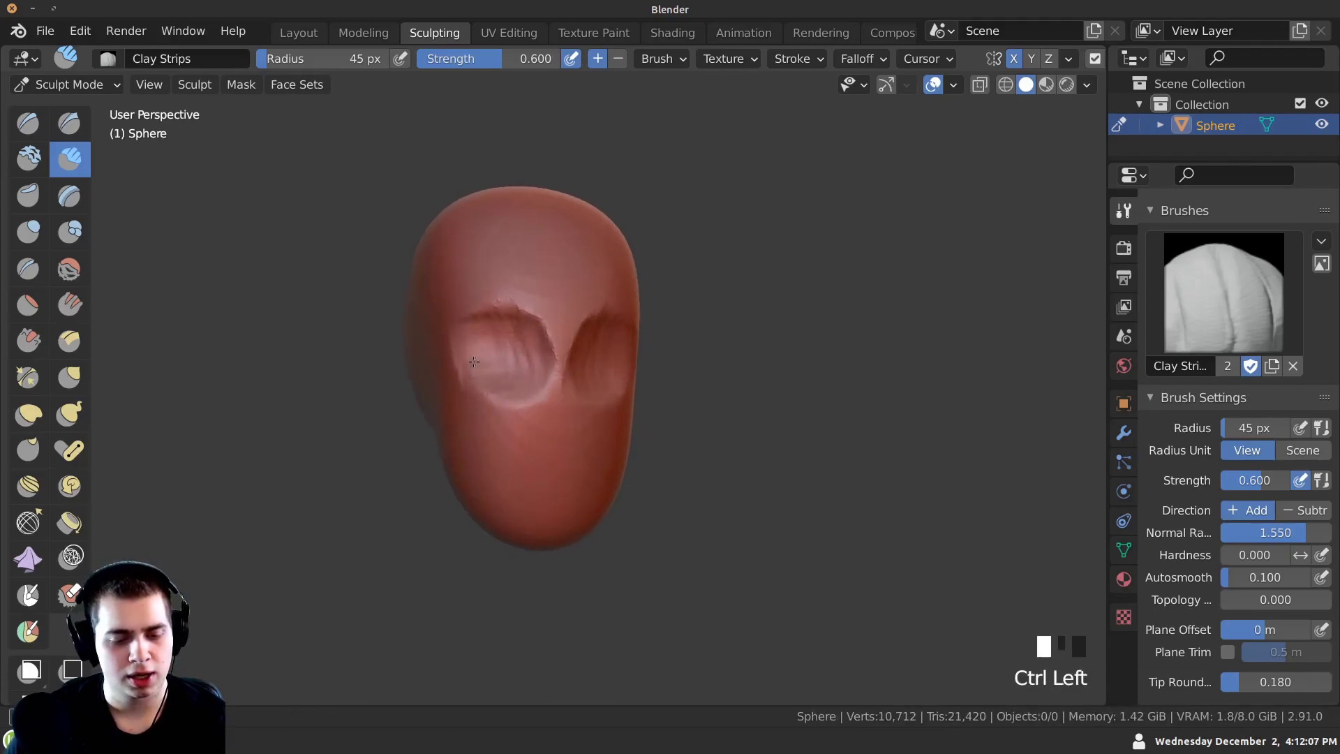
pyautogui.keyDown('ctrl'); pyautogui.moveTo(474, 350); pyautogui.dragTo(482, 354, button='middle'); pyautogui.keyUp('ctrl')
pyautogui.keyDown('ctrl'); pyautogui.moveTo(481, 354); pyautogui.dragTo(492, 338); pyautogui.keyUp('ctrl')
# Deepen the upper part of the eye sockets beneath the brow with inverted Clay Strips strokes.
pyautogui.moveTo(492, 339)
pyautogui.mouseDown(button='middle')
pyautogui.moveTo(557, 369)
pyautogui.moveTo(527, 345)
pyautogui.mouseUp(button='middle')
pyautogui.keyDown('ctrl'); pyautogui.moveTo(520, 202); pyautogui.dragTo(518, 218, button='middle'); pyautogui.keyUp('ctrl')
pyautogui.keyDown('ctrl'); pyautogui.moveTo(532, 252); pyautogui.dragTo(548, 308); pyautogui.keyUp('ctrl')
pyautogui.keyDown('ctrl'); pyautogui.moveTo(534, 254); pyautogui.dragTo(541, 303); pyautogui.keyUp('ctrl')
pyautogui.keyDown('ctrl'); pyautogui.moveTo(557, 258); pyautogui.dragTo(543, 310); pyautogui.keyUp('ctrl')
pyautogui.moveTo(513, 265)
pyautogui.keyDown('ctrl'); pyautogui.mouseDown()
pyautogui.moveTo(524, 341)
pyautogui.moveTo(503, 287)
pyautogui.mouseUp(); pyautogui.keyUp('ctrl')
# Hollow the temples and cheeks beside the face with inverted Clay Strips strokes.
pyautogui.moveTo(503, 286); pyautogui.dragTo(467, 302, button='middle')
pyautogui.keyDown('ctrl'); pyautogui.moveTo(467, 303); pyautogui.dragTo(478, 377); pyautogui.keyUp('ctrl')
pyautogui.moveTo(479, 376); pyautogui.dragTo(506, 380, button='middle')
pyautogui.keyDown('shift'); pyautogui.moveTo(507, 380); pyautogui.dragTo(502, 361, button='middle'); pyautogui.keyUp('shift')
pyautogui.keyDown('ctrl'); pyautogui.moveTo(551, 415); pyautogui.dragTo(575, 470); pyautogui.keyUp('ctrl')
pyautogui.moveTo(574, 470)
pyautogui.mouseDown(button='middle')
pyautogui.moveTo(512, 457)
pyautogui.moveTo(562, 407)
pyautogui.mouseUp(button='middle')
pyautogui.keyDown('ctrl'); pyautogui.moveTo(562, 407); pyautogui.dragTo(537, 451); pyautogui.keyUp('ctrl')
# Build up cheekbone ridges below the eye sockets, carve the cheeks beneath them, and add clay near the chin.
pyautogui.keyDown('ctrl'); pyautogui.moveTo(537, 450); pyautogui.dragTo(593, 366, button='middle'); pyautogui.keyUp('ctrl')
pyautogui.moveTo(579, 338)
pyautogui.mouseDown()
pyautogui.moveTo(553, 364)
pyautogui.moveTo(522, 335)
pyautogui.mouseUp()
pyautogui.moveTo(522, 335); pyautogui.dragTo(538, 335)
pyautogui.moveTo(538, 335)
pyautogui.mouseDown(button='middle')
pyautogui.moveTo(488, 368)
pyautogui.moveTo(479, 358)
pyautogui.moveTo(489, 380)
pyautogui.mouseUp(button='middle')
pyautogui.moveTo(489, 381); pyautogui.dragTo(526, 421, button='middle')
pyautogui.keyDown('ctrl'); pyautogui.moveTo(525, 421); pyautogui.dragTo(545, 454); pyautogui.keyUp('ctrl')
pyautogui.moveTo(545, 455)
pyautogui.mouseDown(button='middle')
pyautogui.moveTo(548, 391)
pyautogui.moveTo(504, 405)
pyautogui.mouseUp(button='middle')
pyautogui.moveTo(504, 405)
pyautogui.mouseDown()
pyautogui.moveTo(501, 432)
pyautogui.moveTo(503, 414)
pyautogui.moveTo(467, 445)
pyautogui.mouseUp()
pyautogui.scroll(2, 502, 434)
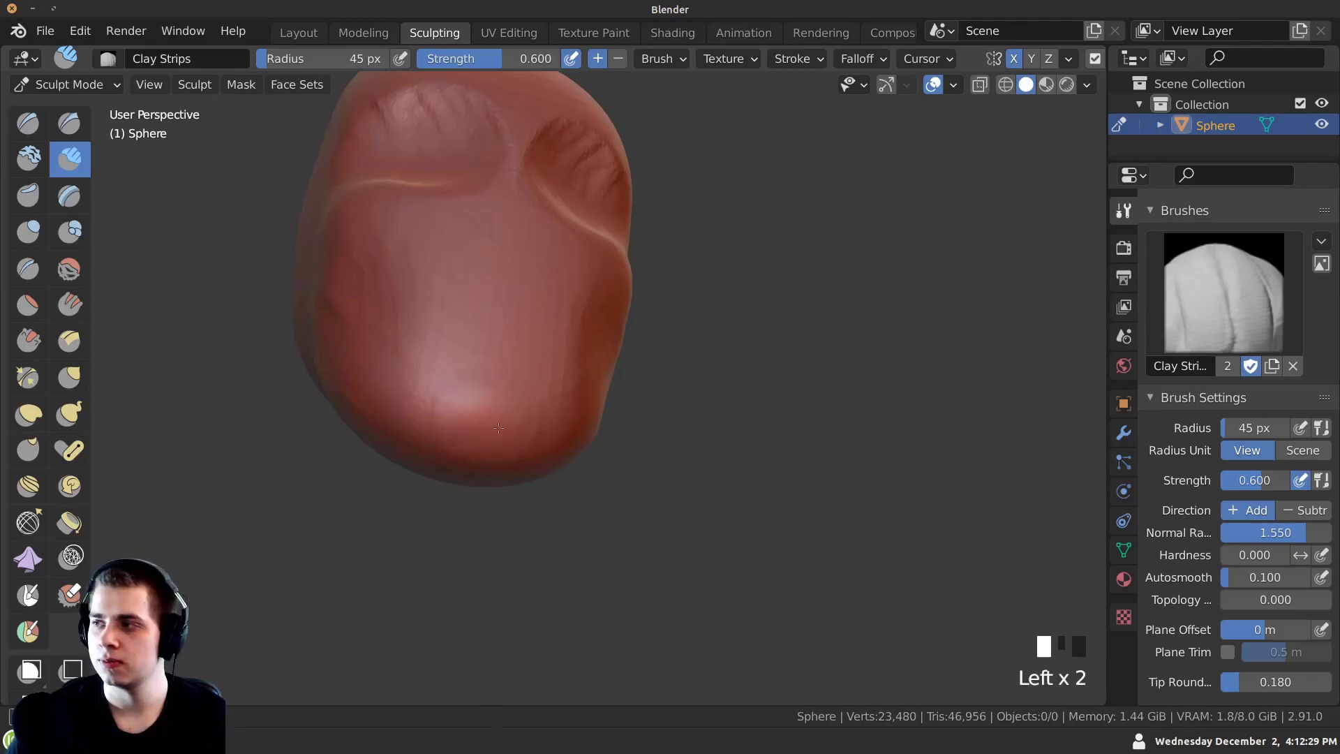
# Add clay along the jaw and the side of the face with Clay Strips.
pyautogui.moveTo(499, 435); pyautogui.dragTo(551, 402, button='middle')
pyautogui.moveTo(391, 314); pyautogui.dragTo(370, 293)
pyautogui.moveTo(419, 349); pyautogui.dragTo(461, 350, button='middle')
pyautogui.moveTo(461, 349); pyautogui.dragTo(480, 265)
pyautogui.moveTo(480, 265); pyautogui.dragTo(464, 336)
pyautogui.moveTo(464, 335); pyautogui.dragTo(492, 258, button='middle')
# Carve the side of the face with repeated downward inverted Clay Strips strokes.
pyautogui.keyDown('ctrl'); pyautogui.moveTo(492, 258); pyautogui.dragTo(464, 267); pyautogui.keyUp('ctrl')
pyautogui.moveTo(464, 267); pyautogui.dragTo(462, 227, button='middle')
pyautogui.keyDown('ctrl'); pyautogui.moveTo(462, 227); pyautogui.dragTo(440, 301); pyautogui.keyUp('ctrl')
pyautogui.keyDown('ctrl'); pyautogui.moveTo(436, 275); pyautogui.dragTo(446, 307); pyautogui.keyUp('ctrl')
pyautogui.keyDown('ctrl'); pyautogui.moveTo(443, 286); pyautogui.dragTo(456, 313); pyautogui.keyUp('ctrl')
pyautogui.moveTo(456, 312); pyautogui.dragTo(449, 275, button='middle')
pyautogui.keyDown('ctrl'); pyautogui.moveTo(449, 275); pyautogui.dragTo(447, 321); pyautogui.keyUp('ctrl')
pyautogui.keyDown('ctrl'); pyautogui.moveTo(447, 321); pyautogui.dragTo(449, 362); pyautogui.keyUp('ctrl')
# Add a strip of clay at the brow and carve the upper eye sockets deeper around it.
pyautogui.moveTo(449, 362)
pyautogui.mouseDown(button='middle')
pyautogui.moveTo(453, 339)
pyautogui.moveTo(545, 244)
pyautogui.mouseUp(button='middle')
pyautogui.moveTo(552, 234); pyautogui.dragTo(586, 211)
pyautogui.keyDown('ctrl'); pyautogui.moveTo(580, 210); pyautogui.dragTo(555, 219); pyautogui.keyUp('ctrl')
pyautogui.keyDown('ctrl'); pyautogui.moveTo(559, 213); pyautogui.dragTo(527, 262); pyautogui.keyUp('ctrl')
pyautogui.moveTo(527, 244)
pyautogui.keyDown('ctrl'); pyautogui.mouseDown()
pyautogui.moveTo(534, 261)
pyautogui.moveTo(513, 275)
pyautogui.mouseUp(); pyautogui.keyUp('ctrl')
pyautogui.moveTo(512, 278); pyautogui.dragTo(500, 264, button='middle')
pyautogui.keyDown('ctrl'); pyautogui.moveTo(511, 224); pyautogui.dragTo(492, 261); pyautogui.keyUp('ctrl')
# Add clay to the chin with a Clay Strips stroke.
pyautogui.moveTo(447, 264); pyautogui.dragTo(407, 279, button='middle')
pyautogui.moveTo(447, 399)
pyautogui.mouseDown(button='middle')
pyautogui.moveTo(412, 346)
pyautogui.moveTo(353, 436)
pyautogui.moveTo(366, 334)
pyautogui.moveTo(434, 300)
pyautogui.mouseUp(button='middle')
pyautogui.moveTo(489, 423); pyautogui.dragTo(509, 443)
# Build up a rounded nose below the brow, between the eye sockets, with repeated Clay Strips strokes.
pyautogui.moveTo(509, 443)
pyautogui.keyDown('ctrl'); pyautogui.mouseDown(button='middle')
pyautogui.moveTo(428, 428)
pyautogui.moveTo(416, 344)
pyautogui.moveTo(354, 359)
pyautogui.moveTo(389, 322)
pyautogui.moveTo(457, 324)
pyautogui.mouseUp(button='middle'); pyautogui.keyUp('ctrl')
pyautogui.keyDown('shift'); pyautogui.moveTo(457, 325); pyautogui.dragTo(470, 369, button='middle'); pyautogui.keyUp('shift')
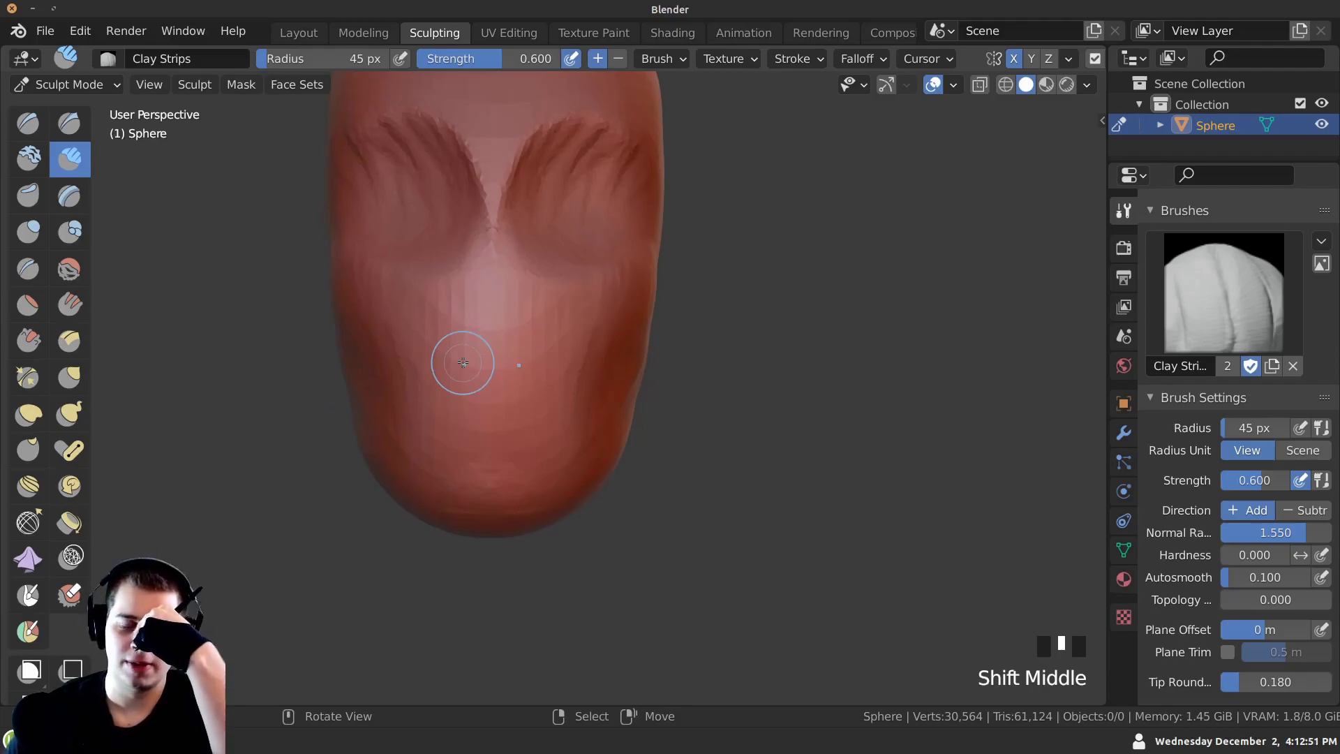
pyautogui.moveTo(434, 189); pyautogui.dragTo(408, 227, button='middle')
pyautogui.keyDown('ctrl'); pyautogui.moveTo(408, 227); pyautogui.dragTo(454, 238, button='middle'); pyautogui.keyUp('ctrl')
pyautogui.moveTo(449, 245); pyautogui.dragTo(462, 275)
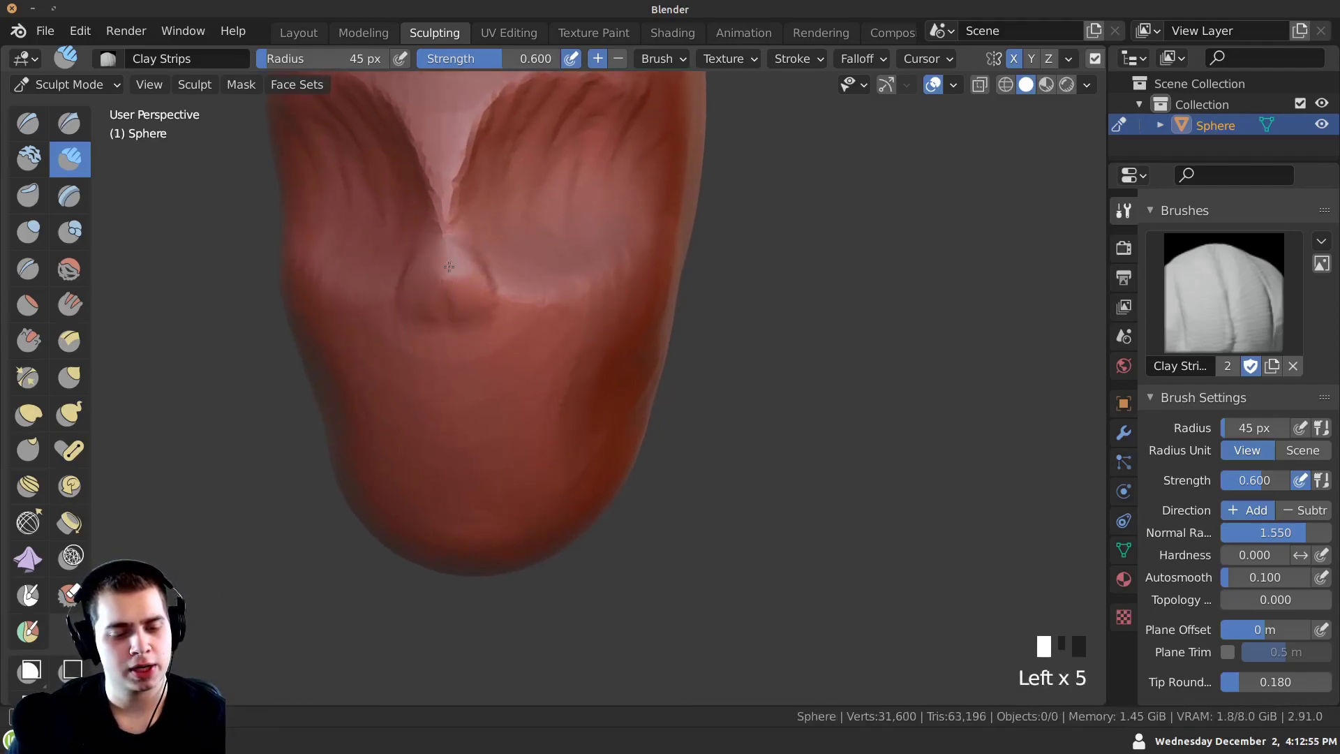
pyautogui.moveTo(465, 314); pyautogui.dragTo(467, 326)
pyautogui.moveTo(450, 297); pyautogui.dragTo(454, 336)
pyautogui.moveTo(447, 307); pyautogui.dragTo(452, 366)
pyautogui.moveTo(454, 301); pyautogui.dragTo(440, 335)
pyautogui.moveTo(437, 283); pyautogui.dragTo(430, 296)
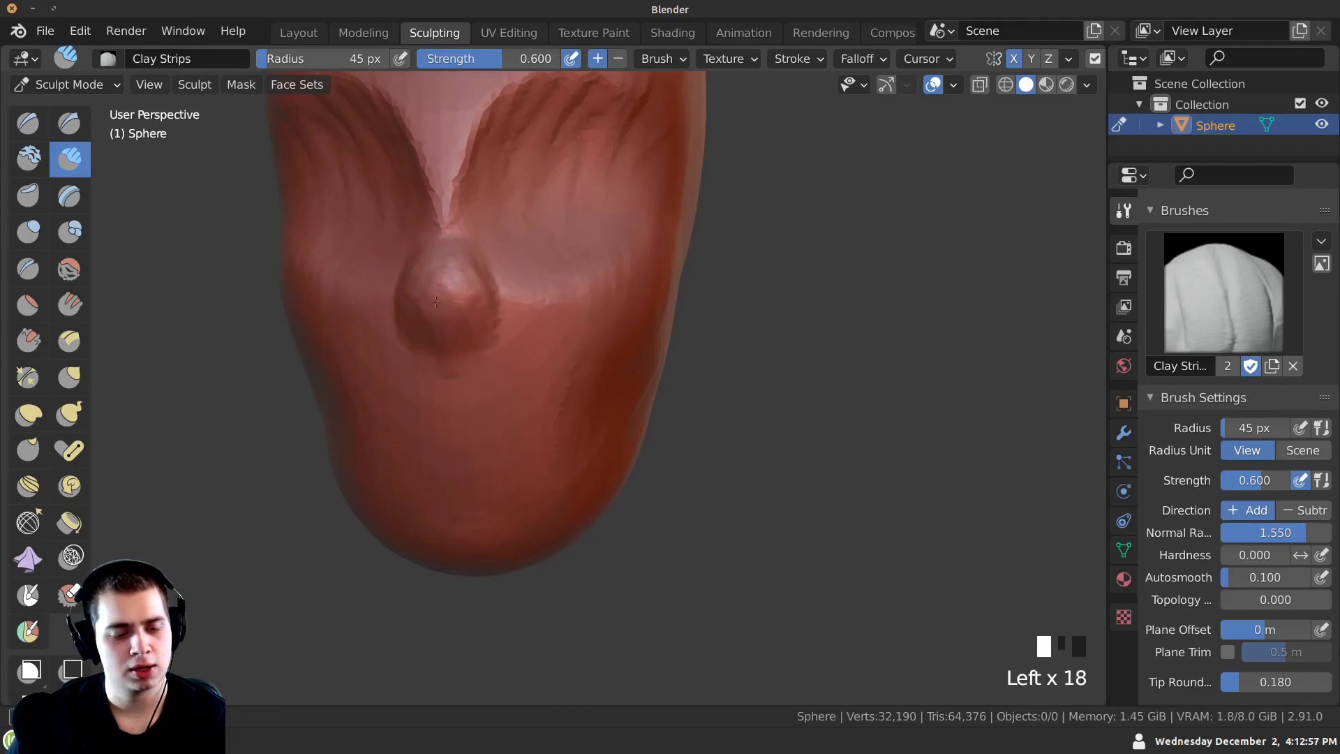
pyautogui.moveTo(483, 332); pyautogui.dragTo(469, 344)
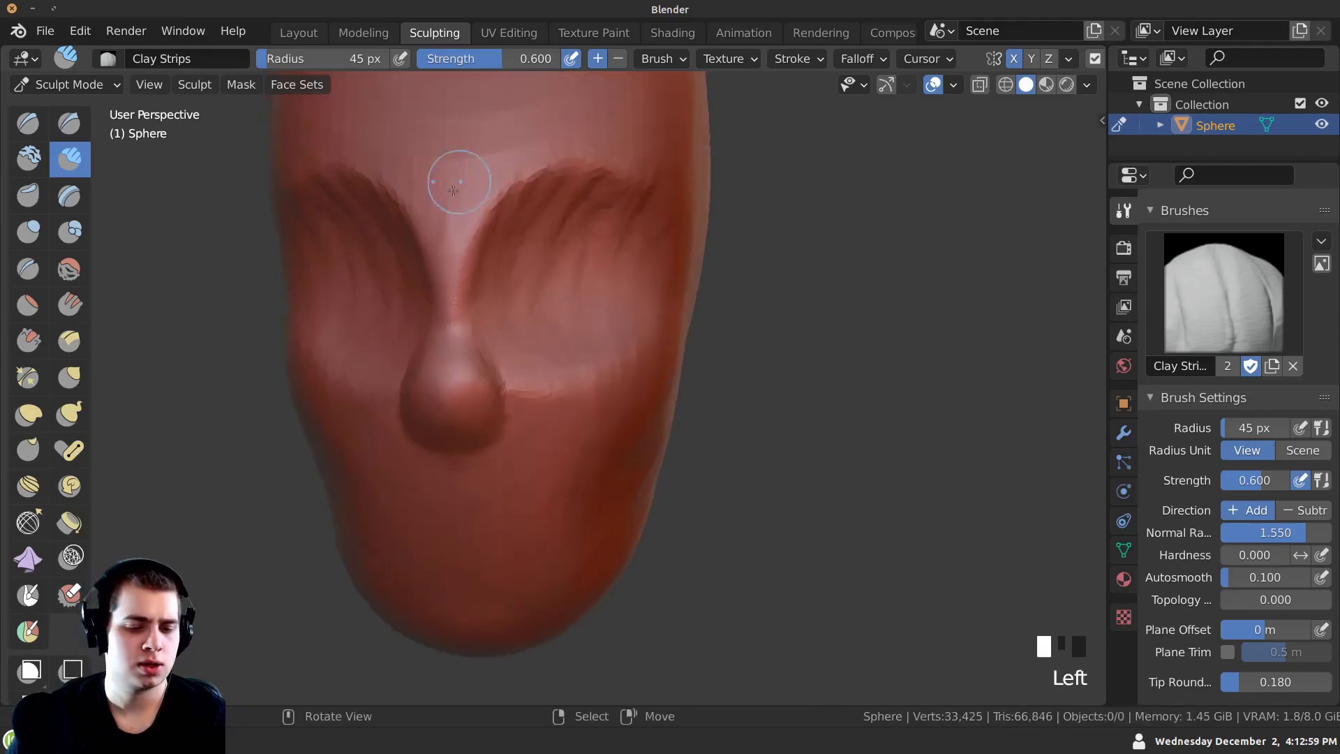
# Set the Clay Strips Autosmooth to 0 and add clay to the front and side of the nose.
pyautogui.moveTo(458, 186)
pyautogui.keyDown('ctrl'); pyautogui.mouseDown(button='middle')
pyautogui.moveTo(452, 335)
pyautogui.moveTo(430, 331)
pyautogui.mouseUp(button='middle'); pyautogui.keyUp('ctrl')
pyautogui.keyDown('ctrl'); pyautogui.moveTo(430, 340); pyautogui.dragTo(443, 323, button='middle'); pyautogui.keyUp('ctrl')
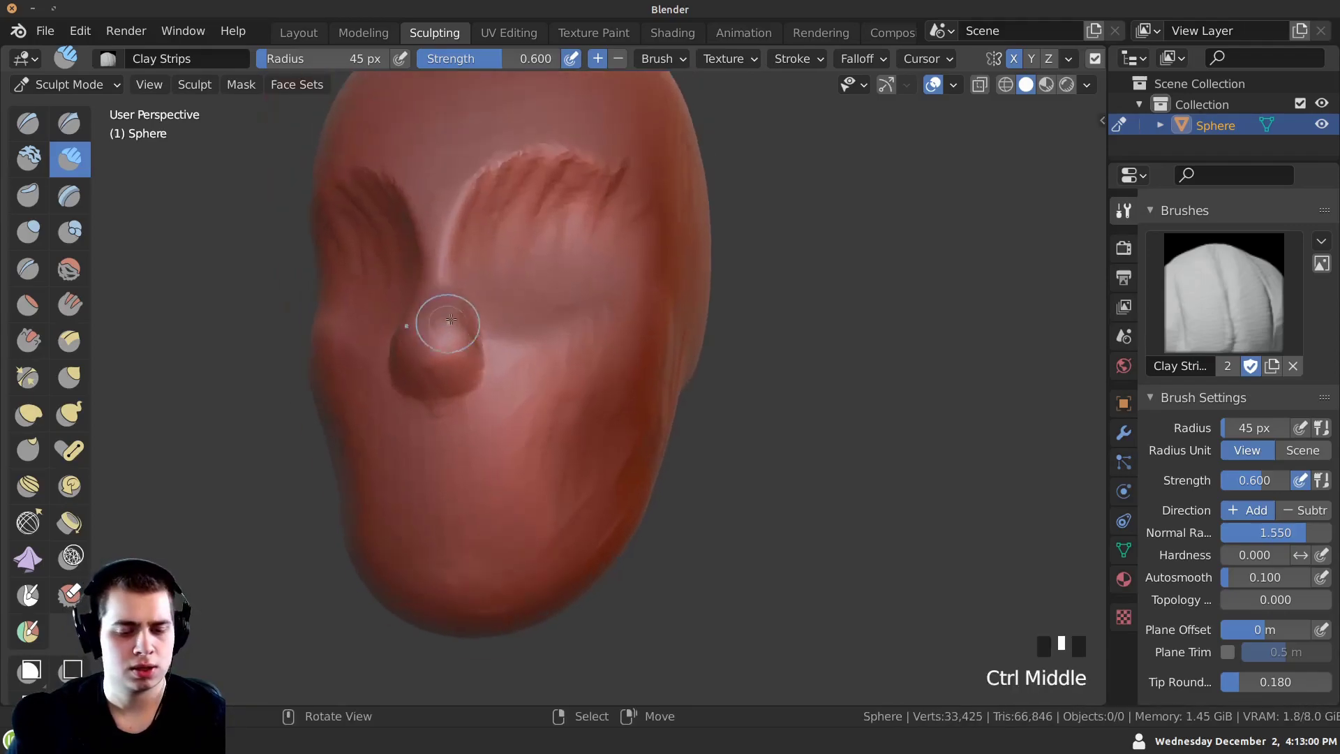
pyautogui.moveTo(1268, 582); pyautogui.dragTo(1179, 578)
pyautogui.keyDown('ctrl'); pyautogui.moveTo(537, 337); pyautogui.dragTo(469, 296, button='middle'); pyautogui.keyUp('ctrl')
pyautogui.moveTo(469, 296)
pyautogui.mouseDown(button='middle')
pyautogui.moveTo(386, 305)
pyautogui.moveTo(433, 374)
pyautogui.mouseUp(button='middle')
pyautogui.moveTo(434, 374); pyautogui.dragTo(426, 335)
pyautogui.moveTo(426, 335); pyautogui.dragTo(424, 342)
pyautogui.moveTo(424, 342); pyautogui.dragTo(422, 349)
pyautogui.moveTo(422, 349); pyautogui.dragTo(437, 388)
pyautogui.moveTo(447, 388); pyautogui.dragTo(428, 392, button='middle')
# Sharpen the nose shape by adding clay to its tip, its lower flanks and the bridge.
pyautogui.moveTo(428, 392); pyautogui.dragTo(441, 413)
pyautogui.moveTo(441, 398)
pyautogui.mouseDown(button='middle')
pyautogui.moveTo(324, 364)
pyautogui.moveTo(370, 338)
pyautogui.moveTo(413, 366)
pyautogui.moveTo(475, 370)
pyautogui.mouseUp(button='middle')
pyautogui.moveTo(466, 374); pyautogui.dragTo(469, 412)
pyautogui.moveTo(453, 349); pyautogui.dragTo(454, 314)
pyautogui.moveTo(454, 314); pyautogui.dragTo(454, 328, button='middle')
pyautogui.keyDown('ctrl'); pyautogui.moveTo(454, 328); pyautogui.dragTo(437, 284, button='middle'); pyautogui.keyUp('ctrl')
pyautogui.moveTo(437, 284); pyautogui.dragTo(439, 308)
pyautogui.moveTo(440, 290); pyautogui.dragTo(451, 313)
pyautogui.moveTo(438, 349); pyautogui.dragTo(433, 352, button='middle')
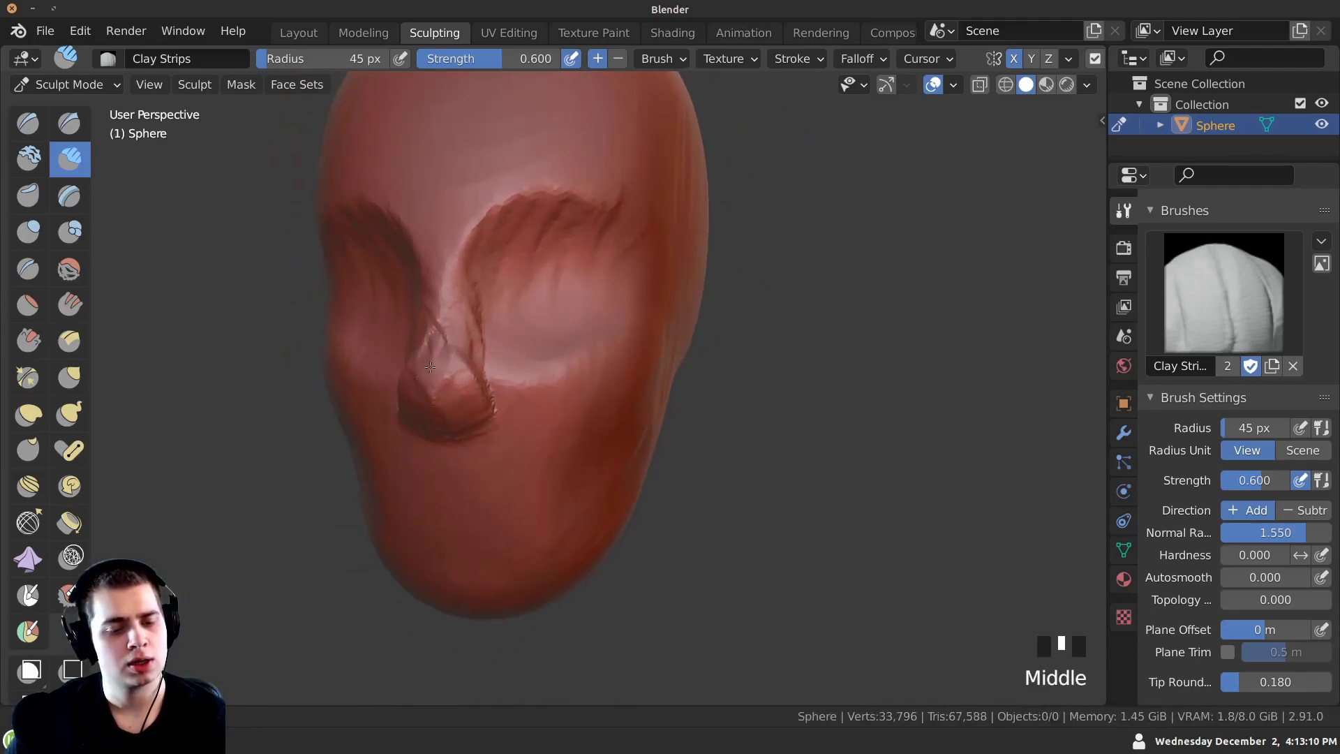
# Carve the upper eye sockets under the brows with short inverted Clay Strips strokes.
pyautogui.keyDown('ctrl'); pyautogui.click(463, 240); pyautogui.keyUp('ctrl')
pyautogui.keyDown('ctrl'); pyautogui.click(541, 262); pyautogui.keyUp('ctrl')
pyautogui.keyDown('ctrl'); pyautogui.moveTo(559, 255); pyautogui.dragTo(564, 282); pyautogui.keyUp('ctrl')
pyautogui.keyDown('ctrl'); pyautogui.moveTo(592, 262); pyautogui.dragTo(602, 285); pyautogui.keyUp('ctrl')
pyautogui.moveTo(614, 253)
pyautogui.keyDown('ctrl'); pyautogui.mouseDown()
pyautogui.moveTo(608, 276)
pyautogui.moveTo(601, 265)
pyautogui.mouseUp(); pyautogui.keyUp('ctrl')
pyautogui.keyDown('ctrl'); pyautogui.moveTo(593, 245); pyautogui.dragTo(588, 259); pyautogui.keyUp('ctrl')
pyautogui.keyDown('ctrl'); pyautogui.moveTo(578, 241); pyautogui.dragTo(571, 251); pyautogui.keyUp('ctrl')
pyautogui.moveTo(316, 437)
pyautogui.mouseDown(button='middle')
pyautogui.moveTo(407, 402)
pyautogui.moveTo(413, 363)
pyautogui.moveTo(464, 403)
pyautogui.mouseUp(button='middle')
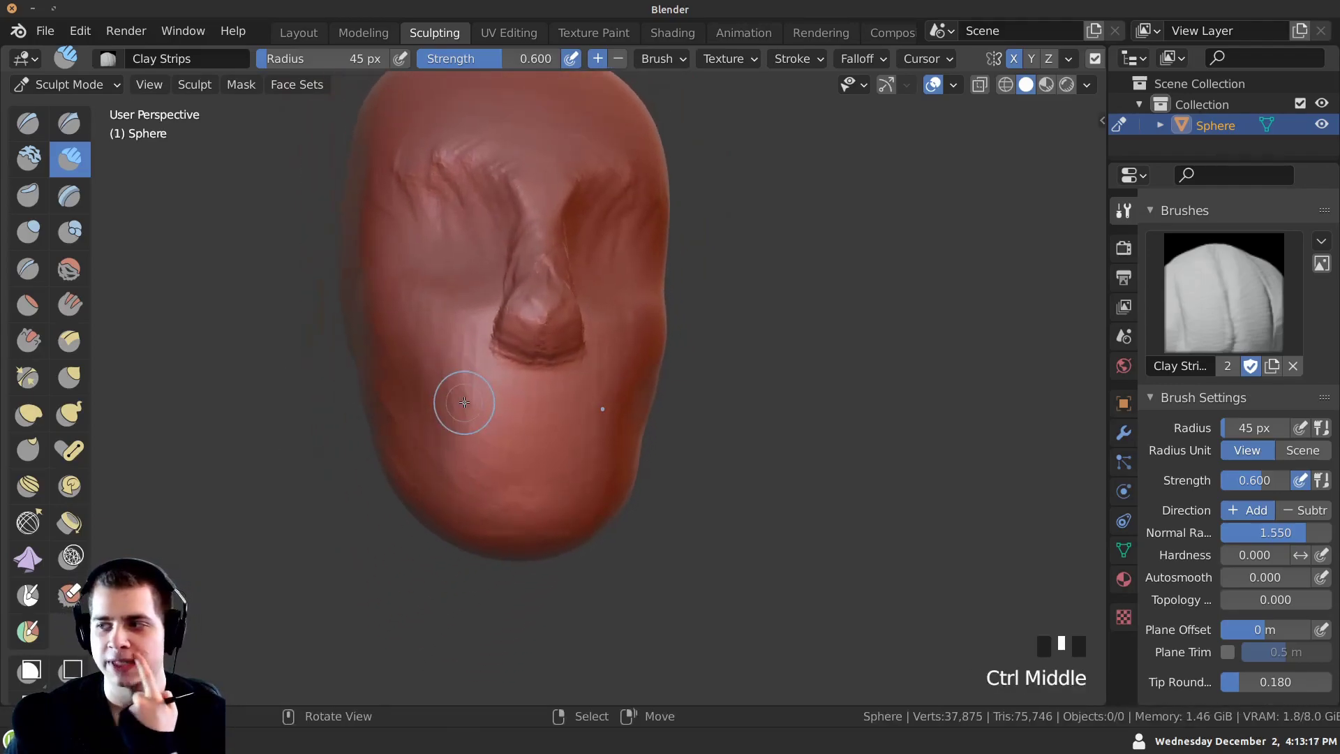
# Build up the mouth area below the nose with Clay Strips strokes across the front and sides.
pyautogui.moveTo(563, 418); pyautogui.dragTo(515, 425, button='middle')
pyautogui.click(552, 431)
pyautogui.moveTo(550, 435); pyautogui.dragTo(506, 446)
pyautogui.moveTo(519, 431)
pyautogui.mouseDown(button='middle')
pyautogui.moveTo(650, 432)
pyautogui.moveTo(556, 424)
pyautogui.mouseUp(button='middle')
pyautogui.click(547, 437)
pyautogui.moveTo(583, 412); pyautogui.dragTo(601, 414)
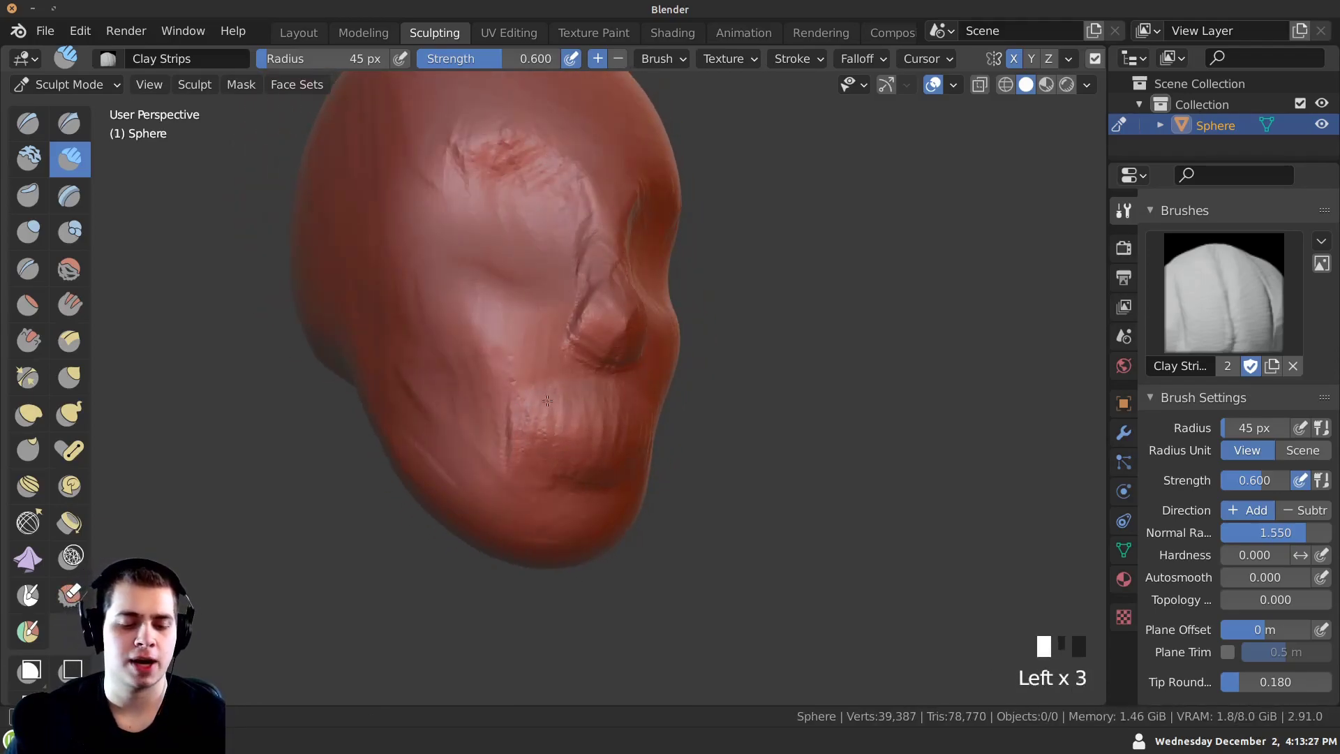
pyautogui.moveTo(518, 442); pyautogui.dragTo(519, 432)
# Carve hollows below the cheekbones with inverted Clay Strips strokes, undoing the unwanted ones.
pyautogui.moveTo(495, 435); pyautogui.dragTo(530, 423, button='middle')
pyautogui.moveTo(530, 422)
pyautogui.keyDown('ctrl'); pyautogui.mouseDown()
pyautogui.moveTo(547, 370)
pyautogui.moveTo(527, 363)
pyautogui.moveTo(499, 411)
pyautogui.moveTo(503, 401)
pyautogui.mouseUp(); pyautogui.keyUp('ctrl')
pyautogui.moveTo(502, 400); pyautogui.dragTo(522, 397, button='middle')
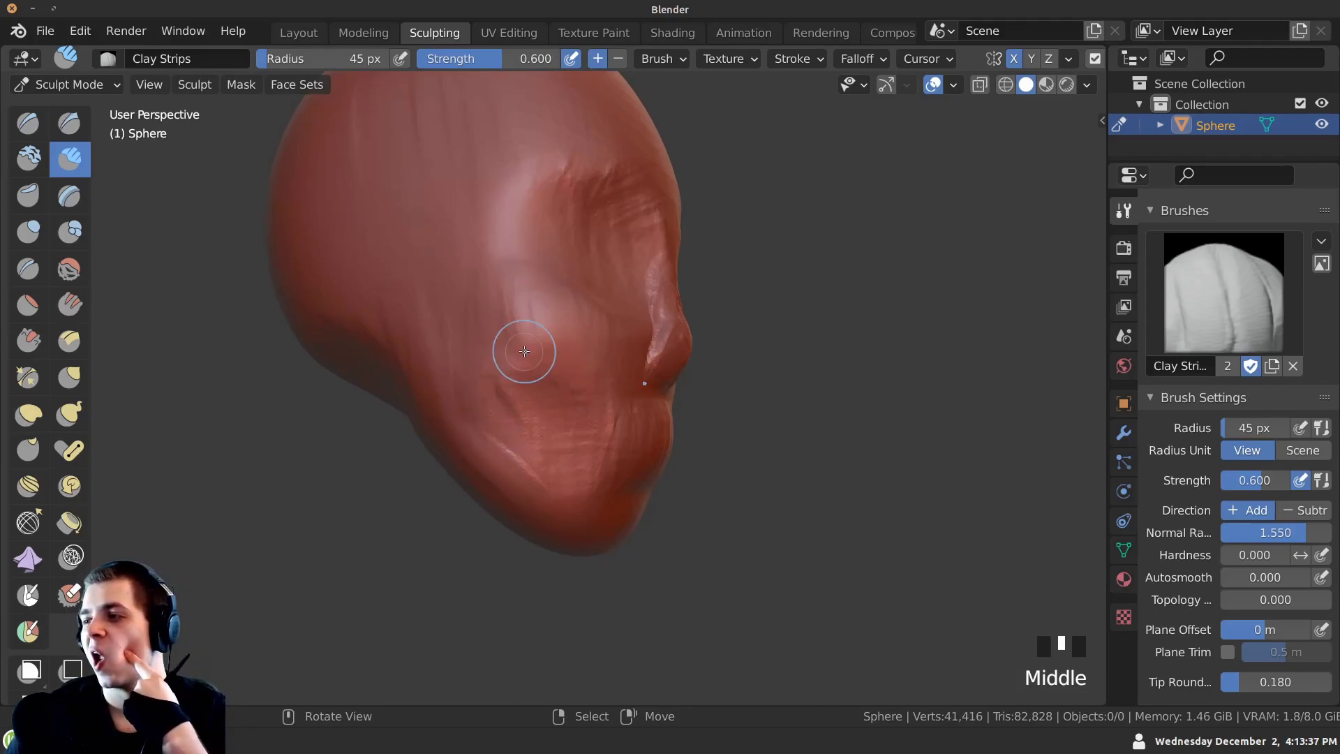
pyautogui.hotkey('ctrl', 'z')
pyautogui.hotkey('ctrl', 'z')
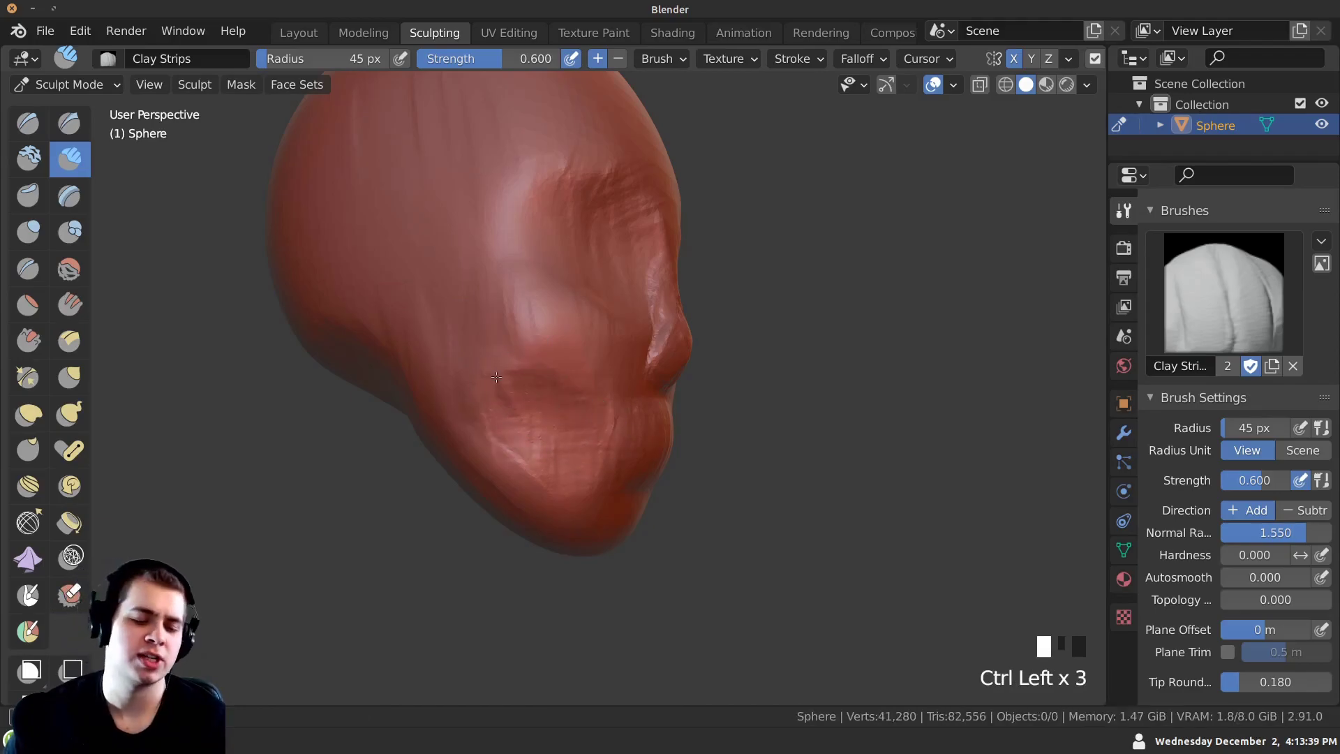
# Add clay along the jawline from the chin up toward the ear area.
pyautogui.moveTo(479, 398)
pyautogui.mouseDown(button='middle')
pyautogui.moveTo(569, 514)
pyautogui.moveTo(478, 350)
pyautogui.moveTo(494, 338)
pyautogui.moveTo(524, 363)
pyautogui.moveTo(471, 336)
pyautogui.moveTo(481, 332)
pyautogui.mouseUp(button='middle')
pyautogui.moveTo(466, 307); pyautogui.dragTo(485, 391)
pyautogui.moveTo(485, 391); pyautogui.dragTo(484, 354, button='middle')
pyautogui.moveTo(533, 442); pyautogui.dragTo(474, 258)
pyautogui.moveTo(482, 294); pyautogui.dragTo(487, 213)
pyautogui.moveTo(486, 213); pyautogui.dragTo(472, 305, button='middle')
# Build up the back of the jaw and the lower side of the skull with Clay Strips.
pyautogui.keyDown('ctrl'); pyautogui.moveTo(476, 375); pyautogui.dragTo(509, 470, button='middle'); pyautogui.keyUp('ctrl')
pyautogui.moveTo(458, 323); pyautogui.dragTo(488, 359, button='middle')
pyautogui.moveTo(488, 359); pyautogui.dragTo(432, 274)
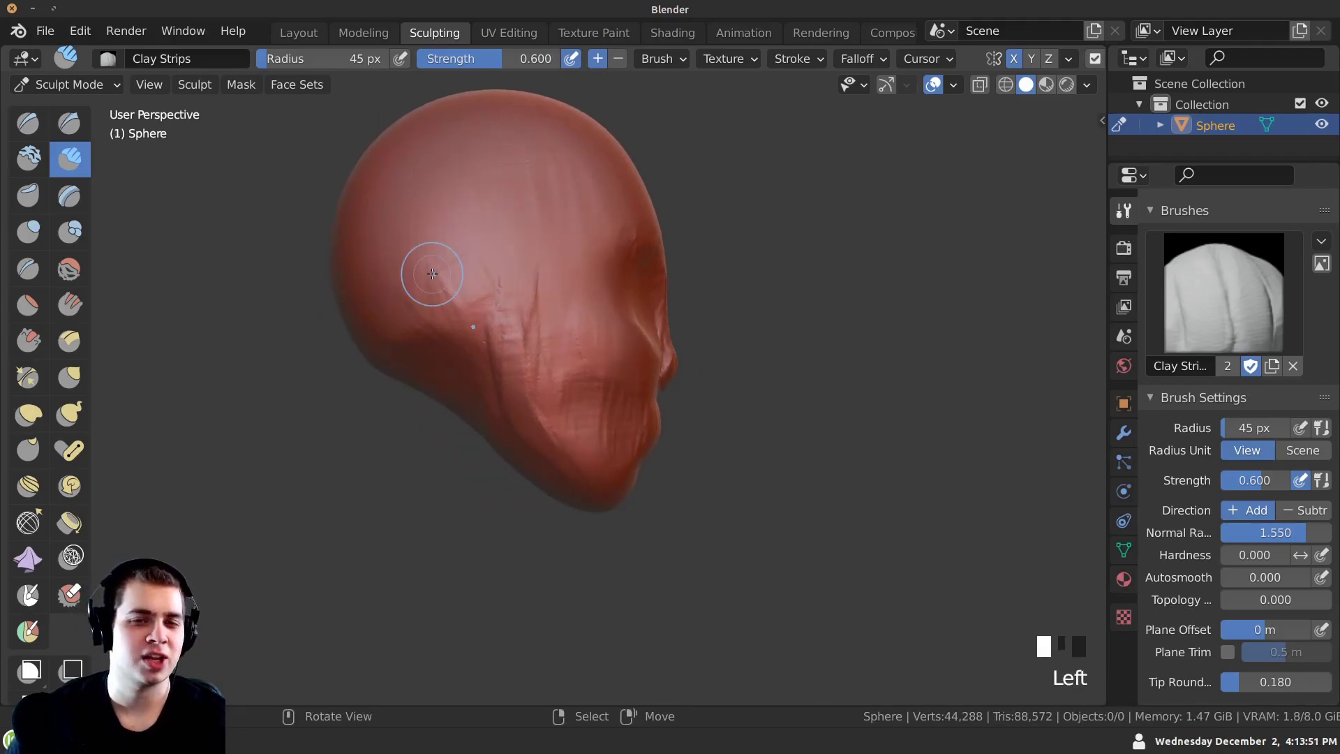
pyautogui.moveTo(432, 274); pyautogui.dragTo(449, 254, button='middle')
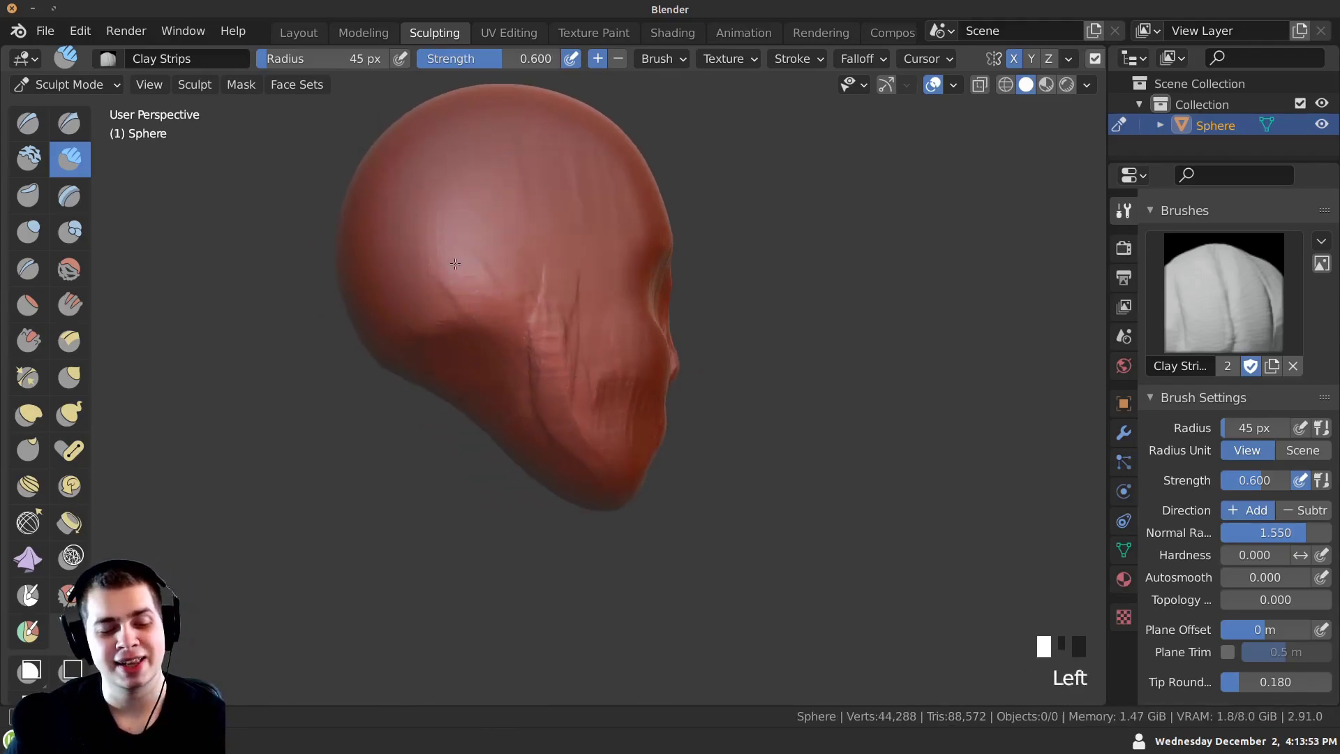
pyautogui.moveTo(454, 245)
pyautogui.mouseDown()
pyautogui.moveTo(486, 210)
pyautogui.moveTo(402, 162)
pyautogui.mouseUp()
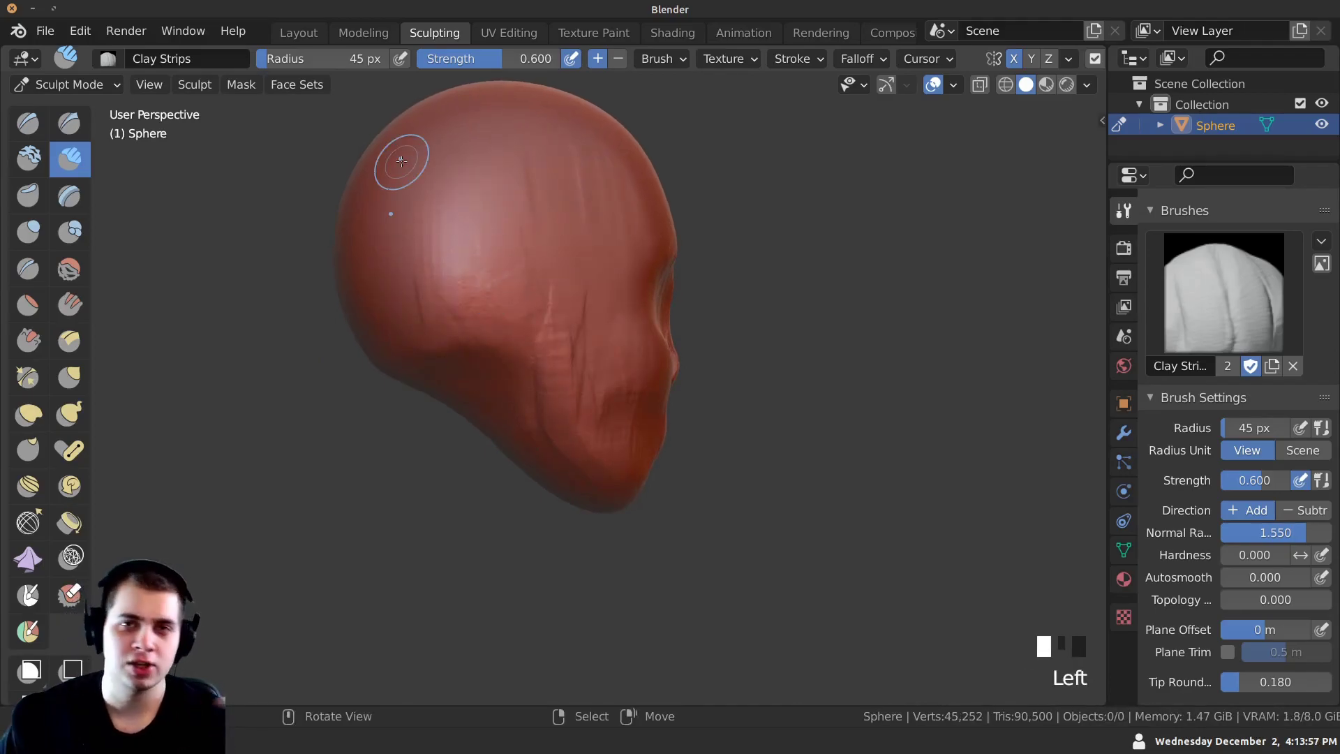
# Shape the temple, cheek and outer eye socket with added and inverted Clay Strips strokes.
pyautogui.moveTo(448, 179)
pyautogui.mouseDown(button='middle')
pyautogui.moveTo(404, 216)
pyautogui.moveTo(447, 293)
pyautogui.mouseUp(button='middle')
pyautogui.moveTo(489, 265); pyautogui.dragTo(534, 309)
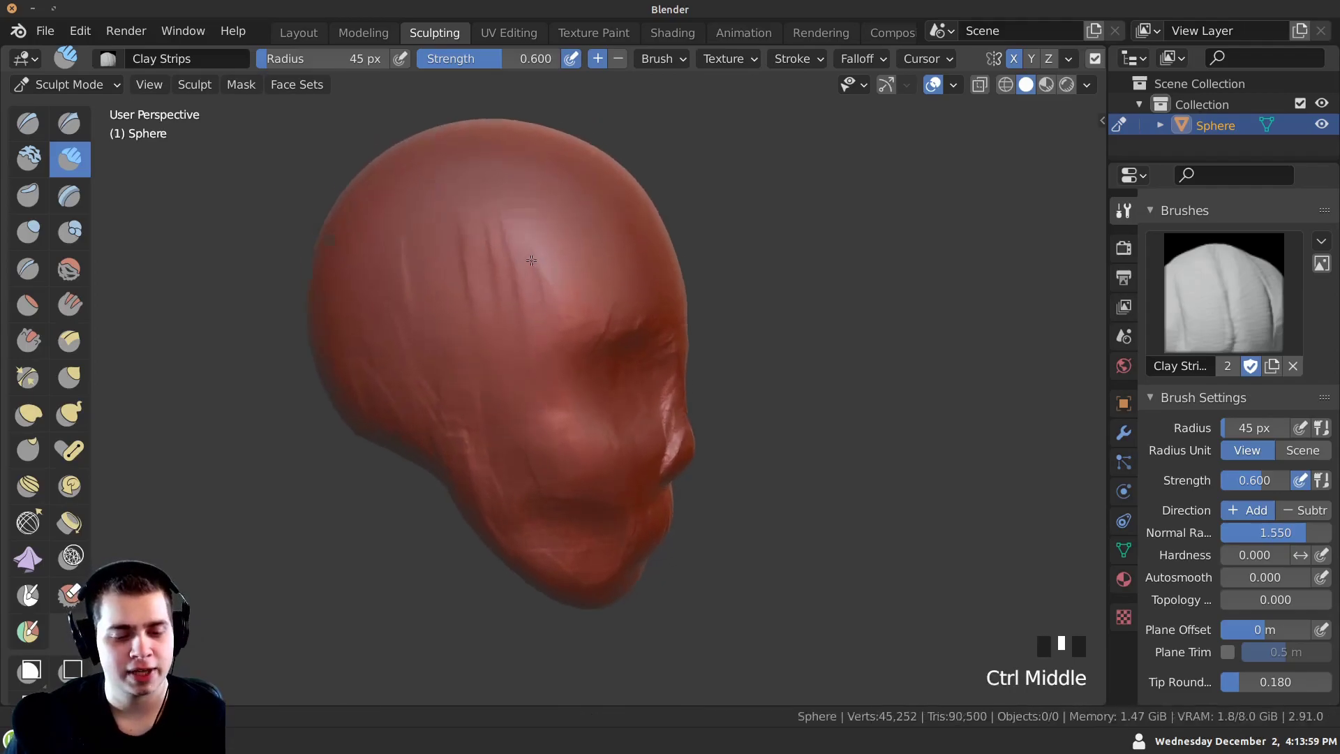
pyautogui.moveTo(535, 309)
pyautogui.mouseDown(button='middle')
pyautogui.moveTo(509, 245)
pyautogui.moveTo(520, 321)
pyautogui.mouseUp(button='middle')
pyautogui.moveTo(521, 321)
pyautogui.keyDown('ctrl'); pyautogui.mouseDown()
pyautogui.moveTo(528, 385)
pyautogui.moveTo(520, 363)
pyautogui.moveTo(482, 349)
pyautogui.moveTo(467, 384)
pyautogui.moveTo(500, 406)
pyautogui.moveTo(488, 391)
pyautogui.moveTo(520, 353)
pyautogui.moveTo(458, 290)
pyautogui.moveTo(506, 314)
pyautogui.moveTo(506, 377)
pyautogui.moveTo(559, 428)
pyautogui.moveTo(444, 423)
pyautogui.mouseUp(); pyautogui.keyUp('ctrl')
pyautogui.moveTo(415, 396)
pyautogui.keyDown('ctrl'); pyautogui.mouseDown(button='middle')
pyautogui.moveTo(407, 275)
pyautogui.moveTo(288, 373)
pyautogui.moveTo(383, 359)
pyautogui.moveTo(455, 419)
pyautogui.moveTo(556, 407)
pyautogui.mouseUp(button='middle'); pyautogui.keyUp('ctrl')
pyautogui.click(391, 286)
pyautogui.click(370, 305)
# Carve the creases along both sides of the nose with inverted Clay Strips strokes.
pyautogui.keyDown('ctrl'); pyautogui.moveTo(555, 407); pyautogui.dragTo(569, 430); pyautogui.keyUp('ctrl')
pyautogui.keyDown('ctrl'); pyautogui.moveTo(569, 430); pyautogui.dragTo(584, 452); pyautogui.keyUp('ctrl')
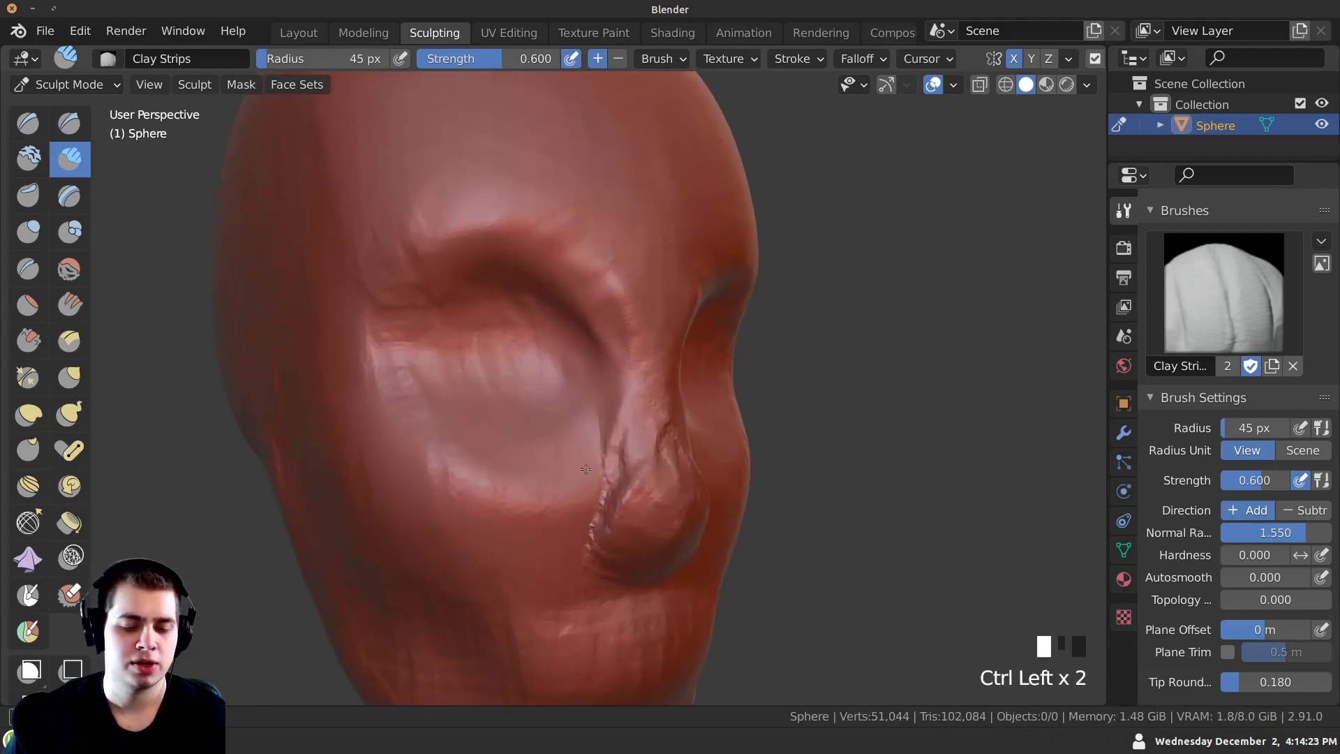
pyautogui.moveTo(560, 525)
pyautogui.keyDown('ctrl'); pyautogui.mouseDown()
pyautogui.moveTo(530, 473)
pyautogui.moveTo(458, 485)
pyautogui.moveTo(416, 463)
pyautogui.moveTo(488, 437)
pyautogui.mouseUp(); pyautogui.keyUp('ctrl')
pyautogui.moveTo(487, 437); pyautogui.dragTo(419, 449, button='middle')
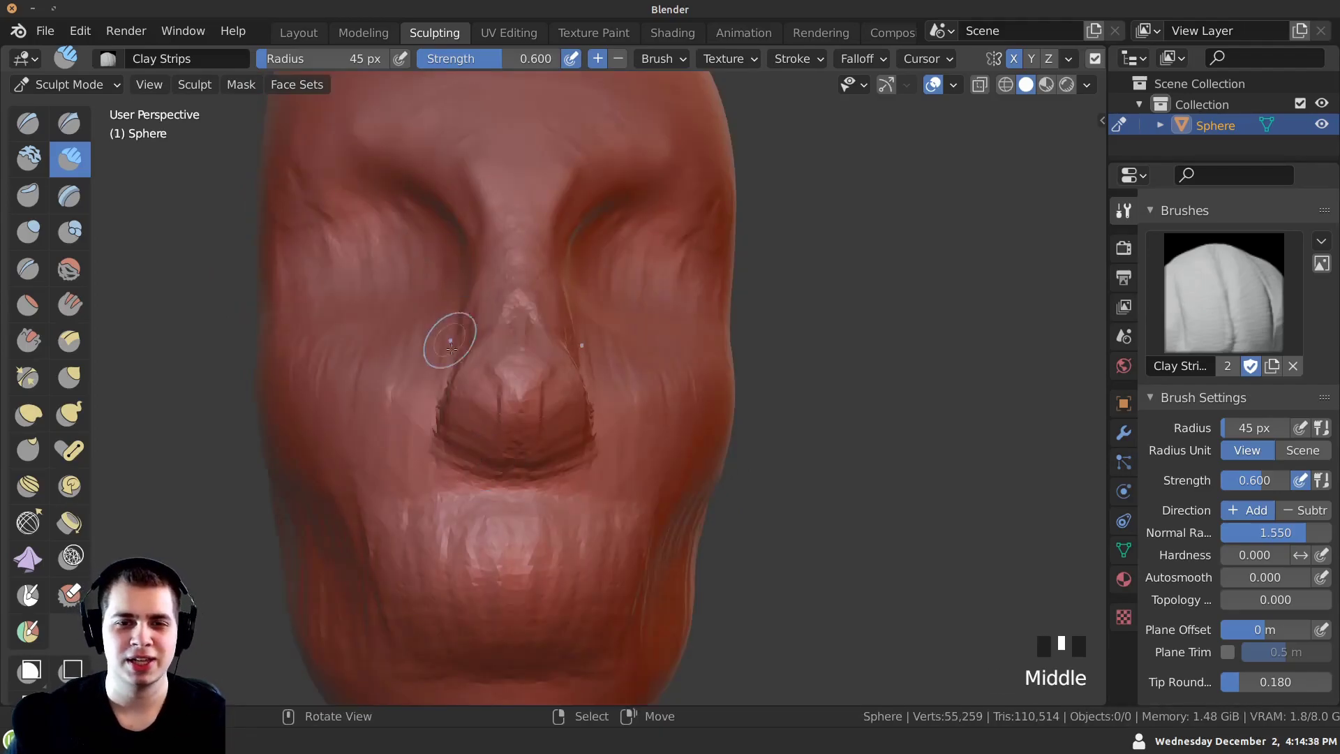
# Add clay strokes up the middle of the nose's underside toward the tip.
pyautogui.keyDown('ctrl'); pyautogui.moveTo(450, 339); pyautogui.dragTo(490, 412, button='middle'); pyautogui.keyUp('ctrl')
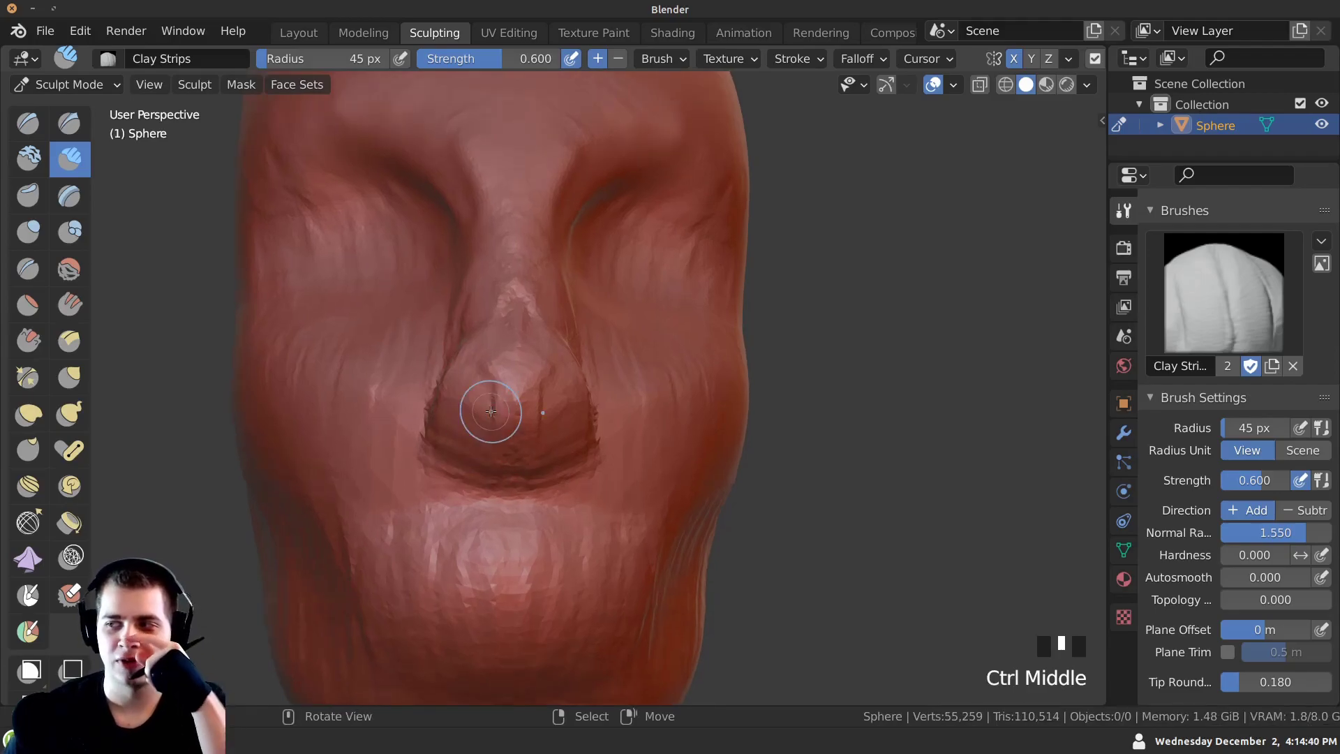
pyautogui.moveTo(491, 411)
pyautogui.keyDown('ctrl'); pyautogui.mouseDown(button='middle')
pyautogui.moveTo(497, 433)
pyautogui.moveTo(511, 381)
pyautogui.moveTo(505, 401)
pyautogui.mouseUp(button='middle'); pyautogui.keyUp('ctrl')
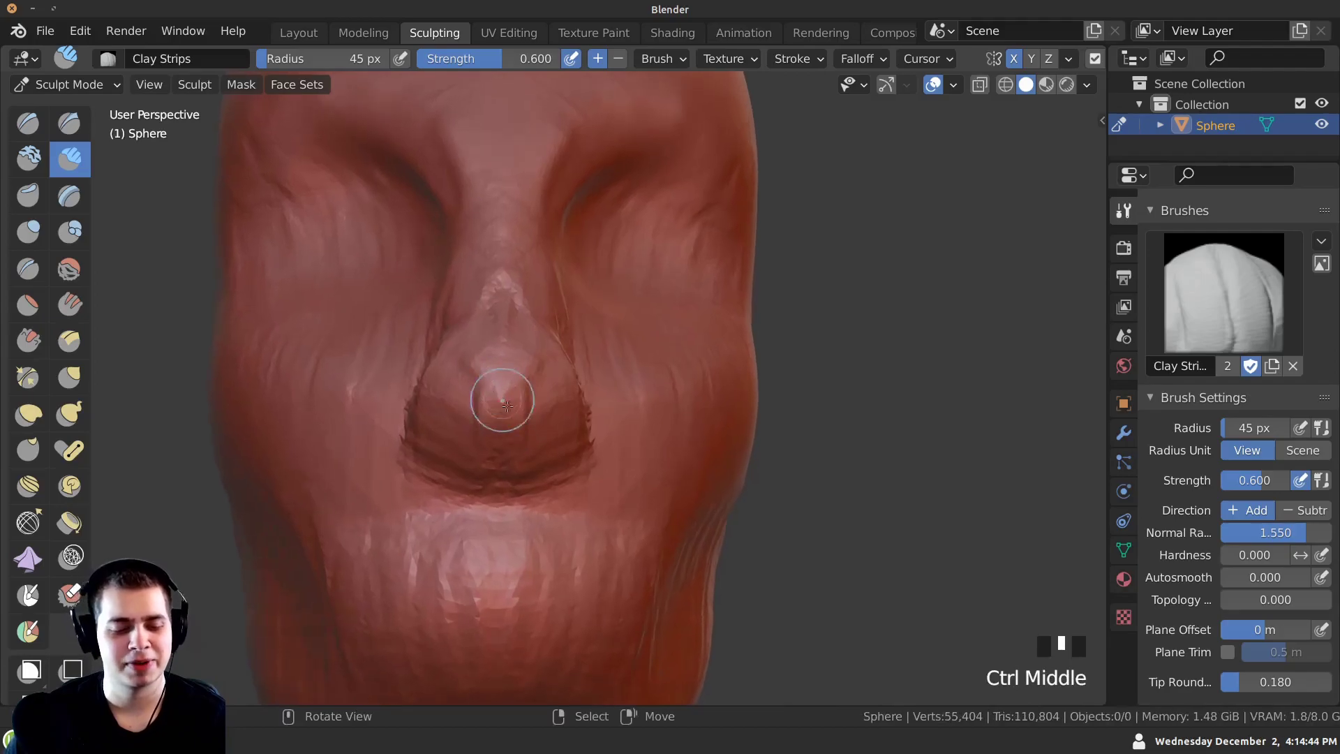
pyautogui.moveTo(507, 480); pyautogui.dragTo(501, 391)
pyautogui.moveTo(500, 485); pyautogui.dragTo(499, 388)
pyautogui.moveTo(501, 476)
pyautogui.mouseDown()
pyautogui.moveTo(512, 413)
pyautogui.moveTo(513, 454)
pyautogui.mouseUp()
# Build up the nostril wings and the lower edge of the nose with Clay Strips.
pyautogui.moveTo(513, 432); pyautogui.dragTo(398, 412, button='middle')
pyautogui.moveTo(398, 398)
pyautogui.keyDown('shift'); pyautogui.mouseDown(button='middle')
pyautogui.moveTo(344, 362)
pyautogui.moveTo(342, 343)
pyautogui.mouseUp(button='middle'); pyautogui.keyUp('shift')
pyautogui.moveTo(339, 363); pyautogui.dragTo(383, 409)
pyautogui.keyDown('shift'); pyautogui.moveTo(383, 409); pyautogui.dragTo(480, 432, button='middle'); pyautogui.keyUp('shift')
pyautogui.click(480, 432)
pyautogui.moveTo(493, 424); pyautogui.dragTo(487, 396)
# Carve out the nostril openings with short inverted Clay Strips strokes.
pyautogui.moveTo(401, 336)
pyautogui.mouseDown(button='middle')
pyautogui.moveTo(293, 346)
pyautogui.moveTo(433, 349)
pyautogui.mouseUp(button='middle')
pyautogui.moveTo(433, 349)
pyautogui.keyDown('ctrl'); pyautogui.mouseDown(button='middle')
pyautogui.moveTo(467, 404)
pyautogui.moveTo(462, 310)
pyautogui.mouseUp(button='middle'); pyautogui.keyUp('ctrl')
pyautogui.keyDown('ctrl'); pyautogui.moveTo(426, 329); pyautogui.dragTo(427, 338); pyautogui.keyUp('ctrl')
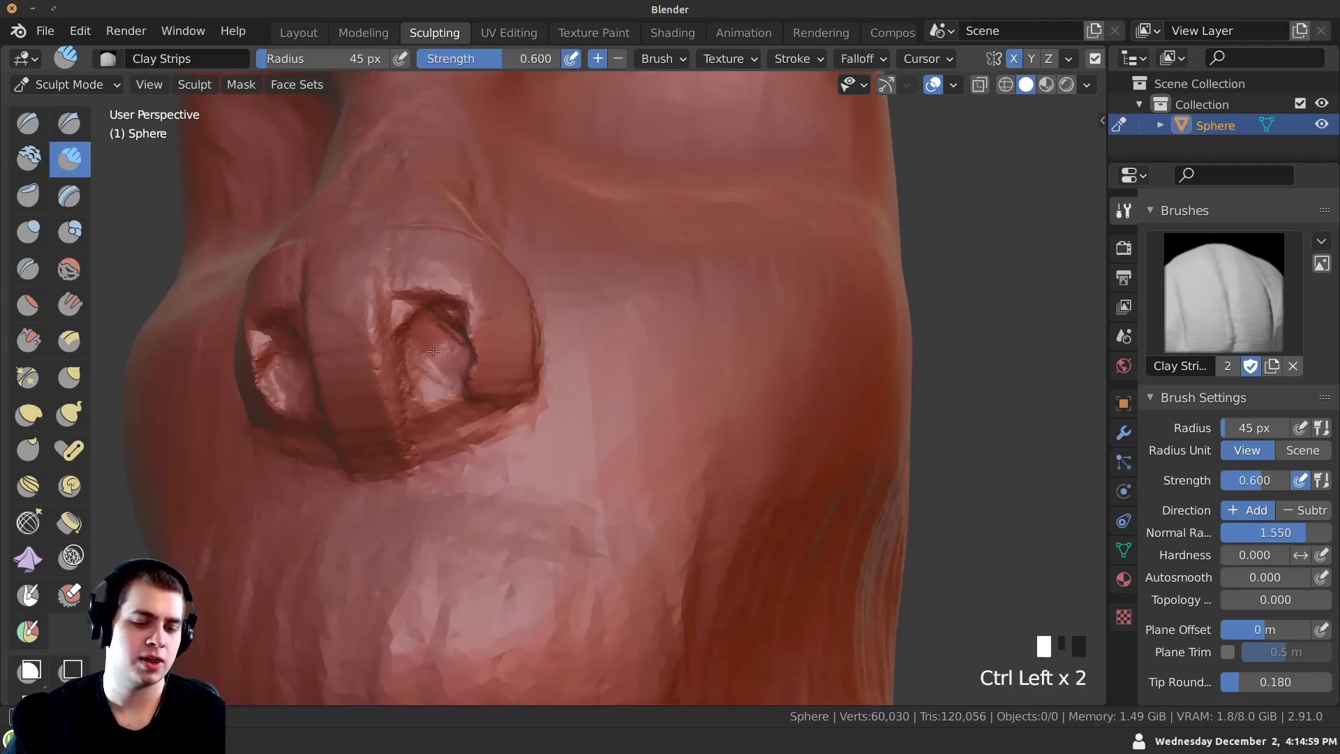
pyautogui.keyDown('ctrl'); pyautogui.moveTo(439, 354); pyautogui.dragTo(443, 353); pyautogui.keyUp('ctrl')
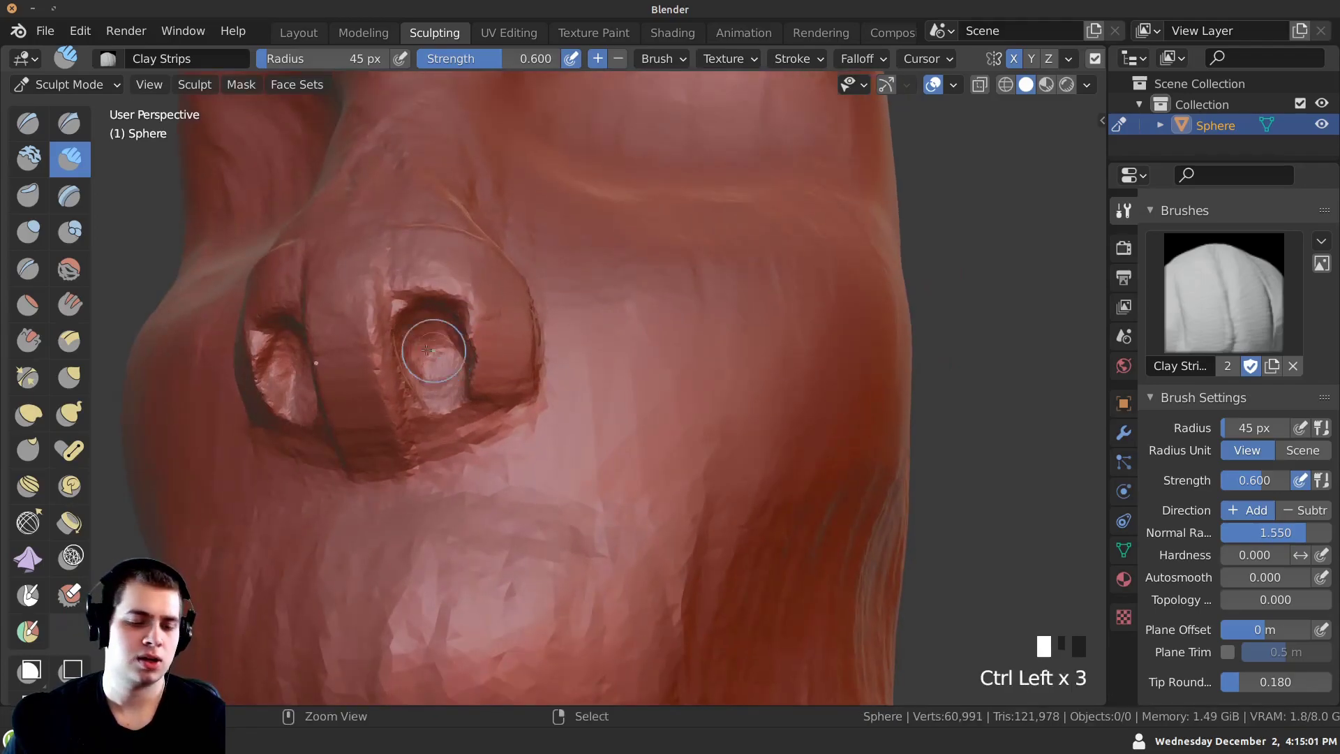
# Round the nostril rims and outer wings by adding clay around the openings.
pyautogui.moveTo(442, 354); pyautogui.dragTo(499, 335, button='middle')
pyautogui.moveTo(428, 293); pyautogui.dragTo(454, 279)
pyautogui.keyDown('ctrl'); pyautogui.moveTo(457, 279); pyautogui.dragTo(464, 321, button='middle'); pyautogui.keyUp('ctrl')
pyautogui.moveTo(532, 273); pyautogui.dragTo(551, 279)
pyautogui.moveTo(552, 279); pyautogui.dragTo(545, 328, button='middle')
pyautogui.moveTo(520, 356); pyautogui.dragTo(527, 370)
pyautogui.keyDown('ctrl'); pyautogui.moveTo(391, 329); pyautogui.dragTo(391, 412, button='middle'); pyautogui.keyUp('ctrl')
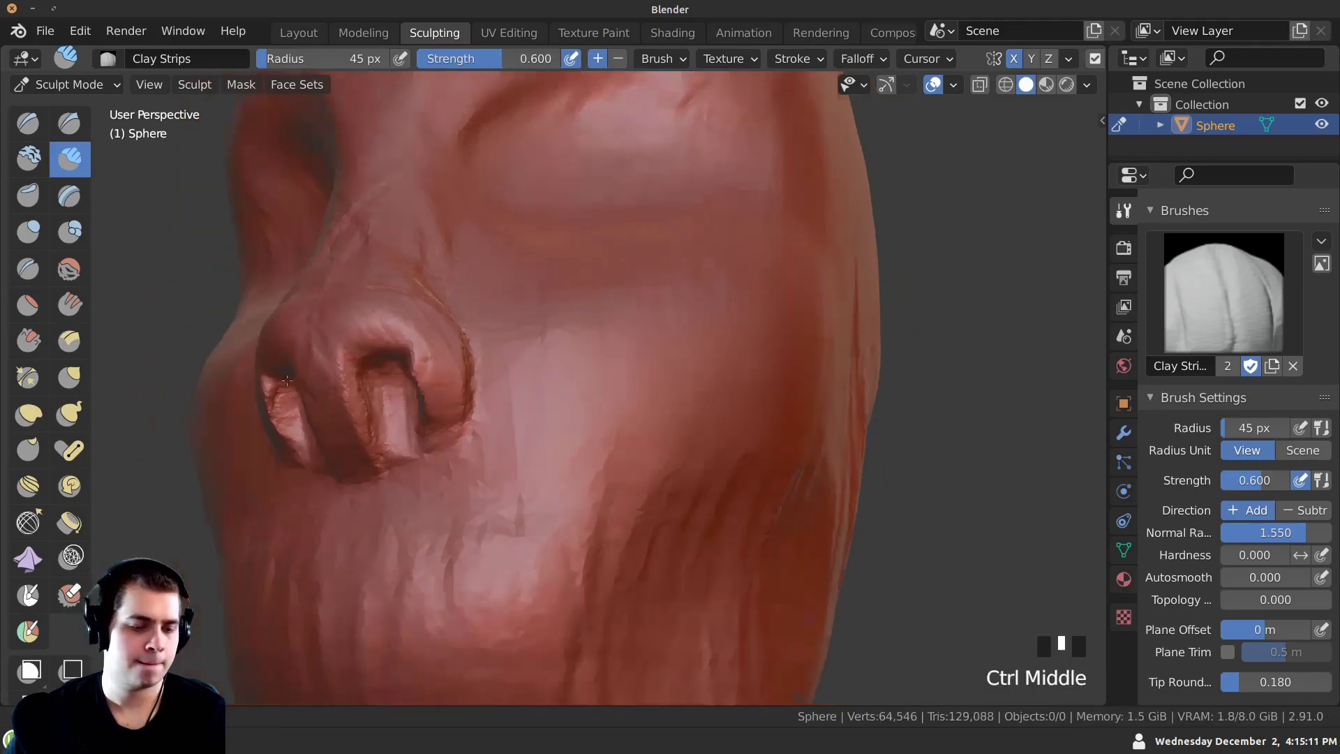
pyautogui.moveTo(391, 412)
pyautogui.mouseDown(button='middle')
pyautogui.moveTo(517, 412)
pyautogui.moveTo(221, 419)
pyautogui.moveTo(275, 437)
pyautogui.moveTo(395, 391)
pyautogui.moveTo(397, 377)
pyautogui.mouseUp(button='middle')
# Switch to the Grab brush, set its radius to 129 px, and pull the nose tip forward and up.
pyautogui.moveTo(416, 312); pyautogui.dragTo(250, 354, button='middle')
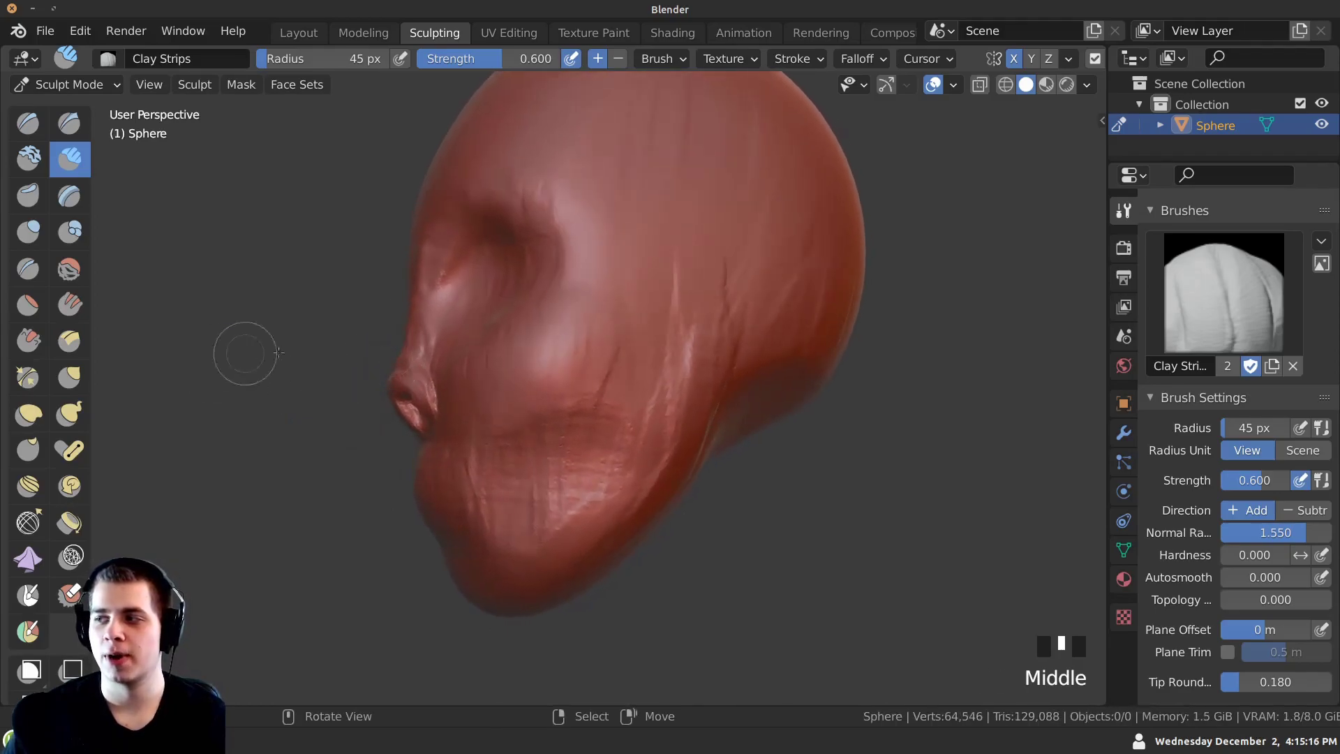
pyautogui.moveTo(359, 372); pyautogui.dragTo(375, 368, button='middle')
pyautogui.press('g')
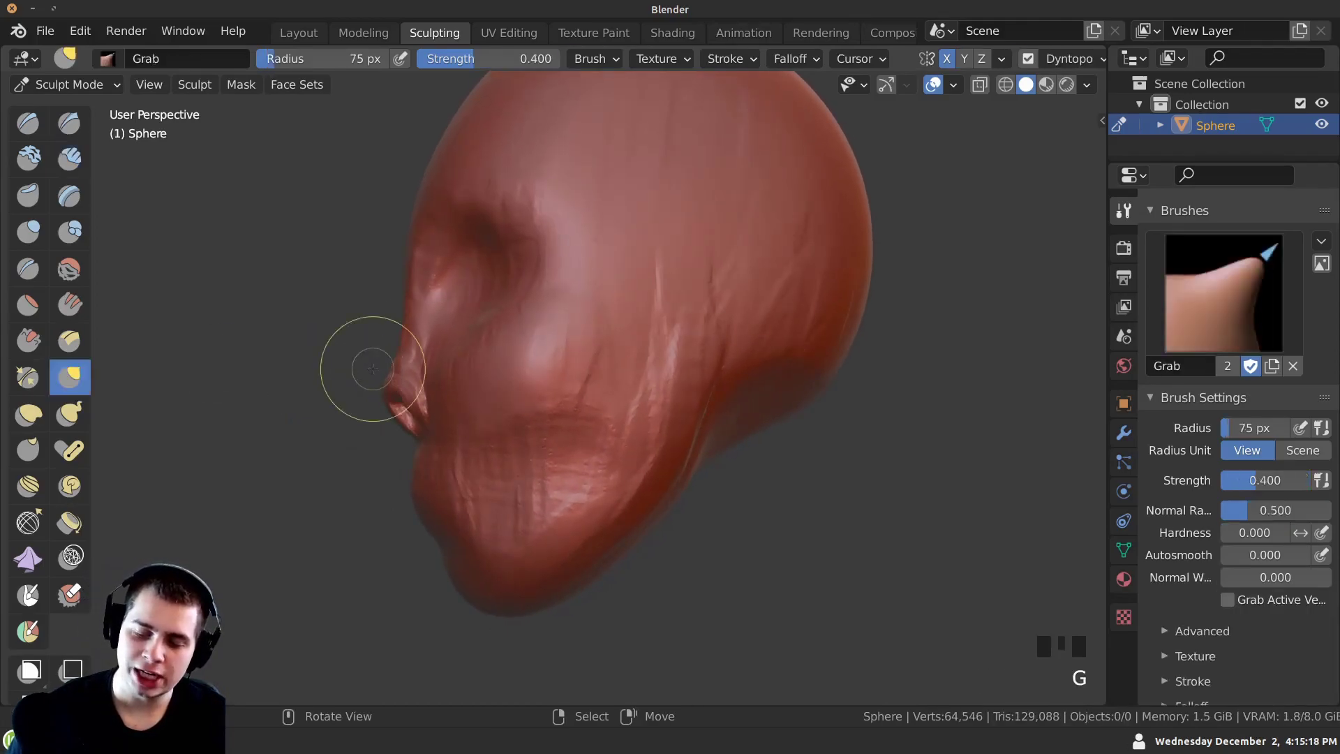
pyautogui.press('f')
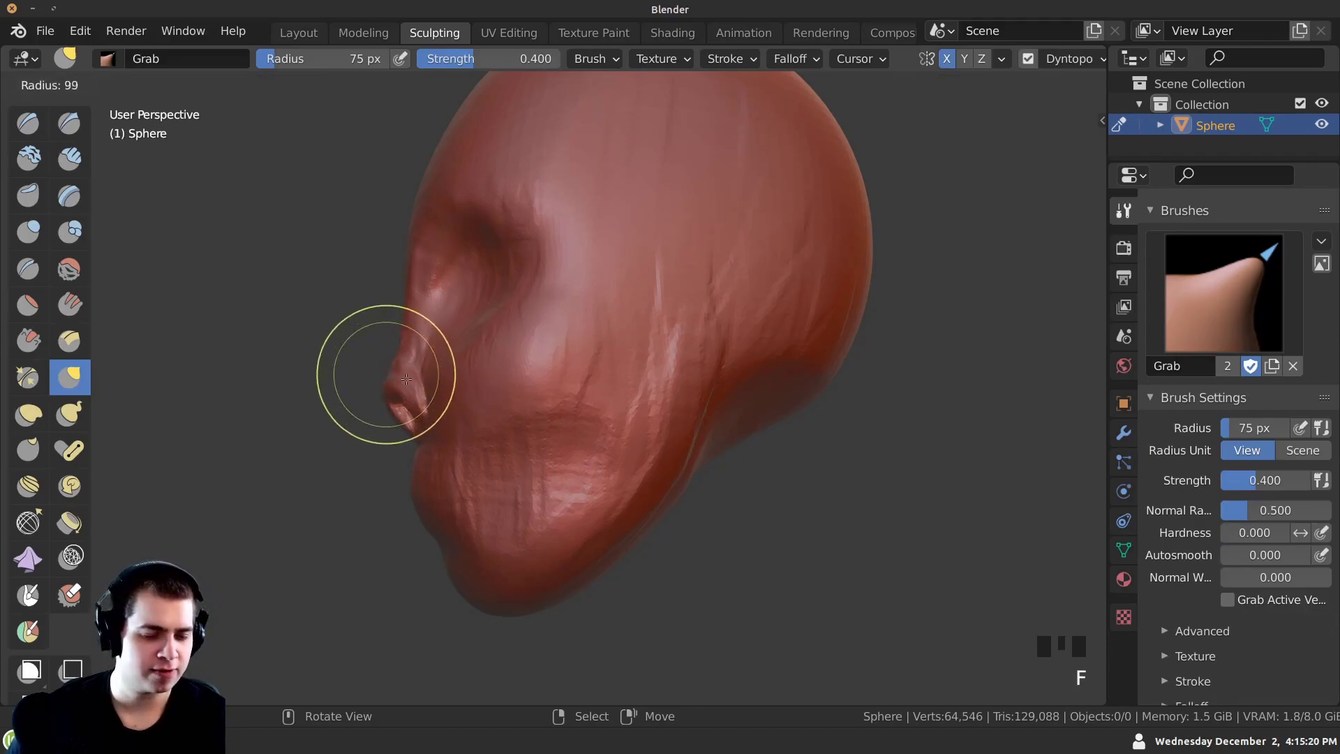
pyautogui.click(414, 382)
pyautogui.moveTo(412, 418); pyautogui.dragTo(375, 368)
pyautogui.moveTo(366, 371); pyautogui.dragTo(419, 373, button='middle')
# Adjust the nose's underside and nostrils with small Grab pulls from several angles.
pyautogui.moveTo(415, 373); pyautogui.dragTo(406, 356)
pyautogui.moveTo(406, 356); pyautogui.dragTo(469, 380, button='middle')
pyautogui.moveTo(474, 395); pyautogui.dragTo(475, 389)
pyautogui.moveTo(475, 388)
pyautogui.mouseDown(button='middle')
pyautogui.moveTo(530, 410)
pyautogui.moveTo(577, 403)
pyautogui.moveTo(674, 423)
pyautogui.mouseUp(button='middle')
pyautogui.moveTo(671, 406); pyautogui.dragTo(667, 394)
pyautogui.moveTo(667, 394); pyautogui.dragTo(611, 385, button='middle')
pyautogui.moveTo(611, 385); pyautogui.dragTo(553, 376, button='middle')
pyautogui.moveTo(593, 393); pyautogui.dragTo(591, 385)
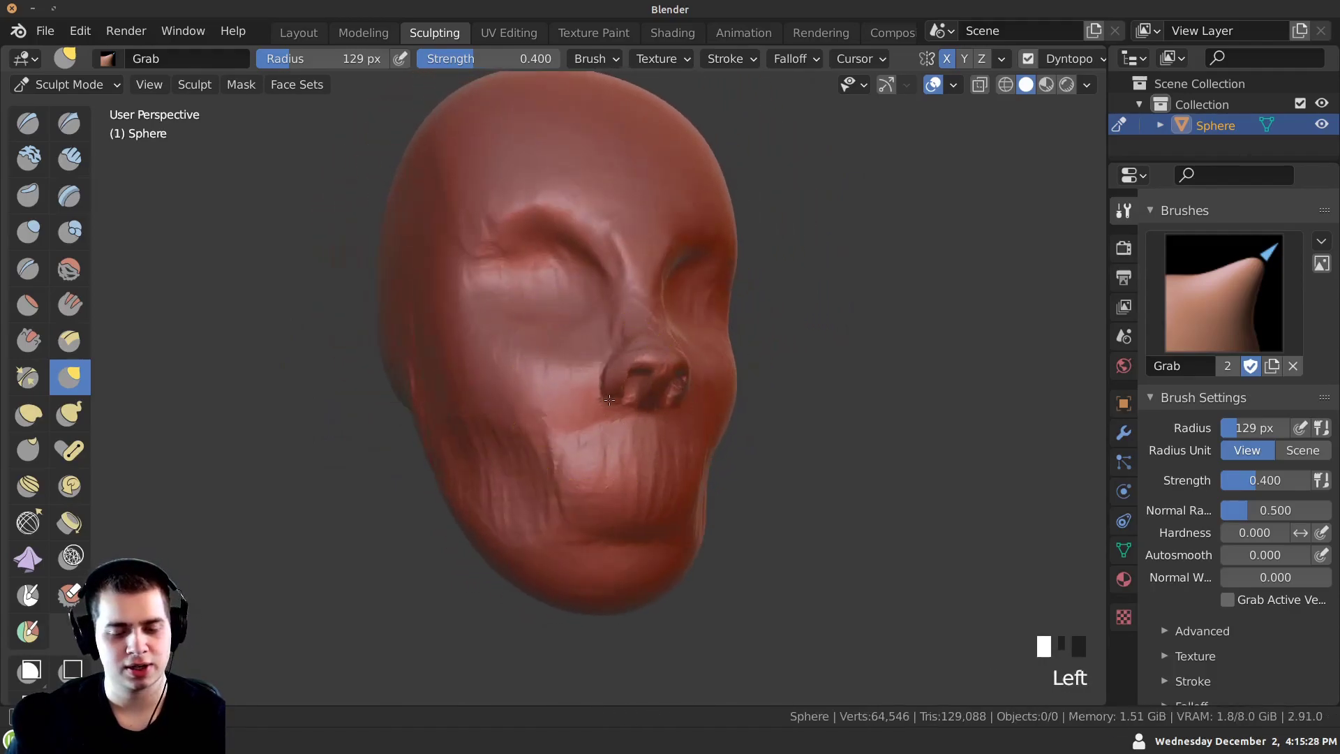
pyautogui.moveTo(590, 386); pyautogui.dragTo(549, 377, button='middle')
pyautogui.keyDown('ctrl'); pyautogui.moveTo(549, 377); pyautogui.dragTo(549, 365, button='middle'); pyautogui.keyUp('ctrl')
pyautogui.moveTo(579, 381); pyautogui.dragTo(579, 372)
# Refine the nose's profile and bridge with short Grab pulls.
pyautogui.moveTo(581, 377)
pyautogui.mouseDown(button='middle')
pyautogui.moveTo(730, 407)
pyautogui.moveTo(739, 453)
pyautogui.mouseUp(button='middle')
pyautogui.keyDown('ctrl'); pyautogui.moveTo(738, 454); pyautogui.dragTo(736, 411, button='middle'); pyautogui.keyUp('ctrl')
pyautogui.moveTo(736, 411); pyautogui.dragTo(740, 419)
pyautogui.moveTo(741, 419); pyautogui.dragTo(747, 424)
pyautogui.moveTo(746, 402); pyautogui.dragTo(775, 374, button='middle')
pyautogui.moveTo(775, 370); pyautogui.dragTo(774, 352)
pyautogui.moveTo(772, 325); pyautogui.dragTo(772, 318)
pyautogui.moveTo(772, 321); pyautogui.dragTo(723, 381, button='middle')
pyautogui.moveTo(725, 380); pyautogui.dragTo(733, 370)
# Make a final small Grab adjustment around the nose and check the whole face.
pyautogui.moveTo(764, 326); pyautogui.dragTo(689, 363, button='middle')
pyautogui.keyDown('ctrl'); pyautogui.moveTo(690, 363); pyautogui.dragTo(690, 401, button='middle'); pyautogui.keyUp('ctrl')
pyautogui.moveTo(690, 400)
pyautogui.mouseDown(button='middle')
pyautogui.moveTo(524, 400)
pyautogui.moveTo(524, 412)
pyautogui.mouseUp(button='middle')
pyautogui.moveTo(524, 412)
pyautogui.mouseDown(button='middle')
pyautogui.moveTo(509, 407)
pyautogui.moveTo(544, 397)
pyautogui.mouseUp(button='middle')
pyautogui.keyDown('ctrl'); pyautogui.moveTo(544, 397); pyautogui.dragTo(544, 406, button='middle'); pyautogui.keyUp('ctrl')
pyautogui.moveTo(546, 405); pyautogui.dragTo(548, 401)
pyautogui.moveTo(549, 400); pyautogui.dragTo(290, 168, button='middle')
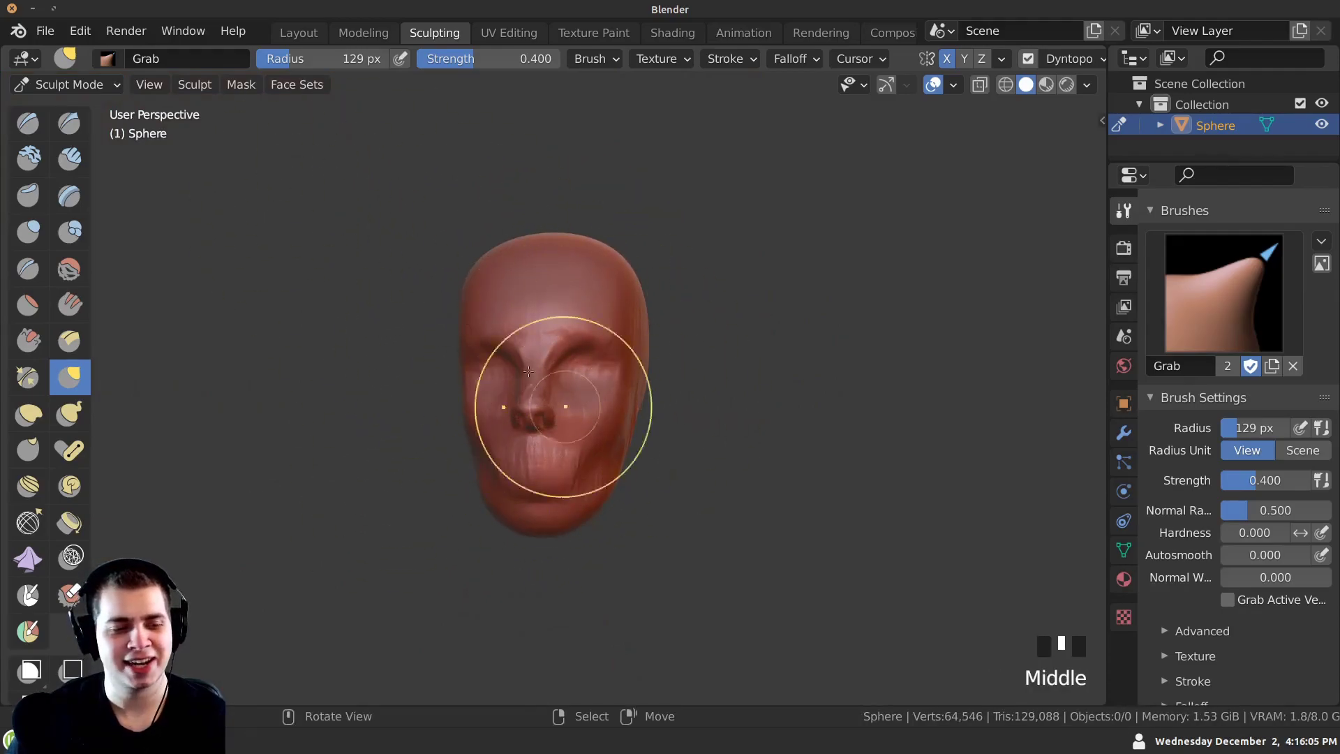
pyautogui.keyDown('shift'); pyautogui.moveTo(558, 398); pyautogui.dragTo(559, 403, button='middle'); pyautogui.keyUp('shift')
# Save the project as orc.blend in the or folder on the Desktop.
pyautogui.click(45, 31)
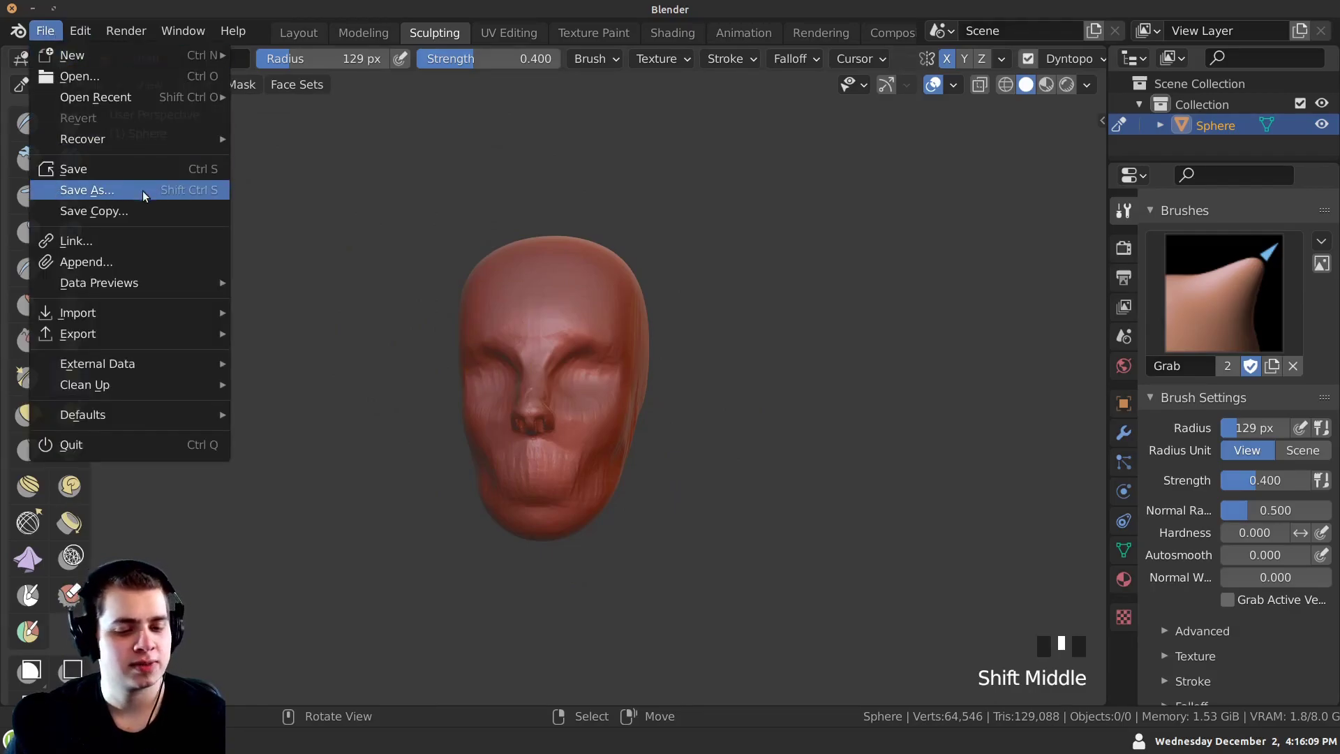
pyautogui.click(142, 190)
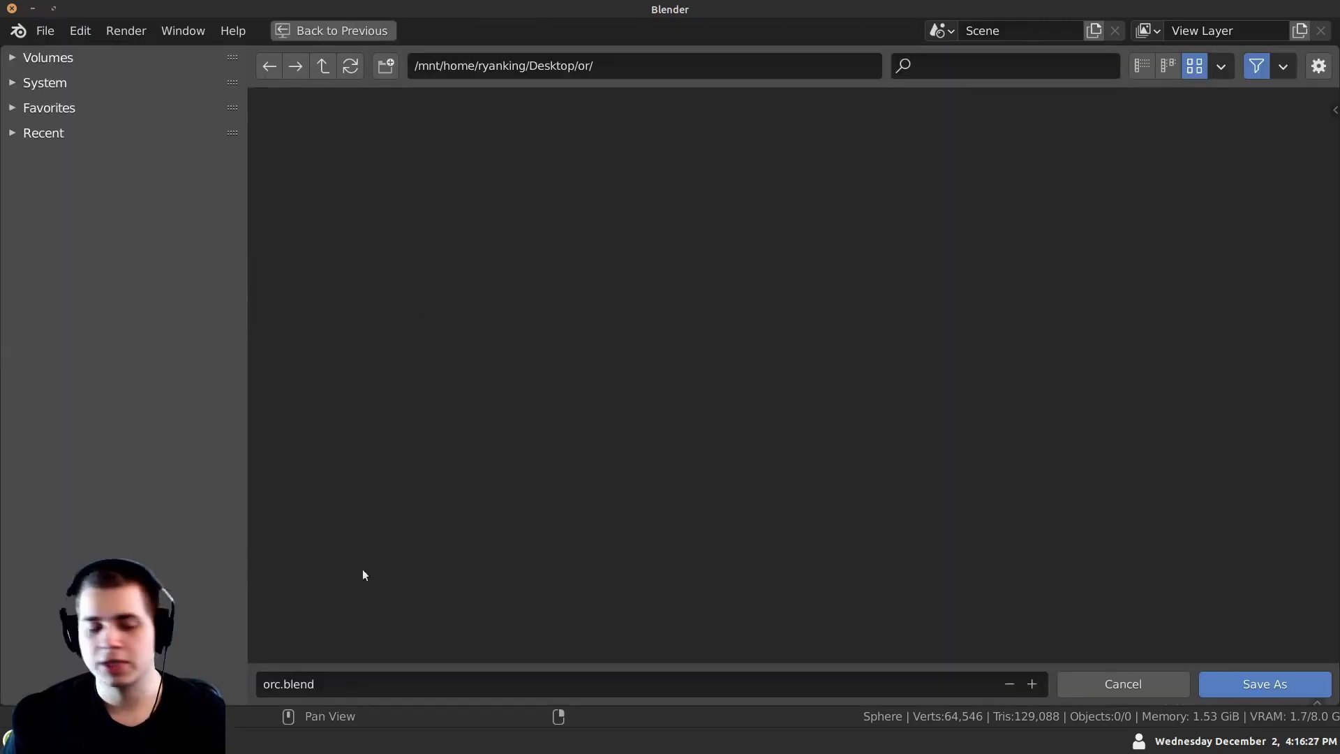
pyautogui.click(1254, 677)
# Switch to the Draw brush and sculpt a slanted ridge for the ear's upper edge on the side of the head.
pyautogui.moveTo(479, 404)
pyautogui.mouseDown(button='middle')
pyautogui.moveTo(533, 384)
pyautogui.moveTo(396, 343)
pyautogui.moveTo(300, 269)
pyautogui.moveTo(384, 355)
pyautogui.moveTo(382, 395)
pyautogui.mouseUp(button='middle')
pyautogui.moveTo(382, 394); pyautogui.dragTo(349, 317, button='middle')
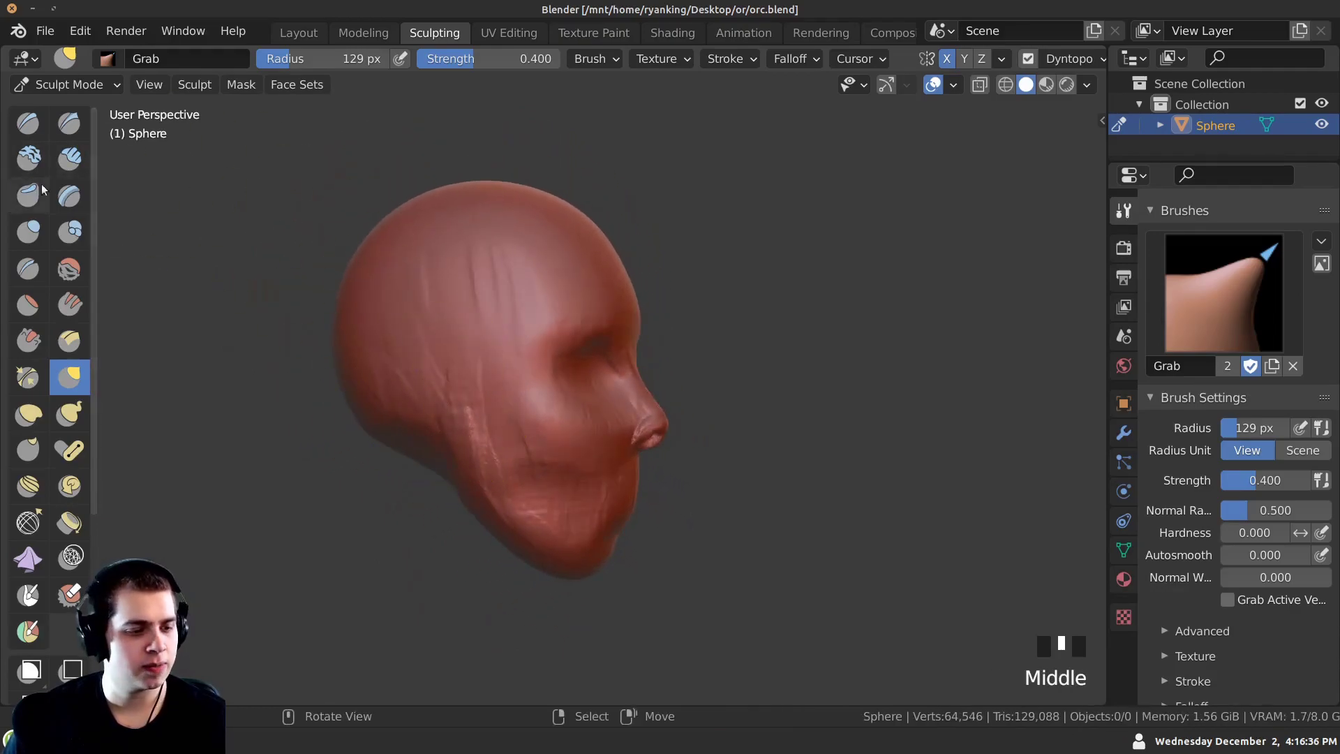
pyautogui.click(32, 123)
pyautogui.keyDown('ctrl'); pyautogui.moveTo(264, 254); pyautogui.dragTo(426, 340, button='middle'); pyautogui.keyUp('ctrl')
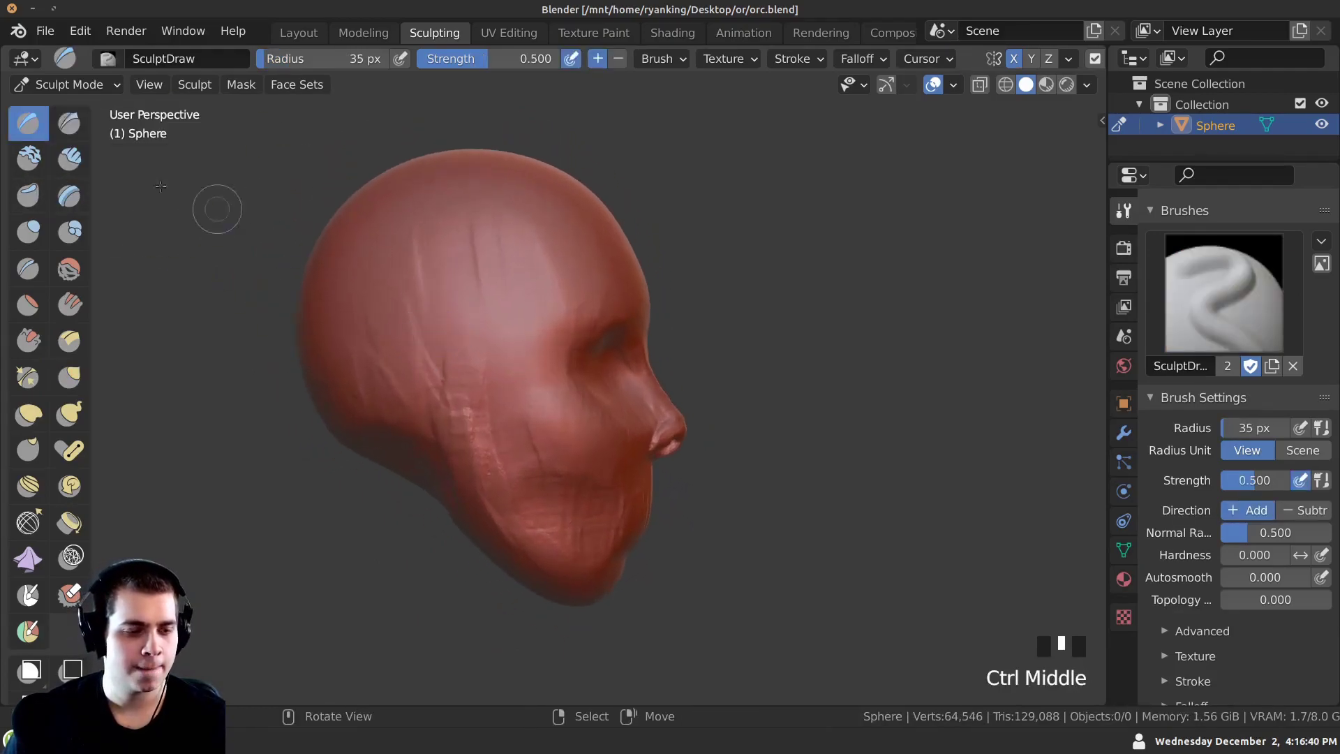
pyautogui.click(33, 132)
pyautogui.click(32, 132)
pyautogui.moveTo(416, 305); pyautogui.dragTo(437, 324)
pyautogui.moveTo(472, 346)
pyautogui.keyDown('ctrl'); pyautogui.mouseDown(button='middle')
pyautogui.moveTo(524, 337)
pyautogui.moveTo(465, 344)
pyautogui.mouseUp(button='middle'); pyautogui.keyUp('ctrl')
pyautogui.moveTo(474, 350); pyautogui.dragTo(475, 349)
pyautogui.moveTo(475, 349)
pyautogui.mouseDown()
pyautogui.moveTo(450, 319)
pyautogui.moveTo(390, 307)
pyautogui.mouseUp()
pyautogui.moveTo(381, 290)
pyautogui.mouseDown()
pyautogui.moveTo(448, 326)
pyautogui.moveTo(391, 311)
pyautogui.mouseUp()
# Draw the ear's rear and lower edge down to the lobe and thicken the upper ridge.
pyautogui.moveTo(391, 311); pyautogui.dragTo(464, 443, button='middle')
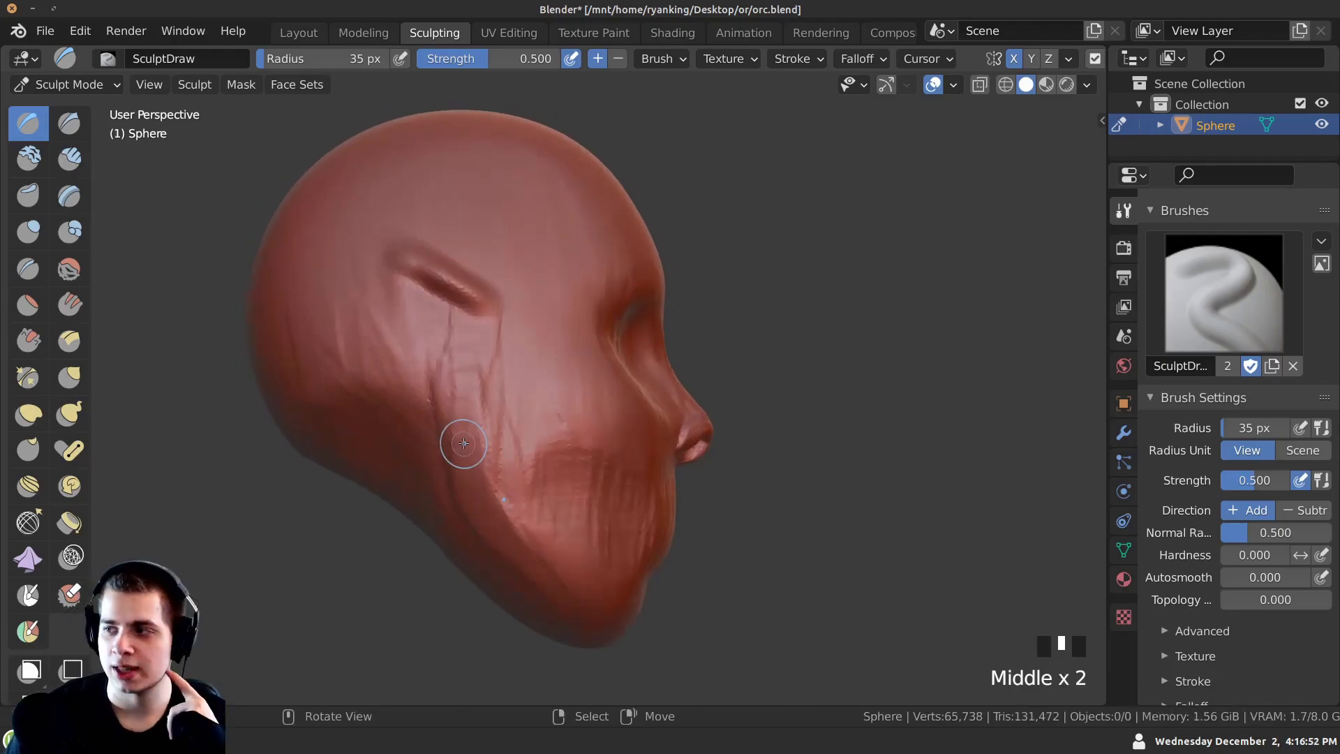
pyautogui.moveTo(464, 444); pyautogui.dragTo(401, 383)
pyautogui.moveTo(400, 383); pyautogui.dragTo(436, 411, button='middle')
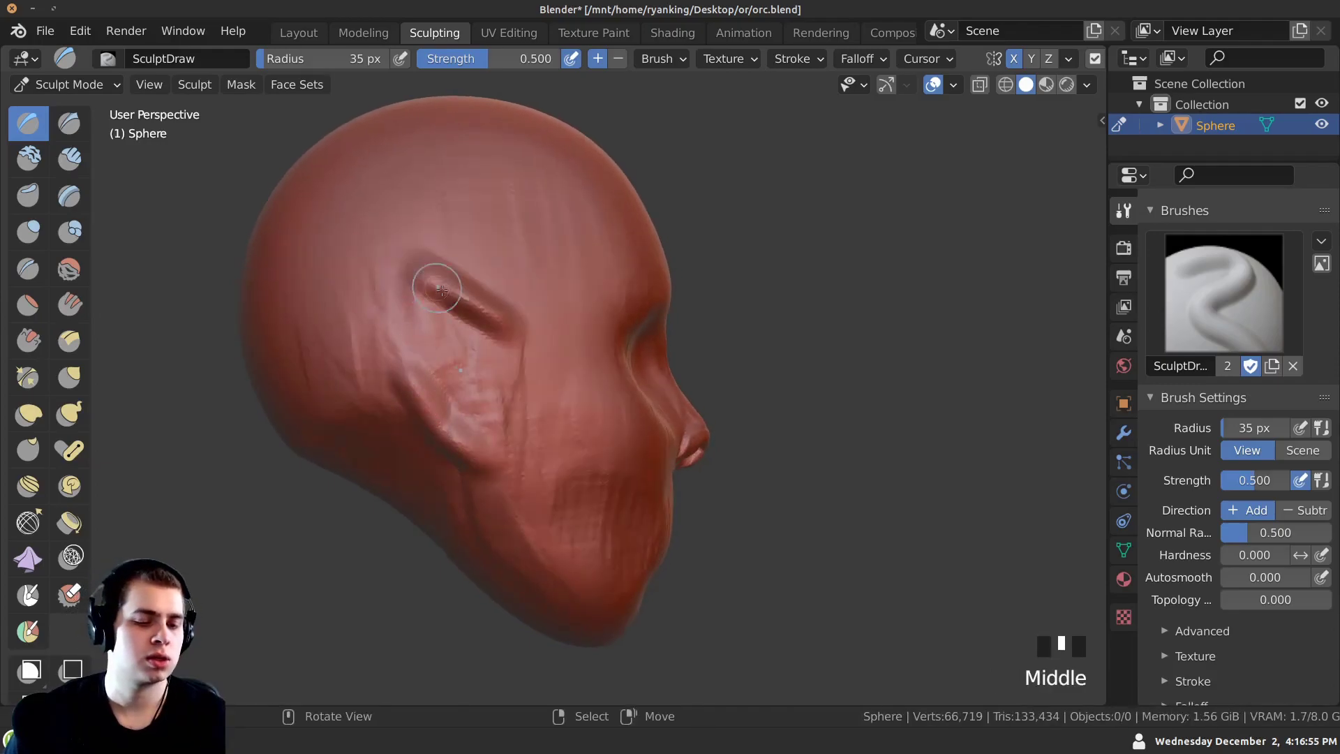
pyautogui.moveTo(439, 285)
pyautogui.mouseDown()
pyautogui.moveTo(397, 349)
pyautogui.moveTo(481, 321)
pyautogui.mouseUp()
pyautogui.moveTo(482, 321); pyautogui.dragTo(377, 328, button='middle')
# Join and thicken the outer ear rim with repeated Draw strokes.
pyautogui.moveTo(363, 324); pyautogui.dragTo(352, 345)
pyautogui.moveTo(370, 349)
pyautogui.keyDown('ctrl'); pyautogui.mouseDown(button='middle')
pyautogui.moveTo(421, 487)
pyautogui.moveTo(467, 482)
pyautogui.mouseUp(button='middle'); pyautogui.keyUp('ctrl')
pyautogui.keyDown('ctrl'); pyautogui.moveTo(467, 481); pyautogui.dragTo(428, 263, button='middle'); pyautogui.keyUp('ctrl')
pyautogui.moveTo(429, 390); pyautogui.dragTo(426, 279, button='middle')
pyautogui.moveTo(424, 405)
pyautogui.mouseDown(button='middle')
pyautogui.moveTo(422, 342)
pyautogui.moveTo(477, 338)
pyautogui.moveTo(468, 293)
pyautogui.mouseUp(button='middle')
pyautogui.moveTo(448, 306); pyautogui.dragTo(427, 312)
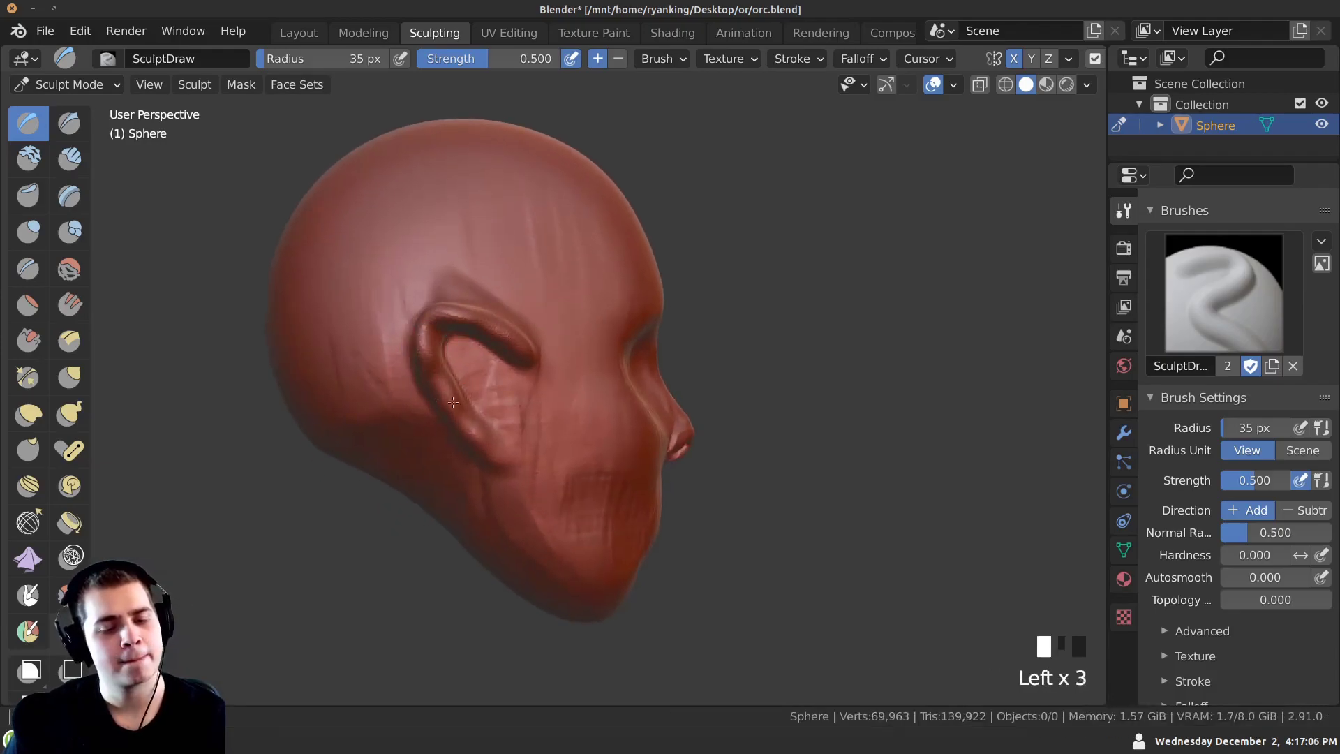
pyautogui.moveTo(447, 391); pyautogui.dragTo(450, 400)
# Raise the ear rim outward from the head by adding more Draw strokes around the ear.
pyautogui.moveTo(447, 391); pyautogui.dragTo(428, 377, button='middle')
pyautogui.moveTo(430, 384)
pyautogui.mouseDown()
pyautogui.moveTo(418, 337)
pyautogui.moveTo(470, 323)
pyautogui.moveTo(513, 347)
pyautogui.mouseUp()
pyautogui.moveTo(513, 347); pyautogui.dragTo(449, 336, button='middle')
pyautogui.moveTo(449, 337)
pyautogui.mouseDown()
pyautogui.moveTo(397, 301)
pyautogui.moveTo(377, 367)
pyautogui.mouseUp()
pyautogui.moveTo(455, 323); pyautogui.dragTo(437, 332, button='middle')
pyautogui.moveTo(342, 293); pyautogui.dragTo(363, 383)
pyautogui.moveTo(391, 314)
pyautogui.mouseDown(button='middle')
pyautogui.moveTo(419, 447)
pyautogui.moveTo(391, 314)
pyautogui.moveTo(398, 279)
pyautogui.moveTo(404, 251)
pyautogui.moveTo(467, 343)
pyautogui.moveTo(467, 210)
pyautogui.moveTo(419, 257)
pyautogui.mouseUp(button='middle')
pyautogui.moveTo(419, 257); pyautogui.dragTo(452, 281)
# Carve the area behind the ear with inverted Draw strokes to separate it from the head.
pyautogui.moveTo(452, 281)
pyautogui.mouseDown(button='middle')
pyautogui.moveTo(538, 335)
pyautogui.moveTo(577, 288)
pyautogui.moveTo(578, 219)
pyautogui.mouseUp(button='middle')
pyautogui.keyDown('ctrl'); pyautogui.moveTo(577, 220); pyautogui.dragTo(555, 307); pyautogui.keyUp('ctrl')
pyautogui.moveTo(558, 266)
pyautogui.keyDown('ctrl'); pyautogui.mouseDown()
pyautogui.moveTo(548, 300)
pyautogui.moveTo(521, 295)
pyautogui.mouseUp(); pyautogui.keyUp('ctrl')
pyautogui.moveTo(520, 295); pyautogui.dragTo(534, 209, button='middle')
pyautogui.keyDown('ctrl'); pyautogui.moveTo(562, 258); pyautogui.dragTo(542, 296); pyautogui.keyUp('ctrl')
pyautogui.moveTo(543, 297); pyautogui.dragTo(544, 380, button='middle')
pyautogui.keyDown('ctrl'); pyautogui.moveTo(565, 311); pyautogui.dragTo(582, 282); pyautogui.keyUp('ctrl')
# Deepen the hollow inside the ear with short inverted Draw strokes.
pyautogui.moveTo(582, 282)
pyautogui.mouseDown(button='middle')
pyautogui.moveTo(503, 378)
pyautogui.moveTo(467, 371)
pyautogui.moveTo(476, 343)
pyautogui.mouseUp(button='middle')
pyautogui.keyDown('ctrl'); pyautogui.click(503, 379); pyautogui.keyUp('ctrl')
pyautogui.keyDown('ctrl'); pyautogui.click(502, 380); pyautogui.keyUp('ctrl')
pyautogui.keyDown('ctrl'); pyautogui.click(500, 380); pyautogui.keyUp('ctrl')
pyautogui.keyDown('ctrl'); pyautogui.moveTo(476, 343); pyautogui.dragTo(489, 342); pyautogui.keyUp('ctrl')
pyautogui.moveTo(488, 343); pyautogui.dragTo(475, 283, button='middle')
pyautogui.keyDown('ctrl'); pyautogui.moveTo(474, 283); pyautogui.dragTo(464, 290); pyautogui.keyUp('ctrl')
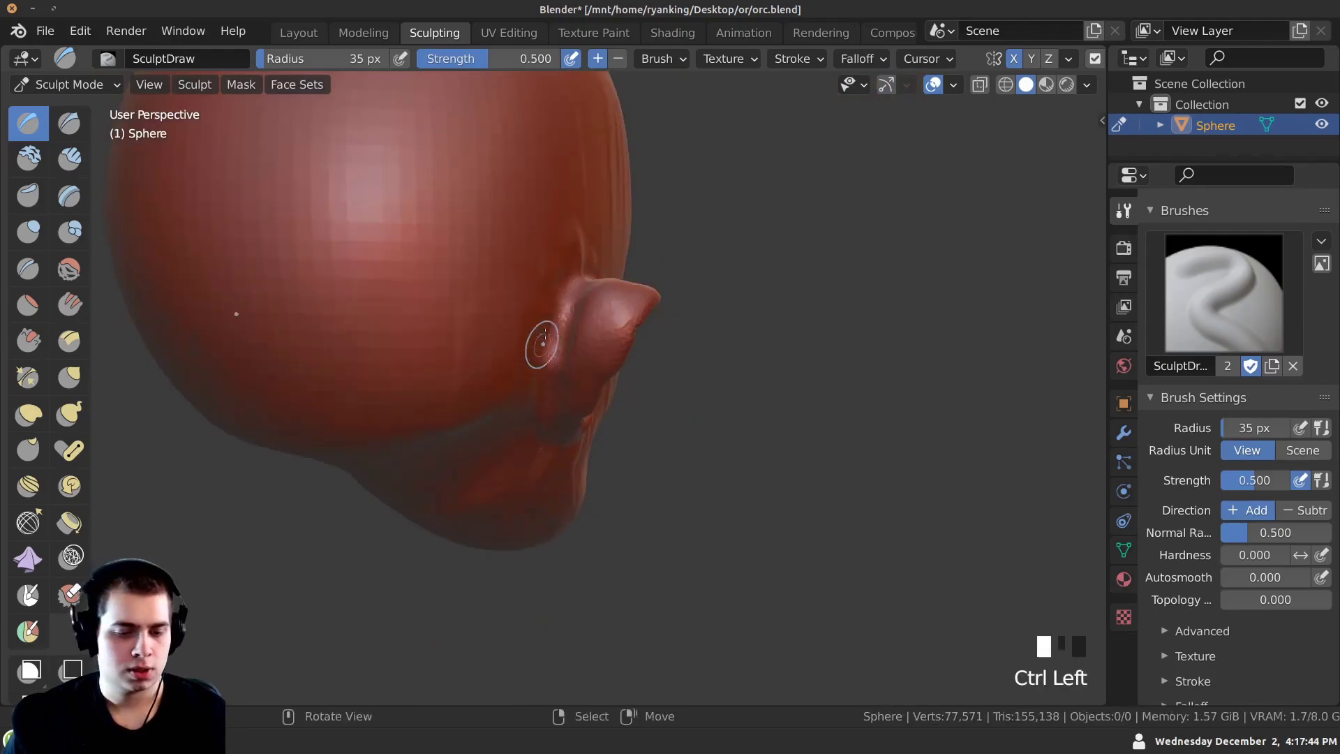
# Deepen the crease at the back of the ear and smooth the adjoining surface.
pyautogui.moveTo(545, 334); pyautogui.dragTo(548, 231, button='middle')
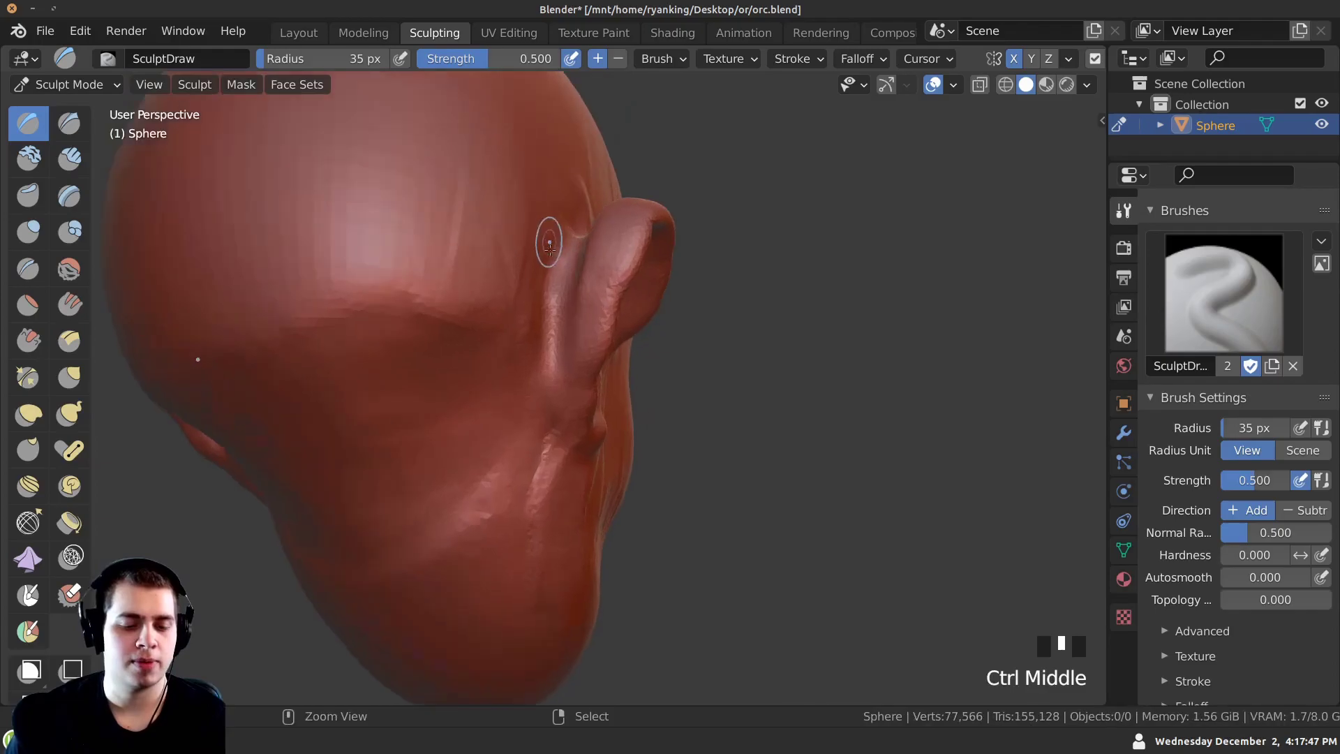
pyautogui.keyDown('ctrl'); pyautogui.click(547, 340); pyautogui.keyUp('ctrl')
pyautogui.moveTo(552, 342); pyautogui.dragTo(533, 270, button='middle')
pyautogui.keyDown('shift'); pyautogui.click(487, 244); pyautogui.keyUp('shift')
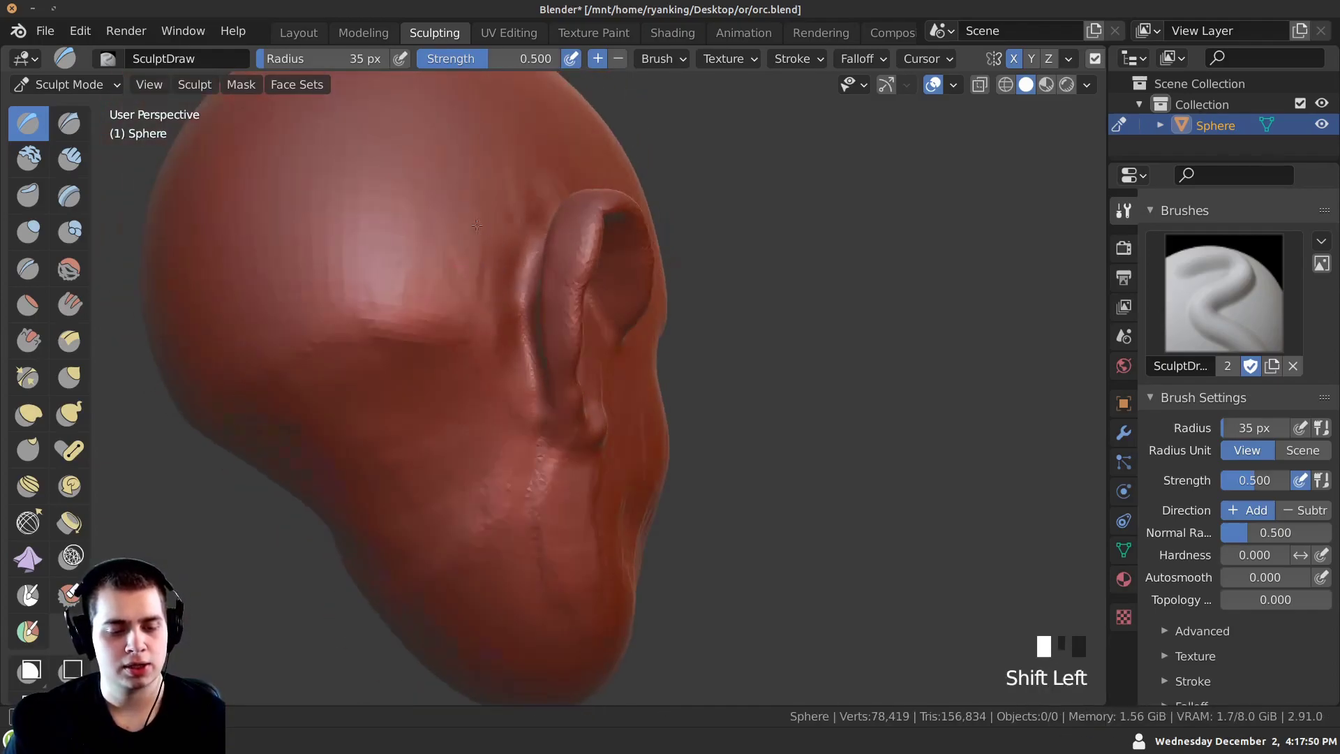
pyautogui.moveTo(488, 345); pyautogui.dragTo(516, 245, button='middle')
pyautogui.keyDown('ctrl'); pyautogui.moveTo(488, 388); pyautogui.dragTo(491, 423, button='middle'); pyautogui.keyUp('ctrl')
pyautogui.keyDown('shift'); pyautogui.click(508, 349); pyautogui.keyUp('shift')
# Smooth the skull surface behind and above the ear.
pyautogui.moveTo(577, 233); pyautogui.dragTo(470, 274, button='middle')
pyautogui.keyDown('shift'); pyautogui.click(543, 240); pyautogui.keyUp('shift')
pyautogui.keyDown('shift'); pyautogui.click(469, 274); pyautogui.keyUp('shift')
pyautogui.keyDown('shift'); pyautogui.moveTo(479, 253); pyautogui.dragTo(497, 230); pyautogui.keyUp('shift')
pyautogui.keyDown('ctrl'); pyautogui.moveTo(497, 230); pyautogui.dragTo(499, 274, button='middle'); pyautogui.keyUp('ctrl')
pyautogui.moveTo(510, 245)
pyautogui.keyDown('shift'); pyautogui.mouseDown()
pyautogui.moveTo(515, 216)
pyautogui.moveTo(513, 241)
pyautogui.mouseUp(); pyautogui.keyUp('shift')
# Reshape the ears against the sides of the head with short Grab strokes at a 129 px radius.
pyautogui.moveTo(506, 241)
pyautogui.mouseDown(button='middle')
pyautogui.moveTo(447, 243)
pyautogui.moveTo(492, 241)
pyautogui.moveTo(284, 300)
pyautogui.moveTo(467, 324)
pyautogui.moveTo(383, 329)
pyautogui.moveTo(371, 365)
pyautogui.moveTo(398, 368)
pyautogui.moveTo(452, 340)
pyautogui.mouseUp(button='middle')
pyautogui.press('g')
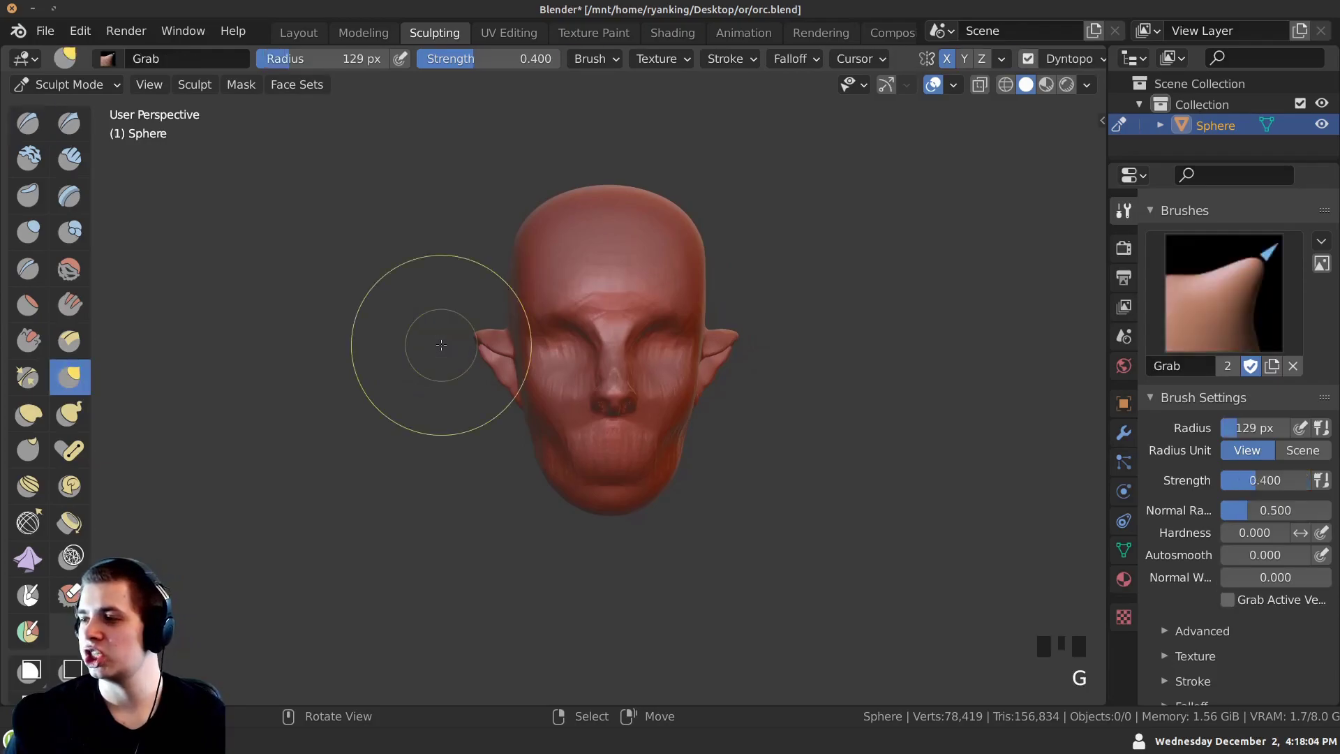
pyautogui.moveTo(473, 341); pyautogui.dragTo(449, 314, button='middle')
pyautogui.moveTo(478, 360); pyautogui.dragTo(437, 308, button='middle')
pyautogui.click(435, 302)
pyautogui.moveTo(435, 302); pyautogui.dragTo(441, 300)
pyautogui.moveTo(443, 301); pyautogui.dragTo(449, 299)
pyautogui.moveTo(449, 300); pyautogui.dragTo(472, 302, button='middle')
pyautogui.keyDown('ctrl'); pyautogui.moveTo(446, 305); pyautogui.dragTo(442, 281, button='middle'); pyautogui.keyUp('ctrl')
pyautogui.moveTo(391, 269); pyautogui.dragTo(382, 271)
pyautogui.moveTo(380, 280); pyautogui.dragTo(376, 281)
# Pull the upper part of the ear outward with longer Grab strokes.
pyautogui.keyDown('ctrl'); pyautogui.moveTo(390, 300); pyautogui.dragTo(391, 279, button='middle'); pyautogui.keyUp('ctrl')
pyautogui.keyDown('shift'); pyautogui.moveTo(380, 273); pyautogui.dragTo(399, 293, button='middle'); pyautogui.keyUp('shift')
pyautogui.moveTo(398, 290); pyautogui.dragTo(360, 252)
pyautogui.moveTo(355, 246); pyautogui.dragTo(349, 240)
pyautogui.keyDown('ctrl'); pyautogui.moveTo(391, 280); pyautogui.dragTo(433, 349, button='middle'); pyautogui.keyUp('ctrl')
pyautogui.moveTo(475, 356)
pyautogui.mouseDown(button='middle')
pyautogui.moveTo(559, 371)
pyautogui.moveTo(489, 315)
pyautogui.mouseUp(button='middle')
pyautogui.moveTo(481, 321)
pyautogui.mouseDown(button='middle')
pyautogui.moveTo(471, 407)
pyautogui.moveTo(485, 404)
pyautogui.moveTo(511, 448)
pyautogui.mouseUp(button='middle')
pyautogui.moveTo(512, 449); pyautogui.dragTo(437, 434)
# Smooth the outer rim of the ear from its top edge down toward the lobe.
pyautogui.moveTo(437, 433)
pyautogui.keyDown('ctrl'); pyautogui.mouseDown(button='middle')
pyautogui.moveTo(409, 454)
pyautogui.moveTo(399, 385)
pyautogui.moveTo(534, 368)
pyautogui.moveTo(520, 328)
pyautogui.mouseUp(button='middle'); pyautogui.keyUp('ctrl')
pyautogui.keyDown('shift'); pyautogui.moveTo(346, 295); pyautogui.dragTo(279, 231); pyautogui.keyUp('shift')
pyautogui.moveTo(279, 230)
pyautogui.keyDown('shift'); pyautogui.mouseDown()
pyautogui.moveTo(269, 216)
pyautogui.moveTo(367, 245)
pyautogui.moveTo(276, 279)
pyautogui.mouseUp(); pyautogui.keyUp('shift')
pyautogui.keyDown('shift'); pyautogui.moveTo(279, 300); pyautogui.dragTo(336, 409); pyautogui.keyUp('shift')
pyautogui.moveTo(336, 409); pyautogui.dragTo(275, 275, button='middle')
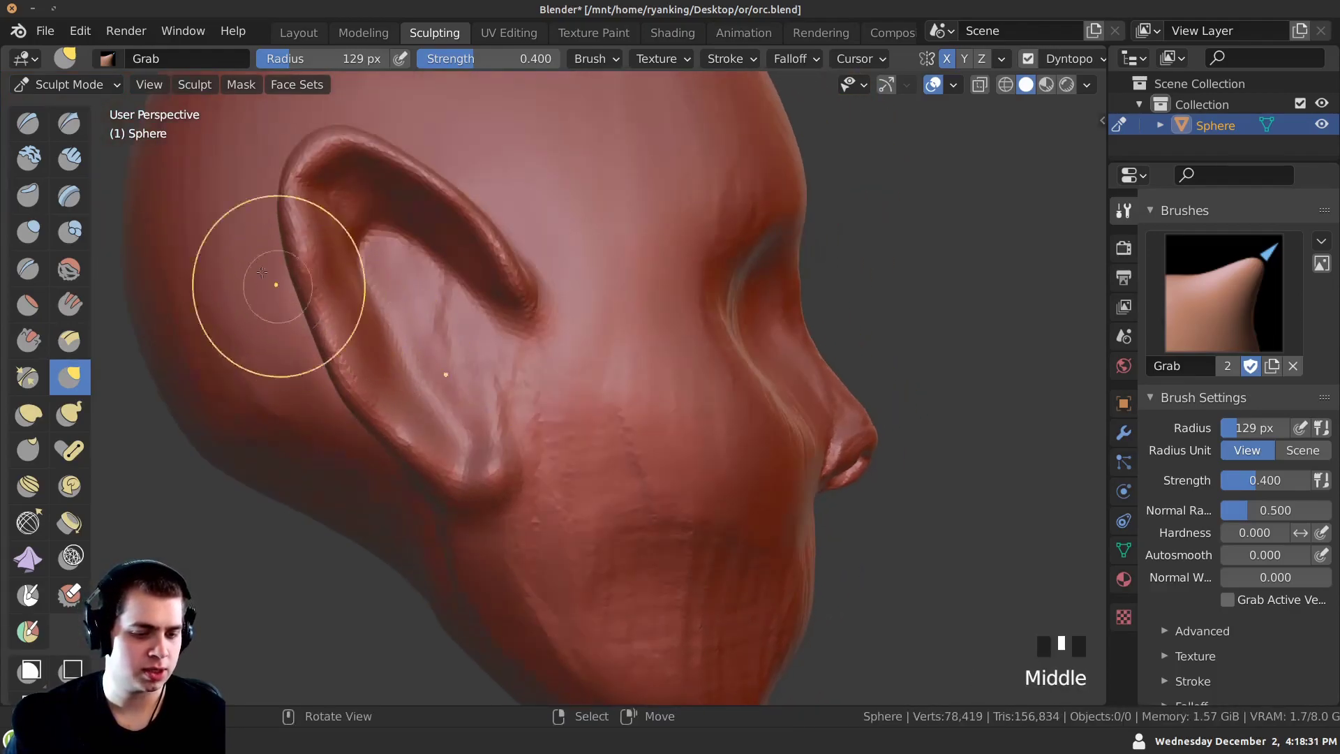
# Build up the ear's outer rim and lobe using Draw with a 48 px radius.
pyautogui.click(29, 125)
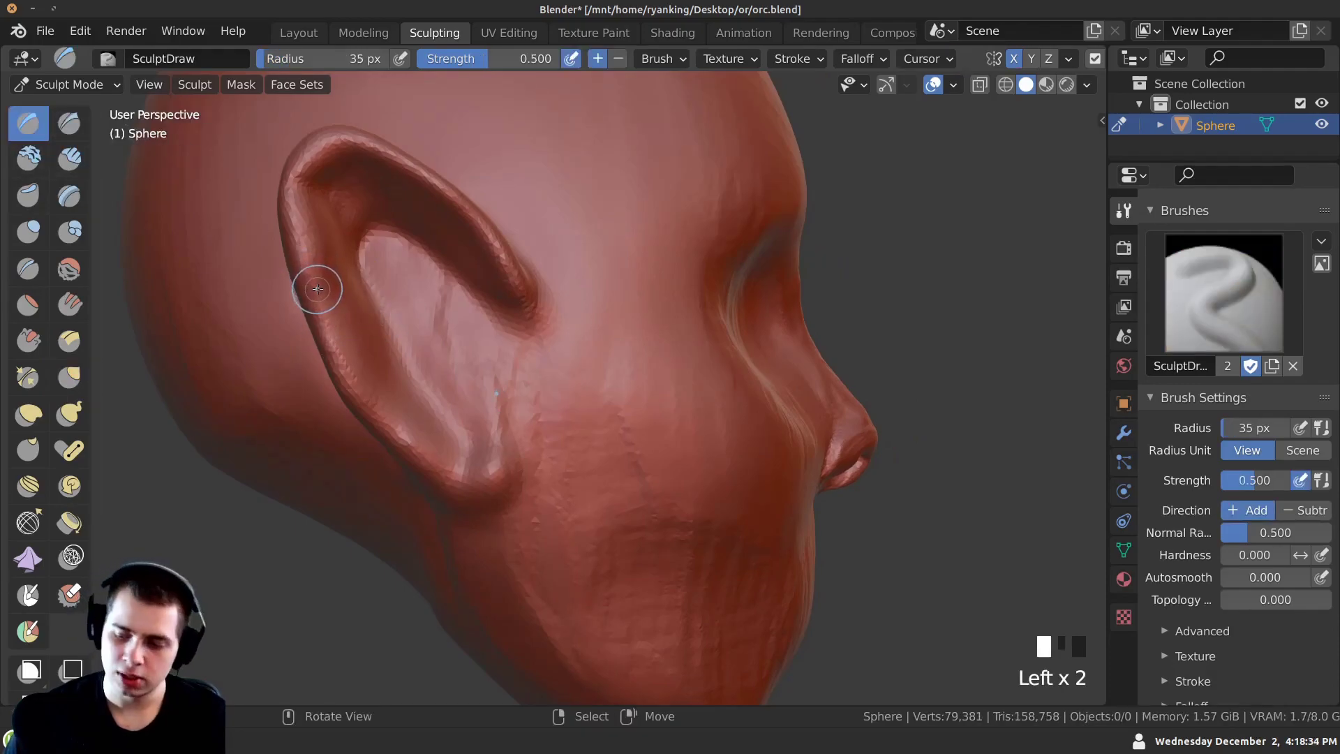
pyautogui.press('f')
pyautogui.click(336, 289)
pyautogui.moveTo(312, 290); pyautogui.dragTo(272, 281, button='middle')
pyautogui.moveTo(277, 249); pyautogui.dragTo(336, 369)
pyautogui.moveTo(421, 465); pyautogui.dragTo(453, 475)
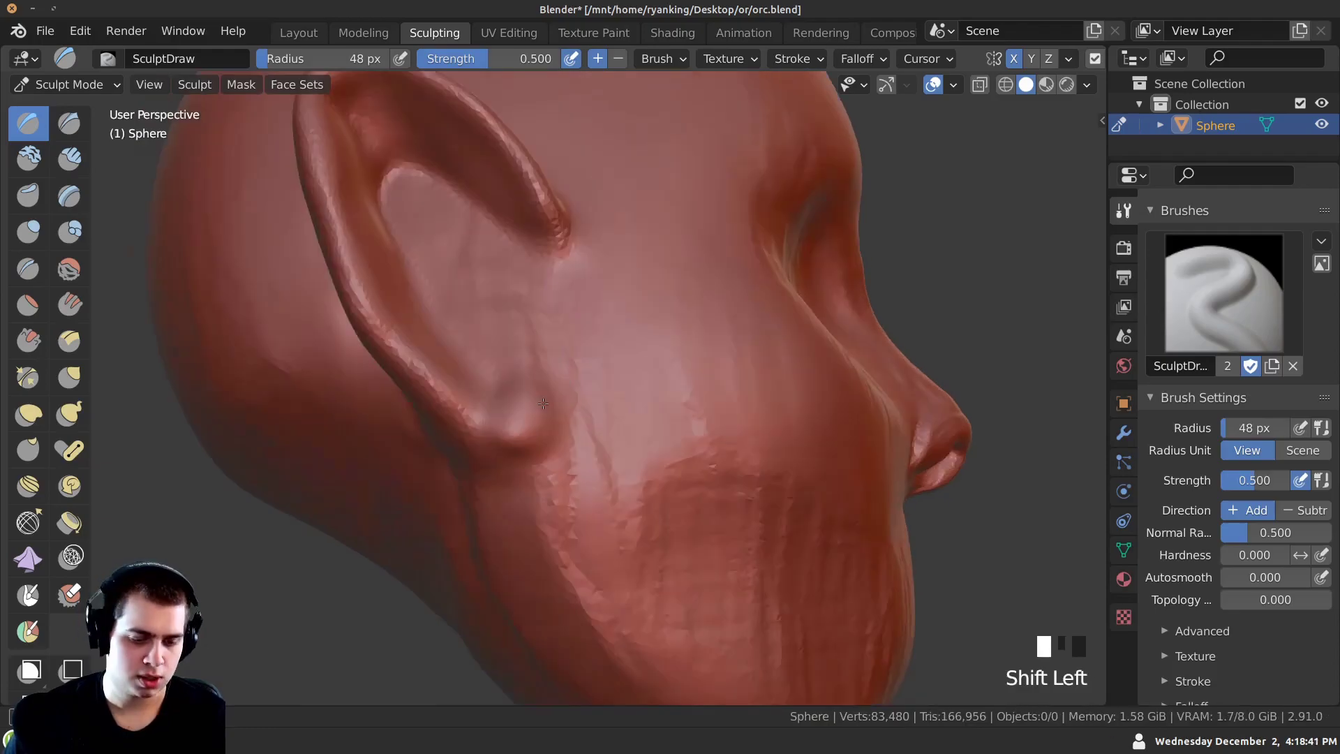
# Smooth the earlobe and the cheek surface just below it.
pyautogui.keyDown('shift'); pyautogui.moveTo(504, 426); pyautogui.dragTo(520, 395); pyautogui.keyUp('shift')
pyautogui.keyDown('shift'); pyautogui.moveTo(589, 488); pyautogui.dragTo(585, 469); pyautogui.keyUp('shift')
pyautogui.scroll(-1, 590, 482)
pyautogui.moveTo(497, 346); pyautogui.dragTo(481, 374, button='middle')
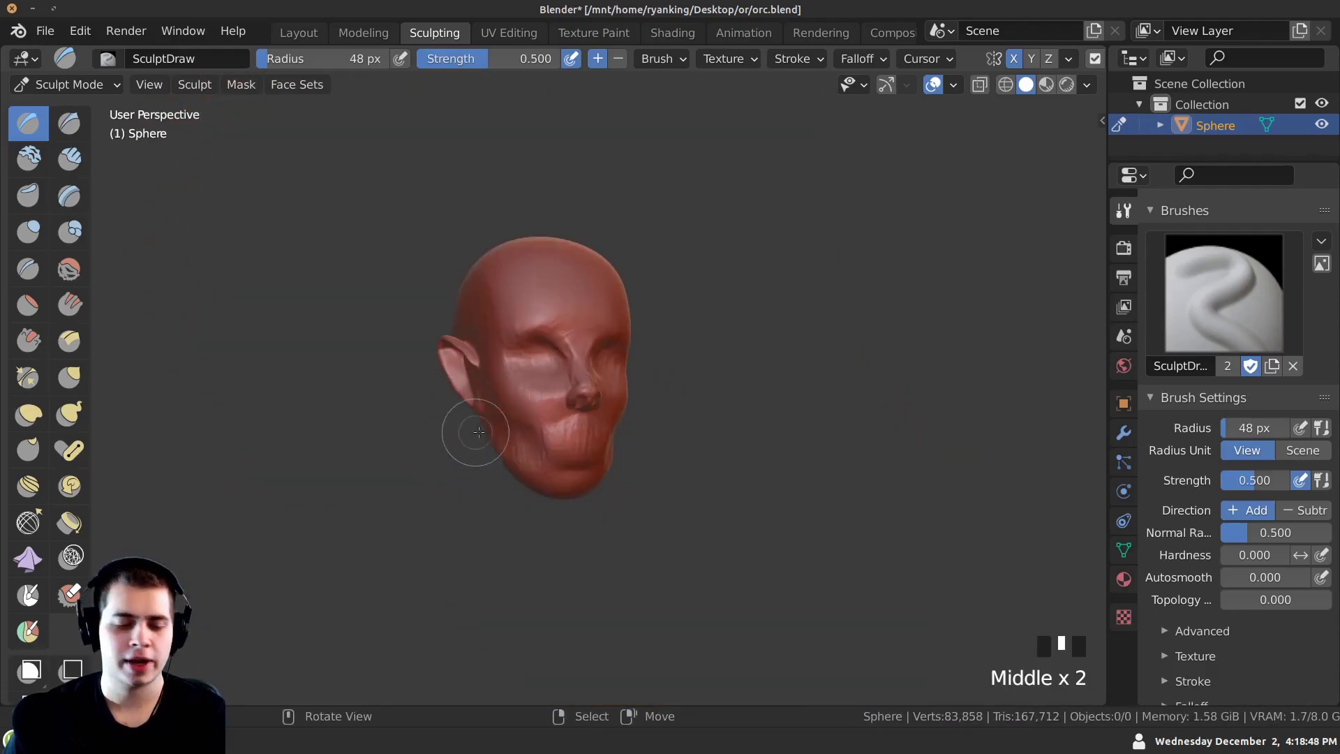
# Adjust the overall profile of the face with Grab strokes.
pyautogui.moveTo(478, 432); pyautogui.dragTo(493, 293, button='middle')
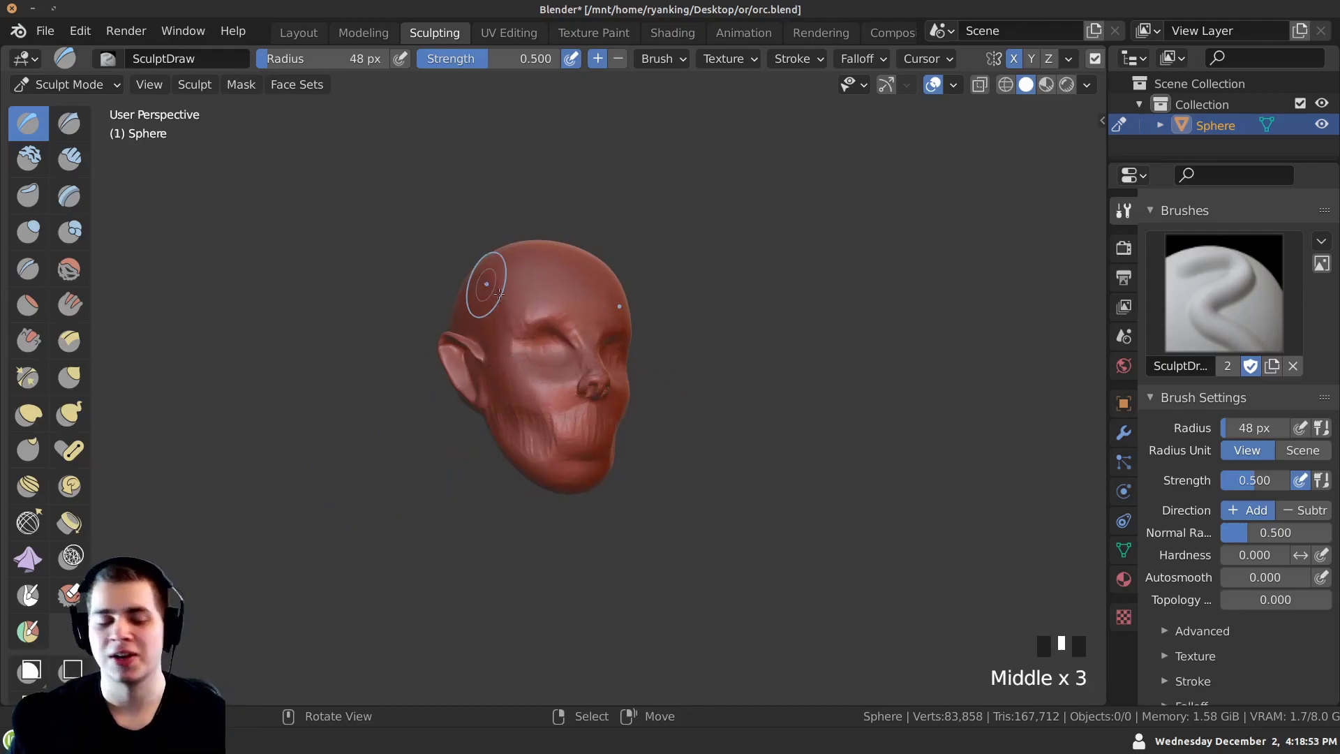
pyautogui.keyDown('ctrl'); pyautogui.moveTo(525, 454); pyautogui.dragTo(513, 401, button='middle'); pyautogui.keyUp('ctrl')
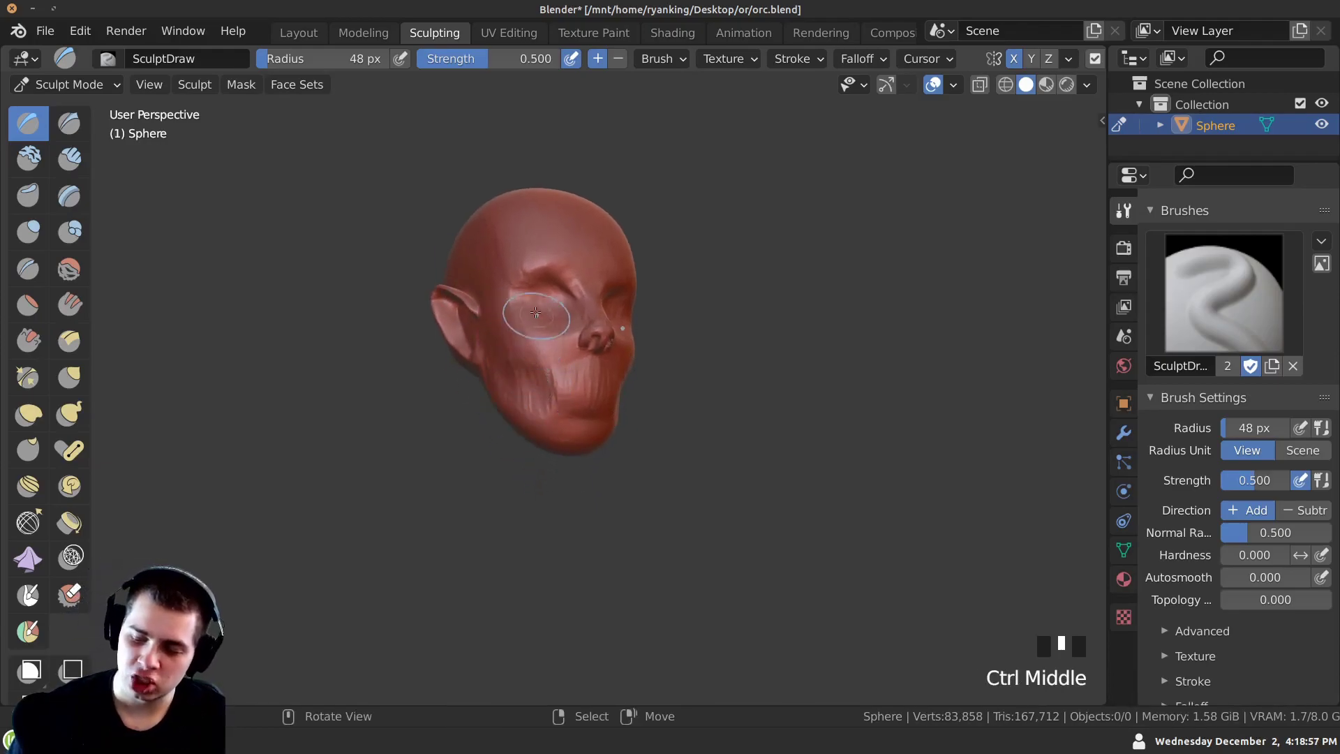
pyautogui.press('g')
pyautogui.moveTo(479, 290); pyautogui.dragTo(592, 404, button='middle')
pyautogui.moveTo(586, 399); pyautogui.dragTo(584, 391)
pyautogui.moveTo(593, 392); pyautogui.dragTo(541, 385, button='middle')
pyautogui.moveTo(555, 391); pyautogui.dragTo(552, 381)
pyautogui.moveTo(500, 373); pyautogui.dragTo(545, 368, button='middle')
pyautogui.keyDown('ctrl'); pyautogui.moveTo(546, 417); pyautogui.dragTo(544, 374, button='middle'); pyautogui.keyUp('ctrl')
pyautogui.moveTo(543, 374)
pyautogui.keyDown('shift'); pyautogui.mouseDown(button='middle')
pyautogui.moveTo(542, 359)
pyautogui.moveTo(581, 339)
pyautogui.mouseUp(button='middle'); pyautogui.keyUp('shift')
pyautogui.moveTo(548, 324); pyautogui.dragTo(541, 316)
pyautogui.moveTo(542, 316); pyautogui.dragTo(547, 306, button='middle')
pyautogui.moveTo(543, 303); pyautogui.dragTo(586, 356)
# Refine the lower face and jaw contour with short Grab strokes.
pyautogui.moveTo(587, 356)
pyautogui.keyDown('ctrl'); pyautogui.mouseDown(button='middle')
pyautogui.moveTo(622, 389)
pyautogui.moveTo(626, 335)
pyautogui.mouseUp(button='middle'); pyautogui.keyUp('ctrl')
pyautogui.click(627, 371)
pyautogui.moveTo(631, 366); pyautogui.dragTo(638, 374)
pyautogui.moveTo(634, 371); pyautogui.dragTo(638, 376)
pyautogui.moveTo(633, 370); pyautogui.dragTo(636, 374)
pyautogui.moveTo(656, 357)
pyautogui.mouseDown(button='middle')
pyautogui.moveTo(617, 331)
pyautogui.moveTo(639, 356)
pyautogui.mouseUp(button='middle')
pyautogui.moveTo(604, 381); pyautogui.dragTo(597, 375)
pyautogui.moveTo(597, 375); pyautogui.dragTo(523, 349, button='middle')
pyautogui.moveTo(523, 353); pyautogui.dragTo(518, 348)
pyautogui.moveTo(523, 352); pyautogui.dragTo(516, 349)
# Nudge the front and side contours of the face with a few more small Grab strokes.
pyautogui.moveTo(516, 349)
pyautogui.mouseDown(button='middle')
pyautogui.moveTo(576, 352)
pyautogui.moveTo(485, 329)
pyautogui.mouseUp(button='middle')
pyautogui.moveTo(484, 329); pyautogui.dragTo(479, 326)
pyautogui.moveTo(482, 329); pyautogui.dragTo(551, 349, button='middle')
pyautogui.moveTo(551, 349); pyautogui.dragTo(607, 363, button='middle')
pyautogui.moveTo(614, 370); pyautogui.dragTo(619, 375)
pyautogui.moveTo(617, 372); pyautogui.dragTo(623, 377)
pyautogui.moveTo(642, 381); pyautogui.dragTo(627, 383, button='middle')
pyautogui.moveTo(627, 382)
pyautogui.mouseDown(button='middle')
pyautogui.moveTo(569, 428)
pyautogui.moveTo(503, 390)
pyautogui.moveTo(446, 381)
pyautogui.mouseUp(button='middle')
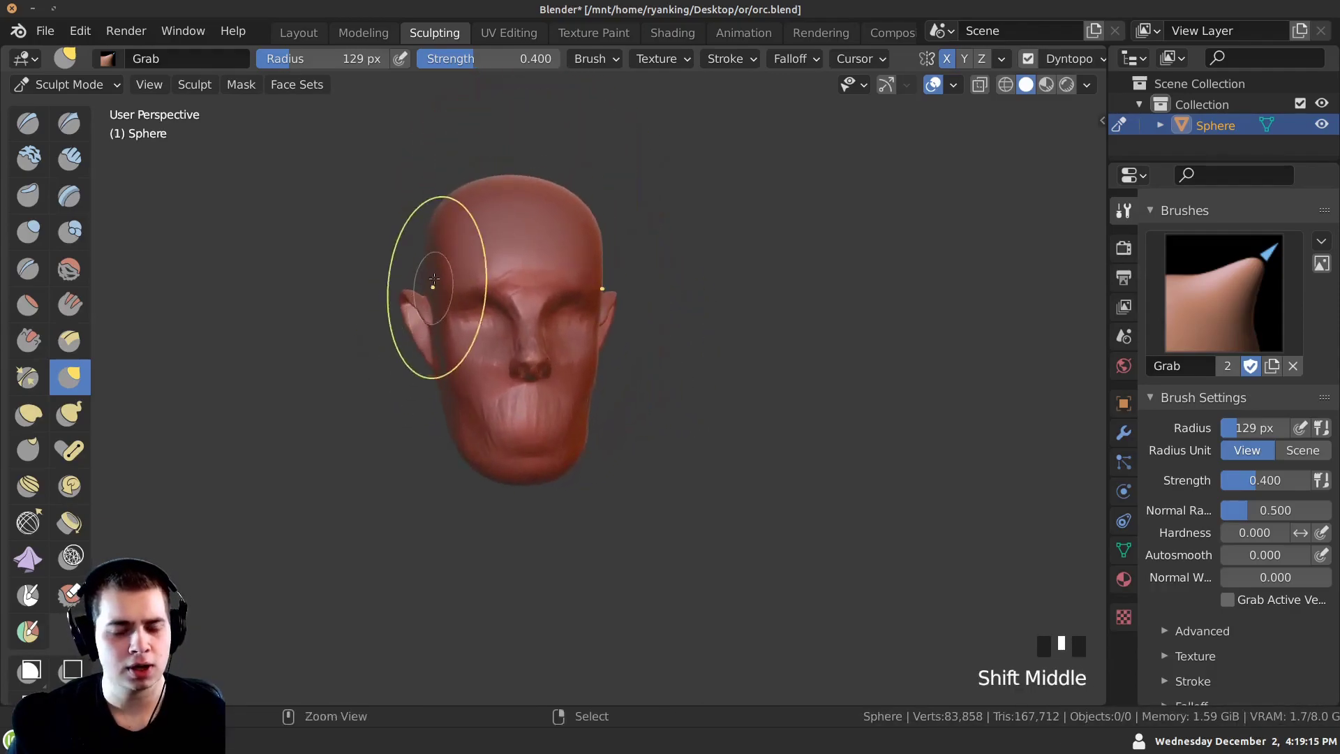
# Round out the top and sides of the skull with Grab strokes.
pyautogui.keyDown('ctrl'); pyautogui.moveTo(434, 284); pyautogui.dragTo(459, 275, button='middle'); pyautogui.keyUp('ctrl')
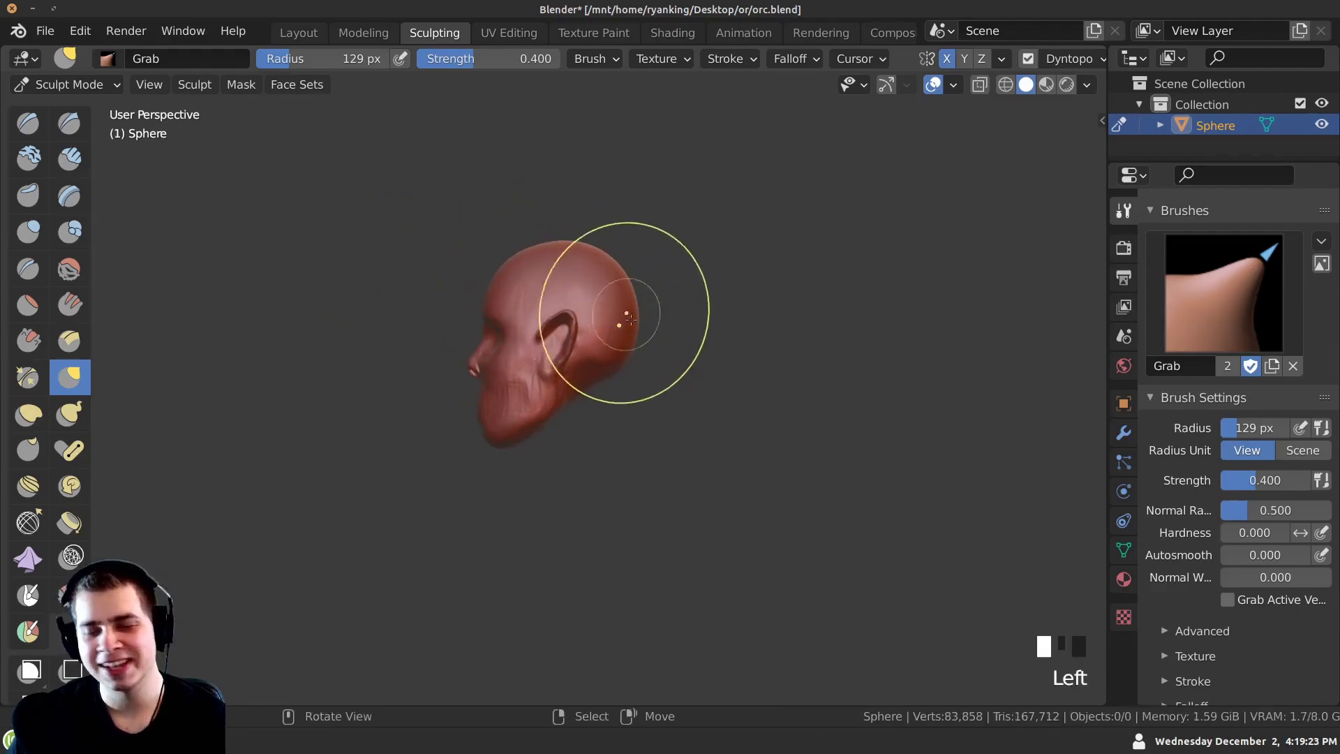
pyautogui.moveTo(552, 256); pyautogui.dragTo(587, 273)
pyautogui.moveTo(607, 393); pyautogui.dragTo(605, 324, button='middle')
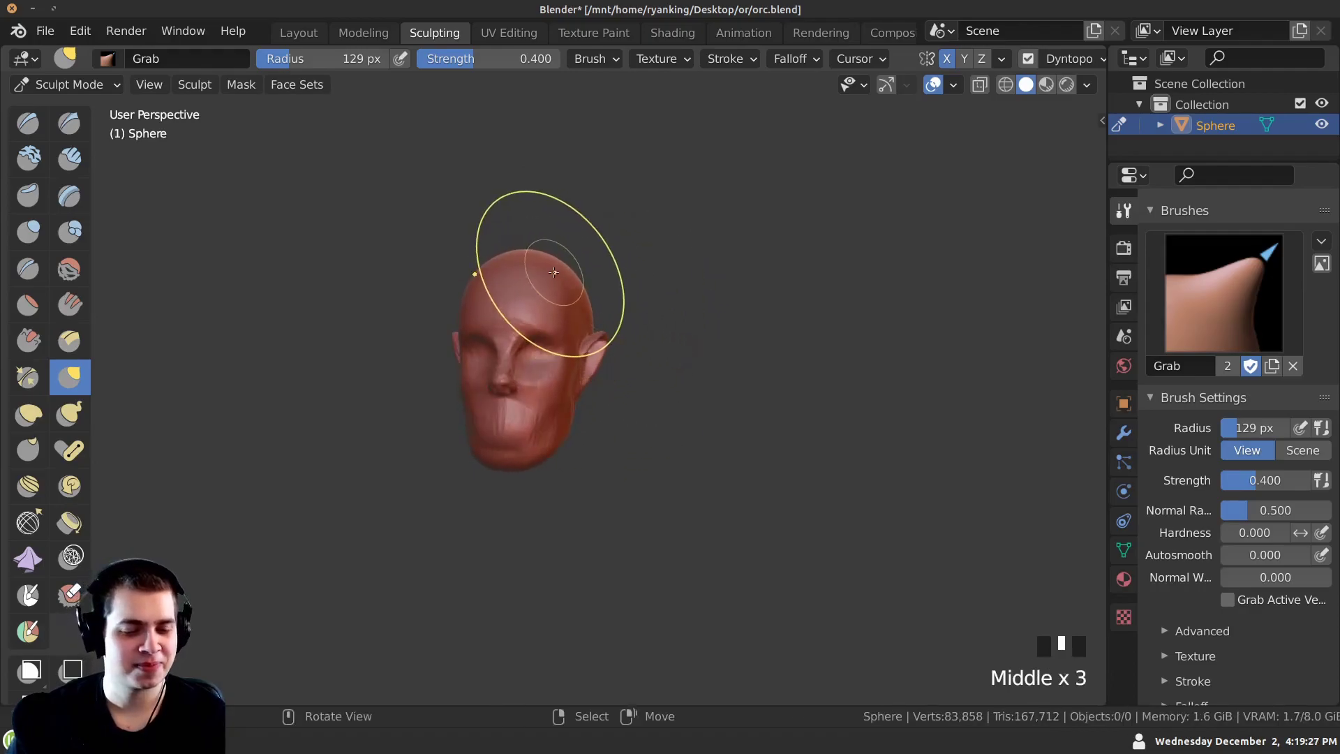
pyautogui.moveTo(449, 272); pyautogui.dragTo(450, 275)
# Inspect the head from the front, sides and below, and save the file.
pyautogui.moveTo(458, 280); pyautogui.dragTo(362, 284, button='middle')
pyautogui.moveTo(451, 305); pyautogui.dragTo(482, 308, button='middle')
pyautogui.moveTo(500, 311); pyautogui.dragTo(580, 318, button='middle')
pyautogui.moveTo(460, 303); pyautogui.dragTo(381, 301, button='middle')
pyautogui.moveTo(436, 344); pyautogui.dragTo(465, 281, button='middle')
pyautogui.moveTo(432, 386); pyautogui.dragTo(447, 380, button='middle')
pyautogui.moveTo(446, 380); pyautogui.dragTo(530, 412, button='middle')
pyautogui.keyDown('ctrl'); pyautogui.moveTo(530, 412); pyautogui.dragTo(509, 336, button='middle'); pyautogui.keyUp('ctrl')
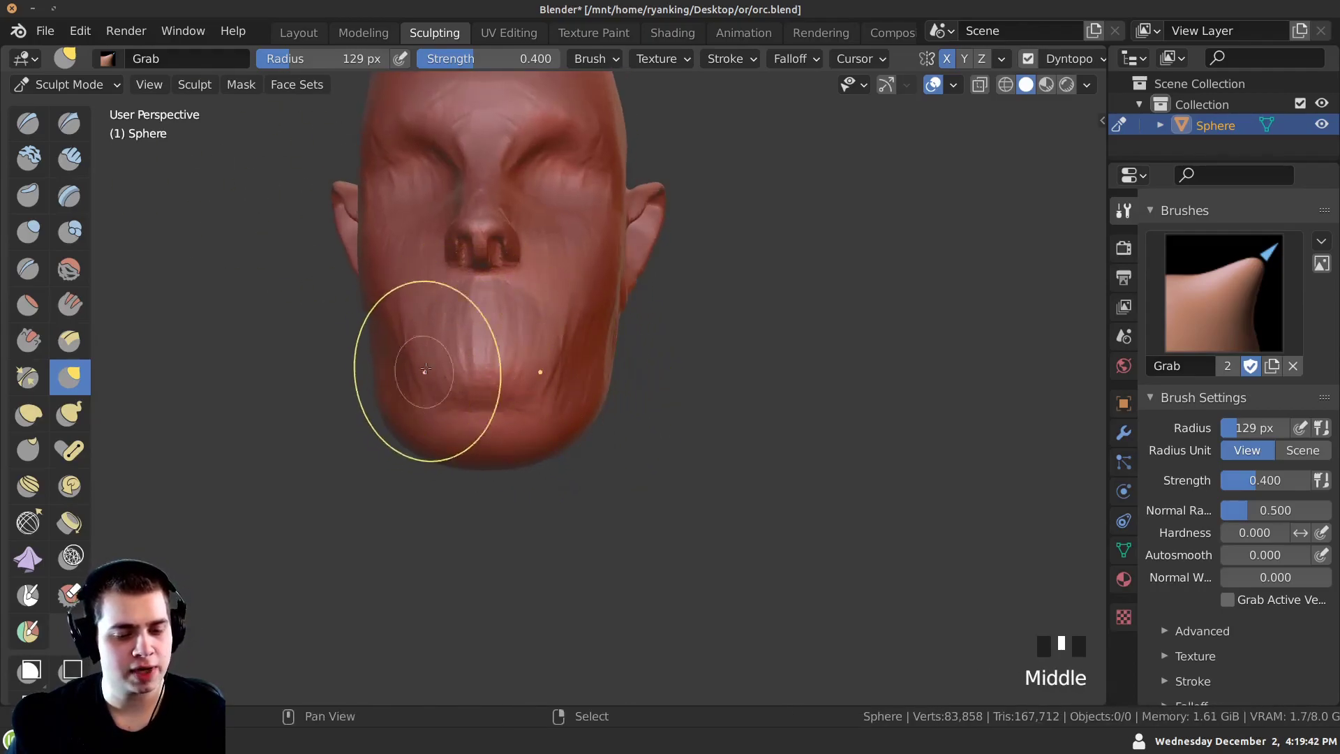
pyautogui.keyDown('shift'); pyautogui.moveTo(424, 371); pyautogui.dragTo(461, 377, button='middle'); pyautogui.keyUp('shift')
pyautogui.click(45, 31)
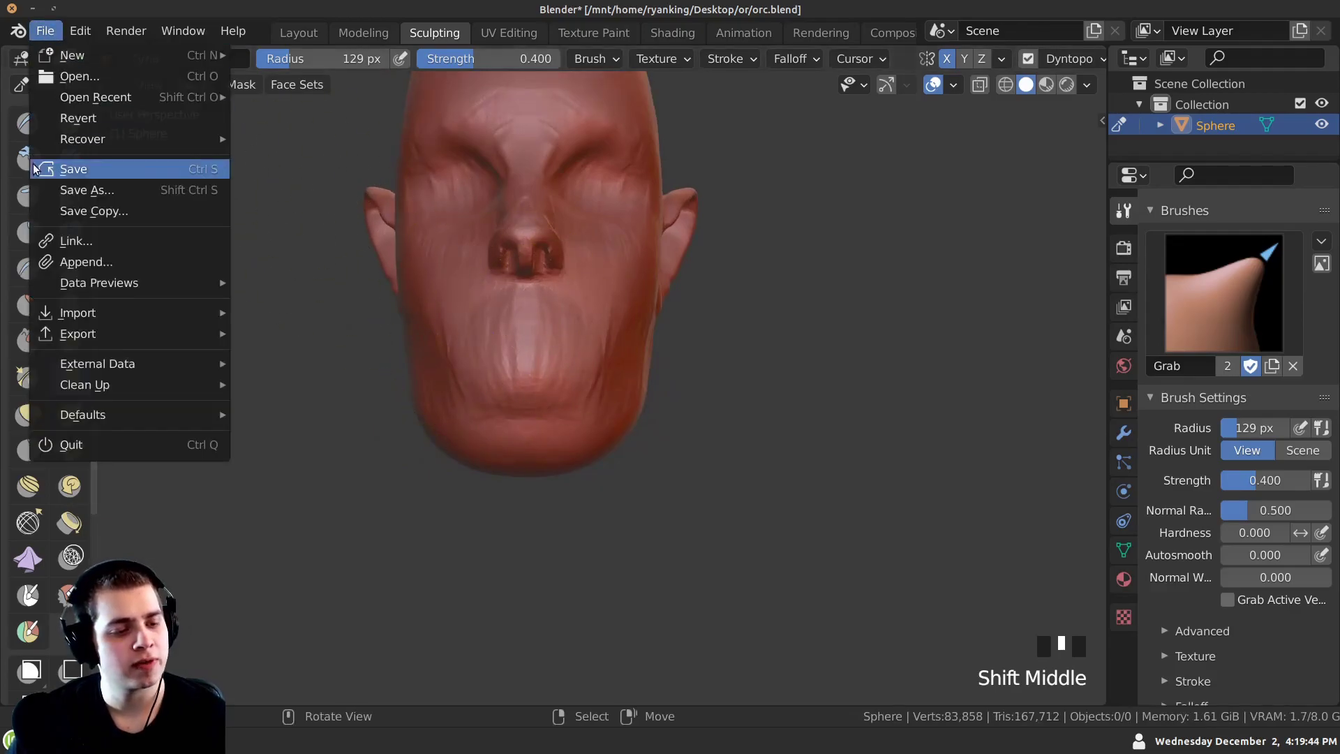
pyautogui.click(120, 169)
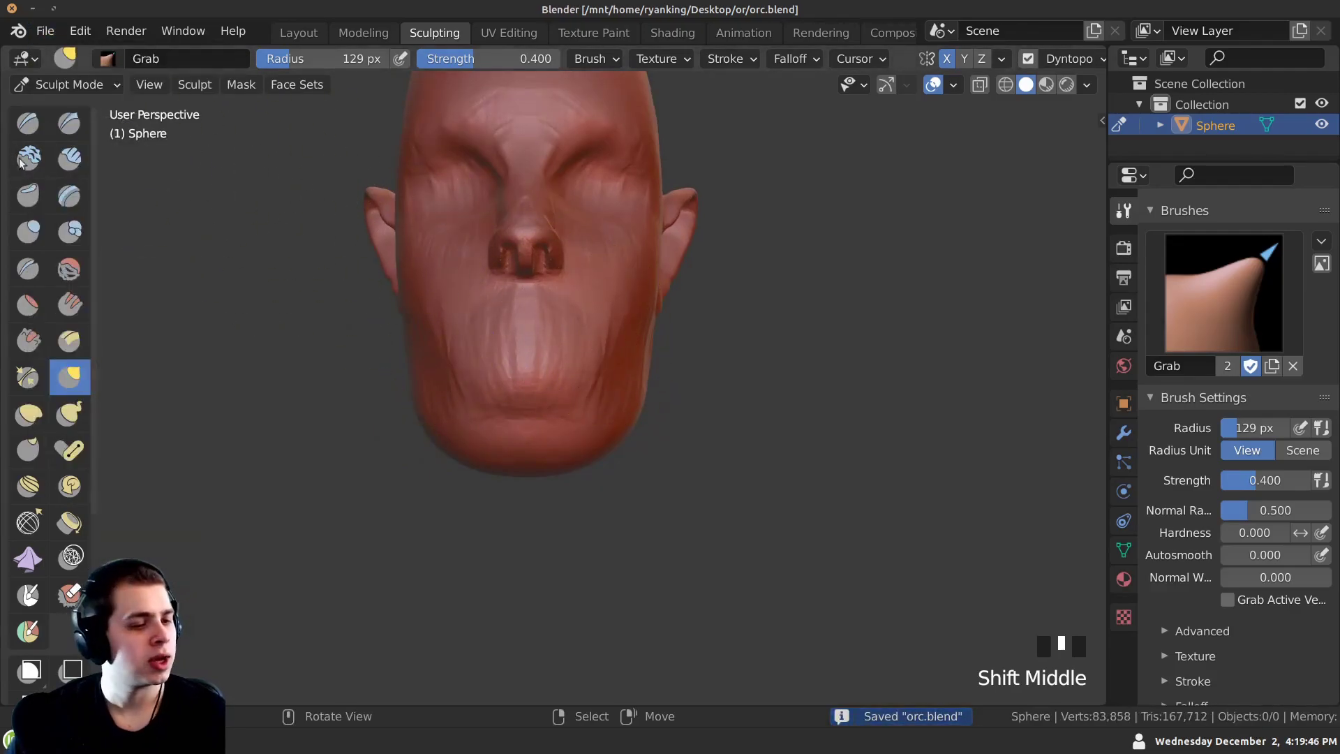
# Carve a wide mouth opening between the nose and chin with inverted Clay Strips strokes.
pyautogui.click(69, 159)
pyautogui.moveTo(489, 335)
pyautogui.keyDown('ctrl'); pyautogui.mouseDown(button='middle')
pyautogui.moveTo(479, 269)
pyautogui.moveTo(517, 338)
pyautogui.moveTo(498, 332)
pyautogui.mouseUp(button='middle'); pyautogui.keyUp('ctrl')
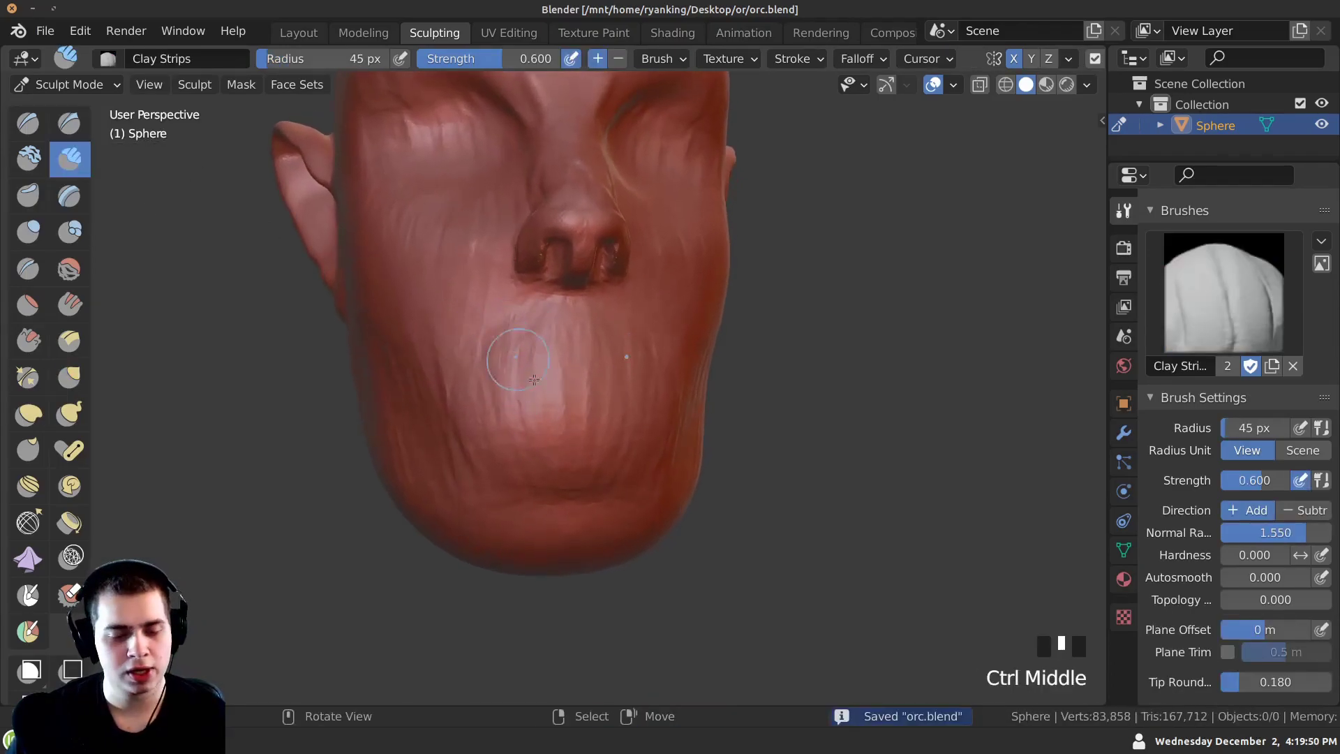
pyautogui.keyDown('ctrl'); pyautogui.moveTo(584, 414); pyautogui.dragTo(578, 405); pyautogui.keyUp('ctrl')
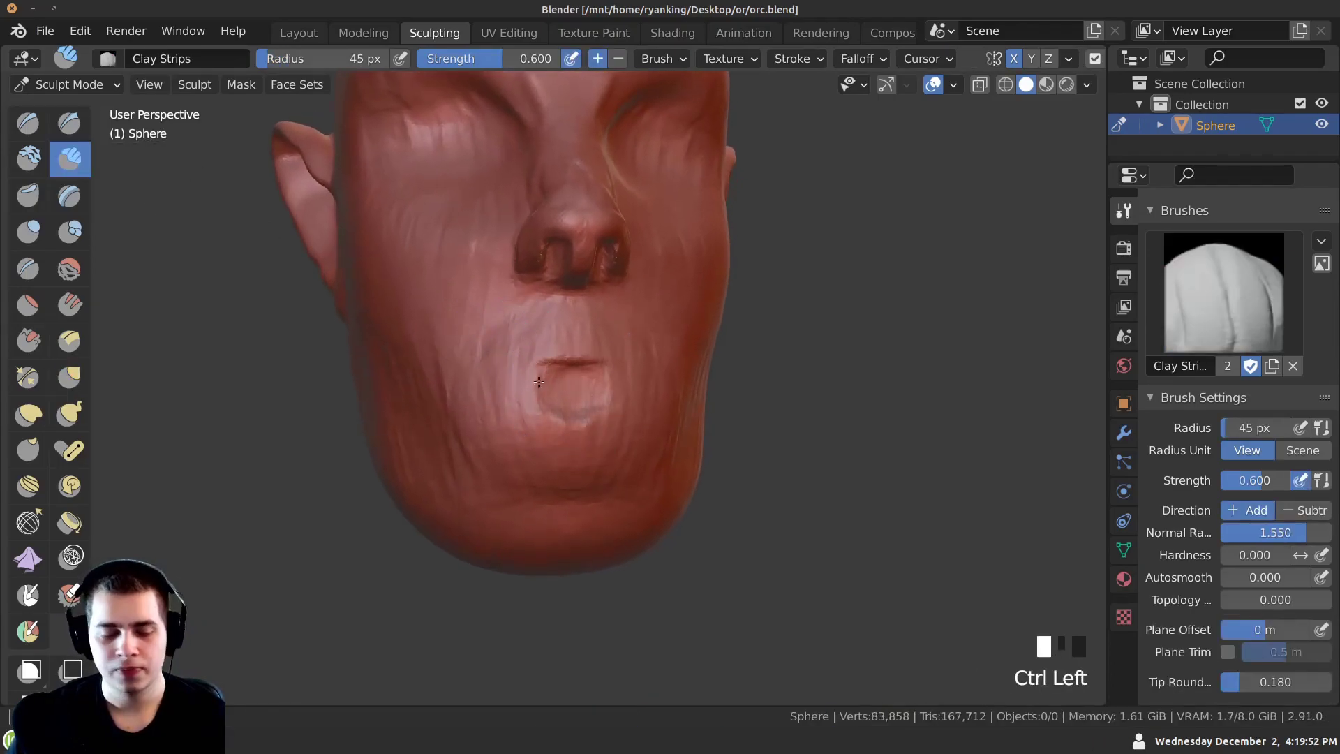
pyautogui.moveTo(478, 404); pyautogui.dragTo(524, 383, button='middle')
pyautogui.moveTo(524, 383)
pyautogui.keyDown('ctrl'); pyautogui.mouseDown()
pyautogui.moveTo(538, 419)
pyautogui.moveTo(623, 380)
pyautogui.mouseUp(); pyautogui.keyUp('ctrl')
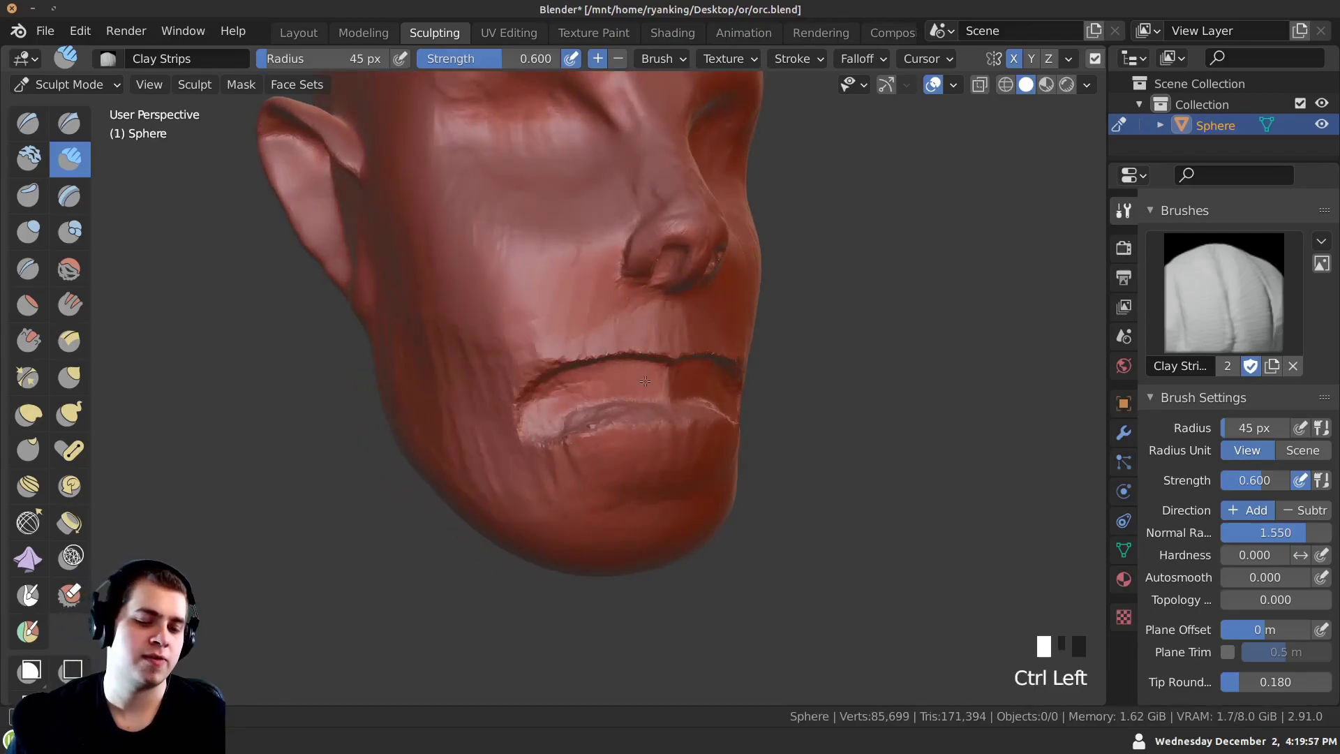
pyautogui.moveTo(682, 383)
pyautogui.mouseDown(button='middle')
pyautogui.moveTo(632, 377)
pyautogui.moveTo(511, 300)
pyautogui.mouseUp(button='middle')
pyautogui.keyDown('ctrl'); pyautogui.moveTo(511, 300); pyautogui.dragTo(509, 251, button='middle'); pyautogui.keyUp('ctrl')
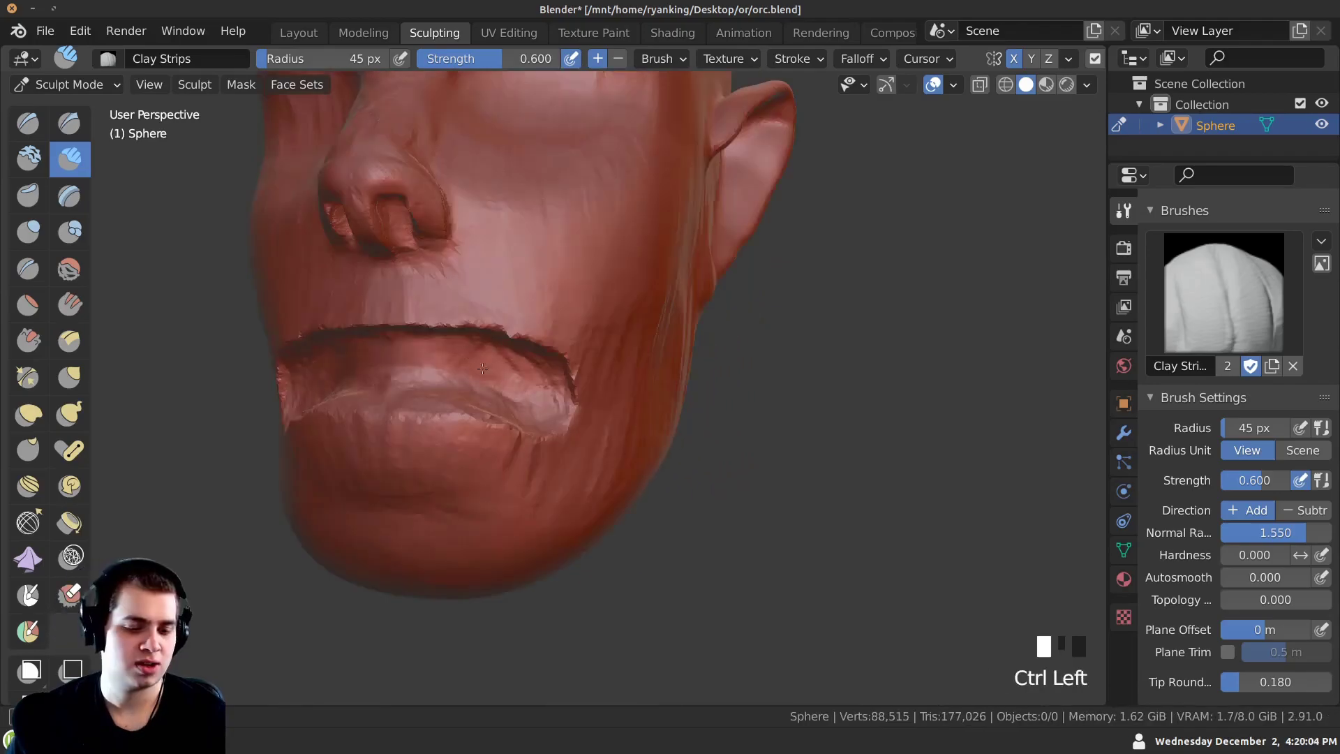
pyautogui.moveTo(447, 366)
pyautogui.keyDown('ctrl'); pyautogui.mouseDown()
pyautogui.moveTo(513, 387)
pyautogui.moveTo(409, 356)
pyautogui.mouseUp(); pyautogui.keyUp('ctrl')
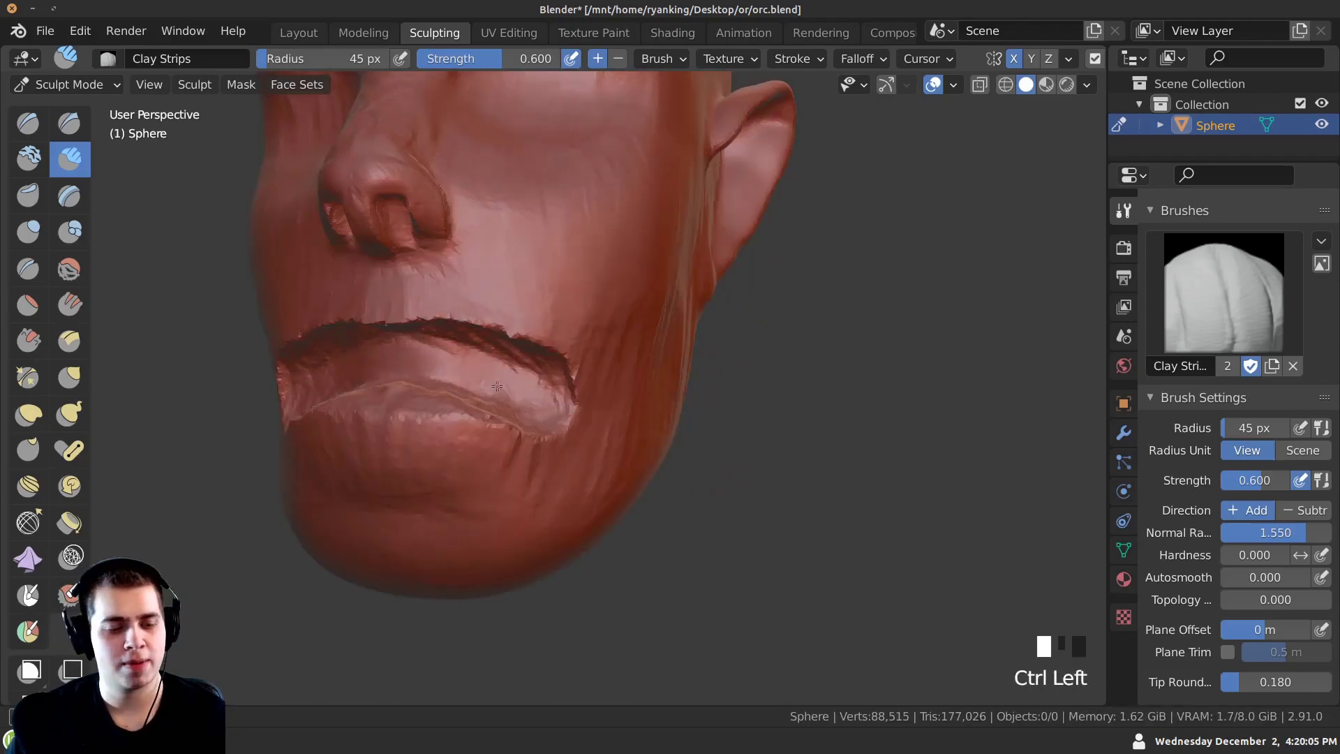
# Deepen the mouth cavity beneath the upper lip and toward the corners with inverted Draw strokes.
pyautogui.click(28, 123)
pyautogui.moveTo(405, 336); pyautogui.dragTo(458, 352, button='middle')
pyautogui.keyDown('ctrl'); pyautogui.moveTo(458, 352); pyautogui.dragTo(423, 350); pyautogui.keyUp('ctrl')
pyautogui.moveTo(423, 350); pyautogui.dragTo(469, 368, button='middle')
pyautogui.keyDown('ctrl'); pyautogui.moveTo(470, 369); pyautogui.dragTo(444, 369); pyautogui.keyUp('ctrl')
pyautogui.keyDown('ctrl'); pyautogui.moveTo(561, 401); pyautogui.dragTo(534, 388); pyautogui.keyUp('ctrl')
pyautogui.moveTo(534, 388); pyautogui.dragTo(544, 377, button='middle')
pyautogui.keyDown('ctrl'); pyautogui.moveTo(543, 377); pyautogui.dragTo(506, 359); pyautogui.keyUp('ctrl')
pyautogui.moveTo(506, 360)
pyautogui.mouseDown(button='middle')
pyautogui.moveTo(521, 308)
pyautogui.moveTo(486, 328)
pyautogui.moveTo(467, 296)
pyautogui.mouseUp(button='middle')
pyautogui.keyDown('ctrl'); pyautogui.moveTo(467, 296); pyautogui.dragTo(524, 295); pyautogui.keyUp('ctrl')
pyautogui.moveTo(523, 294); pyautogui.dragTo(525, 376, button='middle')
pyautogui.keyDown('ctrl'); pyautogui.moveTo(525, 377); pyautogui.dragTo(488, 392); pyautogui.keyUp('ctrl')
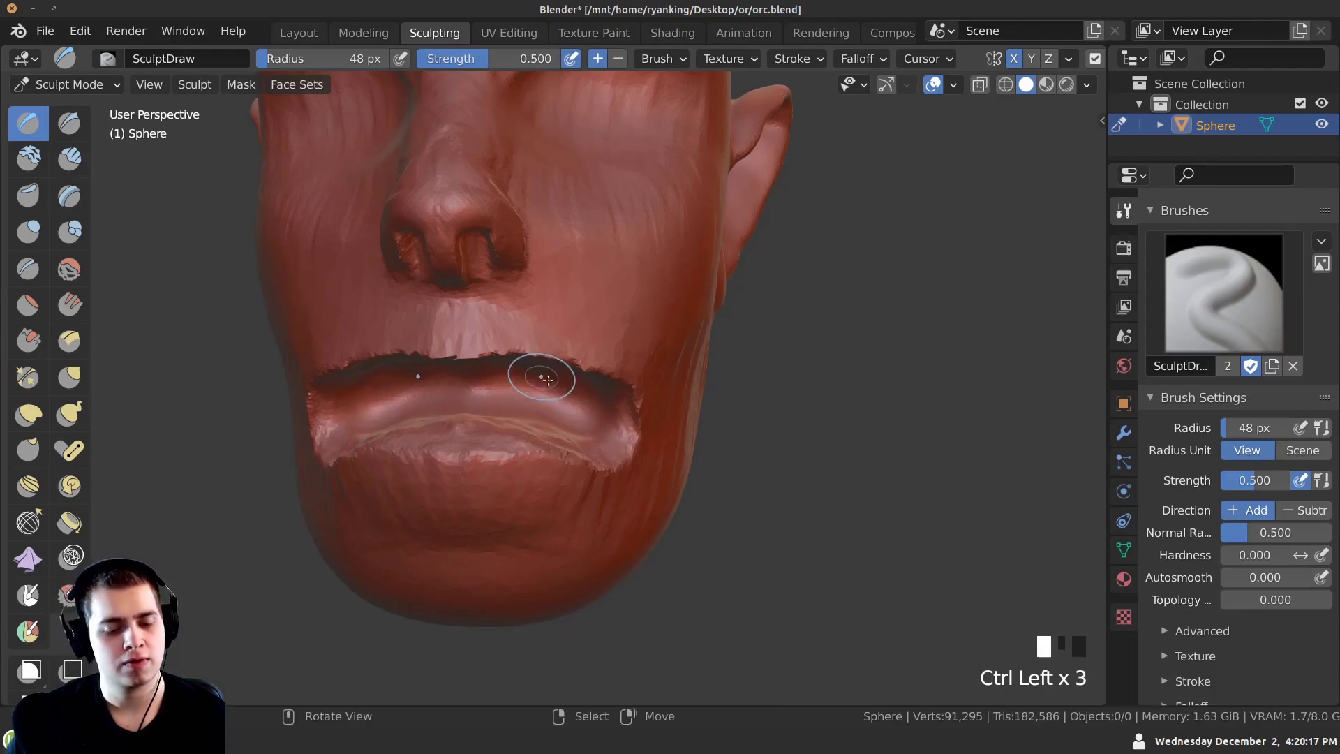
# Smooth the jagged edges of the upper and lower lips and the mouth corners.
pyautogui.moveTo(533, 374); pyautogui.dragTo(556, 374, button='middle')
pyautogui.moveTo(556, 374)
pyautogui.keyDown('shift'); pyautogui.mouseDown()
pyautogui.moveTo(661, 380)
pyautogui.moveTo(545, 356)
pyautogui.mouseUp(); pyautogui.keyUp('shift')
pyautogui.keyDown('shift'); pyautogui.moveTo(545, 356); pyautogui.dragTo(427, 335); pyautogui.keyUp('shift')
pyautogui.keyDown('shift'); pyautogui.moveTo(389, 476); pyautogui.dragTo(425, 482); pyautogui.keyUp('shift')
pyautogui.keyDown('shift'); pyautogui.moveTo(426, 482); pyautogui.dragTo(475, 485); pyautogui.keyUp('shift')
pyautogui.keyDown('shift'); pyautogui.moveTo(475, 485); pyautogui.dragTo(521, 481); pyautogui.keyUp('shift')
pyautogui.keyDown('ctrl'); pyautogui.moveTo(521, 482); pyautogui.dragTo(488, 500, button='middle'); pyautogui.keyUp('ctrl')
pyautogui.keyDown('shift'); pyautogui.moveTo(446, 437); pyautogui.dragTo(427, 424); pyautogui.keyUp('shift')
pyautogui.moveTo(454, 415); pyautogui.dragTo(598, 547, button='middle')
pyautogui.keyDown('shift'); pyautogui.moveTo(598, 547); pyautogui.dragTo(628, 428); pyautogui.keyUp('shift')
# Carve the inside of the mouth deeper with inverted Draw strokes and adjust the brush radius.
pyautogui.moveTo(629, 428)
pyautogui.mouseDown(button='middle')
pyautogui.moveTo(432, 391)
pyautogui.moveTo(412, 366)
pyautogui.mouseUp(button='middle')
pyautogui.keyDown('ctrl'); pyautogui.moveTo(399, 406); pyautogui.dragTo(345, 433); pyautogui.keyUp('ctrl')
pyautogui.keyDown('ctrl'); pyautogui.moveTo(356, 426); pyautogui.dragTo(366, 447, button='middle'); pyautogui.keyUp('ctrl')
pyautogui.moveTo(419, 398); pyautogui.dragTo(400, 437, button='middle')
pyautogui.keyDown('ctrl'); pyautogui.moveTo(401, 437); pyautogui.dragTo(470, 441); pyautogui.keyUp('ctrl')
pyautogui.press('f')
pyautogui.click(457, 445)
# Reshape the lips and push the lower jaw forward with Grab strokes from the side.
pyautogui.moveTo(440, 454)
pyautogui.mouseDown(button='middle')
pyautogui.moveTo(481, 458)
pyautogui.moveTo(503, 447)
pyautogui.moveTo(485, 425)
pyautogui.moveTo(597, 380)
pyautogui.mouseUp(button='middle')
pyautogui.press('g')
pyautogui.moveTo(601, 377); pyautogui.dragTo(590, 359)
pyautogui.keyDown('ctrl'); pyautogui.moveTo(586, 360); pyautogui.dragTo(559, 328, button='middle'); pyautogui.keyUp('ctrl')
pyautogui.moveTo(552, 327); pyautogui.dragTo(534, 323)
pyautogui.moveTo(534, 323); pyautogui.dragTo(580, 359, button='middle')
pyautogui.moveTo(580, 362); pyautogui.dragTo(585, 369)
pyautogui.moveTo(583, 370); pyautogui.dragTo(589, 380)
pyautogui.moveTo(589, 380); pyautogui.dragTo(628, 374, button='middle')
pyautogui.moveTo(674, 360); pyautogui.dragTo(685, 349)
pyautogui.moveTo(686, 348)
pyautogui.mouseDown(button='middle')
pyautogui.moveTo(698, 310)
pyautogui.moveTo(673, 389)
pyautogui.moveTo(687, 356)
pyautogui.mouseUp(button='middle')
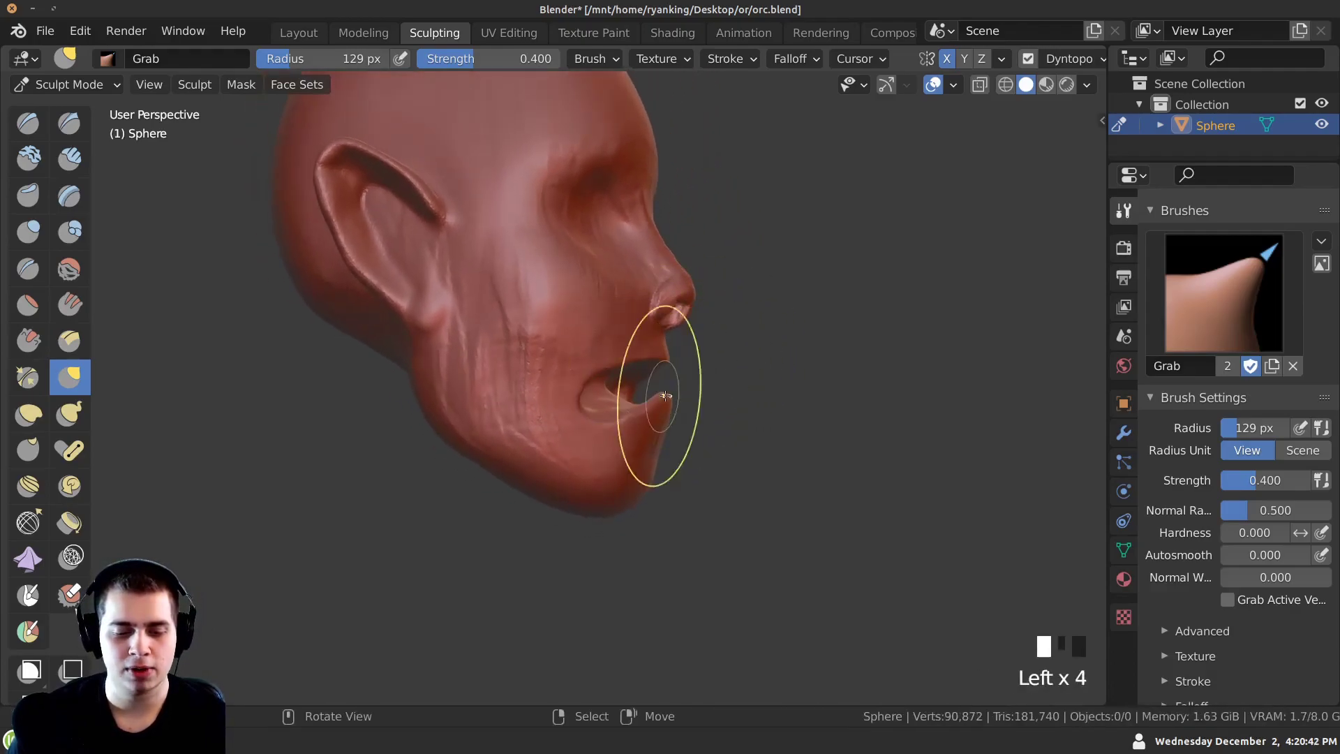
# Adjust the mouth and jaw profile with longer Grab strokes.
pyautogui.moveTo(564, 402); pyautogui.dragTo(402, 327, button='middle')
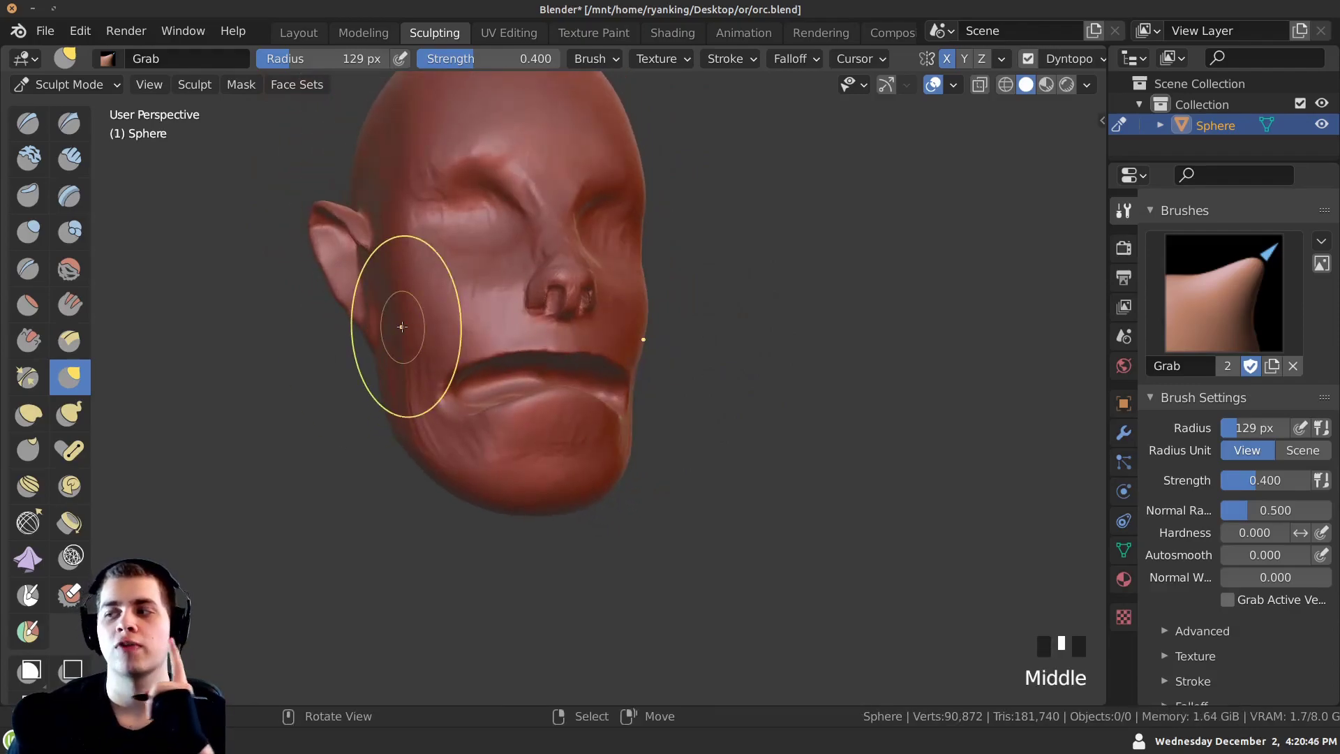
pyautogui.moveTo(417, 300); pyautogui.dragTo(488, 419, button='middle')
pyautogui.moveTo(488, 419)
pyautogui.keyDown('ctrl'); pyautogui.mouseDown(button='middle')
pyautogui.moveTo(569, 488)
pyautogui.moveTo(511, 410)
pyautogui.moveTo(614, 411)
pyautogui.moveTo(579, 398)
pyautogui.moveTo(553, 408)
pyautogui.moveTo(557, 429)
pyautogui.mouseUp(button='middle'); pyautogui.keyUp('ctrl')
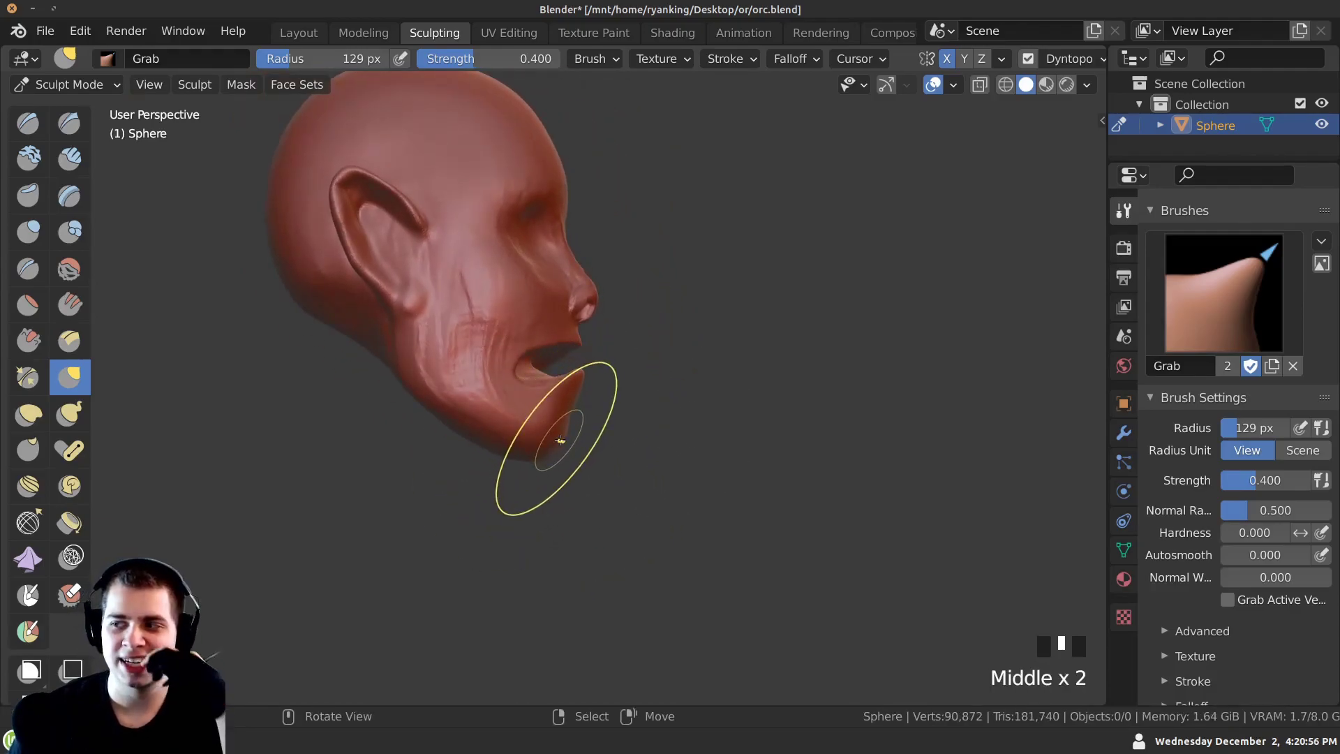
pyautogui.moveTo(560, 440); pyautogui.dragTo(590, 317, button='middle')
pyautogui.moveTo(587, 319); pyautogui.dragTo(551, 307)
pyautogui.keyDown('ctrl'); pyautogui.moveTo(572, 391); pyautogui.dragTo(591, 324, button='middle'); pyautogui.keyUp('ctrl')
pyautogui.moveTo(591, 324); pyautogui.dragTo(594, 404)
# Refine the shape of the lips and chin with short Grab strokes.
pyautogui.moveTo(515, 481)
pyautogui.keyDown('ctrl'); pyautogui.mouseDown(button='middle')
pyautogui.moveTo(551, 479)
pyautogui.moveTo(584, 285)
pyautogui.moveTo(601, 286)
pyautogui.moveTo(598, 299)
pyautogui.moveTo(548, 257)
pyautogui.moveTo(546, 335)
pyautogui.mouseUp(button='middle'); pyautogui.keyUp('ctrl')
pyautogui.click(568, 385)
pyautogui.click(568, 385)
pyautogui.click(601, 286)
pyautogui.moveTo(546, 336)
pyautogui.mouseDown(button='middle')
pyautogui.moveTo(532, 356)
pyautogui.moveTo(566, 401)
pyautogui.mouseUp(button='middle')
pyautogui.moveTo(576, 381); pyautogui.dragTo(585, 370)
pyautogui.keyDown('ctrl'); pyautogui.moveTo(585, 370); pyautogui.dragTo(587, 391, button='middle'); pyautogui.keyUp('ctrl')
pyautogui.moveTo(586, 391)
pyautogui.mouseDown(button='middle')
pyautogui.moveTo(479, 359)
pyautogui.moveTo(553, 299)
pyautogui.moveTo(534, 352)
pyautogui.moveTo(567, 329)
pyautogui.mouseUp(button='middle')
pyautogui.moveTo(568, 330); pyautogui.dragTo(580, 343)
pyautogui.moveTo(579, 343)
pyautogui.mouseDown(button='middle')
pyautogui.moveTo(460, 322)
pyautogui.moveTo(517, 335)
pyautogui.mouseUp(button='middle')
pyautogui.keyDown('ctrl'); pyautogui.moveTo(517, 335); pyautogui.dragTo(524, 367, button='middle'); pyautogui.keyUp('ctrl')
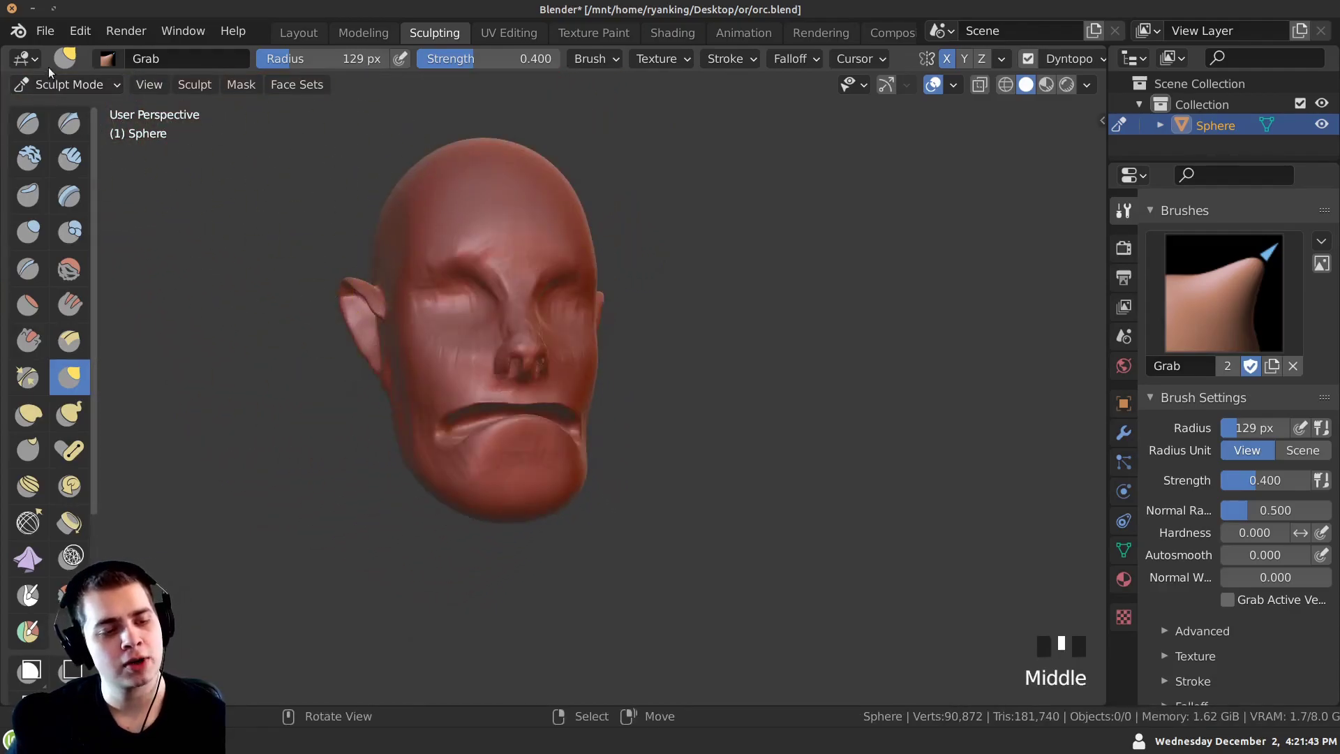
# Save the file and switch to the Layout workspace.
pyautogui.click(45, 31)
pyautogui.click(67, 169)
pyautogui.keyDown('ctrl'); pyautogui.moveTo(418, 312); pyautogui.dragTo(429, 398, button='middle'); pyautogui.keyUp('ctrl')
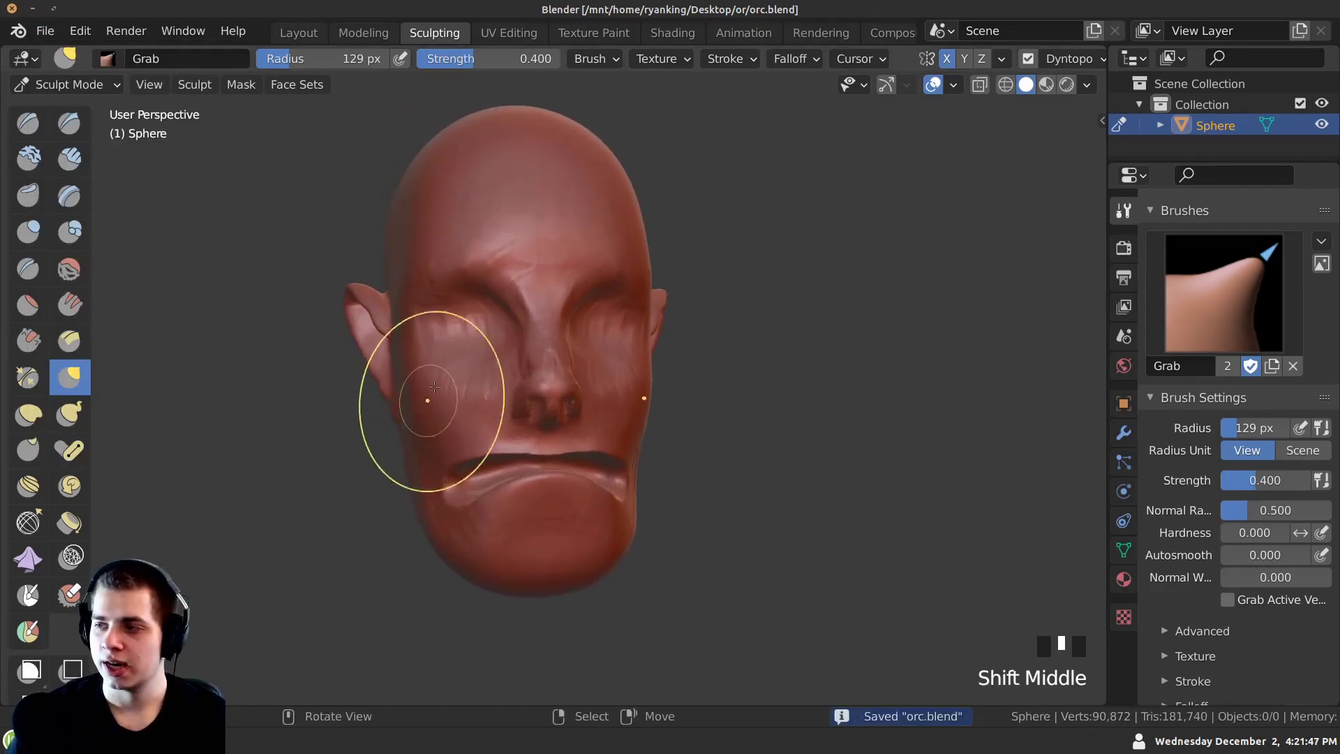
pyautogui.moveTo(442, 321); pyautogui.dragTo(419, 345, button='middle')
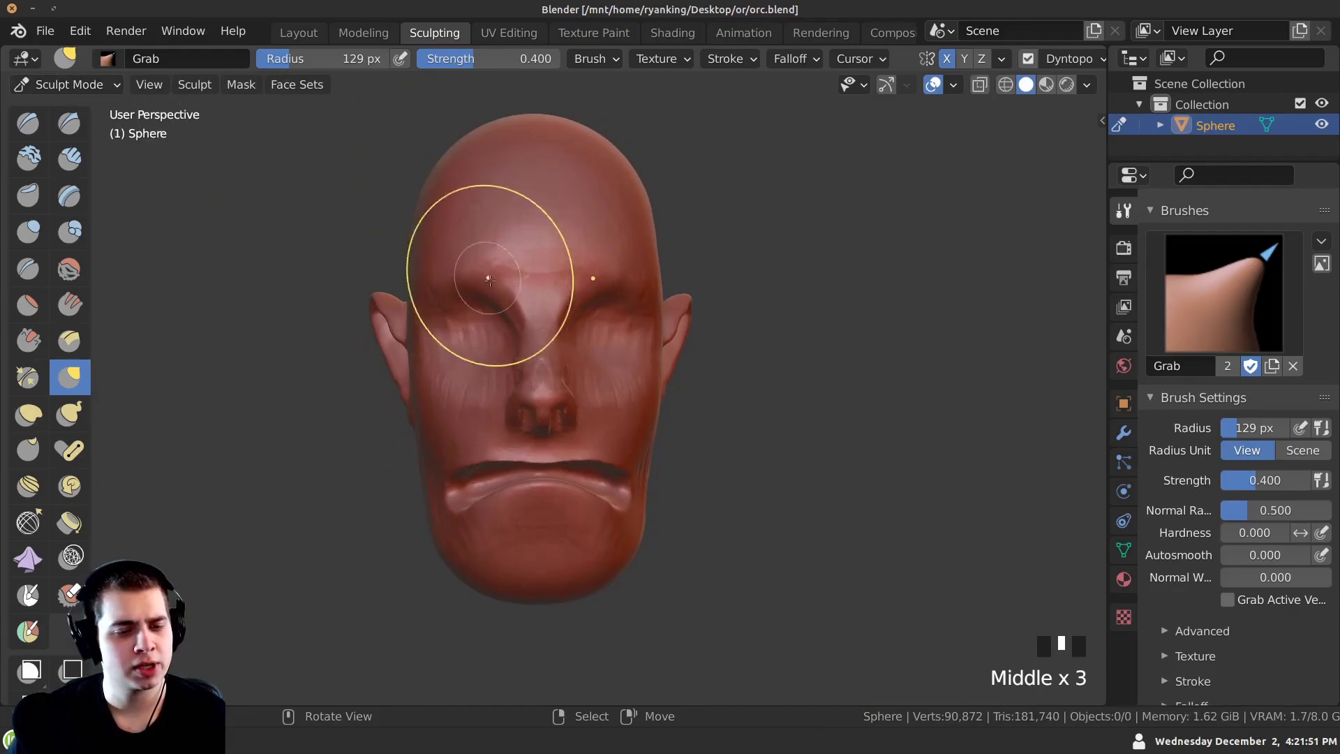
pyautogui.click(301, 36)
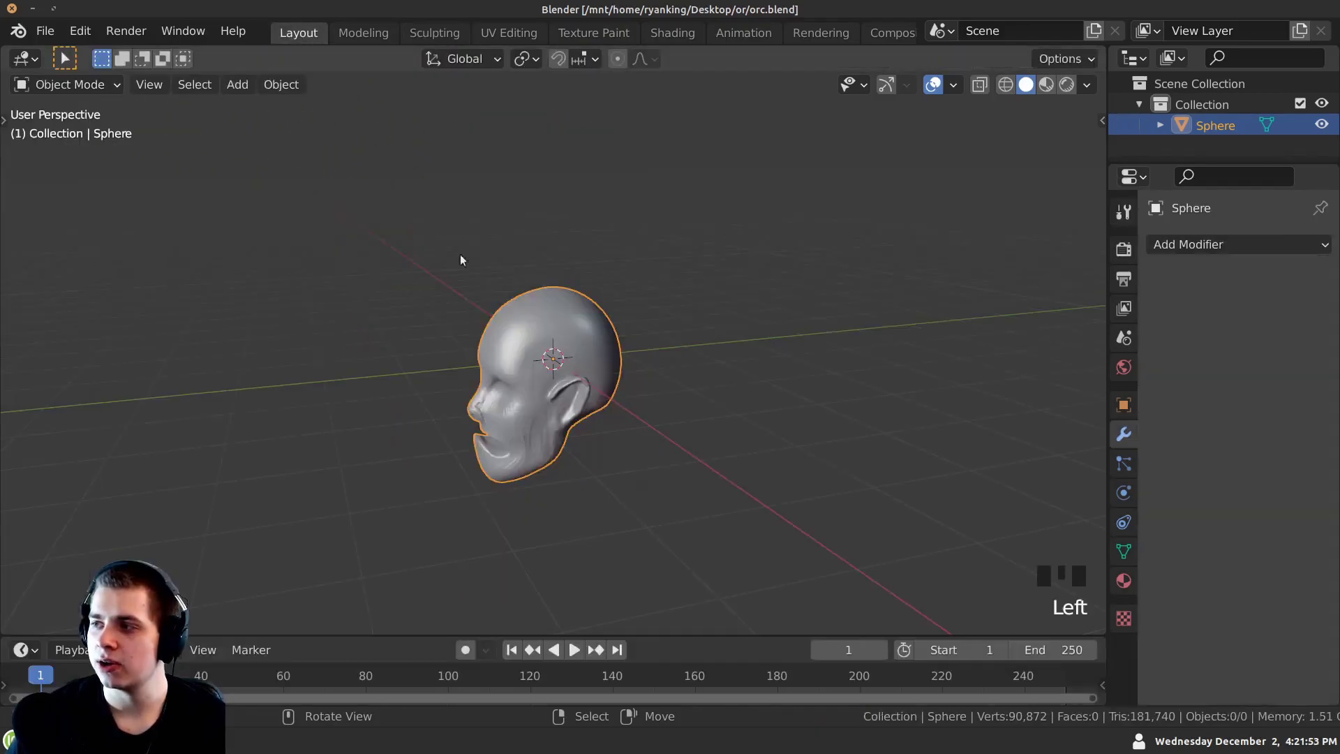
# Reset the 3D cursor to the world origin and add a UV sphere there.
pyautogui.moveTo(324, 392); pyautogui.dragTo(521, 366, button='middle')
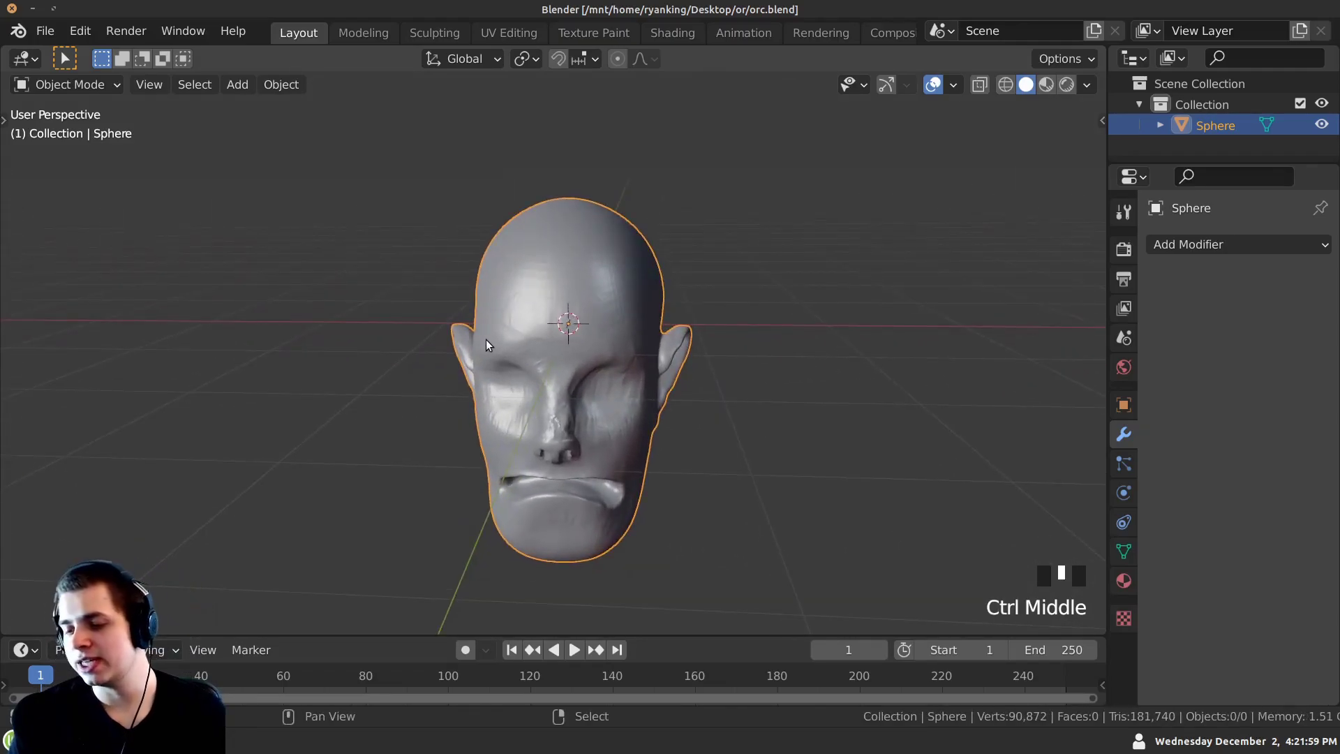
pyautogui.hotkey('shift', 'c')
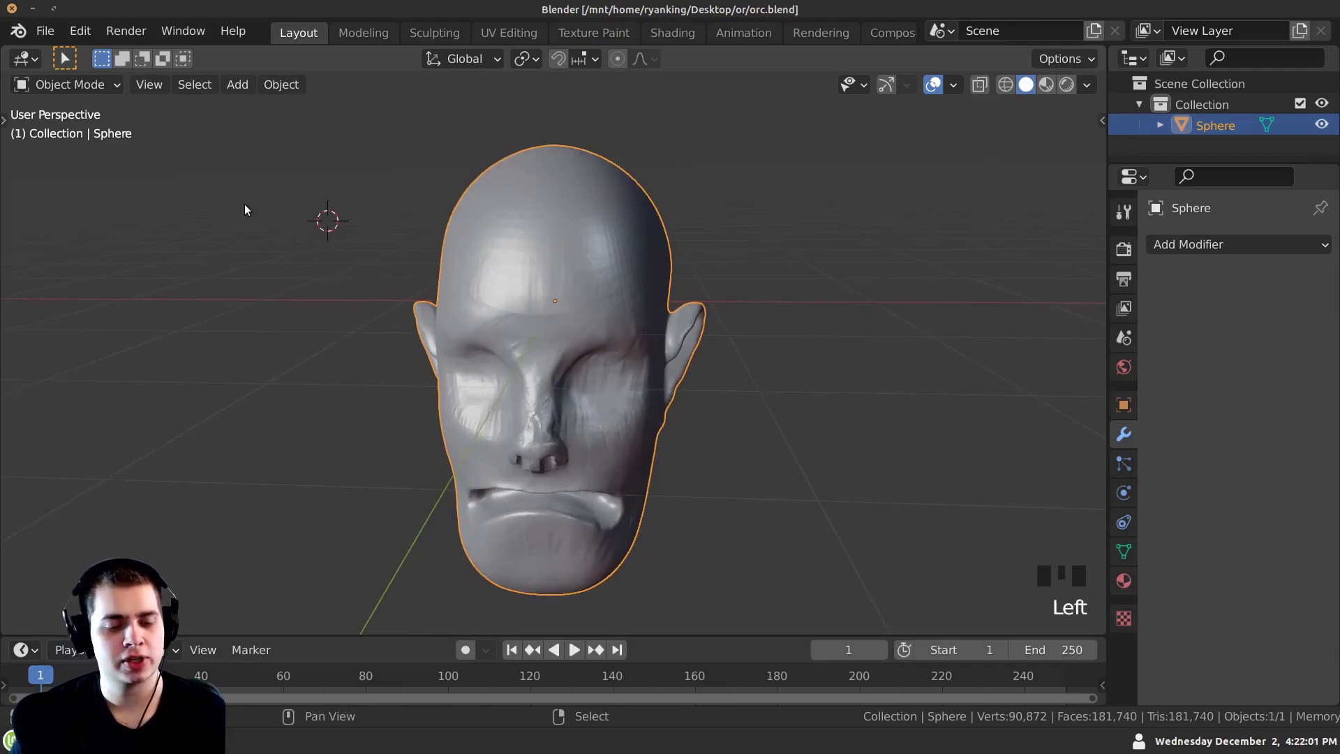
pyautogui.moveTo(506, 349); pyautogui.dragTo(502, 359, button='middle')
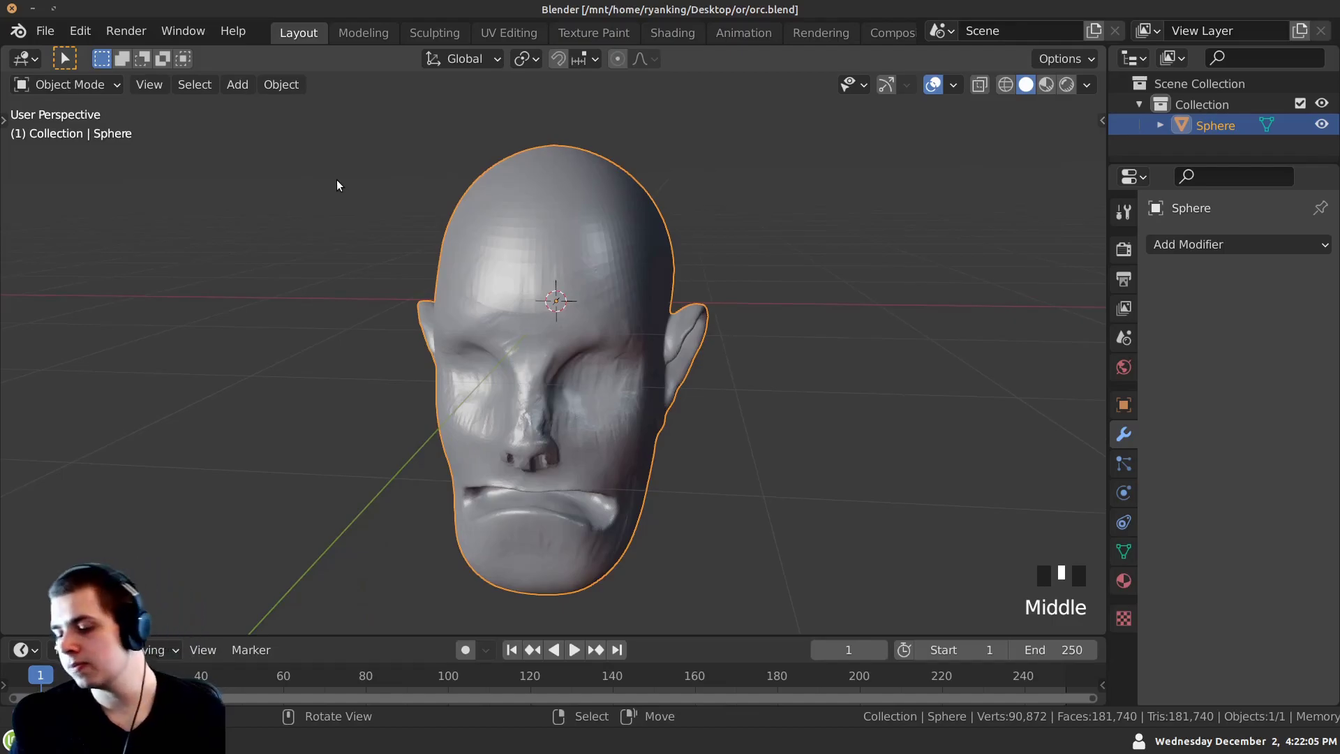
pyautogui.hotkey('shift', 'a')
pyautogui.moveTo(322, 178)
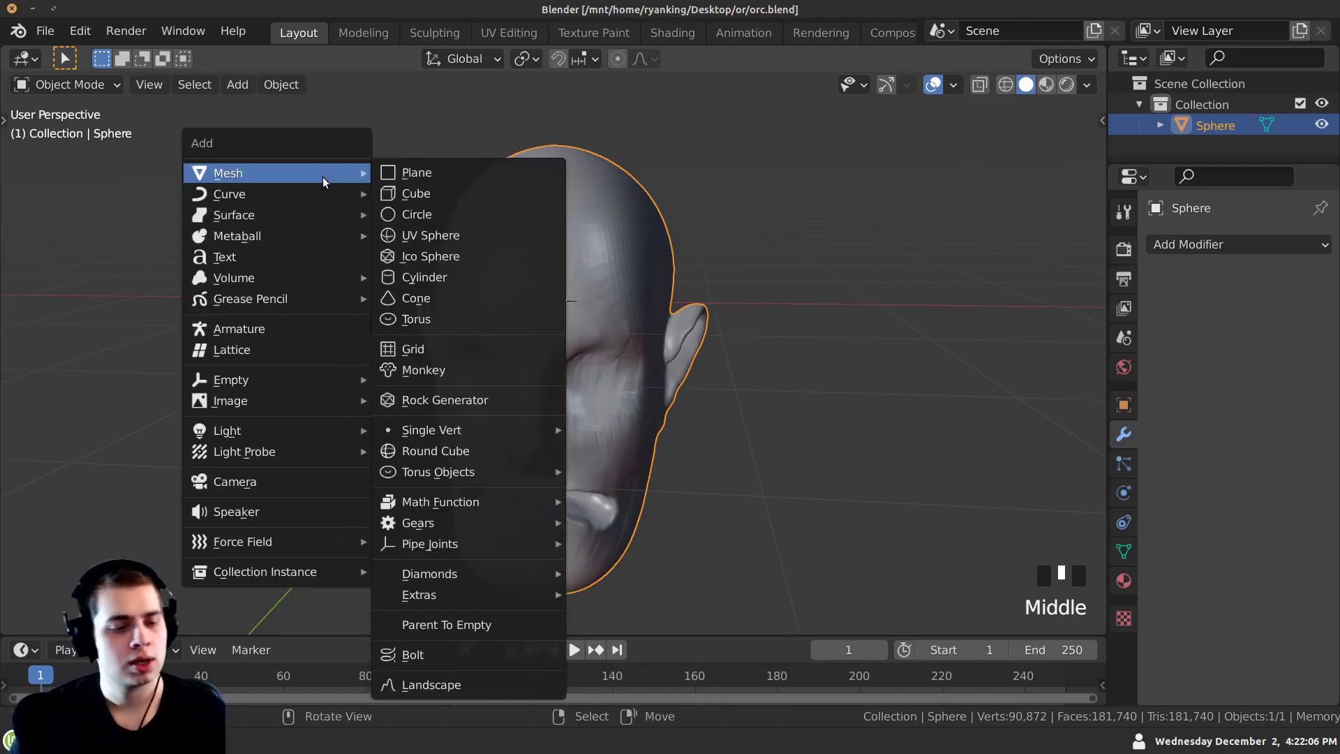
pyautogui.click(430, 237)
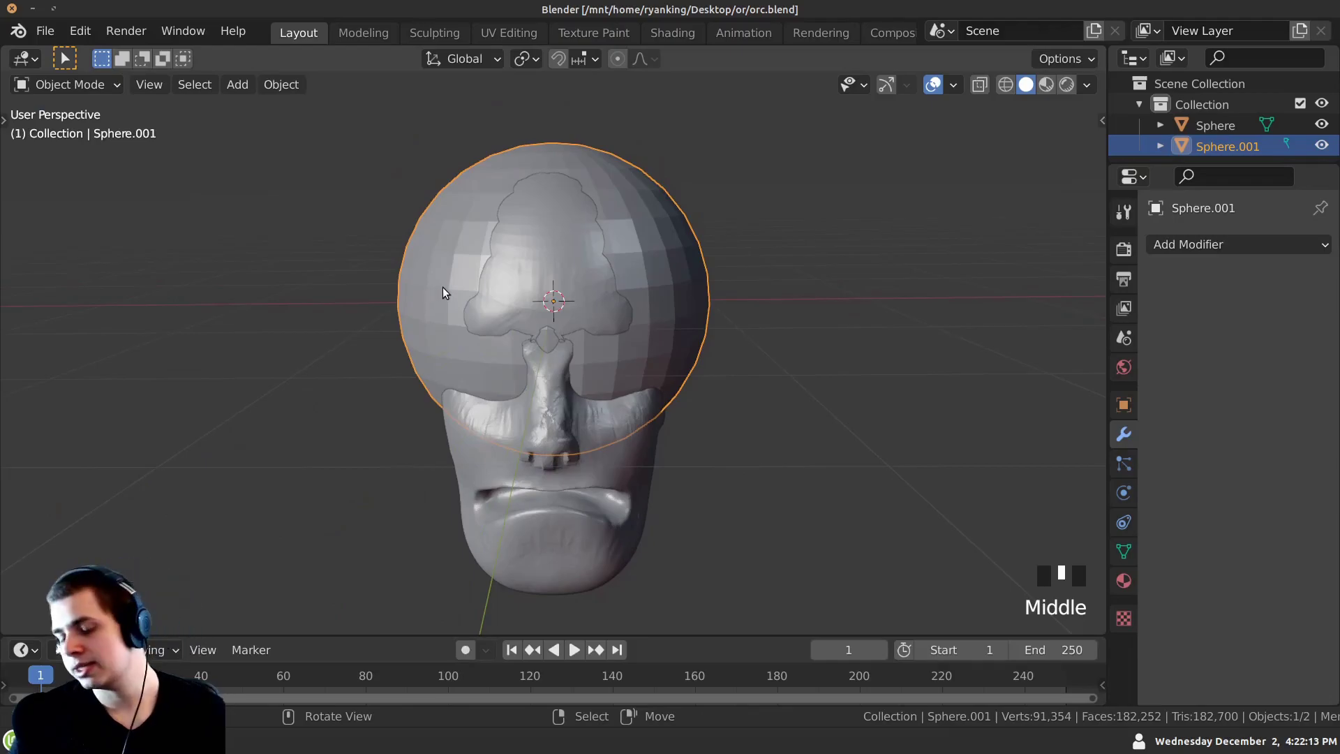
# Rotate the new sphere's whole mesh 90 degrees about the X axis in Edit Mode.
pyautogui.press('Tab')
pyautogui.moveTo(428, 275); pyautogui.dragTo(372, 281, button='middle')
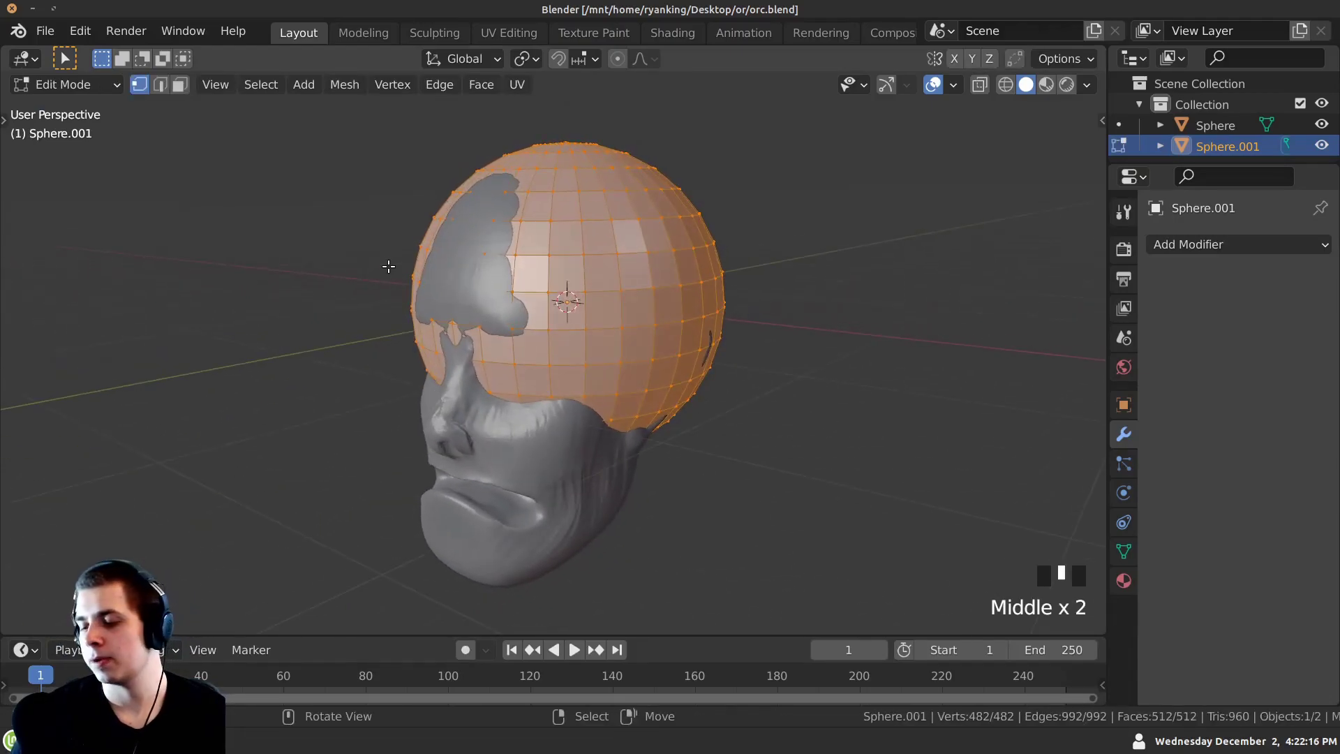
pyautogui.press('r')
pyautogui.write('x')
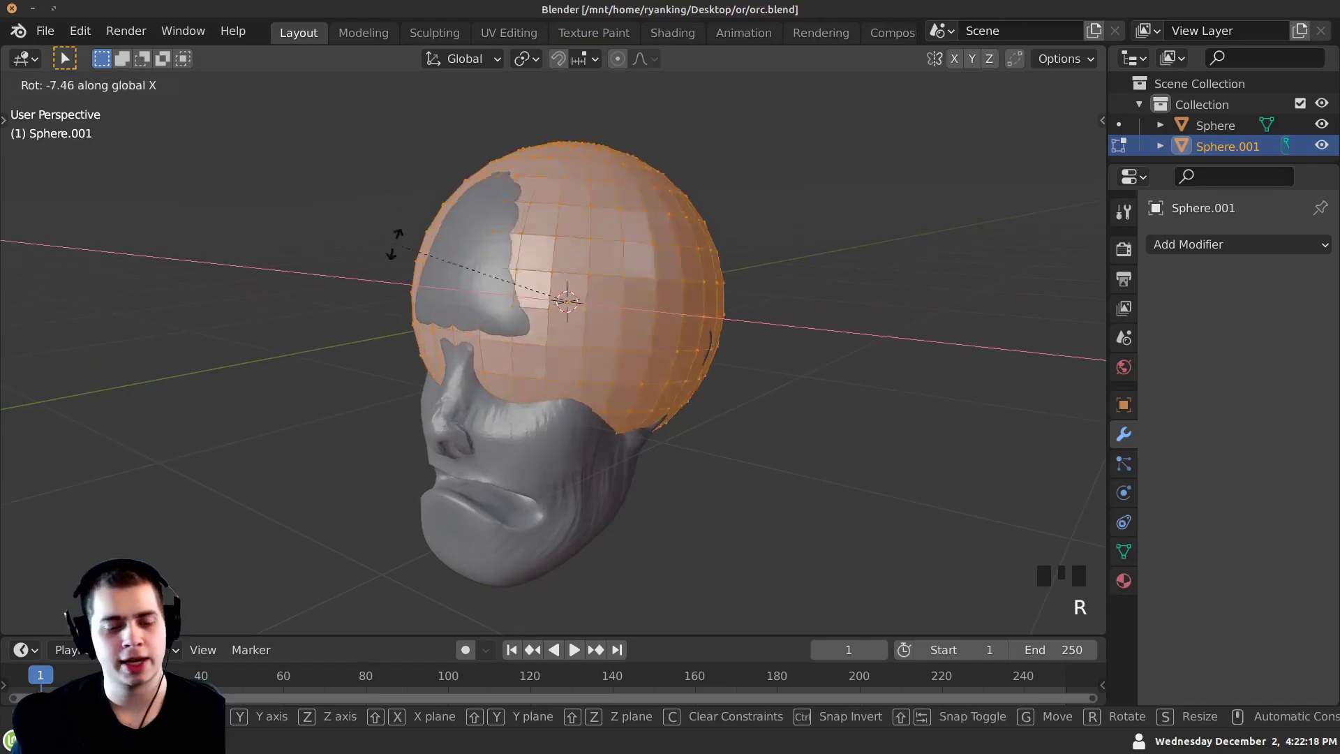
pyautogui.write('90')
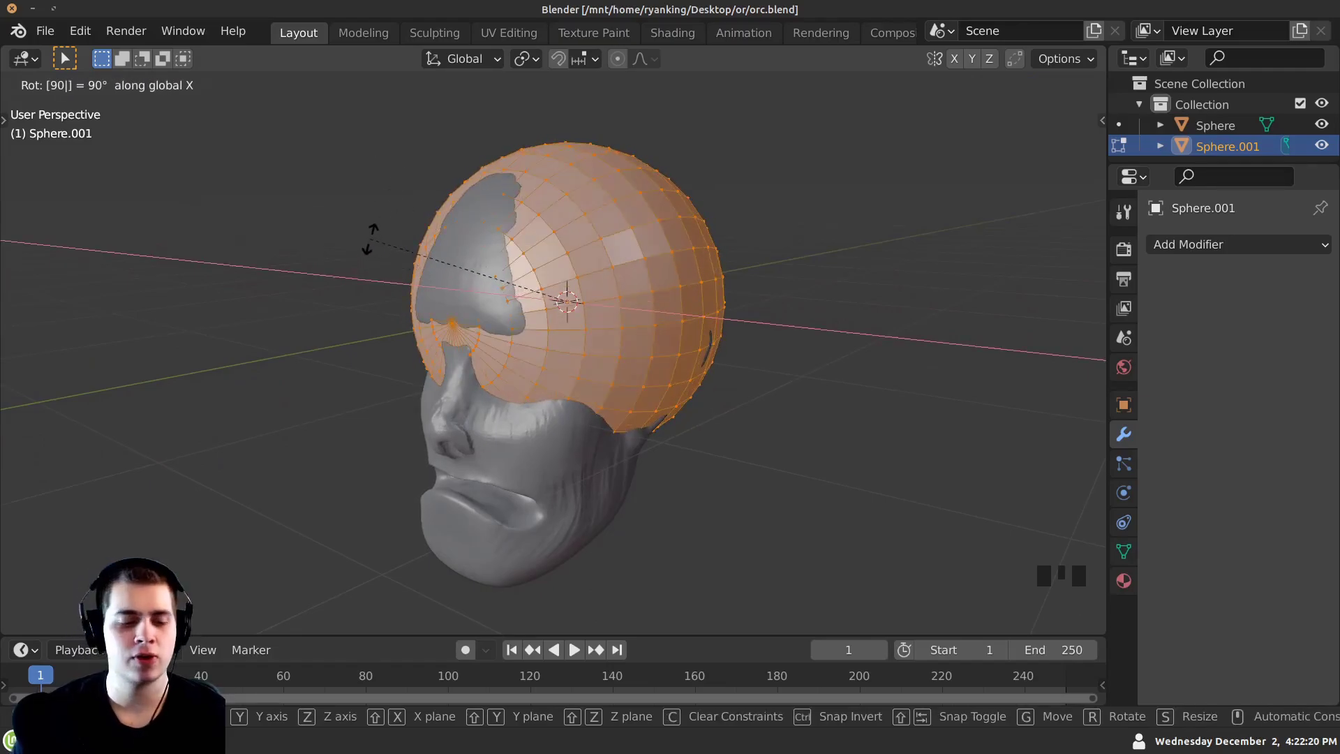
pyautogui.press('Return')
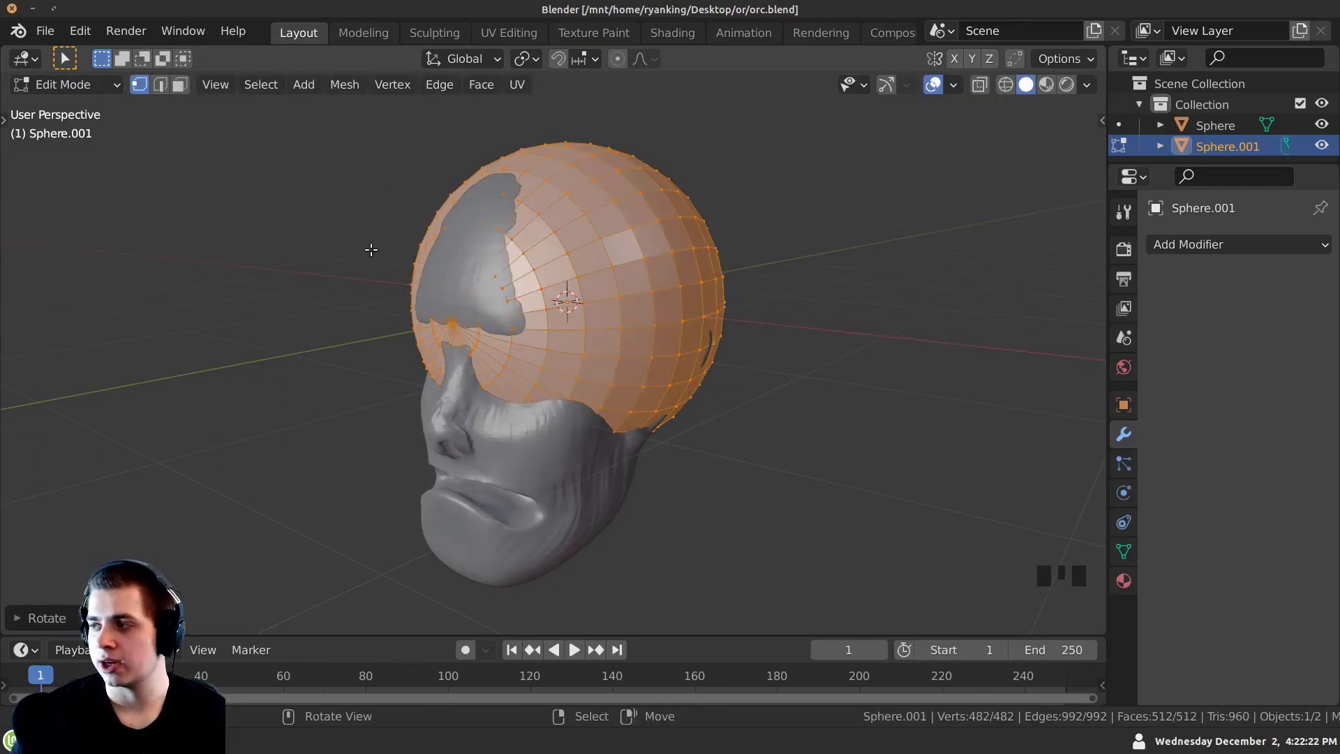
# Scale the sphere's mesh down to eyeball size and move it toward the head's left eye socket.
pyautogui.moveTo(472, 197); pyautogui.dragTo(387, 255, button='middle')
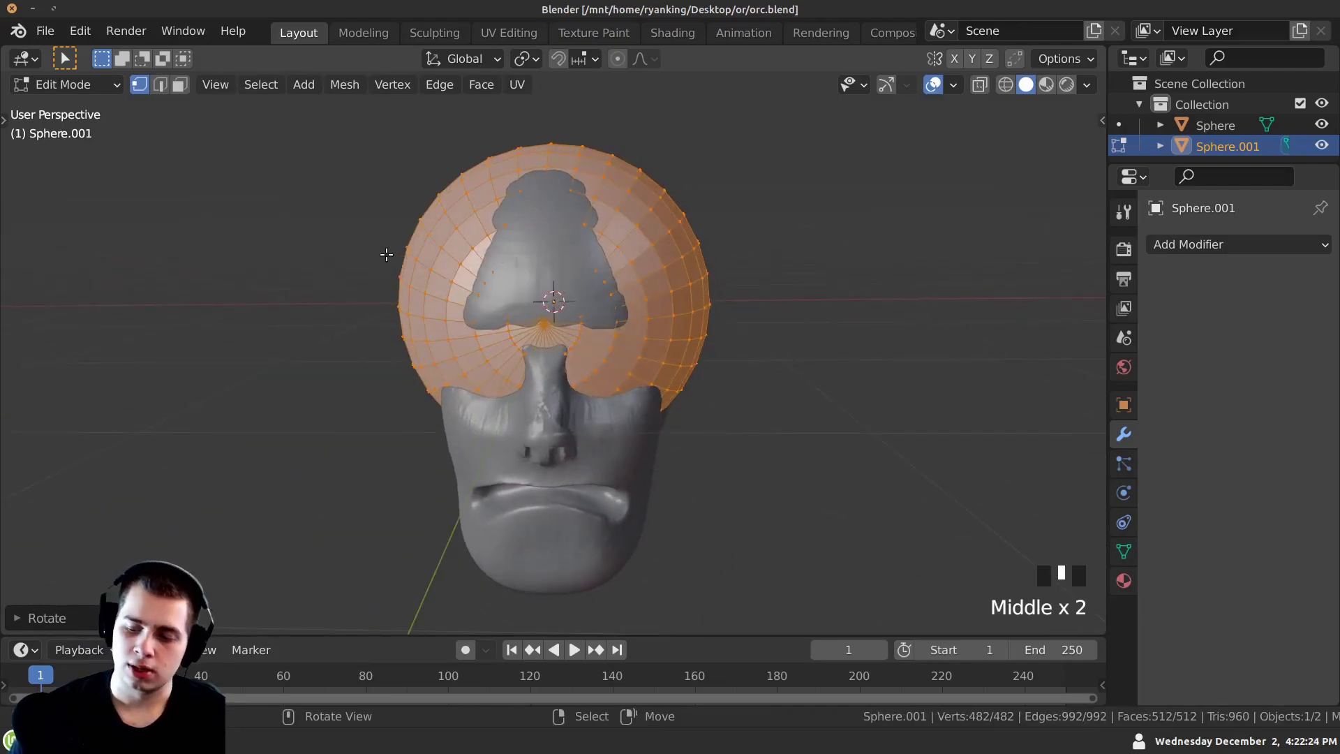
pyautogui.press('s')
pyautogui.click(467, 306)
pyautogui.moveTo(469, 306); pyautogui.dragTo(533, 335, button='middle')
pyautogui.press('g')
pyautogui.click(607, 370)
pyautogui.moveTo(607, 370); pyautogui.dragTo(532, 353, button='middle')
pyautogui.press('g')
pyautogui.click(283, 329)
pyautogui.press('g')
pyautogui.click(534, 352)
# Reposition the eyeball mesh from several angles so it sits in the left eye socket.
pyautogui.moveTo(450, 340); pyautogui.dragTo(472, 288, button='middle')
pyautogui.press('g')
pyautogui.click(388, 314)
pyautogui.press('g')
pyautogui.click(473, 316)
pyautogui.press('g')
pyautogui.click(347, 270)
pyautogui.press('g')
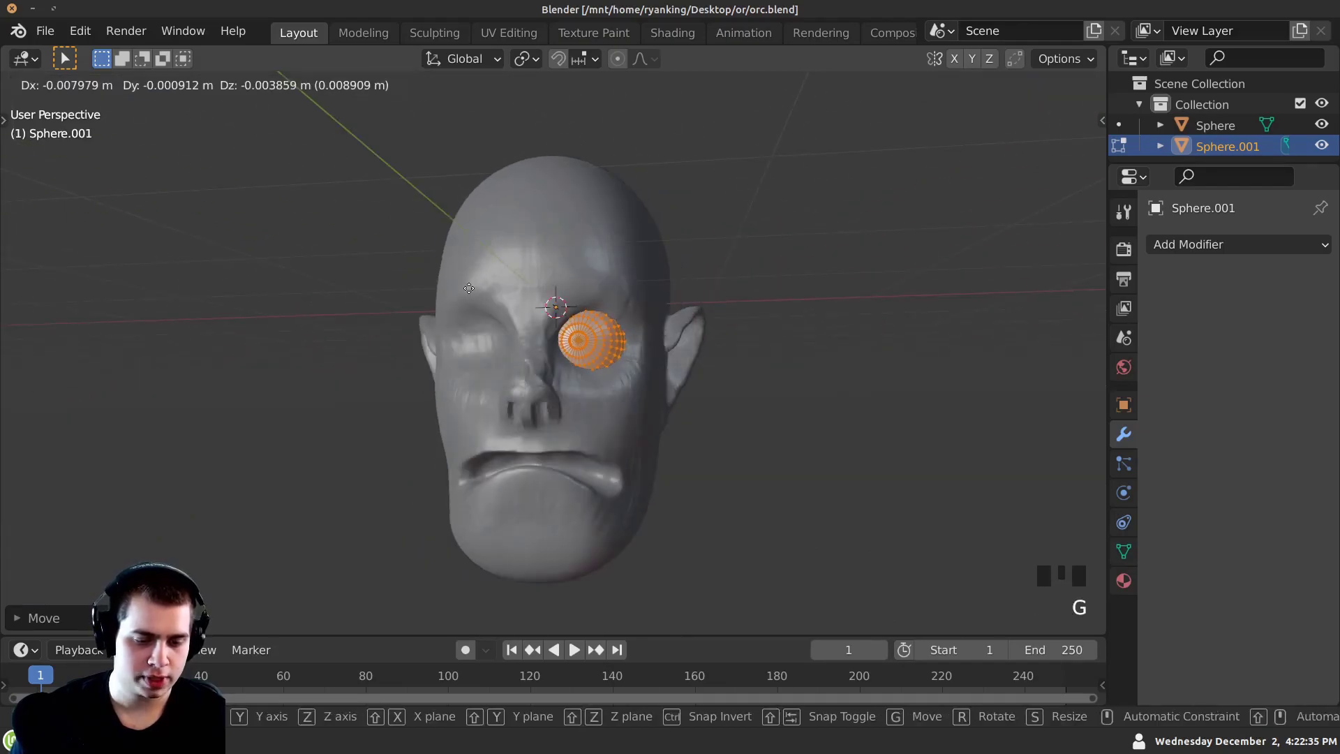
pyautogui.click(472, 289)
# Fine-tune the eyeball's size and its depth in the socket with small scale and move adjustments.
pyautogui.press('s')
pyautogui.click(429, 297)
pyautogui.moveTo(422, 301); pyautogui.dragTo(486, 327, button='middle')
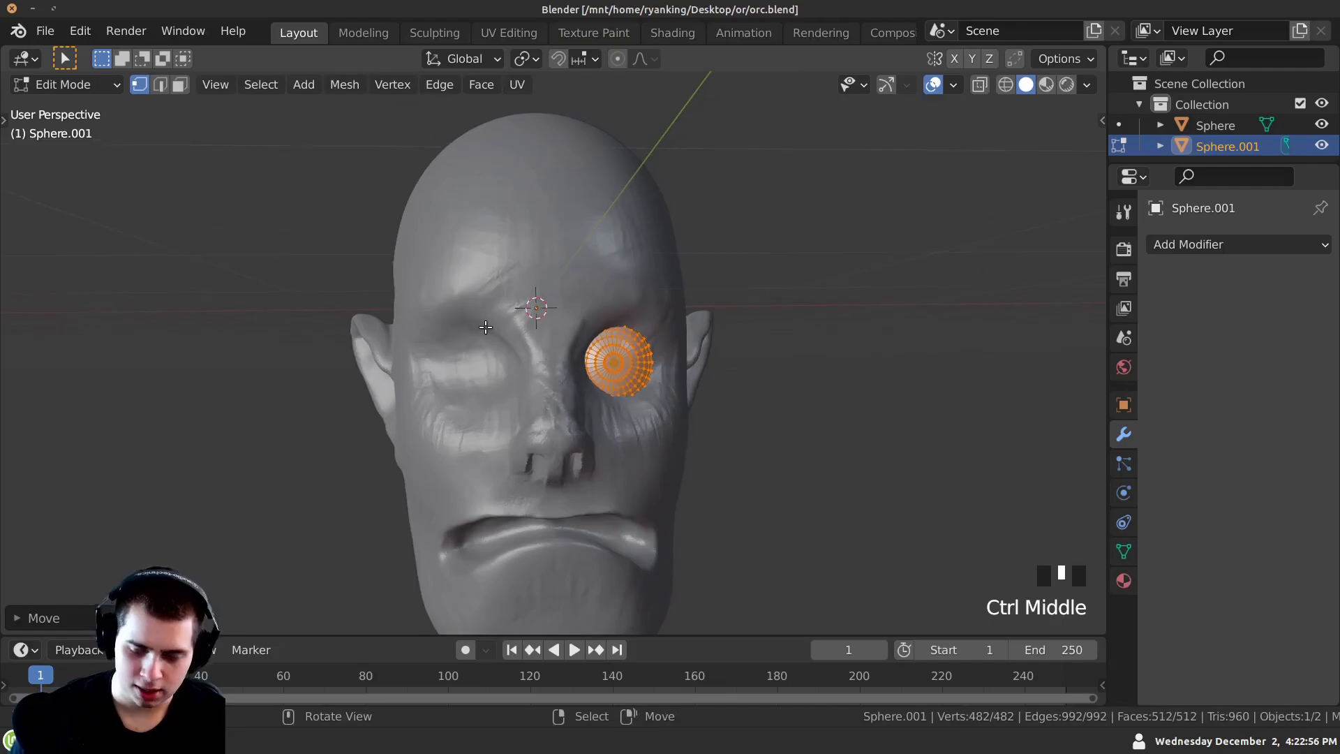
pyautogui.press('s')
pyautogui.click(482, 328)
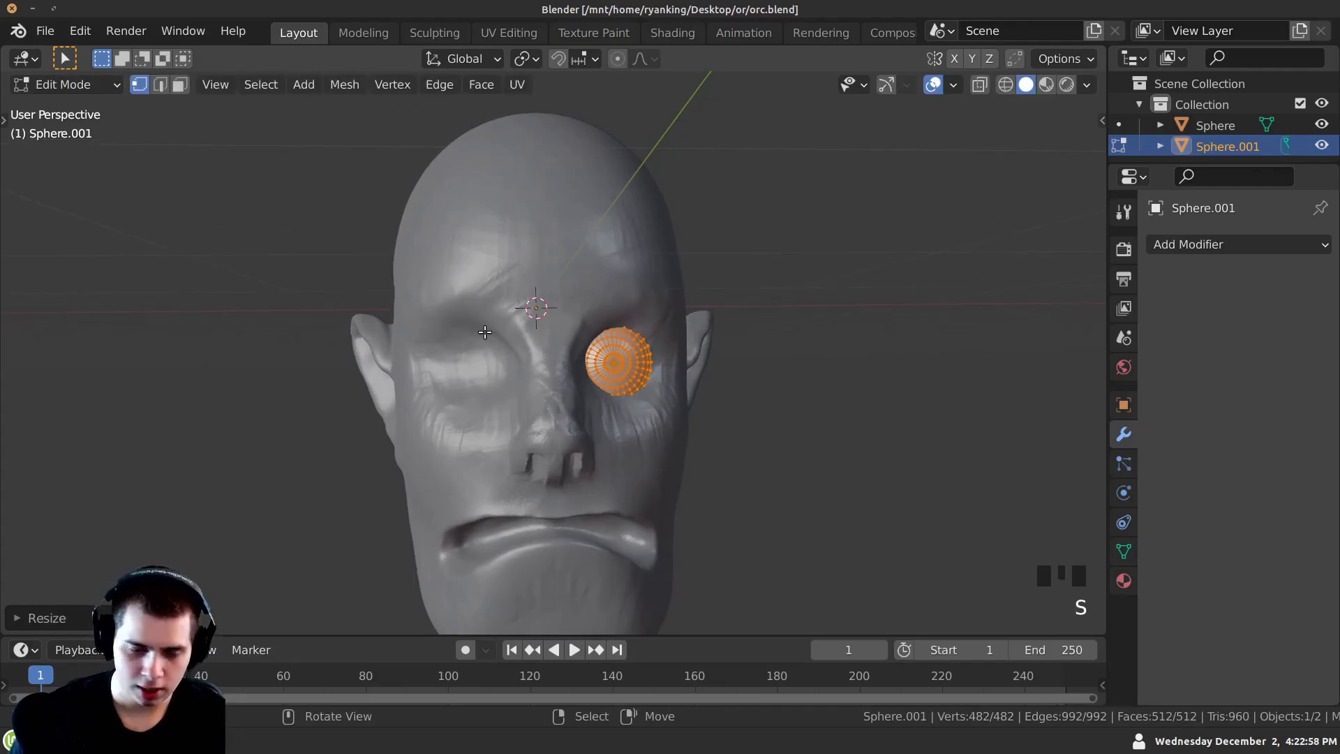
pyautogui.press('g')
pyautogui.press('g')
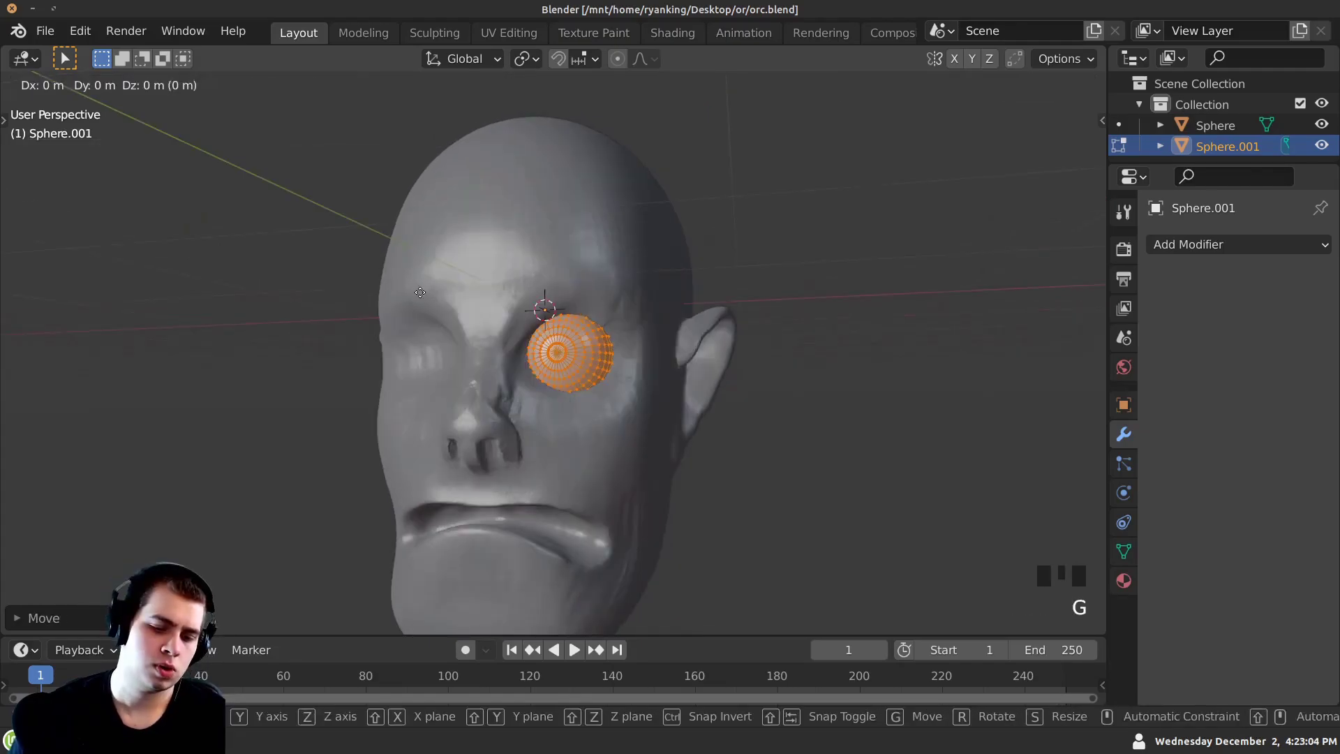
pyautogui.click(415, 285)
pyautogui.press('s')
pyautogui.click(415, 288)
# Check the eyeball from the front and side, and scale it down slightly in the front orthographic view.
pyautogui.moveTo(365, 275); pyautogui.dragTo(472, 324, button='middle')
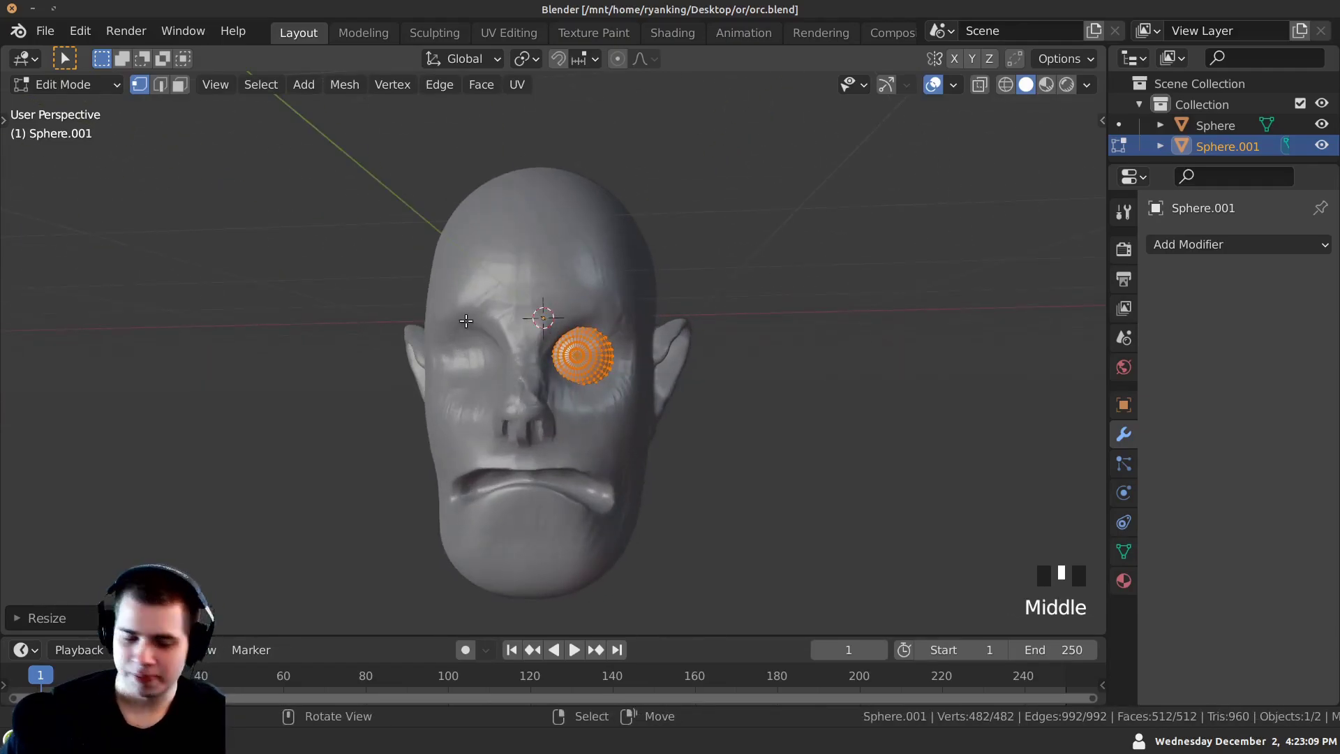
pyautogui.press('KP_1')
pyautogui.press('KP_3')
pyautogui.press('KP_1')
pyautogui.press('s')
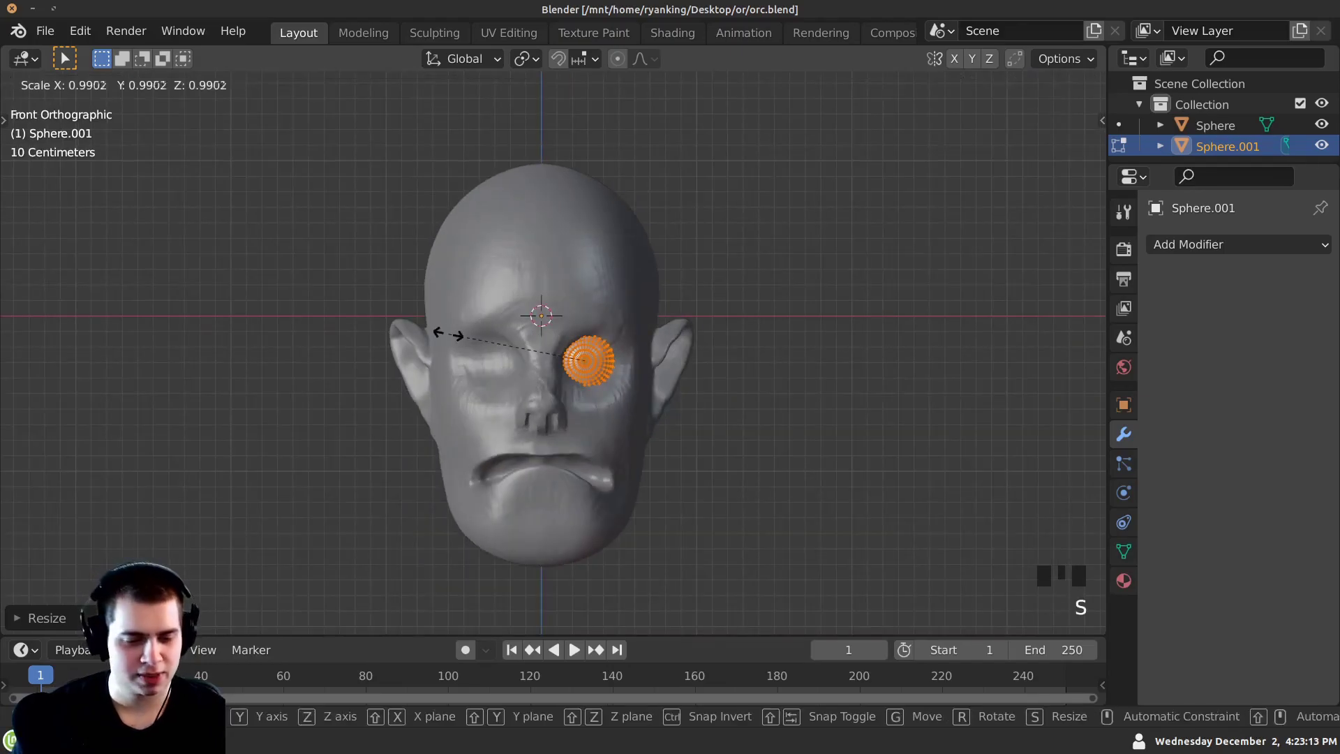
pyautogui.click(466, 335)
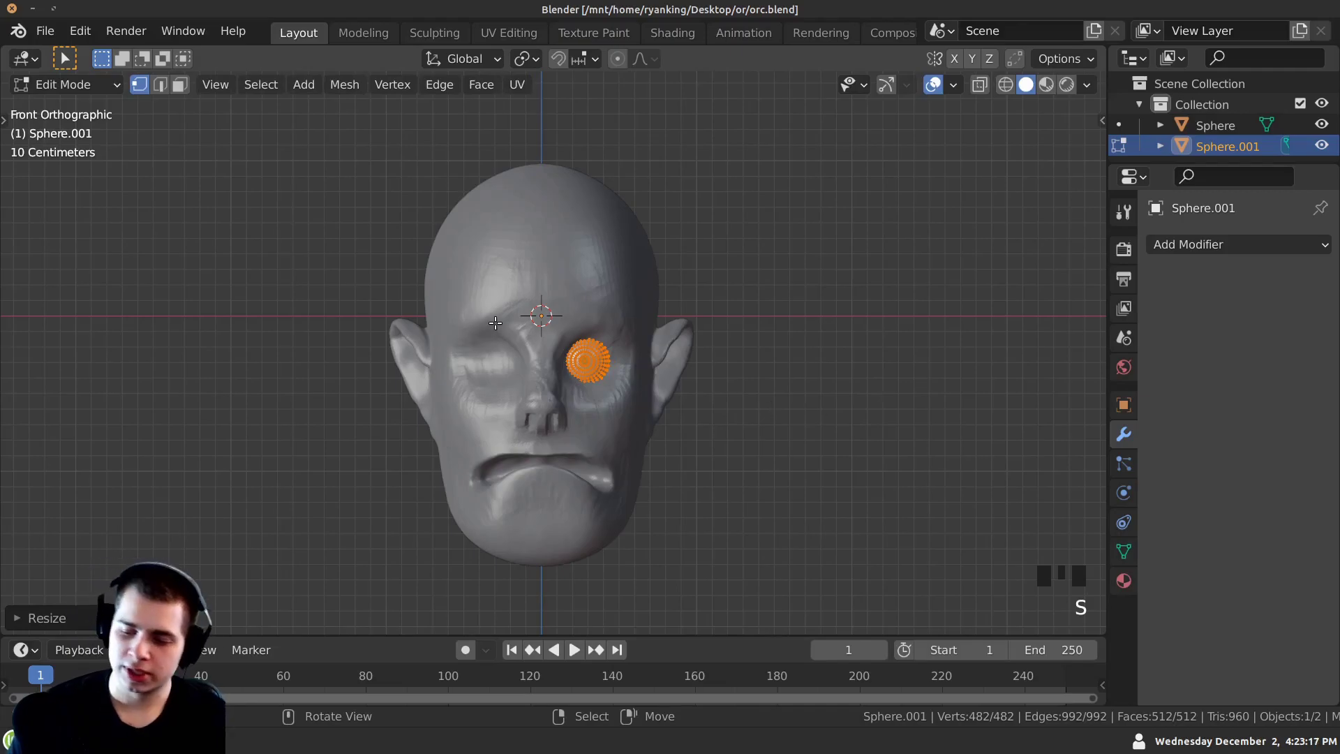
# Add a Mirror modifier on the X axis to the eyeball object and shade it smooth.
pyautogui.press('Tab')
pyautogui.click(1179, 246)
pyautogui.click(1201, 244)
pyautogui.click(1179, 244)
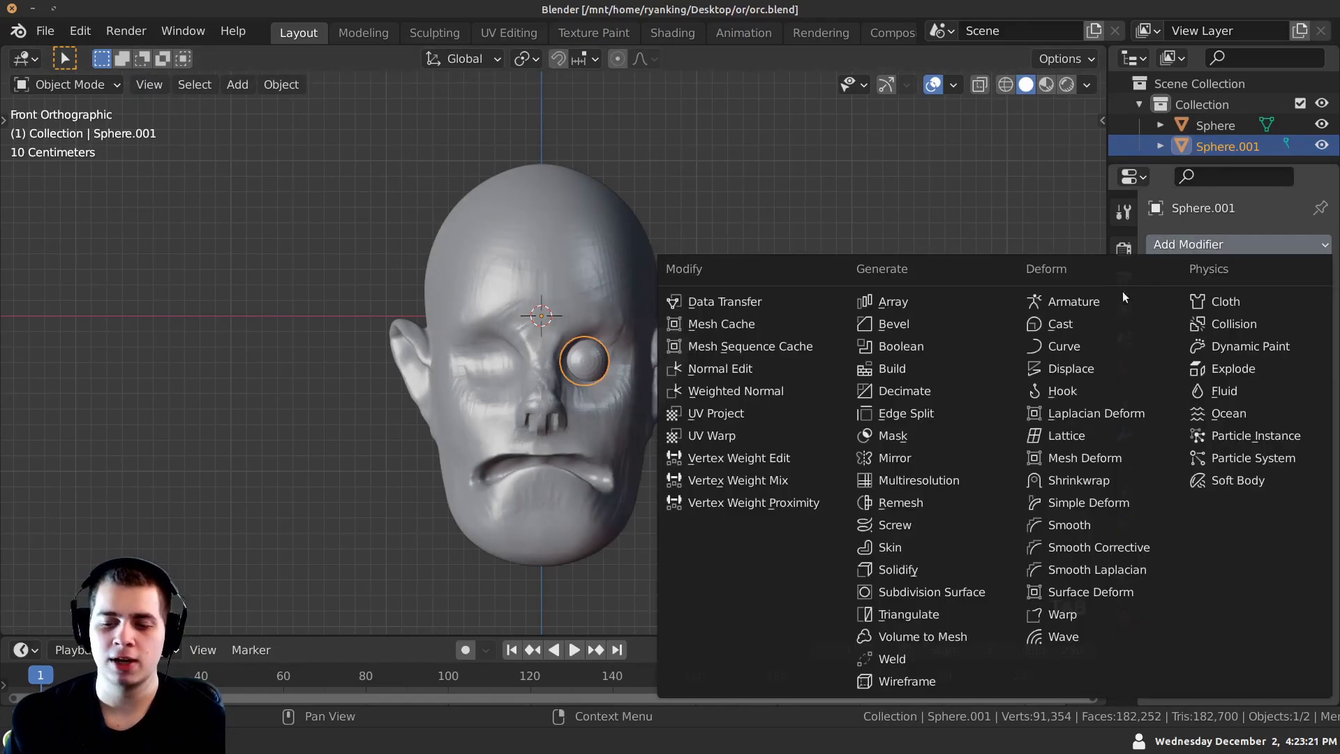
pyautogui.click(872, 446)
pyautogui.moveTo(873, 446); pyautogui.dragTo(290, 360, button='middle')
pyautogui.rightClick(406, 345)
pyautogui.click(406, 345)
# Move the eyeball mesh slightly forward and up in the socket in the right orthographic view.
pyautogui.press('KP_3')
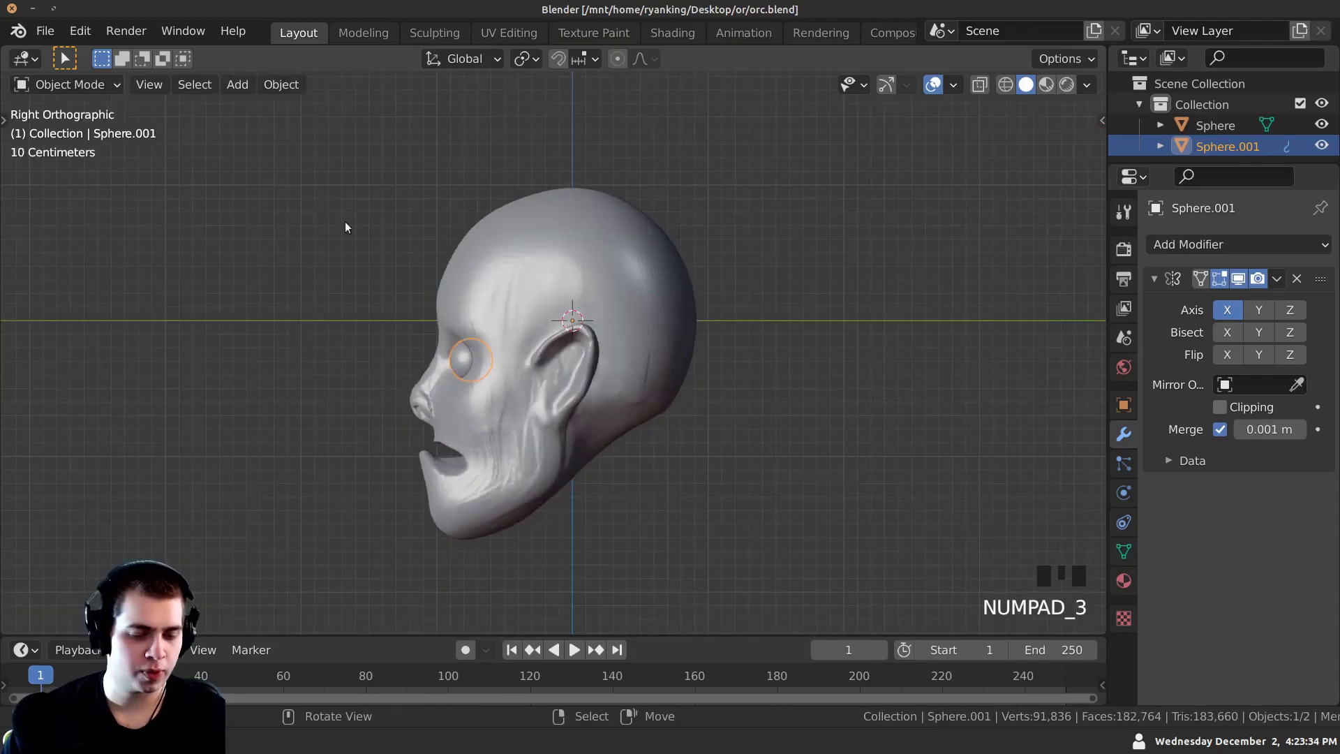
pyautogui.moveTo(414, 339)
pyautogui.keyDown('ctrl'); pyautogui.mouseDown(button='middle')
pyautogui.moveTo(369, 313)
pyautogui.moveTo(342, 346)
pyautogui.moveTo(418, 354)
pyautogui.mouseUp(button='middle'); pyautogui.keyUp('ctrl')
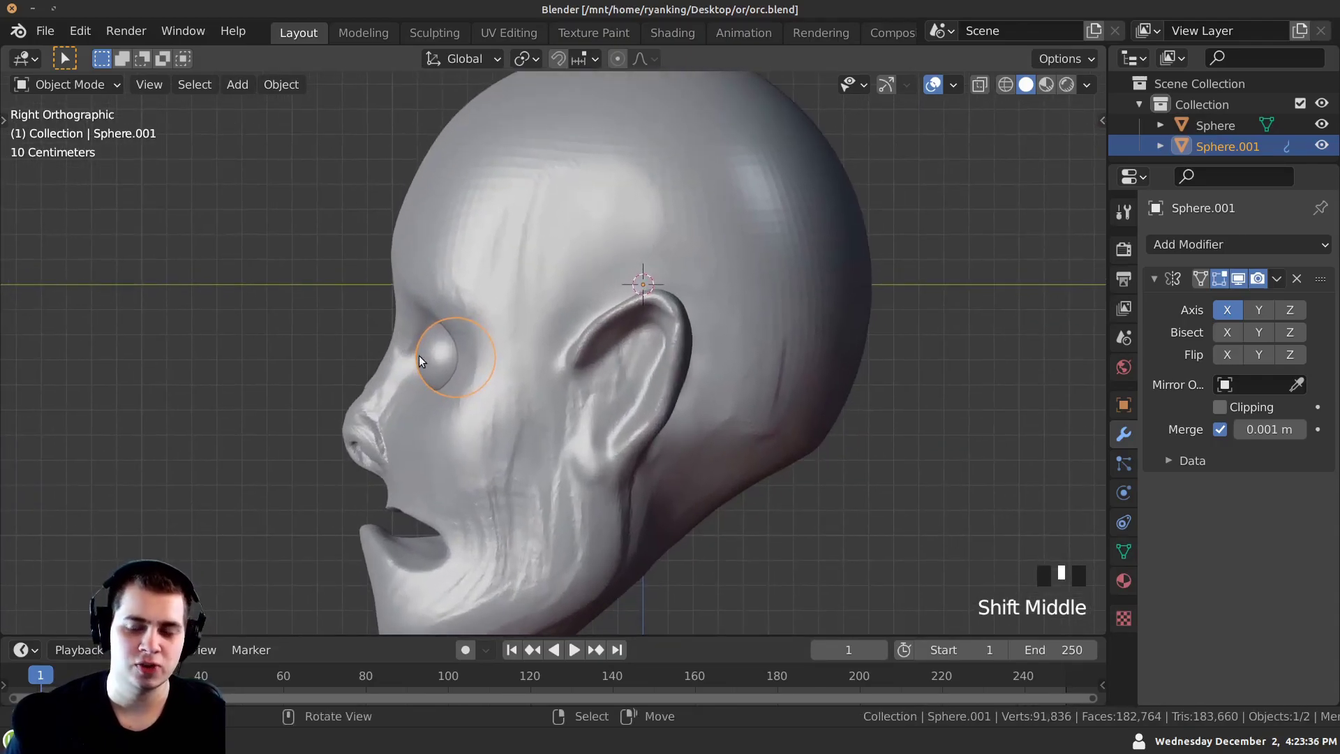
pyautogui.press('Tab')
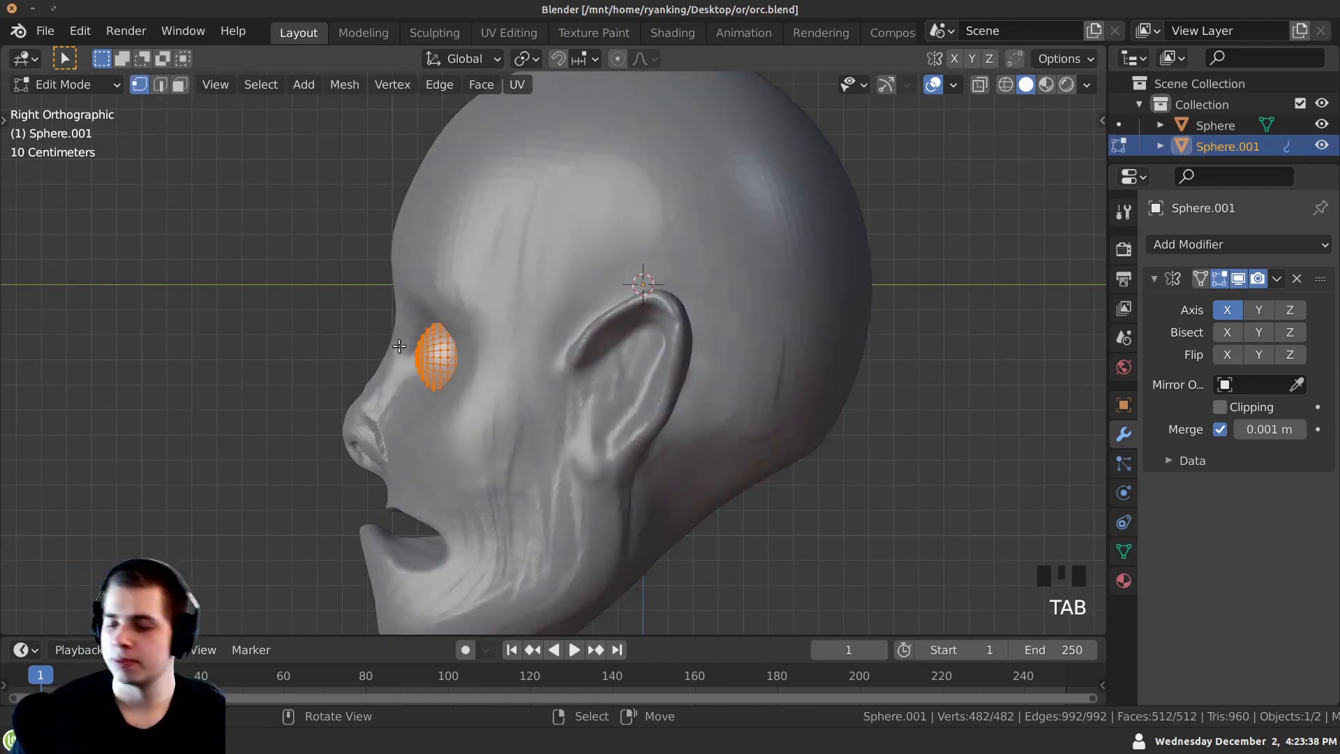
pyautogui.press('g')
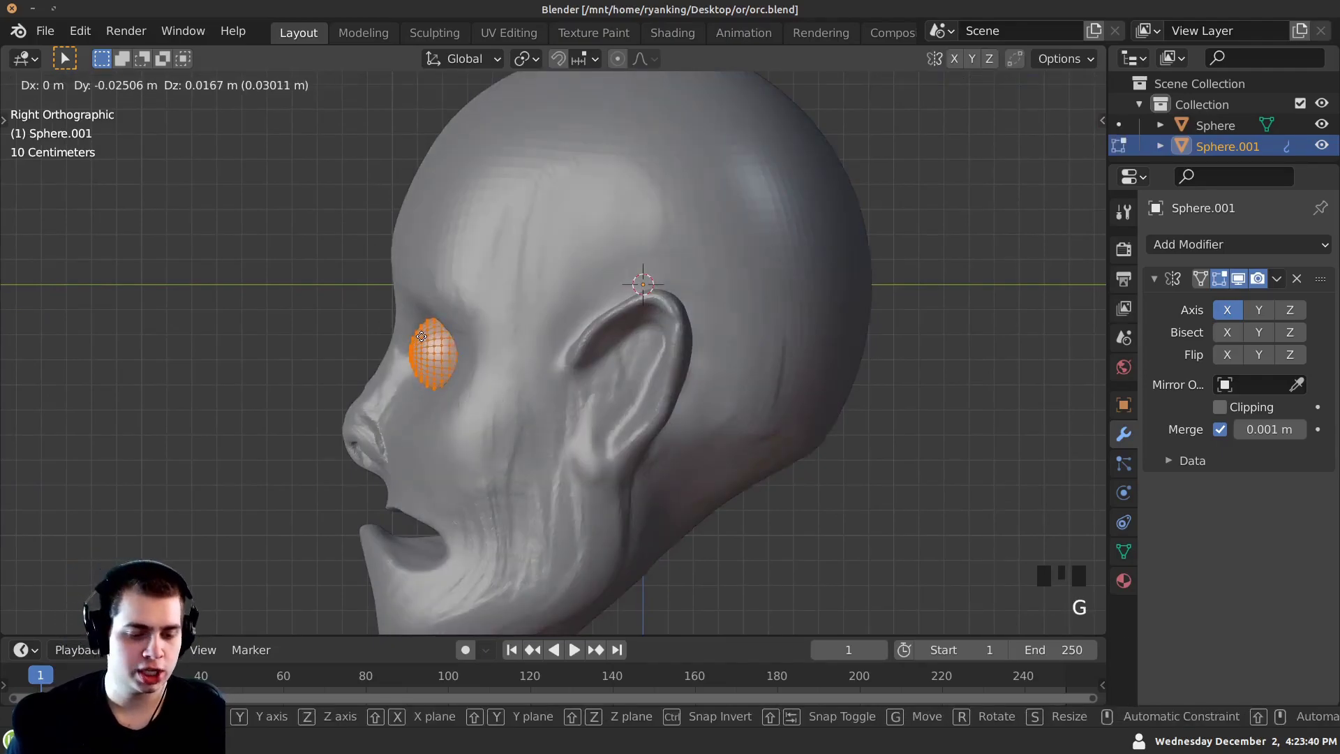
pyautogui.click(419, 336)
pyautogui.press('g')
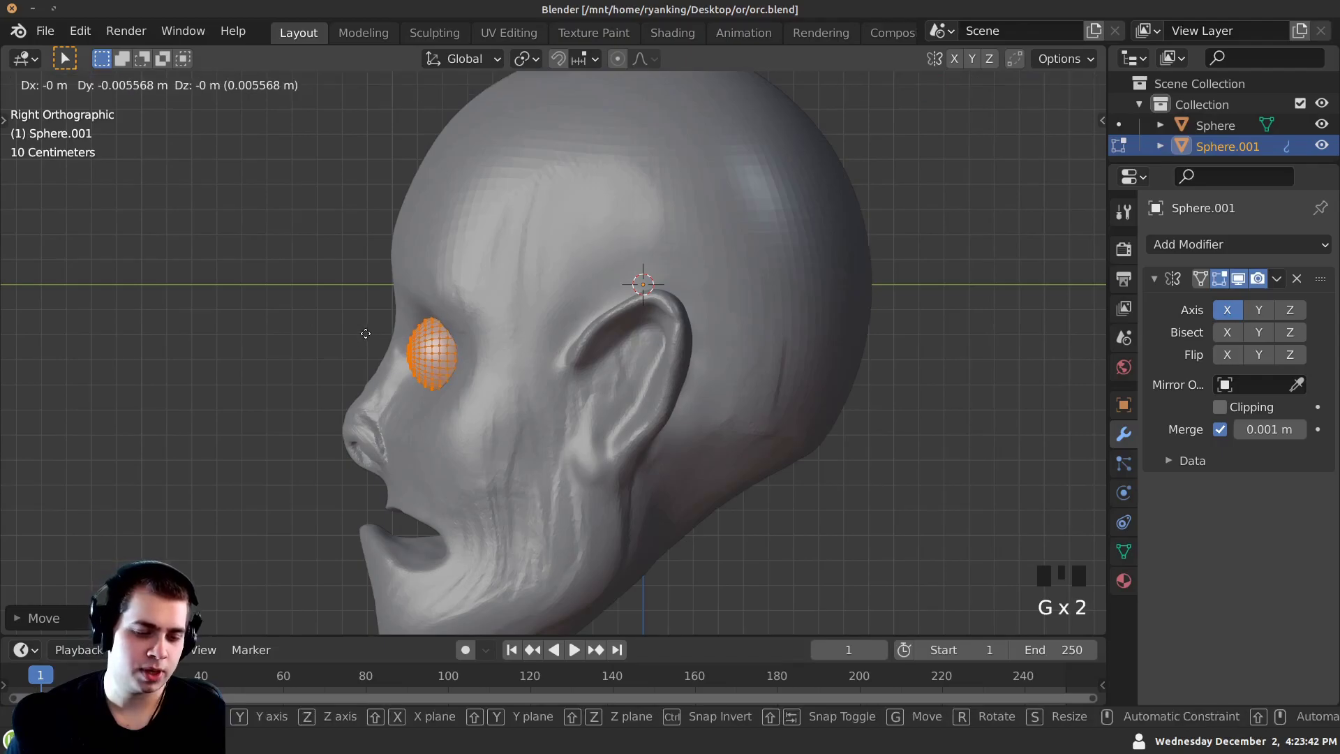
pyautogui.click(365, 332)
# Select the eyeball's two front rings and centre vertex, extrude them inward and scale them to about 0.73.
pyautogui.moveTo(307, 366); pyautogui.dragTo(419, 412, button='middle')
pyautogui.keyDown('ctrl'); pyautogui.moveTo(419, 412); pyautogui.dragTo(513, 363, button='middle'); pyautogui.keyUp('ctrl')
pyautogui.keyDown('shift'); pyautogui.moveTo(513, 363); pyautogui.dragTo(458, 259, button='middle'); pyautogui.keyUp('shift')
pyautogui.keyDown('shift'); pyautogui.moveTo(458, 259); pyautogui.dragTo(481, 282, button='middle'); pyautogui.keyUp('shift')
pyautogui.keyDown('shift'); pyautogui.moveTo(482, 283); pyautogui.dragTo(536, 331, button='middle'); pyautogui.keyUp('shift')
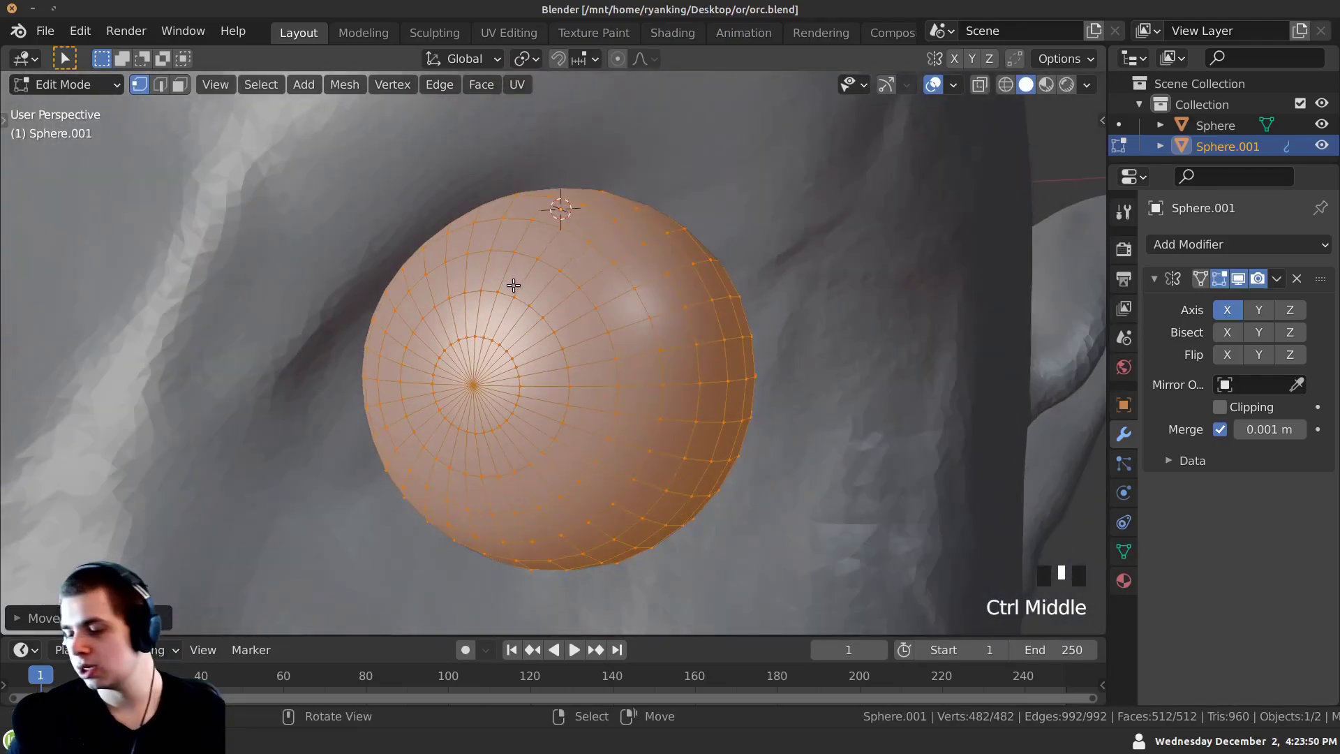
pyautogui.keyDown('alt'); pyautogui.rightClick(541, 316); pyautogui.keyUp('alt')
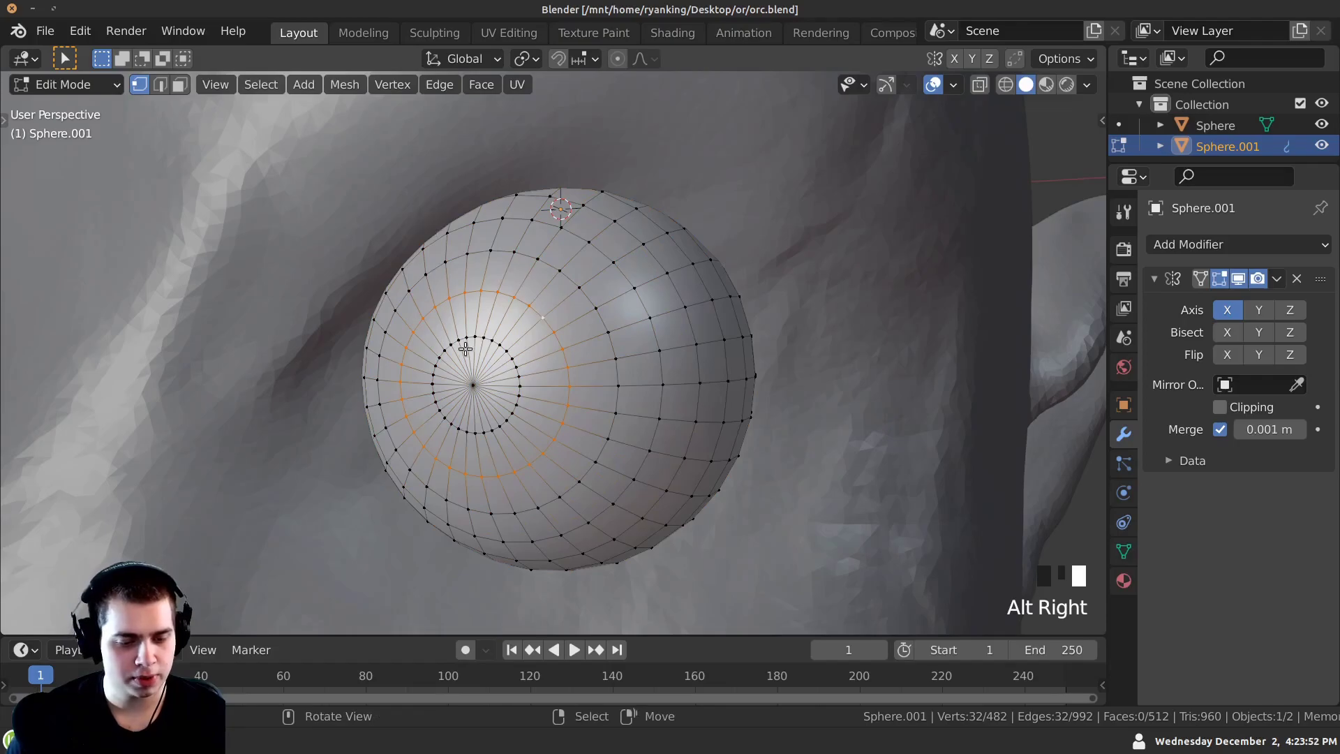
pyautogui.keyDown('alt'); pyautogui.keyDown('shift'); pyautogui.rightClick(504, 348); pyautogui.keyUp('shift'); pyautogui.keyUp('alt')
pyautogui.keyDown('shift'); pyautogui.rightClick(476, 385); pyautogui.keyUp('shift')
pyautogui.moveTo(467, 380); pyautogui.dragTo(423, 358, button='middle')
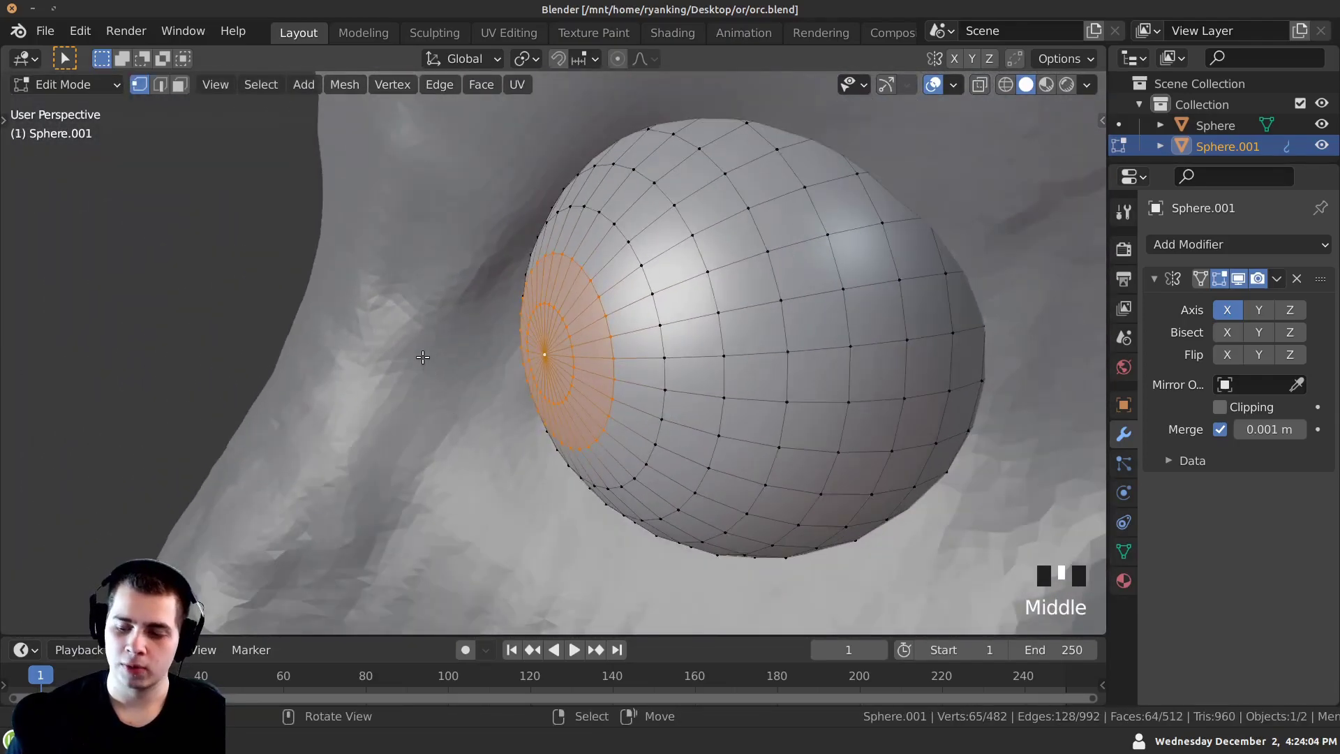
pyautogui.press('e')
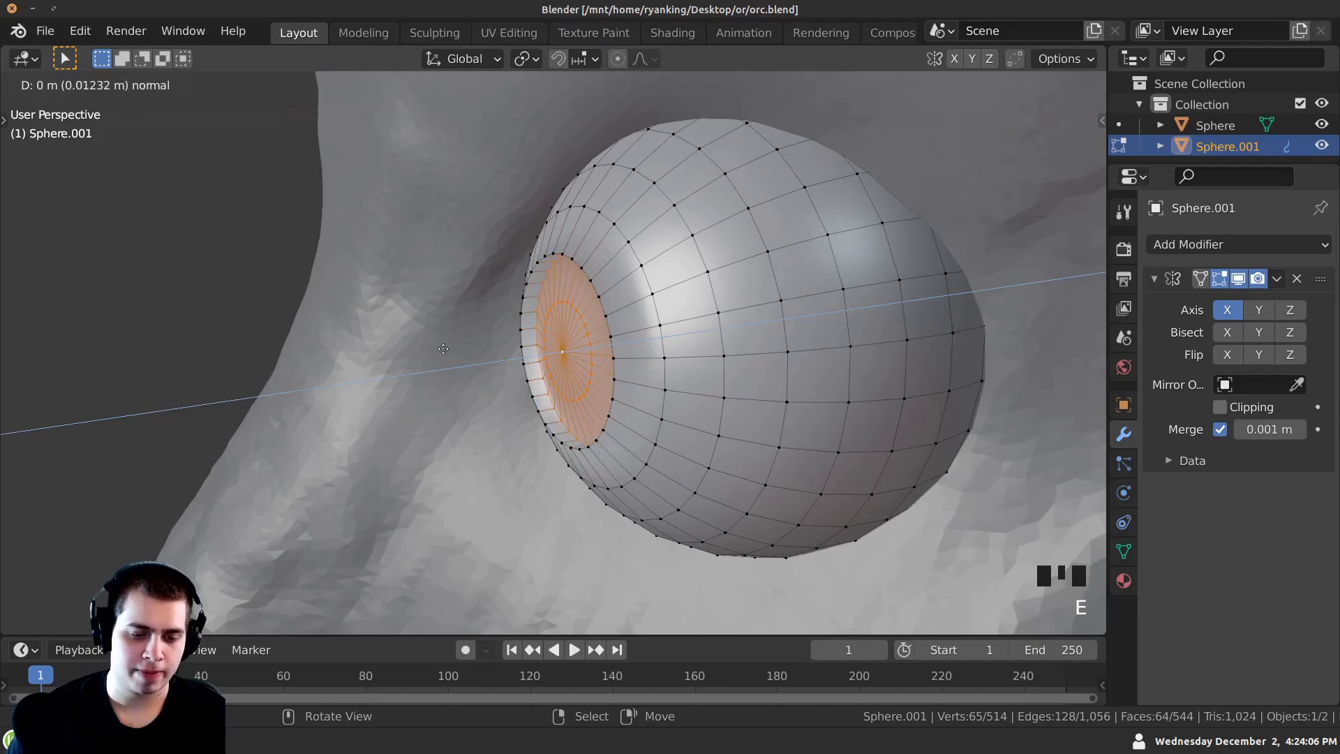
pyautogui.click(447, 349)
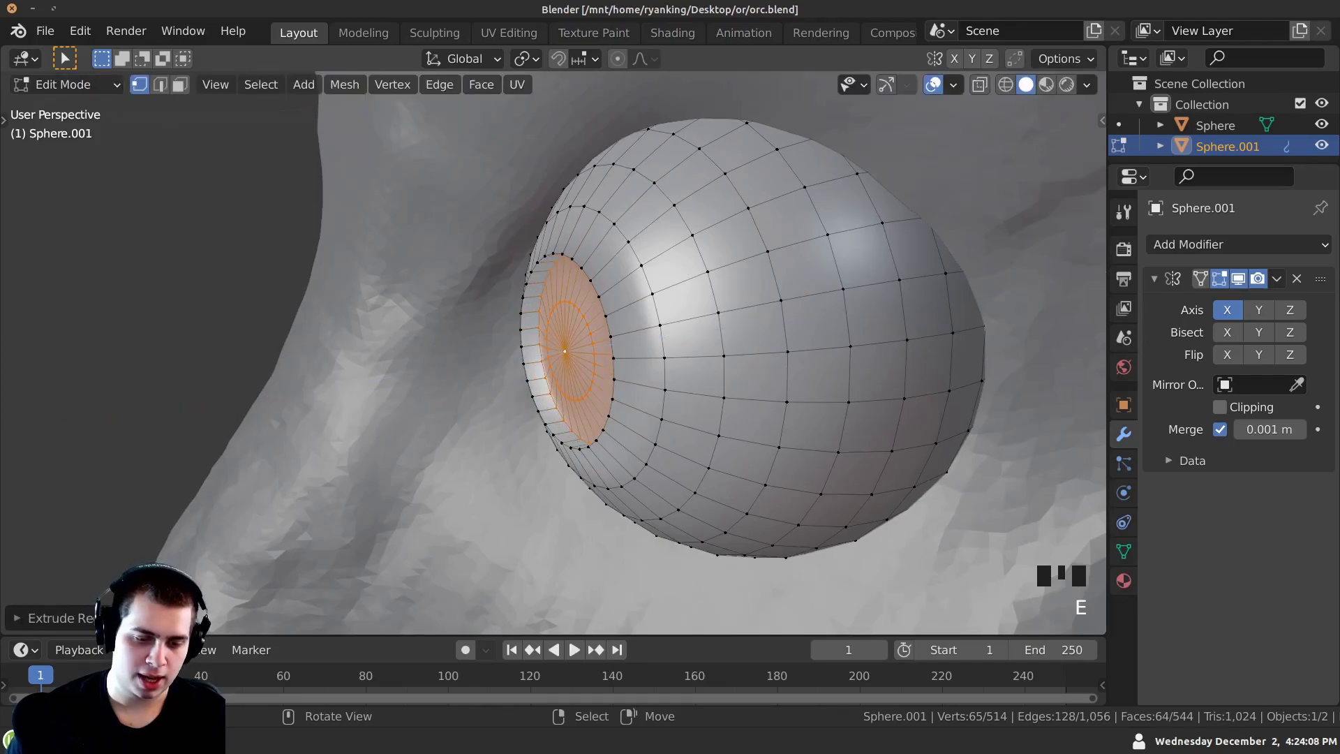
pyautogui.press('s')
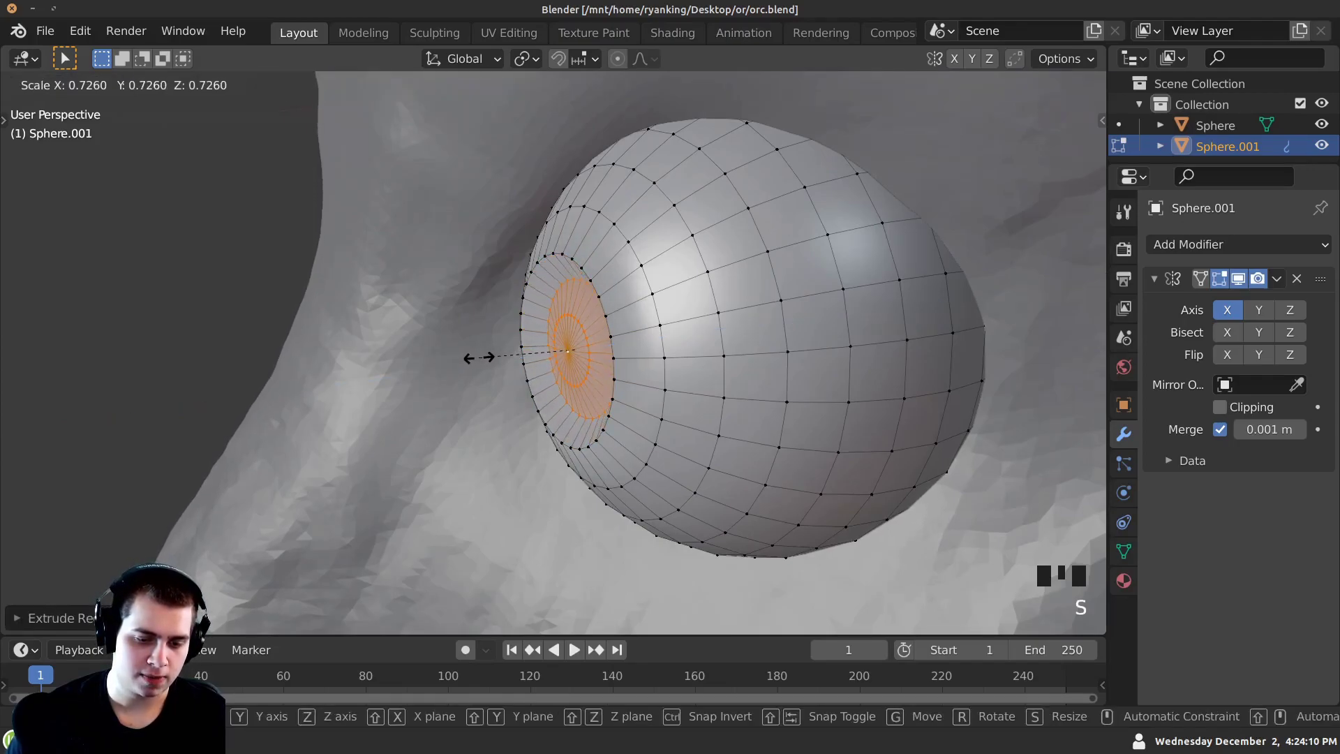
pyautogui.click(478, 357)
# Push the innermost front ring and centre vertex about 0.01 m deeper along Y and check the eye in Object Mode.
pyautogui.moveTo(478, 357); pyautogui.dragTo(640, 318, button='middle')
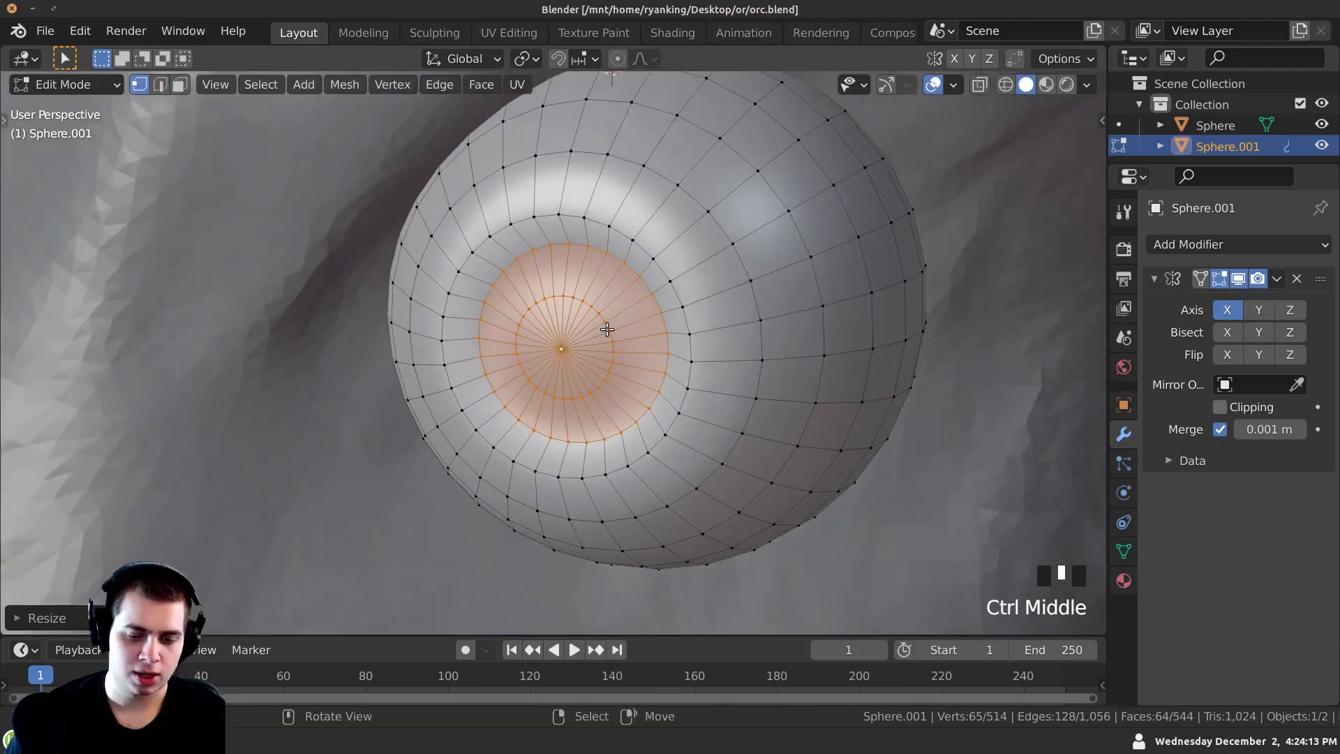
pyautogui.keyDown('alt'); pyautogui.rightClick(610, 329); pyautogui.keyUp('alt')
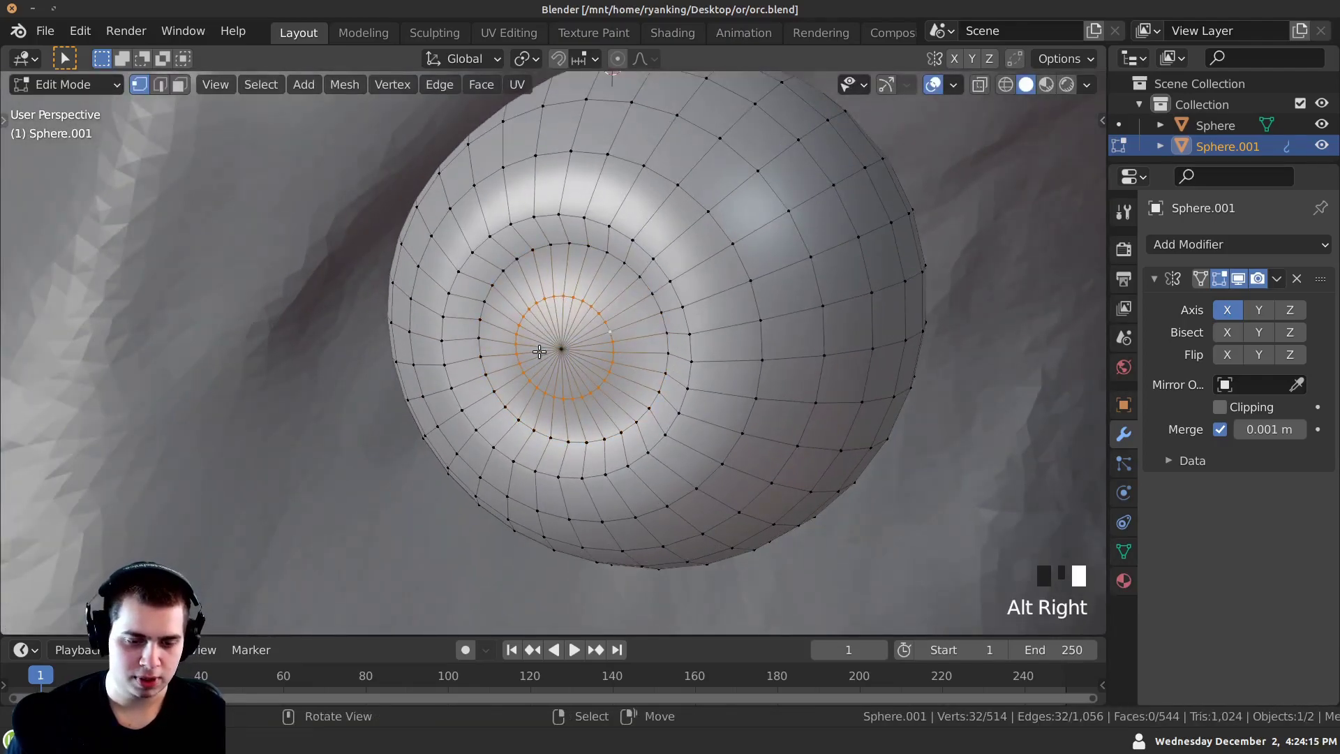
pyautogui.moveTo(545, 347); pyautogui.dragTo(426, 334, button='middle')
pyautogui.press('g')
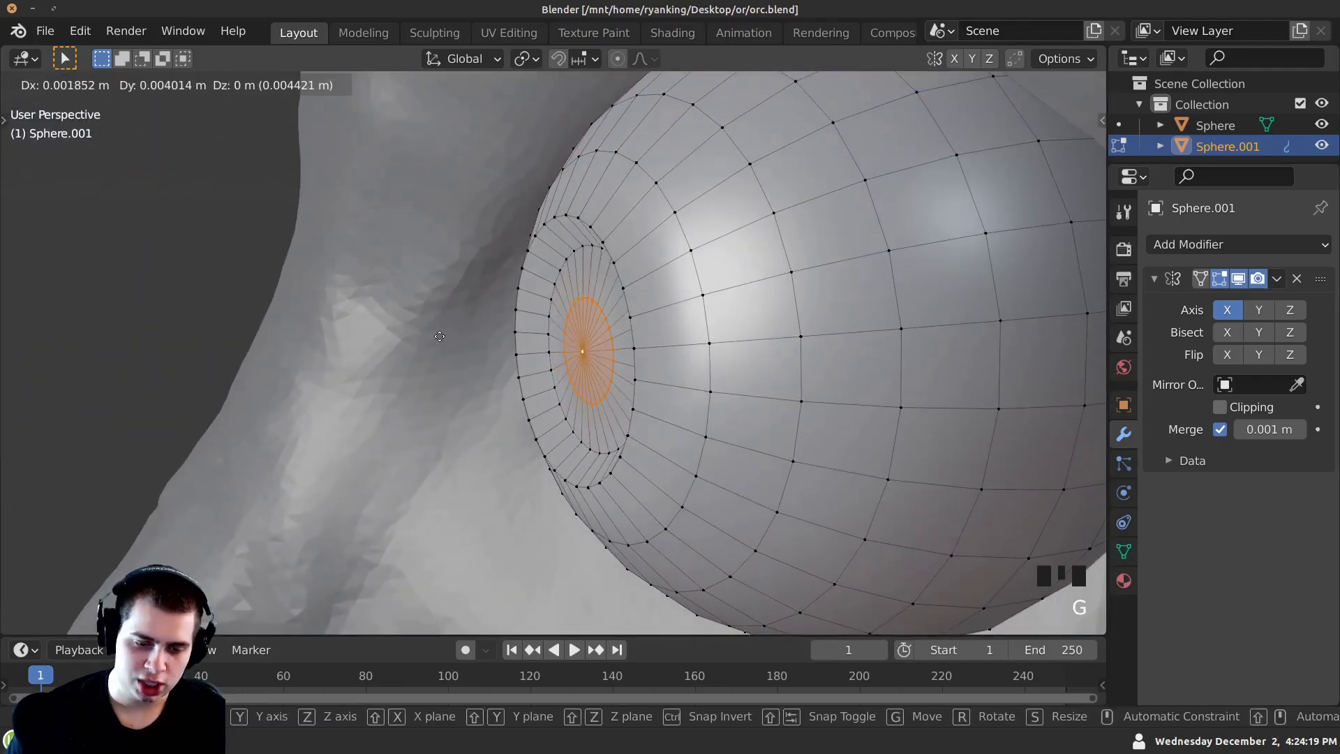
pyautogui.press('x')
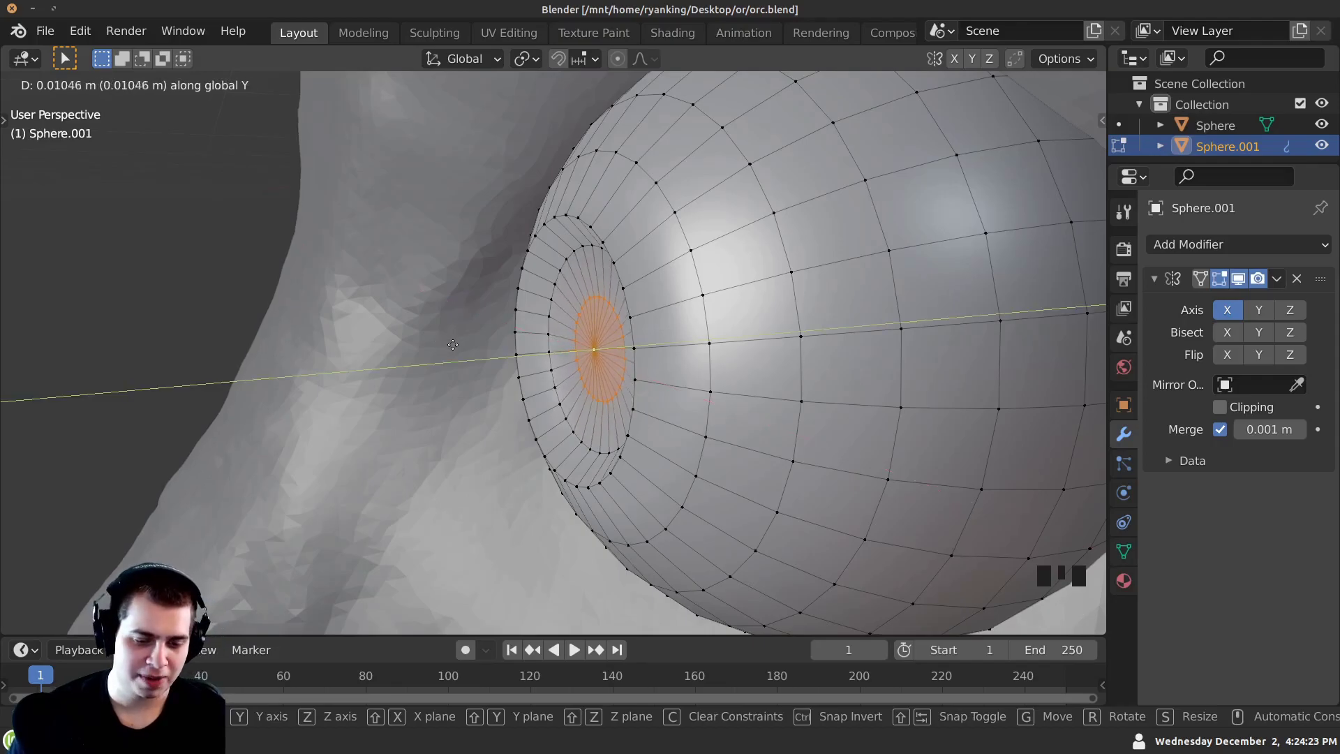
pyautogui.click(450, 346)
pyautogui.press('Tab')
pyautogui.keyDown('ctrl'); pyautogui.moveTo(450, 346); pyautogui.dragTo(461, 440, button='middle'); pyautogui.keyUp('ctrl')
pyautogui.keyDown('ctrl'); pyautogui.moveTo(567, 388); pyautogui.dragTo(484, 297, button='middle'); pyautogui.keyUp('ctrl')
pyautogui.press('Tab')
pyautogui.hotkey('ctrl', 'r')
pyautogui.click(580, 173)
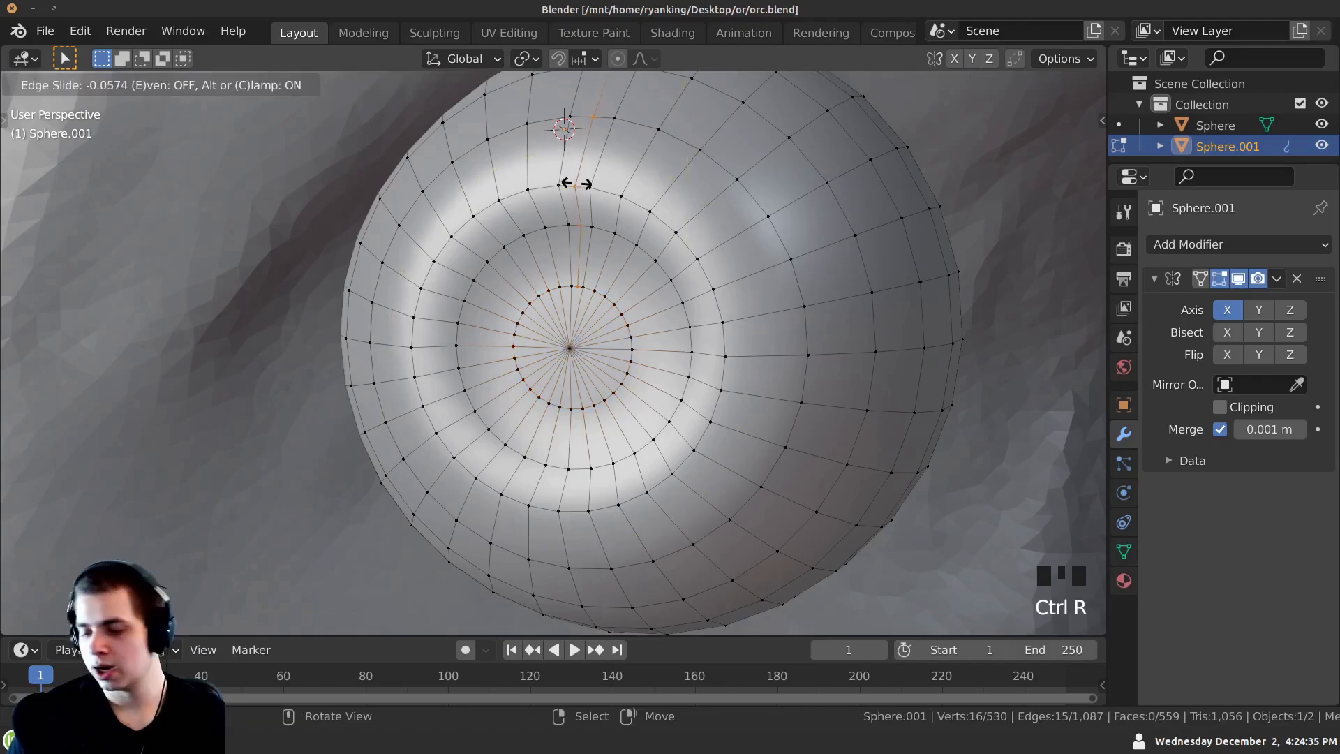
pyautogui.click(576, 184)
# Add two edge loops tight against the outer and inner sides of the iris recess rim, then return to Object Mode.
pyautogui.hotkey('ctrl', 'r')
pyautogui.click(573, 166)
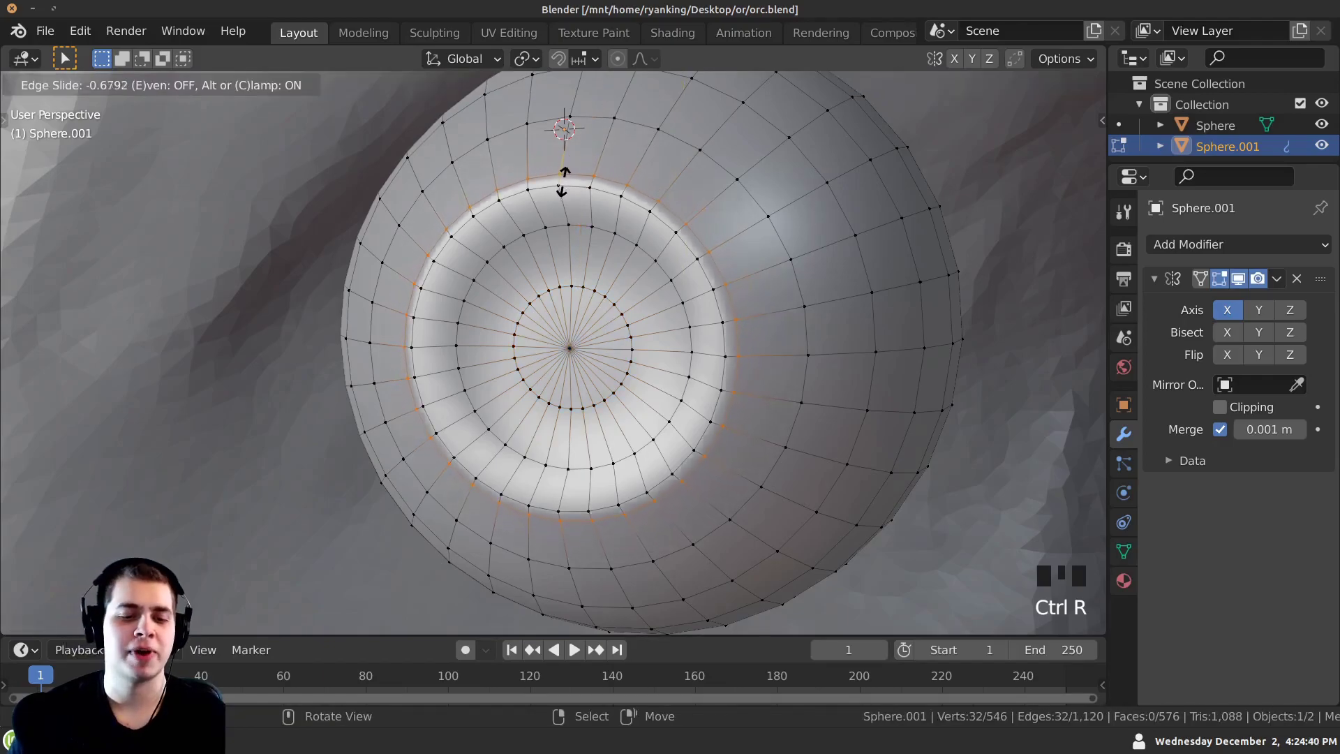
pyautogui.click(561, 184)
pyautogui.hotkey('ctrl', 'r')
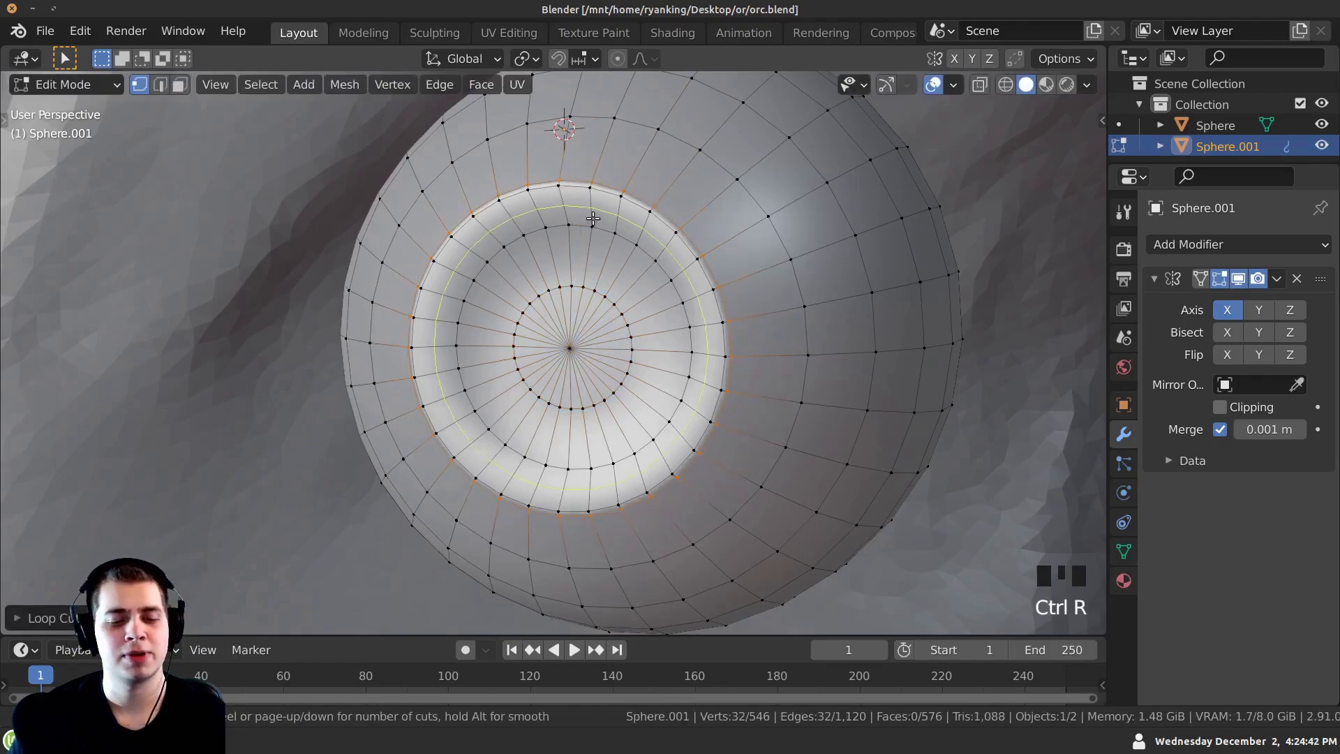
pyautogui.click(593, 220)
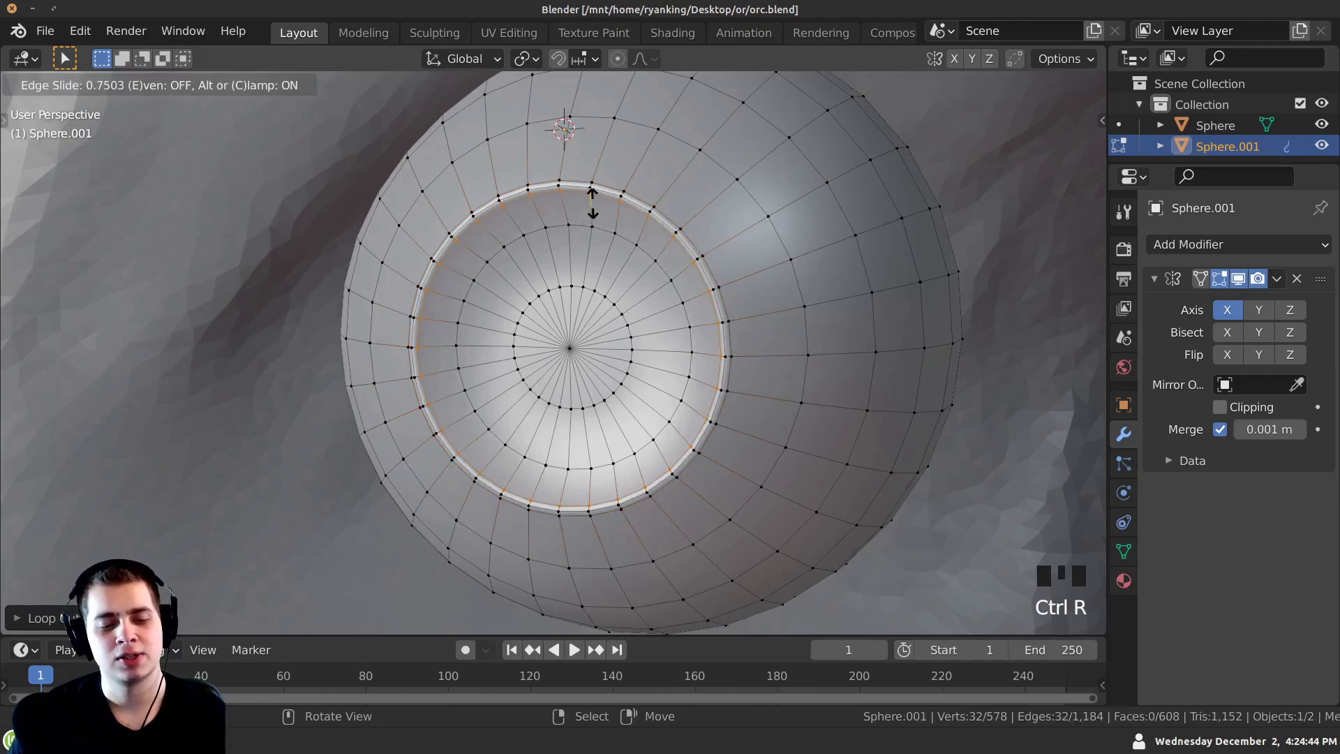
pyautogui.click(594, 207)
pyautogui.moveTo(494, 203); pyautogui.dragTo(513, 254, button='middle')
pyautogui.press('Tab')
# Select the head mesh and switch to the Sculpting workspace with the whole face in view.
pyautogui.keyDown('ctrl'); pyautogui.moveTo(597, 208); pyautogui.dragTo(508, 446, button='middle'); pyautogui.keyUp('ctrl')
pyautogui.rightClick(543, 392)
pyautogui.press('KP_Decimal')
pyautogui.keyDown('shift'); pyautogui.moveTo(508, 447); pyautogui.dragTo(537, 486, button='middle'); pyautogui.keyUp('shift')
pyautogui.keyDown('ctrl'); pyautogui.moveTo(536, 486); pyautogui.dragTo(541, 479, button='middle'); pyautogui.keyUp('ctrl')
pyautogui.keyDown('ctrl'); pyautogui.moveTo(526, 375); pyautogui.dragTo(227, 70, button='middle'); pyautogui.keyUp('ctrl')
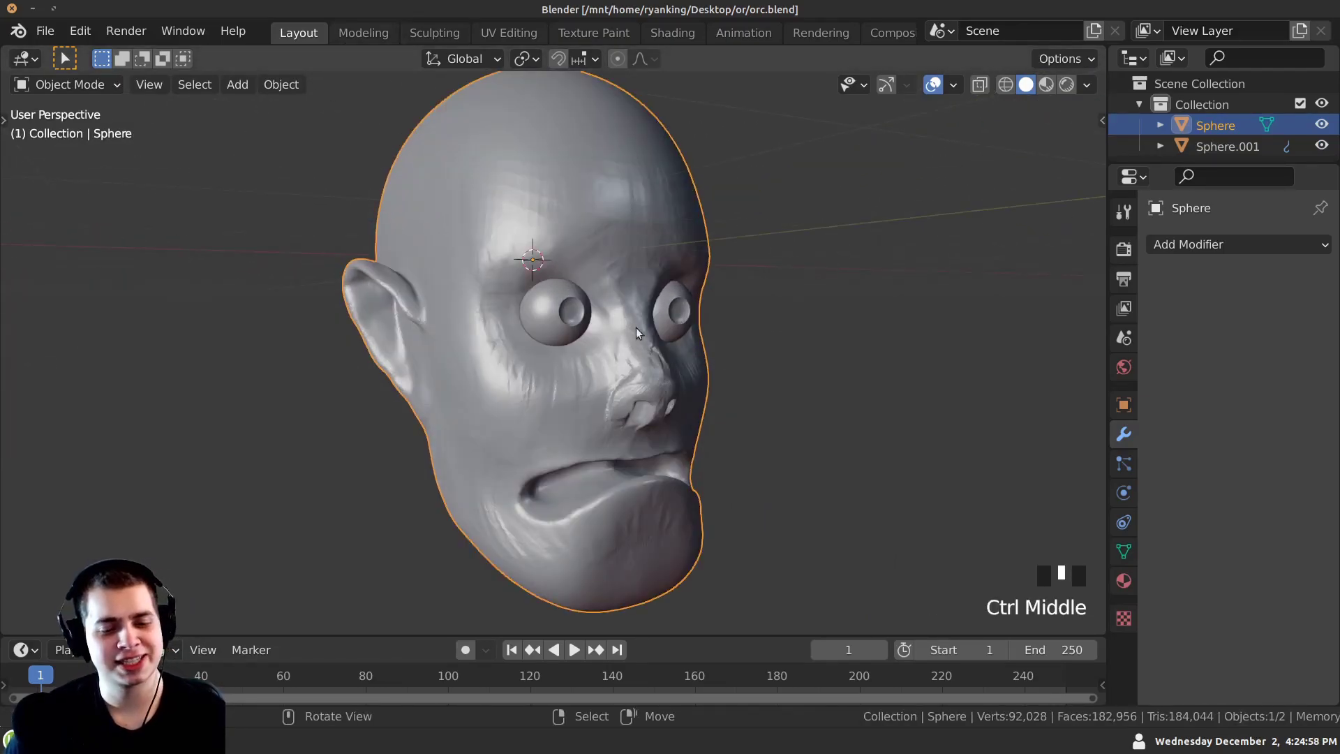
pyautogui.keyDown('ctrl'); pyautogui.moveTo(658, 331); pyautogui.dragTo(591, 296, button='middle'); pyautogui.keyUp('ctrl')
pyautogui.click(435, 33)
pyautogui.moveTo(554, 224)
pyautogui.keyDown('shift'); pyautogui.mouseDown(button='middle')
pyautogui.moveTo(533, 412)
pyautogui.moveTo(548, 430)
pyautogui.mouseUp(button='middle'); pyautogui.keyUp('shift')
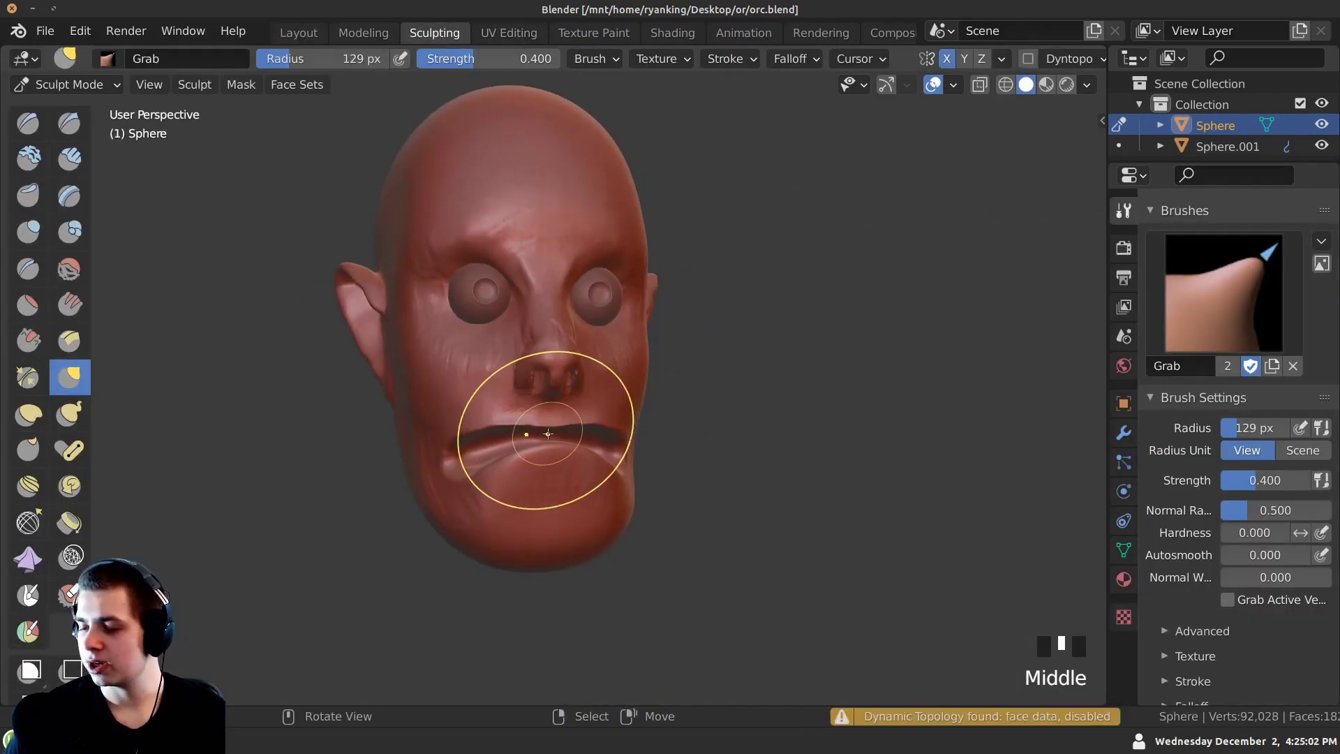
# Nudge the lower lip near the mouth corner upward and the mouth corner outward with the Grab brush.
pyautogui.press('g')
pyautogui.moveTo(563, 448)
pyautogui.keyDown('ctrl'); pyautogui.mouseDown(button='middle')
pyautogui.moveTo(553, 389)
pyautogui.moveTo(551, 434)
pyautogui.moveTo(574, 446)
pyautogui.mouseUp(button='middle'); pyautogui.keyUp('ctrl')
pyautogui.moveTo(466, 462); pyautogui.dragTo(468, 453)
pyautogui.moveTo(466, 457); pyautogui.dragTo(470, 447)
pyautogui.moveTo(473, 432)
pyautogui.mouseDown(button='middle')
pyautogui.moveTo(520, 424)
pyautogui.moveTo(444, 432)
pyautogui.mouseUp(button='middle')
pyautogui.moveTo(444, 434); pyautogui.dragTo(427, 428)
pyautogui.moveTo(401, 434); pyautogui.dragTo(441, 438, button='middle')
pyautogui.moveTo(441, 438)
pyautogui.mouseDown()
pyautogui.moveTo(479, 442)
pyautogui.moveTo(525, 482)
pyautogui.mouseUp()
# Pull the front of the lower lip up and back toward the face, then adjust the mouth side with the Grab brush.
pyautogui.moveTo(525, 482)
pyautogui.mouseDown(button='middle')
pyautogui.moveTo(544, 498)
pyautogui.moveTo(593, 464)
pyautogui.moveTo(634, 493)
pyautogui.mouseUp(button='middle')
pyautogui.keyDown('ctrl'); pyautogui.moveTo(634, 493); pyautogui.dragTo(634, 485, button='middle'); pyautogui.keyUp('ctrl')
pyautogui.moveTo(634, 482); pyautogui.dragTo(628, 476)
pyautogui.moveTo(633, 475); pyautogui.dragTo(627, 469)
pyautogui.moveTo(629, 469); pyautogui.dragTo(624, 461)
pyautogui.moveTo(627, 464); pyautogui.dragTo(619, 458)
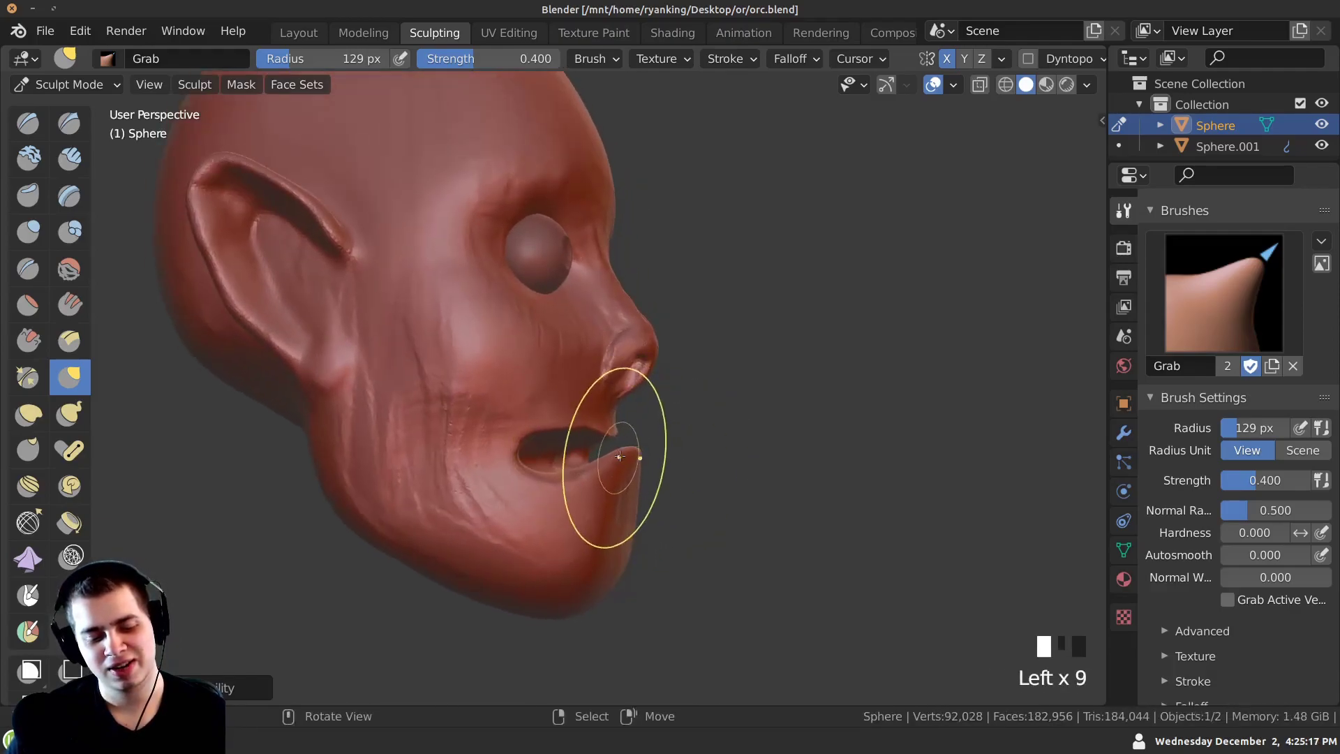
pyautogui.moveTo(590, 484); pyautogui.dragTo(472, 452, button='middle')
pyautogui.moveTo(472, 452); pyautogui.dragTo(431, 443)
pyautogui.moveTo(431, 442)
pyautogui.mouseDown(button='middle')
pyautogui.moveTo(416, 451)
pyautogui.moveTo(492, 507)
pyautogui.moveTo(517, 391)
pyautogui.mouseUp(button='middle')
pyautogui.keyDown('ctrl'); pyautogui.moveTo(517, 391); pyautogui.dragTo(524, 365, button='middle'); pyautogui.keyUp('ctrl')
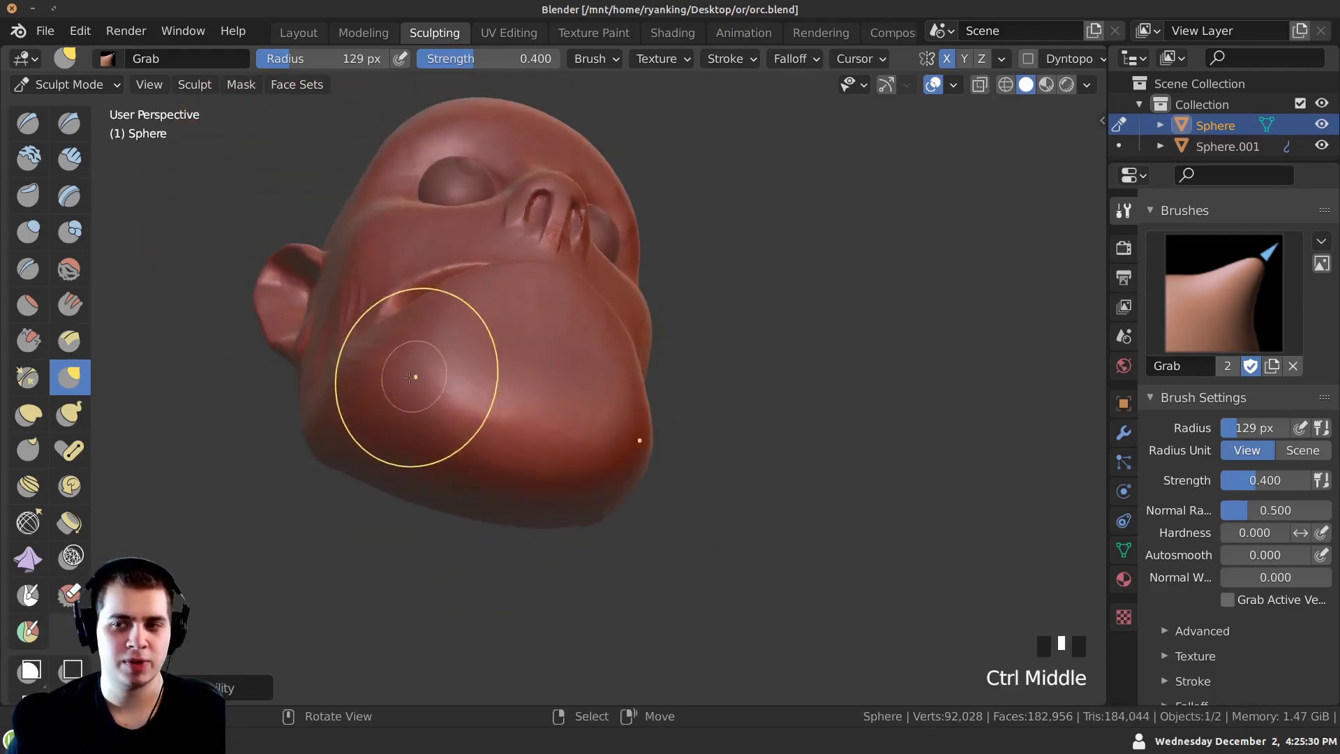
# Choose the Clay Strips brush and enable Dyntopo for the head sculpt.
pyautogui.moveTo(425, 355); pyautogui.dragTo(425, 368, button='middle')
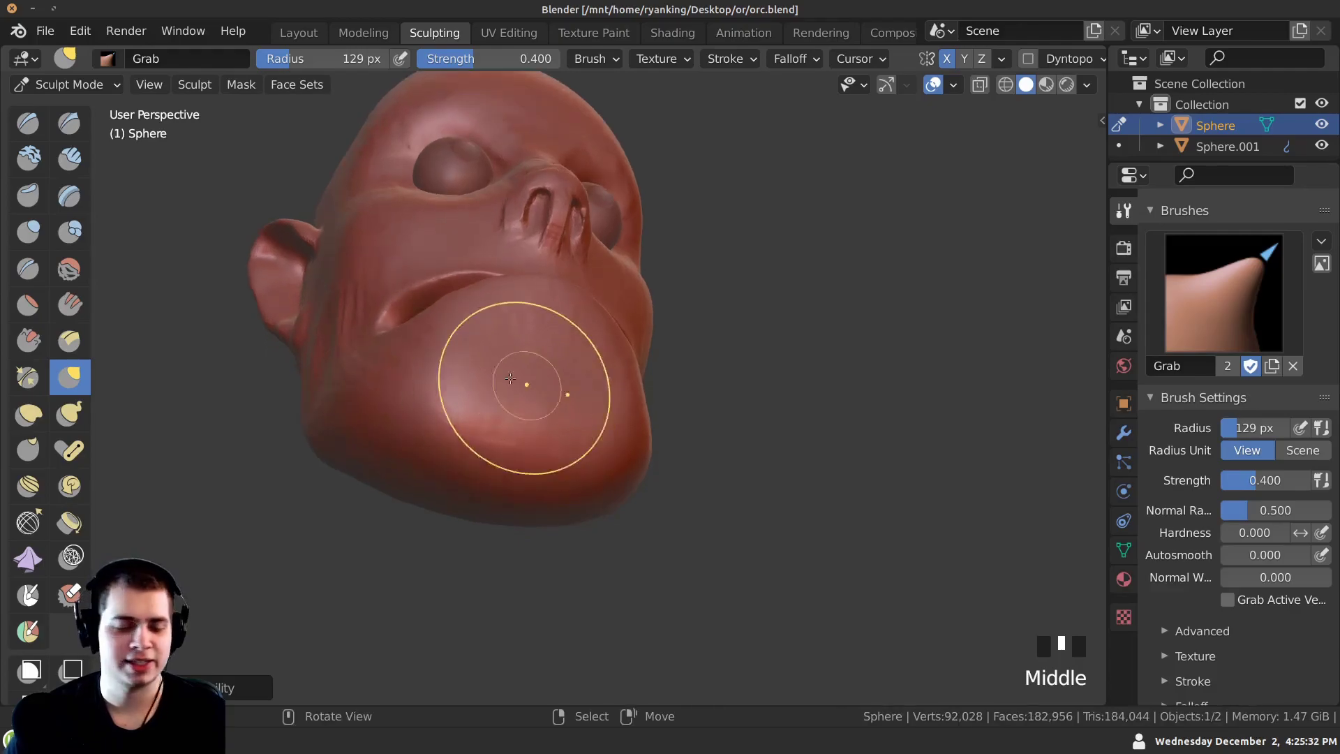
pyautogui.moveTo(576, 443); pyautogui.dragTo(604, 513, button='middle')
pyautogui.keyDown('ctrl'); pyautogui.moveTo(604, 514); pyautogui.dragTo(474, 492, button='middle'); pyautogui.keyUp('ctrl')
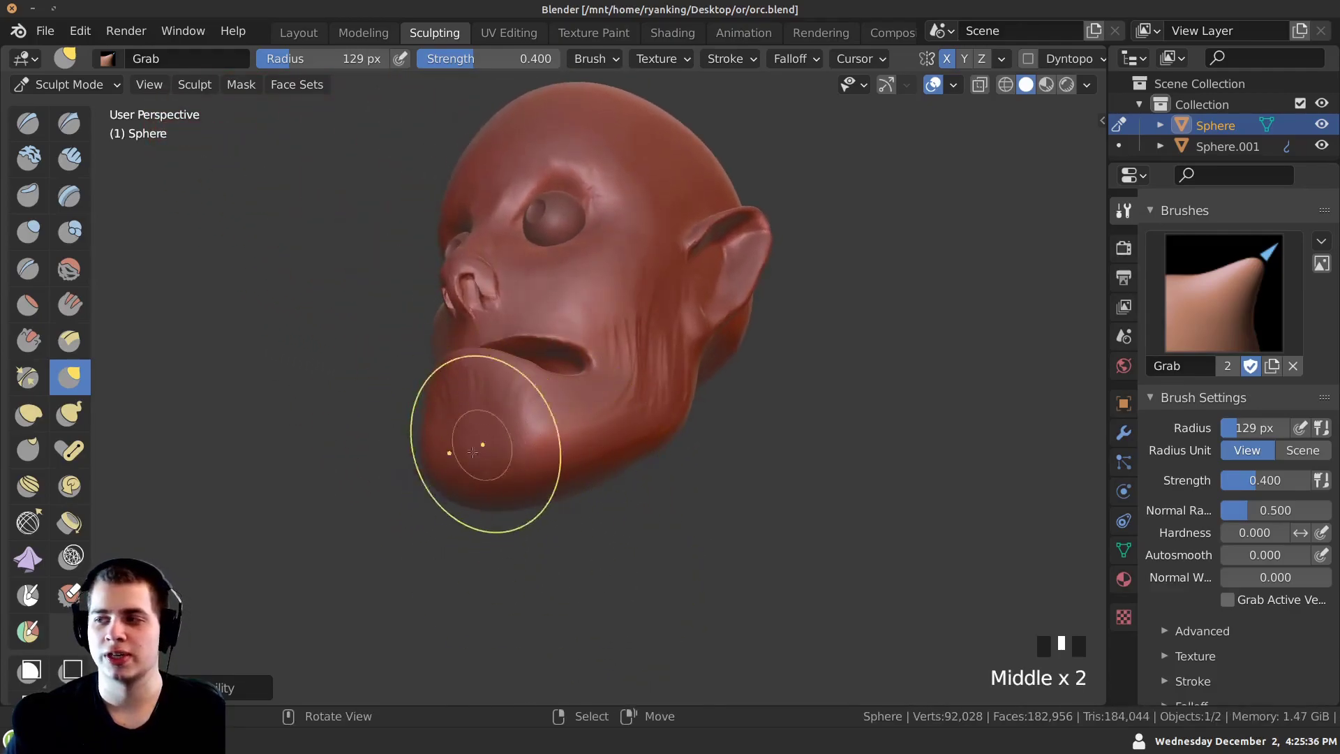
pyautogui.click(69, 159)
pyautogui.moveTo(479, 405); pyautogui.dragTo(987, 652, button='middle')
pyautogui.scroll(-8, 1189, 349)
pyautogui.scroll(1, 1189, 349)
pyautogui.moveTo(527, 357); pyautogui.dragTo(768, 359, button='middle')
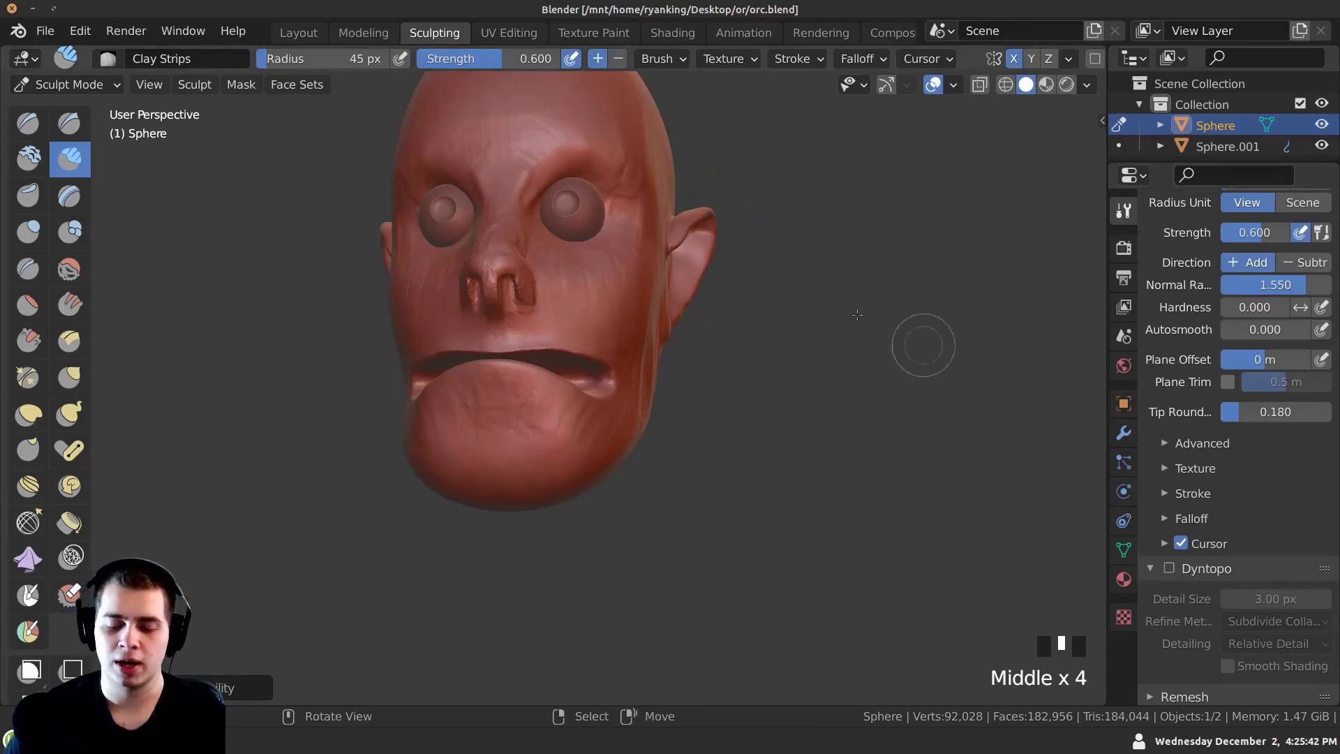
pyautogui.scroll(-2, 1255, 542)
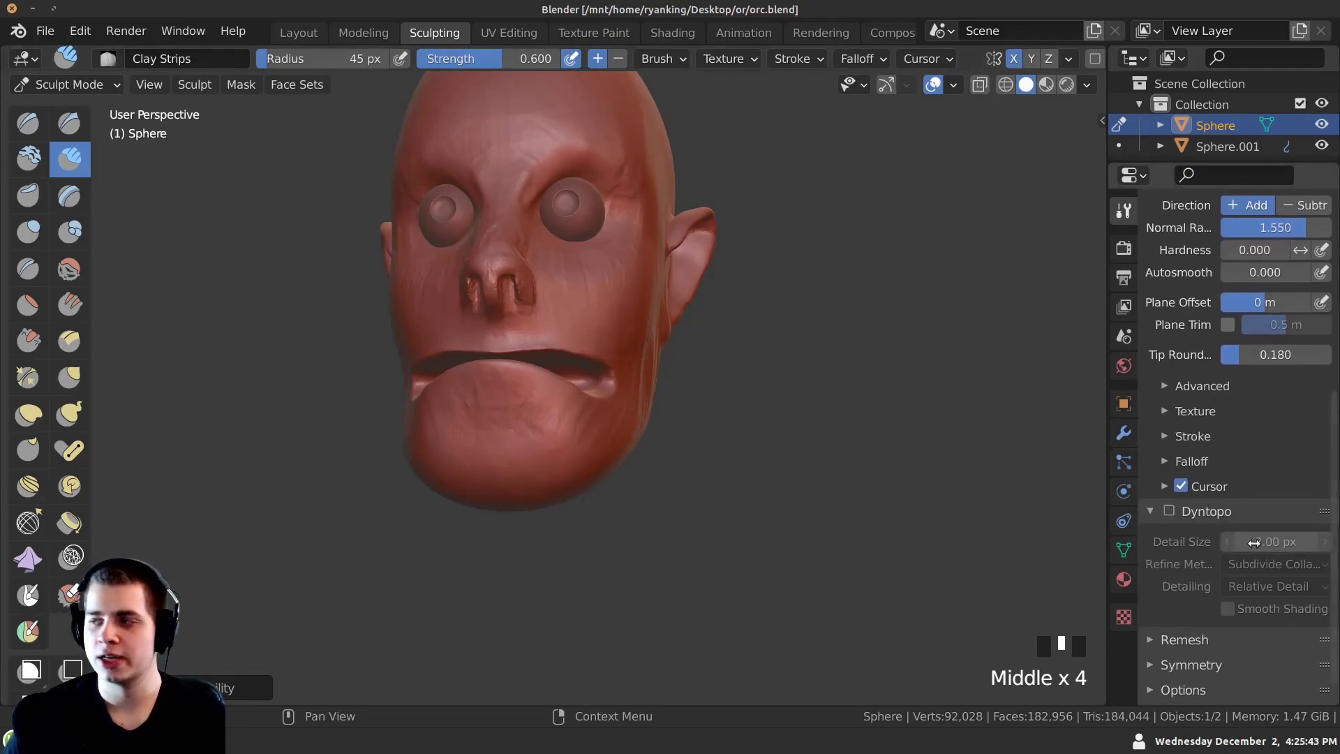
pyautogui.click(1168, 513)
pyautogui.click(1168, 515)
# Build up clay on the chin and carve a shallow cleft down its centre with Clay Strips.
pyautogui.moveTo(601, 391)
pyautogui.mouseDown(button='middle')
pyautogui.moveTo(637, 339)
pyautogui.moveTo(632, 293)
pyautogui.mouseUp(button='middle')
pyautogui.moveTo(482, 415); pyautogui.dragTo(508, 446)
pyautogui.moveTo(509, 447); pyautogui.dragTo(503, 470, button='middle')
pyautogui.moveTo(440, 437); pyautogui.dragTo(528, 434)
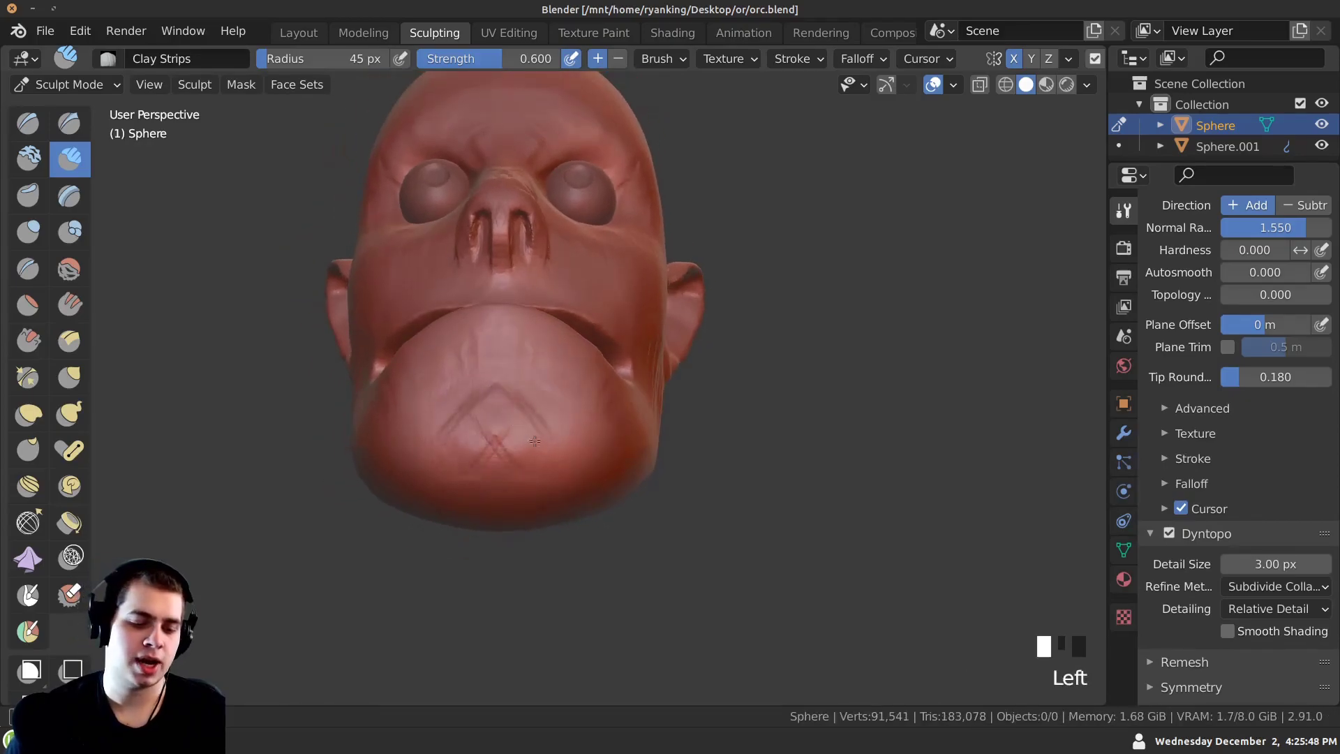
pyautogui.keyDown('ctrl'); pyautogui.moveTo(533, 469); pyautogui.dragTo(517, 461, button='middle'); pyautogui.keyUp('ctrl')
pyautogui.moveTo(516, 458)
pyautogui.keyDown('ctrl'); pyautogui.mouseDown()
pyautogui.moveTo(482, 451)
pyautogui.moveTo(494, 461)
pyautogui.mouseUp(); pyautogui.keyUp('ctrl')
pyautogui.keyDown('ctrl'); pyautogui.moveTo(559, 439); pyautogui.dragTo(567, 464, button='middle'); pyautogui.keyUp('ctrl')
pyautogui.moveTo(550, 439)
pyautogui.mouseDown()
pyautogui.moveTo(575, 434)
pyautogui.moveTo(523, 488)
pyautogui.moveTo(544, 410)
pyautogui.moveTo(521, 395)
pyautogui.mouseUp()
# Carve a hollow below the ear along the back of the jaw with subtractive Clay Strips strokes.
pyautogui.moveTo(520, 394)
pyautogui.keyDown('ctrl'); pyautogui.mouseDown(button='middle')
pyautogui.moveTo(484, 427)
pyautogui.moveTo(549, 266)
pyautogui.mouseUp(button='middle'); pyautogui.keyUp('ctrl')
pyautogui.moveTo(621, 332)
pyautogui.keyDown('ctrl'); pyautogui.mouseDown()
pyautogui.moveTo(599, 279)
pyautogui.moveTo(607, 379)
pyautogui.mouseUp(); pyautogui.keyUp('ctrl')
pyautogui.moveTo(608, 379)
pyautogui.keyDown('ctrl'); pyautogui.mouseDown(button='middle')
pyautogui.moveTo(622, 383)
pyautogui.moveTo(592, 331)
pyautogui.mouseUp(button='middle'); pyautogui.keyUp('ctrl')
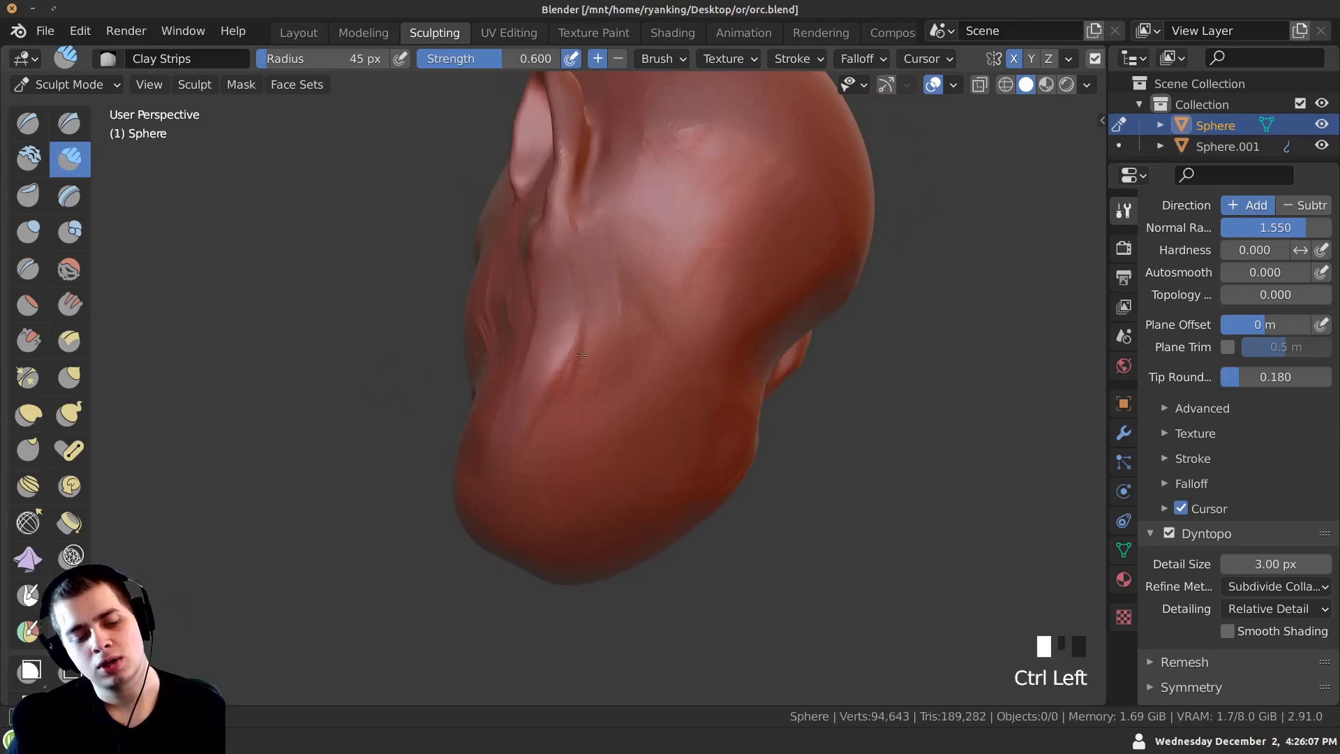
pyautogui.keyDown('ctrl'); pyautogui.moveTo(592, 331); pyautogui.dragTo(559, 394); pyautogui.keyUp('ctrl')
pyautogui.keyDown('ctrl'); pyautogui.moveTo(559, 395); pyautogui.dragTo(554, 377, button='middle'); pyautogui.keyUp('ctrl')
pyautogui.keyDown('ctrl'); pyautogui.moveTo(590, 314); pyautogui.dragTo(555, 391); pyautogui.keyUp('ctrl')
pyautogui.moveTo(581, 318)
pyautogui.keyDown('ctrl'); pyautogui.mouseDown()
pyautogui.moveTo(555, 384)
pyautogui.moveTo(581, 396)
pyautogui.mouseUp(); pyautogui.keyUp('ctrl')
pyautogui.keyDown('ctrl'); pyautogui.moveTo(581, 396); pyautogui.dragTo(590, 460, button='middle'); pyautogui.keyUp('ctrl')
# Deepen the recess directly beneath the ear and smooth the area down toward the jaw.
pyautogui.keyDown('ctrl'); pyautogui.moveTo(599, 295); pyautogui.dragTo(596, 307); pyautogui.keyUp('ctrl')
pyautogui.moveTo(596, 307)
pyautogui.mouseDown(button='middle')
pyautogui.moveTo(593, 317)
pyautogui.moveTo(592, 293)
pyautogui.mouseUp(button='middle')
pyautogui.keyDown('ctrl'); pyautogui.moveTo(592, 294); pyautogui.dragTo(597, 332); pyautogui.keyUp('ctrl')
pyautogui.keyDown('ctrl'); pyautogui.moveTo(624, 269); pyautogui.dragTo(621, 315); pyautogui.keyUp('ctrl')
pyautogui.keyDown('ctrl'); pyautogui.moveTo(609, 272); pyautogui.dragTo(613, 300); pyautogui.keyUp('ctrl')
pyautogui.keyDown('ctrl'); pyautogui.moveTo(613, 290); pyautogui.dragTo(604, 391, button='middle'); pyautogui.keyUp('ctrl')
pyautogui.keyDown('shift'); pyautogui.moveTo(594, 318); pyautogui.dragTo(583, 481); pyautogui.keyUp('shift')
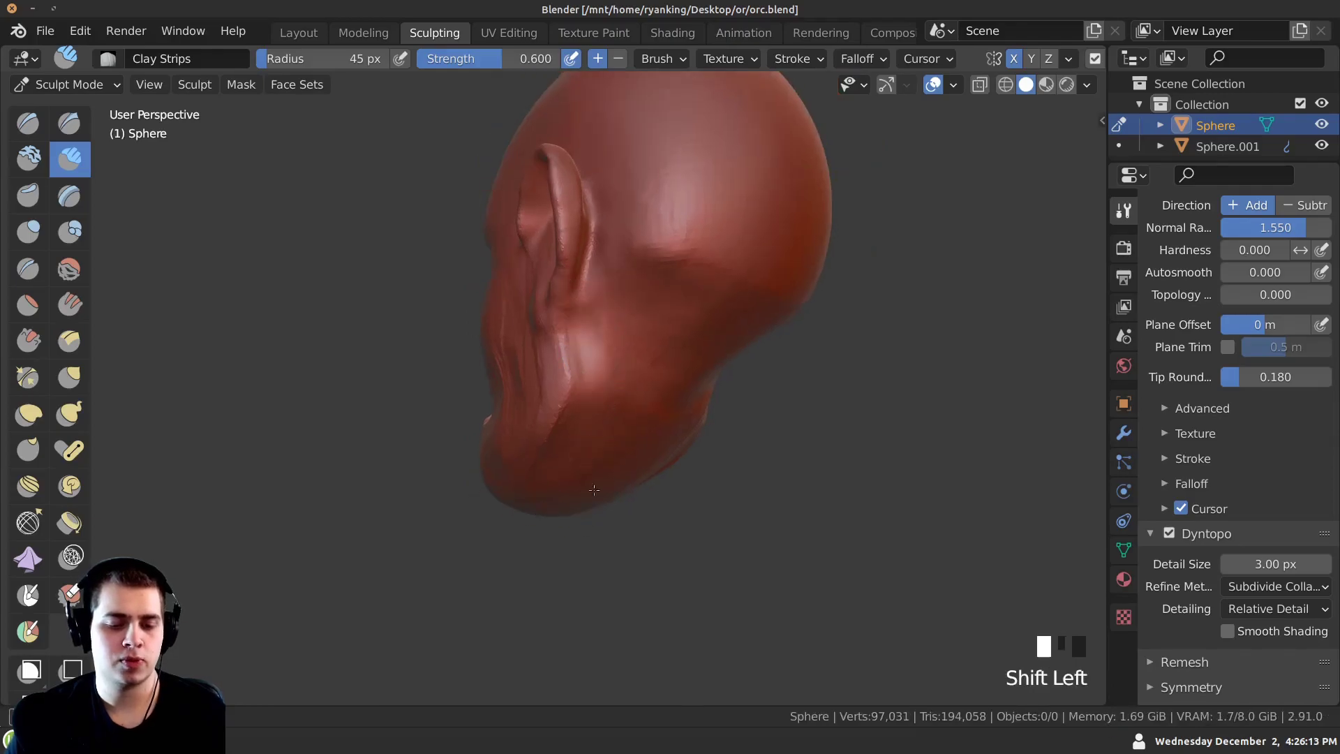
# Carve the side of the face between the mouth and the ear down to the jawline with subtractive strokes.
pyautogui.moveTo(583, 496); pyautogui.dragTo(639, 380, button='middle')
pyautogui.keyDown('ctrl'); pyautogui.moveTo(638, 380); pyautogui.dragTo(629, 338, button='middle'); pyautogui.keyUp('ctrl')
pyautogui.keyDown('ctrl'); pyautogui.moveTo(670, 314); pyautogui.dragTo(663, 370); pyautogui.keyUp('ctrl')
pyautogui.keyDown('ctrl'); pyautogui.moveTo(670, 356); pyautogui.dragTo(677, 314, button='middle'); pyautogui.keyUp('ctrl')
pyautogui.keyDown('ctrl'); pyautogui.moveTo(708, 349); pyautogui.dragTo(691, 426); pyautogui.keyUp('ctrl')
pyautogui.moveTo(684, 453)
pyautogui.keyDown('ctrl'); pyautogui.mouseDown()
pyautogui.moveTo(645, 476)
pyautogui.moveTo(632, 446)
pyautogui.mouseUp(); pyautogui.keyUp('ctrl')
pyautogui.keyDown('ctrl'); pyautogui.moveTo(673, 471); pyautogui.dragTo(687, 418); pyautogui.keyUp('ctrl')
pyautogui.keyDown('ctrl'); pyautogui.moveTo(674, 321); pyautogui.dragTo(649, 432); pyautogui.keyUp('ctrl')
# Add clay to the cheek beside the mouth and smooth the creases around the mouth corner and jaw.
pyautogui.moveTo(525, 360)
pyautogui.mouseDown()
pyautogui.moveTo(548, 324)
pyautogui.moveTo(587, 373)
pyautogui.mouseUp()
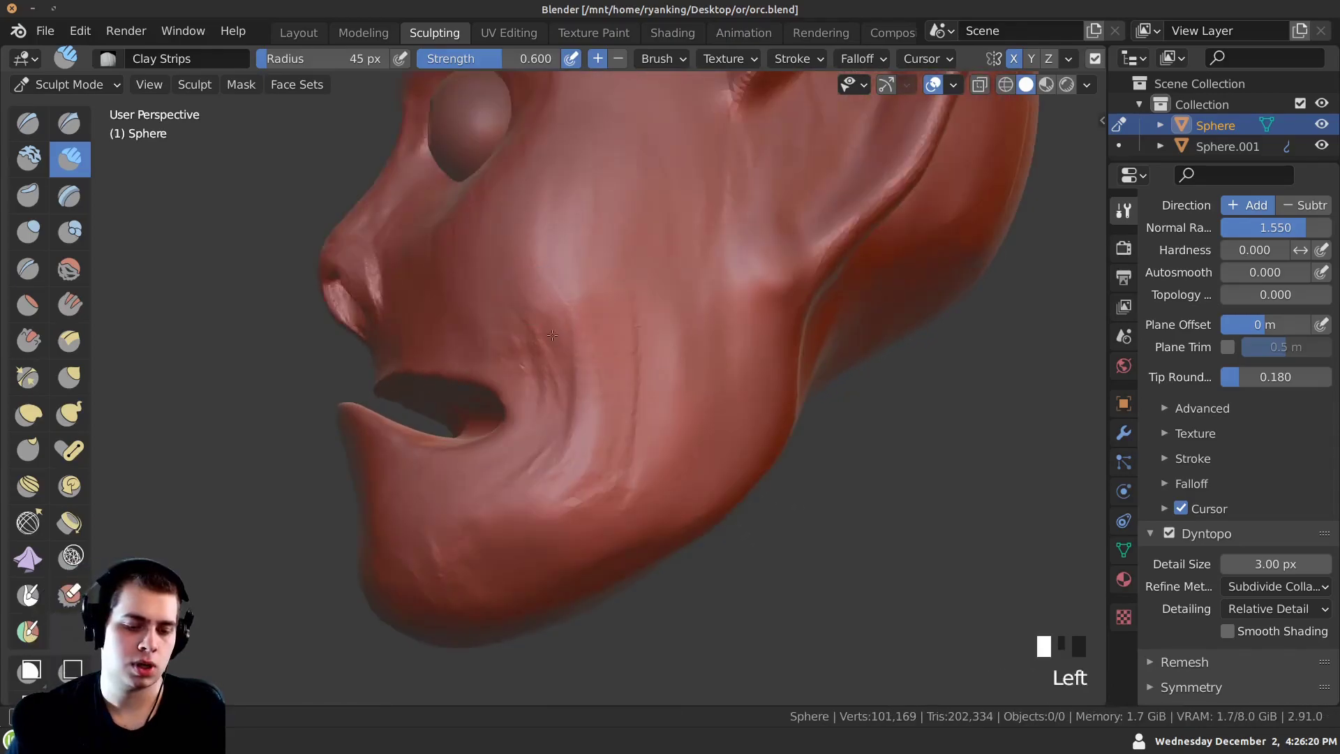
pyautogui.scroll(-1, 528, 360)
pyautogui.keyDown('shift'); pyautogui.moveTo(538, 423); pyautogui.dragTo(552, 461); pyautogui.keyUp('shift')
pyautogui.keyDown('shift'); pyautogui.moveTo(562, 465); pyautogui.dragTo(606, 454); pyautogui.keyUp('shift')
pyautogui.moveTo(614, 457)
pyautogui.keyDown('shift'); pyautogui.mouseDown()
pyautogui.moveTo(617, 342)
pyautogui.moveTo(602, 446)
pyautogui.mouseUp(); pyautogui.keyUp('shift')
pyautogui.moveTo(635, 322)
pyautogui.mouseDown()
pyautogui.moveTo(616, 423)
pyautogui.moveTo(622, 380)
pyautogui.mouseUp()
pyautogui.keyDown('shift'); pyautogui.moveTo(631, 370); pyautogui.dragTo(630, 336); pyautogui.keyUp('shift')
# Add short clay dabs on either side of the chin cleft and smooth them into the chin.
pyautogui.keyDown('shift'); pyautogui.moveTo(607, 255); pyautogui.dragTo(572, 337, button='middle'); pyautogui.keyUp('shift')
pyautogui.keyDown('ctrl'); pyautogui.moveTo(449, 471); pyautogui.dragTo(460, 384, button='middle'); pyautogui.keyUp('ctrl')
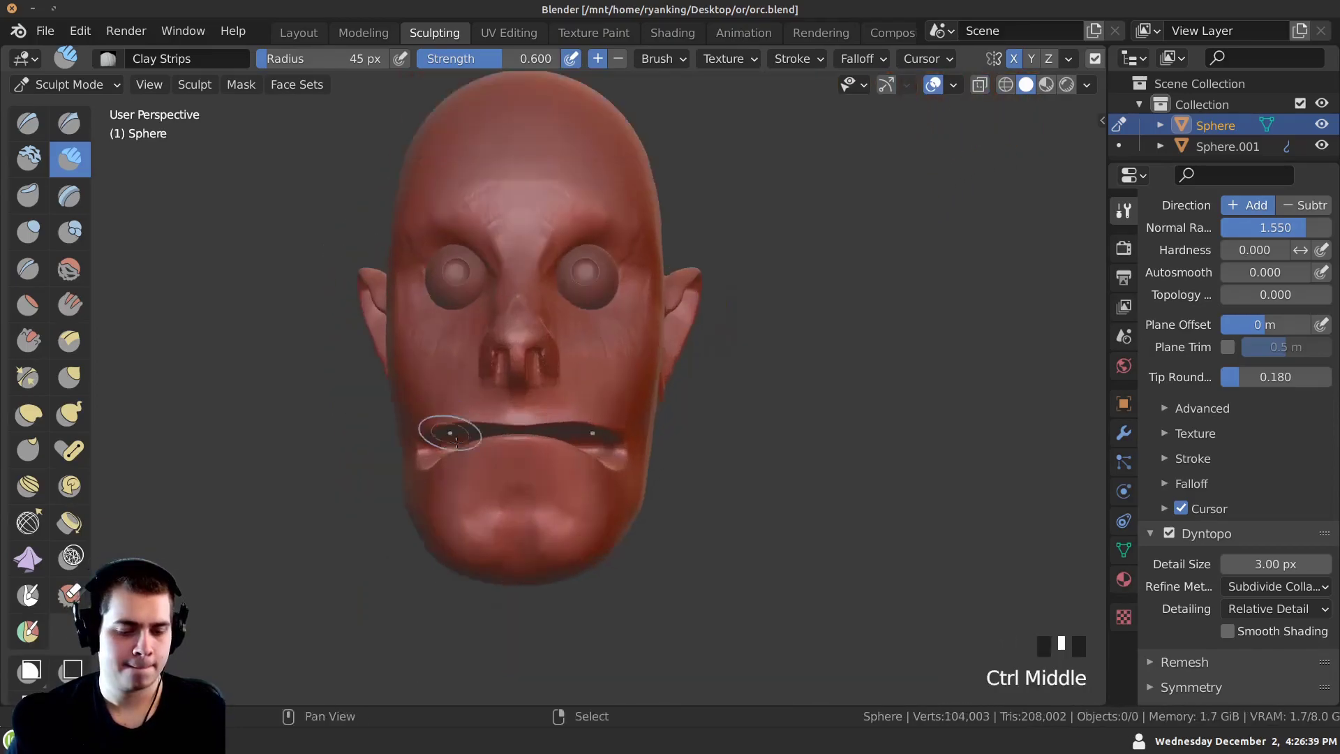
pyautogui.moveTo(485, 482)
pyautogui.keyDown('ctrl'); pyautogui.mouseDown(button='middle')
pyautogui.moveTo(494, 433)
pyautogui.moveTo(535, 385)
pyautogui.mouseUp(button='middle'); pyautogui.keyUp('ctrl')
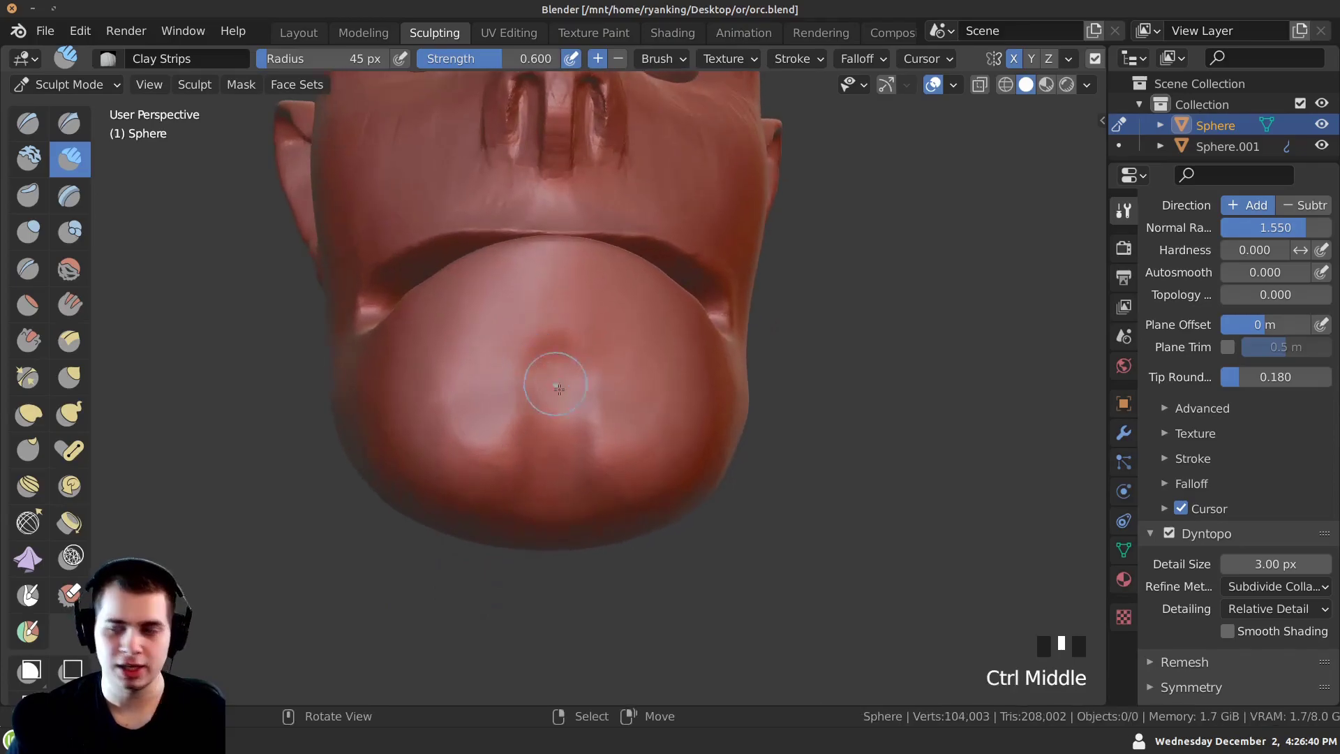
pyautogui.moveTo(535, 386); pyautogui.dragTo(538, 382)
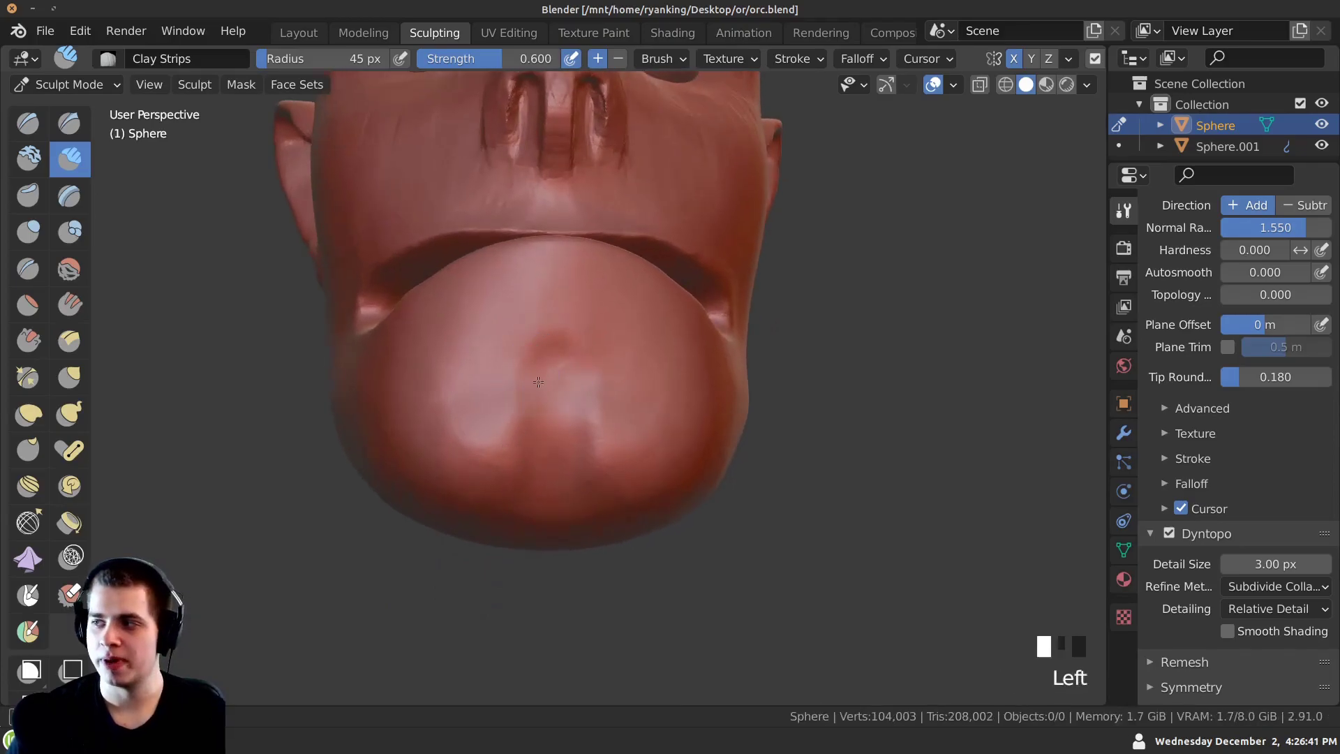
pyautogui.click(531, 463)
pyautogui.click(532, 463)
pyautogui.click(531, 462)
pyautogui.click(526, 470)
pyautogui.click(514, 497)
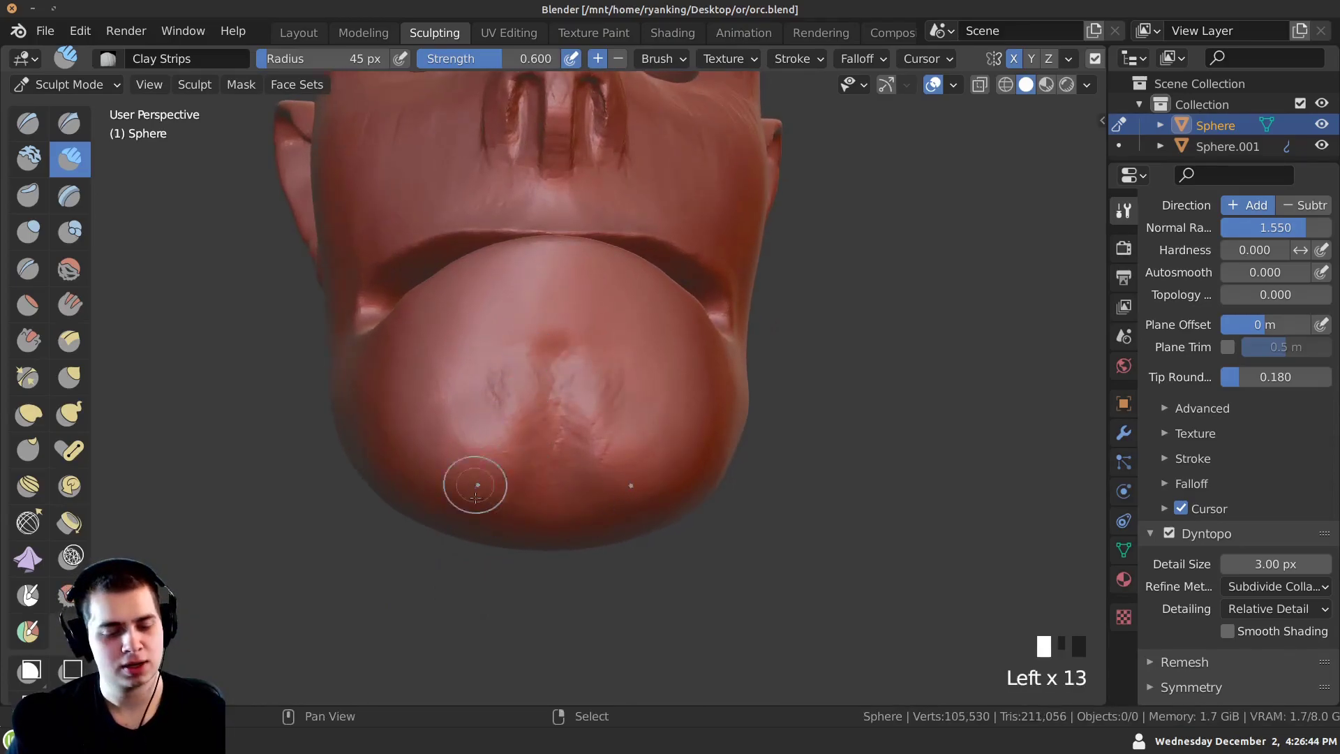
pyautogui.keyDown('shift'); pyautogui.moveTo(476, 487); pyautogui.dragTo(515, 427); pyautogui.keyUp('shift')
pyautogui.moveTo(551, 377)
pyautogui.keyDown('shift'); pyautogui.mouseDown()
pyautogui.moveTo(613, 463)
pyautogui.moveTo(589, 363)
pyautogui.mouseUp(); pyautogui.keyUp('shift')
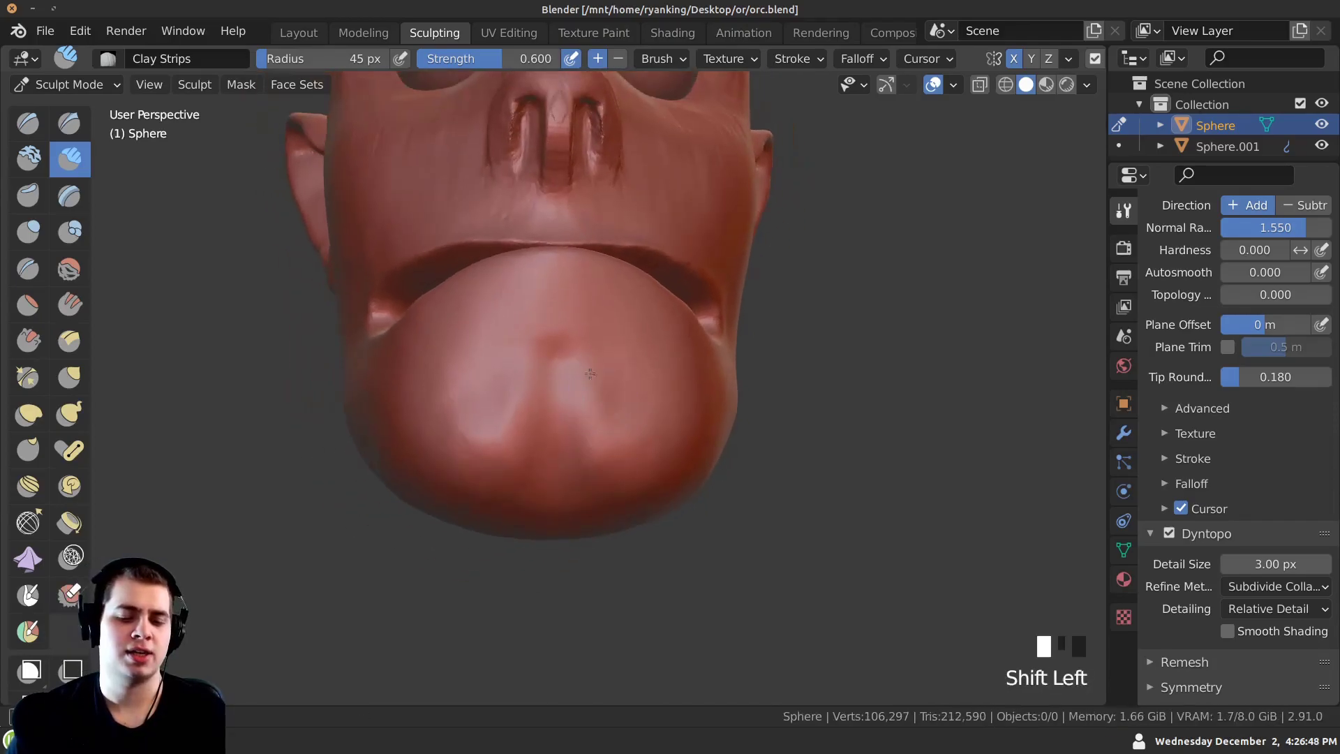
# Check the head from the front and save the file.
pyautogui.keyDown('ctrl'); pyautogui.moveTo(635, 403); pyautogui.dragTo(632, 454, button='middle'); pyautogui.keyUp('ctrl')
pyautogui.moveTo(632, 454); pyautogui.dragTo(730, 447, button='middle')
pyautogui.keyDown('ctrl'); pyautogui.moveTo(729, 446); pyautogui.dragTo(736, 464, button='middle'); pyautogui.keyUp('ctrl')
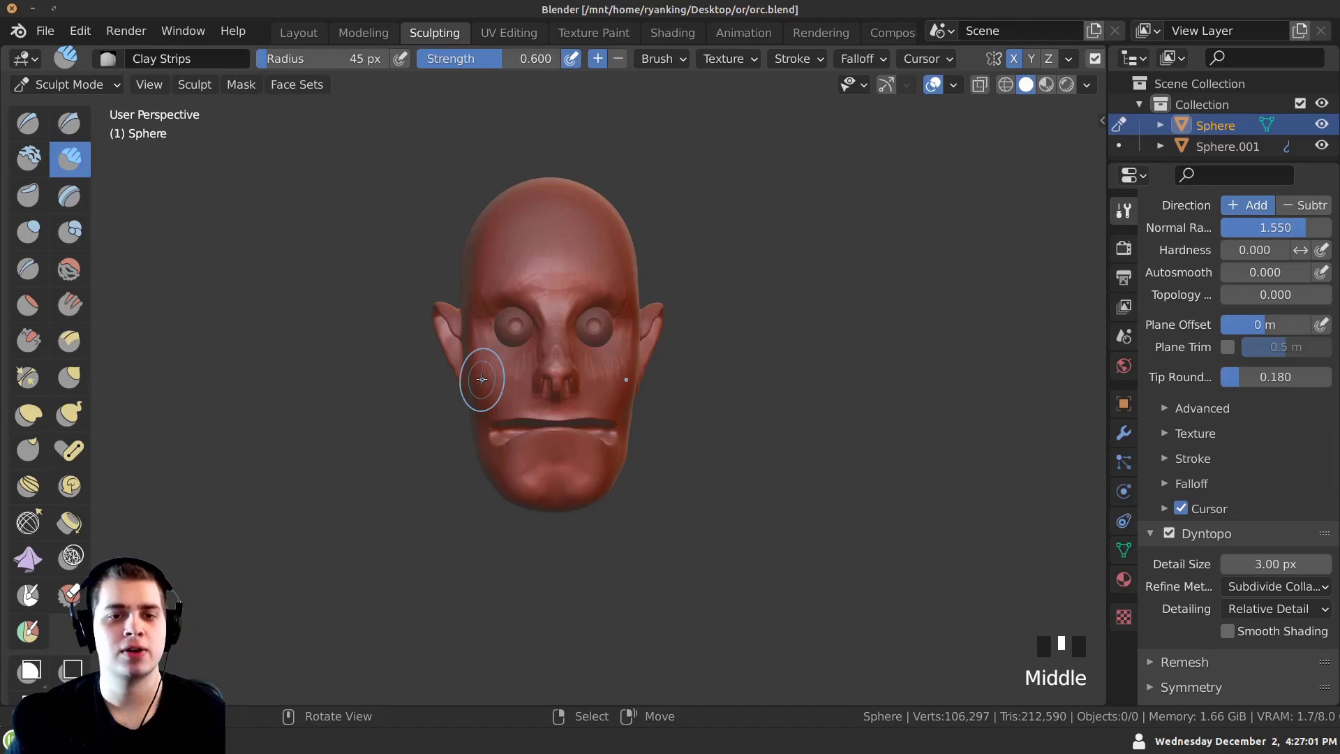
pyautogui.keyDown('ctrl'); pyautogui.moveTo(482, 379); pyautogui.dragTo(452, 302, button='middle'); pyautogui.keyUp('ctrl')
pyautogui.click(45, 31)
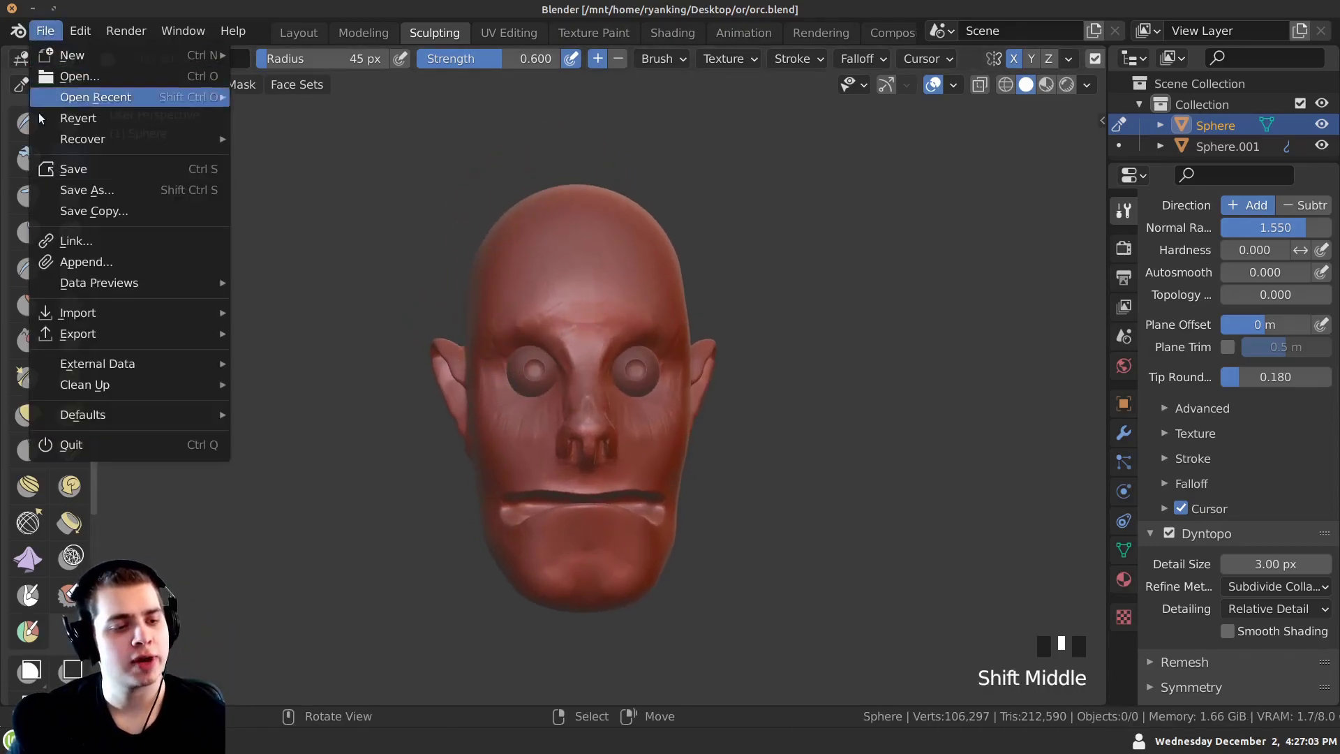
pyautogui.click(70, 170)
# Build up angry brow ridges above the eyes with Clay Strips and carve the hollow between brow and eyeball.
pyautogui.keyDown('ctrl'); pyautogui.moveTo(370, 282); pyautogui.dragTo(495, 288, button='middle'); pyautogui.keyUp('ctrl')
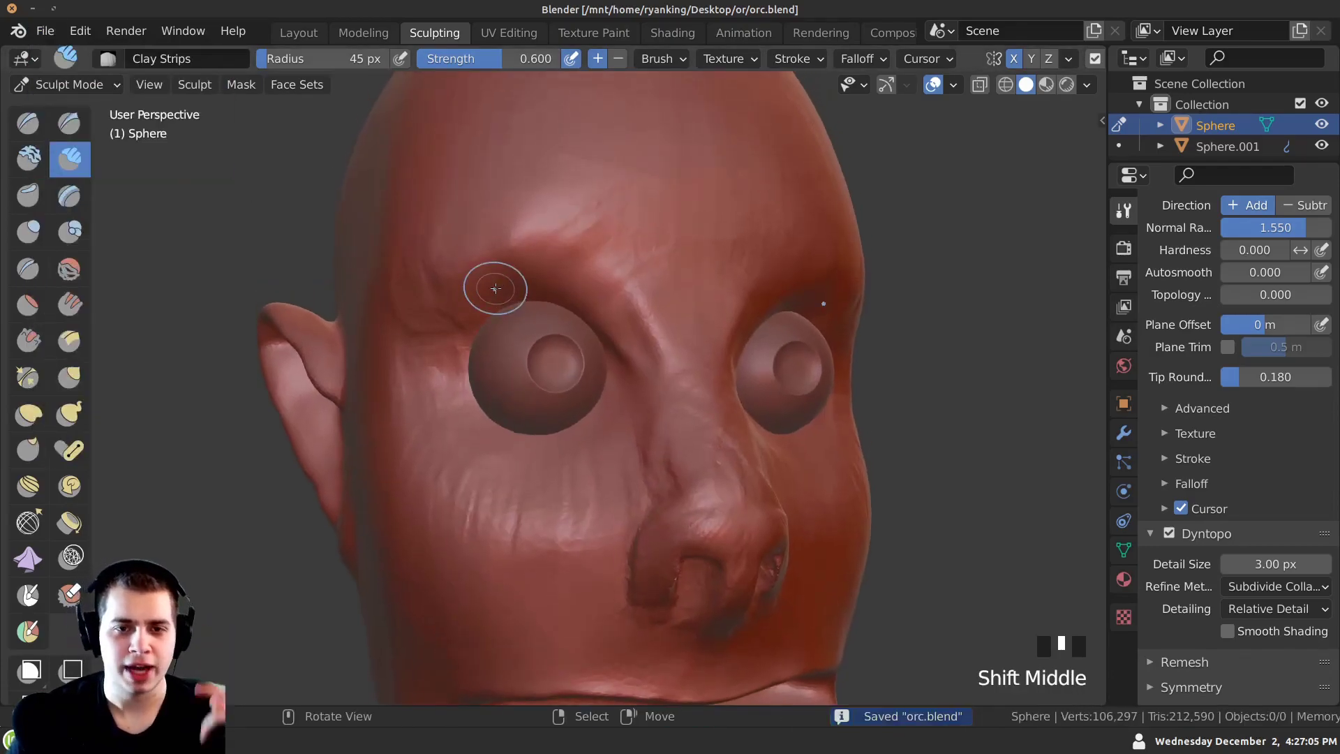
pyautogui.keyDown('shift'); pyautogui.moveTo(577, 240); pyautogui.dragTo(522, 279, button='middle'); pyautogui.keyUp('shift')
pyautogui.moveTo(522, 280)
pyautogui.mouseDown()
pyautogui.moveTo(546, 215)
pyautogui.moveTo(610, 230)
pyautogui.moveTo(594, 271)
pyautogui.mouseUp()
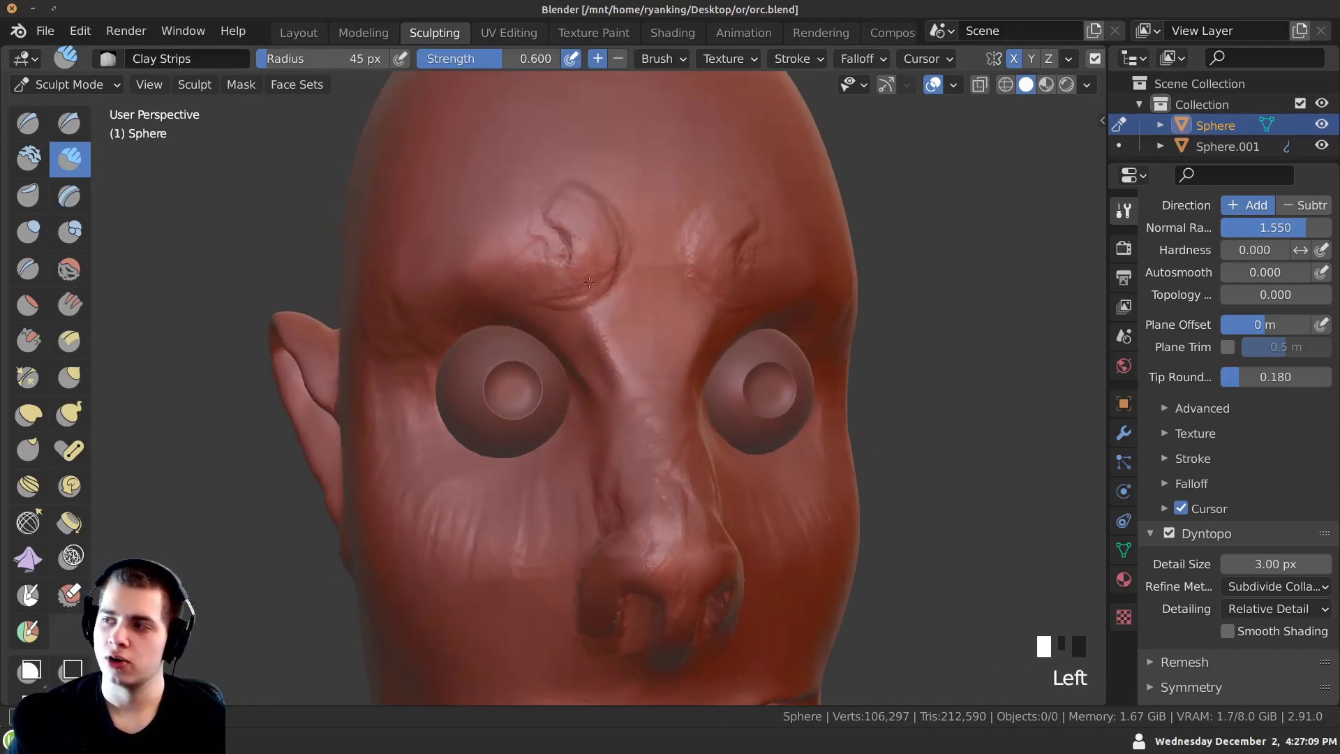
pyautogui.moveTo(496, 279); pyautogui.dragTo(481, 293)
pyautogui.moveTo(482, 286); pyautogui.dragTo(497, 280, button='middle')
pyautogui.moveTo(497, 280); pyautogui.dragTo(522, 249)
pyautogui.moveTo(475, 250); pyautogui.dragTo(515, 245, button='middle')
pyautogui.moveTo(515, 245); pyautogui.dragTo(551, 262)
pyautogui.moveTo(531, 259); pyautogui.dragTo(562, 269)
pyautogui.moveTo(564, 260); pyautogui.dragTo(545, 198, button='middle')
pyautogui.moveTo(544, 199)
pyautogui.keyDown('ctrl'); pyautogui.mouseDown()
pyautogui.moveTo(590, 225)
pyautogui.moveTo(607, 265)
pyautogui.moveTo(536, 295)
pyautogui.mouseUp(); pyautogui.keyUp('ctrl')
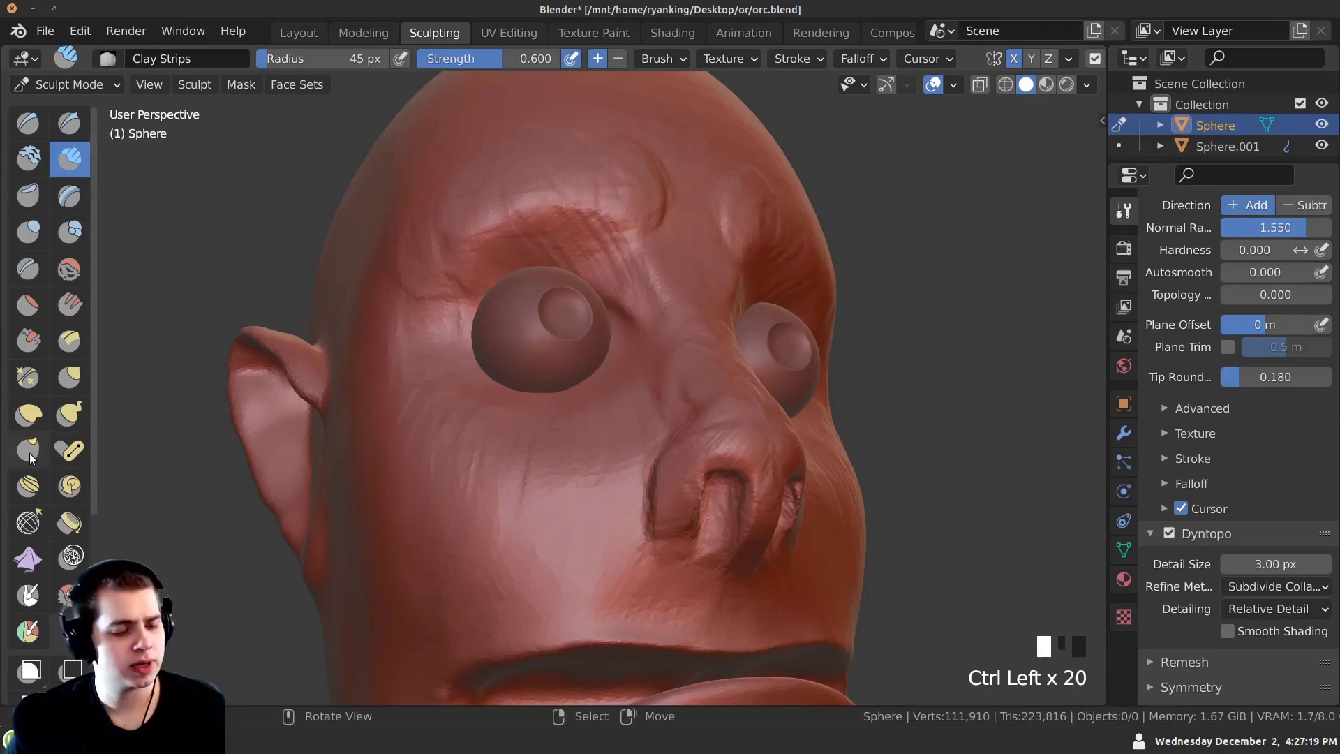
# Flatten the lower edge of the brow ridge above the eye with the Scrape/Peaks brush.
pyautogui.click(28, 340)
pyautogui.click(601, 266)
pyautogui.moveTo(595, 207); pyautogui.dragTo(574, 215)
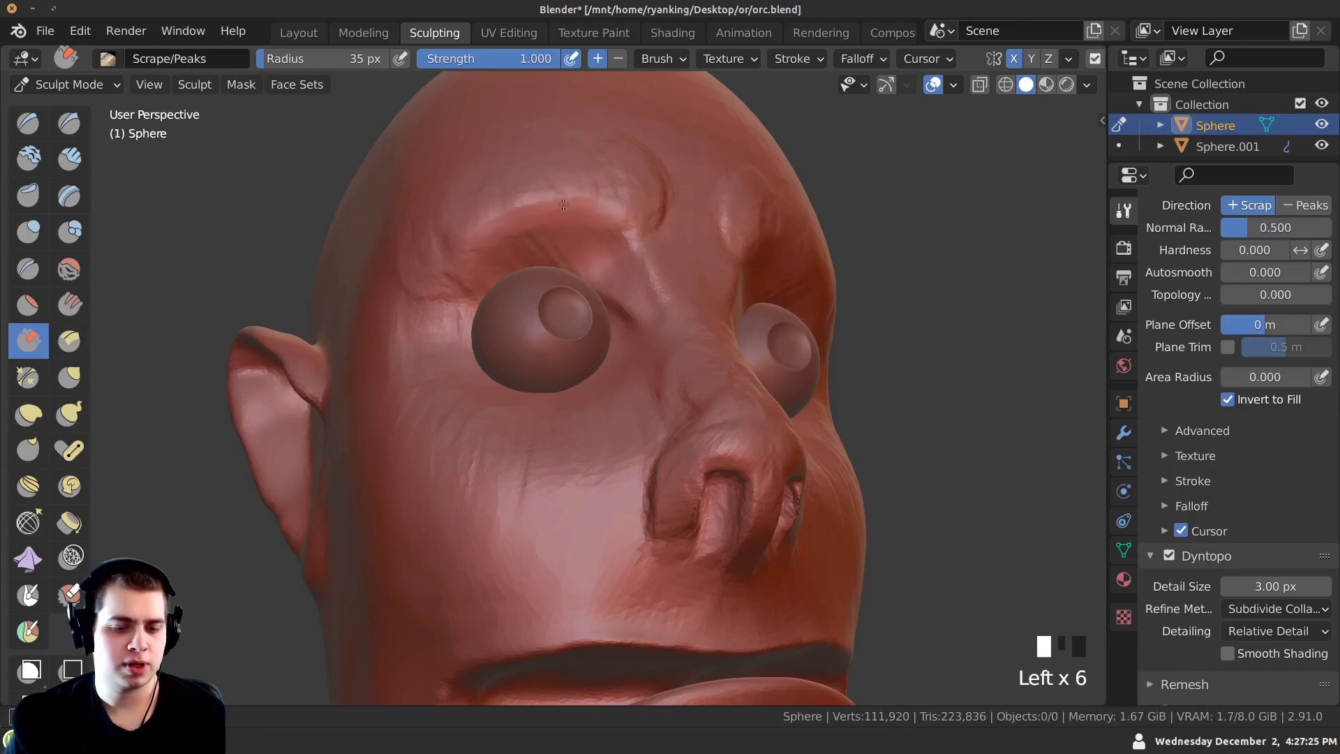
pyautogui.click(616, 242)
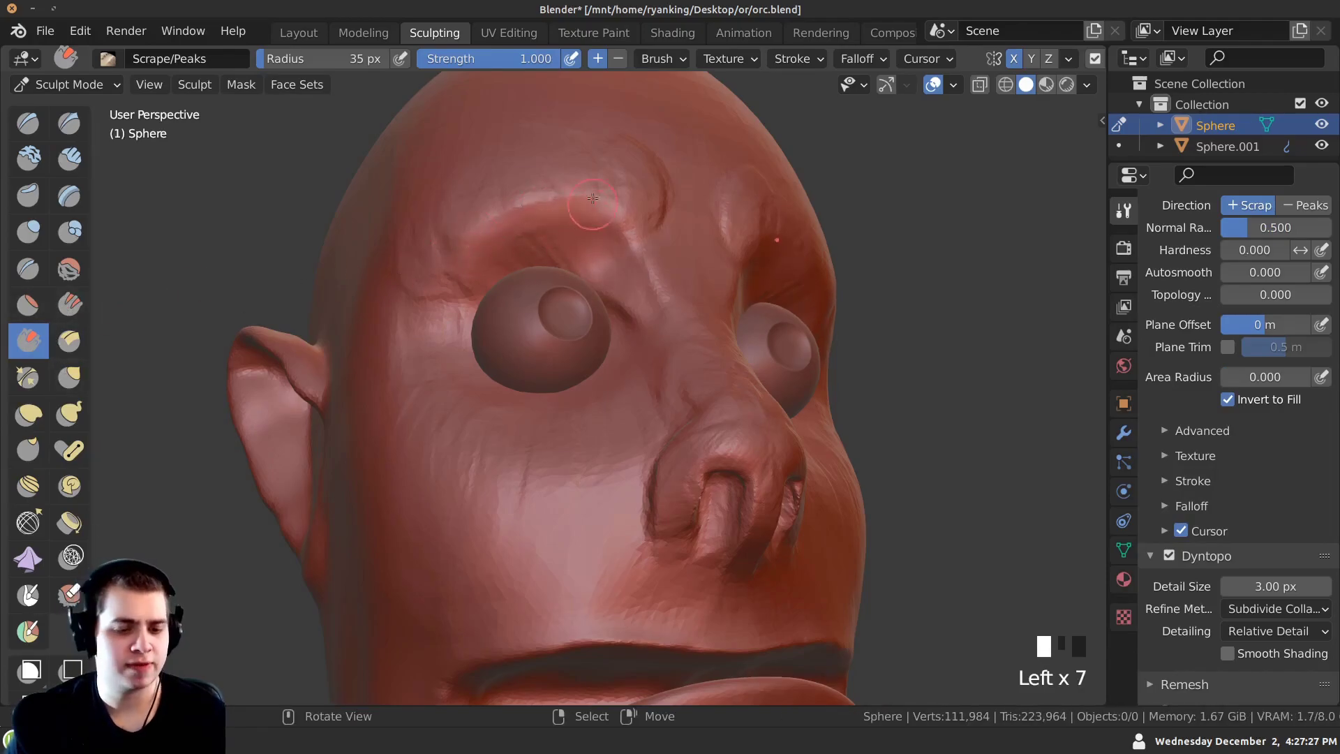
# Enlarge the Scrape/Peaks brush to 64 px and scrape the upper eye socket and its inner side beside the nose.
pyautogui.press('f')
pyautogui.click(537, 240)
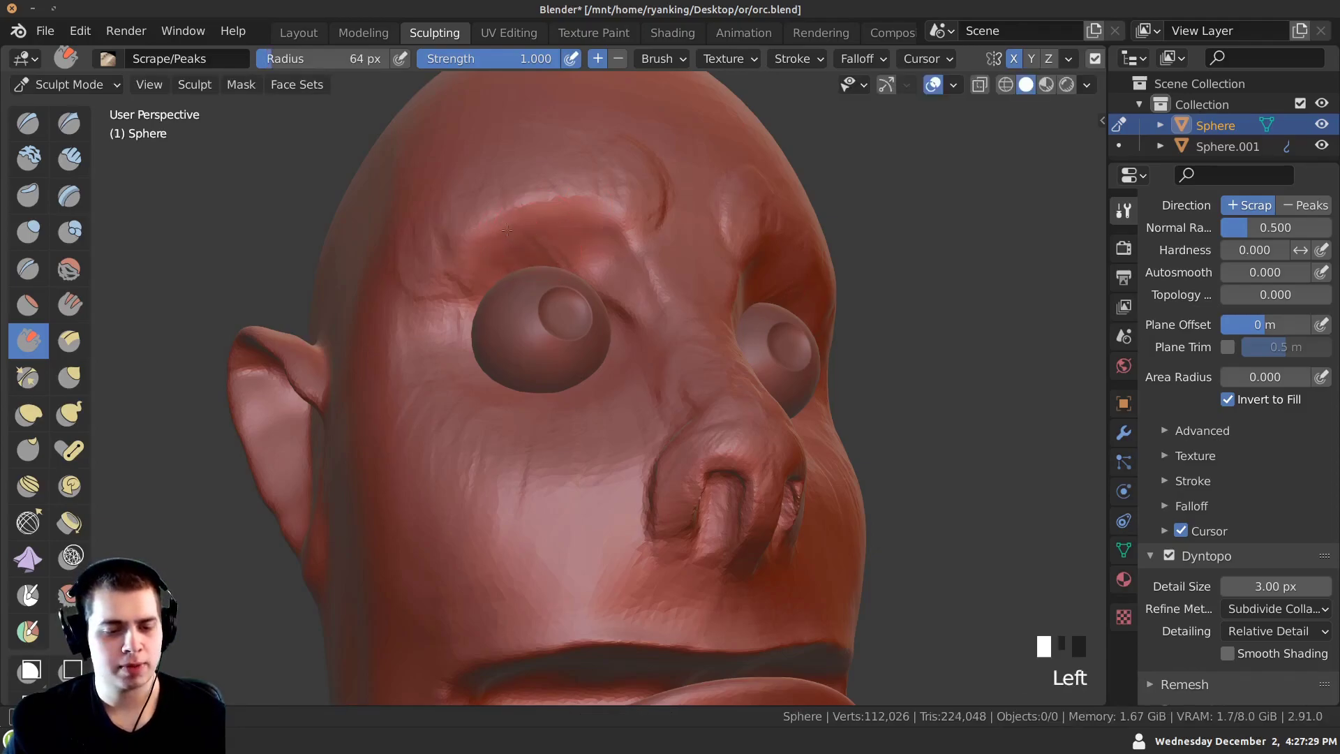
pyautogui.moveTo(482, 279); pyautogui.dragTo(549, 237, button='middle')
pyautogui.moveTo(549, 232); pyautogui.dragTo(596, 272)
pyautogui.moveTo(596, 272); pyautogui.dragTo(618, 297, button='middle')
pyautogui.moveTo(618, 300); pyautogui.dragTo(606, 328)
pyautogui.moveTo(615, 315); pyautogui.dragTo(641, 308, button='middle')
pyautogui.moveTo(641, 307); pyautogui.dragTo(525, 296)
pyautogui.moveTo(525, 297); pyautogui.dragTo(603, 343, button='middle')
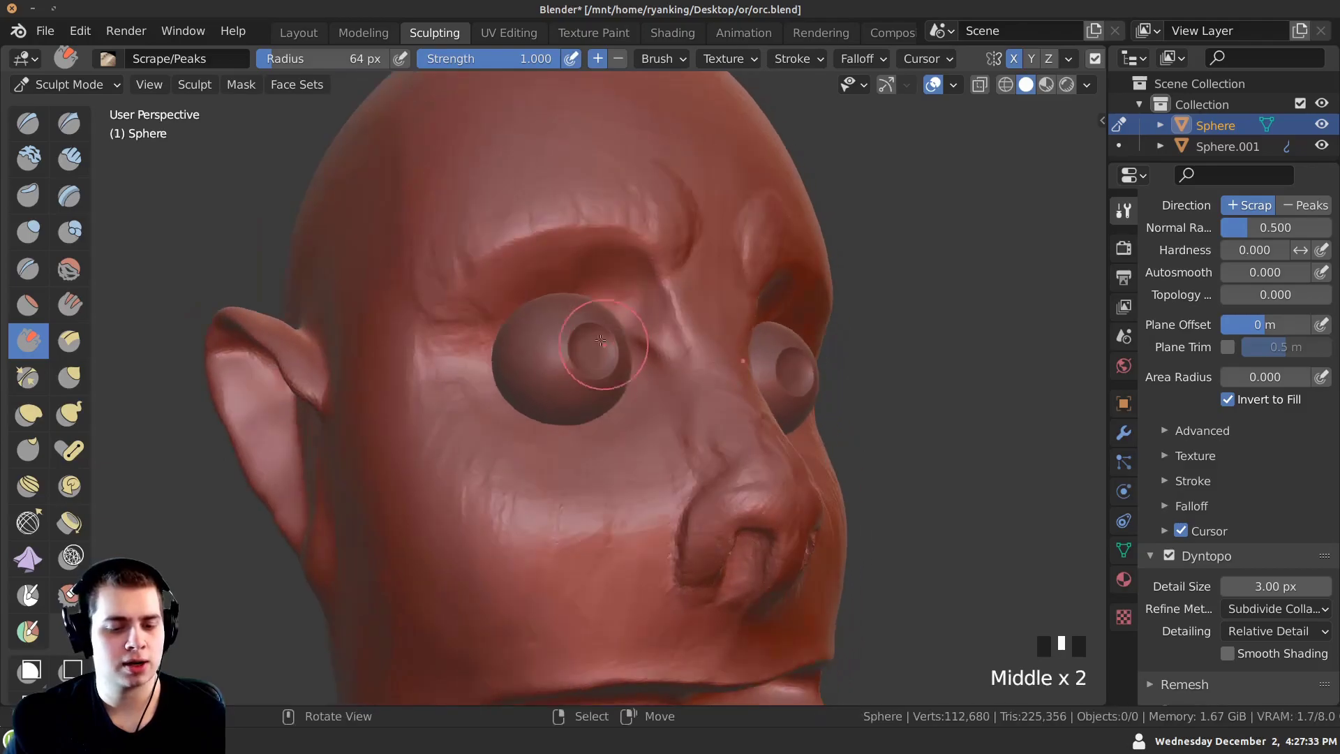
# Scrape along the top of the brow ridge and socket, then smooth the area beside the nose bridge.
pyautogui.moveTo(551, 286)
pyautogui.mouseDown(button='middle')
pyautogui.moveTo(535, 270)
pyautogui.moveTo(537, 211)
pyautogui.mouseUp(button='middle')
pyautogui.moveTo(599, 184); pyautogui.dragTo(503, 202)
pyautogui.moveTo(587, 188); pyautogui.dragTo(460, 224)
pyautogui.scroll(-2, 461, 223)
pyautogui.click(564, 257)
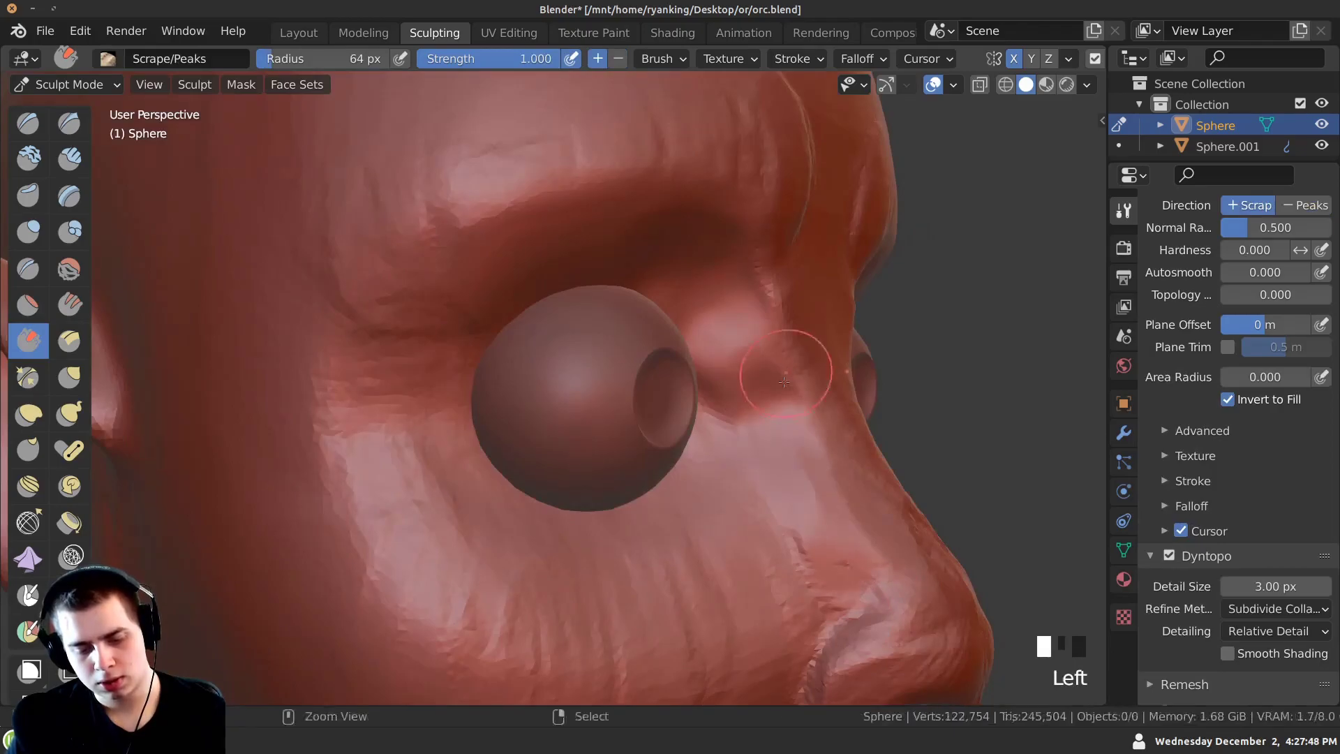
pyautogui.moveTo(794, 359)
pyautogui.mouseDown(button='middle')
pyautogui.moveTo(695, 339)
pyautogui.moveTo(622, 404)
pyautogui.mouseUp(button='middle')
pyautogui.click(741, 511)
pyautogui.keyDown('shift'); pyautogui.moveTo(622, 404); pyautogui.dragTo(650, 418); pyautogui.keyUp('shift')
pyautogui.moveTo(649, 418)
pyautogui.mouseDown(button='middle')
pyautogui.moveTo(651, 485)
pyautogui.moveTo(594, 454)
pyautogui.moveTo(481, 538)
pyautogui.moveTo(521, 425)
pyautogui.moveTo(433, 405)
pyautogui.mouseUp(button='middle')
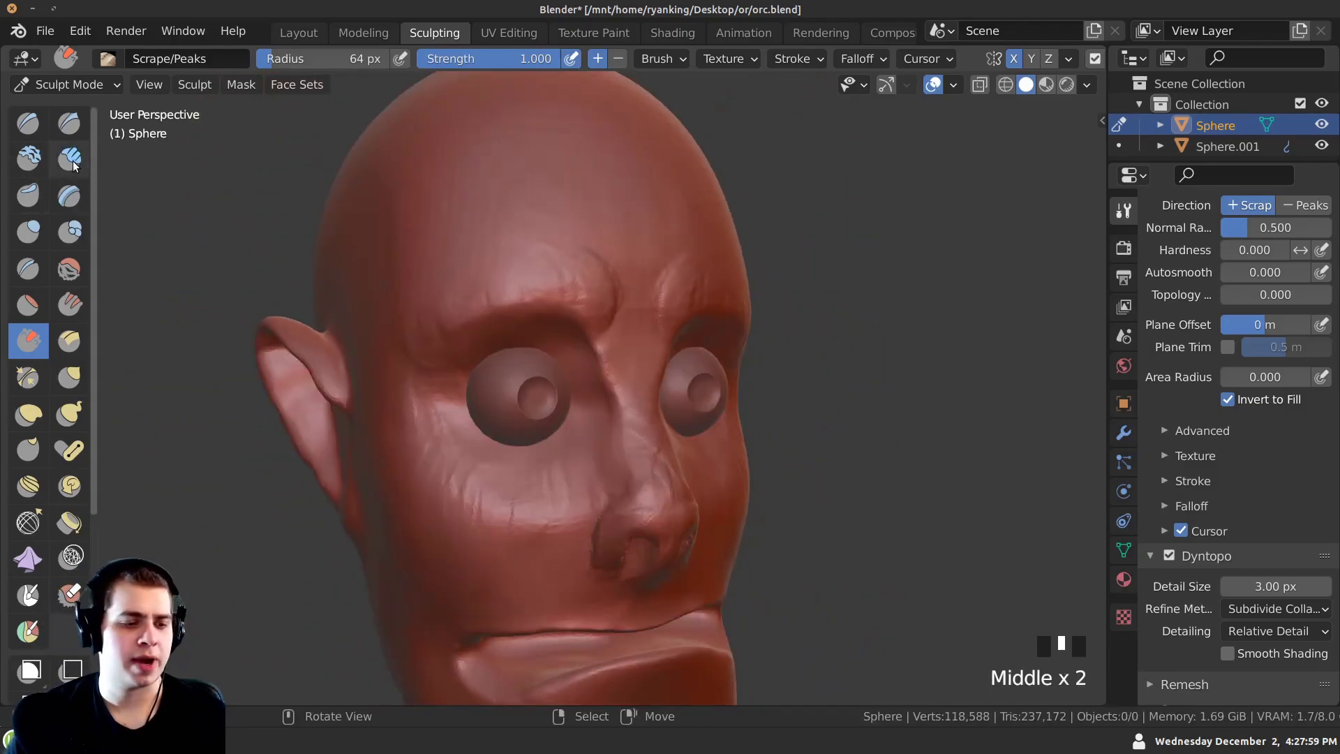
# Thicken the brow ridge above the eye with Clay Strips strokes.
pyautogui.click(69, 158)
pyautogui.keyDown('shift'); pyautogui.moveTo(463, 295); pyautogui.dragTo(485, 310, button='middle'); pyautogui.keyUp('shift')
pyautogui.moveTo(489, 318)
pyautogui.mouseDown()
pyautogui.moveTo(551, 266)
pyautogui.moveTo(527, 225)
pyautogui.moveTo(447, 274)
pyautogui.mouseUp()
pyautogui.moveTo(467, 241); pyautogui.dragTo(455, 265)
pyautogui.moveTo(459, 250); pyautogui.dragTo(497, 256, button='middle')
pyautogui.moveTo(476, 269); pyautogui.dragTo(472, 290)
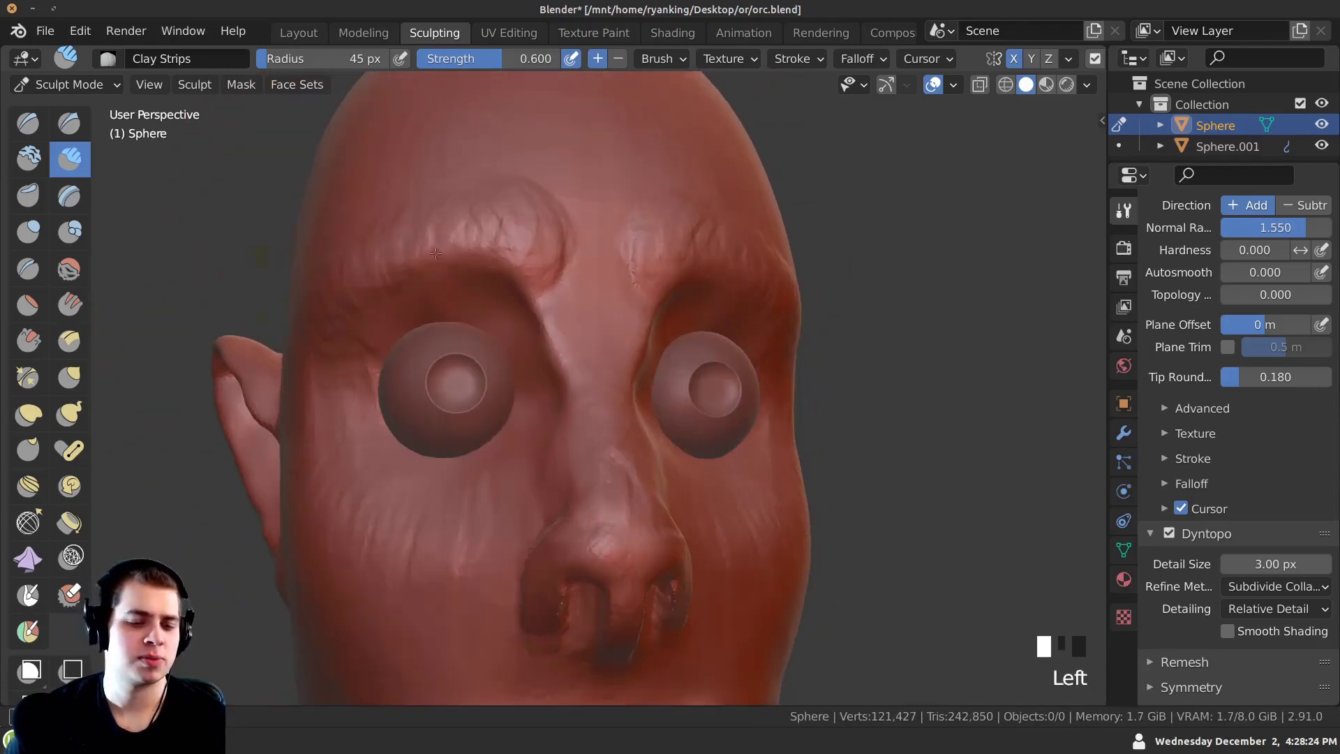
# Extend the clay buildup along the middle and outer brow toward the temple.
pyautogui.moveTo(504, 224); pyautogui.dragTo(458, 259)
pyautogui.moveTo(454, 234); pyautogui.dragTo(446, 256)
pyautogui.moveTo(395, 207); pyautogui.dragTo(453, 214, button='middle')
pyautogui.keyDown('ctrl'); pyautogui.moveTo(452, 214); pyautogui.dragTo(458, 240, button='middle'); pyautogui.keyUp('ctrl')
pyautogui.moveTo(453, 269)
pyautogui.mouseDown()
pyautogui.moveTo(459, 291)
pyautogui.moveTo(439, 297)
pyautogui.mouseUp()
pyautogui.moveTo(394, 300)
pyautogui.keyDown('ctrl'); pyautogui.mouseDown(button='middle')
pyautogui.moveTo(380, 375)
pyautogui.moveTo(353, 379)
pyautogui.moveTo(345, 449)
pyautogui.moveTo(389, 445)
pyautogui.moveTo(368, 479)
pyautogui.moveTo(367, 443)
pyautogui.moveTo(405, 405)
pyautogui.moveTo(428, 270)
pyautogui.moveTo(491, 266)
pyautogui.mouseUp(button='middle'); pyautogui.keyUp('ctrl')
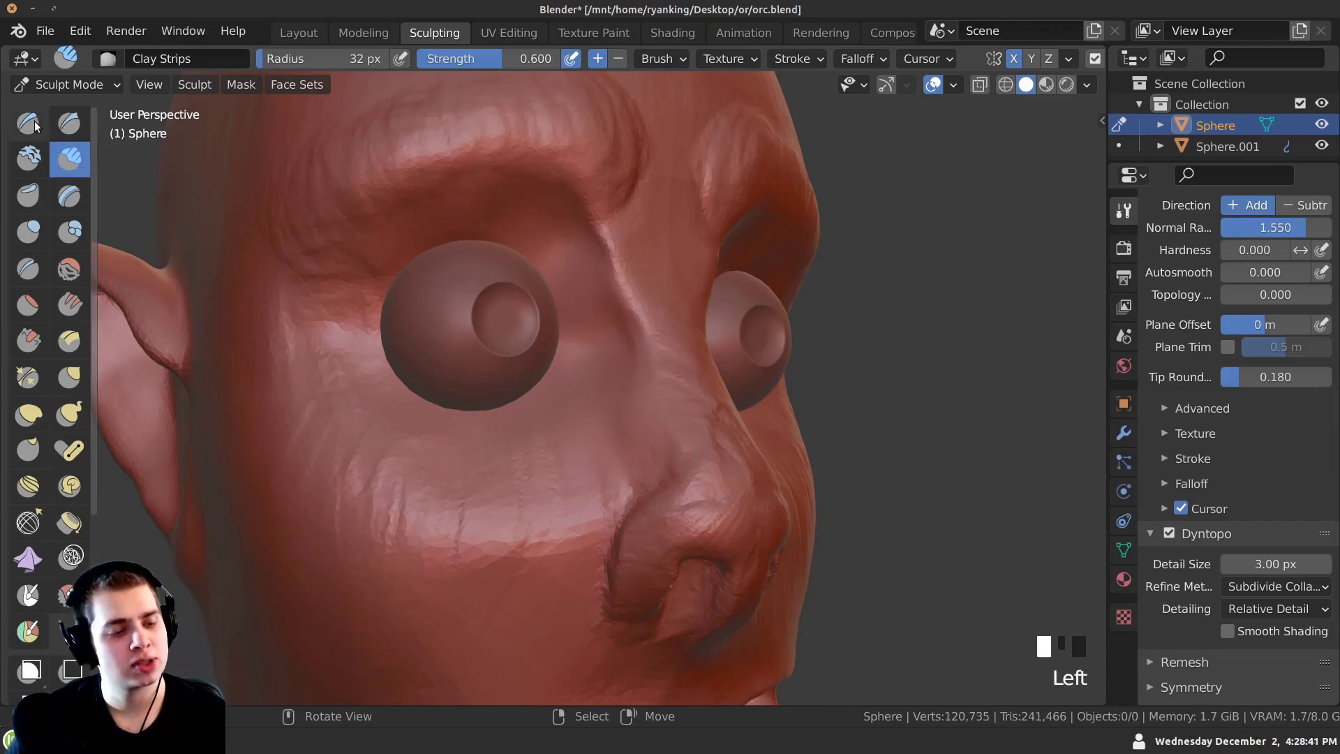
# Build up an upper eyelid rim around the top of the eyeball from inner to outer corner with Clay Strips.
pyautogui.click(69, 159)
pyautogui.moveTo(467, 245); pyautogui.dragTo(559, 277)
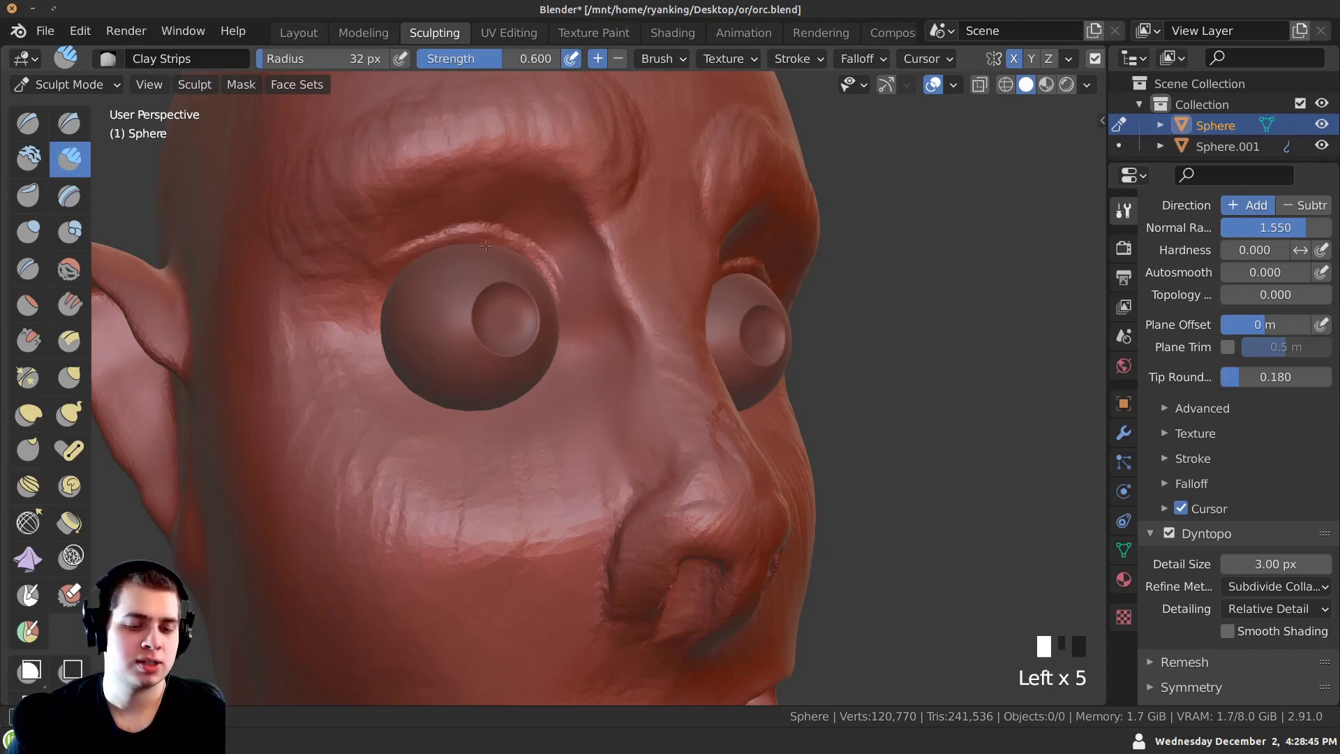
pyautogui.moveTo(501, 252)
pyautogui.mouseDown(button='middle')
pyautogui.moveTo(522, 336)
pyautogui.moveTo(507, 276)
pyautogui.mouseUp(button='middle')
pyautogui.moveTo(474, 269)
pyautogui.mouseDown()
pyautogui.moveTo(374, 285)
pyautogui.moveTo(356, 307)
pyautogui.mouseUp()
pyautogui.moveTo(492, 241); pyautogui.dragTo(424, 248)
pyautogui.moveTo(388, 262); pyautogui.dragTo(343, 347)
pyautogui.moveTo(471, 239); pyautogui.dragTo(380, 265)
pyautogui.moveTo(572, 304)
pyautogui.mouseDown(button='middle')
pyautogui.moveTo(415, 314)
pyautogui.moveTo(418, 299)
pyautogui.mouseUp(button='middle')
pyautogui.moveTo(539, 299); pyautogui.dragTo(544, 300)
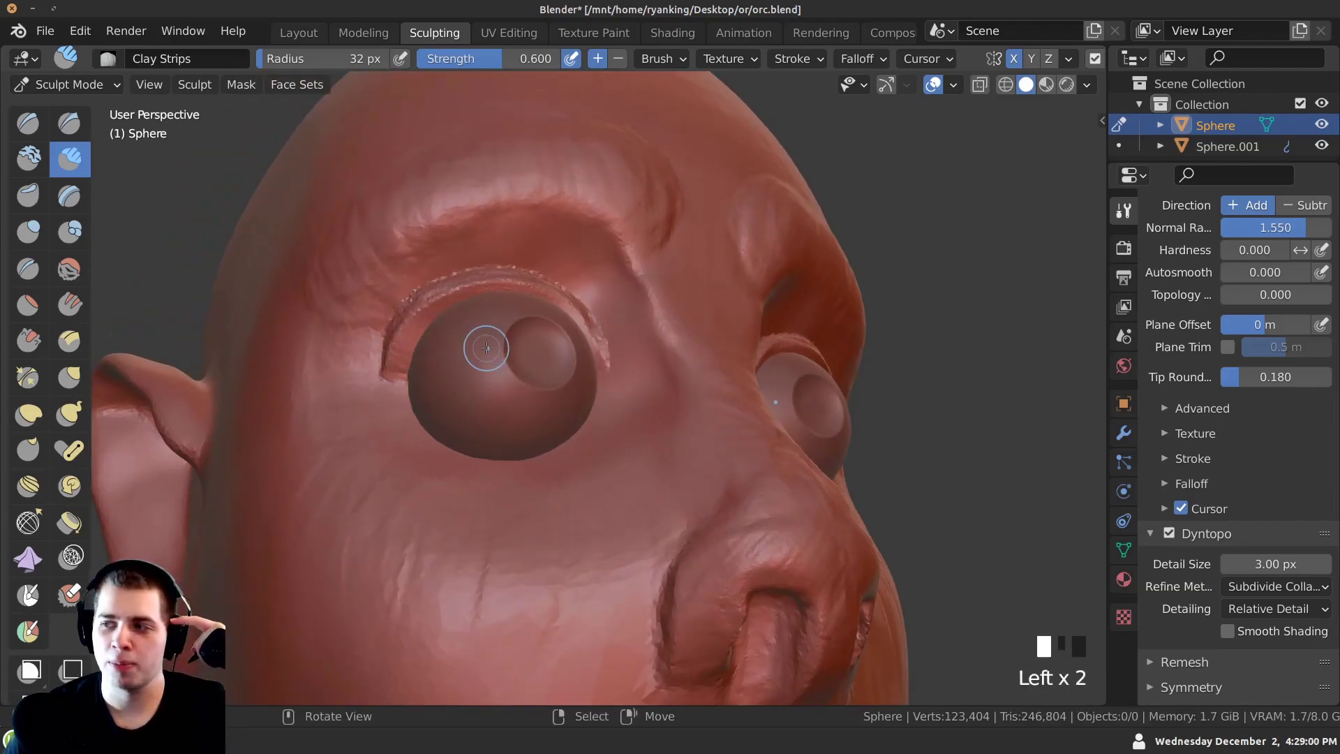
# Add Clay Strips touches to the upper eyelid rim, extending it down at the outer corner of the eye.
pyautogui.click(551, 322)
pyautogui.moveTo(552, 322); pyautogui.dragTo(458, 359, button='middle')
pyautogui.click(461, 335)
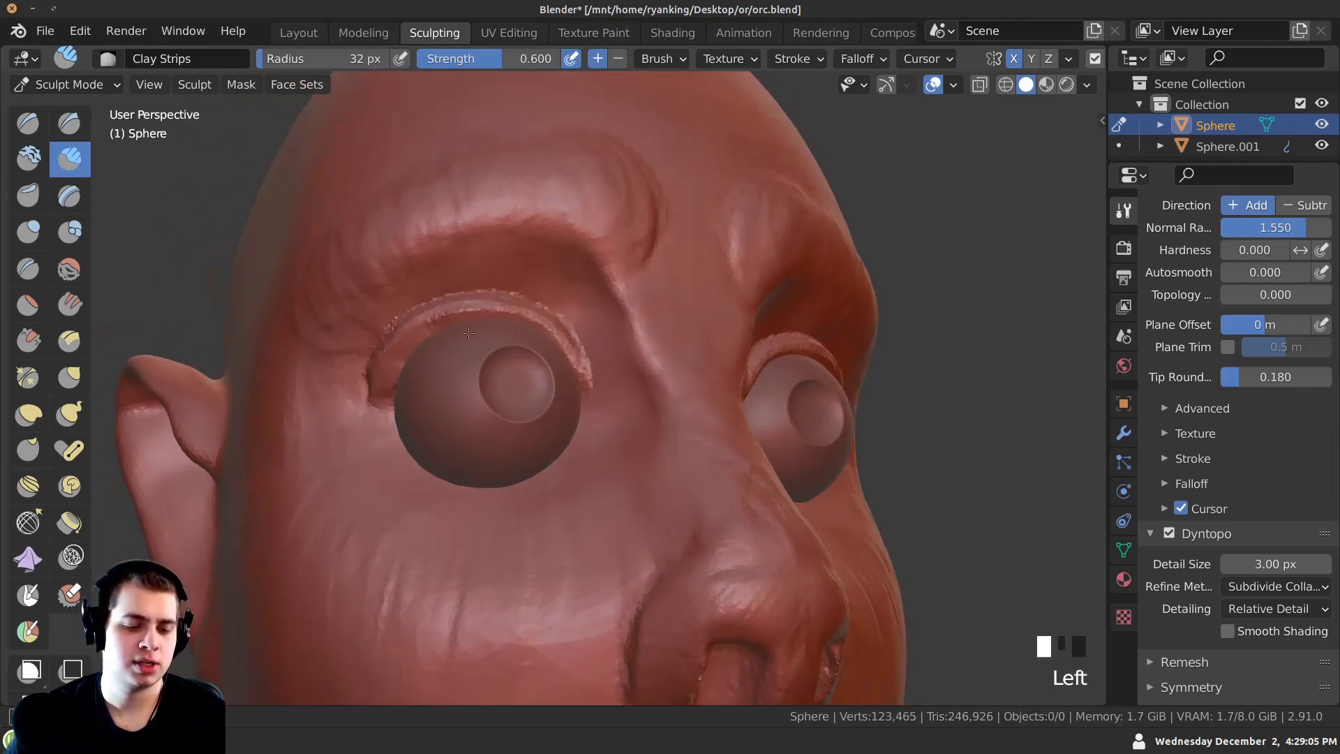
pyautogui.moveTo(384, 380); pyautogui.dragTo(385, 396)
# Build up a lower eyelid and eye bag beneath the eyeball from the inner to the outer corner with Clay Strips.
pyautogui.moveTo(425, 426); pyautogui.dragTo(471, 497, button='middle')
pyautogui.moveTo(580, 492)
pyautogui.mouseDown()
pyautogui.moveTo(545, 522)
pyautogui.moveTo(476, 532)
pyautogui.mouseUp()
pyautogui.moveTo(580, 499); pyautogui.dragTo(469, 531)
pyautogui.moveTo(585, 508); pyautogui.dragTo(467, 536)
pyautogui.moveTo(585, 504); pyautogui.dragTo(447, 534)
pyautogui.moveTo(590, 501); pyautogui.dragTo(436, 525)
pyautogui.moveTo(558, 523); pyautogui.dragTo(489, 536)
pyautogui.moveTo(587, 506); pyautogui.dragTo(510, 534)
pyautogui.moveTo(551, 527); pyautogui.dragTo(468, 538)
pyautogui.moveTo(571, 504)
pyautogui.mouseDown()
pyautogui.moveTo(454, 528)
pyautogui.moveTo(441, 499)
pyautogui.mouseUp()
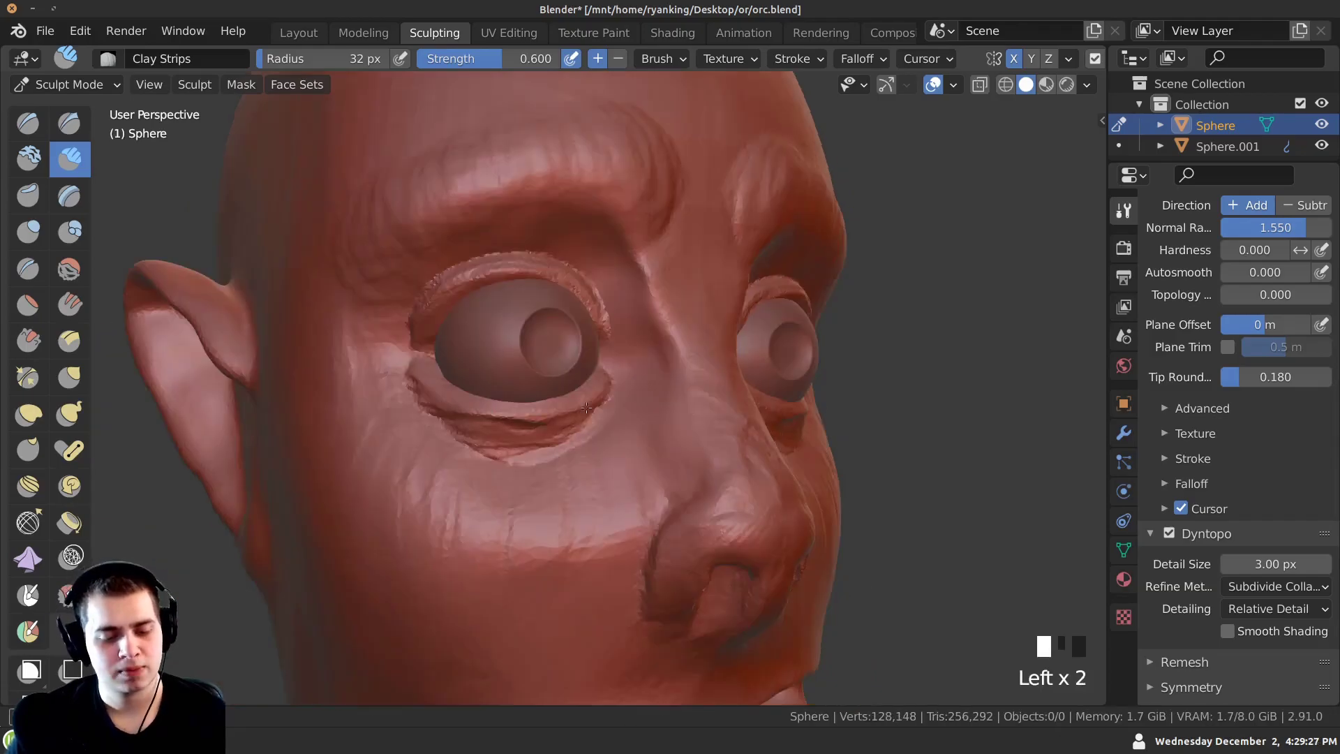
# Extend the lower eyelid clay toward the outer corner and fill in the area beneath it.
pyautogui.keyDown('ctrl'); pyautogui.moveTo(522, 447); pyautogui.dragTo(461, 434, button='middle'); pyautogui.keyUp('ctrl')
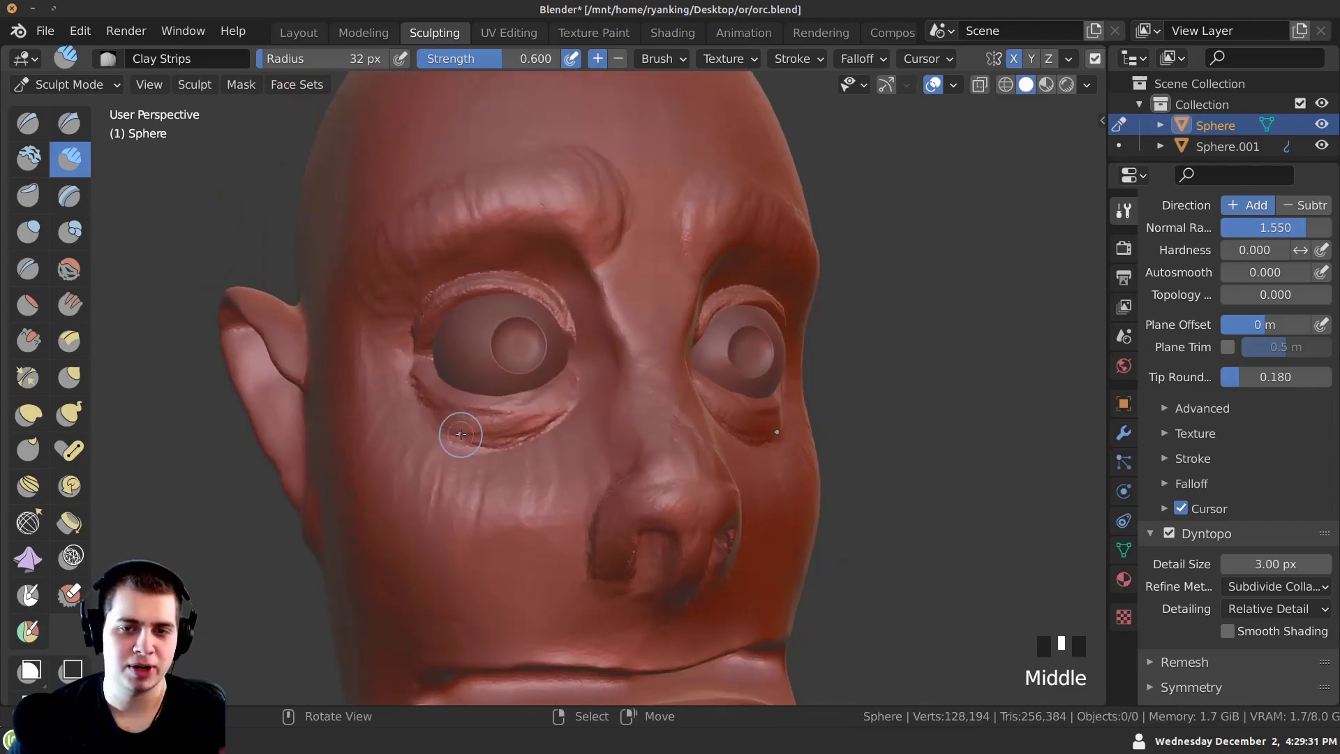
pyautogui.moveTo(454, 414); pyautogui.dragTo(419, 398)
pyautogui.moveTo(426, 397); pyautogui.dragTo(488, 399, button='middle')
pyautogui.moveTo(488, 391); pyautogui.dragTo(471, 412)
# Pull the inner corner of the eye into shape with the Grab brush.
pyautogui.keyDown('ctrl'); pyautogui.moveTo(503, 356); pyautogui.dragTo(506, 398, button='middle'); pyautogui.keyUp('ctrl')
pyautogui.moveTo(506, 398)
pyautogui.mouseDown(button='middle')
pyautogui.moveTo(461, 391)
pyautogui.moveTo(585, 357)
pyautogui.mouseUp(button='middle')
pyautogui.press('g')
pyautogui.moveTo(602, 351); pyautogui.dragTo(612, 337)
pyautogui.moveTo(612, 337); pyautogui.dragTo(490, 343, button='middle')
pyautogui.moveTo(563, 354); pyautogui.dragTo(556, 355)
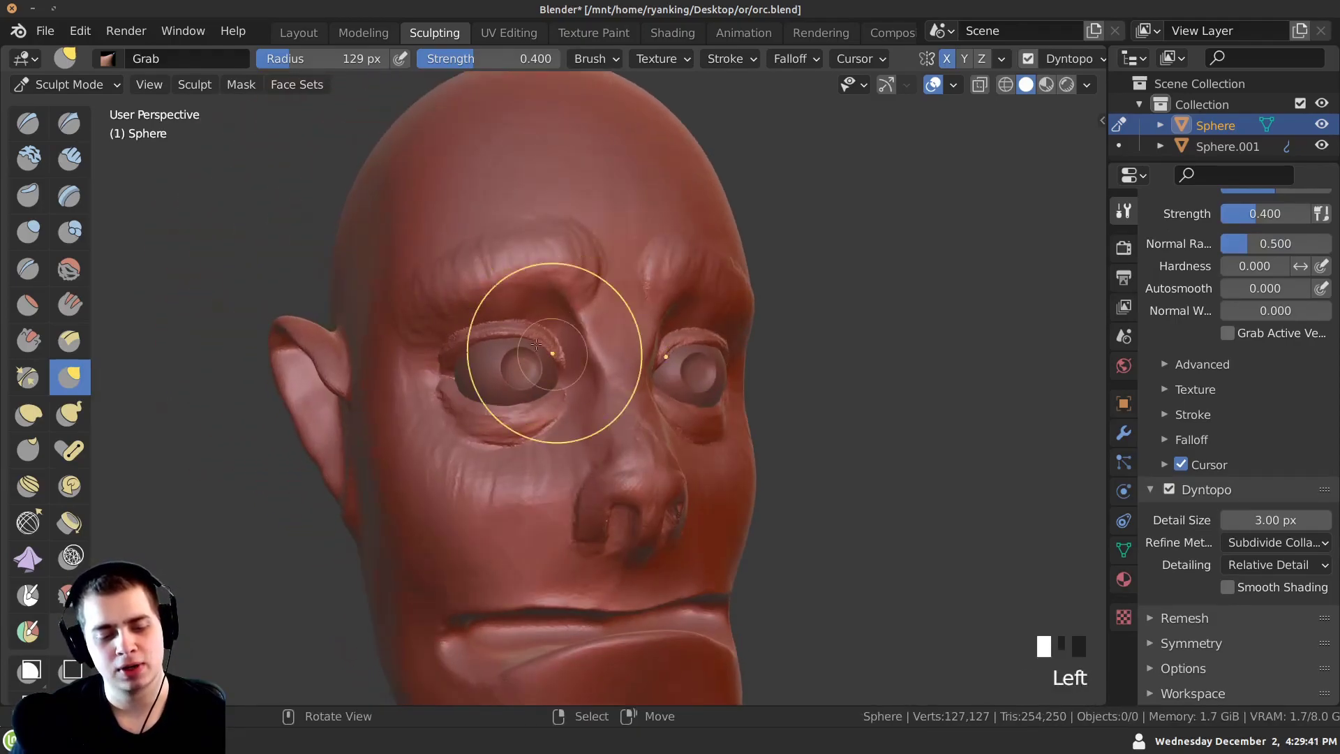
# Lift the outer corner of the eyelids and push it back along the side of the head with Grab.
pyautogui.moveTo(433, 351); pyautogui.dragTo(455, 350, button='middle')
pyautogui.moveTo(454, 349); pyautogui.dragTo(461, 344)
pyautogui.moveTo(482, 346); pyautogui.dragTo(558, 349, button='middle')
pyautogui.moveTo(559, 349); pyautogui.dragTo(585, 348, button='middle')
pyautogui.moveTo(574, 349); pyautogui.dragTo(556, 350)
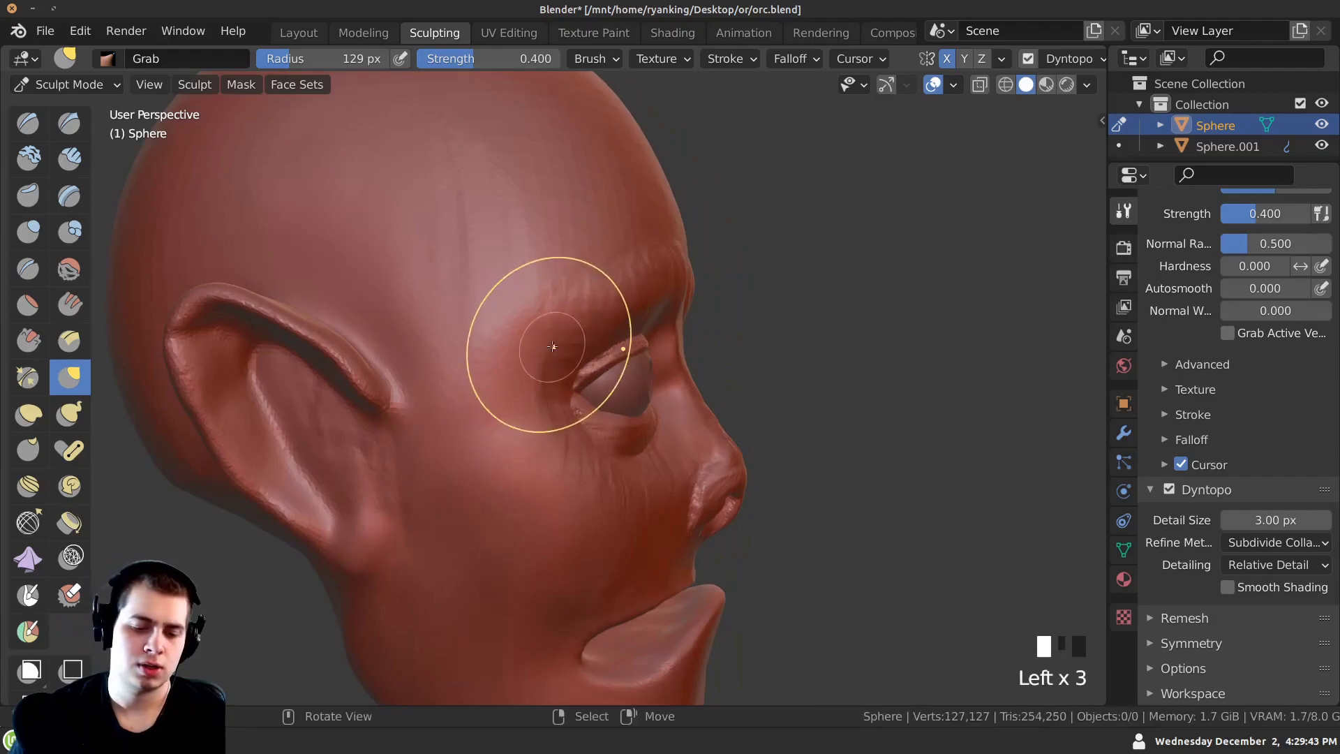
# Adjust the upper and lower eyelids with small Grab moves so they fit closely around the eyeball.
pyautogui.keyDown('ctrl'); pyautogui.moveTo(556, 349); pyautogui.dragTo(554, 388, button='middle'); pyautogui.keyUp('ctrl')
pyautogui.moveTo(559, 385); pyautogui.dragTo(564, 382)
pyautogui.moveTo(565, 380); pyautogui.dragTo(536, 375, button='middle')
pyautogui.moveTo(590, 359); pyautogui.dragTo(590, 354)
pyautogui.moveTo(585, 405); pyautogui.dragTo(582, 399)
pyautogui.moveTo(581, 398); pyautogui.dragTo(552, 380, button='middle')
pyautogui.keyDown('ctrl'); pyautogui.moveTo(552, 381); pyautogui.dragTo(573, 359, button='middle'); pyautogui.keyUp('ctrl')
pyautogui.moveTo(574, 359); pyautogui.dragTo(573, 353)
pyautogui.keyDown('ctrl'); pyautogui.moveTo(558, 349); pyautogui.dragTo(586, 370, button='middle'); pyautogui.keyUp('ctrl')
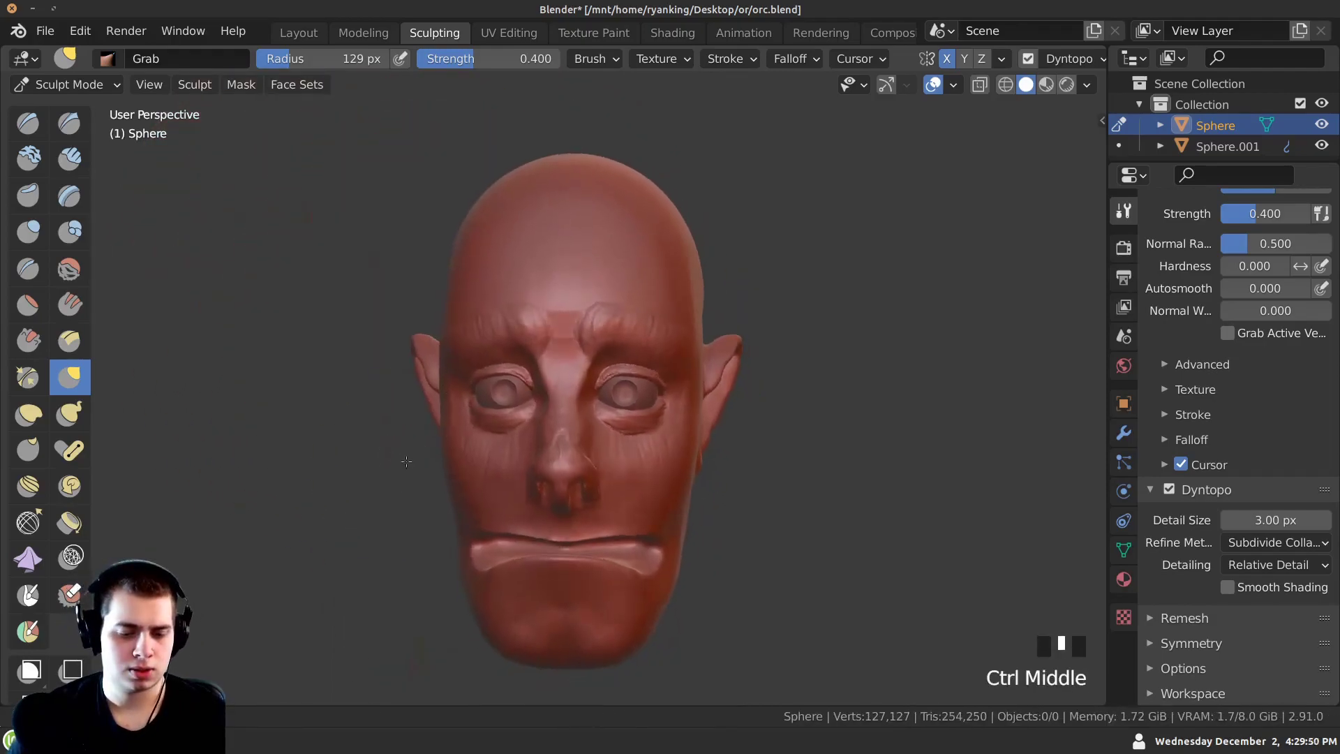
# Carve down the top edge of the lower eyelid with inverted Clay Strips from the inner corner outward.
pyautogui.moveTo(587, 370)
pyautogui.keyDown('ctrl'); pyautogui.mouseDown(button='middle')
pyautogui.moveTo(562, 346)
pyautogui.moveTo(590, 359)
pyautogui.moveTo(472, 473)
pyautogui.moveTo(476, 389)
pyautogui.moveTo(486, 474)
pyautogui.moveTo(649, 384)
pyautogui.mouseUp(button='middle'); pyautogui.keyUp('ctrl')
pyautogui.click(591, 359)
pyautogui.click(590, 359)
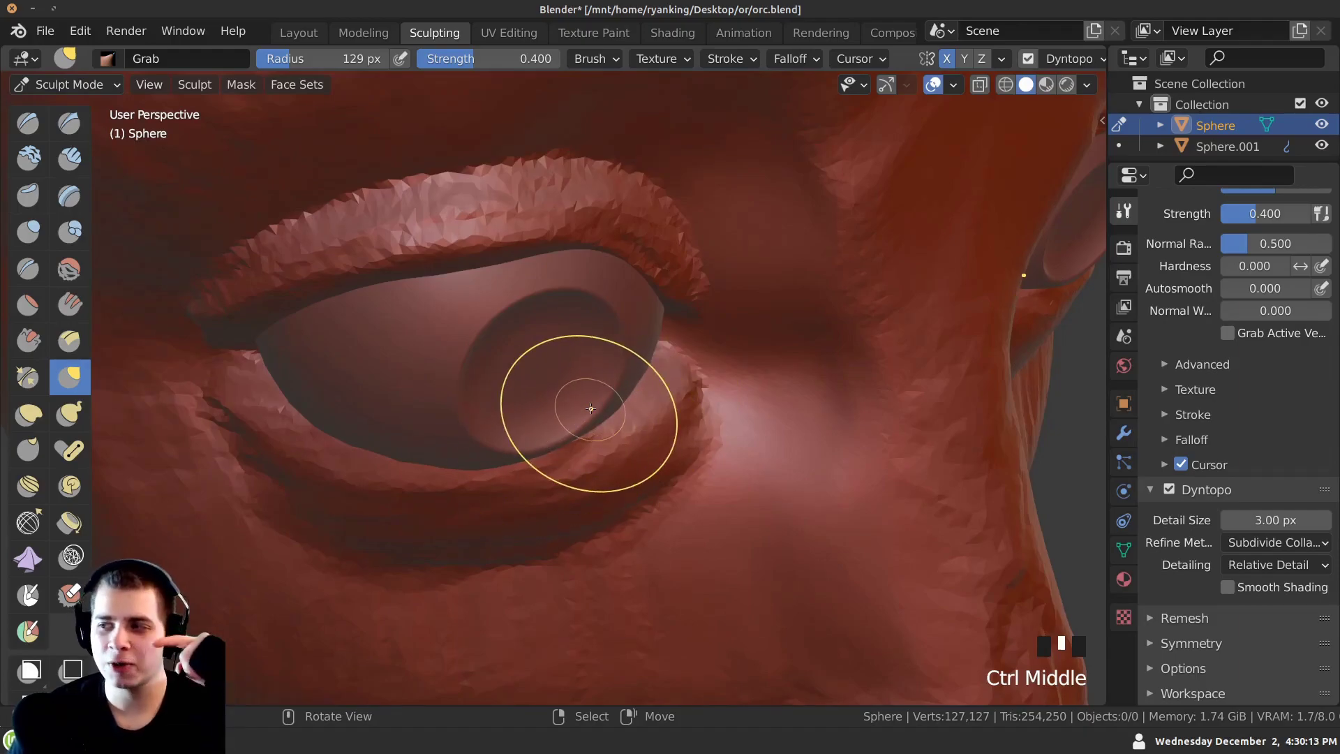
pyautogui.click(75, 168)
pyautogui.moveTo(555, 365); pyautogui.dragTo(590, 327, button='middle')
pyautogui.moveTo(670, 339)
pyautogui.keyDown('ctrl'); pyautogui.mouseDown()
pyautogui.moveTo(653, 380)
pyautogui.moveTo(594, 424)
pyautogui.moveTo(483, 454)
pyautogui.mouseUp(); pyautogui.keyUp('ctrl')
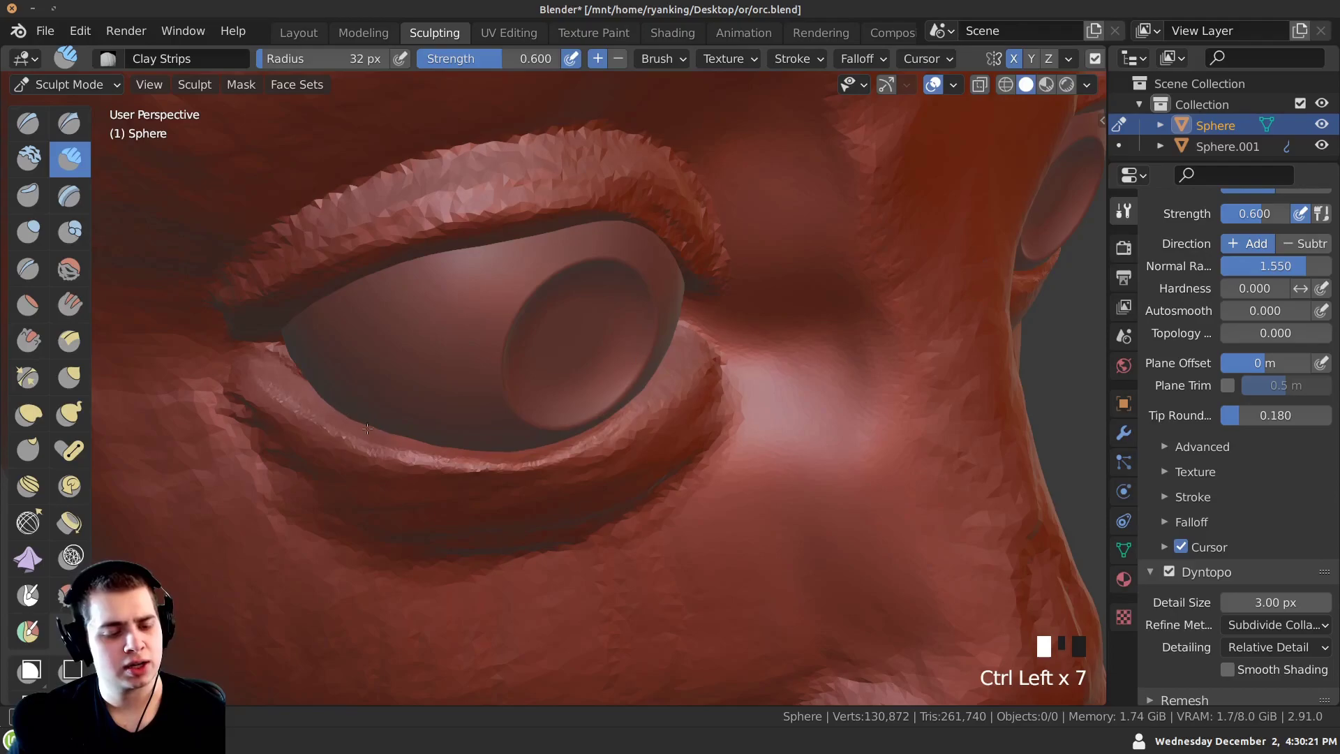
# Pinch up a crisp rim along the lower eyelid edge with the inverted Crease brush, then smooth it.
pyautogui.click(29, 269)
pyautogui.keyDown('ctrl'); pyautogui.moveTo(545, 337); pyautogui.dragTo(605, 443, button='middle'); pyautogui.keyUp('ctrl')
pyautogui.moveTo(391, 328)
pyautogui.keyDown('ctrl'); pyautogui.mouseDown(button='middle')
pyautogui.moveTo(472, 400)
pyautogui.moveTo(519, 356)
pyautogui.mouseUp(button='middle'); pyautogui.keyUp('ctrl')
pyautogui.keyDown('ctrl'); pyautogui.moveTo(609, 352); pyautogui.dragTo(583, 382); pyautogui.keyUp('ctrl')
pyautogui.moveTo(602, 363)
pyautogui.keyDown('ctrl'); pyautogui.mouseDown()
pyautogui.moveTo(579, 385)
pyautogui.moveTo(452, 405)
pyautogui.moveTo(497, 408)
pyautogui.mouseUp(); pyautogui.keyUp('ctrl')
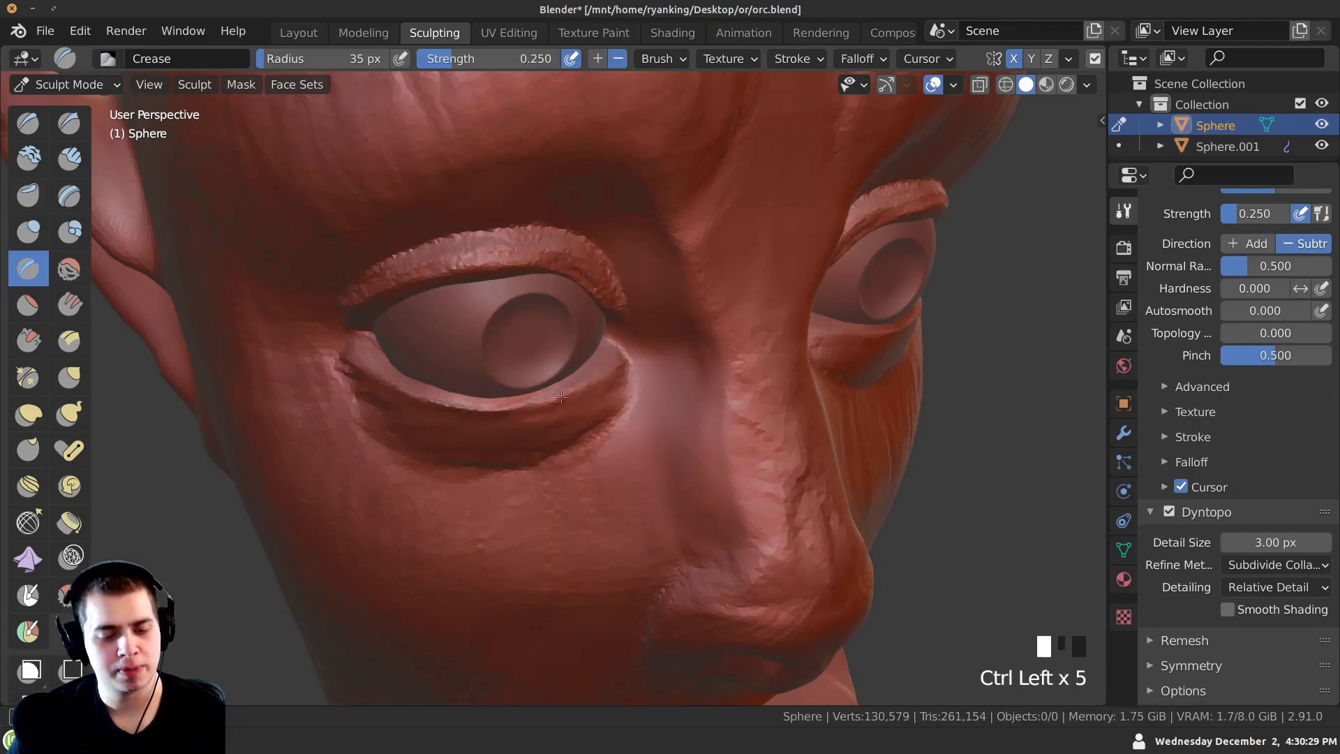
pyautogui.keyDown('ctrl'); pyautogui.moveTo(610, 362); pyautogui.dragTo(619, 356); pyautogui.keyUp('ctrl')
pyautogui.keyDown('shift'); pyautogui.moveTo(614, 360); pyautogui.dragTo(569, 389); pyautogui.keyUp('shift')
pyautogui.moveTo(531, 399)
pyautogui.keyDown('shift'); pyautogui.mouseDown()
pyautogui.moveTo(478, 401)
pyautogui.moveTo(373, 366)
pyautogui.mouseUp(); pyautogui.keyUp('shift')
pyautogui.moveTo(548, 432); pyautogui.dragTo(594, 395, button='middle')
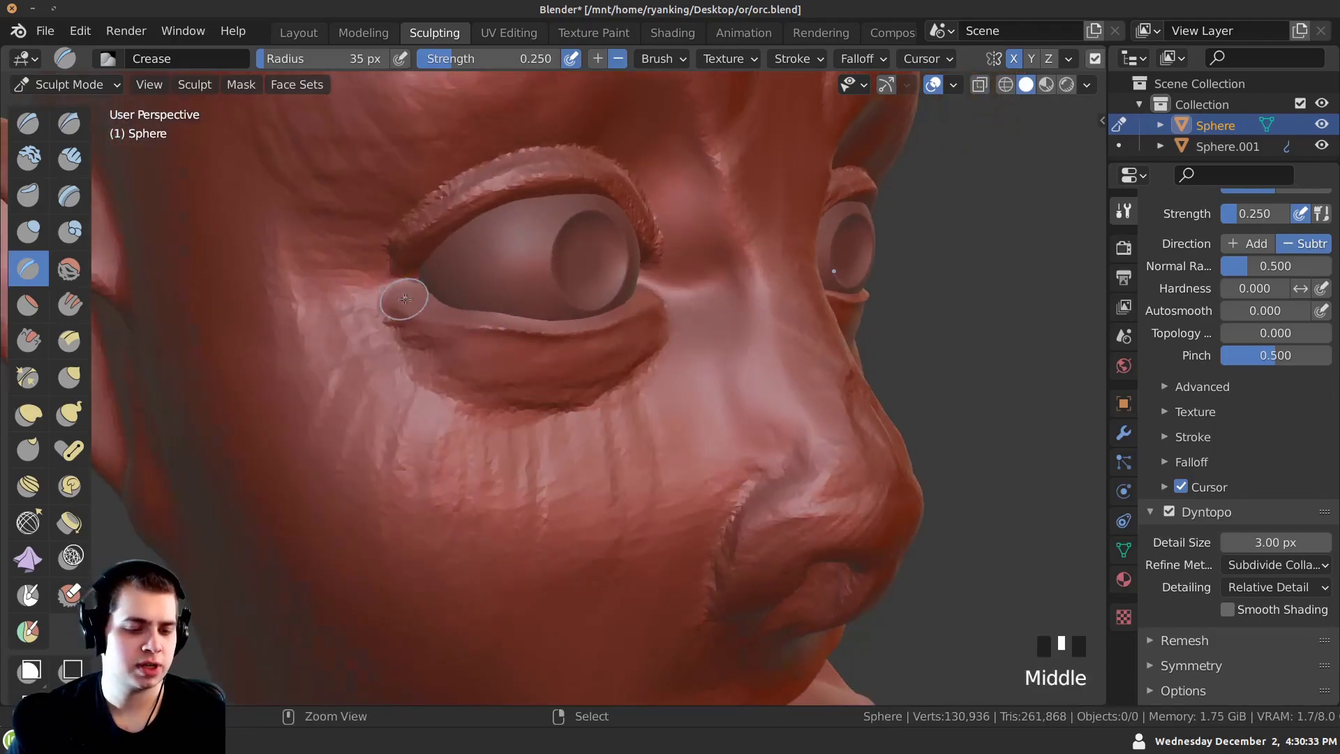
# Sharpen the outer end of the lower eyelid rim with inverted Crease strokes.
pyautogui.keyDown('ctrl'); pyautogui.moveTo(403, 298); pyautogui.dragTo(370, 269, button='middle'); pyautogui.keyUp('ctrl')
pyautogui.keyDown('ctrl'); pyautogui.moveTo(360, 275); pyautogui.dragTo(360, 277); pyautogui.keyUp('ctrl')
pyautogui.keyDown('ctrl'); pyautogui.moveTo(448, 301); pyautogui.dragTo(363, 278); pyautogui.keyUp('ctrl')
pyautogui.keyDown('ctrl'); pyautogui.moveTo(447, 300); pyautogui.dragTo(370, 279); pyautogui.keyUp('ctrl')
pyautogui.moveTo(545, 300); pyautogui.dragTo(475, 308, button='middle')
pyautogui.keyDown('ctrl'); pyautogui.moveTo(475, 307); pyautogui.dragTo(470, 322, button='middle'); pyautogui.keyUp('ctrl')
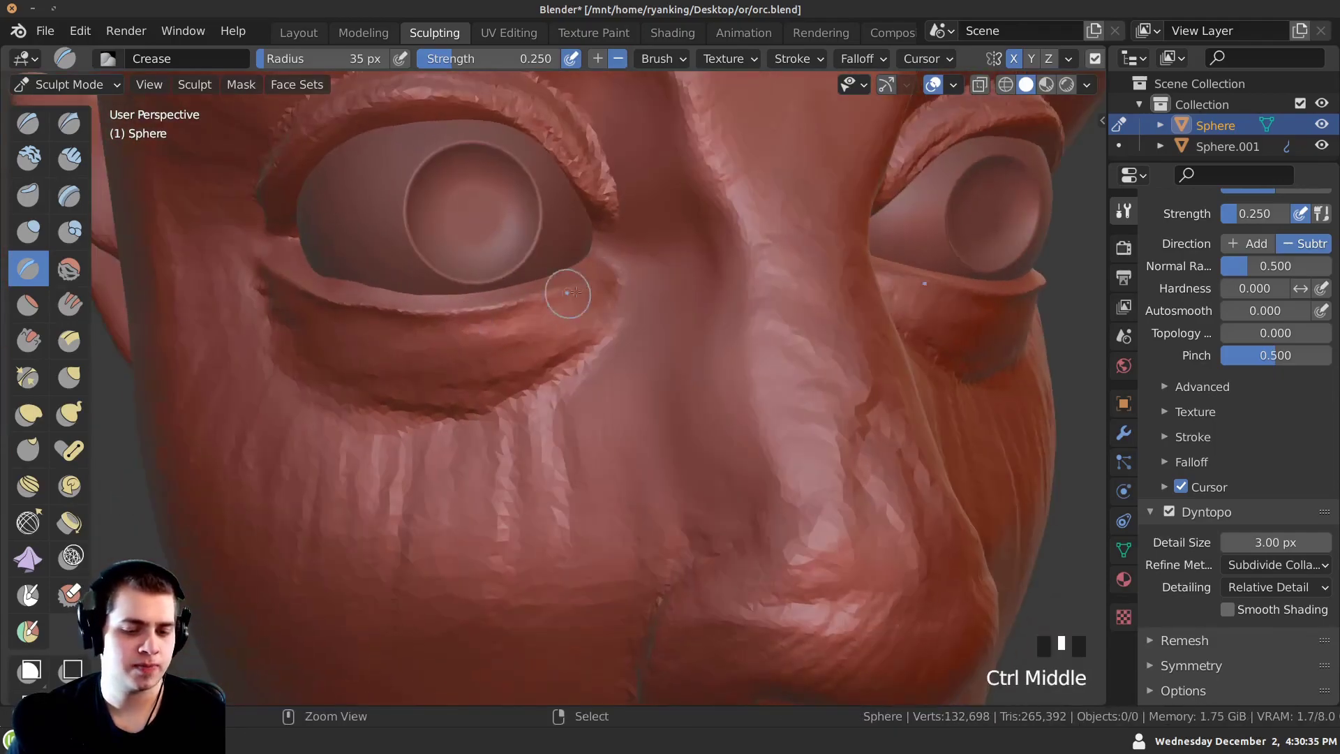
# Cut a crease between the upper and lower eyelids at the outer corner of the eye.
pyautogui.moveTo(391, 291); pyautogui.dragTo(415, 287)
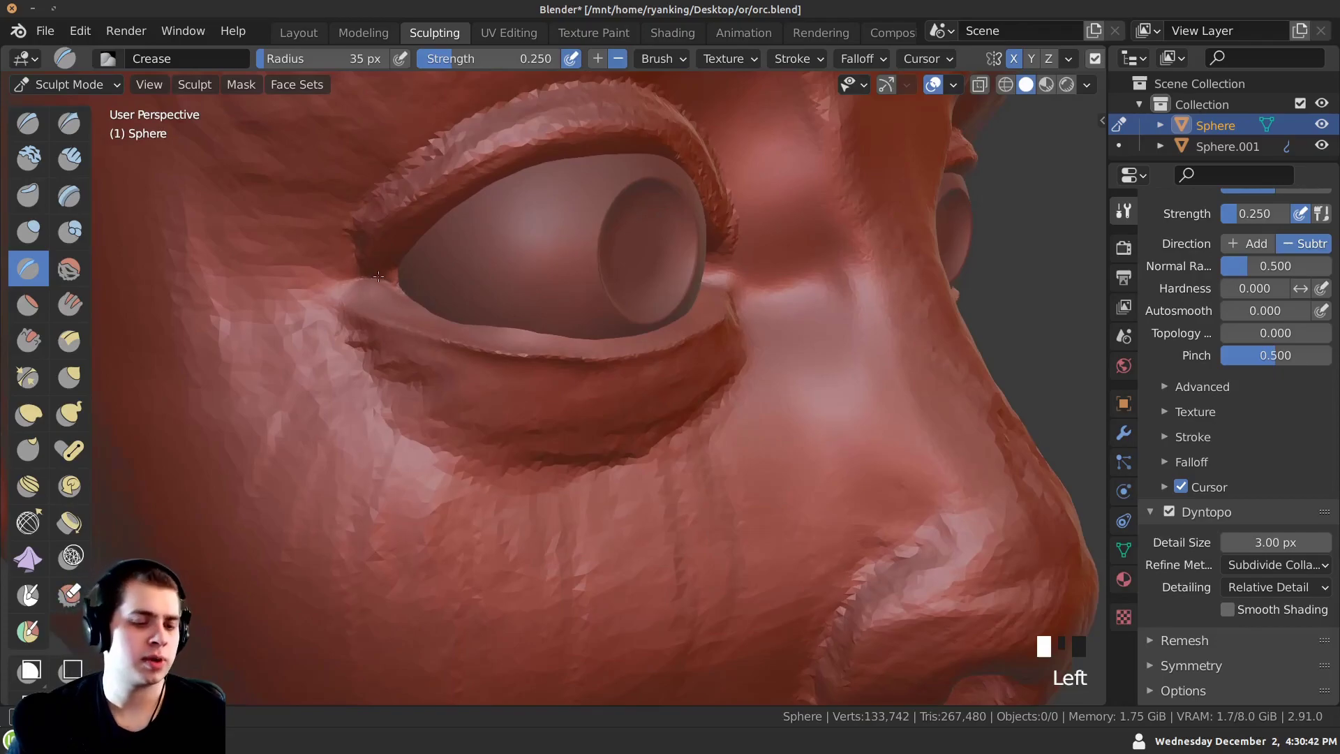
pyautogui.moveTo(372, 273); pyautogui.dragTo(400, 281)
pyautogui.moveTo(365, 274); pyautogui.dragTo(397, 280)
pyautogui.keyDown('ctrl'); pyautogui.moveTo(356, 263); pyautogui.dragTo(359, 286, button='middle'); pyautogui.keyUp('ctrl')
pyautogui.moveTo(359, 285); pyautogui.dragTo(372, 281)
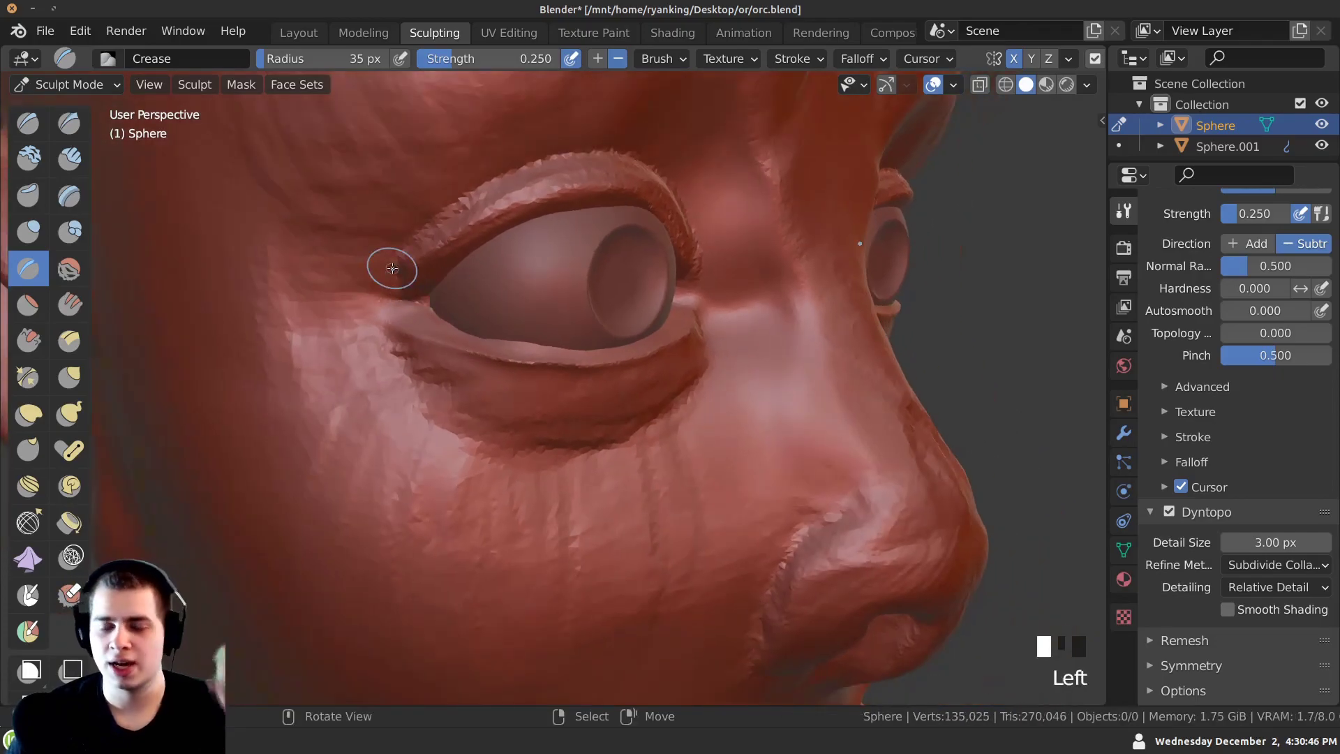
pyautogui.click(431, 295)
# Crease wrinkles beneath the eye, curving from the inner corner under the bag and across the bag itself.
pyautogui.moveTo(499, 317); pyautogui.dragTo(542, 353, button='middle')
pyautogui.click(620, 308)
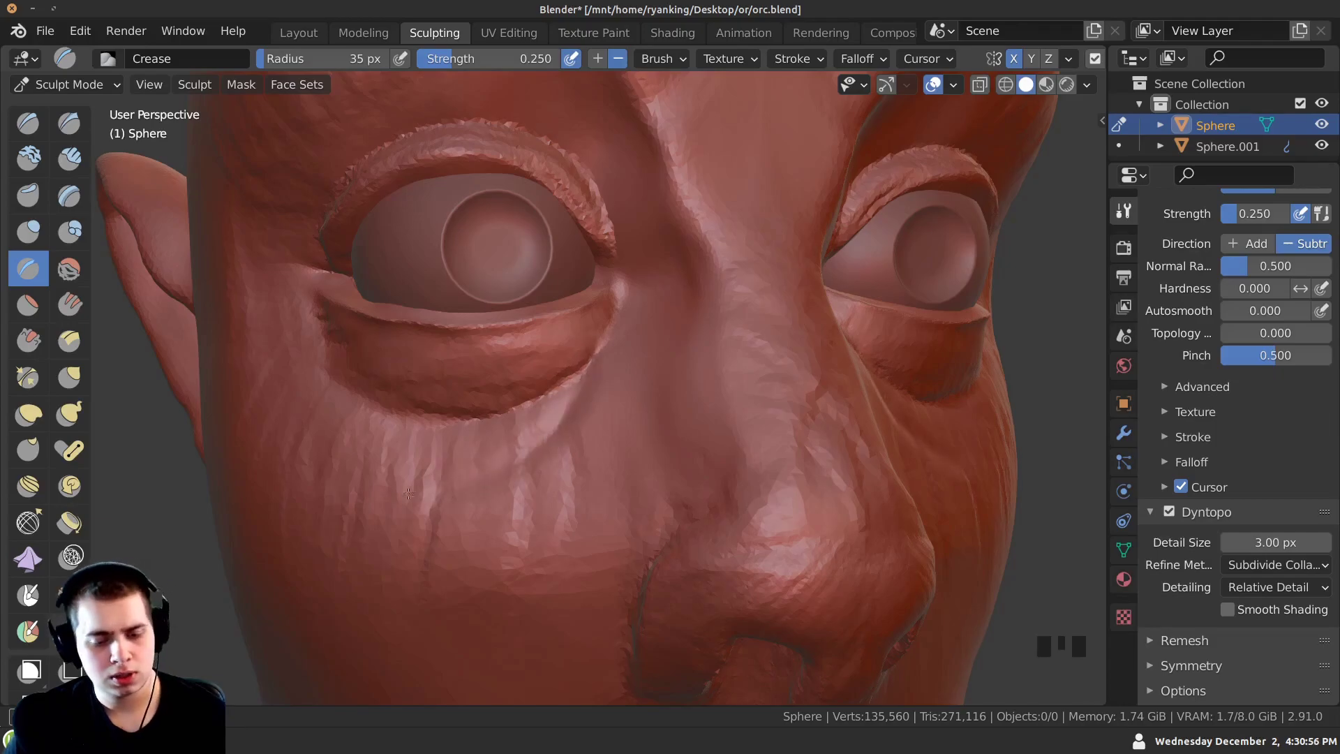
pyautogui.moveTo(610, 322); pyautogui.dragTo(404, 374)
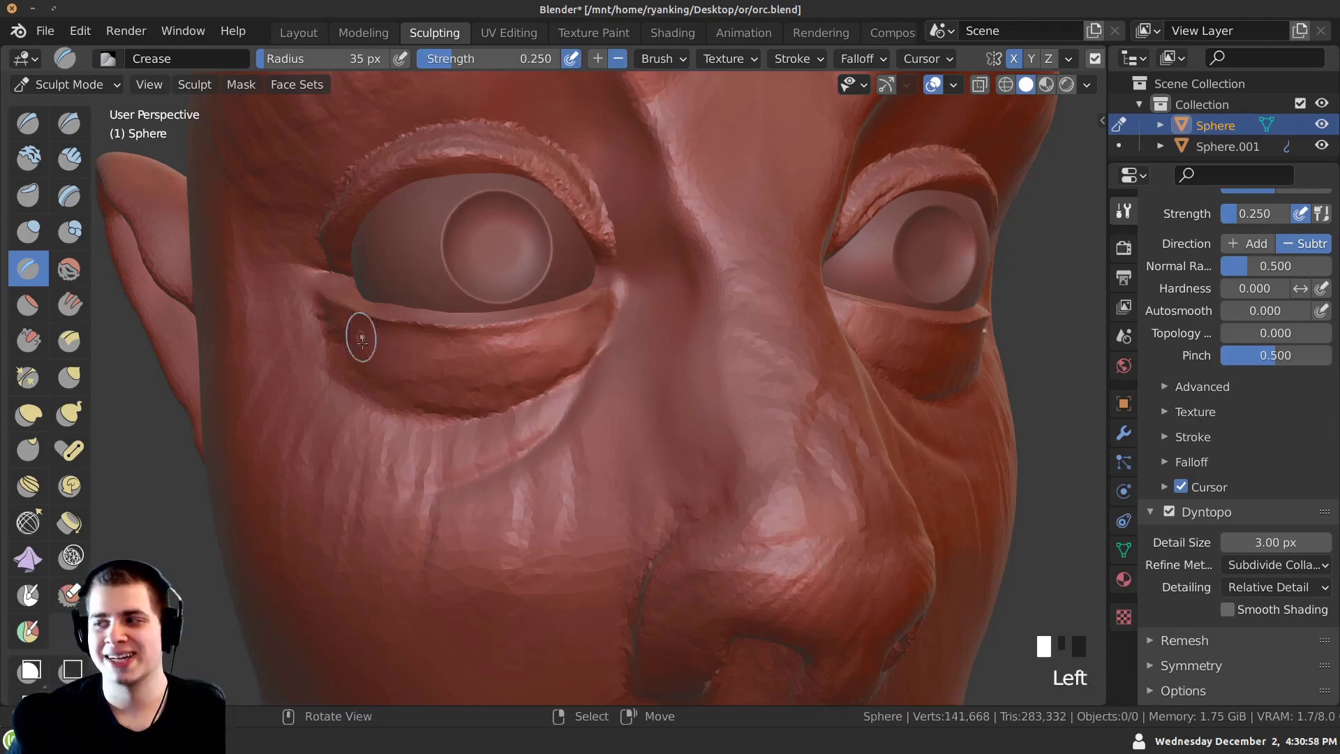
pyautogui.moveTo(404, 373); pyautogui.dragTo(479, 347, button='middle')
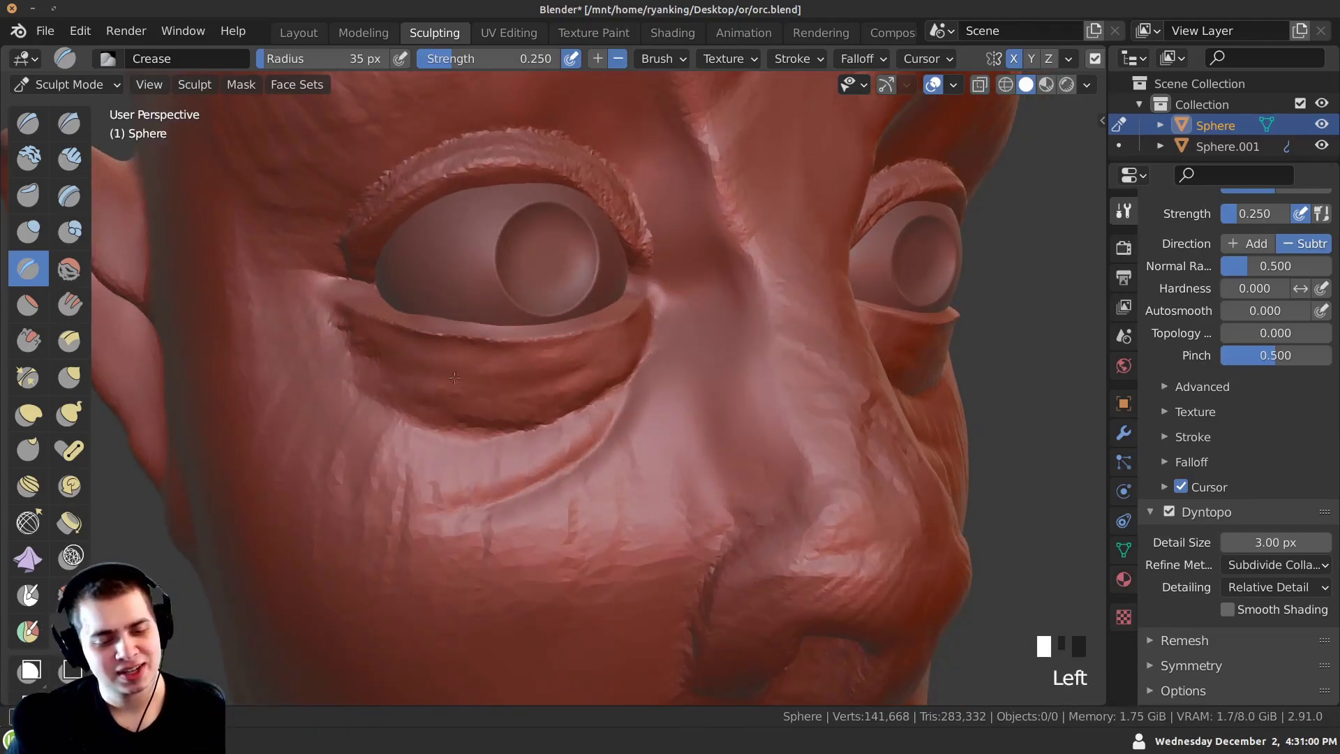
pyautogui.moveTo(398, 370); pyautogui.dragTo(502, 388)
# Smooth the eye bag, its folds and the cheek area directly below it.
pyautogui.keyDown('ctrl'); pyautogui.moveTo(506, 377); pyautogui.dragTo(508, 426, button='middle'); pyautogui.keyUp('ctrl')
pyautogui.keyDown('shift'); pyautogui.moveTo(502, 401); pyautogui.dragTo(433, 377); pyautogui.keyUp('shift')
pyautogui.moveTo(446, 380)
pyautogui.keyDown('shift'); pyautogui.mouseDown()
pyautogui.moveTo(569, 403)
pyautogui.moveTo(424, 372)
pyautogui.moveTo(392, 346)
pyautogui.mouseUp(); pyautogui.keyUp('shift')
pyautogui.keyDown('ctrl'); pyautogui.moveTo(393, 346); pyautogui.dragTo(412, 419, button='middle'); pyautogui.keyUp('ctrl')
pyautogui.moveTo(432, 437)
pyautogui.keyDown('shift'); pyautogui.mouseDown()
pyautogui.moveTo(454, 474)
pyautogui.moveTo(513, 481)
pyautogui.mouseUp(); pyautogui.keyUp('shift')
pyautogui.keyDown('shift'); pyautogui.moveTo(433, 447); pyautogui.dragTo(583, 480); pyautogui.keyUp('shift')
pyautogui.keyDown('ctrl'); pyautogui.moveTo(559, 496); pyautogui.dragTo(523, 422, button='middle'); pyautogui.keyUp('ctrl')
pyautogui.keyDown('shift'); pyautogui.moveTo(609, 433); pyautogui.dragTo(365, 434); pyautogui.keyUp('shift')
# Pinch up a sharp rim along the lower edge of the upper eyelid with inverted Crease strokes.
pyautogui.keyDown('ctrl'); pyautogui.moveTo(391, 345); pyautogui.dragTo(401, 272, button='middle'); pyautogui.keyUp('ctrl')
pyautogui.keyDown('shift'); pyautogui.moveTo(401, 273); pyautogui.dragTo(392, 251, button='middle'); pyautogui.keyUp('shift')
pyautogui.keyDown('ctrl'); pyautogui.moveTo(423, 256); pyautogui.dragTo(561, 315); pyautogui.keyUp('ctrl')
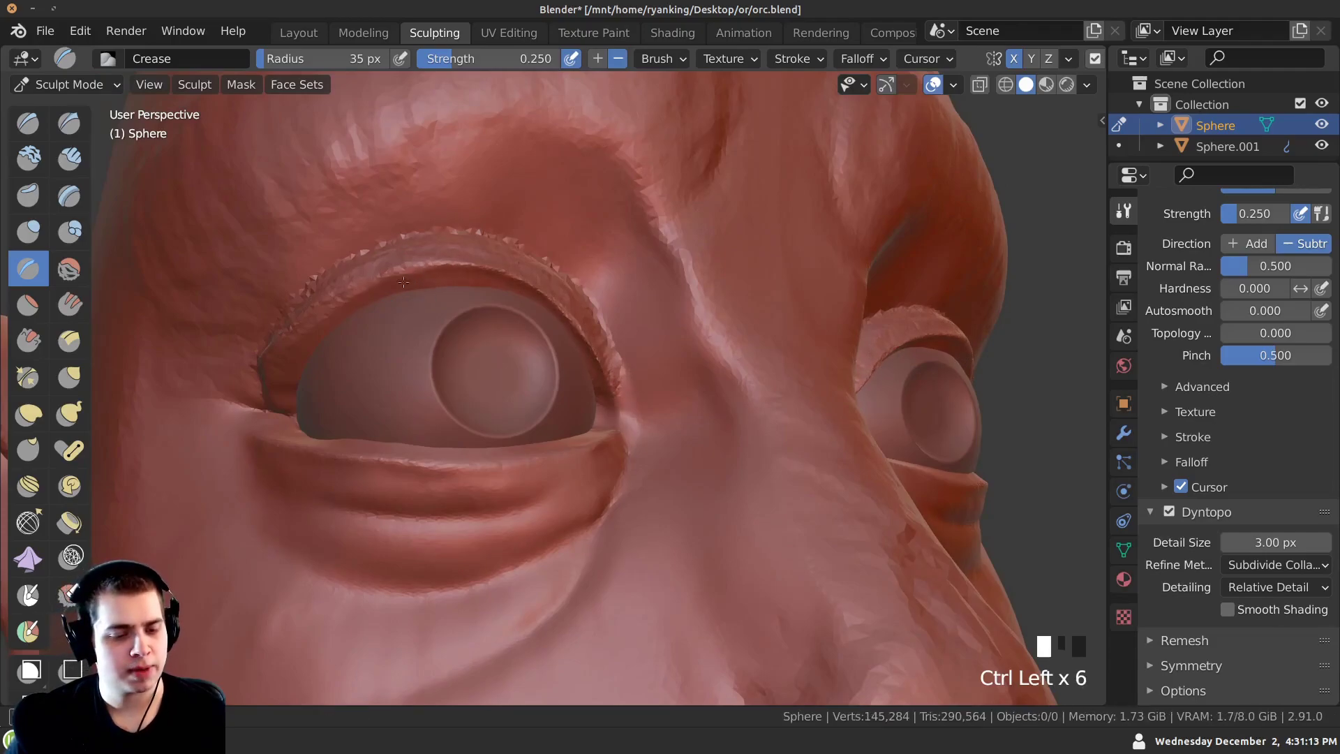
pyautogui.moveTo(305, 347)
pyautogui.keyDown('ctrl'); pyautogui.mouseDown()
pyautogui.moveTo(391, 279)
pyautogui.moveTo(434, 266)
pyautogui.mouseUp(); pyautogui.keyUp('ctrl')
pyautogui.keyDown('ctrl'); pyautogui.moveTo(434, 267); pyautogui.dragTo(480, 265); pyautogui.keyUp('ctrl')
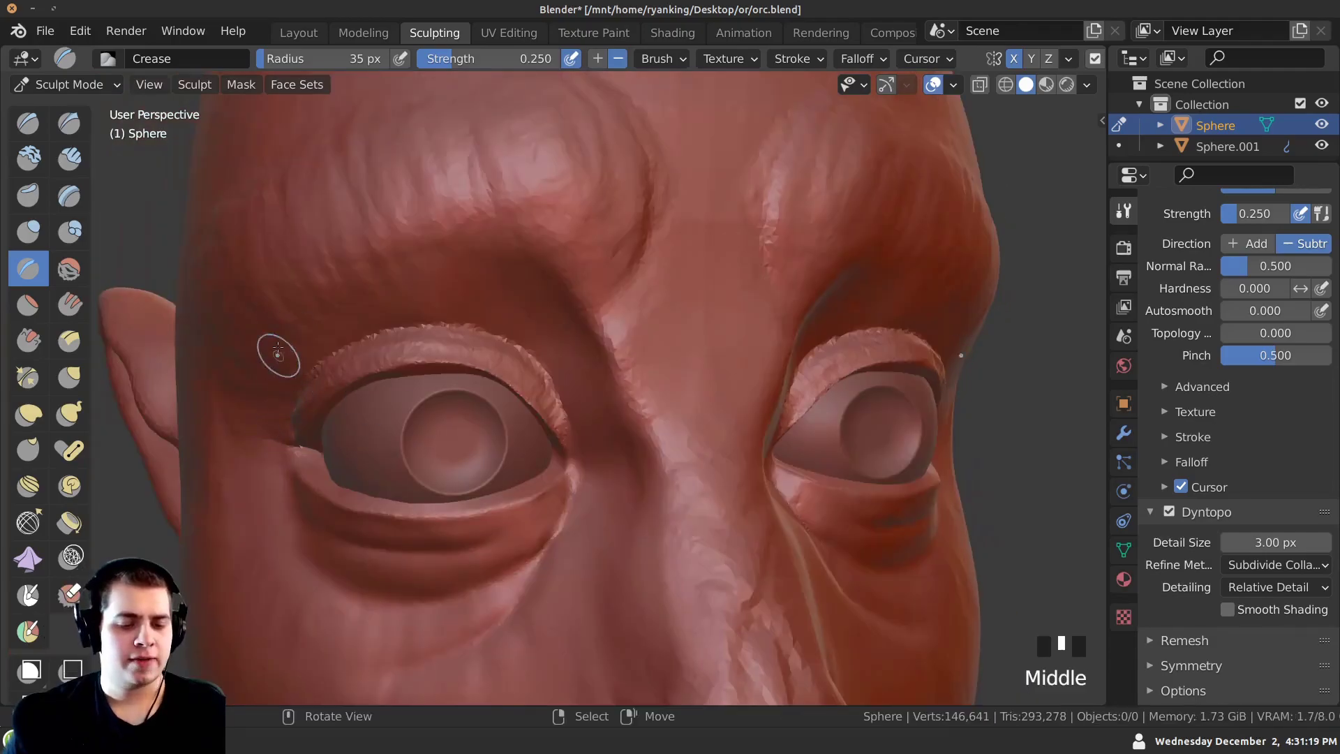
pyautogui.moveTo(279, 353); pyautogui.dragTo(300, 366, button='middle')
pyautogui.moveTo(408, 390)
pyautogui.keyDown('shift'); pyautogui.mouseDown(button='middle')
pyautogui.moveTo(424, 407)
pyautogui.moveTo(418, 319)
pyautogui.moveTo(485, 398)
pyautogui.moveTo(480, 442)
pyautogui.moveTo(464, 428)
pyautogui.moveTo(488, 377)
pyautogui.mouseUp(button='middle'); pyautogui.keyUp('shift')
pyautogui.moveTo(488, 377)
pyautogui.keyDown('ctrl'); pyautogui.mouseDown()
pyautogui.moveTo(517, 366)
pyautogui.moveTo(576, 419)
pyautogui.mouseUp(); pyautogui.keyUp('ctrl')
# Set the Dyntopo detail size to 6 px and crease along the top of the upper eyelid toward the inner corner.
pyautogui.click(1250, 546)
pyautogui.moveTo(698, 433); pyautogui.dragTo(594, 412, button='middle')
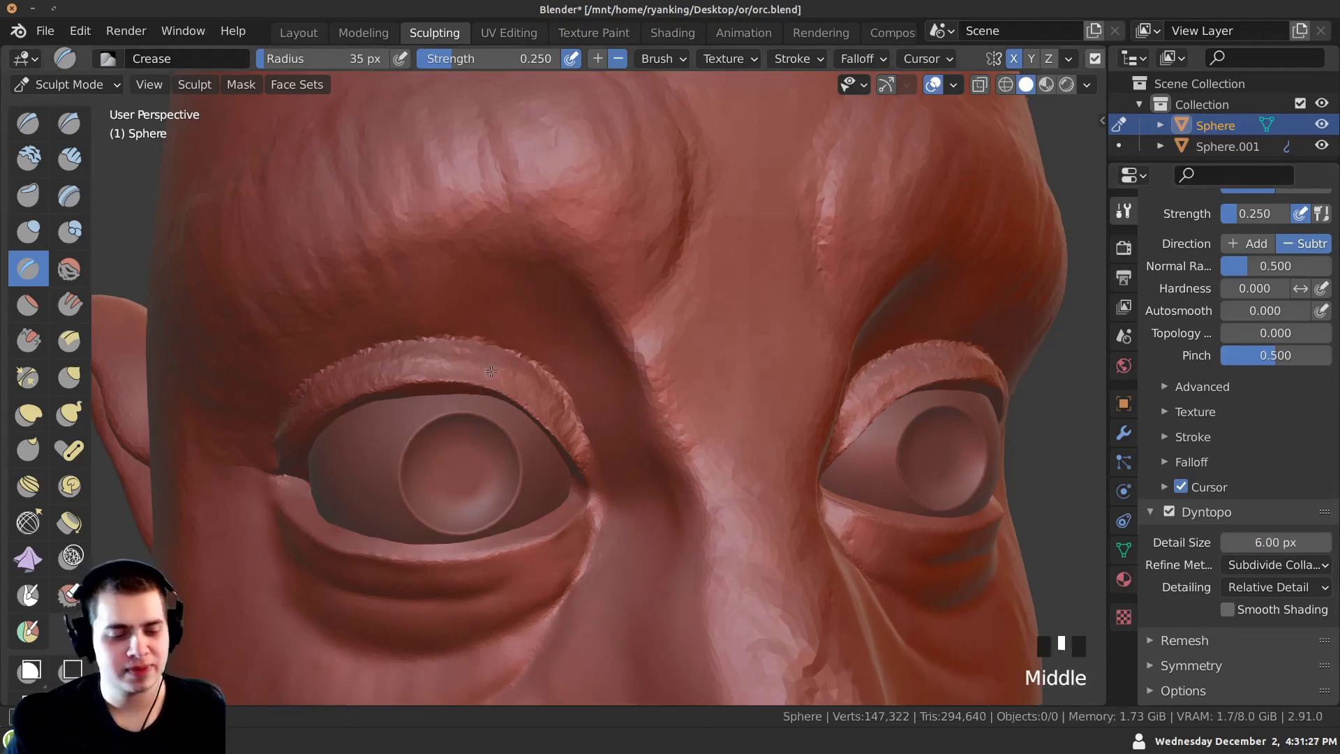
pyautogui.keyDown('ctrl'); pyautogui.moveTo(503, 391); pyautogui.dragTo(453, 325, button='middle'); pyautogui.keyUp('ctrl')
pyautogui.moveTo(449, 321); pyautogui.dragTo(485, 321)
pyautogui.moveTo(489, 322); pyautogui.dragTo(535, 335)
pyautogui.moveTo(534, 335); pyautogui.dragTo(583, 377)
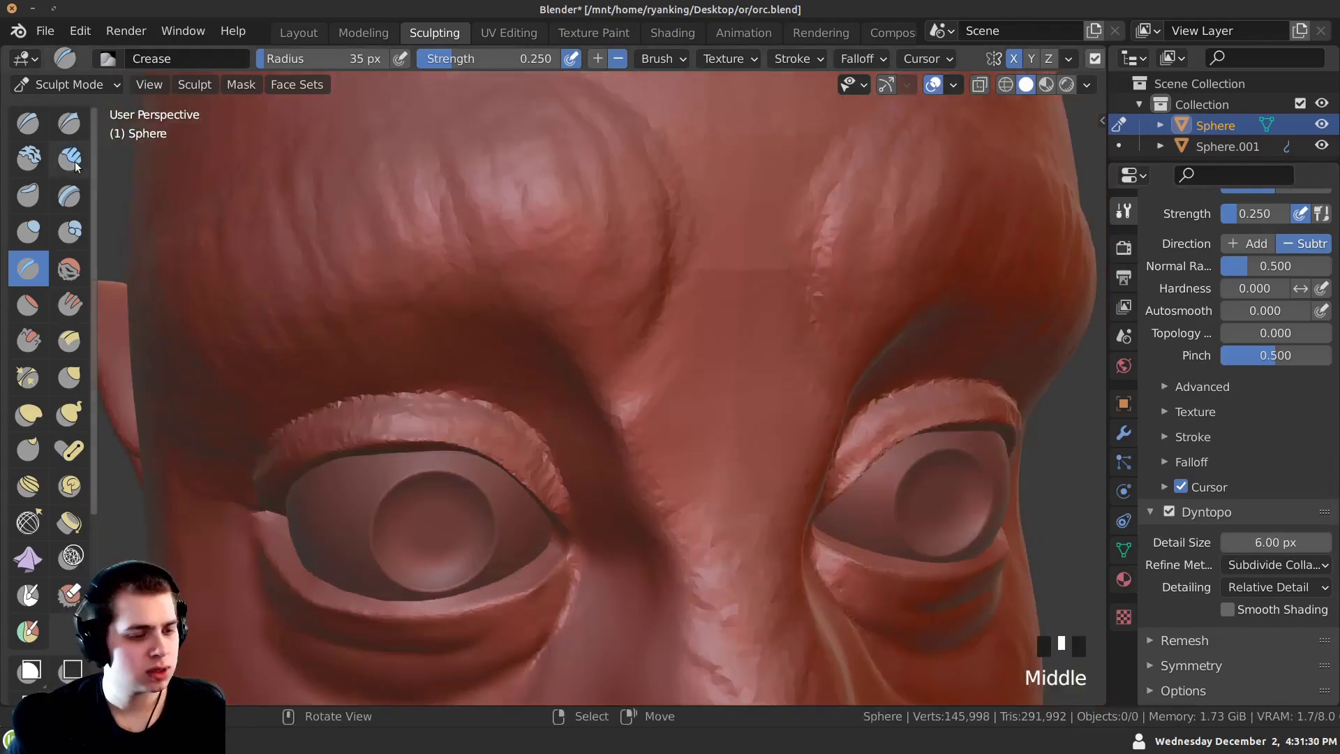
# Carve down the upper eyelid from its middle to the inner corner with inverted Clay Strips, then smooth the whole lid.
pyautogui.click(77, 165)
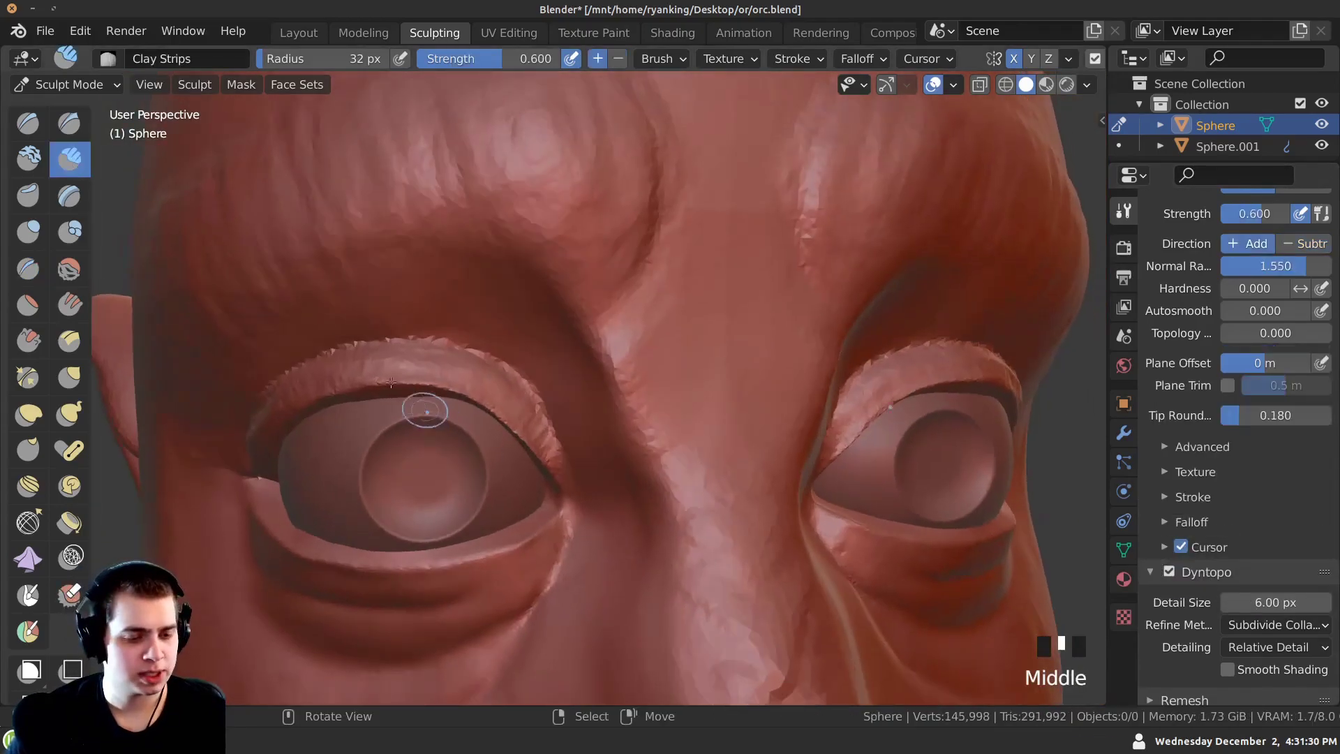
pyautogui.keyDown('ctrl'); pyautogui.moveTo(419, 349); pyautogui.dragTo(454, 353); pyautogui.keyUp('ctrl')
pyautogui.keyDown('ctrl'); pyautogui.moveTo(447, 352); pyautogui.dragTo(482, 363); pyautogui.keyUp('ctrl')
pyautogui.keyDown('ctrl'); pyautogui.moveTo(471, 361); pyautogui.dragTo(506, 377); pyautogui.keyUp('ctrl')
pyautogui.moveTo(499, 377); pyautogui.dragTo(520, 377, button='middle')
pyautogui.keyDown('ctrl'); pyautogui.moveTo(513, 371); pyautogui.dragTo(532, 384); pyautogui.keyUp('ctrl')
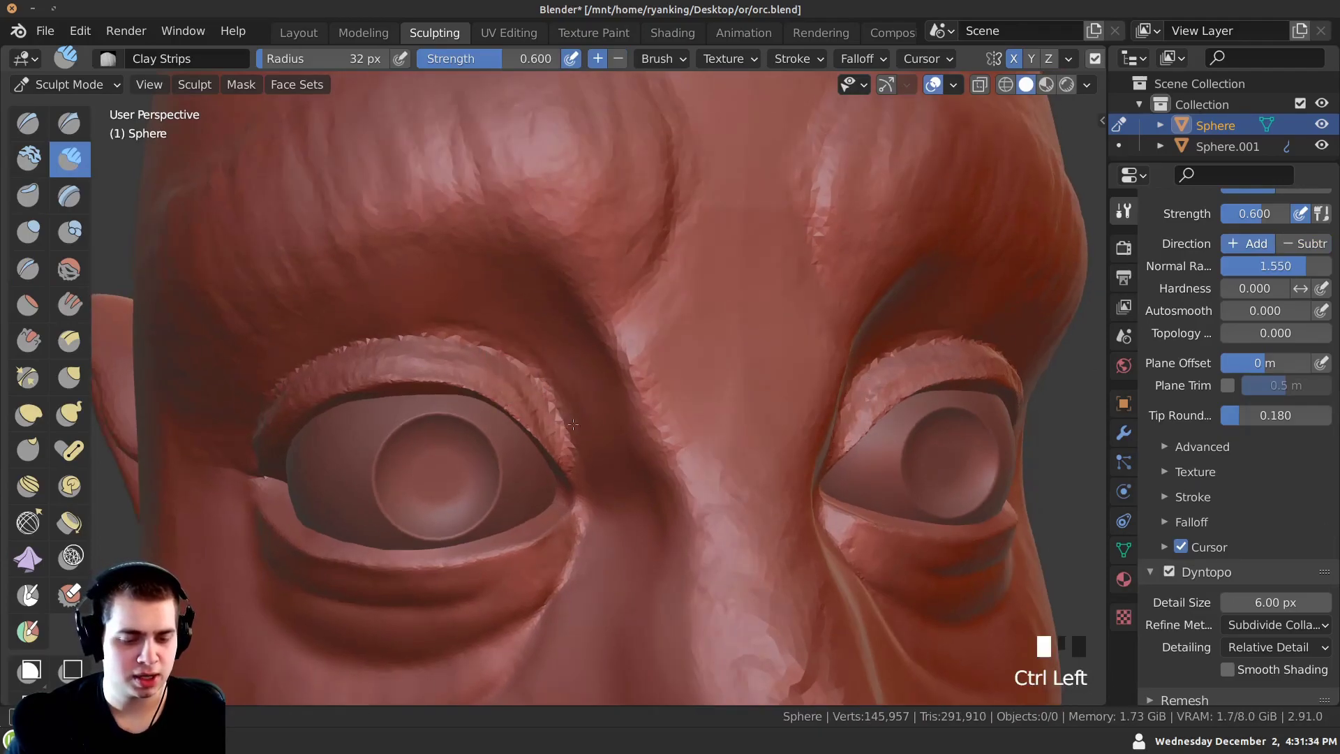
pyautogui.keyDown('ctrl'); pyautogui.moveTo(446, 342); pyautogui.dragTo(488, 352); pyautogui.keyUp('ctrl')
pyautogui.keyDown('ctrl'); pyautogui.moveTo(489, 353); pyautogui.dragTo(257, 418, button='middle'); pyautogui.keyUp('ctrl')
pyautogui.moveTo(342, 370)
pyautogui.keyDown('shift'); pyautogui.mouseDown()
pyautogui.moveTo(433, 336)
pyautogui.moveTo(544, 405)
pyautogui.mouseUp(); pyautogui.keyUp('shift')
pyautogui.moveTo(413, 334); pyautogui.dragTo(447, 349, button='middle')
# Set the Dyntopo detail size to 3 px, carve the fold beside the inner upper eyelid, and smooth it.
pyautogui.click(1246, 602)
pyautogui.click(1247, 602)
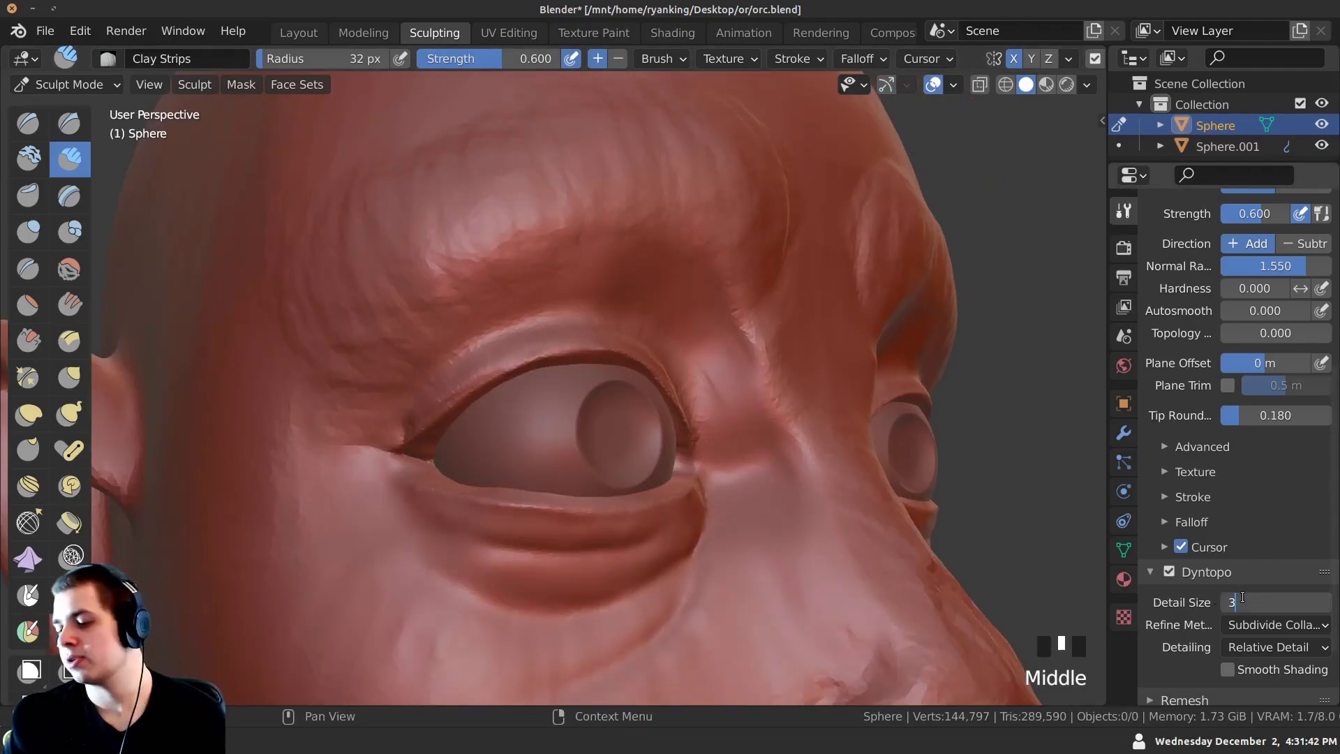
pyautogui.write('3')
pyautogui.press('Return')
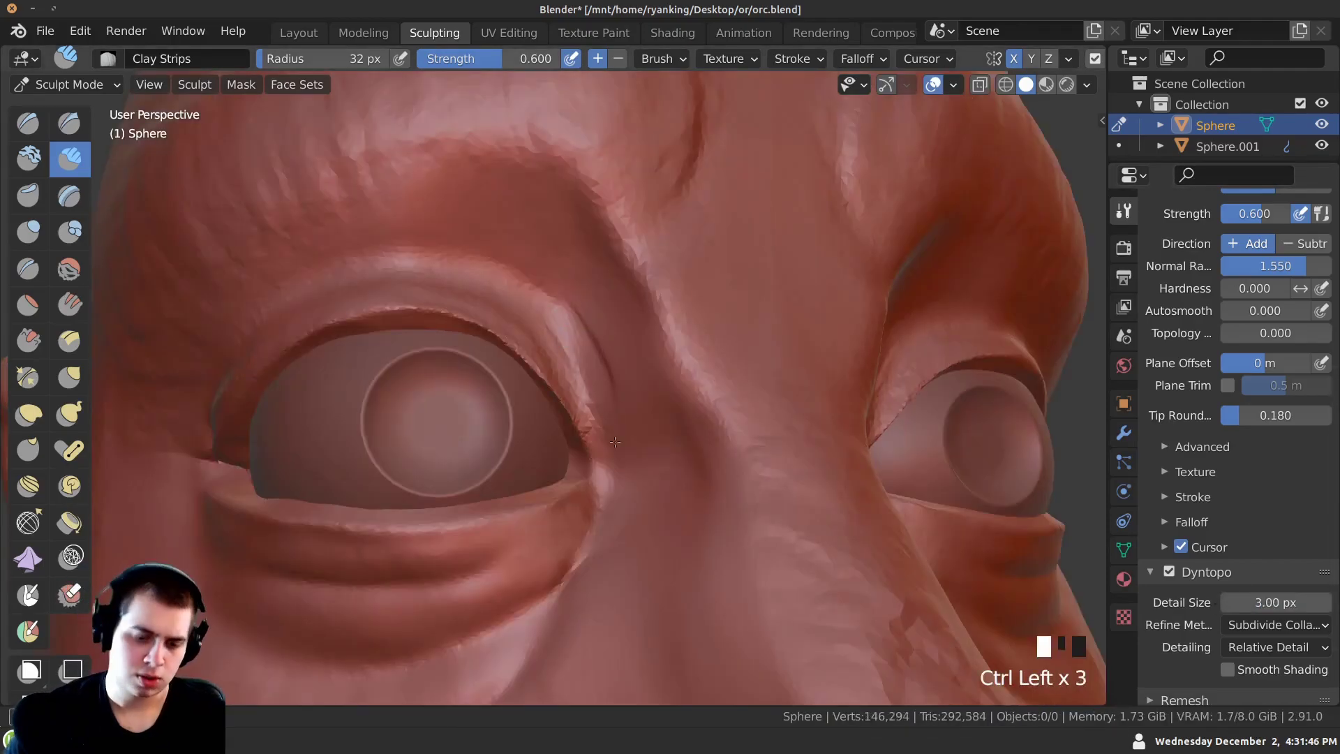
pyautogui.keyDown('ctrl'); pyautogui.moveTo(615, 442); pyautogui.dragTo(608, 489, button='middle'); pyautogui.keyUp('ctrl')
pyautogui.keyDown('ctrl'); pyautogui.moveTo(590, 342); pyautogui.dragTo(608, 371); pyautogui.keyUp('ctrl')
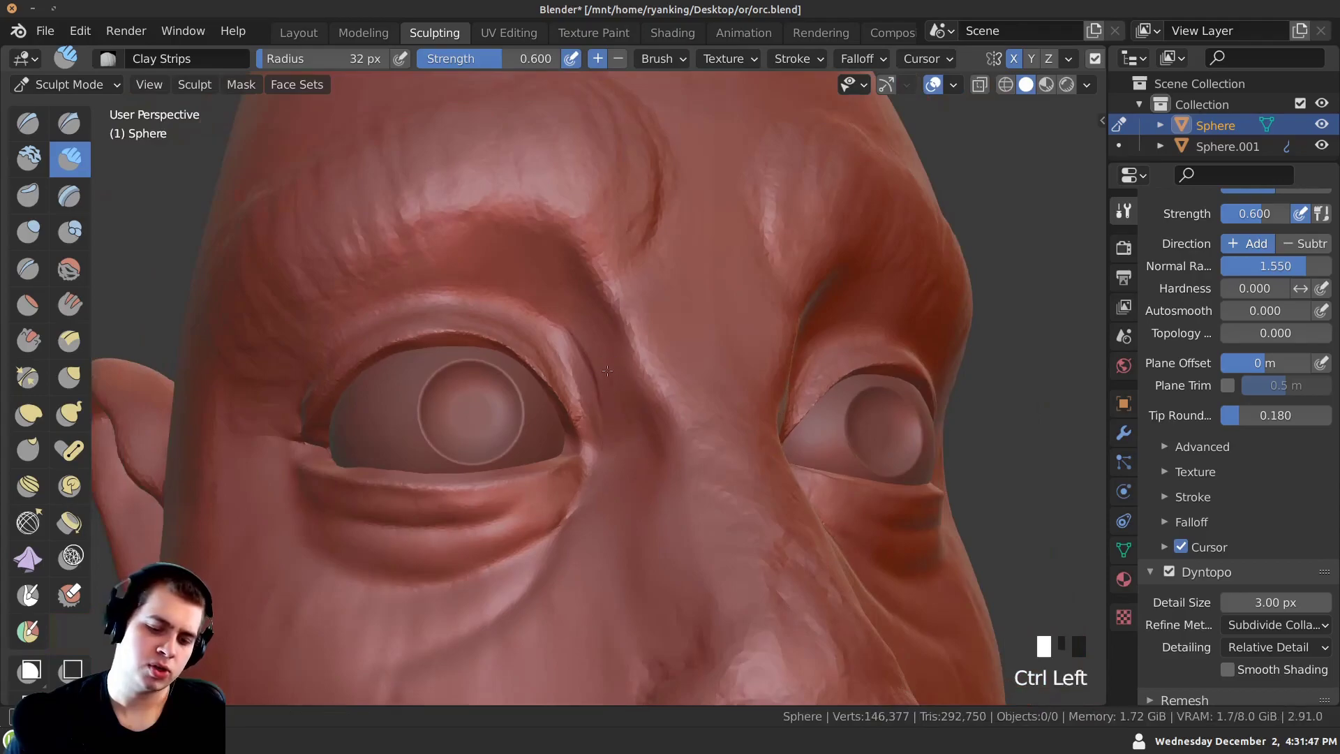
pyautogui.keyDown('shift'); pyautogui.moveTo(593, 326); pyautogui.dragTo(593, 391); pyautogui.keyUp('shift')
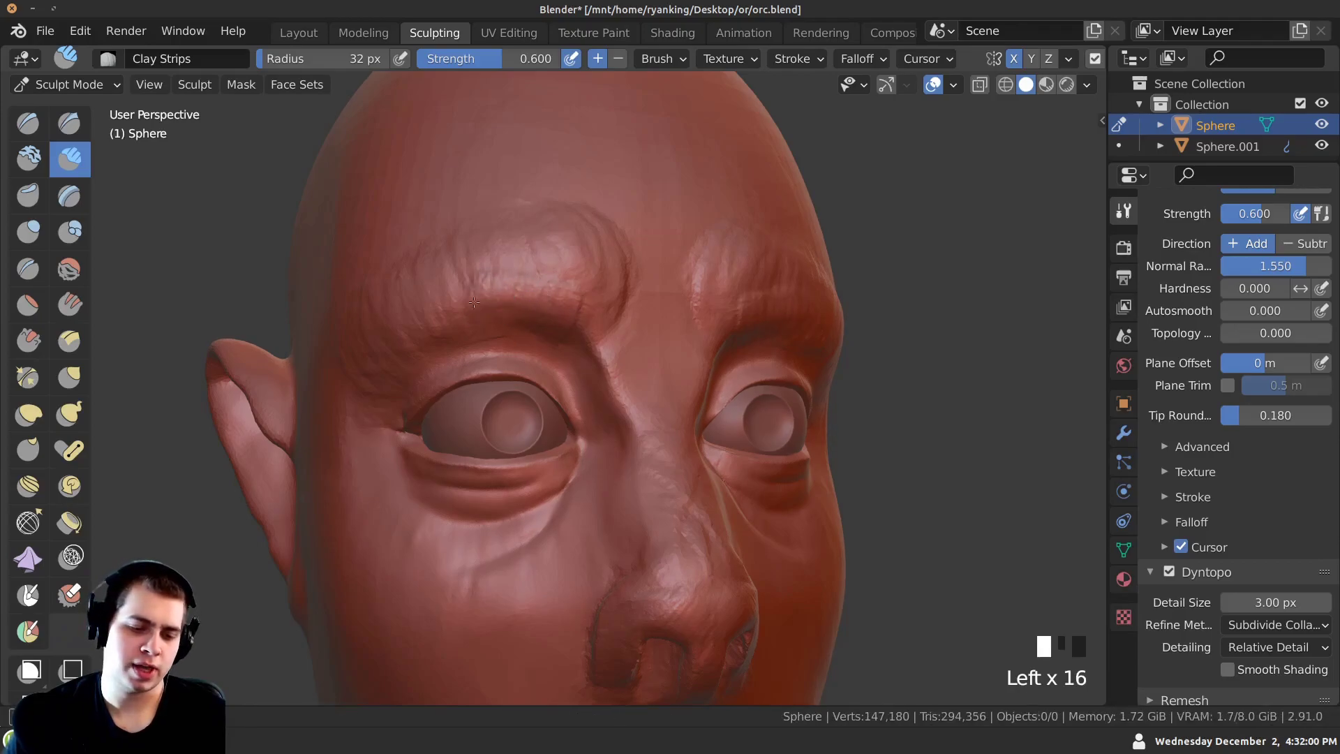
# Add short Clay Strips strokes along the brow ridge and down its outer end toward the temple.
pyautogui.moveTo(444, 318); pyautogui.dragTo(506, 285)
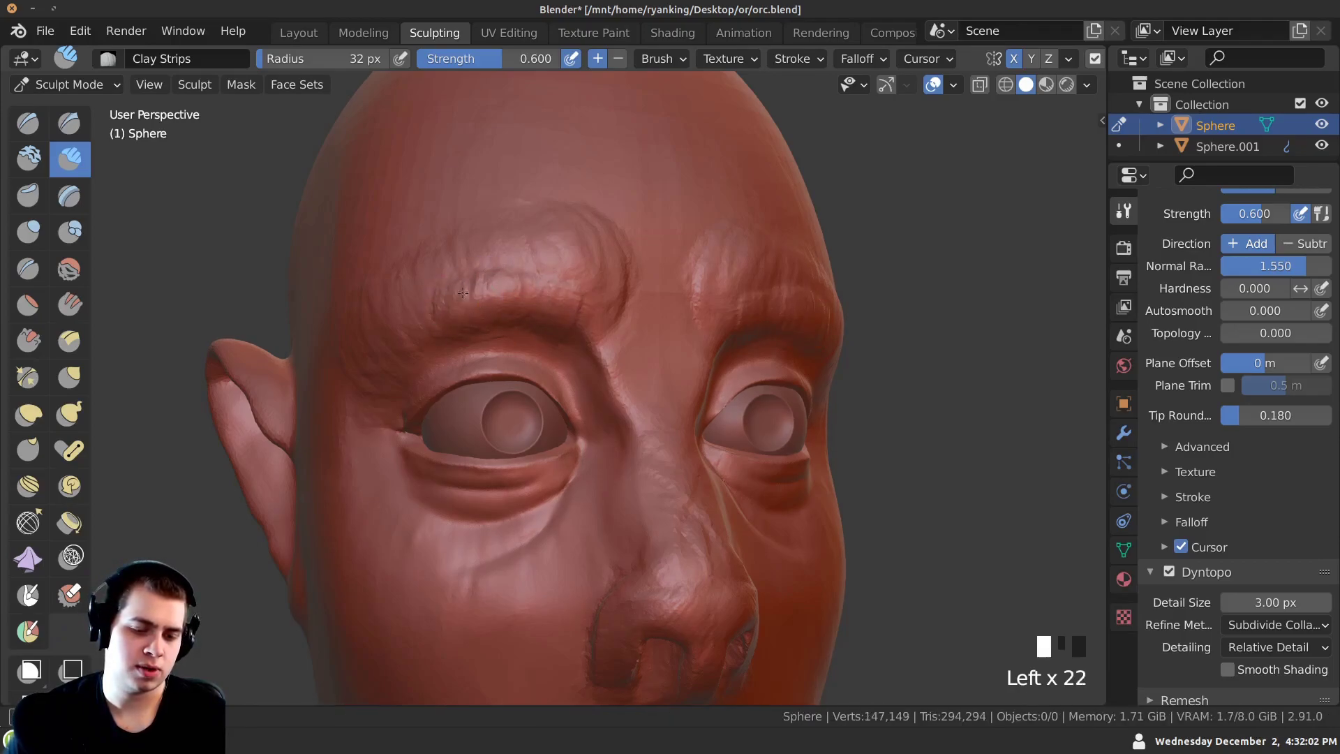
pyautogui.moveTo(399, 333); pyautogui.dragTo(388, 349)
pyautogui.moveTo(395, 338); pyautogui.dragTo(381, 363)
pyautogui.moveTo(388, 351); pyautogui.dragTo(378, 369)
pyautogui.moveTo(386, 356); pyautogui.dragTo(377, 374)
pyautogui.moveTo(384, 360); pyautogui.dragTo(377, 380)
# Check the whole head from the front and side, and save the file.
pyautogui.moveTo(374, 391)
pyautogui.keyDown('ctrl'); pyautogui.mouseDown(button='middle')
pyautogui.moveTo(371, 470)
pyautogui.moveTo(450, 378)
pyautogui.mouseUp(button='middle'); pyautogui.keyUp('ctrl')
pyautogui.moveTo(449, 378); pyautogui.dragTo(455, 370, button='middle')
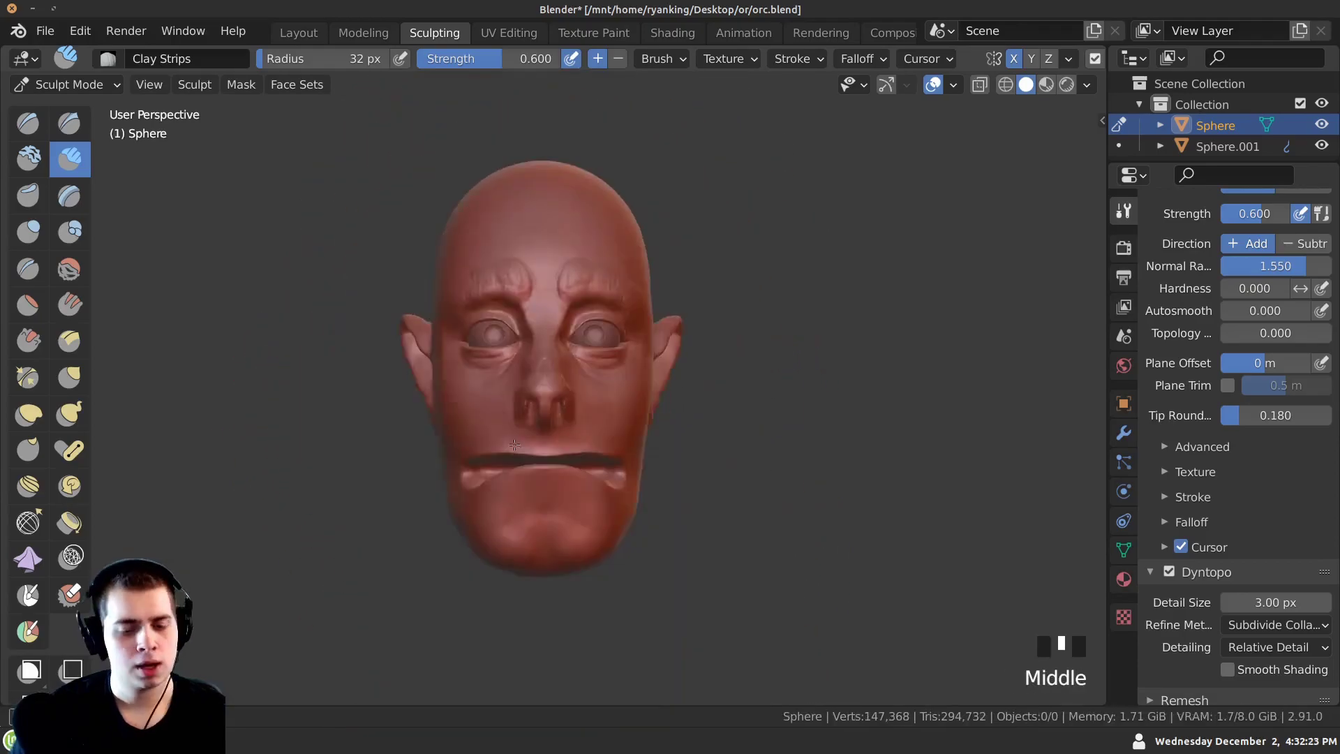
pyautogui.moveTo(534, 482); pyautogui.dragTo(649, 492, button='middle')
pyautogui.keyDown('shift'); pyautogui.moveTo(649, 492); pyautogui.dragTo(599, 487, button='middle'); pyautogui.keyUp('shift')
pyautogui.keyDown('ctrl'); pyautogui.moveTo(599, 487); pyautogui.dragTo(553, 449, button='middle'); pyautogui.keyUp('ctrl')
pyautogui.click(44, 33)
pyautogui.click(69, 167)
# Reshape the nostril and the base of the nose in profile with the Grab brush.
pyautogui.moveTo(489, 377); pyautogui.dragTo(509, 391, button='middle')
pyautogui.moveTo(509, 391); pyautogui.dragTo(568, 411, button='middle')
pyautogui.keyDown('shift'); pyautogui.moveTo(569, 410); pyautogui.dragTo(447, 374, button='middle'); pyautogui.keyUp('shift')
pyautogui.keyDown('ctrl'); pyautogui.moveTo(447, 373); pyautogui.dragTo(431, 306, button='middle'); pyautogui.keyUp('ctrl')
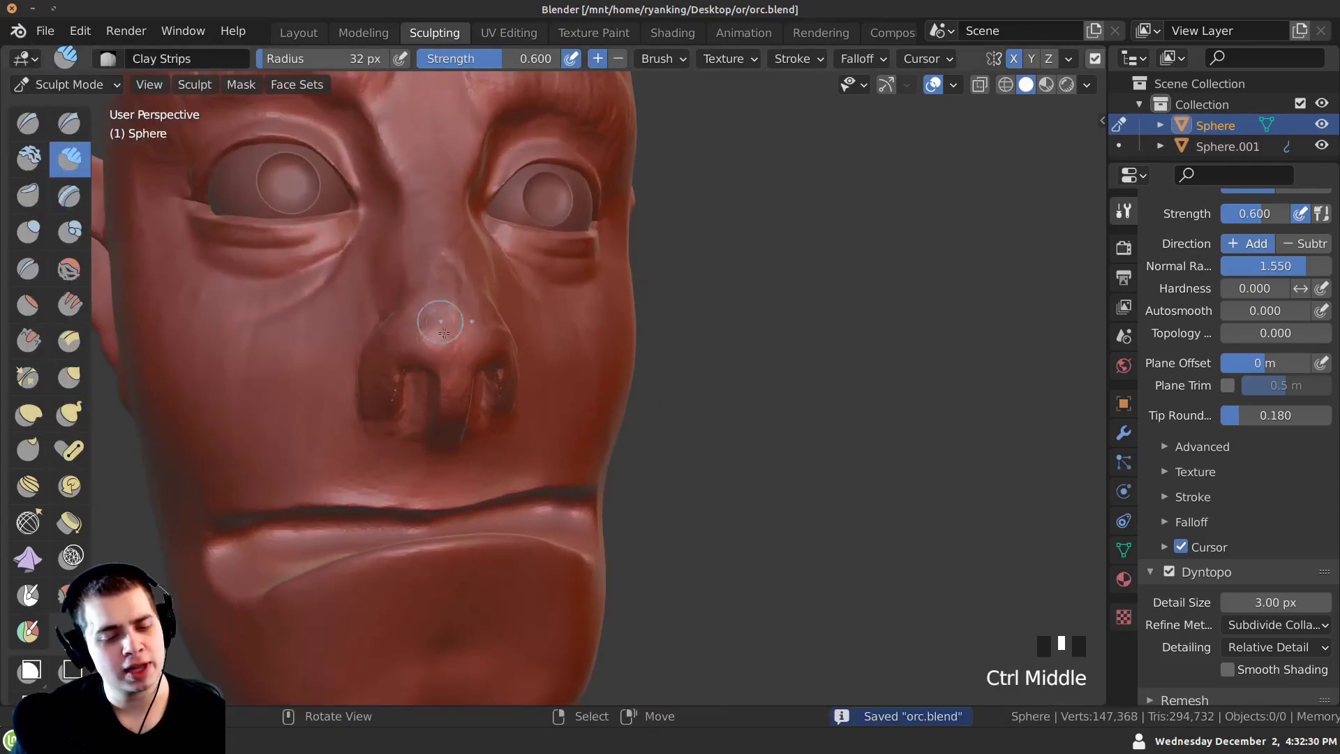
pyautogui.moveTo(436, 425); pyautogui.dragTo(595, 311, button='middle')
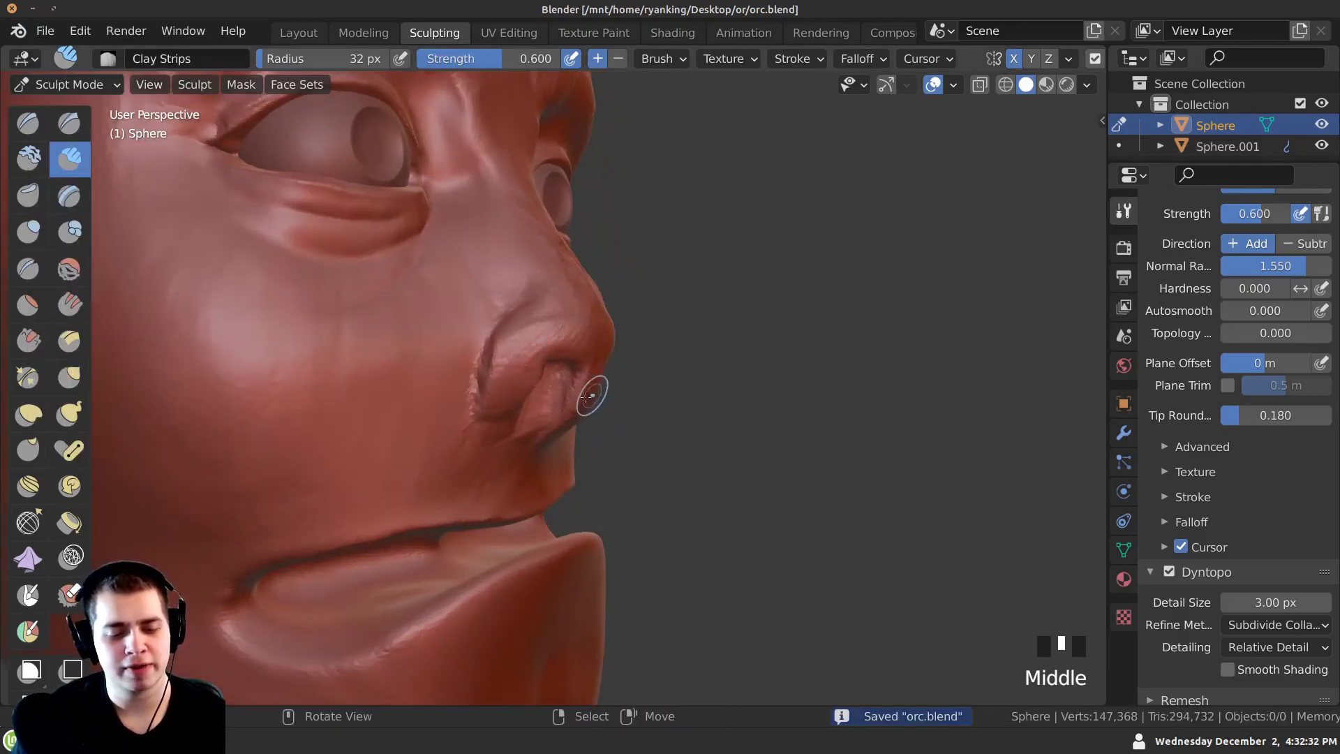
pyautogui.moveTo(591, 396); pyautogui.dragTo(528, 342, button='middle')
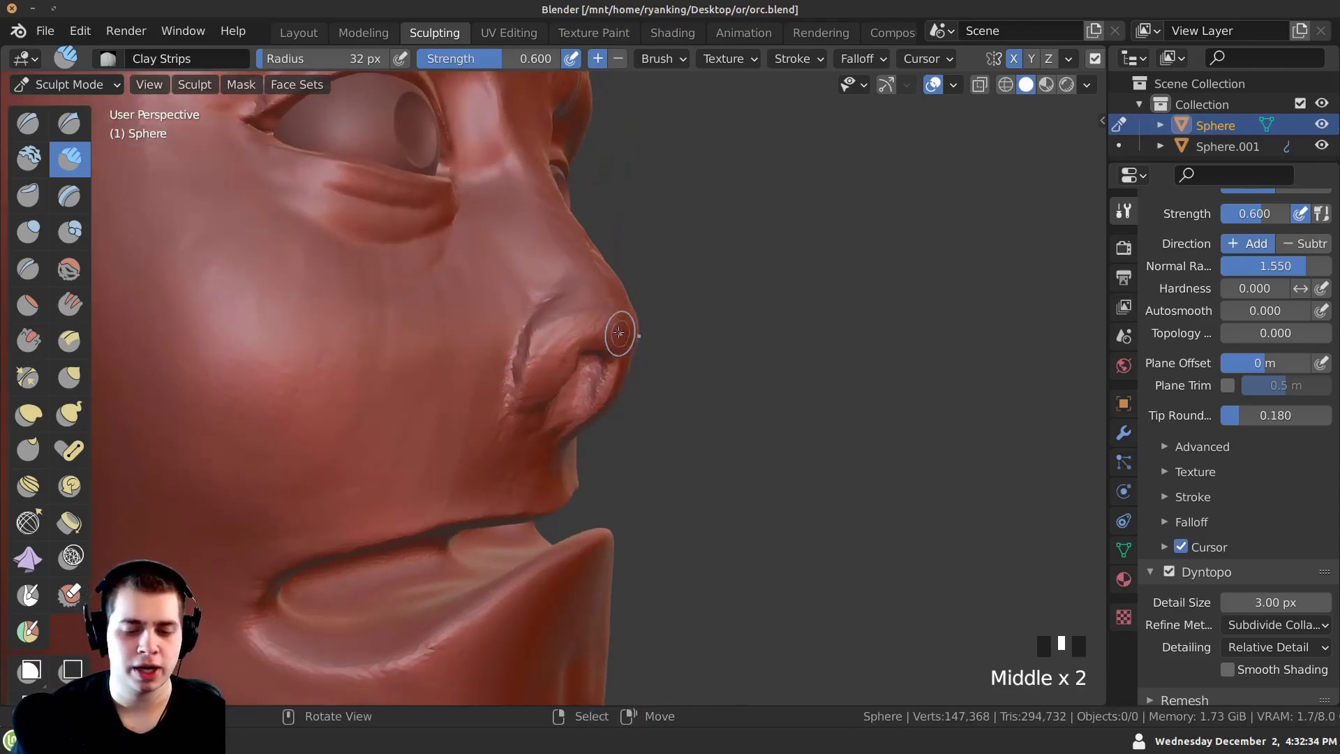
pyautogui.press('g')
pyautogui.moveTo(563, 362)
pyautogui.keyDown('ctrl'); pyautogui.mouseDown(button='middle')
pyautogui.moveTo(607, 389)
pyautogui.moveTo(618, 367)
pyautogui.mouseUp(button='middle'); pyautogui.keyUp('ctrl')
pyautogui.moveTo(617, 366)
pyautogui.mouseDown()
pyautogui.moveTo(634, 356)
pyautogui.moveTo(568, 374)
pyautogui.mouseUp()
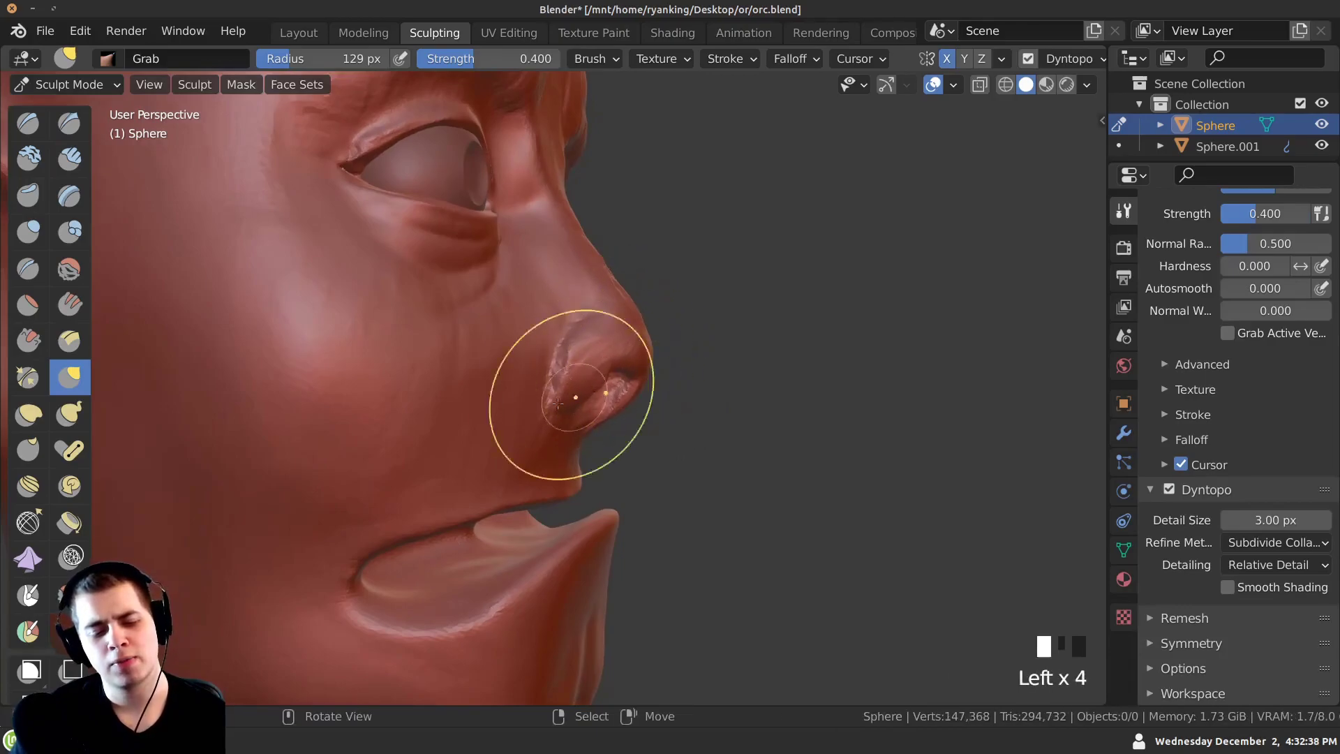
pyautogui.moveTo(568, 374); pyautogui.dragTo(559, 410, button='middle')
pyautogui.moveTo(559, 409)
pyautogui.mouseDown()
pyautogui.moveTo(569, 383)
pyautogui.moveTo(549, 354)
pyautogui.mouseUp()
pyautogui.moveTo(549, 354); pyautogui.dragTo(458, 315, button='middle')
# Adjust the nose further with Grab, pulling its form upward from several angles.
pyautogui.moveTo(455, 312); pyautogui.dragTo(467, 319)
pyautogui.moveTo(467, 320); pyautogui.dragTo(574, 335, button='middle')
pyautogui.moveTo(573, 335); pyautogui.dragTo(584, 309)
pyautogui.keyDown('ctrl'); pyautogui.moveTo(585, 310); pyautogui.dragTo(576, 348, button='middle'); pyautogui.keyUp('ctrl')
pyautogui.moveTo(576, 348); pyautogui.dragTo(597, 327)
pyautogui.moveTo(593, 331); pyautogui.dragTo(412, 315, button='middle')
# Refine the nostril wing and the lower part of the nose with short Grab moves.
pyautogui.moveTo(423, 342); pyautogui.dragTo(431, 351)
pyautogui.moveTo(435, 353); pyautogui.dragTo(441, 359)
pyautogui.moveTo(440, 357); pyautogui.dragTo(446, 362)
pyautogui.moveTo(446, 363); pyautogui.dragTo(533, 359, button='middle')
pyautogui.moveTo(532, 359); pyautogui.dragTo(536, 383)
pyautogui.moveTo(536, 383); pyautogui.dragTo(379, 448, button='middle')
pyautogui.moveTo(379, 449); pyautogui.dragTo(428, 384)
# Nudge the underside of the nose and nostril upward with Grab, working from the opposite side of the face.
pyautogui.moveTo(428, 383)
pyautogui.mouseDown(button='middle')
pyautogui.moveTo(533, 404)
pyautogui.moveTo(427, 360)
pyautogui.moveTo(297, 363)
pyautogui.mouseUp(button='middle')
pyautogui.keyDown('shift'); pyautogui.moveTo(296, 363); pyautogui.dragTo(317, 297, button='middle'); pyautogui.keyUp('shift')
pyautogui.moveTo(318, 297); pyautogui.dragTo(329, 272, button='middle')
pyautogui.moveTo(426, 404); pyautogui.dragTo(431, 397)
pyautogui.moveTo(432, 397)
pyautogui.keyDown('ctrl'); pyautogui.mouseDown(button='middle')
pyautogui.moveTo(434, 462)
pyautogui.moveTo(504, 398)
pyautogui.mouseUp(button='middle'); pyautogui.keyUp('ctrl')
pyautogui.moveTo(504, 398); pyautogui.dragTo(499, 388)
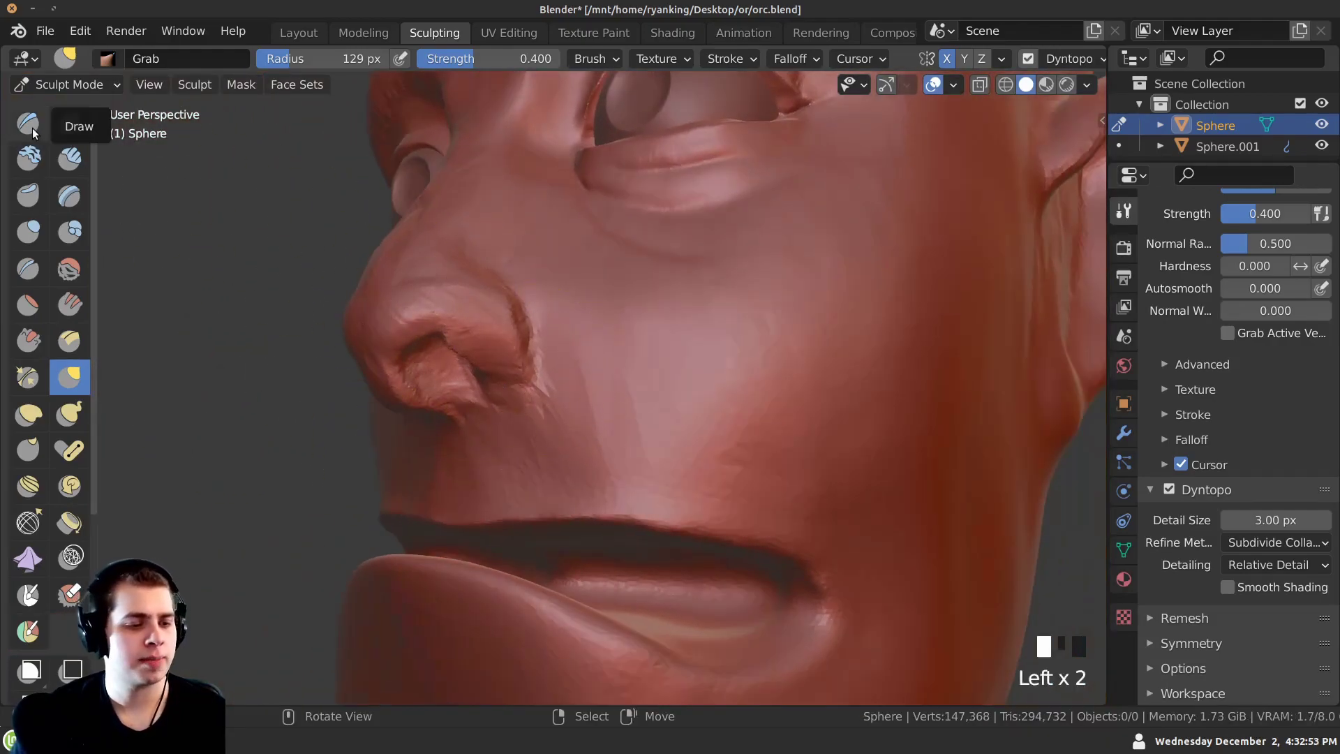
# Touch up the underside of the nostril wing with the Draw brush at 64 px radius.
pyautogui.click(33, 133)
pyautogui.click(463, 398)
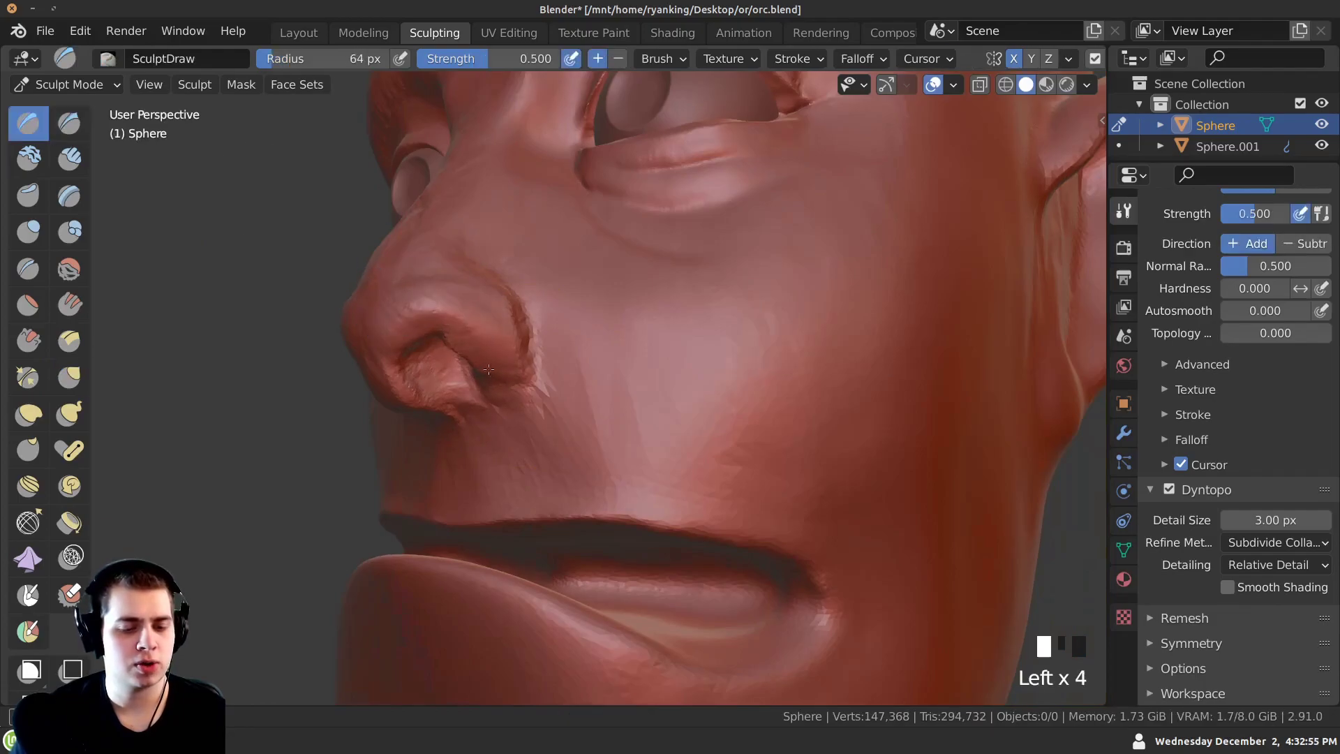
pyautogui.moveTo(389, 318); pyautogui.dragTo(380, 364, button='middle')
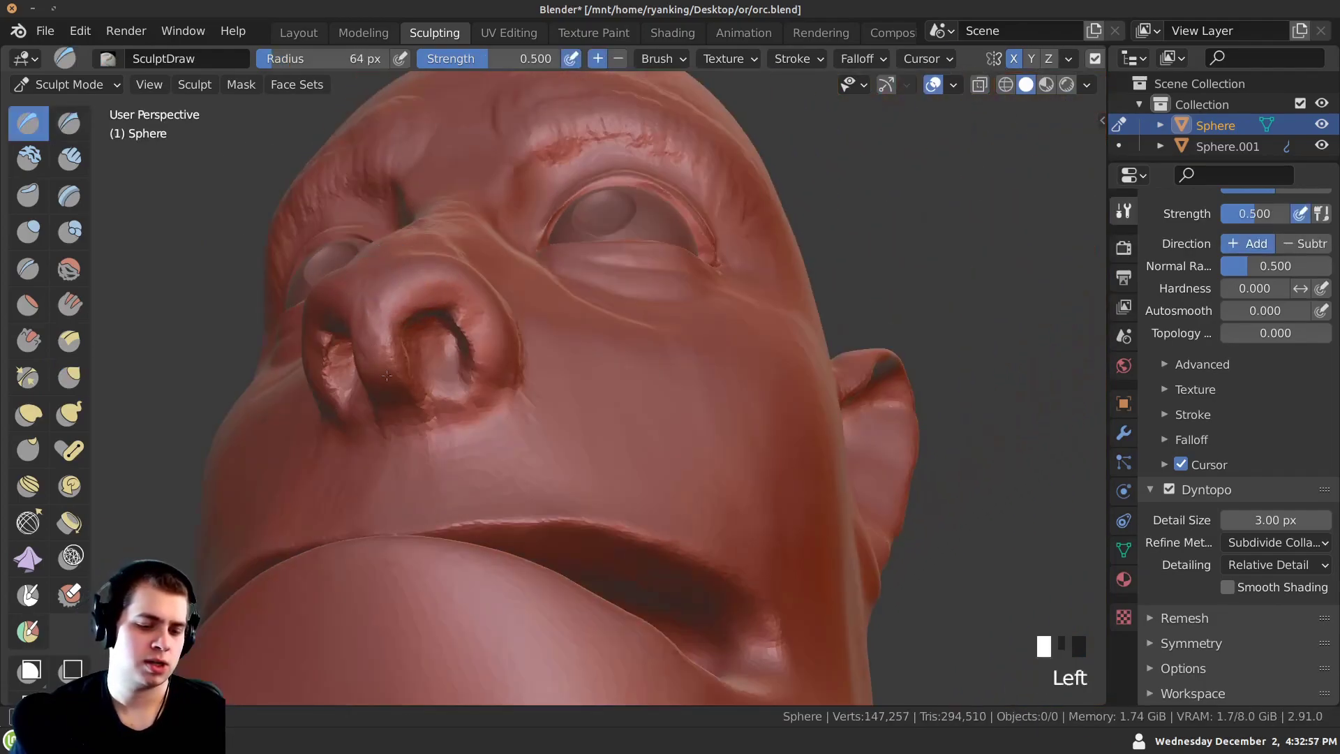
pyautogui.moveTo(402, 263); pyautogui.dragTo(503, 258, button='middle')
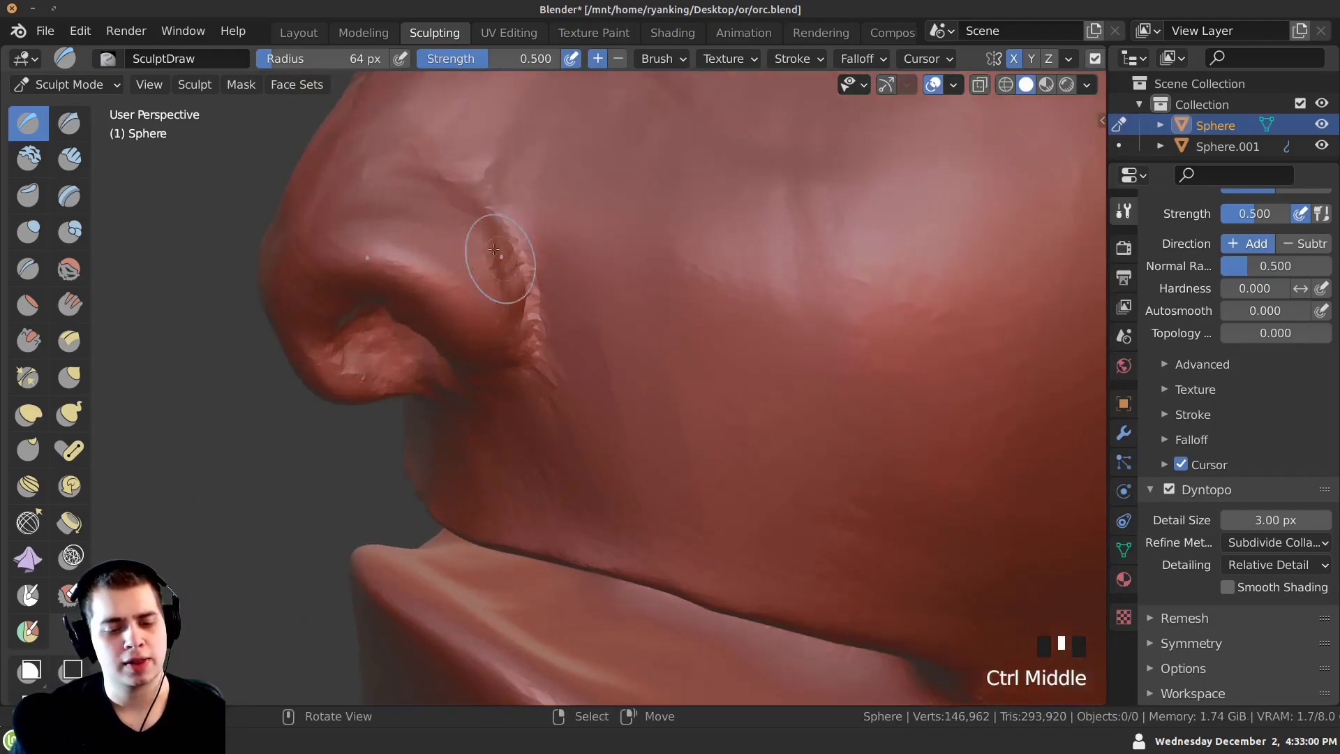
pyautogui.moveTo(552, 427)
pyautogui.keyDown('shift'); pyautogui.mouseDown(button='middle')
pyautogui.moveTo(450, 278)
pyautogui.moveTo(519, 251)
pyautogui.moveTo(508, 300)
pyautogui.mouseUp(button='middle'); pyautogui.keyUp('shift')
# Reduce the Draw brush radius to 55 px and carve a groove around the back of the nostril wing with subtractive strokes.
pyautogui.press('f')
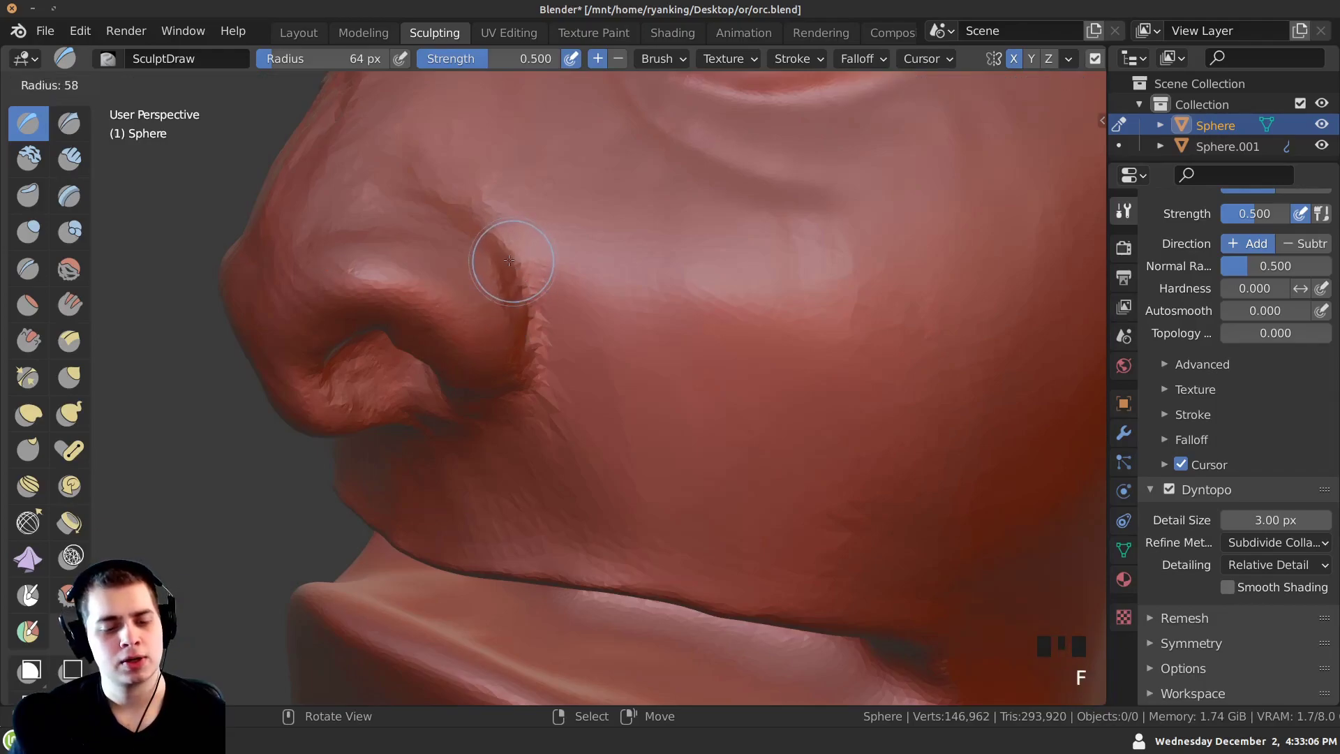
pyautogui.click(507, 261)
pyautogui.moveTo(431, 191); pyautogui.dragTo(532, 335)
pyautogui.moveTo(523, 280); pyautogui.dragTo(459, 191, button='middle')
pyautogui.keyDown('ctrl'); pyautogui.moveTo(459, 202); pyautogui.dragTo(536, 338); pyautogui.keyUp('ctrl')
pyautogui.keyDown('ctrl'); pyautogui.moveTo(543, 384); pyautogui.dragTo(488, 408, button='middle'); pyautogui.keyUp('ctrl')
pyautogui.moveTo(476, 244)
pyautogui.keyDown('ctrl'); pyautogui.mouseDown()
pyautogui.moveTo(527, 286)
pyautogui.moveTo(545, 349)
pyautogui.mouseUp(); pyautogui.keyUp('ctrl')
pyautogui.moveTo(536, 393)
pyautogui.keyDown('ctrl'); pyautogui.mouseDown(button='middle')
pyautogui.moveTo(519, 369)
pyautogui.moveTo(513, 402)
pyautogui.mouseUp(button='middle'); pyautogui.keyUp('ctrl')
pyautogui.keyDown('ctrl'); pyautogui.click(513, 402); pyautogui.keyUp('ctrl')
pyautogui.keyDown('ctrl'); pyautogui.moveTo(493, 224); pyautogui.dragTo(551, 335); pyautogui.keyUp('ctrl')
pyautogui.moveTo(513, 227)
pyautogui.keyDown('ctrl'); pyautogui.mouseDown()
pyautogui.moveTo(515, 425)
pyautogui.moveTo(569, 335)
pyautogui.mouseUp(); pyautogui.keyUp('ctrl')
pyautogui.keyDown('ctrl'); pyautogui.moveTo(477, 178); pyautogui.dragTo(526, 214); pyautogui.keyUp('ctrl')
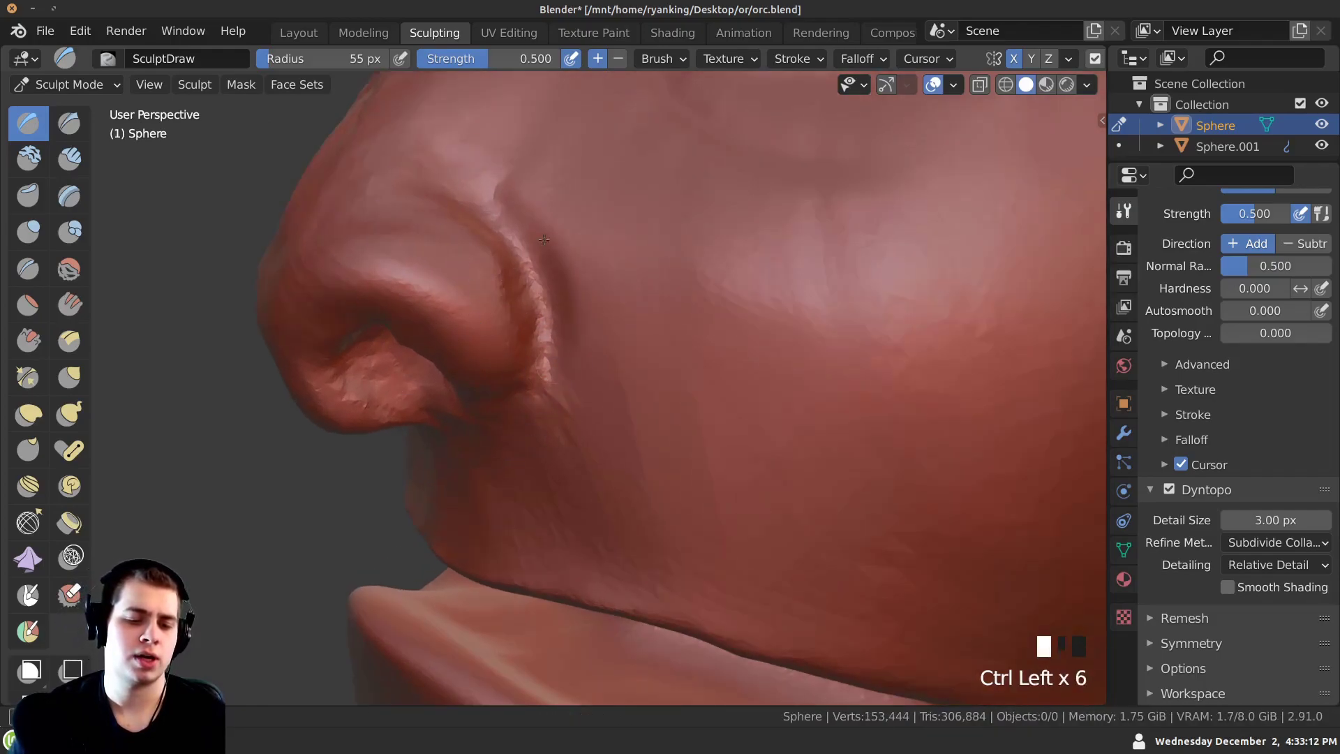
# Sharpen the groove behind the nostril wing using the Crease brush at 35 px radius.
pyautogui.click(29, 268)
pyautogui.moveTo(509, 198)
pyautogui.keyDown('ctrl'); pyautogui.mouseDown(button='middle')
pyautogui.moveTo(470, 234)
pyautogui.moveTo(509, 413)
pyautogui.moveTo(545, 384)
pyautogui.mouseUp(button='middle'); pyautogui.keyUp('ctrl')
pyautogui.click(476, 225)
pyautogui.click(508, 413)
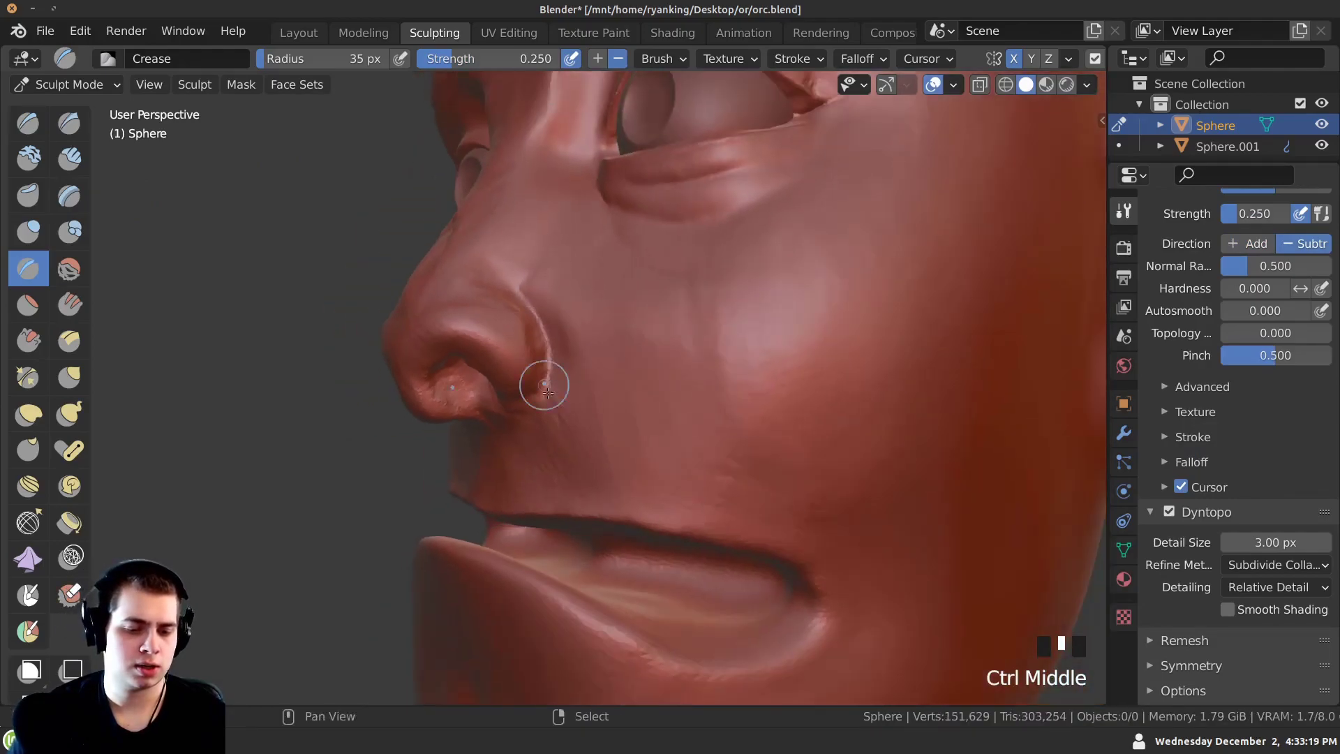
# Smooth the skin along the outer edge of the nostril wing down to its base.
pyautogui.keyDown('shift'); pyautogui.moveTo(511, 260); pyautogui.dragTo(545, 349); pyautogui.keyUp('shift')
pyautogui.keyDown('ctrl'); pyautogui.moveTo(545, 412); pyautogui.dragTo(557, 360, button='middle'); pyautogui.keyUp('ctrl')
pyautogui.keyDown('shift'); pyautogui.moveTo(556, 360); pyautogui.dragTo(538, 343); pyautogui.keyUp('shift')
pyautogui.moveTo(526, 255)
pyautogui.keyDown('ctrl'); pyautogui.mouseDown(button='middle')
pyautogui.moveTo(549, 297)
pyautogui.moveTo(518, 379)
pyautogui.mouseUp(button='middle'); pyautogui.keyUp('ctrl')
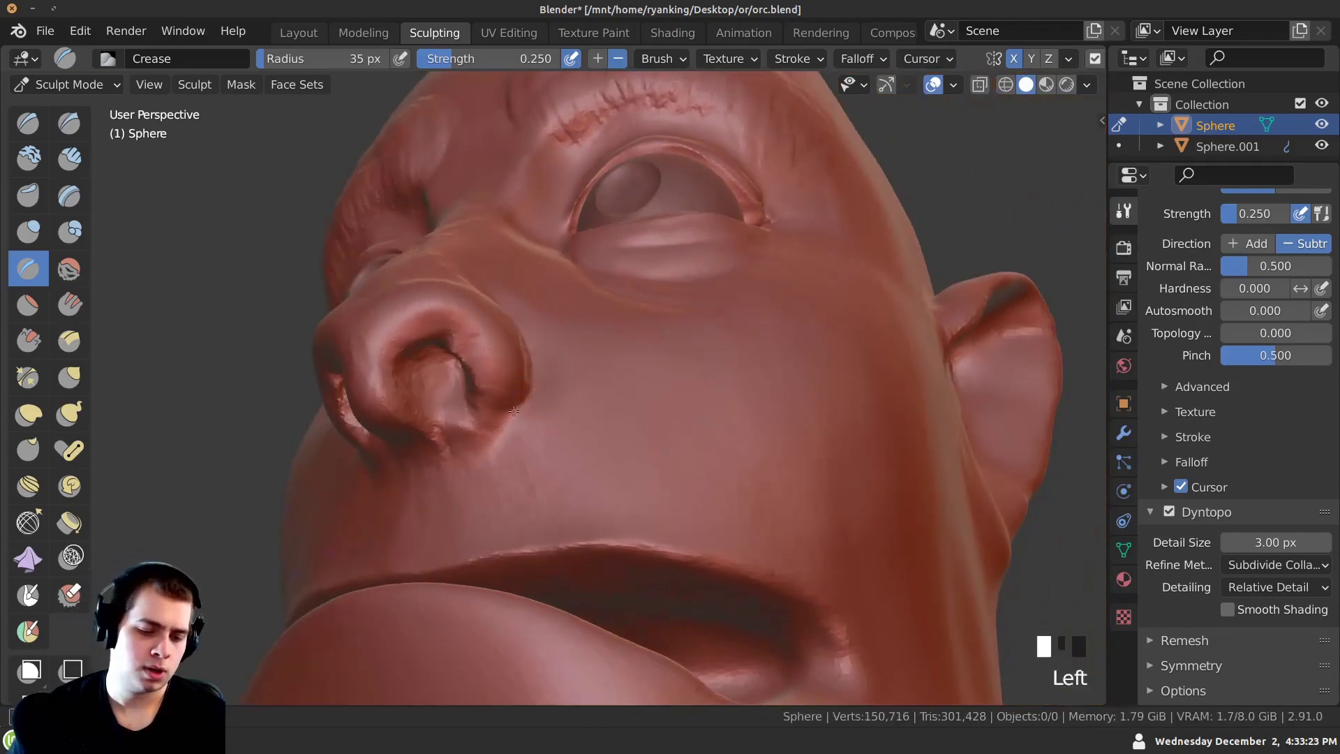
pyautogui.moveTo(499, 377)
pyautogui.mouseDown(button='middle')
pyautogui.moveTo(494, 348)
pyautogui.moveTo(469, 342)
pyautogui.moveTo(442, 365)
pyautogui.moveTo(454, 359)
pyautogui.moveTo(458, 380)
pyautogui.moveTo(397, 353)
pyautogui.moveTo(410, 341)
pyautogui.moveTo(492, 363)
pyautogui.moveTo(479, 300)
pyautogui.moveTo(524, 308)
pyautogui.moveTo(476, 445)
pyautogui.moveTo(450, 340)
pyautogui.moveTo(473, 246)
pyautogui.moveTo(457, 279)
pyautogui.moveTo(442, 260)
pyautogui.moveTo(448, 353)
pyautogui.mouseUp(button='middle')
pyautogui.press('g')
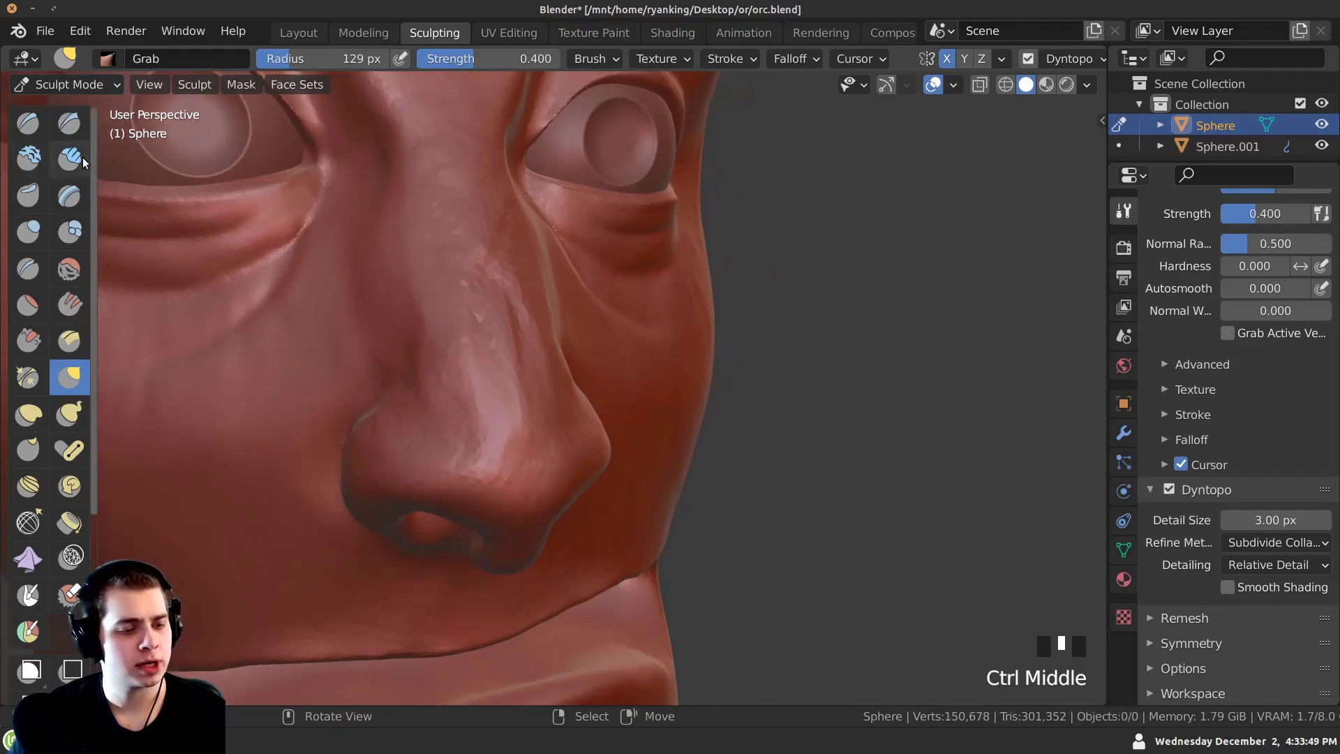
# Build up the bridge of the nose with Clay Strips at 32 px radius and smooth the strokes.
pyautogui.click(79, 160)
pyautogui.moveTo(467, 287); pyautogui.dragTo(490, 339, button='middle')
pyautogui.keyDown('ctrl'); pyautogui.moveTo(490, 339); pyautogui.dragTo(482, 293, button='middle'); pyautogui.keyUp('ctrl')
pyautogui.moveTo(473, 237); pyautogui.dragTo(472, 241)
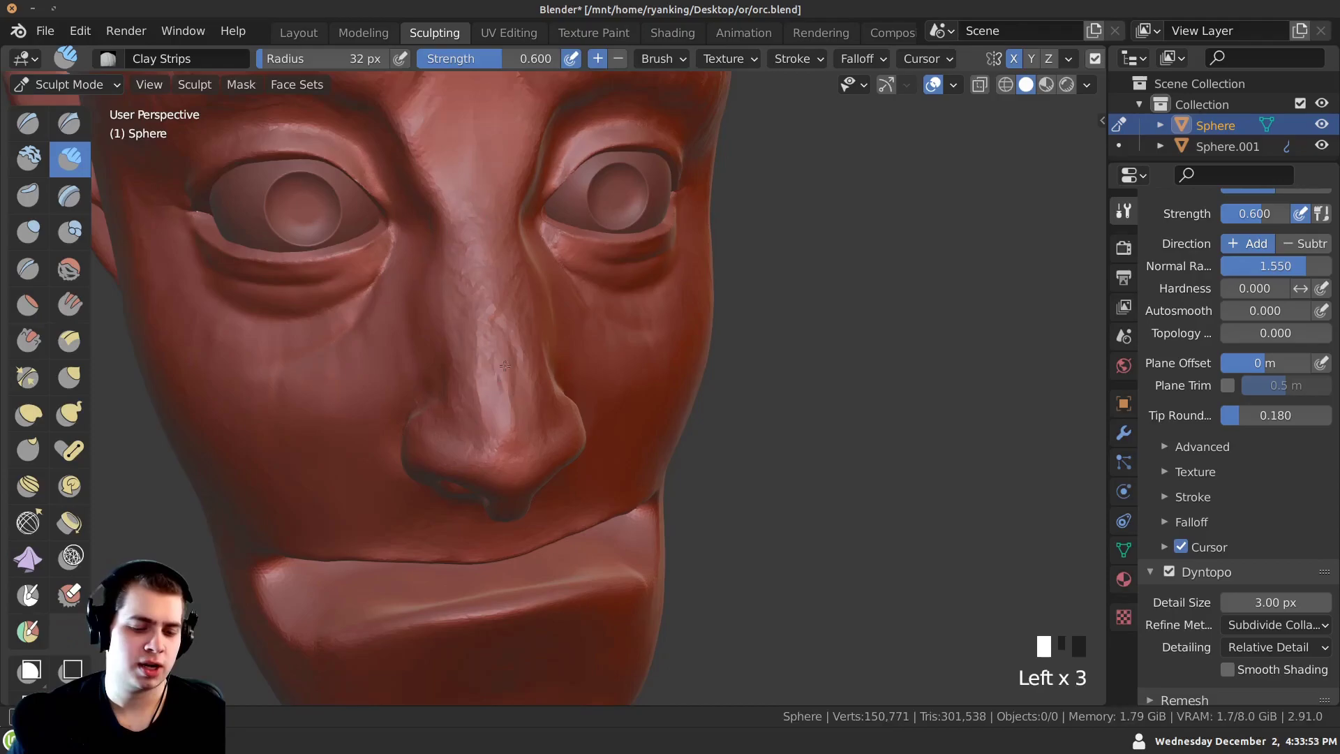
pyautogui.keyDown('shift'); pyautogui.moveTo(490, 321); pyautogui.dragTo(499, 482, button='middle'); pyautogui.keyUp('shift')
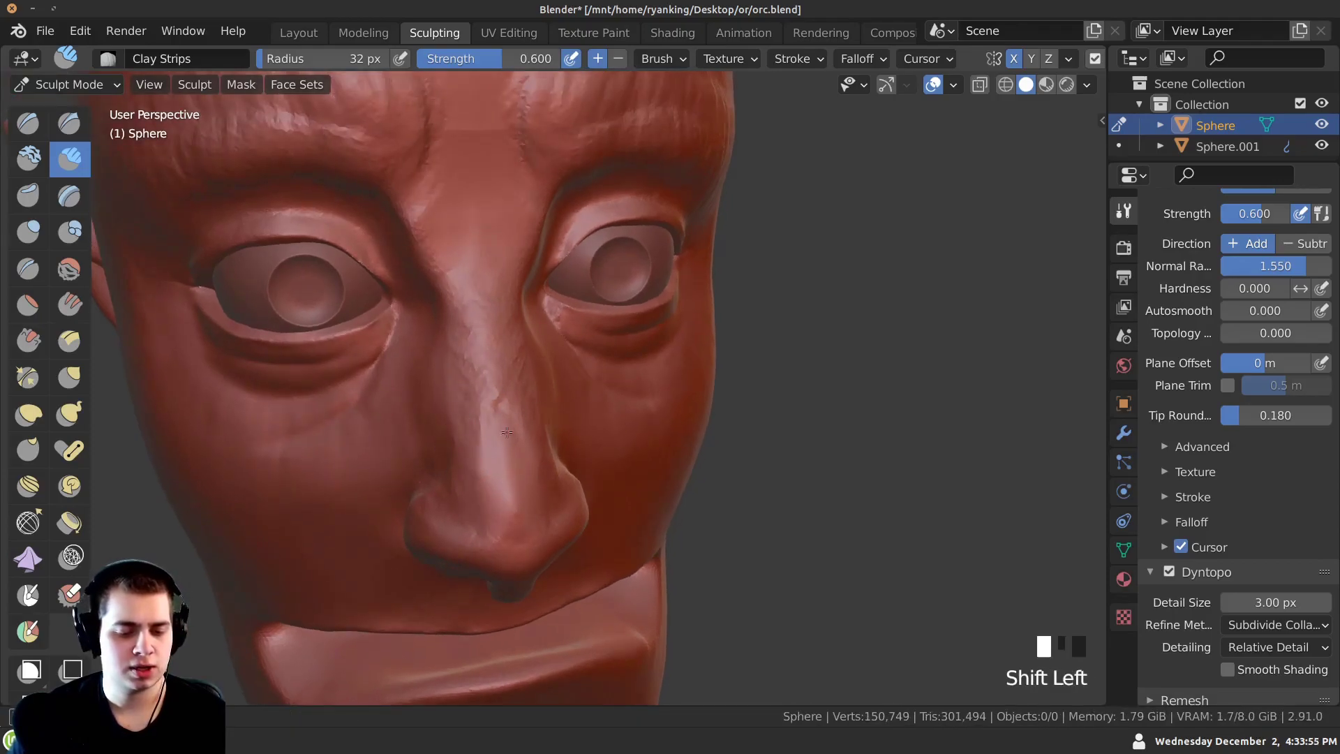
pyautogui.keyDown('shift'); pyautogui.moveTo(465, 307); pyautogui.dragTo(467, 349); pyautogui.keyUp('shift')
pyautogui.moveTo(482, 356); pyautogui.dragTo(470, 384, button='middle')
pyautogui.keyDown('shift'); pyautogui.moveTo(470, 391); pyautogui.dragTo(470, 421); pyautogui.keyUp('shift')
pyautogui.moveTo(470, 422); pyautogui.dragTo(472, 391, button='middle')
pyautogui.keyDown('shift'); pyautogui.moveTo(472, 370); pyautogui.dragTo(473, 398); pyautogui.keyUp('shift')
pyautogui.moveTo(473, 307)
pyautogui.keyDown('shift'); pyautogui.mouseDown(button='middle')
pyautogui.moveTo(475, 380)
pyautogui.moveTo(466, 356)
pyautogui.mouseUp(button='middle'); pyautogui.keyUp('shift')
pyautogui.keyDown('ctrl'); pyautogui.moveTo(466, 356); pyautogui.dragTo(470, 297, button='middle'); pyautogui.keyUp('ctrl')
# Refine the side of the nose and the adjoining cheek with short Clay Strips strokes, carving and smoothing.
pyautogui.keyDown('ctrl'); pyautogui.moveTo(518, 290); pyautogui.dragTo(494, 367); pyautogui.keyUp('ctrl')
pyautogui.keyDown('ctrl'); pyautogui.moveTo(477, 381); pyautogui.dragTo(509, 380, button='middle'); pyautogui.keyUp('ctrl')
pyautogui.keyDown('shift'); pyautogui.click(508, 379); pyautogui.keyUp('shift')
pyautogui.moveTo(512, 297)
pyautogui.keyDown('shift'); pyautogui.mouseDown(button='middle')
pyautogui.moveTo(464, 317)
pyautogui.moveTo(465, 265)
pyautogui.moveTo(391, 269)
pyautogui.moveTo(377, 230)
pyautogui.mouseUp(button='middle'); pyautogui.keyUp('shift')
pyautogui.keyDown('shift'); pyautogui.click(467, 243); pyautogui.keyUp('shift')
pyautogui.moveTo(328, 241); pyautogui.dragTo(293, 258)
pyautogui.keyDown('shift'); pyautogui.moveTo(335, 457); pyautogui.dragTo(370, 367, button='middle'); pyautogui.keyUp('shift')
pyautogui.moveTo(587, 356); pyautogui.dragTo(482, 353, button='middle')
pyautogui.keyDown('ctrl'); pyautogui.moveTo(517, 363); pyautogui.dragTo(524, 314, button='middle'); pyautogui.keyUp('ctrl')
pyautogui.moveTo(520, 325)
pyautogui.keyDown('ctrl'); pyautogui.mouseDown()
pyautogui.moveTo(536, 302)
pyautogui.moveTo(434, 374)
pyautogui.mouseUp(); pyautogui.keyUp('ctrl')
pyautogui.keyDown('shift'); pyautogui.moveTo(434, 375); pyautogui.dragTo(475, 409, button='middle'); pyautogui.keyUp('shift')
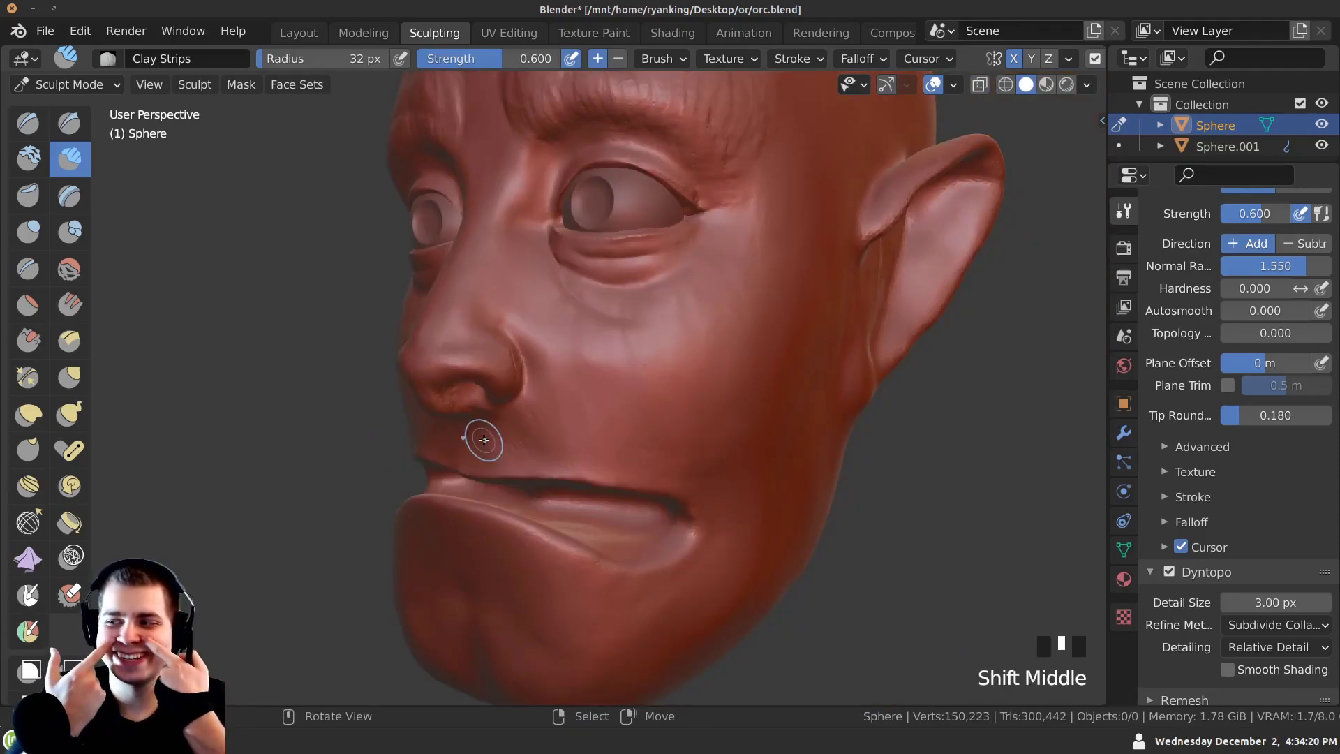
# Build up a cheek fold running from the nostril wing toward the mouth corner with Clay Strips strokes.
pyautogui.moveTo(606, 368); pyautogui.dragTo(556, 388, button='middle')
pyautogui.keyDown('shift'); pyautogui.moveTo(556, 388); pyautogui.dragTo(542, 370, button='middle'); pyautogui.keyUp('shift')
pyautogui.moveTo(528, 324); pyautogui.dragTo(589, 394)
pyautogui.keyDown('ctrl'); pyautogui.moveTo(525, 339); pyautogui.dragTo(521, 321, button='middle'); pyautogui.keyUp('ctrl')
pyautogui.moveTo(523, 323); pyautogui.dragTo(639, 413)
pyautogui.moveTo(537, 330)
pyautogui.mouseDown()
pyautogui.moveTo(719, 464)
pyautogui.moveTo(673, 419)
pyautogui.mouseUp()
pyautogui.moveTo(724, 489)
pyautogui.mouseDown()
pyautogui.moveTo(718, 428)
pyautogui.moveTo(677, 379)
pyautogui.moveTo(657, 403)
pyautogui.moveTo(646, 386)
pyautogui.mouseUp()
pyautogui.moveTo(641, 339)
pyautogui.mouseDown()
pyautogui.moveTo(633, 376)
pyautogui.moveTo(615, 367)
pyautogui.mouseUp()
pyautogui.moveTo(601, 334); pyautogui.dragTo(596, 351)
pyautogui.moveTo(776, 409); pyautogui.dragTo(740, 470)
pyautogui.moveTo(679, 381); pyautogui.dragTo(670, 353)
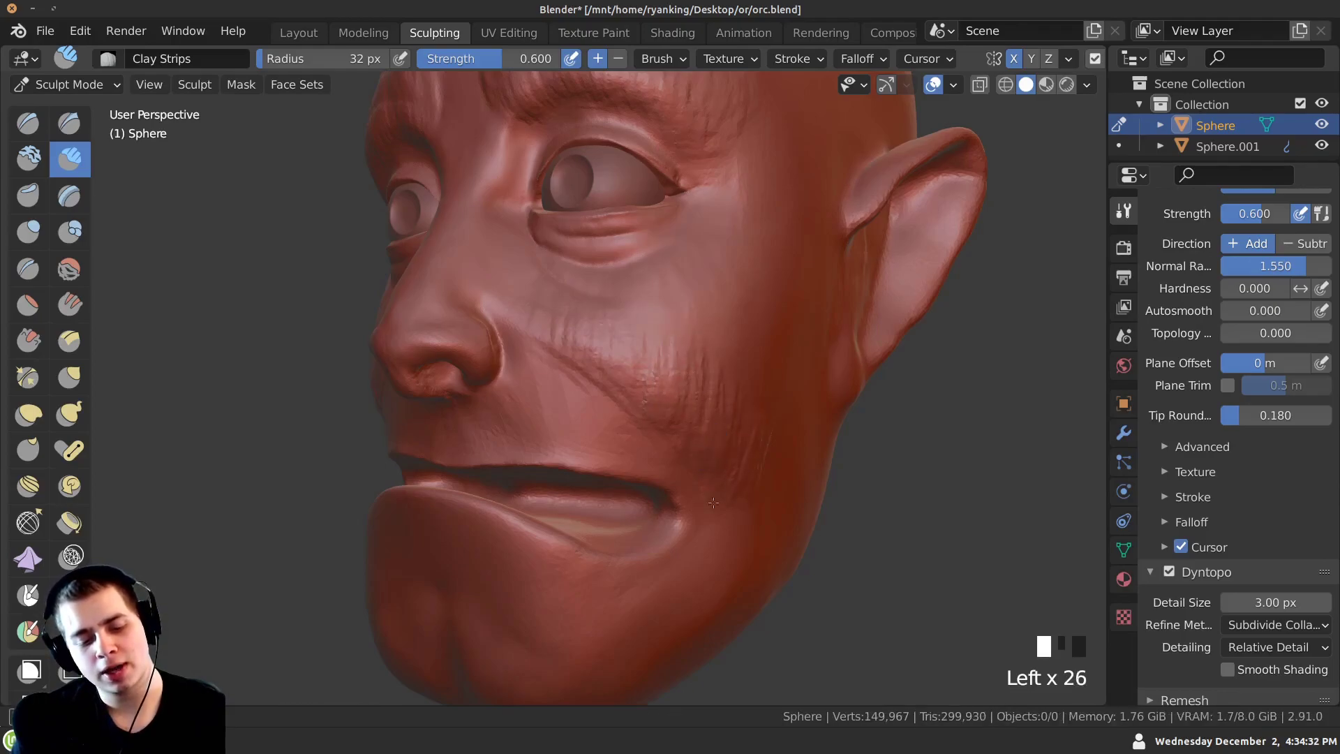
# Carve the smile-line fold from beside the nostril toward the mouth corner with subtractive Clay Strips strokes.
pyautogui.click(524, 364)
pyautogui.keyDown('ctrl'); pyautogui.moveTo(511, 329); pyautogui.dragTo(508, 328, button='middle'); pyautogui.keyUp('ctrl')
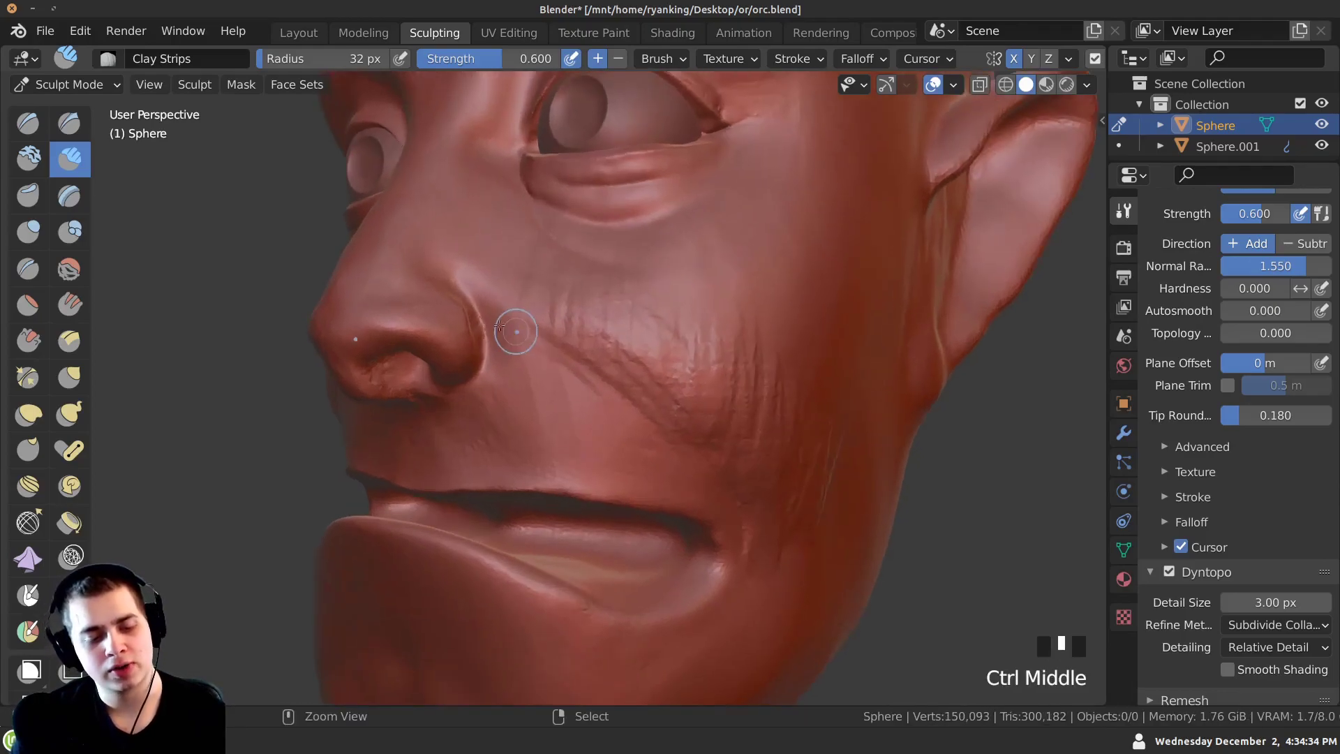
pyautogui.keyDown('ctrl'); pyautogui.moveTo(492, 316); pyautogui.dragTo(586, 387); pyautogui.keyUp('ctrl')
pyautogui.keyDown('ctrl'); pyautogui.moveTo(559, 367); pyautogui.dragTo(604, 402); pyautogui.keyUp('ctrl')
pyautogui.keyDown('ctrl'); pyautogui.moveTo(572, 377); pyautogui.dragTo(649, 450); pyautogui.keyUp('ctrl')
pyautogui.keyDown('ctrl'); pyautogui.moveTo(632, 429); pyautogui.dragTo(659, 464); pyautogui.keyUp('ctrl')
pyautogui.keyDown('ctrl'); pyautogui.moveTo(639, 447); pyautogui.dragTo(658, 482); pyautogui.keyUp('ctrl')
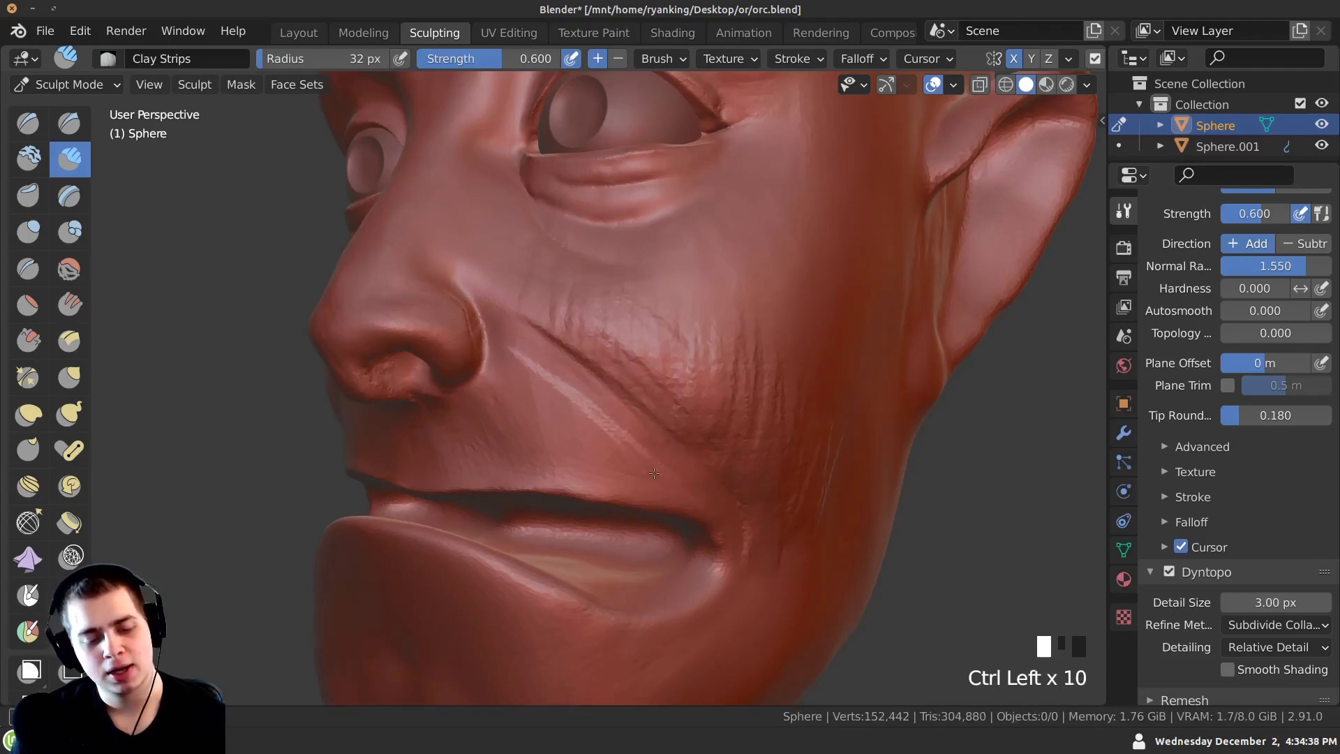
# Carve short vertical subtractive strokes just below the smile line to lower the skin above the lip.
pyautogui.keyDown('ctrl'); pyautogui.moveTo(615, 418); pyautogui.dragTo(621, 447); pyautogui.keyUp('ctrl')
pyautogui.keyDown('ctrl'); pyautogui.moveTo(608, 413); pyautogui.dragTo(613, 443); pyautogui.keyUp('ctrl')
pyautogui.keyDown('ctrl'); pyautogui.moveTo(601, 409); pyautogui.dragTo(596, 437); pyautogui.keyUp('ctrl')
pyautogui.keyDown('ctrl'); pyautogui.moveTo(586, 403); pyautogui.dragTo(588, 436); pyautogui.keyUp('ctrl')
pyautogui.keyDown('ctrl'); pyautogui.moveTo(580, 398); pyautogui.dragTo(580, 434); pyautogui.keyUp('ctrl')
pyautogui.keyDown('ctrl'); pyautogui.moveTo(571, 395); pyautogui.dragTo(572, 431); pyautogui.keyUp('ctrl')
# Add vertical Clay Strips strokes across the cheek above the smile line, enlarging the brush radius to 50 px.
pyautogui.moveTo(501, 244); pyautogui.dragTo(509, 281)
pyautogui.moveTo(510, 248); pyautogui.dragTo(518, 290)
pyautogui.moveTo(518, 253); pyautogui.dragTo(527, 299)
pyautogui.moveTo(527, 258)
pyautogui.mouseDown()
pyautogui.moveTo(536, 304)
pyautogui.moveTo(568, 327)
pyautogui.mouseUp()
pyautogui.moveTo(571, 283); pyautogui.dragTo(581, 330)
pyautogui.moveTo(587, 292)
pyautogui.mouseDown()
pyautogui.moveTo(599, 339)
pyautogui.moveTo(653, 349)
pyautogui.mouseUp()
pyautogui.press('f')
pyautogui.click(685, 306)
pyautogui.moveTo(662, 311); pyautogui.dragTo(667, 357)
pyautogui.moveTo(677, 318)
pyautogui.mouseDown()
pyautogui.moveTo(681, 367)
pyautogui.moveTo(697, 383)
pyautogui.mouseUp()
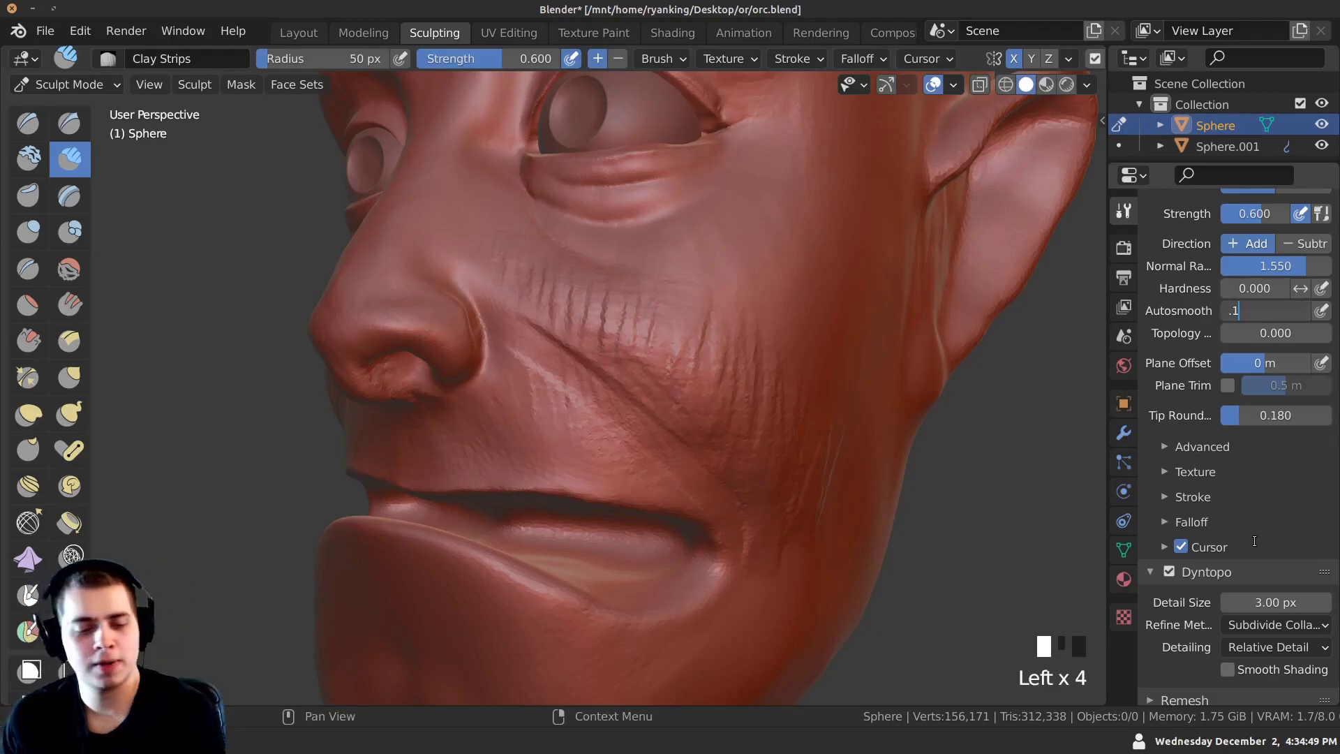
# Build up the cheek above the smile line with repeated Clay Strips strokes at 0.100 Autosmooth.
pyautogui.click(815, 415)
pyautogui.moveTo(814, 417); pyautogui.dragTo(812, 428)
pyautogui.moveTo(775, 328); pyautogui.dragTo(740, 385)
pyautogui.moveTo(703, 294); pyautogui.dragTo(698, 366)
pyautogui.moveTo(681, 300)
pyautogui.mouseDown()
pyautogui.moveTo(665, 381)
pyautogui.moveTo(643, 356)
pyautogui.mouseUp()
pyautogui.moveTo(634, 299); pyautogui.dragTo(625, 349)
pyautogui.moveTo(619, 296); pyautogui.dragTo(609, 344)
pyautogui.moveTo(605, 293); pyautogui.dragTo(595, 338)
pyautogui.moveTo(593, 280); pyautogui.dragTo(592, 292)
pyautogui.moveTo(538, 257)
pyautogui.mouseDown()
pyautogui.moveTo(522, 301)
pyautogui.moveTo(572, 322)
pyautogui.mouseUp()
pyautogui.moveTo(609, 282); pyautogui.dragTo(599, 335)
pyautogui.moveTo(637, 285); pyautogui.dragTo(628, 346)
pyautogui.moveTo(671, 286)
pyautogui.mouseDown()
pyautogui.moveTo(665, 357)
pyautogui.moveTo(682, 377)
pyautogui.mouseUp()
pyautogui.moveTo(723, 324); pyautogui.dragTo(701, 422)
pyautogui.moveTo(772, 344); pyautogui.dragTo(750, 408)
pyautogui.moveTo(751, 408)
pyautogui.mouseDown(button='middle')
pyautogui.moveTo(354, 458)
pyautogui.moveTo(565, 385)
pyautogui.moveTo(509, 383)
pyautogui.mouseUp(button='middle')
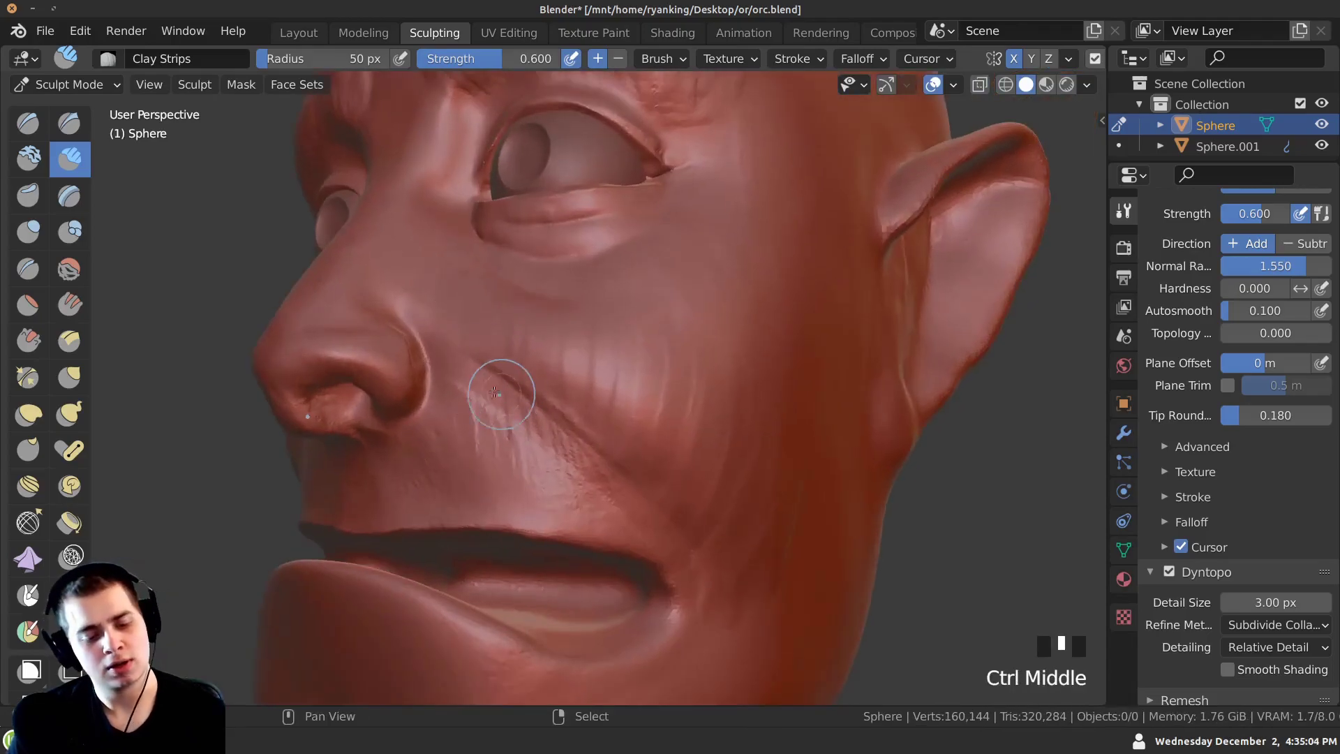
# Smooth the area below the smile line between the nostril and the mouth corner.
pyautogui.keyDown('shift'); pyautogui.moveTo(509, 383); pyautogui.dragTo(609, 534); pyautogui.keyUp('shift')
pyautogui.keyDown('shift'); pyautogui.moveTo(529, 437); pyautogui.dragTo(431, 438); pyautogui.keyUp('shift')
pyautogui.moveTo(432, 439); pyautogui.dragTo(520, 381, button='middle')
pyautogui.keyDown('ctrl'); pyautogui.moveTo(520, 381); pyautogui.dragTo(394, 437, button='middle'); pyautogui.keyUp('ctrl')
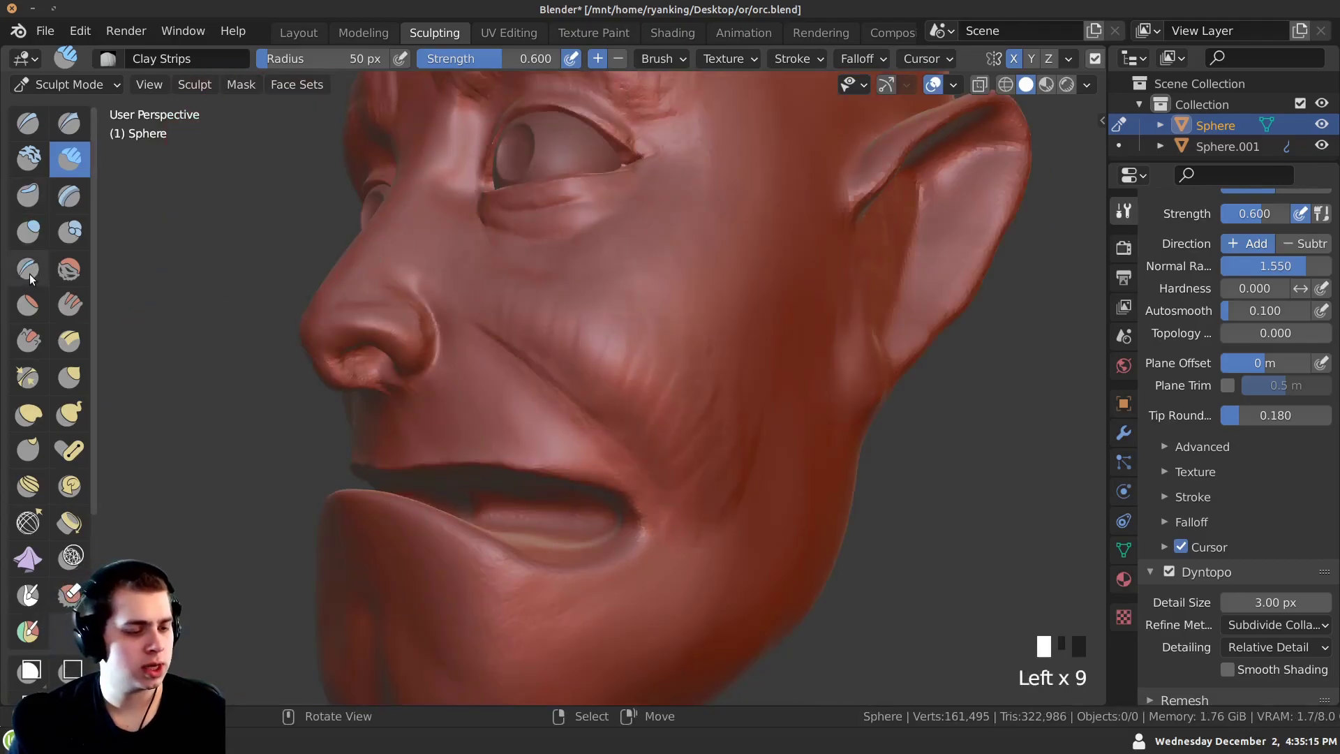
# Deepen and sharpen the upper part of the smile line with Crease brush strokes at 35 px radius.
pyautogui.click(30, 269)
pyautogui.moveTo(335, 300); pyautogui.dragTo(439, 307, button='middle')
pyautogui.moveTo(393, 288); pyautogui.dragTo(482, 331)
pyautogui.moveTo(531, 370); pyautogui.dragTo(489, 349, button='middle')
pyautogui.moveTo(475, 325); pyautogui.dragTo(567, 404)
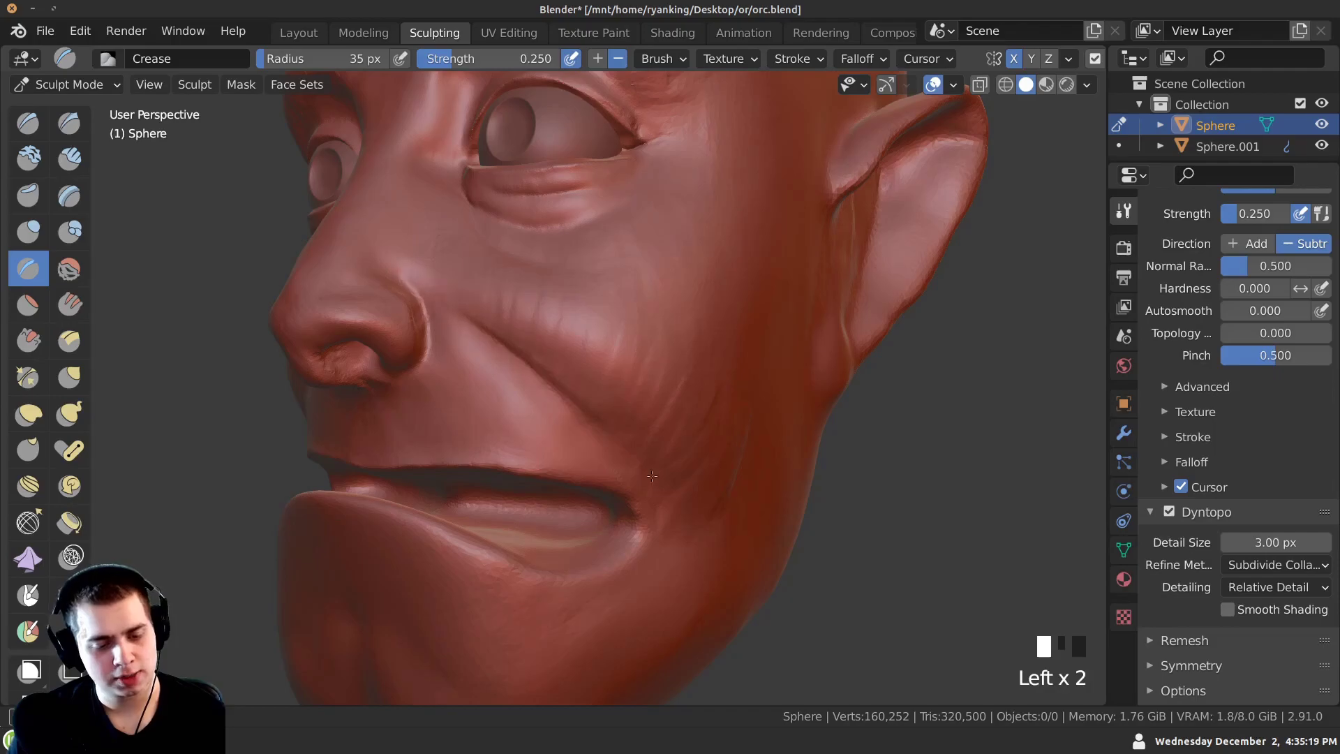
pyautogui.moveTo(564, 397)
pyautogui.keyDown('ctrl'); pyautogui.mouseDown(button='middle')
pyautogui.moveTo(488, 329)
pyautogui.moveTo(389, 275)
pyautogui.mouseUp(button='middle'); pyautogui.keyUp('ctrl')
pyautogui.moveTo(412, 283); pyautogui.dragTo(482, 338)
pyautogui.moveTo(440, 300); pyautogui.dragTo(486, 342)
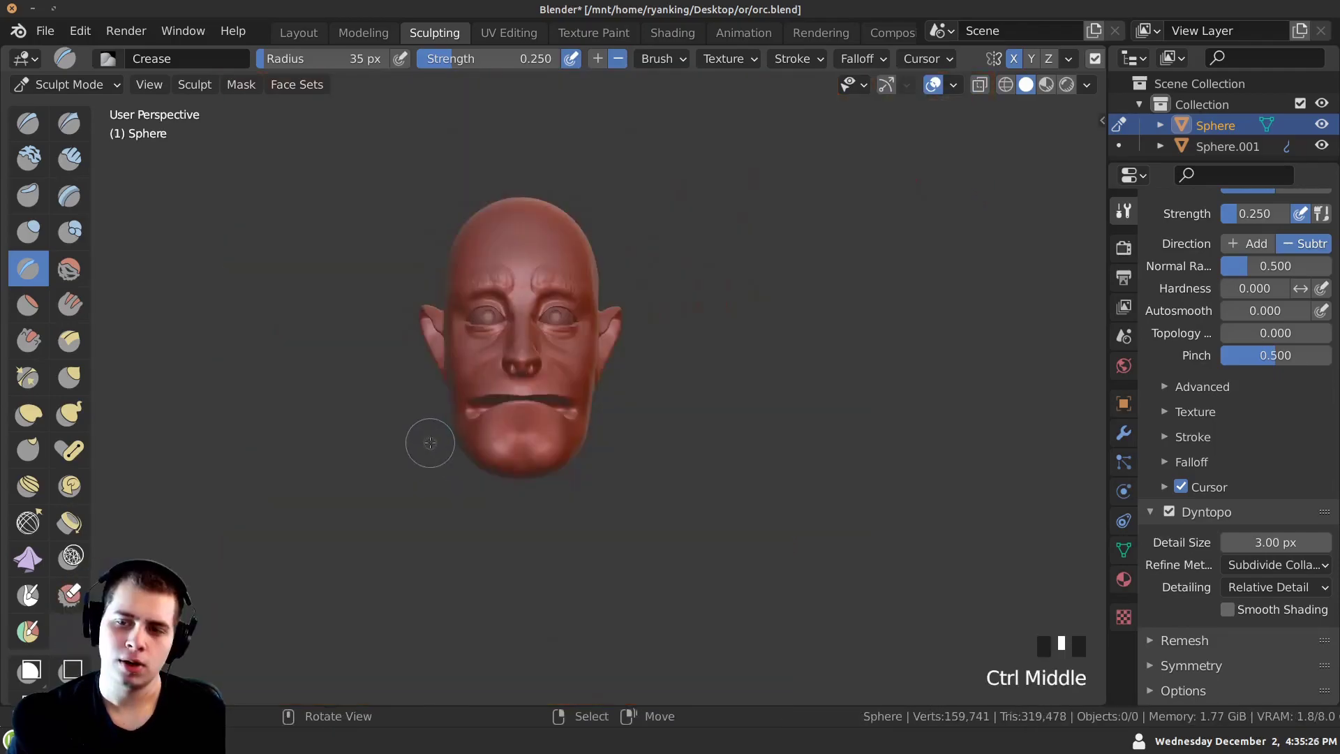
# Nudge the area around the mouth corners and lower cheeks with Grab at 129 px radius.
pyautogui.keyDown('ctrl'); pyautogui.moveTo(430, 443); pyautogui.dragTo(465, 461, button='middle'); pyautogui.keyUp('ctrl')
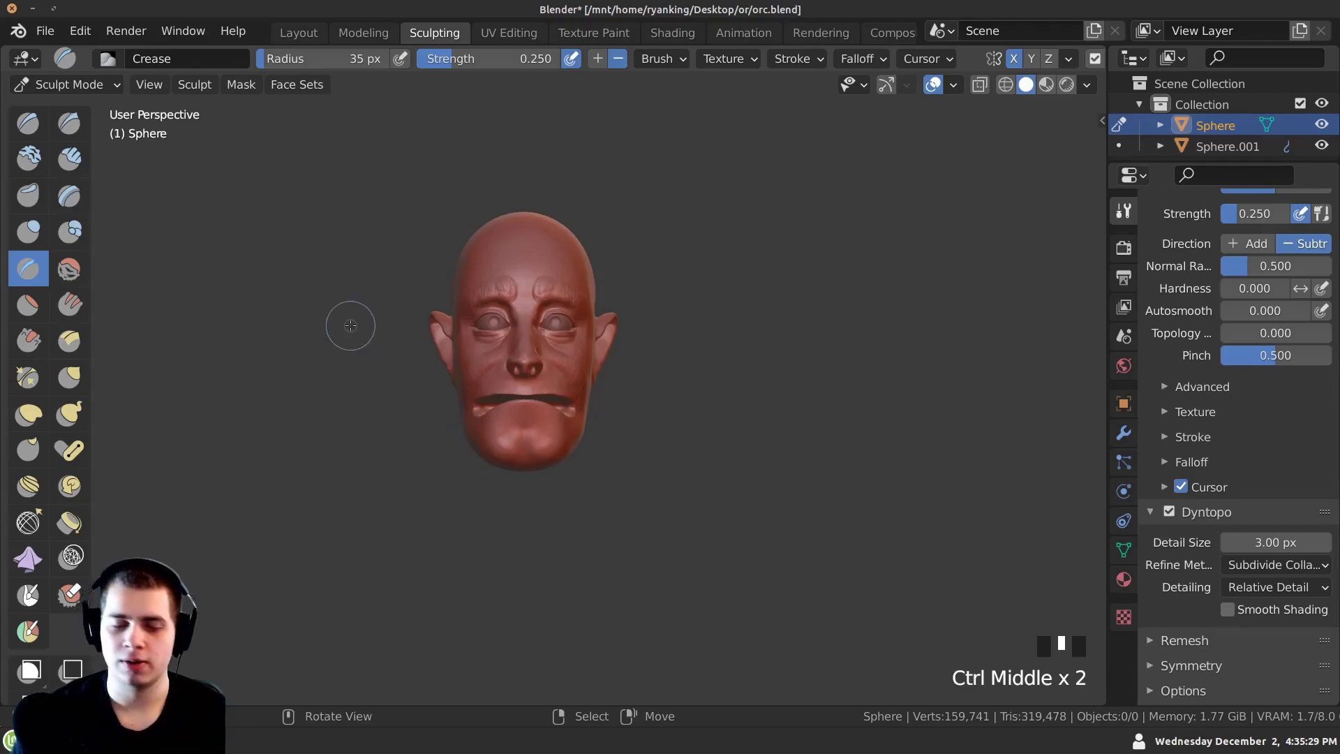
pyautogui.moveTo(500, 428)
pyautogui.mouseDown(button='middle')
pyautogui.moveTo(535, 422)
pyautogui.moveTo(479, 389)
pyautogui.moveTo(465, 406)
pyautogui.moveTo(450, 385)
pyautogui.mouseUp(button='middle')
pyautogui.press('g')
pyautogui.moveTo(469, 438); pyautogui.dragTo(473, 435)
pyautogui.moveTo(473, 435)
pyautogui.mouseDown(button='middle')
pyautogui.moveTo(463, 419)
pyautogui.moveTo(454, 434)
pyautogui.moveTo(477, 450)
pyautogui.moveTo(449, 443)
pyautogui.moveTo(467, 419)
pyautogui.mouseUp(button='middle')
pyautogui.moveTo(467, 420); pyautogui.dragTo(474, 415)
pyautogui.moveTo(474, 415)
pyautogui.mouseDown(button='middle')
pyautogui.moveTo(464, 428)
pyautogui.moveTo(474, 419)
pyautogui.mouseUp(button='middle')
pyautogui.keyDown('ctrl'); pyautogui.moveTo(293, 216); pyautogui.dragTo(290, 186, button='middle'); pyautogui.keyUp('ctrl')
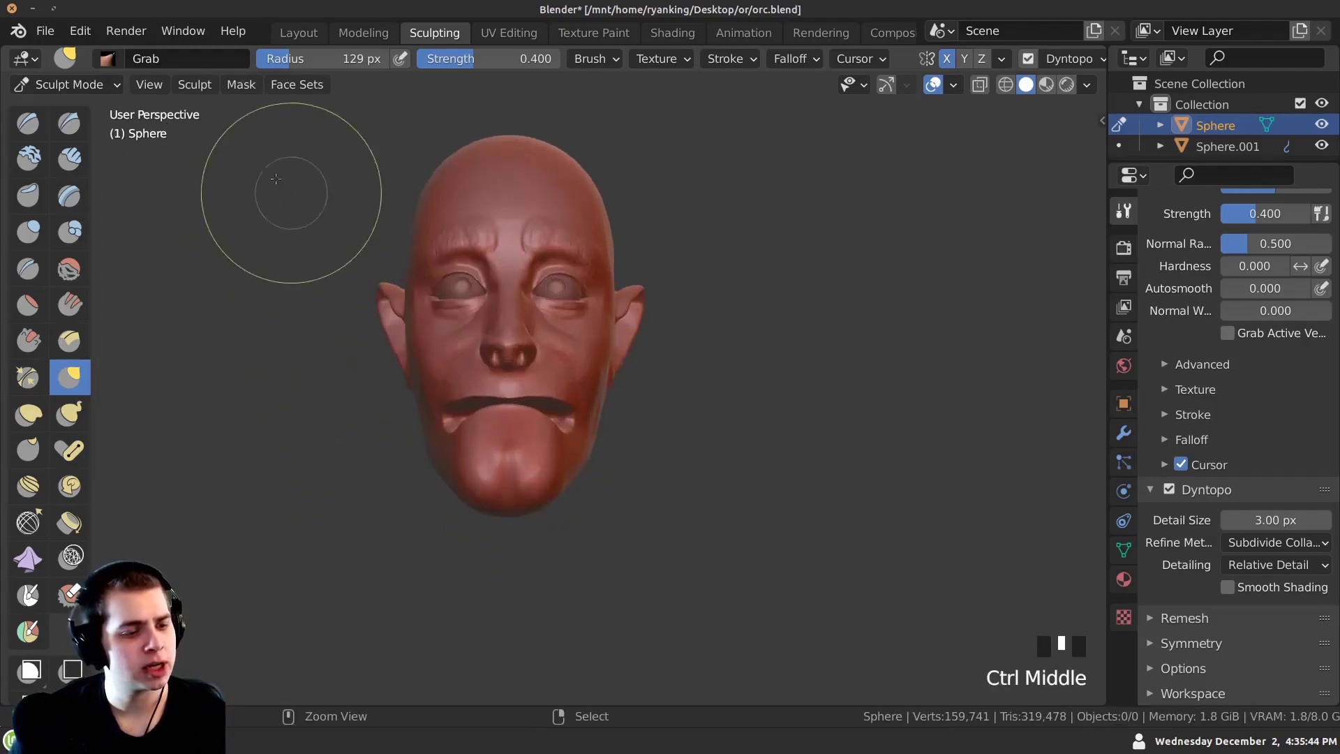
pyautogui.click(44, 31)
# Reshape the lower edge of the chin and jaw with short Grab moves.
pyautogui.keyDown('ctrl'); pyautogui.moveTo(453, 384); pyautogui.dragTo(441, 419, button='middle'); pyautogui.keyUp('ctrl')
pyautogui.keyDown('ctrl'); pyautogui.moveTo(487, 497); pyautogui.dragTo(491, 472, button='middle'); pyautogui.keyUp('ctrl')
pyautogui.moveTo(491, 474); pyautogui.dragTo(490, 485)
pyautogui.moveTo(490, 485); pyautogui.dragTo(490, 491)
pyautogui.moveTo(490, 491)
pyautogui.mouseDown(button='middle')
pyautogui.moveTo(523, 516)
pyautogui.moveTo(513, 475)
pyautogui.mouseUp(button='middle')
pyautogui.moveTo(499, 482); pyautogui.dragTo(492, 471)
# Adjust the jaw in profile with Grab at 146 px radius and check the back of the head.
pyautogui.moveTo(447, 419)
pyautogui.mouseDown(button='middle')
pyautogui.moveTo(363, 370)
pyautogui.moveTo(441, 378)
pyautogui.moveTo(423, 370)
pyautogui.moveTo(437, 389)
pyautogui.moveTo(433, 311)
pyautogui.mouseUp(button='middle')
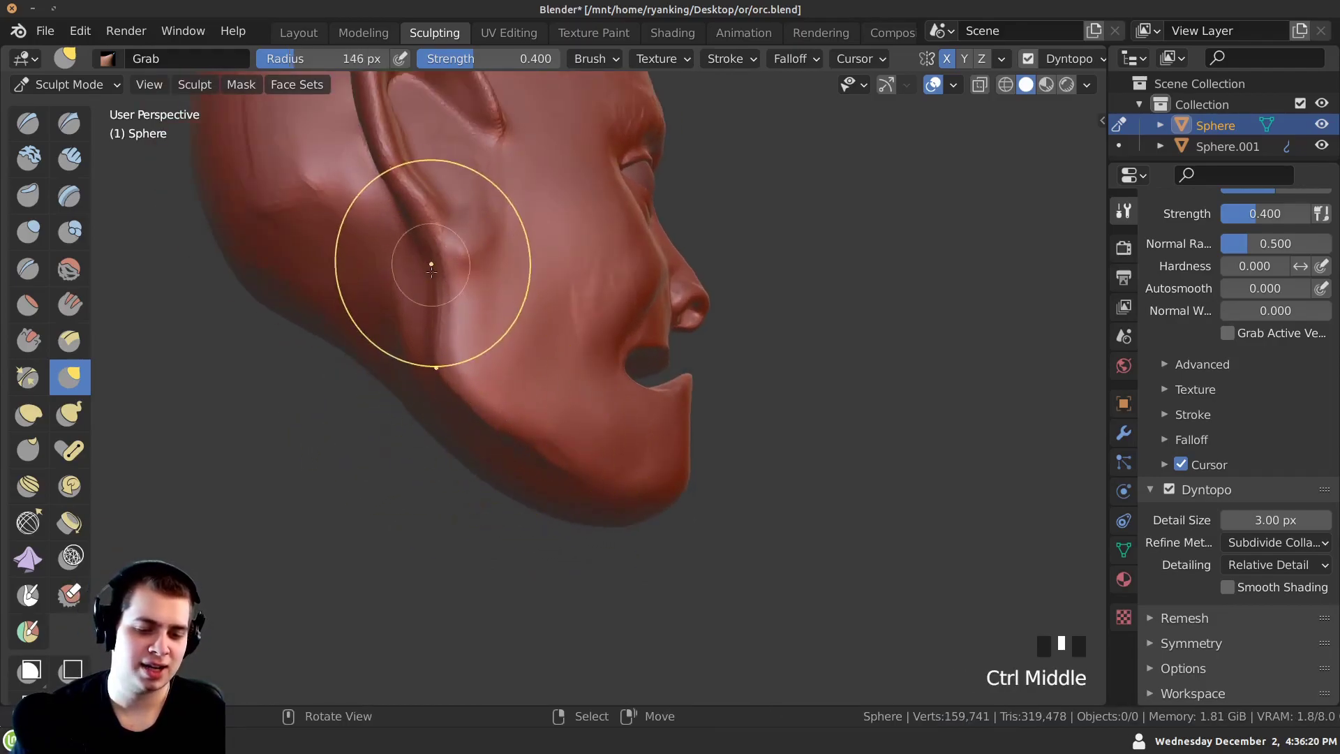
pyautogui.moveTo(525, 452)
pyautogui.keyDown('ctrl'); pyautogui.mouseDown(button='middle')
pyautogui.moveTo(437, 434)
pyautogui.moveTo(454, 419)
pyautogui.moveTo(440, 413)
pyautogui.moveTo(568, 404)
pyautogui.moveTo(227, 461)
pyautogui.moveTo(485, 434)
pyautogui.moveTo(440, 359)
pyautogui.moveTo(479, 388)
pyautogui.moveTo(427, 449)
pyautogui.moveTo(389, 419)
pyautogui.moveTo(365, 359)
pyautogui.moveTo(384, 376)
pyautogui.moveTo(306, 444)
pyautogui.moveTo(356, 391)
pyautogui.moveTo(391, 303)
pyautogui.mouseUp(button='middle'); pyautogui.keyUp('ctrl')
pyautogui.click(568, 403)
pyautogui.click(484, 434)
pyautogui.moveTo(328, 370); pyautogui.dragTo(621, 435, button='middle')
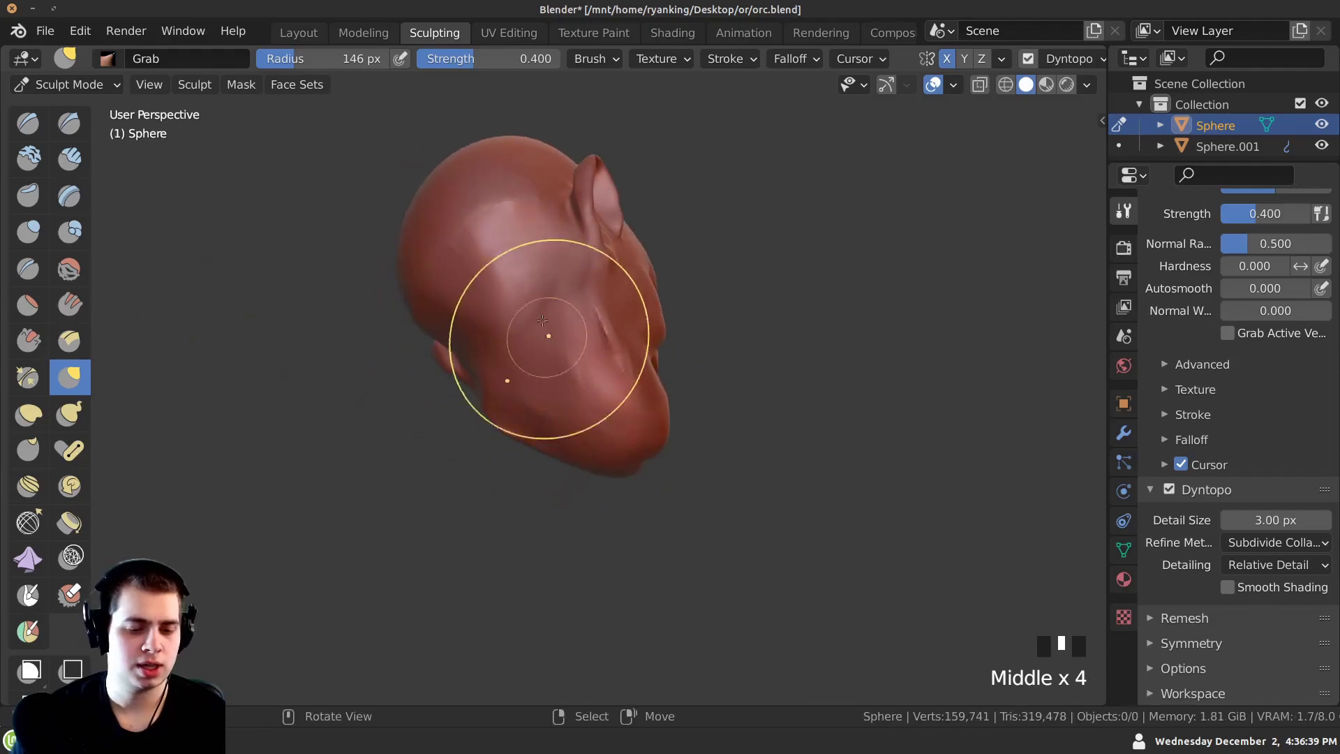
pyautogui.keyDown('ctrl'); pyautogui.moveTo(495, 290); pyautogui.dragTo(489, 411, button='middle'); pyautogui.keyUp('ctrl')
pyautogui.moveTo(482, 408); pyautogui.dragTo(439, 401, button='middle')
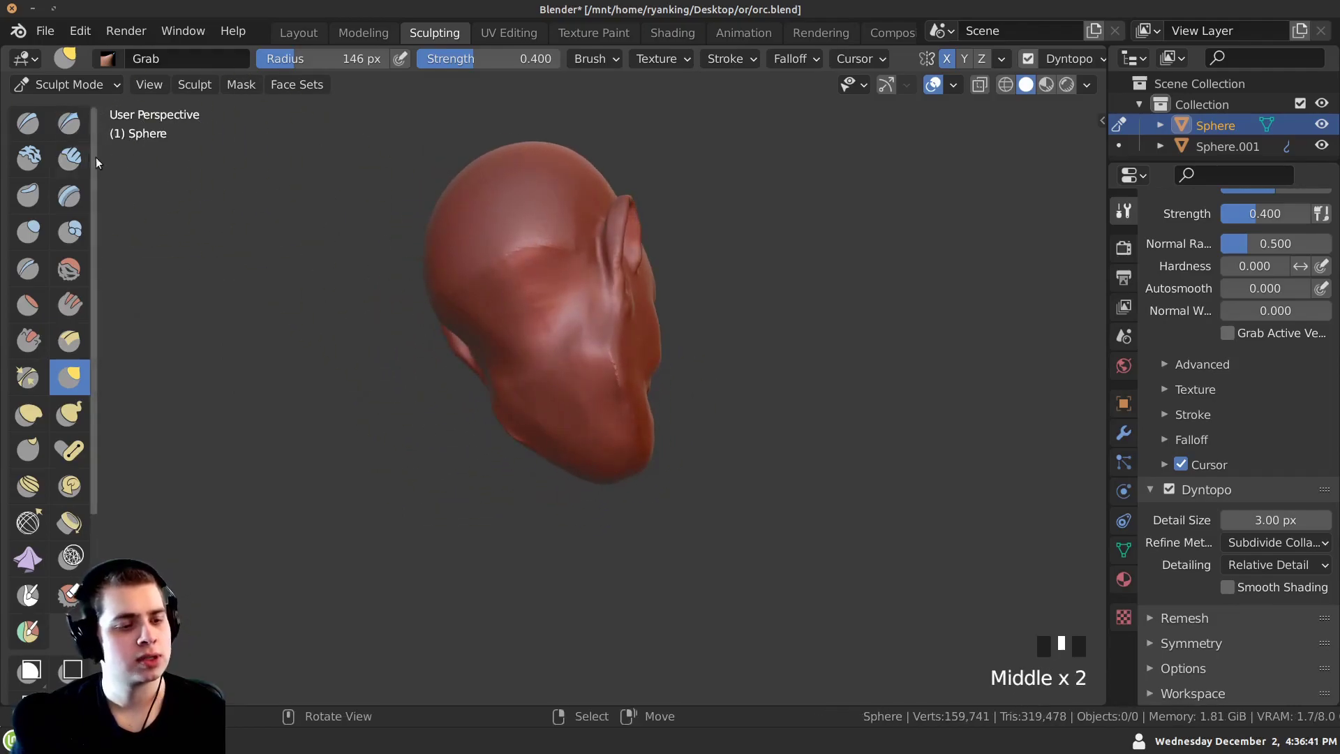
# Save the changes to the orc.blend file.
pyautogui.click(45, 31)
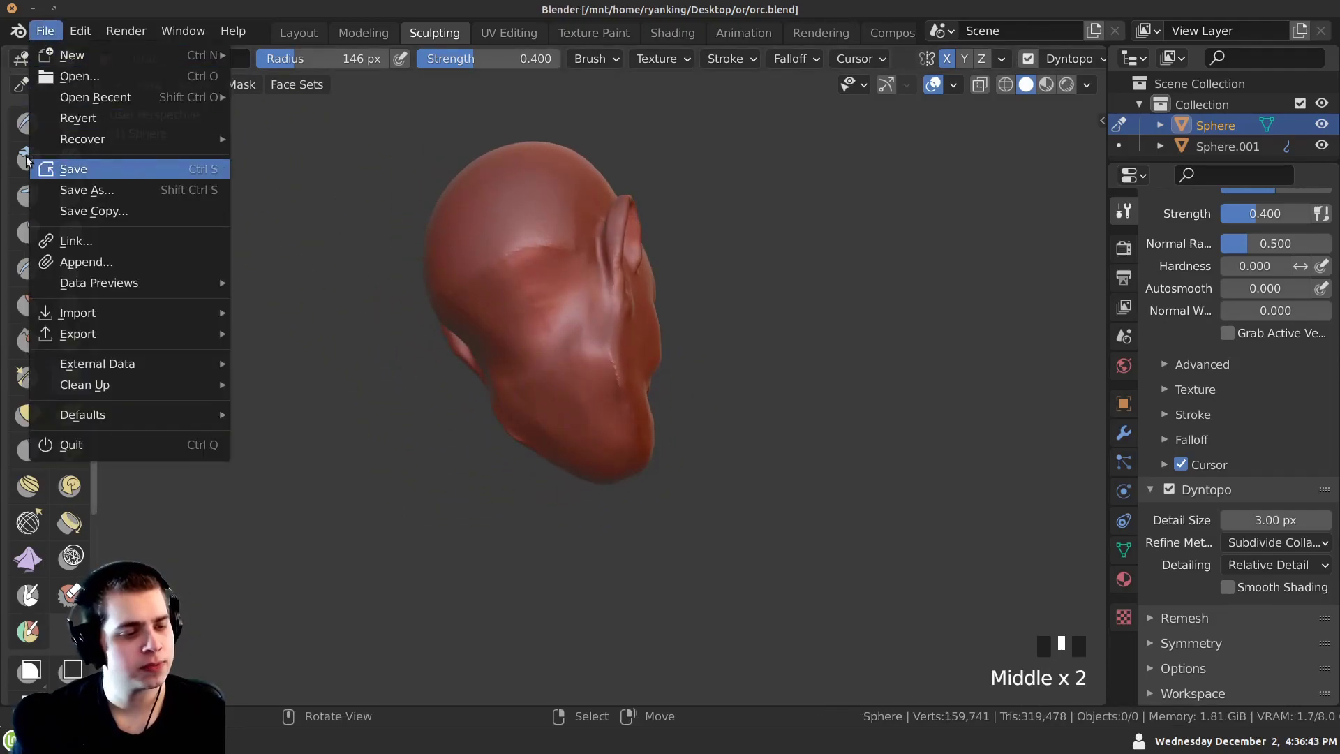
pyautogui.click(28, 168)
pyautogui.click(77, 165)
pyautogui.moveTo(319, 243); pyautogui.dragTo(416, 239, button='middle')
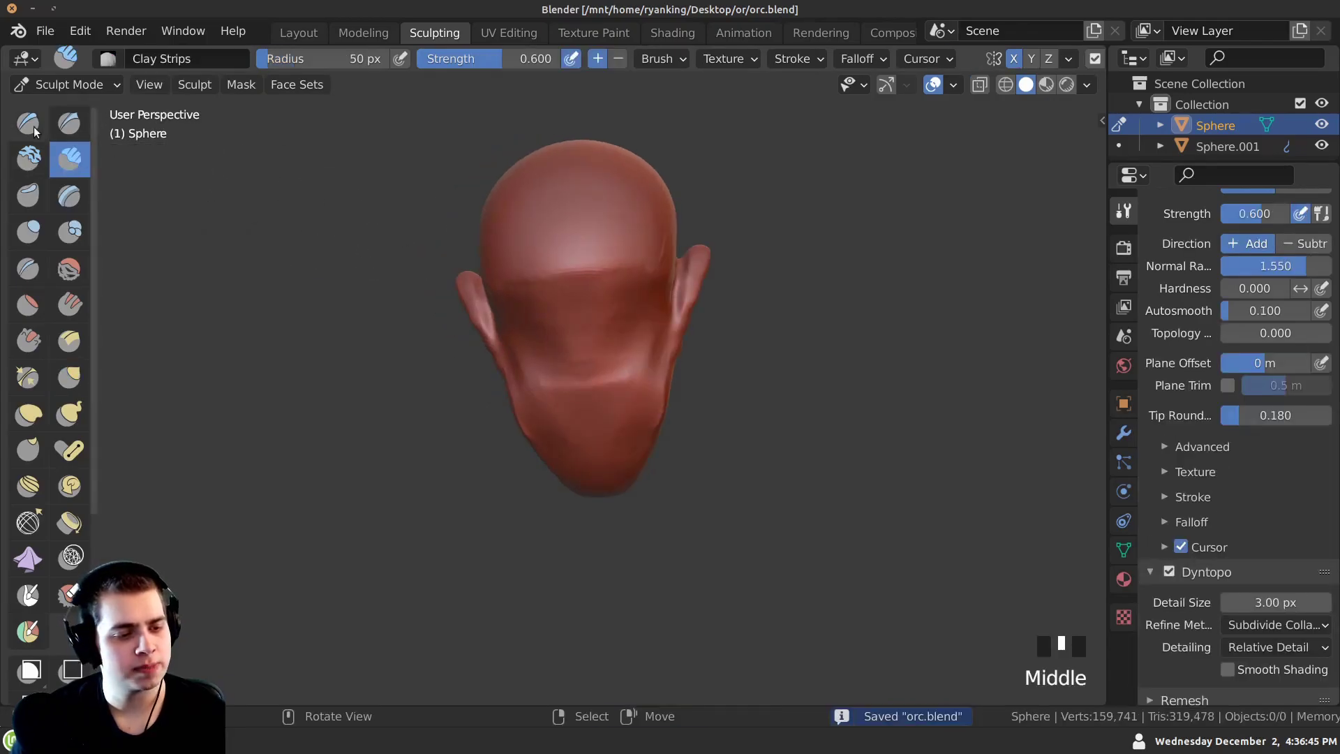
# Start the neck by adding volume beneath the back of the skull with the Draw brush at 79 px radius.
pyautogui.click(28, 126)
pyautogui.press('f')
pyautogui.click(581, 341)
pyautogui.moveTo(582, 341)
pyautogui.mouseDown(button='middle')
pyautogui.moveTo(590, 349)
pyautogui.moveTo(559, 361)
pyautogui.moveTo(541, 305)
pyautogui.mouseUp(button='middle')
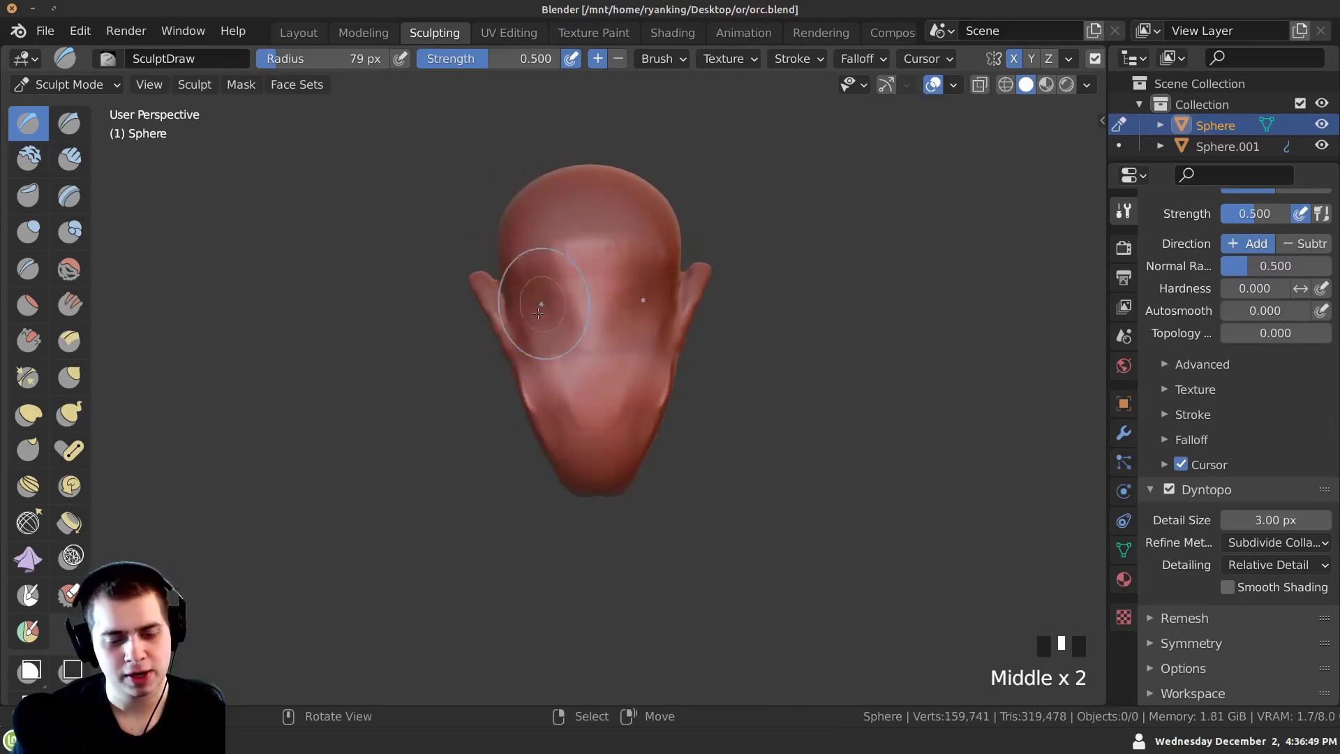
pyautogui.click(600, 336)
pyautogui.moveTo(600, 336)
pyautogui.keyDown('shift'); pyautogui.mouseDown(button='middle')
pyautogui.moveTo(548, 389)
pyautogui.moveTo(336, 426)
pyautogui.moveTo(415, 409)
pyautogui.mouseUp(button='middle'); pyautogui.keyUp('shift')
pyautogui.click(547, 405)
pyautogui.moveTo(554, 423)
pyautogui.mouseDown()
pyautogui.moveTo(565, 384)
pyautogui.moveTo(545, 410)
pyautogui.mouseUp()
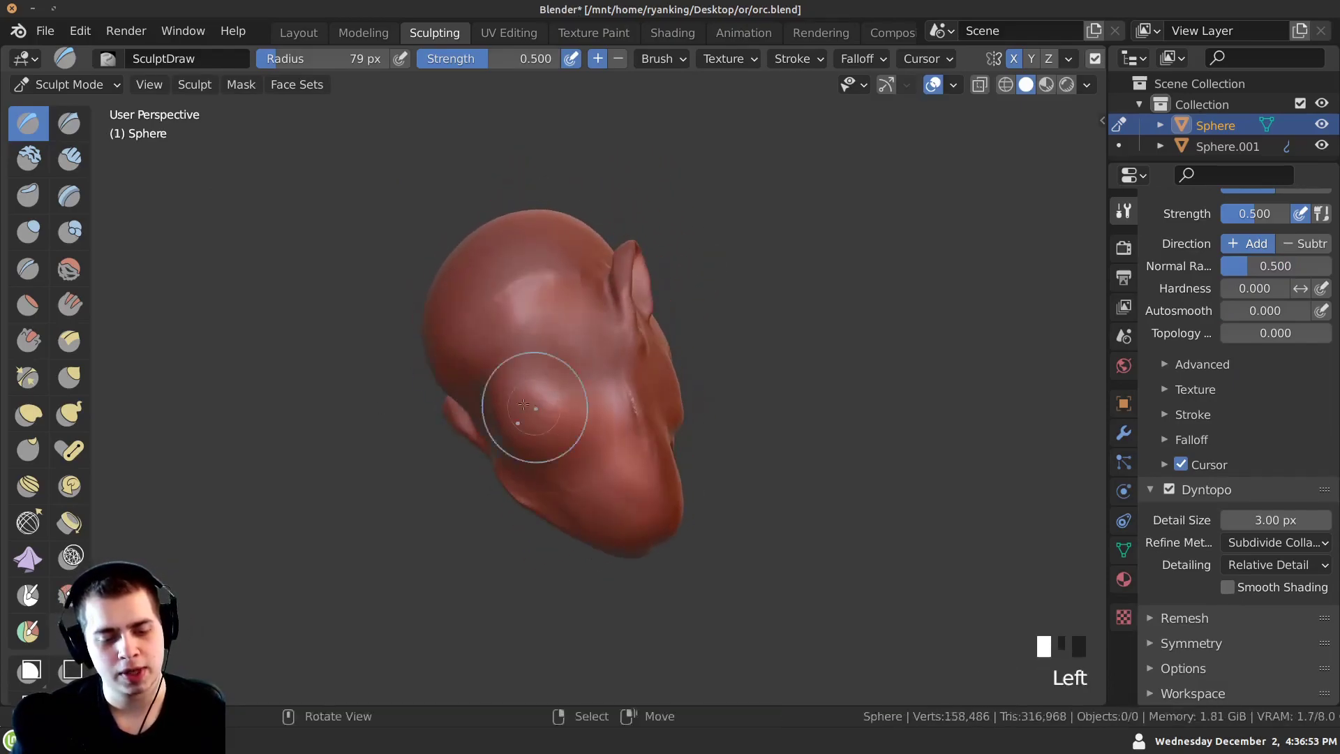
# Extend the neck outward from the skull base with repeated Draw strokes on the end of the bulge.
pyautogui.moveTo(585, 454); pyautogui.dragTo(558, 432, button='middle')
pyautogui.moveTo(558, 431); pyautogui.dragTo(529, 426)
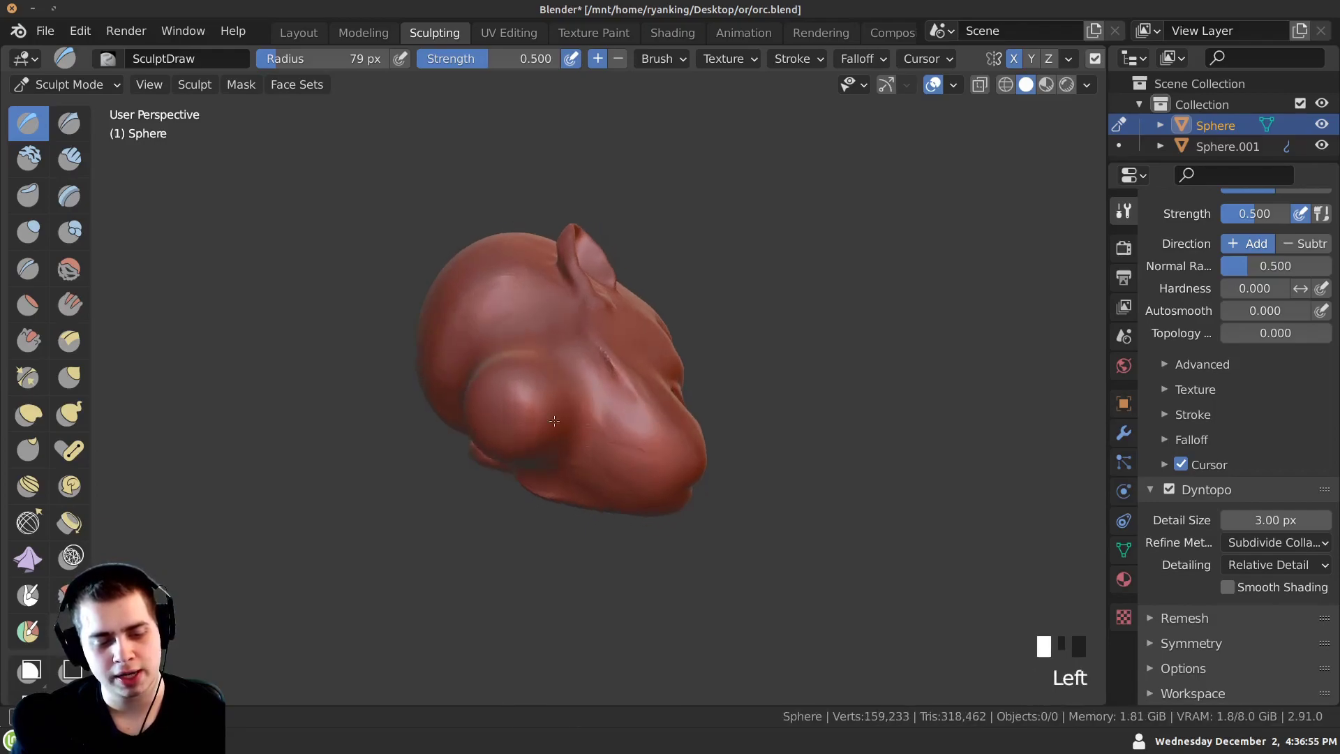
pyautogui.moveTo(549, 425); pyautogui.dragTo(536, 497, button='middle')
pyautogui.moveTo(536, 481); pyautogui.dragTo(508, 489)
pyautogui.moveTo(509, 489); pyautogui.dragTo(569, 475, button='middle')
pyautogui.moveTo(559, 464); pyautogui.dragTo(538, 482)
pyautogui.moveTo(482, 458); pyautogui.dragTo(380, 443, button='middle')
# Add volume along the back of the neck with a Draw stroke and check the head in profile.
pyautogui.scroll(-3, 419, 489)
pyautogui.moveTo(551, 544); pyautogui.dragTo(438, 567, button='middle')
pyautogui.moveTo(552, 576)
pyautogui.mouseDown(button='middle')
pyautogui.moveTo(587, 500)
pyautogui.moveTo(569, 412)
pyautogui.mouseUp(button='middle')
pyautogui.moveTo(545, 433); pyautogui.dragTo(497, 415, button='middle')
pyautogui.moveTo(464, 430)
pyautogui.mouseDown()
pyautogui.moveTo(450, 433)
pyautogui.moveTo(460, 384)
pyautogui.mouseUp()
pyautogui.moveTo(466, 377)
pyautogui.keyDown('ctrl'); pyautogui.mouseDown(button='middle')
pyautogui.moveTo(470, 363)
pyautogui.moveTo(436, 545)
pyautogui.mouseUp(button='middle'); pyautogui.keyUp('ctrl')
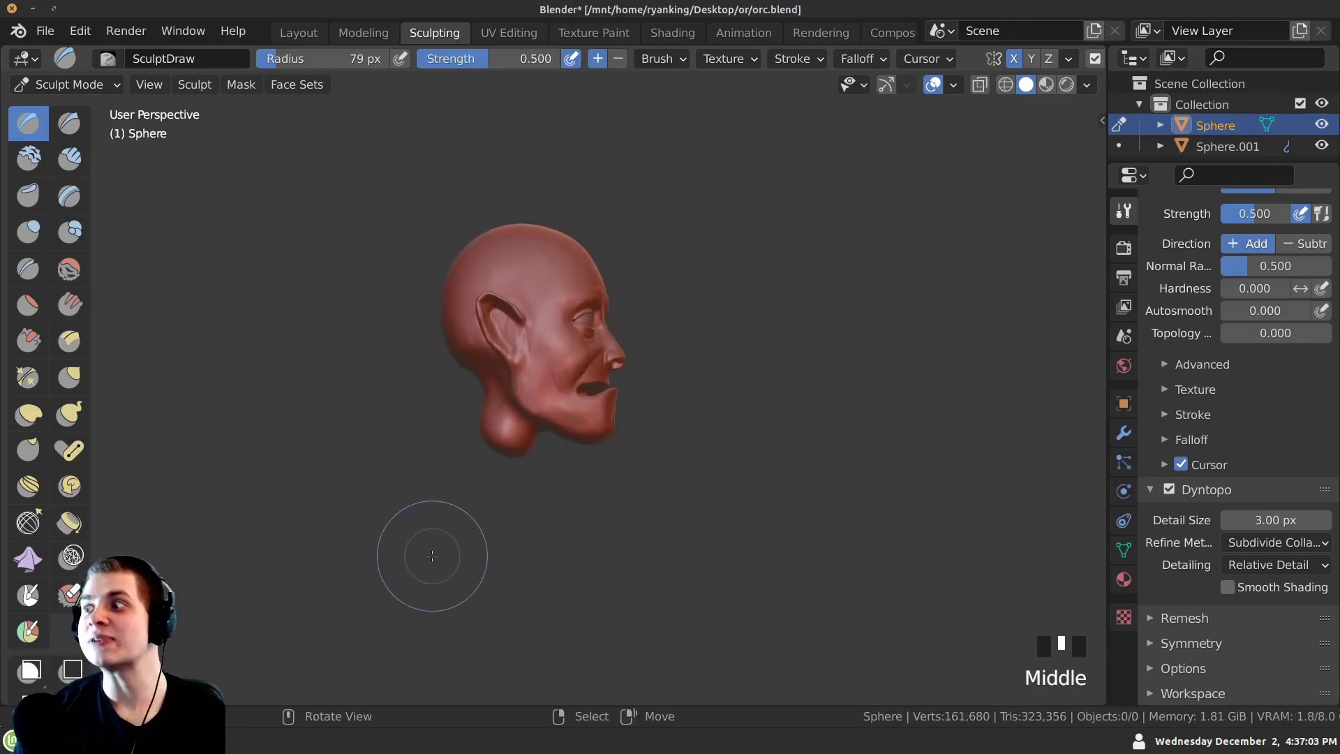
# Add more volume to the neck beneath the jaw and ear with Draw strokes at 79 px radius.
pyautogui.moveTo(493, 347)
pyautogui.mouseDown(button='middle')
pyautogui.moveTo(522, 313)
pyautogui.moveTo(529, 368)
pyautogui.moveTo(499, 357)
pyautogui.moveTo(515, 374)
pyautogui.mouseUp(button='middle')
pyautogui.click(529, 368)
pyautogui.moveTo(514, 375); pyautogui.dragTo(524, 384)
pyautogui.moveTo(523, 384); pyautogui.dragTo(513, 429, button='middle')
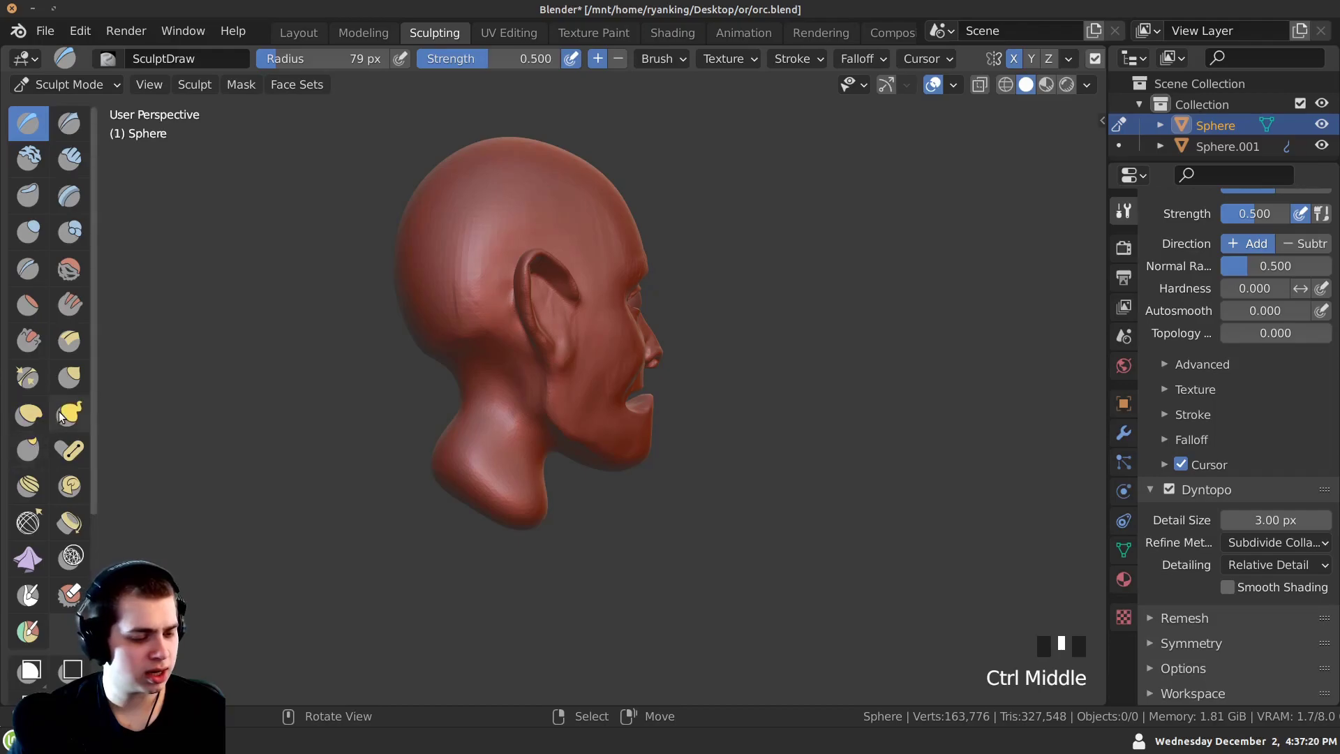
# Pull the lower end of the neck down and outward with the Snake Hook brush to lengthen it.
pyautogui.click(67, 414)
pyautogui.moveTo(492, 432)
pyautogui.keyDown('ctrl'); pyautogui.mouseDown(button='middle')
pyautogui.moveTo(495, 496)
pyautogui.moveTo(515, 491)
pyautogui.mouseUp(button='middle'); pyautogui.keyUp('ctrl')
pyautogui.press('f')
pyautogui.click(574, 484)
pyautogui.keyDown('ctrl'); pyautogui.moveTo(513, 490); pyautogui.dragTo(494, 470, button='middle'); pyautogui.keyUp('ctrl')
pyautogui.moveTo(512, 481); pyautogui.dragTo(497, 509)
pyautogui.moveTo(501, 513)
pyautogui.keyDown('shift'); pyautogui.mouseDown(button='middle')
pyautogui.moveTo(495, 480)
pyautogui.moveTo(482, 481)
pyautogui.mouseUp(button='middle'); pyautogui.keyUp('shift')
pyautogui.moveTo(515, 496); pyautogui.dragTo(518, 510)
pyautogui.moveTo(499, 506); pyautogui.dragTo(583, 492, button='middle')
pyautogui.moveTo(481, 492); pyautogui.dragTo(454, 482)
# Set the Snake Hook radius to 90 px and pull the lower neck mass outward to start the shoulders.
pyautogui.moveTo(433, 496)
pyautogui.keyDown('ctrl'); pyautogui.mouseDown(button='middle')
pyautogui.moveTo(427, 472)
pyautogui.moveTo(412, 499)
pyautogui.mouseUp(button='middle'); pyautogui.keyUp('ctrl')
pyautogui.moveTo(412, 499); pyautogui.dragTo(373, 500, button='middle')
pyautogui.moveTo(374, 454)
pyautogui.mouseDown(button='middle')
pyautogui.moveTo(434, 470)
pyautogui.moveTo(403, 479)
pyautogui.moveTo(434, 490)
pyautogui.mouseUp(button='middle')
pyautogui.click(434, 470)
pyautogui.keyDown('ctrl'); pyautogui.moveTo(421, 466); pyautogui.dragTo(424, 416, button='middle'); pyautogui.keyUp('ctrl')
pyautogui.press('f')
pyautogui.click(419, 415)
pyautogui.moveTo(424, 417); pyautogui.dragTo(414, 427)
pyautogui.moveTo(419, 427); pyautogui.dragTo(407, 437)
# Pull the back of the shoulder mass upward toward the skull with Snake Hook strokes from behind.
pyautogui.moveTo(407, 437)
pyautogui.mouseDown(button='middle')
pyautogui.moveTo(447, 383)
pyautogui.moveTo(458, 404)
pyautogui.moveTo(628, 402)
pyautogui.mouseUp(button='middle')
pyautogui.moveTo(658, 405); pyautogui.dragTo(659, 383)
pyautogui.moveTo(649, 380); pyautogui.dragTo(576, 342, button='middle')
pyautogui.moveTo(577, 338); pyautogui.dragTo(581, 311)
pyautogui.moveTo(592, 323); pyautogui.dragTo(612, 294)
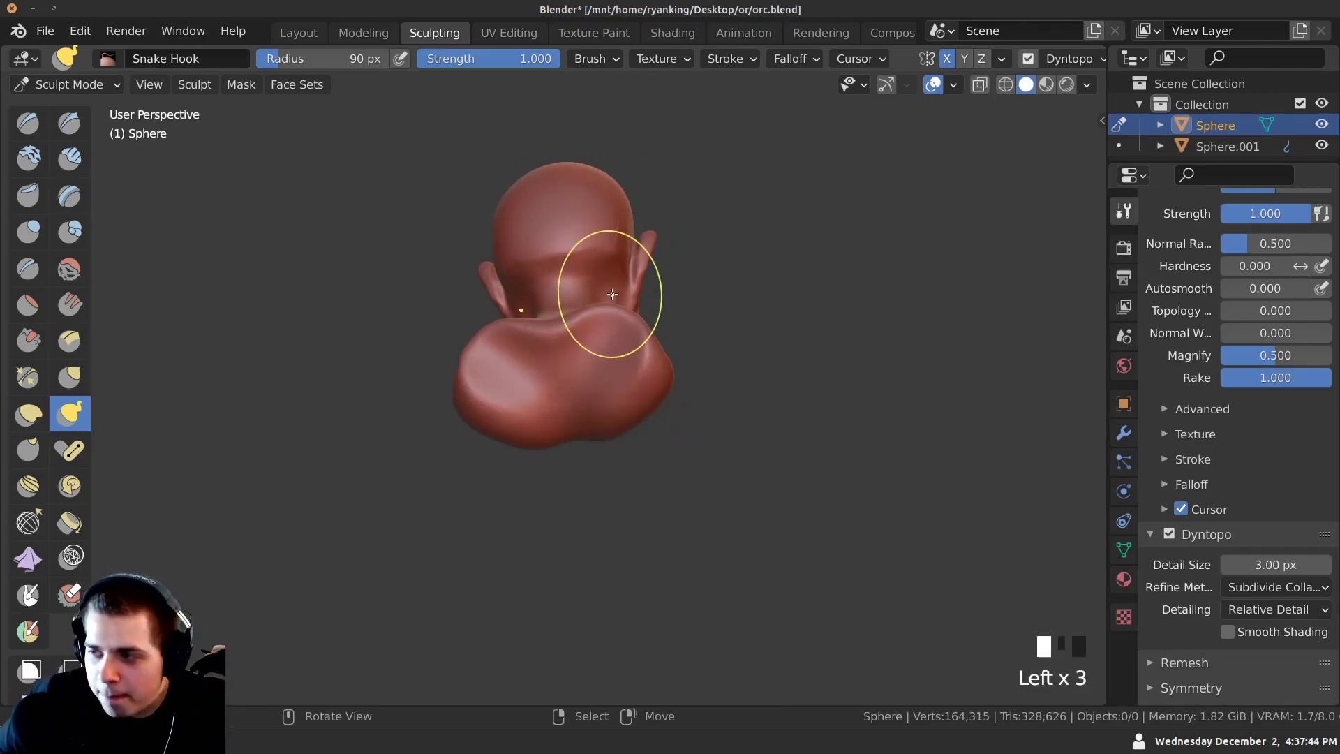
# Raise the upper edge of the back beneath the skull with short Snake Hook pulls.
pyautogui.moveTo(534, 302); pyautogui.dragTo(477, 336, button='middle')
pyautogui.moveTo(476, 336); pyautogui.dragTo(480, 325)
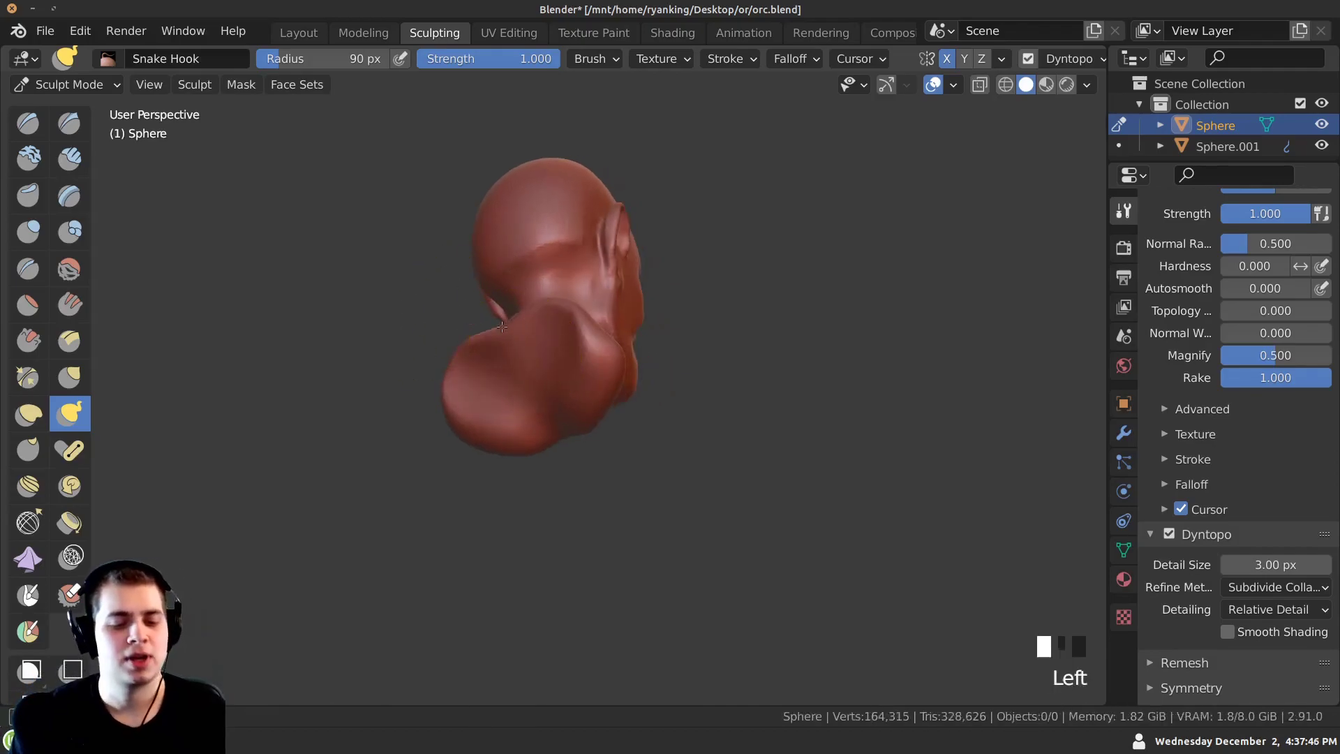
pyautogui.keyDown('ctrl'); pyautogui.moveTo(496, 314); pyautogui.dragTo(518, 358, button='middle'); pyautogui.keyUp('ctrl')
pyautogui.moveTo(514, 353); pyautogui.dragTo(511, 335)
pyautogui.moveTo(536, 331); pyautogui.dragTo(509, 340, button='middle')
pyautogui.moveTo(509, 341); pyautogui.dragTo(505, 331)
pyautogui.moveTo(500, 342); pyautogui.dragTo(464, 364, button='middle')
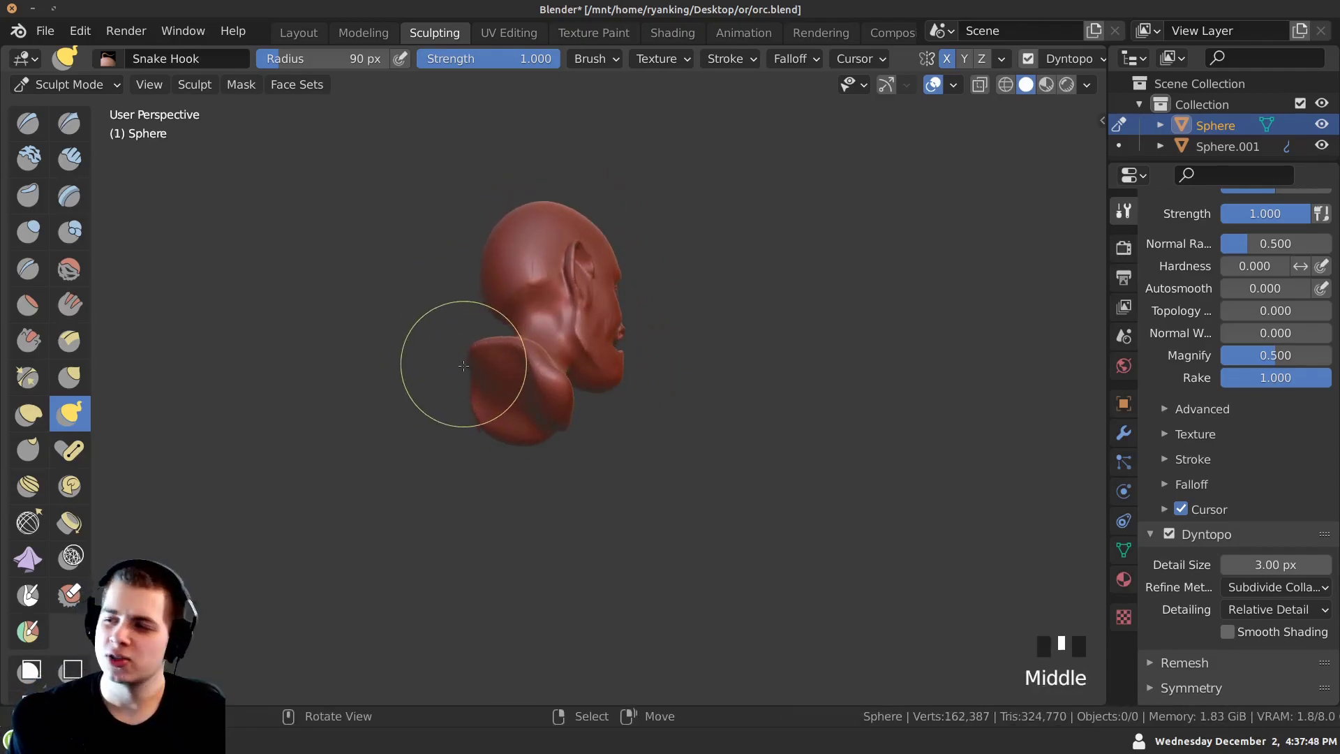
# Adjust the concave curve at the back of the neck with Snake Hook strokes in profile.
pyautogui.moveTo(449, 499); pyautogui.dragTo(486, 408, button='middle')
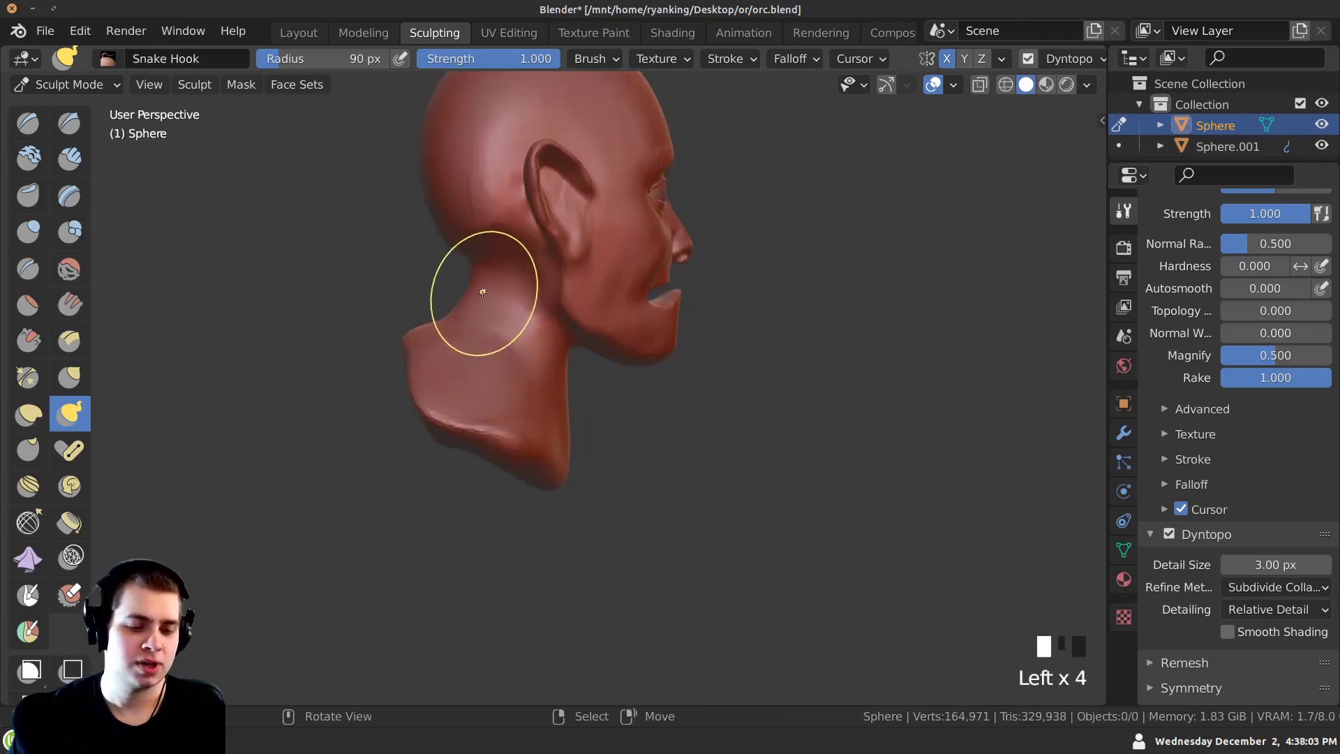
pyautogui.moveTo(479, 299); pyautogui.dragTo(491, 302)
pyautogui.moveTo(490, 301)
pyautogui.mouseDown(button='middle')
pyautogui.moveTo(338, 270)
pyautogui.moveTo(477, 299)
pyautogui.mouseUp(button='middle')
pyautogui.moveTo(477, 299); pyautogui.dragTo(485, 300)
pyautogui.moveTo(486, 300); pyautogui.dragTo(421, 263, button='middle')
pyautogui.moveTo(475, 302); pyautogui.dragTo(482, 303)
pyautogui.moveTo(392, 280)
pyautogui.mouseDown(button='middle')
pyautogui.moveTo(438, 306)
pyautogui.moveTo(544, 282)
pyautogui.mouseUp(button='middle')
# Pull the nape and upper back outward with the Grab brush at 159 px radius to thicken the neck.
pyautogui.press('g')
pyautogui.press('f')
pyautogui.moveTo(445, 270); pyautogui.dragTo(520, 274, button='middle')
pyautogui.moveTo(520, 274); pyautogui.dragTo(660, 300, button='middle')
pyautogui.moveTo(656, 308); pyautogui.dragTo(662, 308)
pyautogui.moveTo(662, 308); pyautogui.dragTo(670, 305)
pyautogui.moveTo(667, 304); pyautogui.dragTo(675, 299)
pyautogui.moveTo(669, 296); pyautogui.dragTo(677, 289)
pyautogui.moveTo(675, 311); pyautogui.dragTo(687, 300)
pyautogui.moveTo(675, 282); pyautogui.dragTo(681, 278)
pyautogui.moveTo(697, 302); pyautogui.dragTo(704, 298)
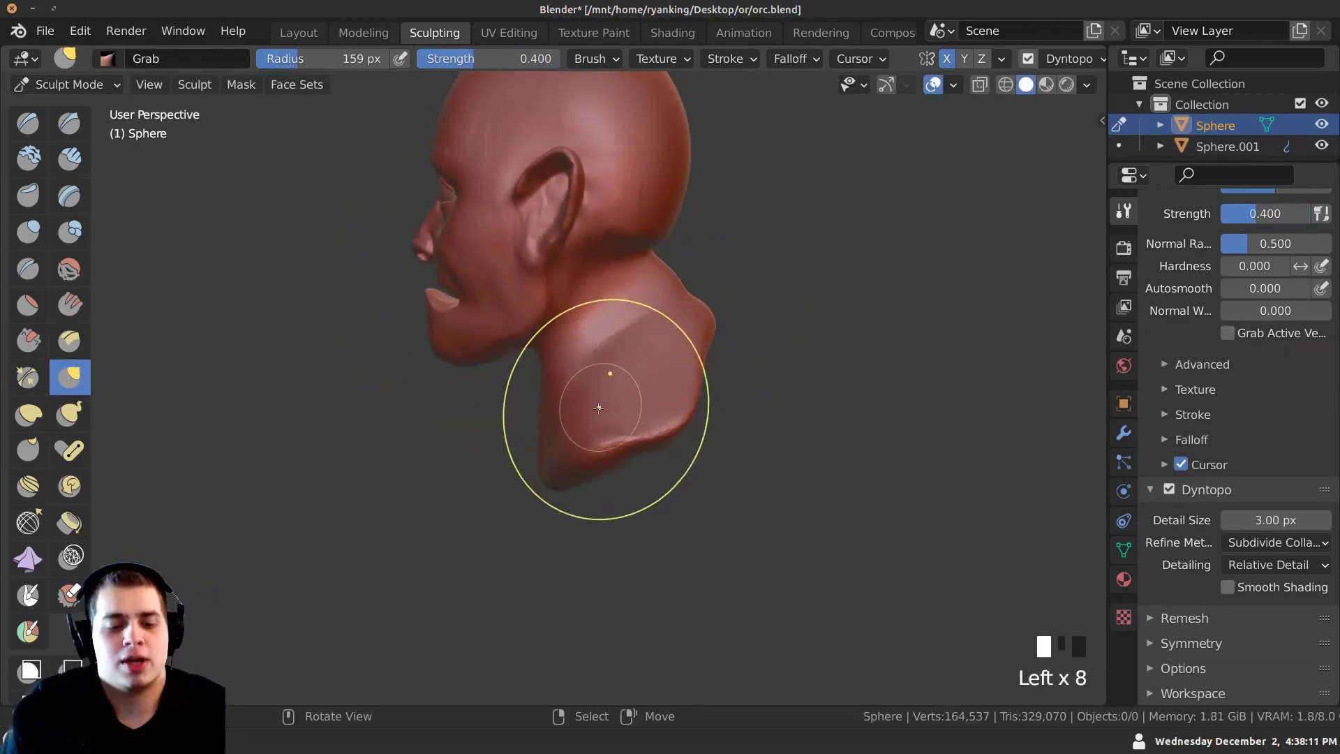
# Reshape the upper back and shoulders from behind with Grab strokes.
pyautogui.moveTo(664, 335); pyautogui.dragTo(552, 323, button='middle')
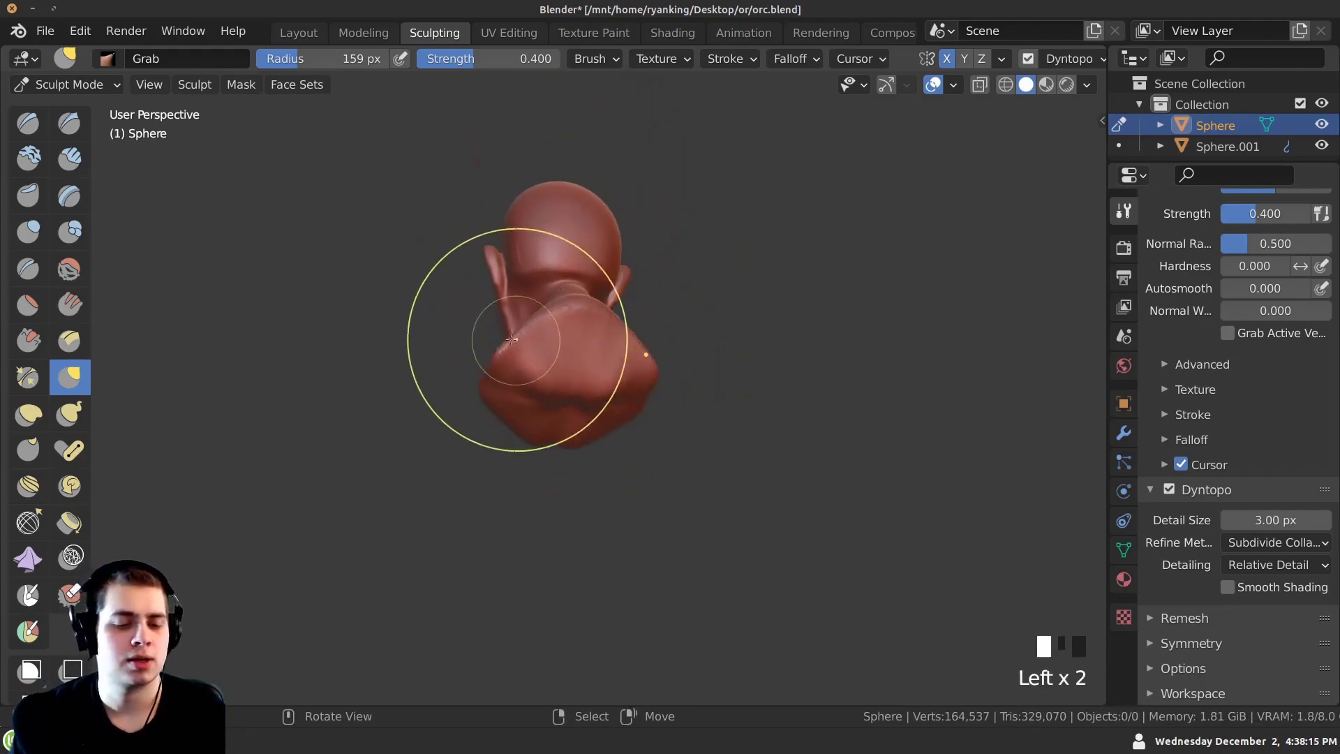
pyautogui.moveTo(634, 374); pyautogui.dragTo(666, 370, button='middle')
pyautogui.moveTo(592, 371); pyautogui.dragTo(580, 362)
pyautogui.moveTo(593, 360); pyautogui.dragTo(699, 347, button='middle')
pyautogui.moveTo(643, 386); pyautogui.dragTo(544, 342, button='middle')
pyautogui.moveTo(545, 342); pyautogui.dragTo(544, 341)
pyautogui.moveTo(543, 342); pyautogui.dragTo(726, 437, button='middle')
pyautogui.moveTo(398, 479)
pyautogui.mouseDown(button='middle')
pyautogui.moveTo(499, 472)
pyautogui.moveTo(488, 455)
pyautogui.moveTo(593, 464)
pyautogui.moveTo(454, 371)
pyautogui.moveTo(359, 328)
pyautogui.moveTo(387, 409)
pyautogui.moveTo(384, 387)
pyautogui.moveTo(318, 367)
pyautogui.moveTo(485, 375)
pyautogui.mouseUp(button='middle')
# Pull the back edge of the shoulders up and outward with repeated Grab strokes.
pyautogui.moveTo(426, 356); pyautogui.dragTo(439, 338)
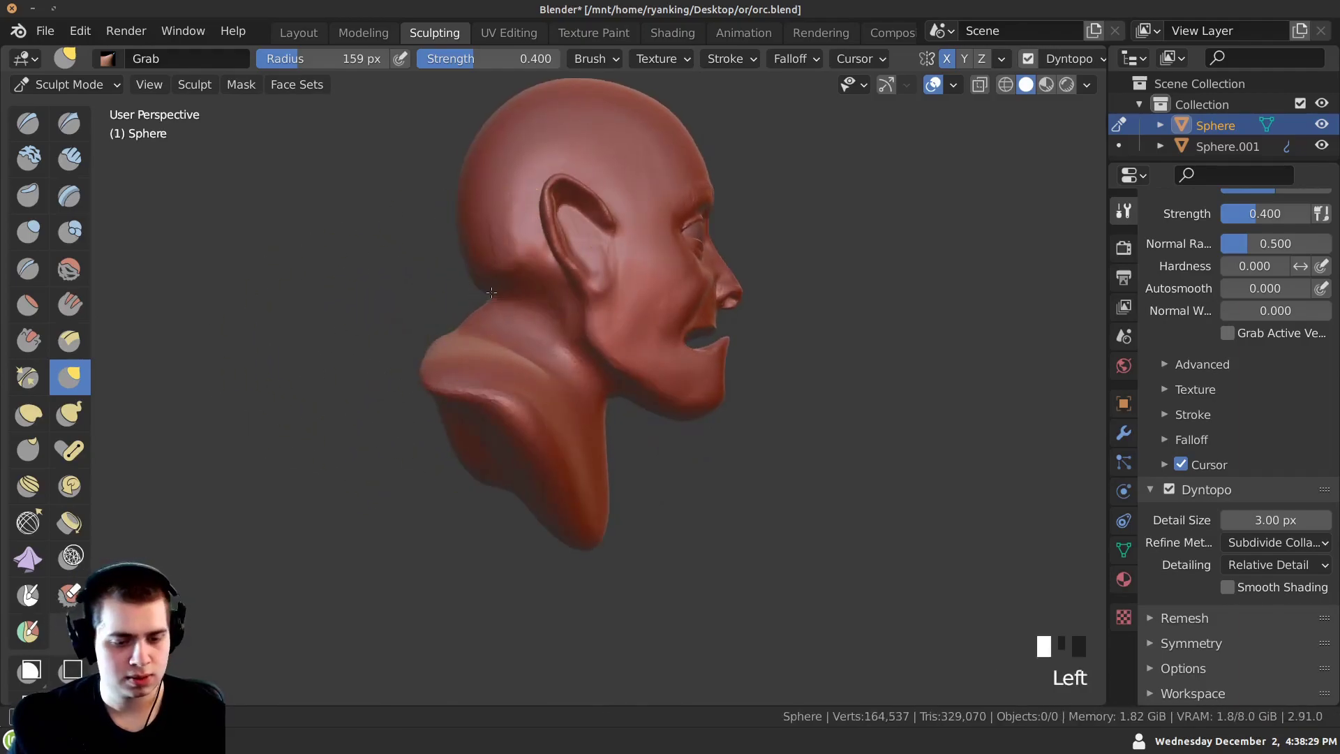
pyautogui.keyDown('ctrl'); pyautogui.moveTo(433, 335); pyautogui.dragTo(431, 392, button='middle'); pyautogui.keyUp('ctrl')
pyautogui.moveTo(461, 347); pyautogui.dragTo(455, 342)
pyautogui.moveTo(447, 346)
pyautogui.mouseDown(button='middle')
pyautogui.moveTo(529, 377)
pyautogui.moveTo(481, 373)
pyautogui.mouseUp(button='middle')
pyautogui.moveTo(471, 370); pyautogui.dragTo(462, 360)
pyautogui.moveTo(466, 366); pyautogui.dragTo(455, 358)
# Stretch the tip of the shoulder outward and refine its outline with the Grab brush.
pyautogui.moveTo(517, 363)
pyautogui.mouseDown(button='middle')
pyautogui.moveTo(475, 359)
pyautogui.moveTo(494, 339)
pyautogui.moveTo(476, 304)
pyautogui.mouseUp(button='middle')
pyautogui.moveTo(477, 320); pyautogui.dragTo(466, 307)
pyautogui.moveTo(468, 315); pyautogui.dragTo(447, 290)
pyautogui.moveTo(430, 276); pyautogui.dragTo(425, 237, button='middle')
pyautogui.moveTo(432, 235); pyautogui.dragTo(449, 238)
# Shape the lower front of the neck and chest with Grab strokes and check the bust from several sides.
pyautogui.keyDown('shift'); pyautogui.moveTo(609, 432); pyautogui.dragTo(607, 344, button='middle'); pyautogui.keyUp('shift')
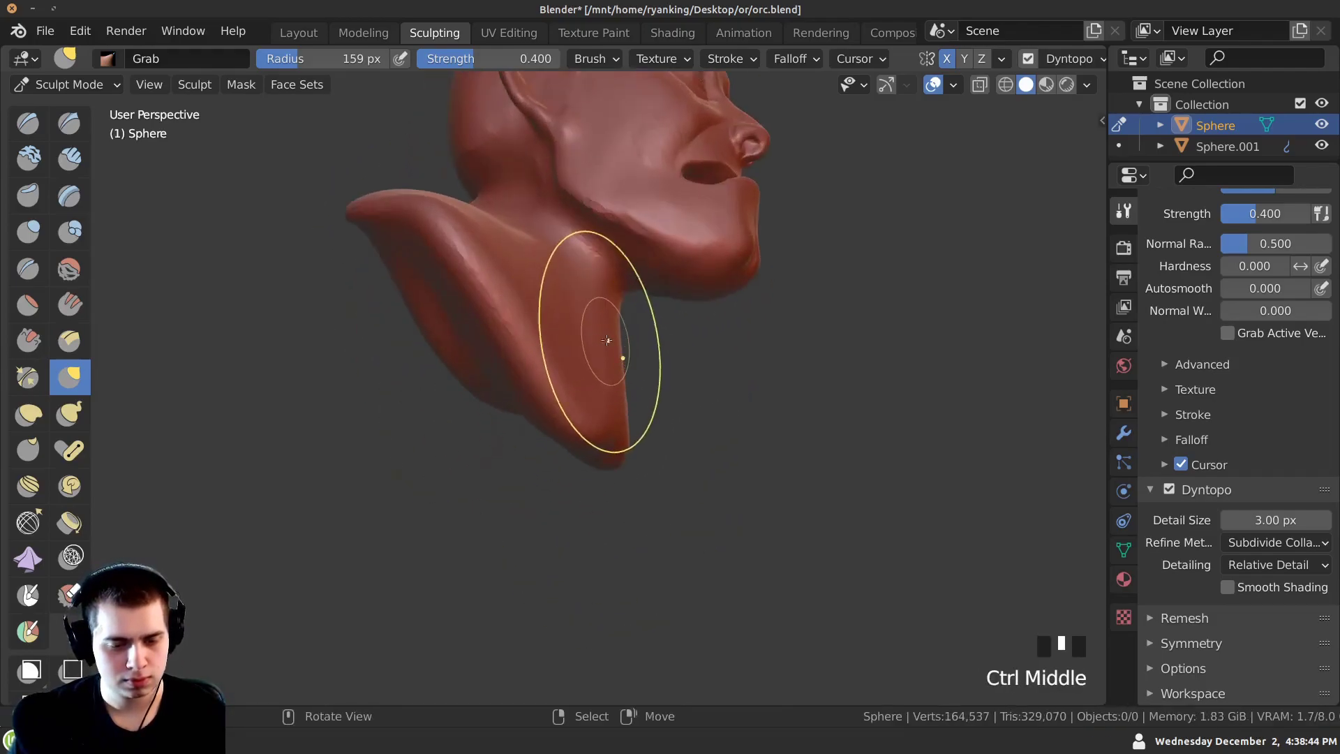
pyautogui.moveTo(615, 367); pyautogui.dragTo(602, 396)
pyautogui.moveTo(573, 426)
pyautogui.keyDown('ctrl'); pyautogui.mouseDown(button='middle')
pyautogui.moveTo(556, 449)
pyautogui.moveTo(461, 466)
pyautogui.mouseUp(button='middle'); pyautogui.keyUp('ctrl')
pyautogui.moveTo(517, 447); pyautogui.dragTo(526, 440)
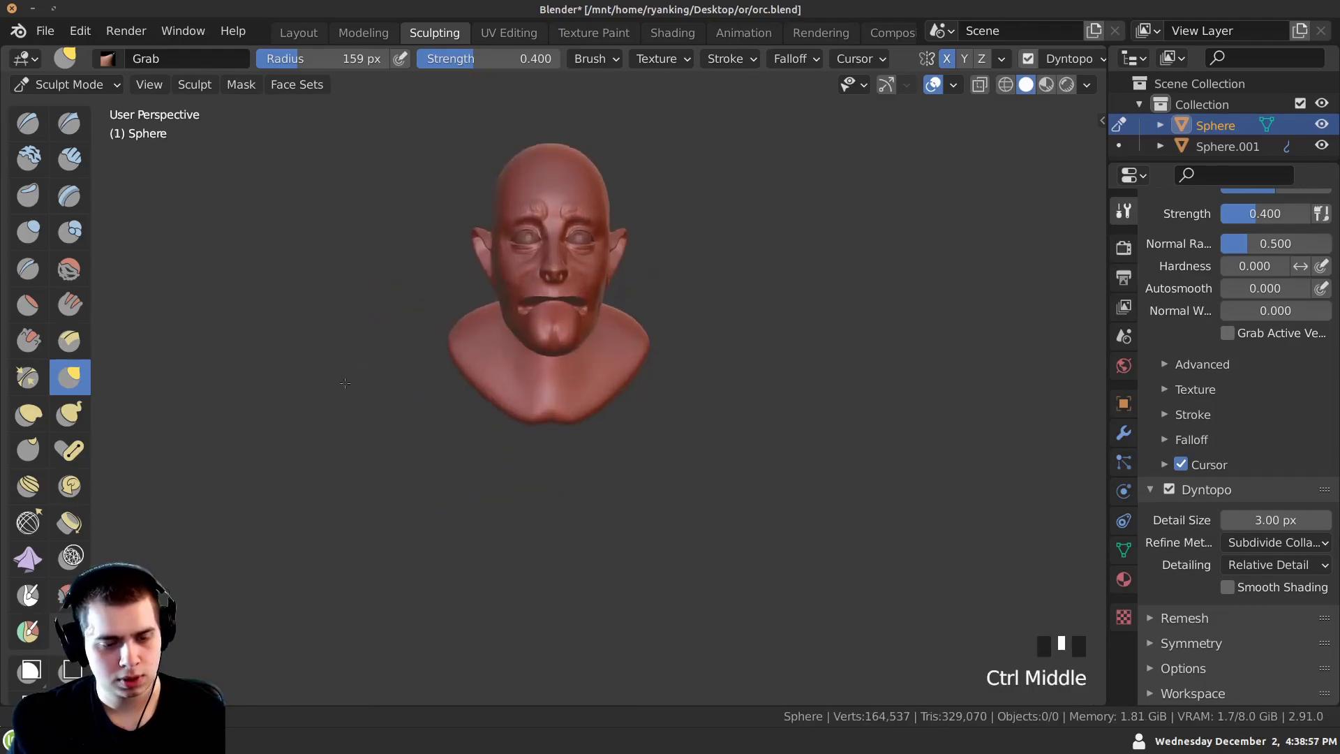
pyautogui.keyDown('ctrl'); pyautogui.moveTo(345, 384); pyautogui.dragTo(323, 307, button='middle'); pyautogui.keyUp('ctrl')
pyautogui.moveTo(307, 301)
pyautogui.mouseDown(button='middle')
pyautogui.moveTo(364, 295)
pyautogui.moveTo(383, 404)
pyautogui.moveTo(524, 300)
pyautogui.moveTo(520, 433)
pyautogui.mouseUp(button='middle')
pyautogui.moveTo(497, 377)
pyautogui.keyDown('ctrl'); pyautogui.mouseDown(button='middle')
pyautogui.moveTo(532, 314)
pyautogui.moveTo(580, 334)
pyautogui.mouseUp(button='middle'); pyautogui.keyUp('ctrl')
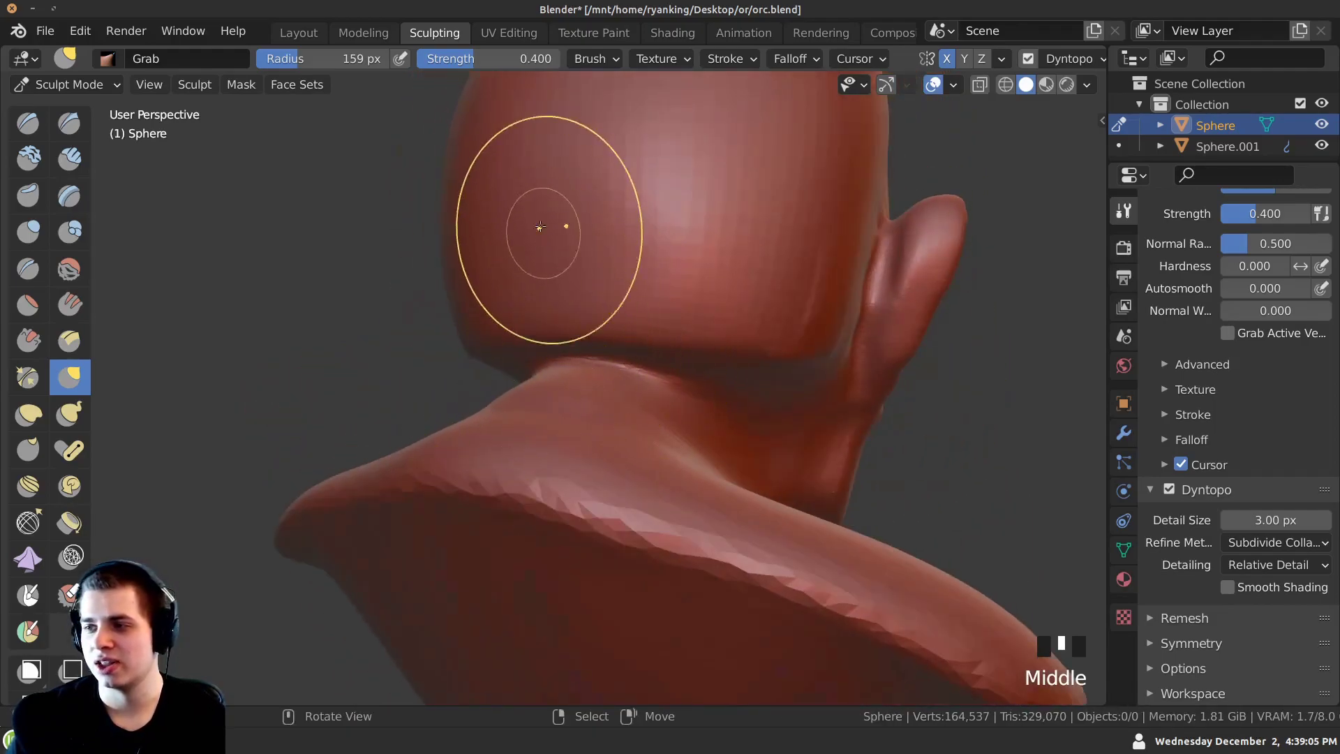
# Build up the neck muscles below the back of the skull with Clay Strips at 50 px radius.
pyautogui.click(69, 159)
pyautogui.click(587, 352)
pyautogui.moveTo(586, 353); pyautogui.dragTo(571, 394, button='middle')
pyautogui.moveTo(571, 395); pyautogui.dragTo(605, 400)
pyautogui.moveTo(629, 412); pyautogui.dragTo(593, 400, button='middle')
pyautogui.moveTo(606, 391); pyautogui.dragTo(616, 393)
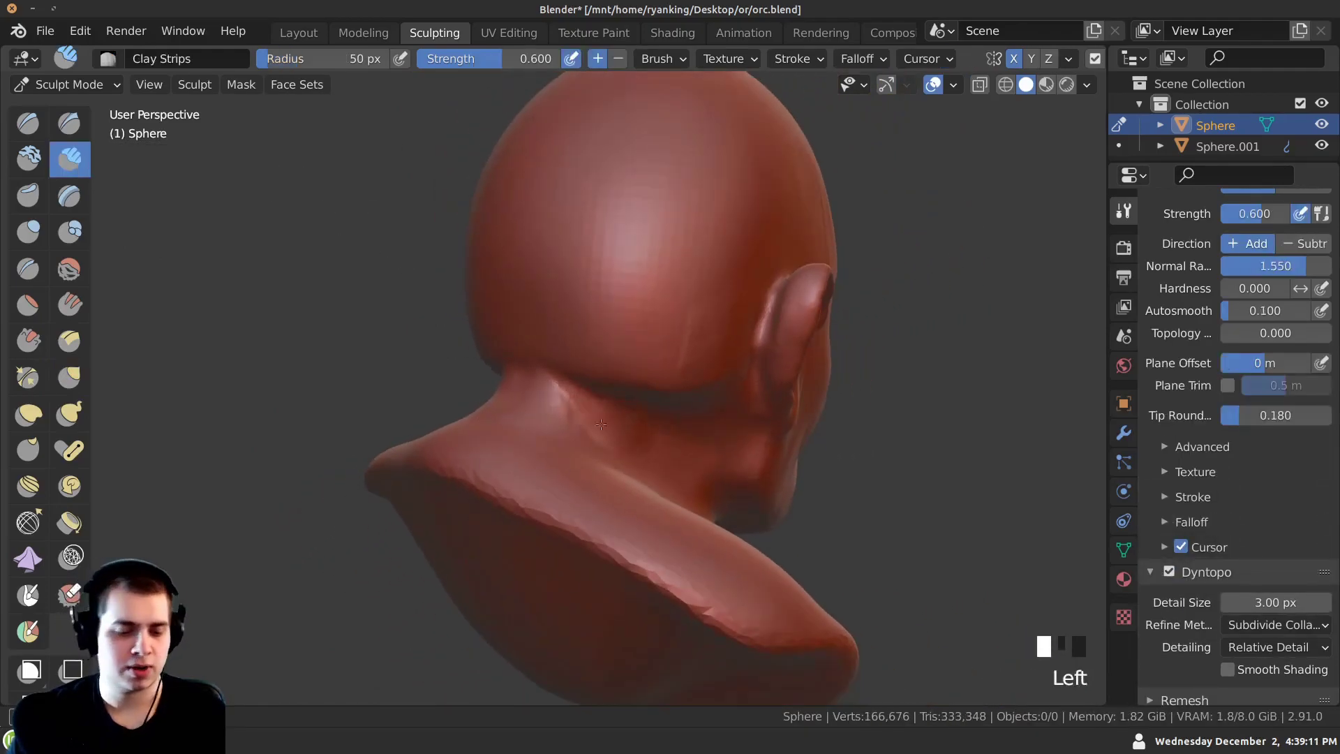
pyautogui.moveTo(555, 428); pyautogui.dragTo(585, 425)
# Carve away volume on the lower back of the skull behind the ear with subtractive Clay Strips strokes.
pyautogui.moveTo(614, 405); pyautogui.dragTo(593, 391, button='middle')
pyautogui.keyDown('ctrl'); pyautogui.moveTo(662, 332); pyautogui.dragTo(683, 355); pyautogui.keyUp('ctrl')
pyautogui.moveTo(647, 300)
pyautogui.keyDown('ctrl'); pyautogui.mouseDown()
pyautogui.moveTo(612, 326)
pyautogui.moveTo(612, 388)
pyautogui.mouseUp(); pyautogui.keyUp('ctrl')
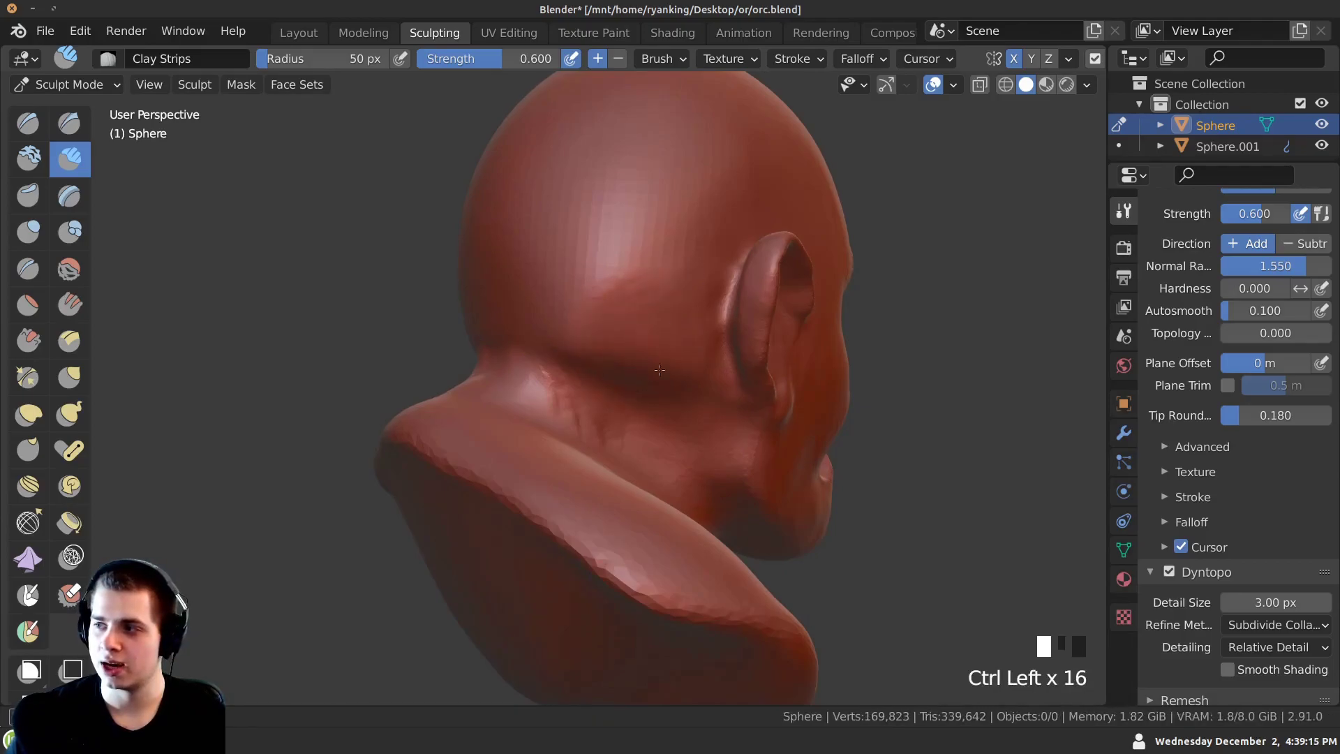
pyautogui.moveTo(629, 354)
pyautogui.keyDown('ctrl'); pyautogui.mouseDown(button='middle')
pyautogui.moveTo(658, 312)
pyautogui.moveTo(603, 405)
pyautogui.mouseUp(button='middle'); pyautogui.keyUp('ctrl')
# Add Clay Strips strokes along the side of the neck and smooth the surface.
pyautogui.moveTo(603, 405); pyautogui.dragTo(602, 405)
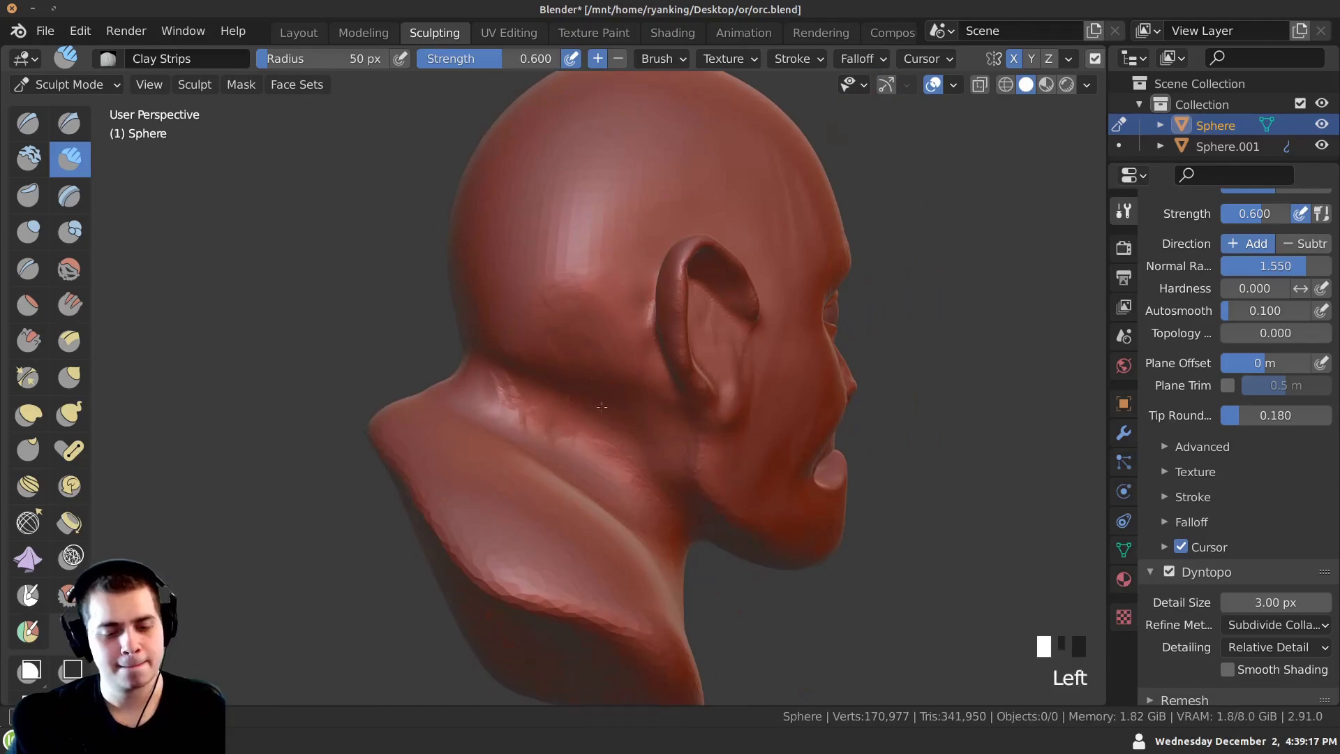
pyautogui.moveTo(511, 451); pyautogui.dragTo(499, 419)
pyautogui.keyDown('ctrl'); pyautogui.moveTo(518, 409); pyautogui.dragTo(518, 454, button='middle'); pyautogui.keyUp('ctrl')
pyautogui.keyDown('shift'); pyautogui.moveTo(513, 447); pyautogui.dragTo(506, 433); pyautogui.keyUp('shift')
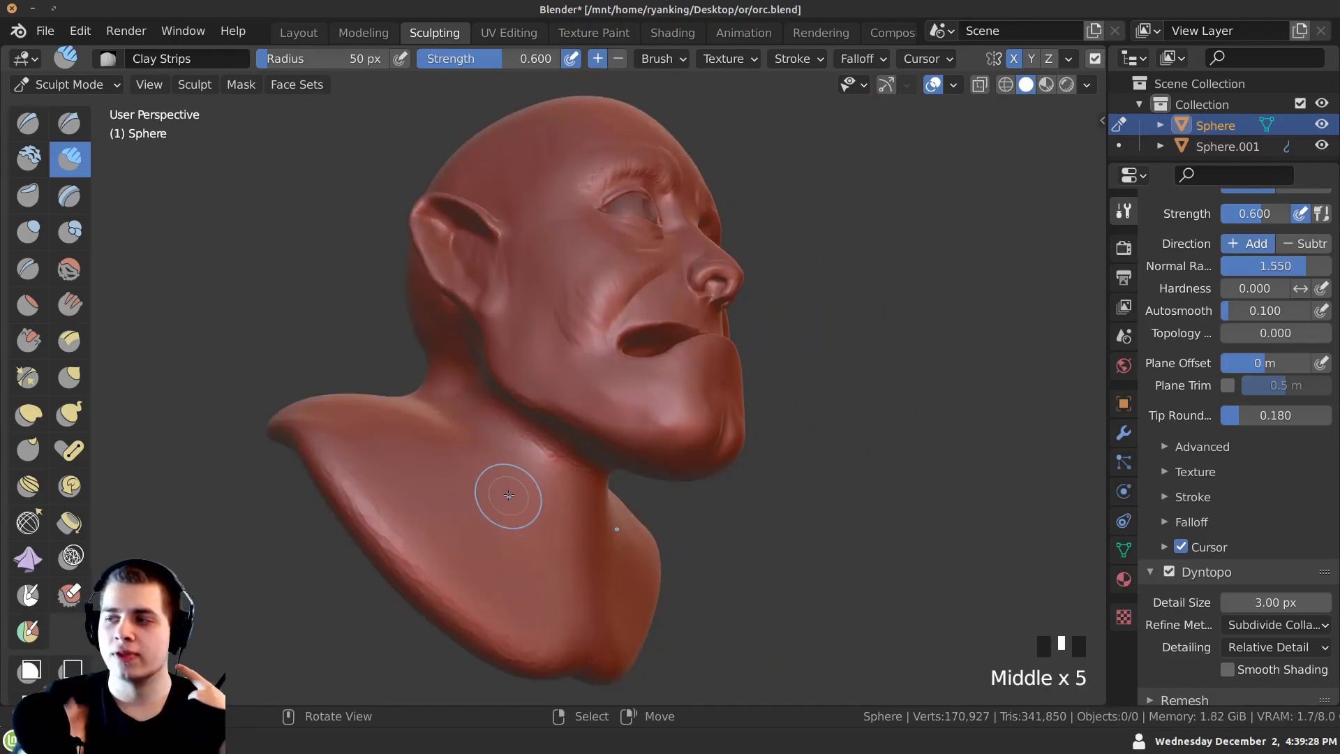
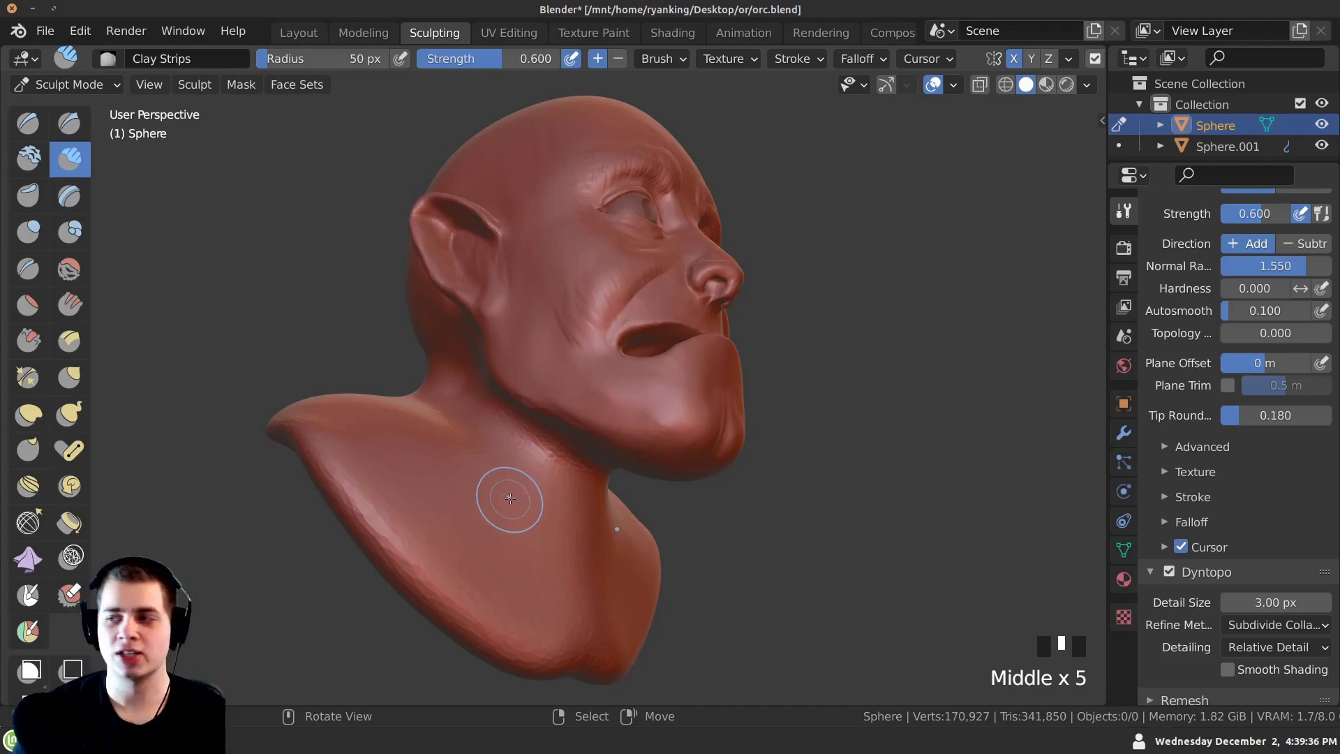
# Set the Clay Strips radius to 33 px and start the side neck muscle below the ear.
pyautogui.press('f')
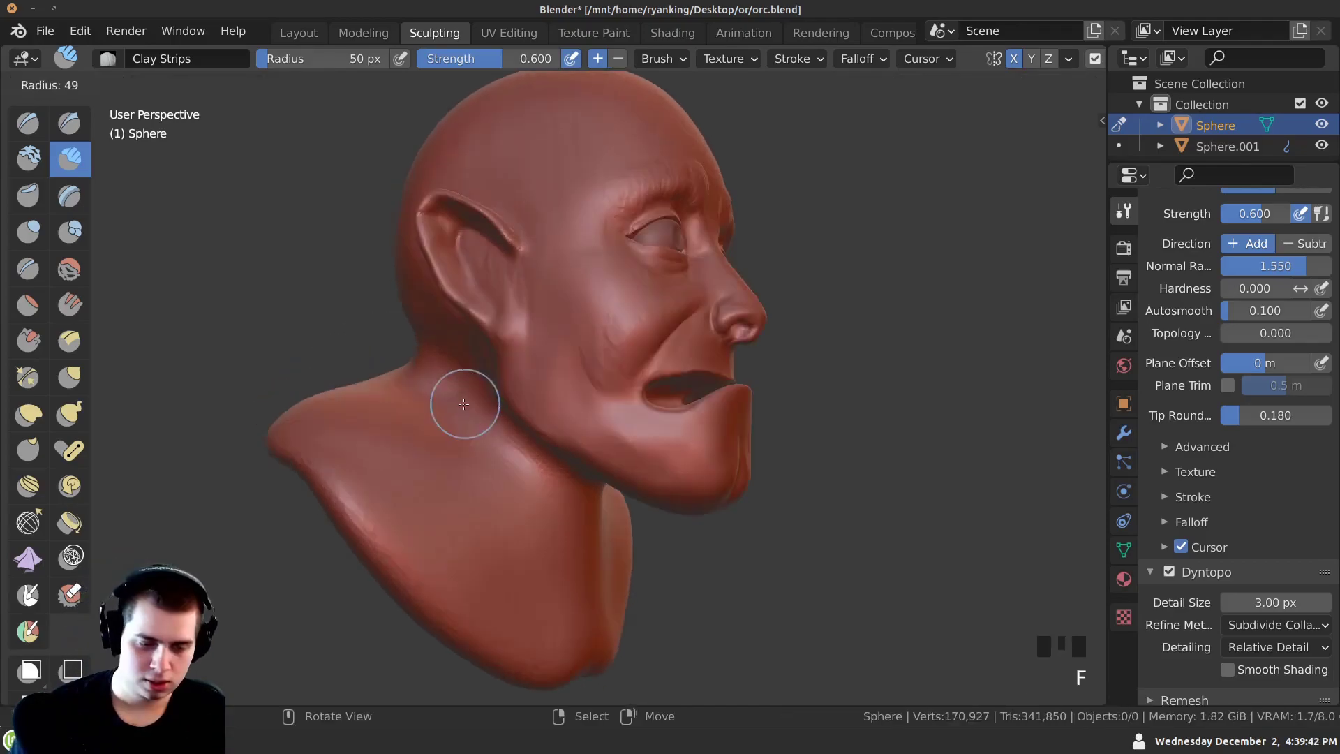
pyautogui.click(452, 410)
pyautogui.moveTo(182, 263); pyautogui.dragTo(293, 307, button='middle')
pyautogui.keyDown('shift'); pyautogui.moveTo(294, 307); pyautogui.dragTo(325, 262, button='middle'); pyautogui.keyUp('shift')
pyautogui.keyDown('ctrl'); pyautogui.moveTo(391, 363); pyautogui.dragTo(419, 331, button='middle'); pyautogui.keyUp('ctrl')
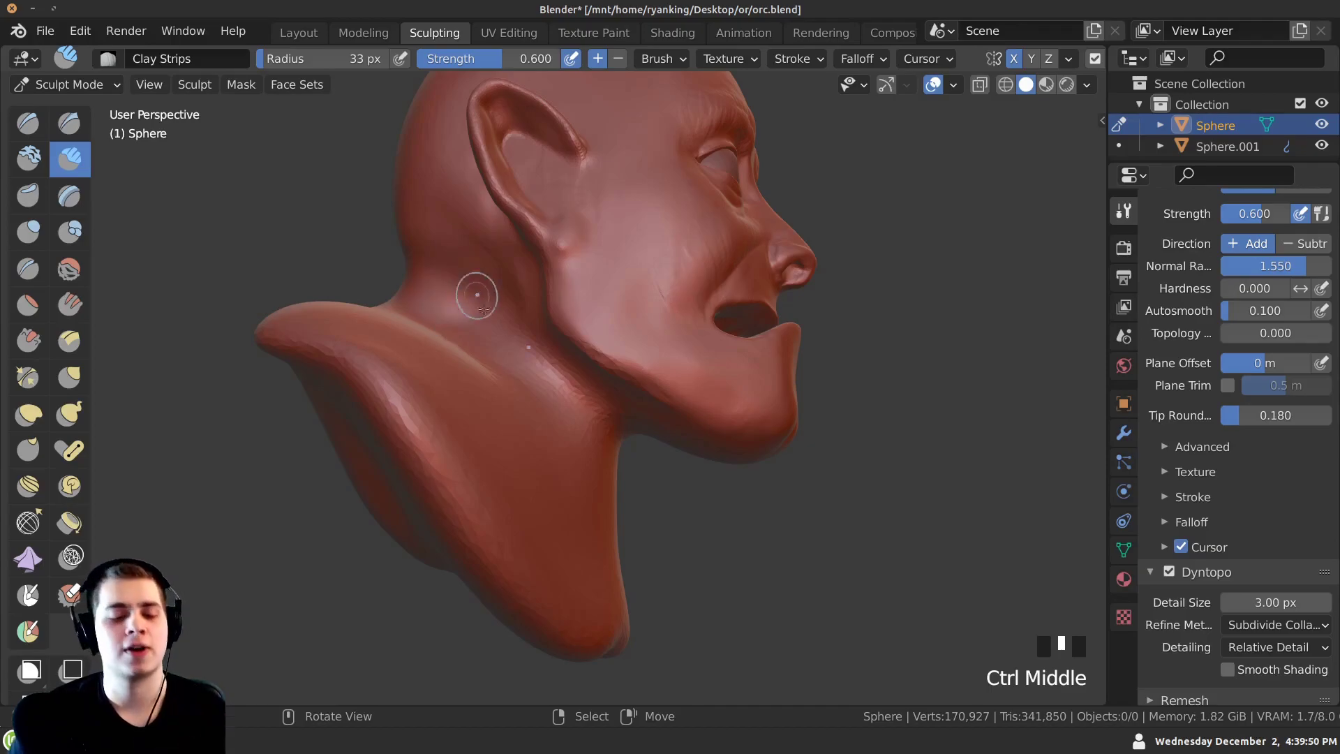
pyautogui.keyDown('shift'); pyautogui.moveTo(504, 372); pyautogui.dragTo(556, 184, button='middle'); pyautogui.keyUp('shift')
pyautogui.moveTo(556, 183)
pyautogui.mouseDown()
pyautogui.moveTo(571, 230)
pyautogui.moveTo(562, 219)
pyautogui.mouseUp()
pyautogui.moveTo(563, 219); pyautogui.dragTo(548, 311, button='middle')
pyautogui.moveTo(547, 311); pyautogui.dragTo(565, 279)
# Extend the side neck muscle down the neck with Clay Strips strokes from varied angles.
pyautogui.moveTo(566, 283); pyautogui.dragTo(548, 446, button='middle')
pyautogui.moveTo(520, 342); pyautogui.dragTo(532, 401)
pyautogui.moveTo(532, 402); pyautogui.dragTo(447, 321, button='middle')
pyautogui.moveTo(441, 307); pyautogui.dragTo(453, 360)
pyautogui.moveTo(425, 320); pyautogui.dragTo(455, 135, button='middle')
pyautogui.moveTo(454, 135); pyautogui.dragTo(482, 104)
# Strengthen the upper part of the side neck muscle behind the jaw with Clay Strips strokes.
pyautogui.moveTo(481, 105)
pyautogui.mouseDown(button='middle')
pyautogui.moveTo(386, 498)
pyautogui.moveTo(538, 219)
pyautogui.mouseUp(button='middle')
pyautogui.moveTo(456, 535)
pyautogui.mouseDown(button='middle')
pyautogui.moveTo(778, 554)
pyautogui.moveTo(391, 316)
pyautogui.moveTo(544, 322)
pyautogui.moveTo(562, 289)
pyautogui.moveTo(550, 245)
pyautogui.moveTo(555, 290)
pyautogui.mouseUp(button='middle')
pyautogui.moveTo(555, 290); pyautogui.dragTo(548, 264)
pyautogui.moveTo(548, 264); pyautogui.dragTo(567, 254, button='middle')
pyautogui.moveTo(567, 253); pyautogui.dragTo(569, 300)
pyautogui.moveTo(568, 300); pyautogui.dragTo(554, 299, button='middle')
pyautogui.moveTo(554, 300); pyautogui.dragTo(547, 307)
# Continue the neck muscle in overlapping Clay Strips strokes from below the jaw toward the base of the throat.
pyautogui.moveTo(547, 307); pyautogui.dragTo(468, 328, button='middle')
pyautogui.moveTo(468, 328); pyautogui.dragTo(488, 392)
pyautogui.moveTo(488, 392); pyautogui.dragTo(447, 409, button='middle')
pyautogui.moveTo(446, 410); pyautogui.dragTo(469, 483)
pyautogui.moveTo(469, 483); pyautogui.dragTo(474, 493)
pyautogui.moveTo(474, 493); pyautogui.dragTo(478, 503)
pyautogui.moveTo(478, 503); pyautogui.dragTo(483, 514)
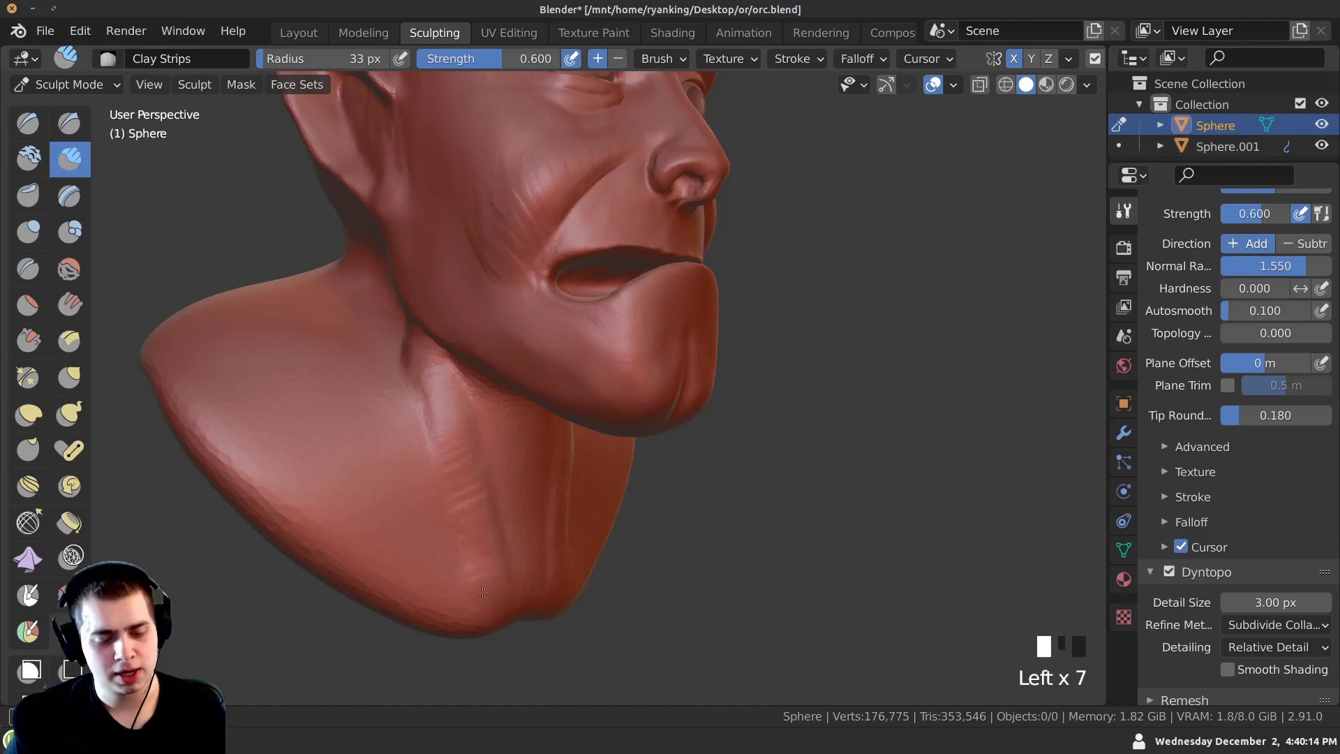
pyautogui.moveTo(455, 517); pyautogui.dragTo(468, 490, button='middle')
pyautogui.moveTo(468, 491); pyautogui.dragTo(453, 455)
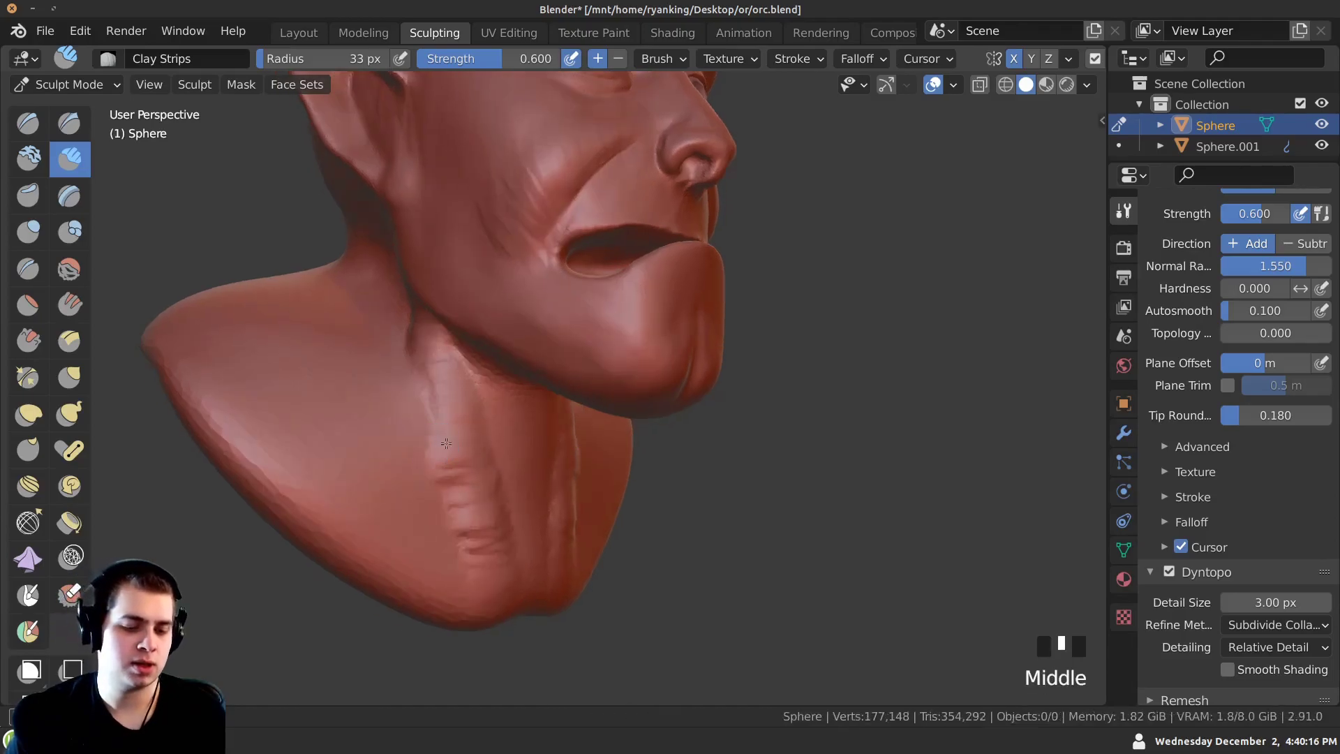
# Build up the neck muscle behind the jaw and at its lower end near the chest with Clay Strips.
pyautogui.moveTo(437, 442); pyautogui.dragTo(489, 377, button='middle')
pyautogui.moveTo(482, 363); pyautogui.dragTo(504, 302, button='middle')
pyautogui.moveTo(537, 177); pyautogui.dragTo(522, 194)
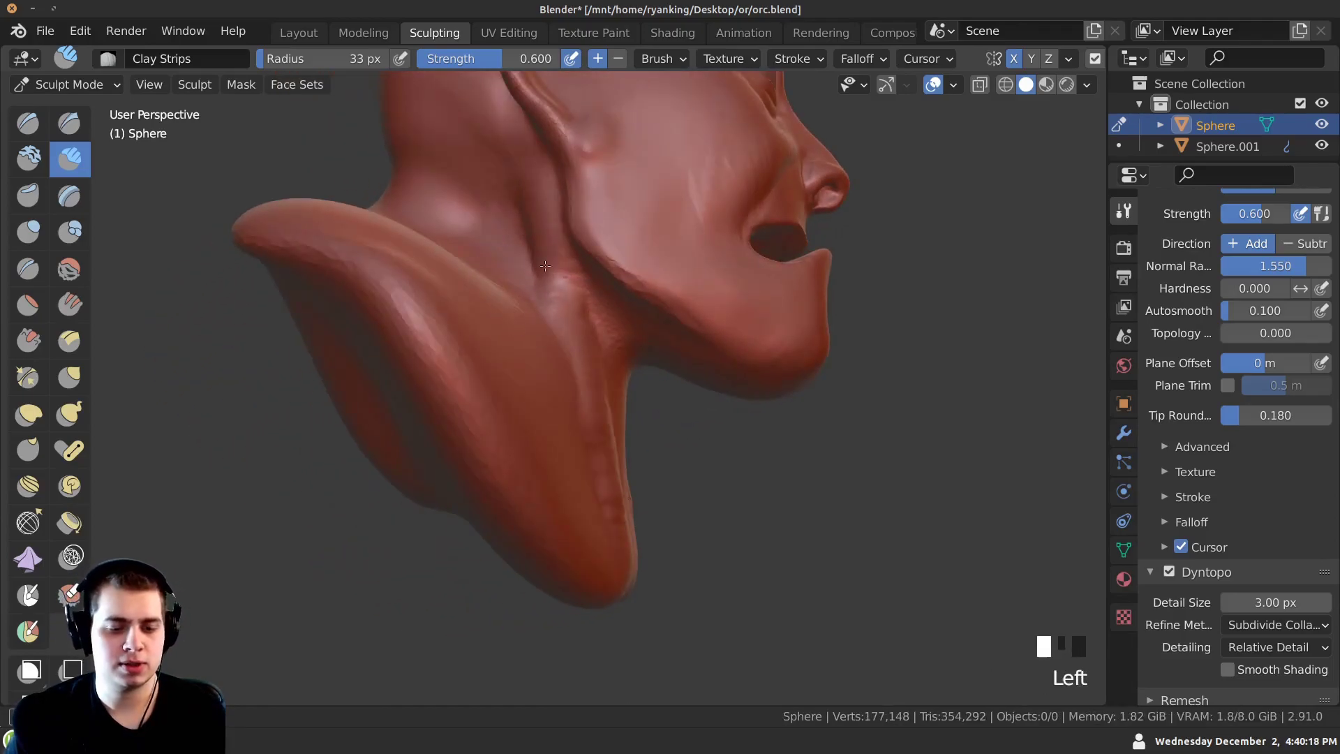
pyautogui.moveTo(569, 324); pyautogui.dragTo(461, 457, button='middle')
pyautogui.moveTo(465, 478); pyautogui.dragTo(488, 518)
pyautogui.moveTo(489, 518); pyautogui.dragTo(493, 536)
pyautogui.moveTo(493, 536); pyautogui.dragTo(499, 557)
pyautogui.moveTo(500, 557); pyautogui.dragTo(439, 559, button='middle')
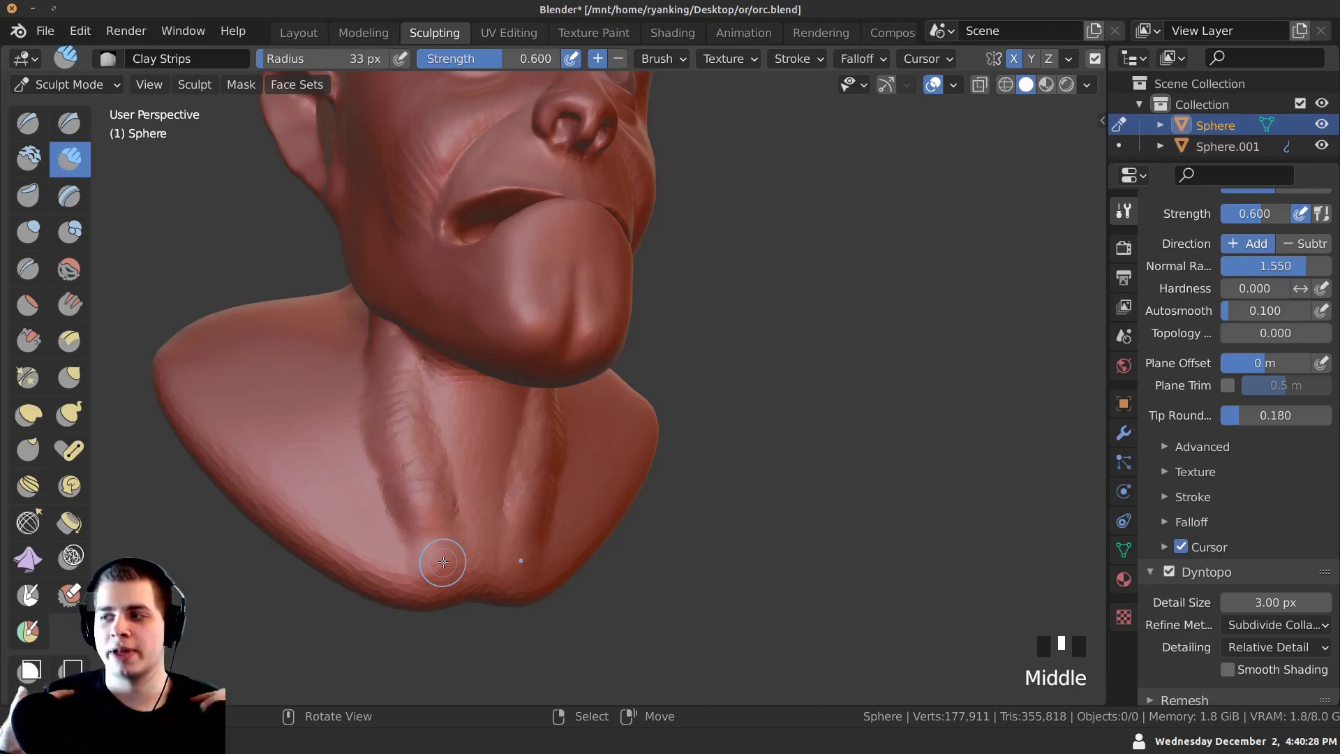
# Form the collarbones with Clay Strips strokes from the base of the throat toward the shoulders.
pyautogui.moveTo(443, 564); pyautogui.dragTo(381, 558)
pyautogui.moveTo(434, 566); pyautogui.dragTo(335, 534)
pyautogui.keyDown('shift'); pyautogui.moveTo(391, 538); pyautogui.dragTo(429, 471, button='middle'); pyautogui.keyUp('shift')
pyautogui.keyDown('ctrl'); pyautogui.moveTo(430, 471); pyautogui.dragTo(426, 447, button='middle'); pyautogui.keyUp('ctrl')
pyautogui.moveTo(311, 454)
pyautogui.mouseDown()
pyautogui.moveTo(441, 486)
pyautogui.moveTo(475, 525)
pyautogui.mouseUp()
pyautogui.moveTo(475, 525); pyautogui.dragTo(373, 452)
pyautogui.moveTo(362, 482); pyautogui.dragTo(355, 454)
pyautogui.moveTo(349, 480)
pyautogui.mouseDown()
pyautogui.moveTo(346, 450)
pyautogui.moveTo(321, 446)
pyautogui.mouseUp()
pyautogui.keyDown('ctrl'); pyautogui.moveTo(502, 398); pyautogui.dragTo(504, 460, button='middle'); pyautogui.keyUp('ctrl')
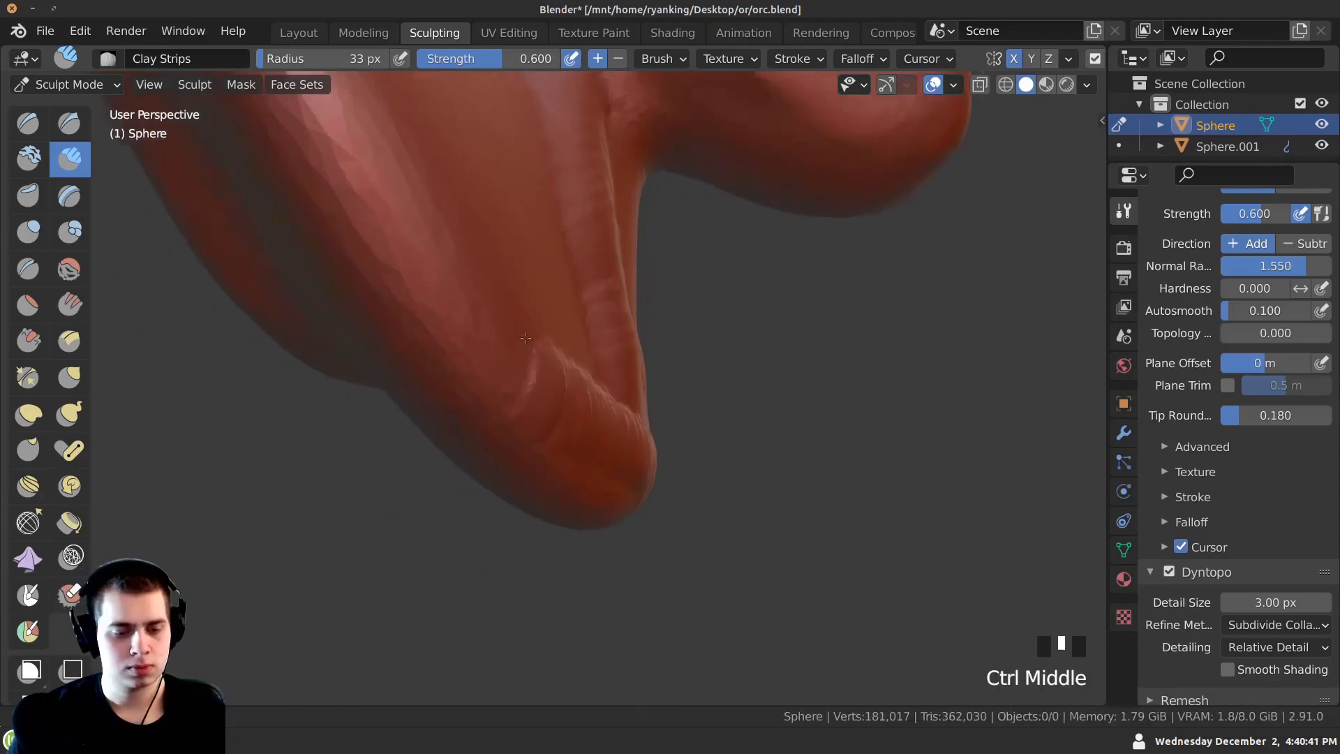
# Save the changes to the orc.blend file.
pyautogui.moveTo(516, 451)
pyautogui.keyDown('shift'); pyautogui.mouseDown(button='middle')
pyautogui.moveTo(438, 456)
pyautogui.moveTo(303, 391)
pyautogui.moveTo(377, 269)
pyautogui.moveTo(404, 466)
pyautogui.mouseUp(button='middle'); pyautogui.keyUp('shift')
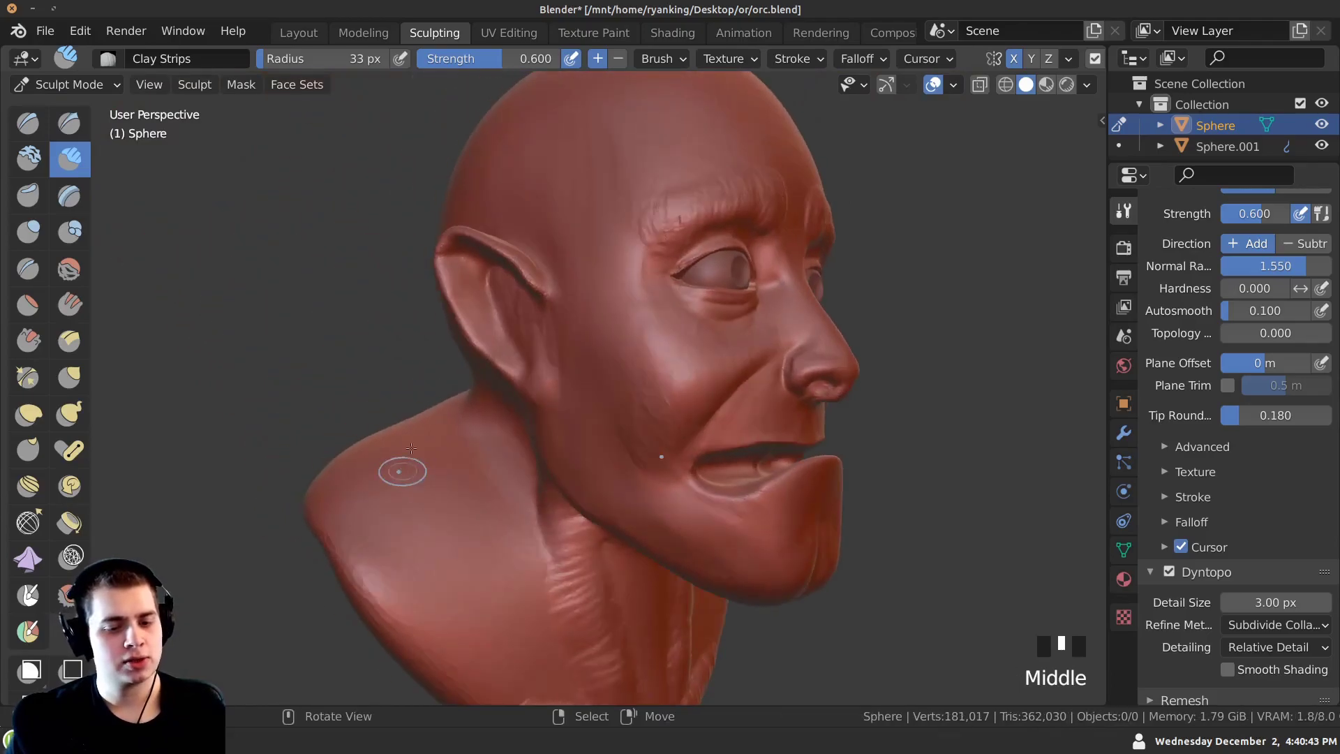
pyautogui.click(45, 31)
pyautogui.hotkey('ctrl', 's')
# Add volume to the front of the throat beneath the chin with Clay Strips strokes.
pyautogui.moveTo(533, 427); pyautogui.dragTo(506, 380, button='middle')
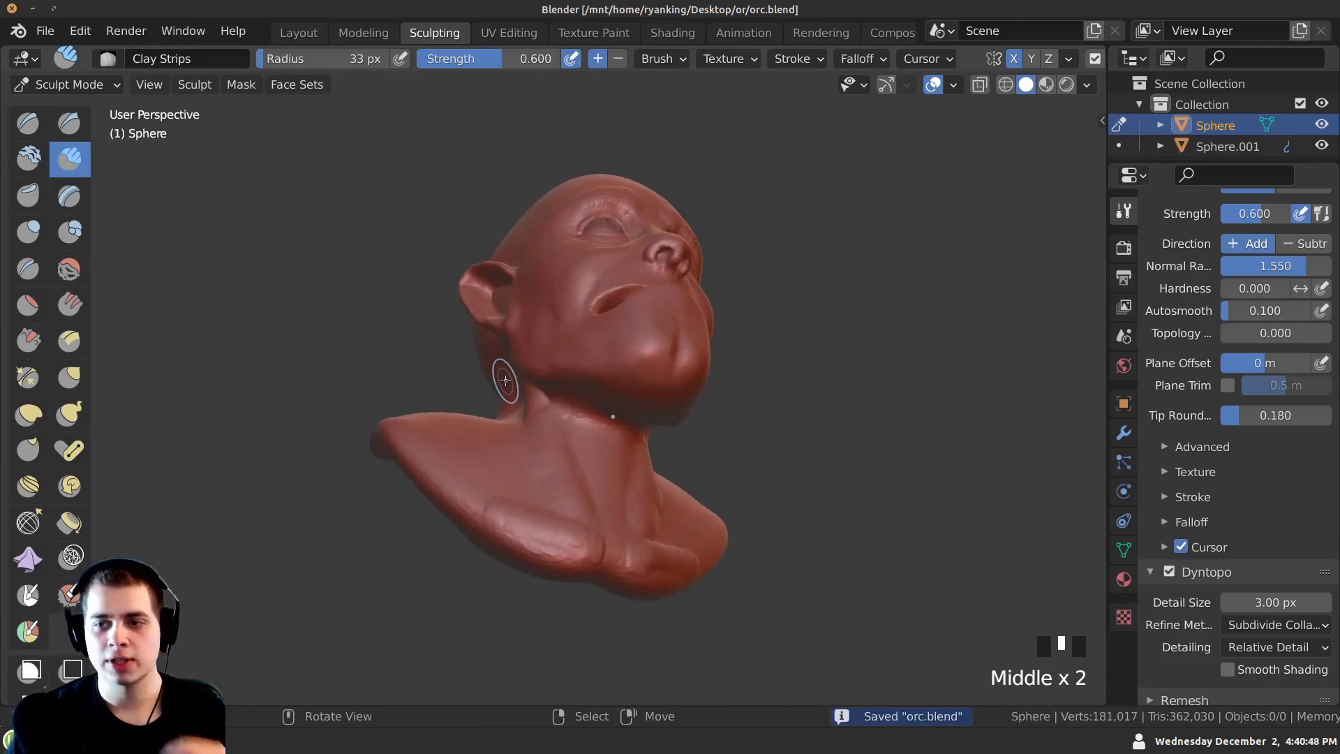
pyautogui.moveTo(542, 336); pyautogui.dragTo(547, 326, button='middle')
pyautogui.moveTo(621, 440); pyautogui.dragTo(463, 395, button='middle')
pyautogui.keyDown('ctrl'); pyautogui.moveTo(463, 395); pyautogui.dragTo(464, 311, button='middle'); pyautogui.keyUp('ctrl')
pyautogui.moveTo(466, 373)
pyautogui.mouseDown()
pyautogui.moveTo(485, 367)
pyautogui.moveTo(479, 412)
pyautogui.mouseUp()
pyautogui.moveTo(482, 418); pyautogui.dragTo(538, 454, button='middle')
pyautogui.moveTo(476, 401); pyautogui.dragTo(464, 365)
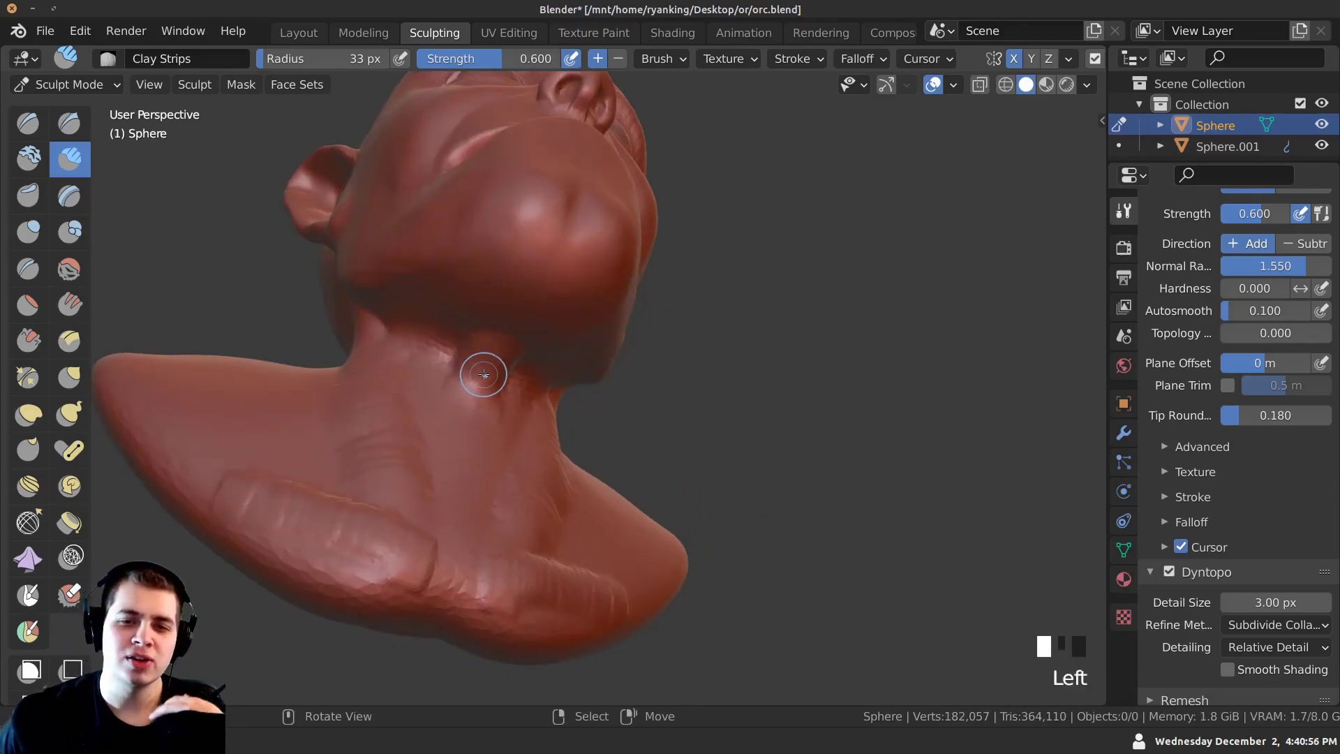
# Shape the front and sides of the throat beneath the chin with short Clay Strips strokes.
pyautogui.moveTo(485, 374); pyautogui.dragTo(479, 513, button='middle')
pyautogui.keyDown('shift'); pyautogui.moveTo(482, 419); pyautogui.dragTo(481, 458, button='middle'); pyautogui.keyUp('shift')
pyautogui.keyDown('ctrl'); pyautogui.moveTo(483, 388); pyautogui.dragTo(520, 347, button='middle'); pyautogui.keyUp('ctrl')
pyautogui.moveTo(520, 346); pyautogui.dragTo(513, 359)
pyautogui.moveTo(513, 360); pyautogui.dragTo(464, 424, button='middle')
pyautogui.moveTo(504, 402); pyautogui.dragTo(555, 384)
pyautogui.moveTo(555, 384); pyautogui.dragTo(506, 415, button='middle')
pyautogui.moveTo(595, 364); pyautogui.dragTo(561, 356)
pyautogui.click(533, 397)
# Build up the side of the neck under the jaw with small Clay Strips dabs.
pyautogui.moveTo(532, 396); pyautogui.dragTo(547, 335, button='middle')
pyautogui.click(509, 370)
pyautogui.click(503, 377)
pyautogui.click(501, 378)
pyautogui.click(500, 379)
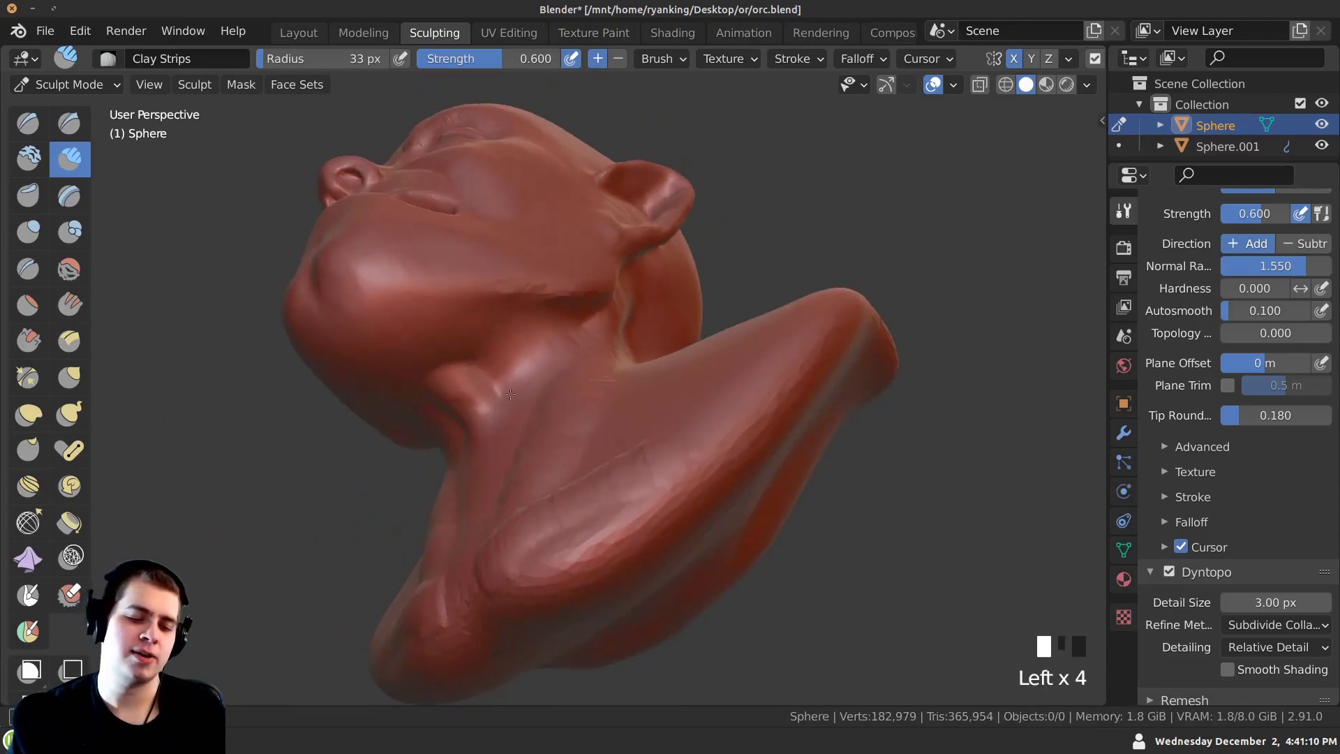
pyautogui.moveTo(500, 379); pyautogui.dragTo(542, 391, button='middle')
pyautogui.moveTo(542, 391); pyautogui.dragTo(494, 434)
# Carve a hollow along the outer edge of the neck muscle down to the collarbone with inverted Clay Strips strokes.
pyautogui.moveTo(519, 469)
pyautogui.keyDown('ctrl'); pyautogui.mouseDown(button='middle')
pyautogui.moveTo(518, 454)
pyautogui.moveTo(490, 457)
pyautogui.moveTo(467, 398)
pyautogui.mouseUp(button='middle'); pyautogui.keyUp('ctrl')
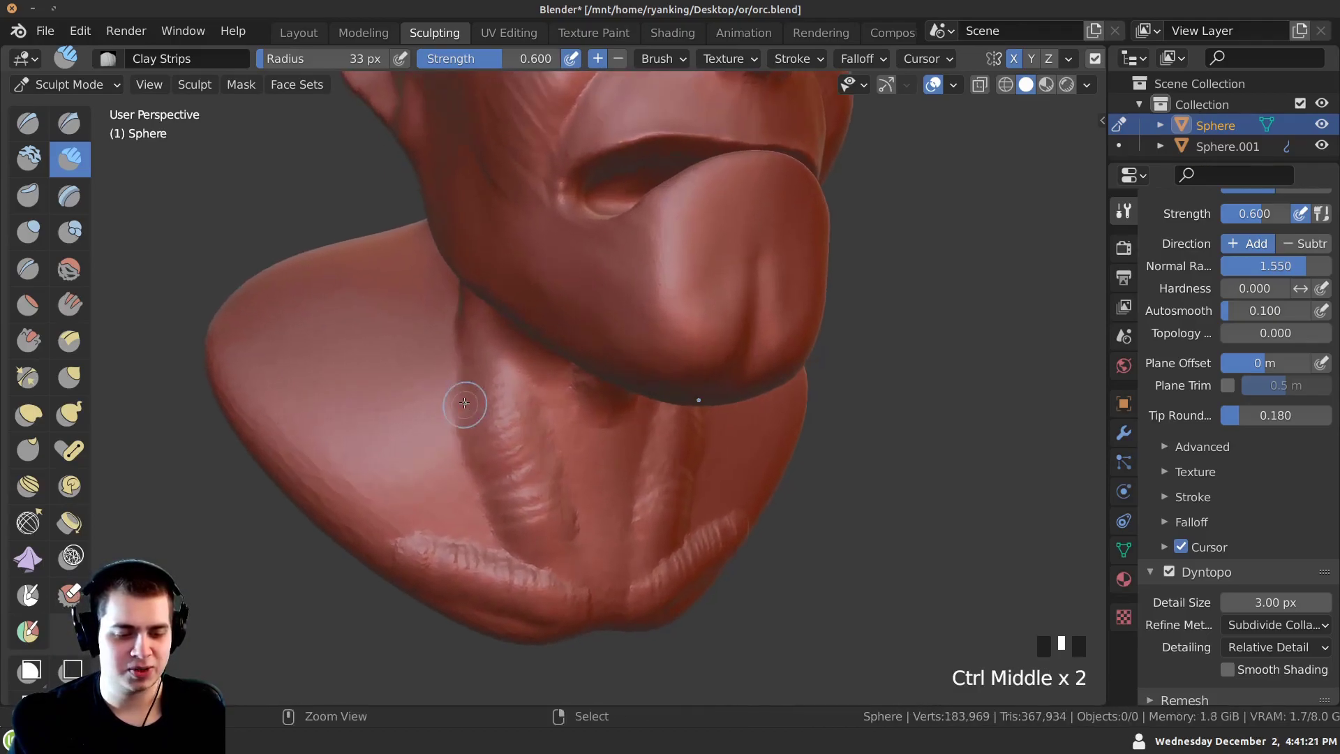
pyautogui.keyDown('ctrl'); pyautogui.click(470, 422); pyautogui.keyUp('ctrl')
pyautogui.keyDown('ctrl'); pyautogui.click(475, 465); pyautogui.keyUp('ctrl')
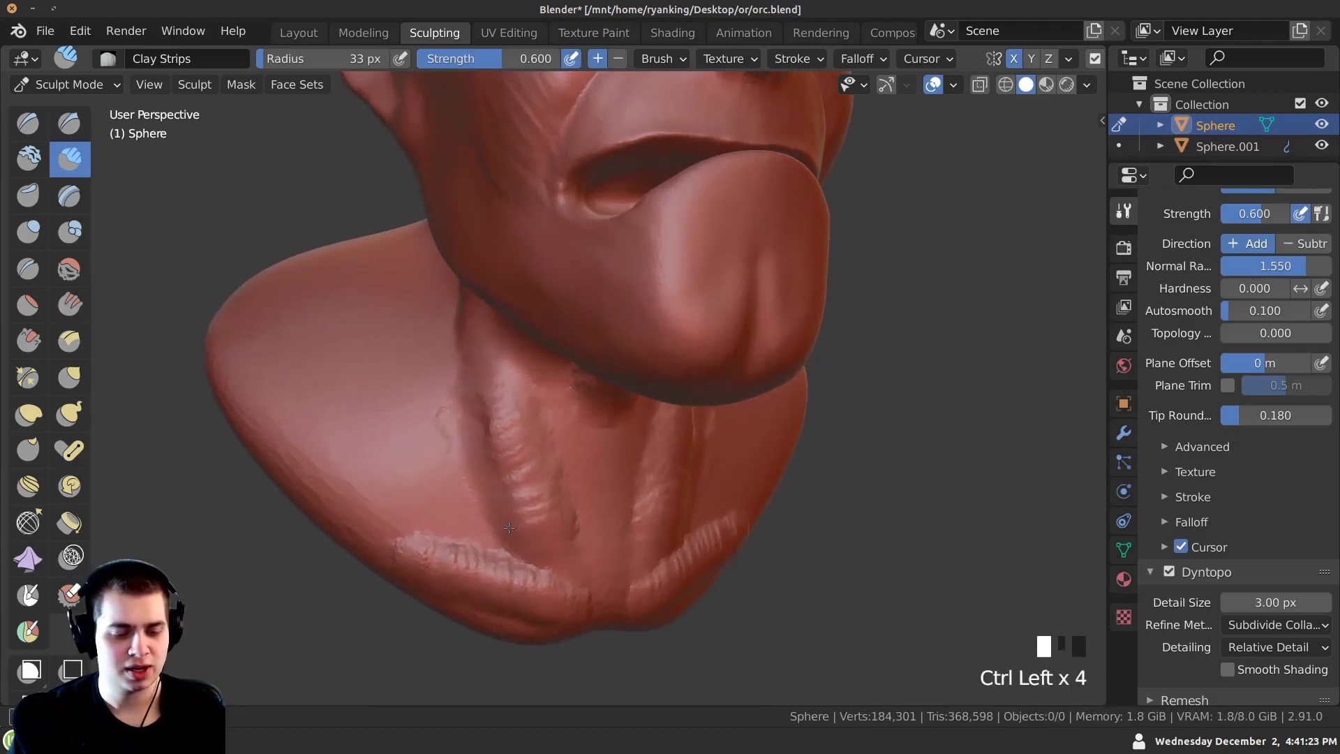
pyautogui.keyDown('ctrl'); pyautogui.click(506, 526); pyautogui.keyUp('ctrl')
pyautogui.moveTo(519, 548); pyautogui.dragTo(548, 537, button='middle')
pyautogui.click(549, 535)
# Add Clay Strips volume along the neck muscle up toward the jaw.
pyautogui.moveTo(521, 425); pyautogui.dragTo(506, 366)
pyautogui.moveTo(506, 366)
pyautogui.mouseDown(button='middle')
pyautogui.moveTo(548, 388)
pyautogui.moveTo(576, 367)
pyautogui.mouseUp(button='middle')
pyautogui.click(500, 260)
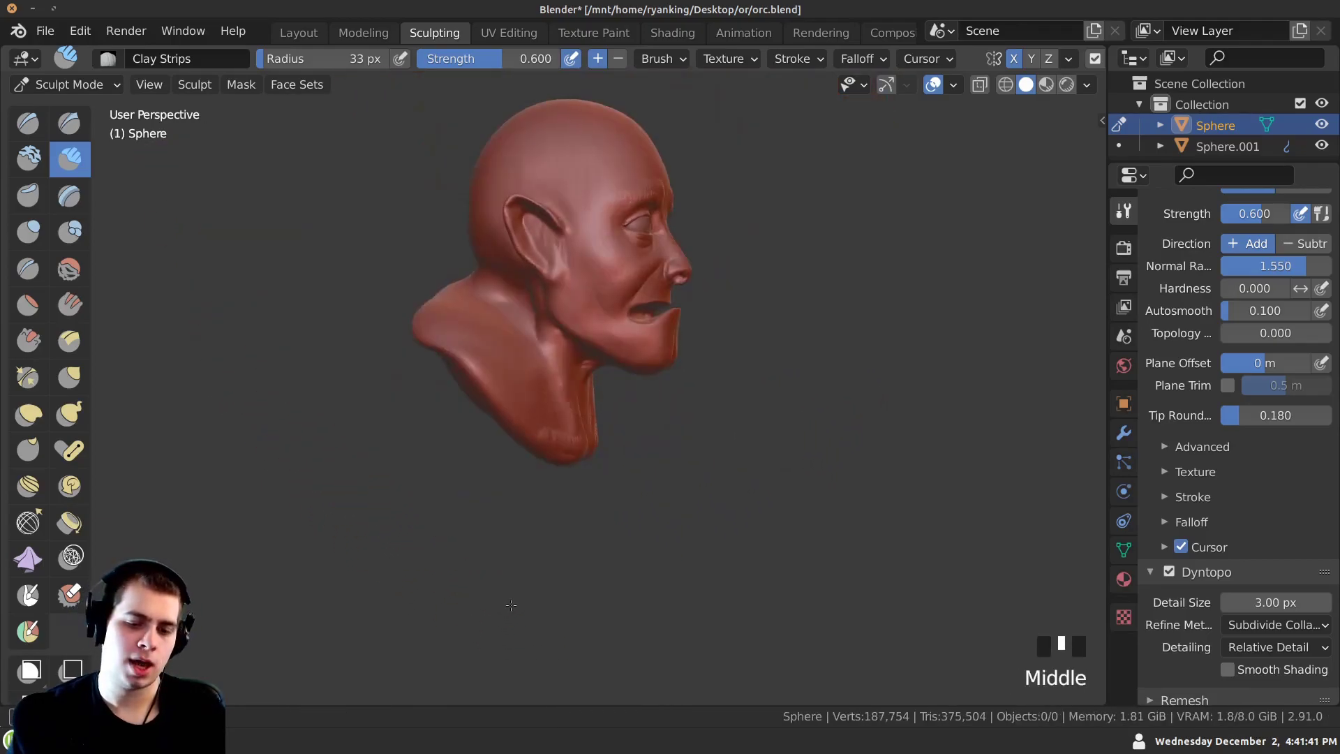
# Refine the side of the neck between the jaw, throat and shoulder with Clay Strips strokes.
pyautogui.moveTo(511, 605)
pyautogui.mouseDown(button='middle')
pyautogui.moveTo(354, 559)
pyautogui.moveTo(368, 431)
pyautogui.moveTo(395, 425)
pyautogui.moveTo(386, 349)
pyautogui.moveTo(425, 350)
pyautogui.moveTo(441, 378)
pyautogui.mouseUp(button='middle')
pyautogui.moveTo(440, 379); pyautogui.dragTo(481, 356, button='middle')
pyautogui.moveTo(518, 277)
pyautogui.mouseDown()
pyautogui.moveTo(536, 377)
pyautogui.moveTo(512, 318)
pyautogui.mouseUp()
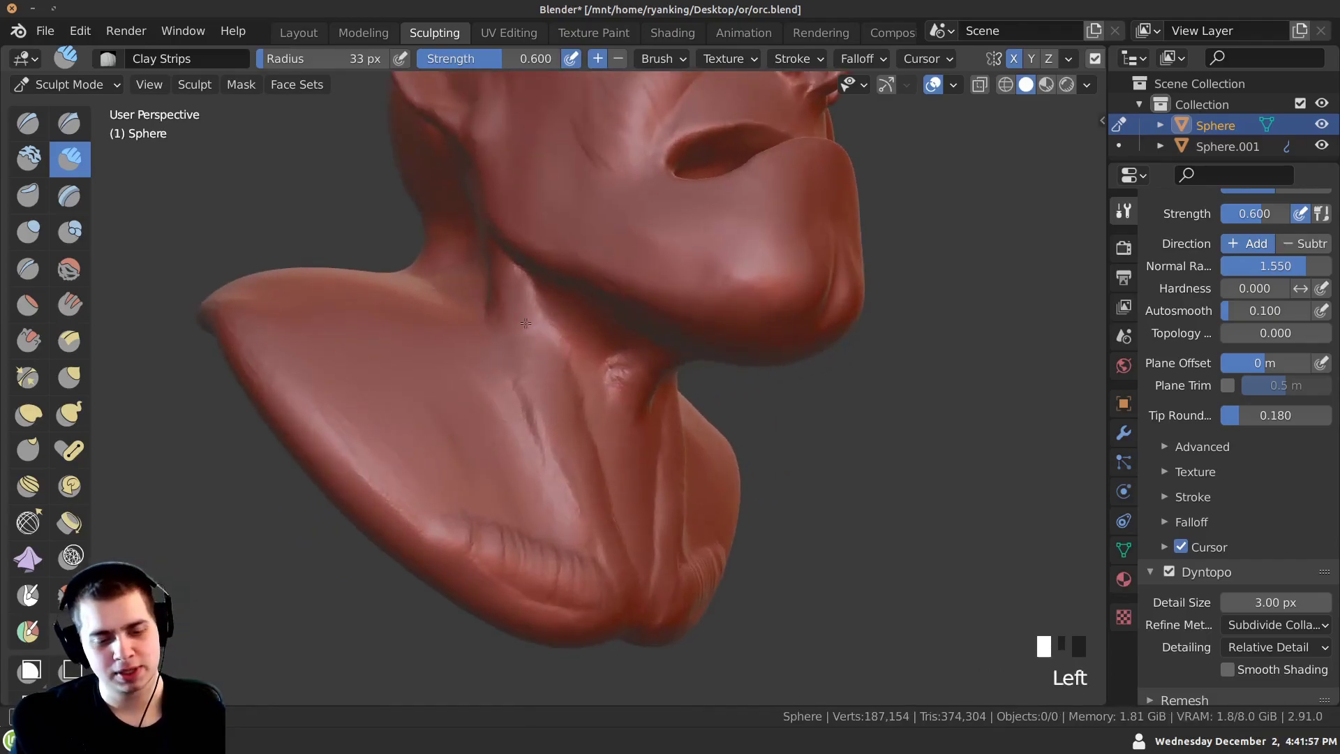
pyautogui.moveTo(512, 317); pyautogui.dragTo(497, 302, button='middle')
pyautogui.moveTo(580, 364); pyautogui.dragTo(585, 386)
pyautogui.moveTo(585, 387); pyautogui.dragTo(542, 342, button='middle')
pyautogui.moveTo(542, 342); pyautogui.dragTo(538, 332)
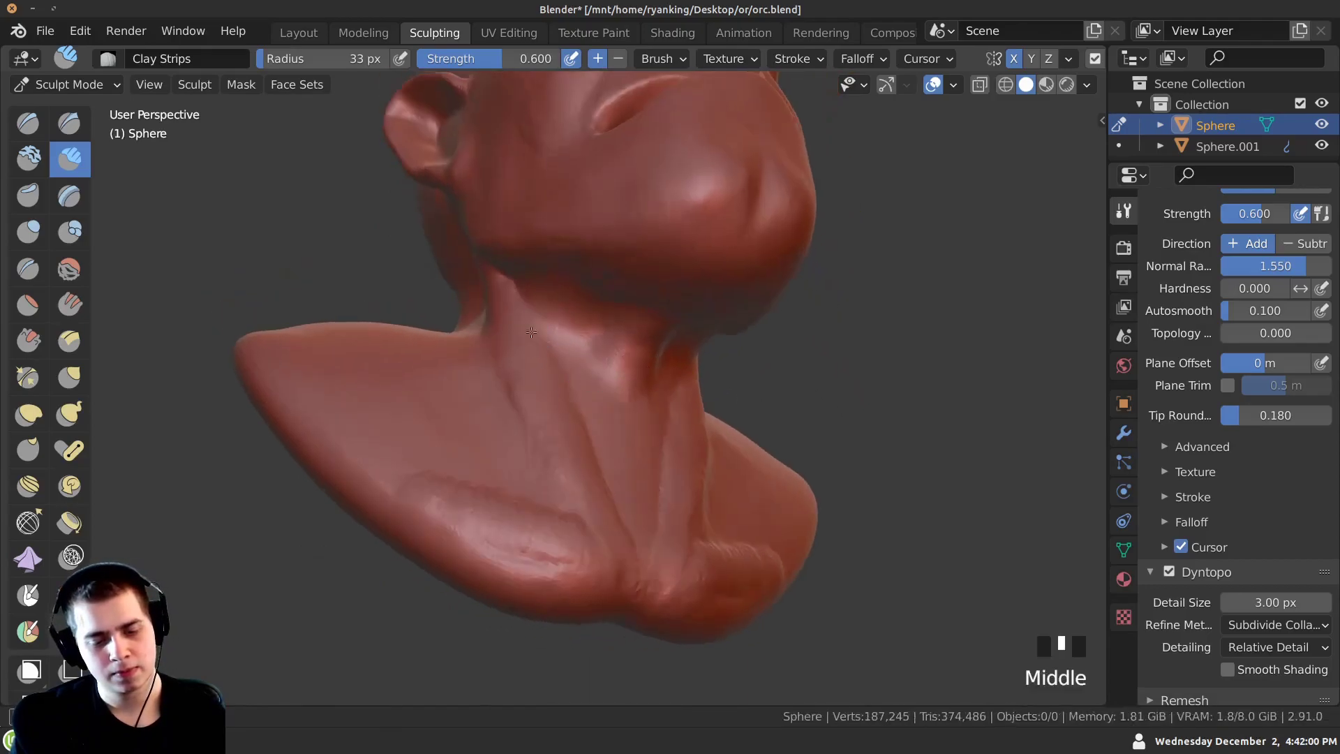
pyautogui.moveTo(538, 333); pyautogui.dragTo(493, 318, button='middle')
pyautogui.moveTo(541, 349); pyautogui.dragTo(546, 370)
# Build up the neck behind the ear and around toward the nape with Clay Strips.
pyautogui.moveTo(545, 370); pyautogui.dragTo(552, 412, button='middle')
pyautogui.moveTo(558, 447)
pyautogui.keyDown('ctrl'); pyautogui.mouseDown(button='middle')
pyautogui.moveTo(563, 365)
pyautogui.moveTo(485, 380)
pyautogui.moveTo(490, 364)
pyautogui.moveTo(458, 398)
pyautogui.moveTo(478, 374)
pyautogui.moveTo(535, 396)
pyautogui.moveTo(513, 396)
pyautogui.moveTo(615, 331)
pyautogui.mouseUp(button='middle'); pyautogui.keyUp('ctrl')
pyautogui.click(570, 344)
pyautogui.click(625, 317)
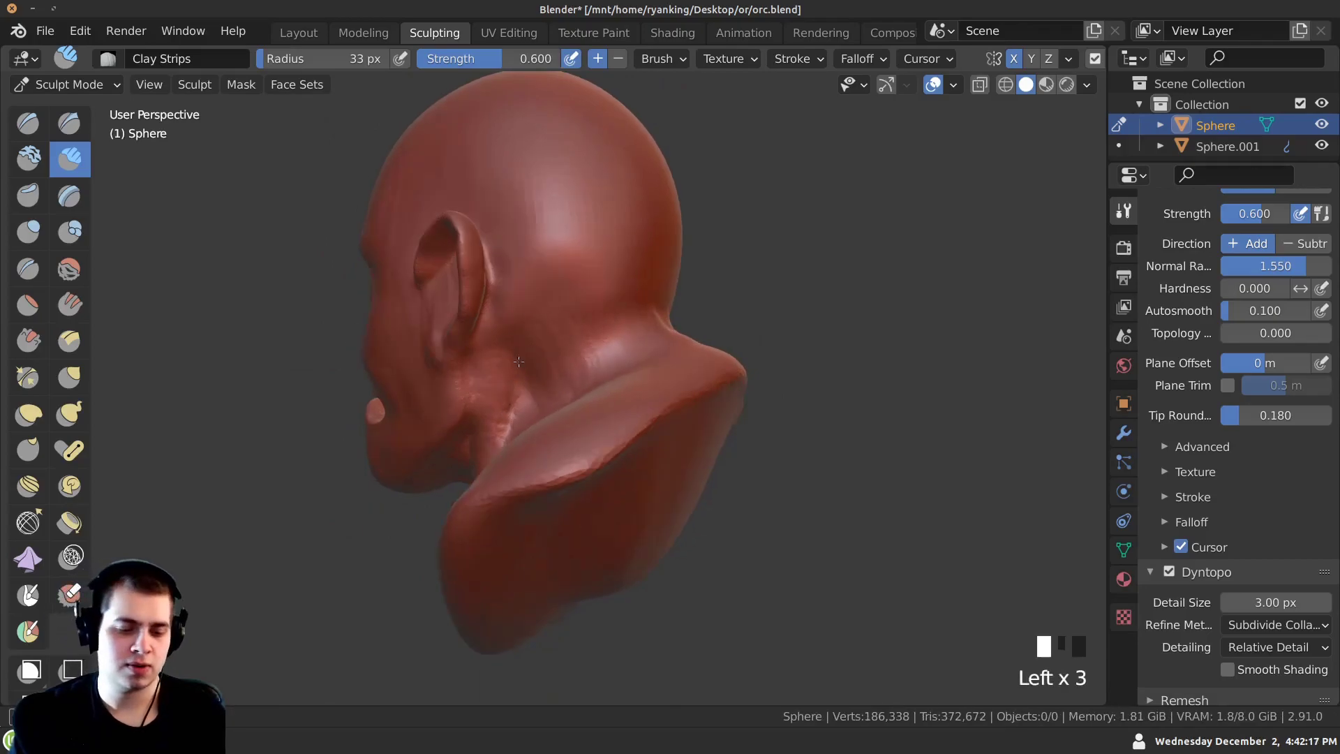
pyautogui.moveTo(518, 399); pyautogui.dragTo(536, 371, button='middle')
pyautogui.moveTo(653, 353); pyautogui.dragTo(598, 355, button='middle')
pyautogui.moveTo(598, 354); pyautogui.dragTo(593, 391)
# Shape the back of the neck and the base of the skull with repeated short Clay Strips strokes.
pyautogui.moveTo(601, 370); pyautogui.dragTo(583, 318, button='middle')
pyautogui.moveTo(583, 318); pyautogui.dragTo(574, 263)
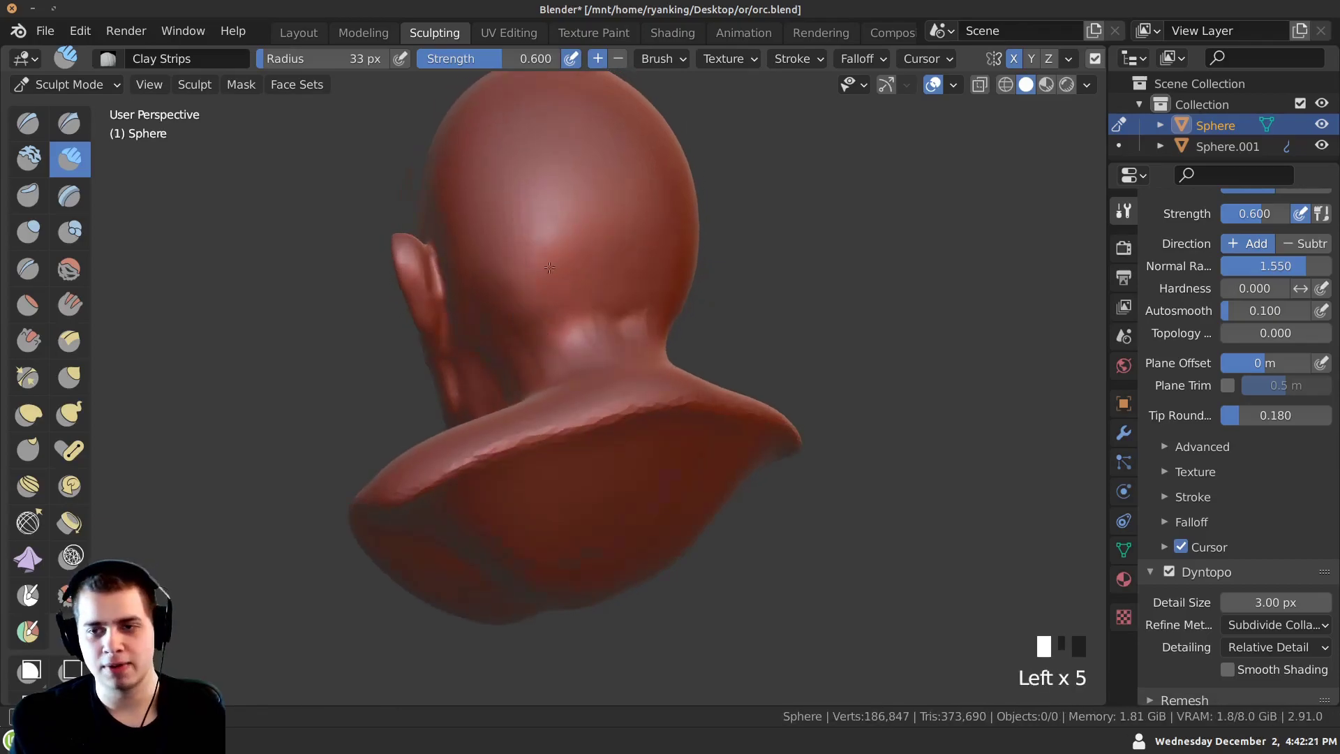
pyautogui.moveTo(547, 373); pyautogui.dragTo(554, 376)
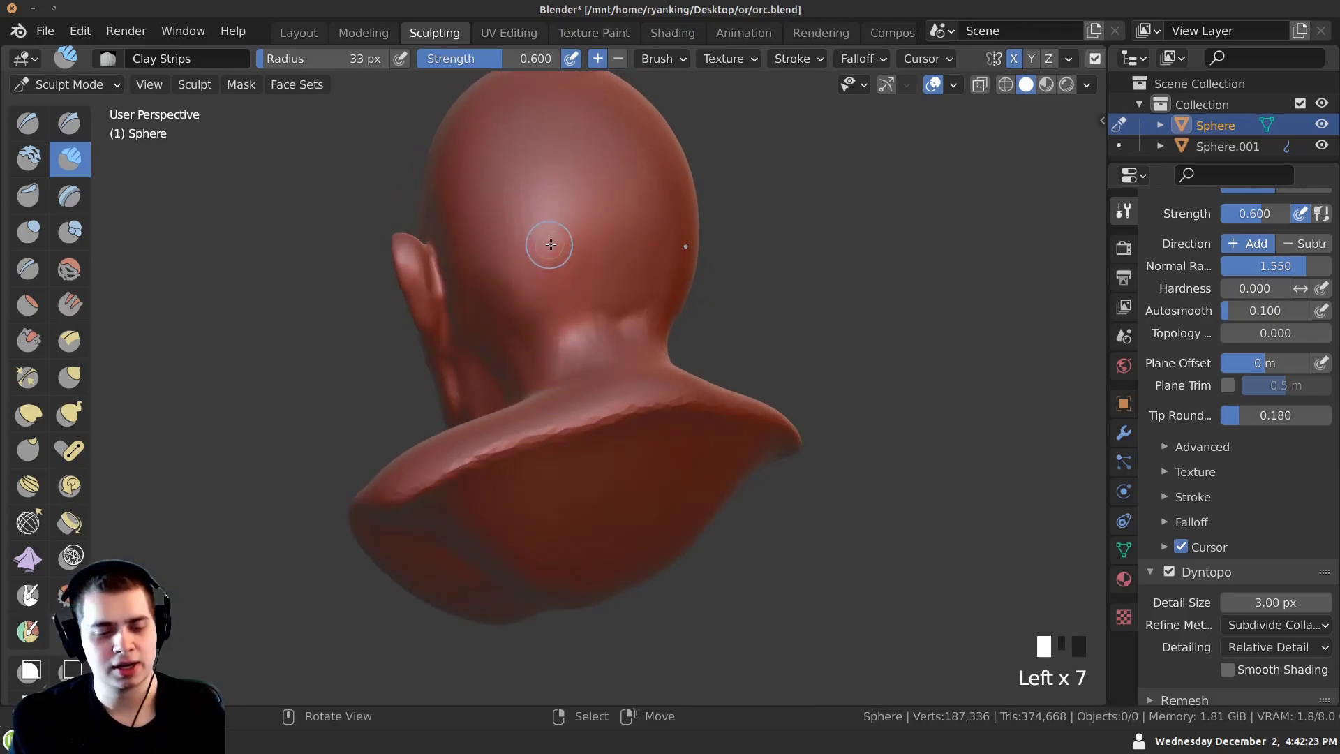
pyautogui.moveTo(550, 247); pyautogui.dragTo(527, 258)
pyautogui.moveTo(565, 324)
pyautogui.mouseDown()
pyautogui.moveTo(577, 330)
pyautogui.moveTo(553, 334)
pyautogui.mouseUp()
pyautogui.moveTo(546, 327); pyautogui.dragTo(564, 332)
pyautogui.moveTo(551, 325); pyautogui.dragTo(569, 330)
pyautogui.moveTo(559, 322); pyautogui.dragTo(573, 330)
# Work Clay Strips strokes over the upper back and the rear edge of the shoulders.
pyautogui.moveTo(543, 318); pyautogui.dragTo(556, 355, button='middle')
pyautogui.keyDown('ctrl'); pyautogui.moveTo(556, 355); pyautogui.dragTo(556, 358, button='middle'); pyautogui.keyUp('ctrl')
pyautogui.moveTo(556, 358); pyautogui.dragTo(572, 382)
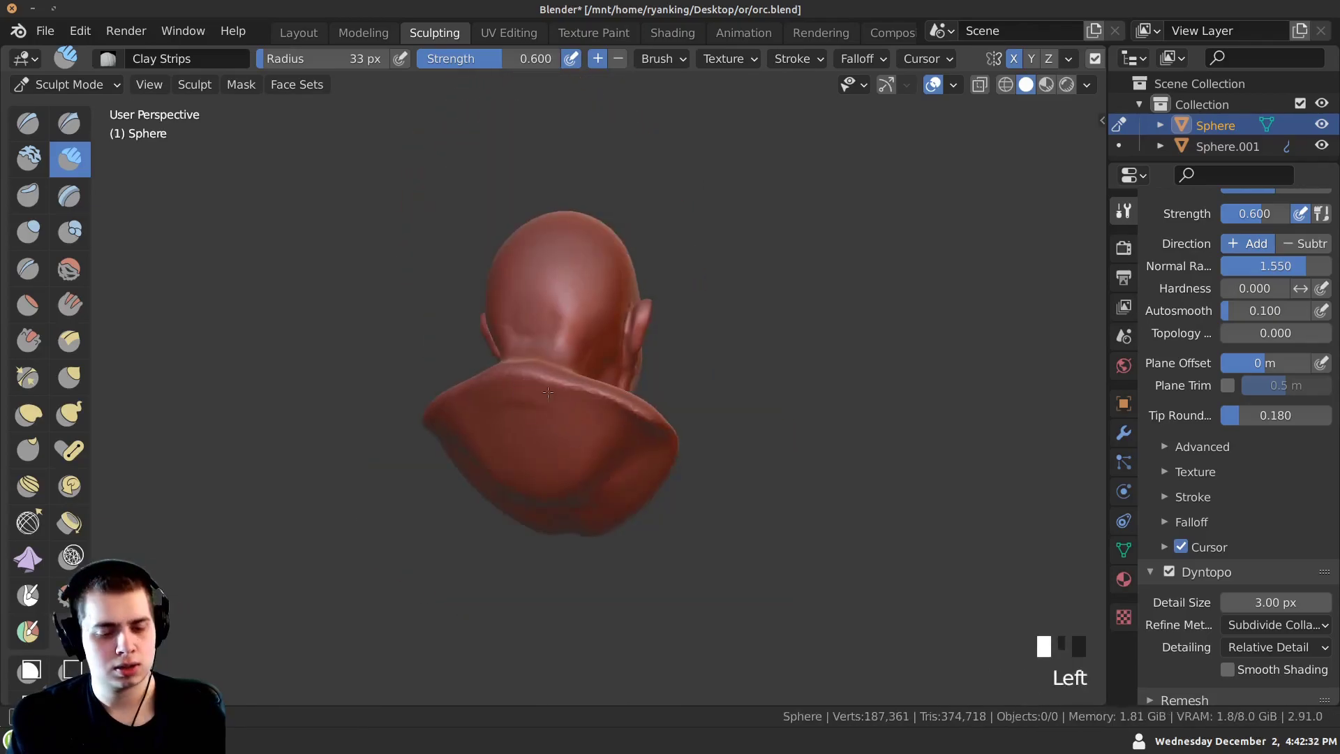
pyautogui.moveTo(653, 411)
pyautogui.mouseDown(button='middle')
pyautogui.moveTo(562, 421)
pyautogui.moveTo(539, 365)
pyautogui.mouseUp(button='middle')
pyautogui.moveTo(509, 423)
pyautogui.mouseDown(button='middle')
pyautogui.moveTo(449, 458)
pyautogui.moveTo(533, 338)
pyautogui.mouseUp(button='middle')
pyautogui.click(569, 343)
pyautogui.click(575, 345)
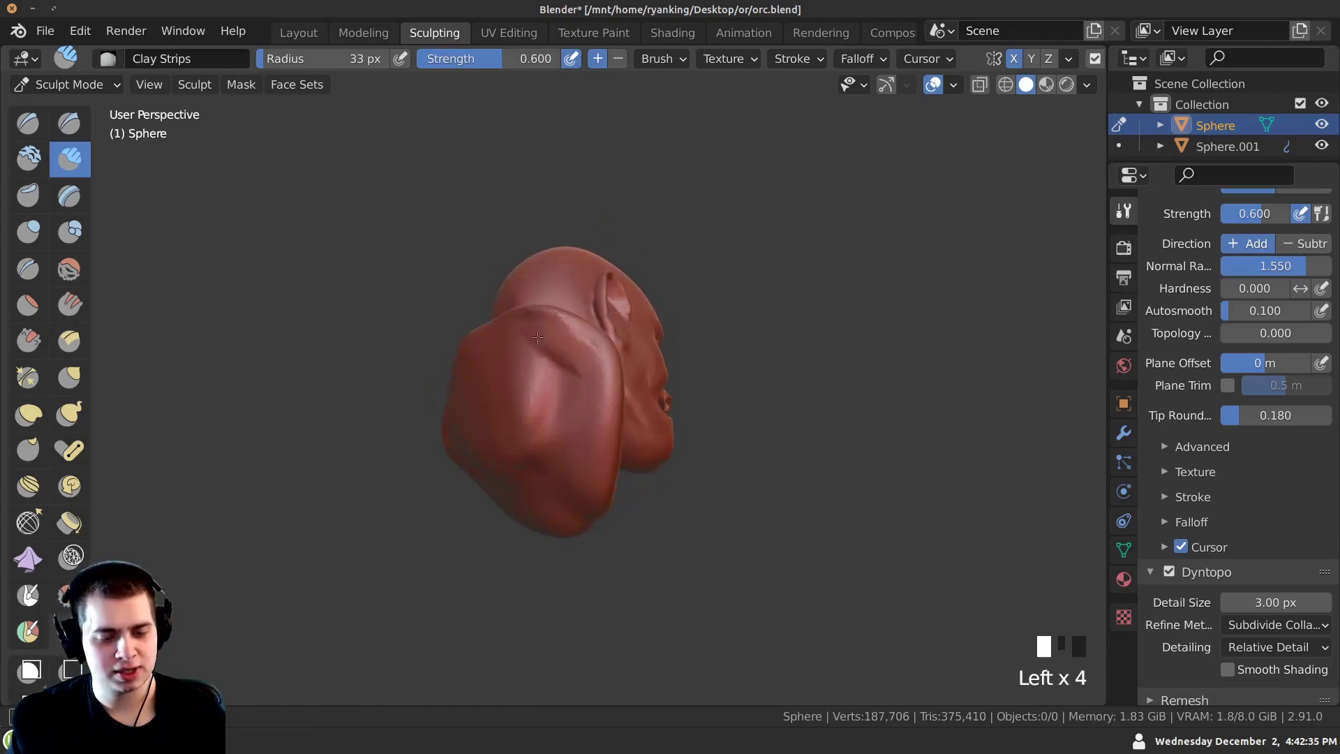
# Undo the last Clay Strips strokes on the lower edge of the shoulder.
pyautogui.moveTo(558, 443); pyautogui.dragTo(404, 419, button='middle')
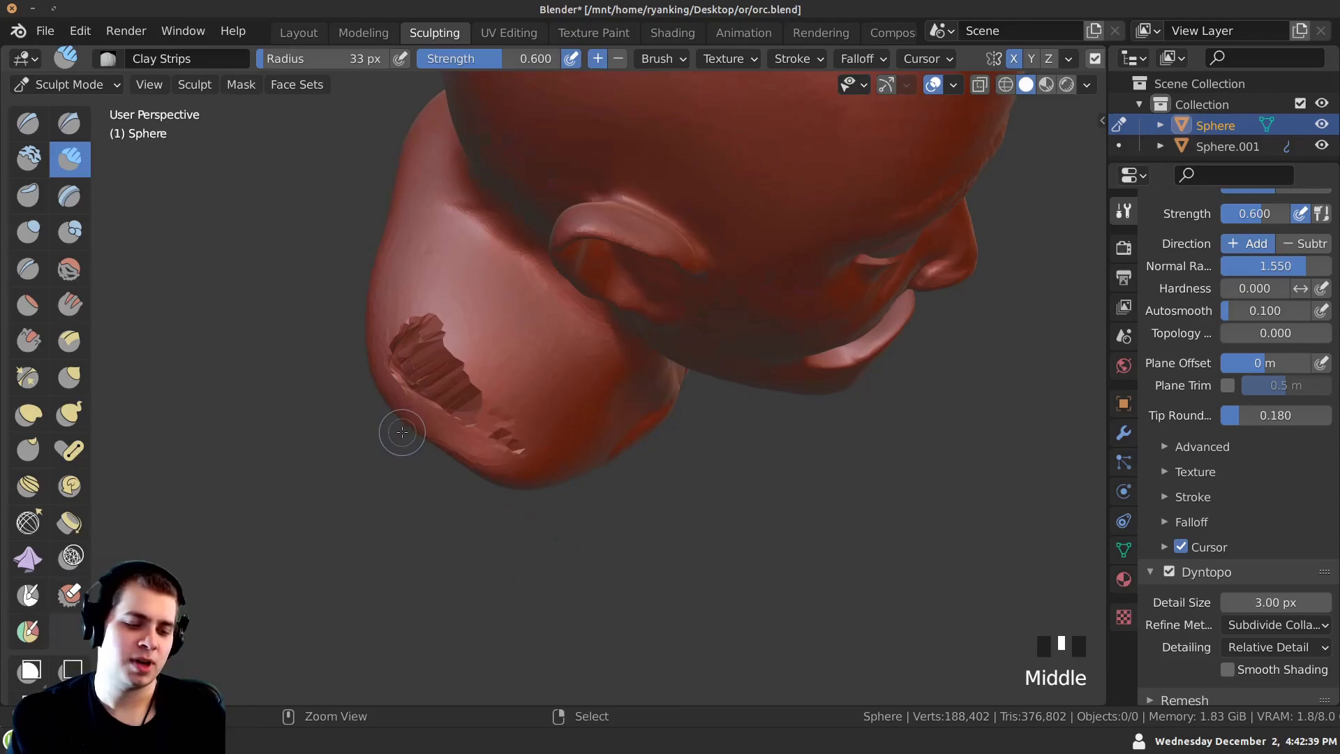
pyautogui.hotkey('ctrl', 'z')
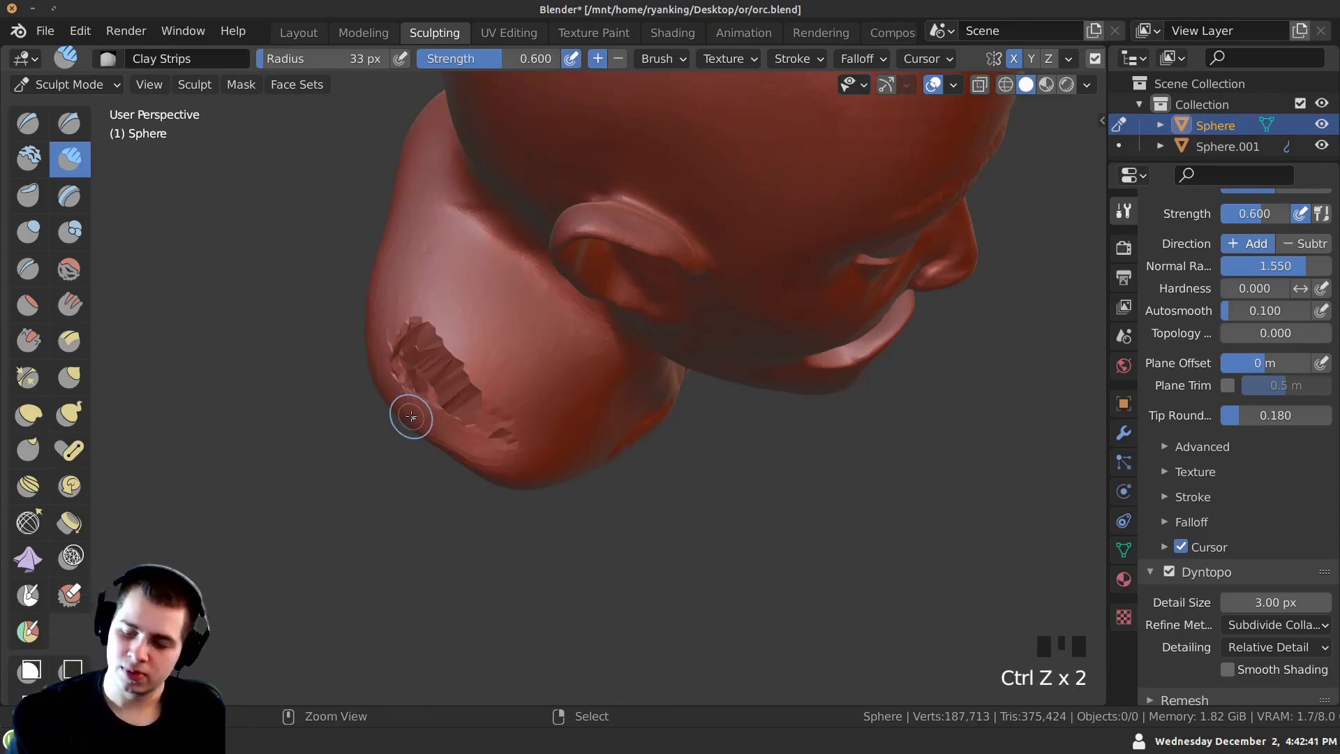
pyautogui.moveTo(410, 416)
pyautogui.mouseDown(button='middle')
pyautogui.moveTo(517, 247)
pyautogui.moveTo(486, 331)
pyautogui.mouseUp(button='middle')
pyautogui.hotkey('ctrl', 'z')
# Build up the upper back and shoulder surface with the Clay Strips brush at a 33 px radius.
pyautogui.keyDown('ctrl'); pyautogui.moveTo(486, 331); pyautogui.dragTo(499, 293, button='middle'); pyautogui.keyUp('ctrl')
pyautogui.moveTo(509, 273)
pyautogui.mouseDown()
pyautogui.moveTo(569, 307)
pyautogui.moveTo(531, 283)
pyautogui.mouseUp()
pyautogui.moveTo(531, 283)
pyautogui.mouseDown(button='middle')
pyautogui.moveTo(405, 237)
pyautogui.moveTo(368, 575)
pyautogui.moveTo(425, 488)
pyautogui.moveTo(492, 290)
pyautogui.mouseUp(button='middle')
pyautogui.keyDown('ctrl'); pyautogui.moveTo(492, 290); pyautogui.dragTo(496, 326, button='middle'); pyautogui.keyUp('ctrl')
pyautogui.moveTo(496, 326)
pyautogui.mouseDown()
pyautogui.moveTo(541, 342)
pyautogui.moveTo(524, 332)
pyautogui.mouseUp()
pyautogui.moveTo(523, 332)
pyautogui.mouseDown(button='middle')
pyautogui.moveTo(434, 537)
pyautogui.moveTo(509, 365)
pyautogui.mouseUp(button='middle')
pyautogui.keyDown('ctrl'); pyautogui.moveTo(509, 365); pyautogui.dragTo(479, 407, button='middle'); pyautogui.keyUp('ctrl')
pyautogui.moveTo(509, 365); pyautogui.dragTo(536, 381)
pyautogui.moveTo(536, 380)
pyautogui.mouseDown(button='middle')
pyautogui.moveTo(503, 467)
pyautogui.moveTo(473, 381)
pyautogui.moveTo(547, 377)
pyautogui.moveTo(525, 323)
pyautogui.mouseUp(button='middle')
pyautogui.click(472, 380)
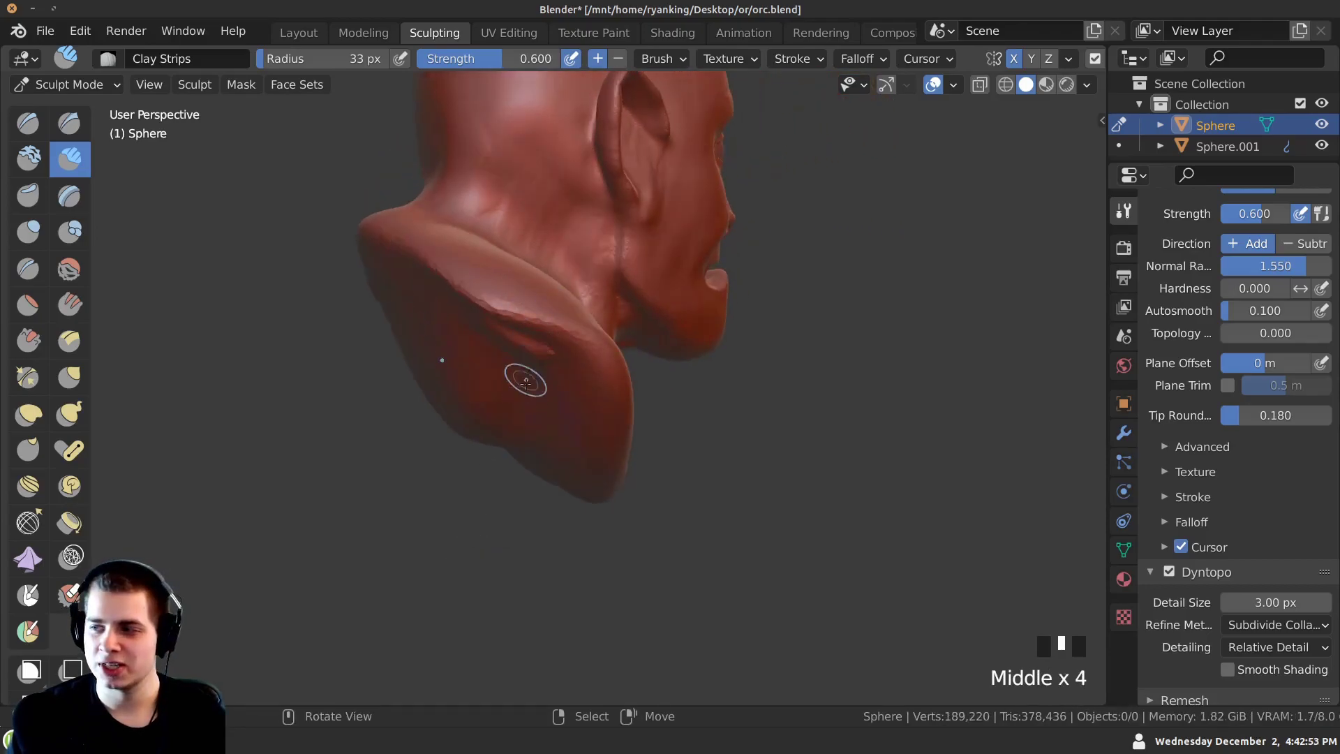
# Fill the crease on the back of the shoulder with the Inflate/Deflate brush at a 47 px radius.
pyautogui.moveTo(526, 376); pyautogui.dragTo(307, 265, button='middle')
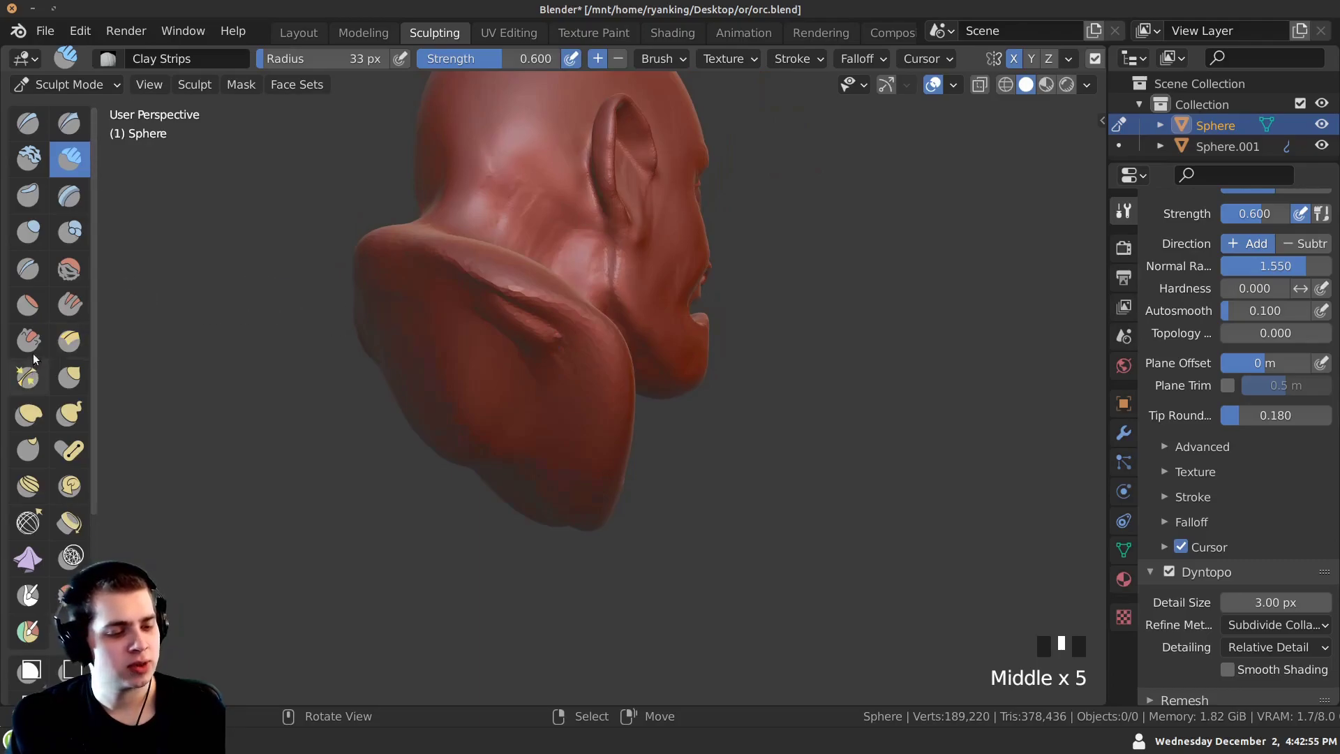
pyautogui.click(29, 242)
pyautogui.moveTo(404, 237)
pyautogui.mouseDown(button='middle')
pyautogui.moveTo(428, 216)
pyautogui.moveTo(488, 299)
pyautogui.moveTo(513, 377)
pyautogui.mouseUp(button='middle')
pyautogui.moveTo(559, 342); pyautogui.dragTo(562, 345)
pyautogui.moveTo(526, 378)
pyautogui.mouseDown(button='middle')
pyautogui.moveTo(428, 533)
pyautogui.moveTo(527, 328)
pyautogui.moveTo(480, 411)
pyautogui.moveTo(544, 368)
pyautogui.moveTo(514, 308)
pyautogui.mouseUp(button='middle')
pyautogui.press('f')
pyautogui.click(546, 363)
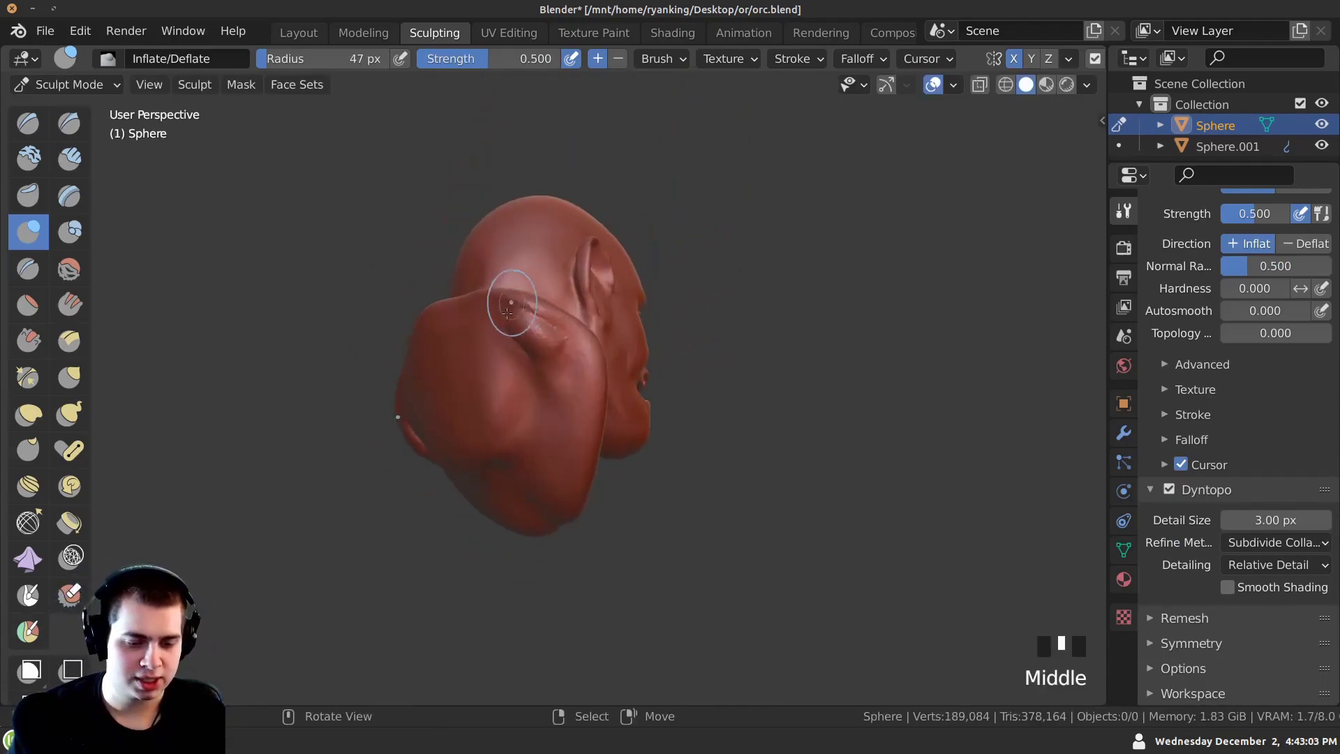
pyautogui.moveTo(517, 314); pyautogui.dragTo(521, 377)
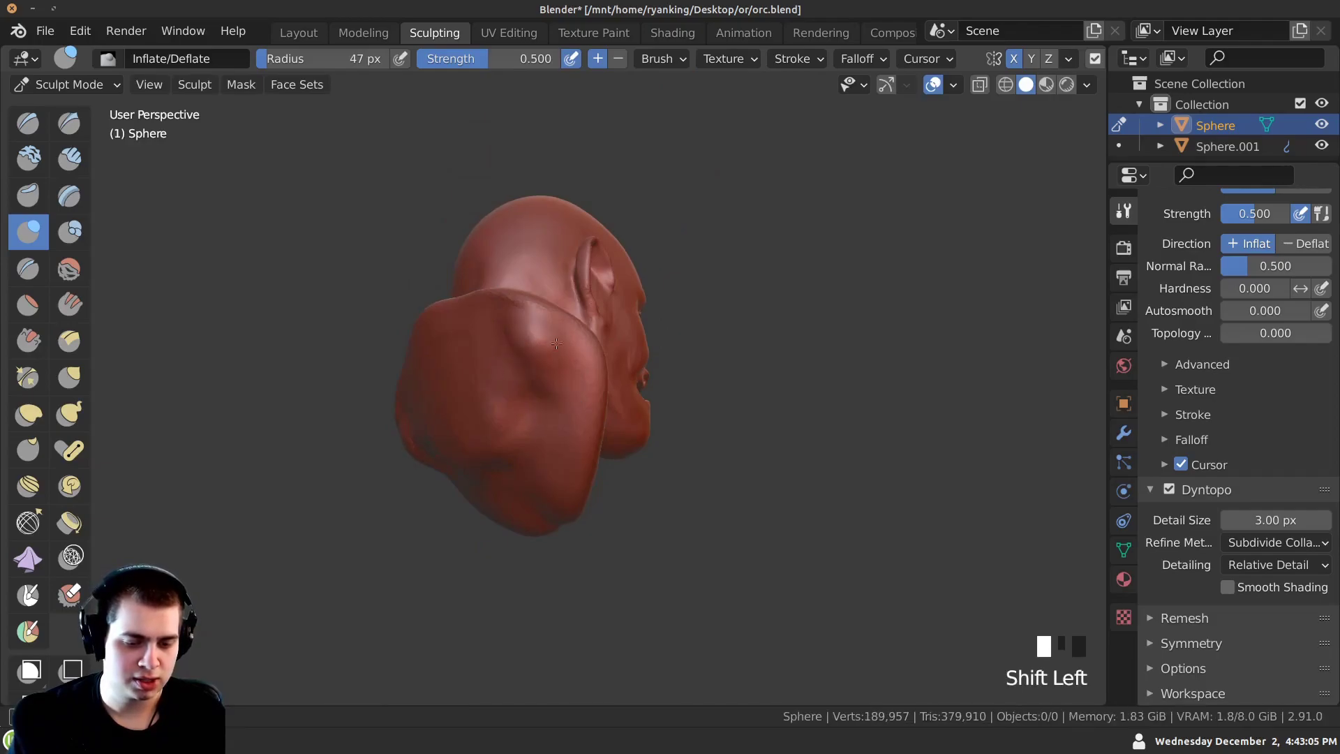
# Inflate and even out the upper back along the base of the neck.
pyautogui.moveTo(492, 356)
pyautogui.mouseDown(button='middle')
pyautogui.moveTo(475, 363)
pyautogui.moveTo(503, 345)
pyautogui.moveTo(424, 318)
pyautogui.mouseUp(button='middle')
pyautogui.click(423, 318)
pyautogui.moveTo(423, 317); pyautogui.dragTo(461, 338)
pyautogui.moveTo(428, 322); pyautogui.dragTo(453, 332)
pyautogui.moveTo(450, 328); pyautogui.dragTo(454, 363, button='middle')
pyautogui.keyDown('ctrl'); pyautogui.moveTo(454, 363); pyautogui.dragTo(437, 311, button='middle'); pyautogui.keyUp('ctrl')
pyautogui.moveTo(437, 312); pyautogui.dragTo(481, 318)
pyautogui.keyDown('ctrl'); pyautogui.moveTo(481, 318); pyautogui.dragTo(481, 356, button='middle'); pyautogui.keyUp('ctrl')
pyautogui.click(478, 334)
pyautogui.moveTo(479, 334); pyautogui.dragTo(513, 342)
pyautogui.moveTo(514, 342); pyautogui.dragTo(475, 335, button='middle')
pyautogui.keyDown('ctrl'); pyautogui.moveTo(475, 335); pyautogui.dragTo(482, 398, button='middle'); pyautogui.keyUp('ctrl')
pyautogui.moveTo(489, 391); pyautogui.dragTo(516, 419)
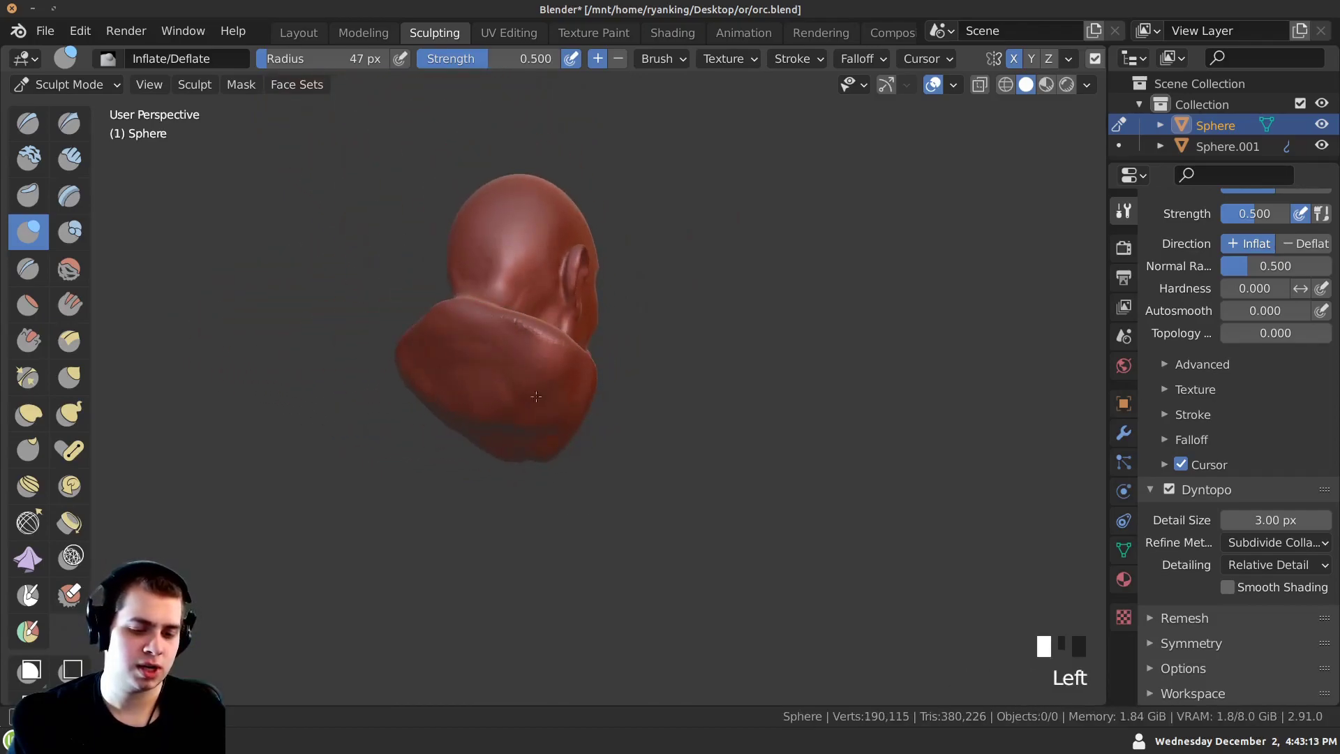
# Inflate the lower back and underside of the bust to round out its uneven areas.
pyautogui.moveTo(558, 412); pyautogui.dragTo(495, 405, button='middle')
pyautogui.moveTo(517, 412); pyautogui.dragTo(544, 440)
pyautogui.moveTo(572, 447); pyautogui.dragTo(544, 453, button='middle')
pyautogui.moveTo(552, 454); pyautogui.dragTo(572, 473)
pyautogui.moveTo(572, 473); pyautogui.dragTo(577, 447, button='middle')
pyautogui.moveTo(576, 447); pyautogui.dragTo(580, 470)
pyautogui.moveTo(580, 470); pyautogui.dragTo(558, 418, button='middle')
pyautogui.keyDown('ctrl'); pyautogui.moveTo(559, 418); pyautogui.dragTo(551, 362, button='middle'); pyautogui.keyUp('ctrl')
pyautogui.moveTo(638, 382)
pyautogui.mouseDown()
pyautogui.moveTo(707, 442)
pyautogui.moveTo(628, 440)
pyautogui.mouseUp()
pyautogui.keyDown('ctrl'); pyautogui.moveTo(628, 440); pyautogui.dragTo(636, 458, button='middle'); pyautogui.keyUp('ctrl')
pyautogui.click(636, 458)
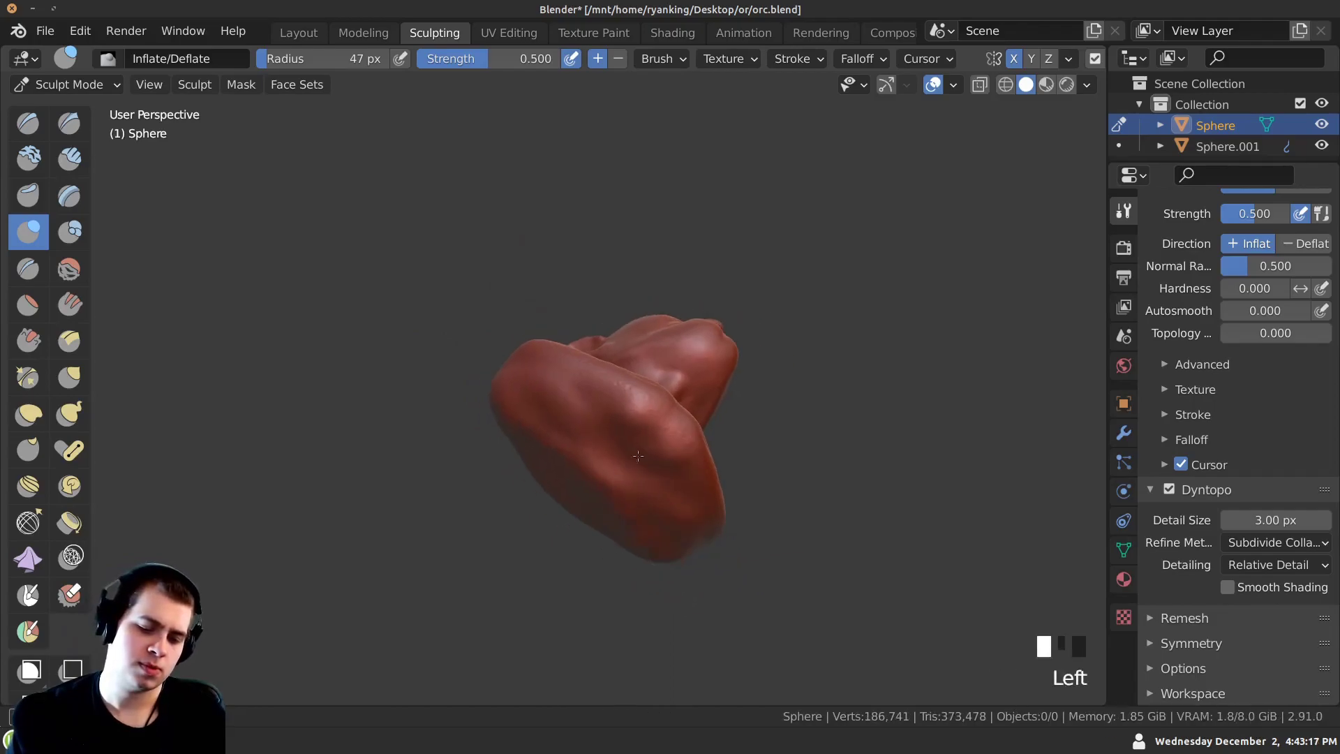
pyautogui.moveTo(661, 447)
pyautogui.mouseDown()
pyautogui.moveTo(652, 479)
pyautogui.moveTo(691, 419)
pyautogui.mouseUp()
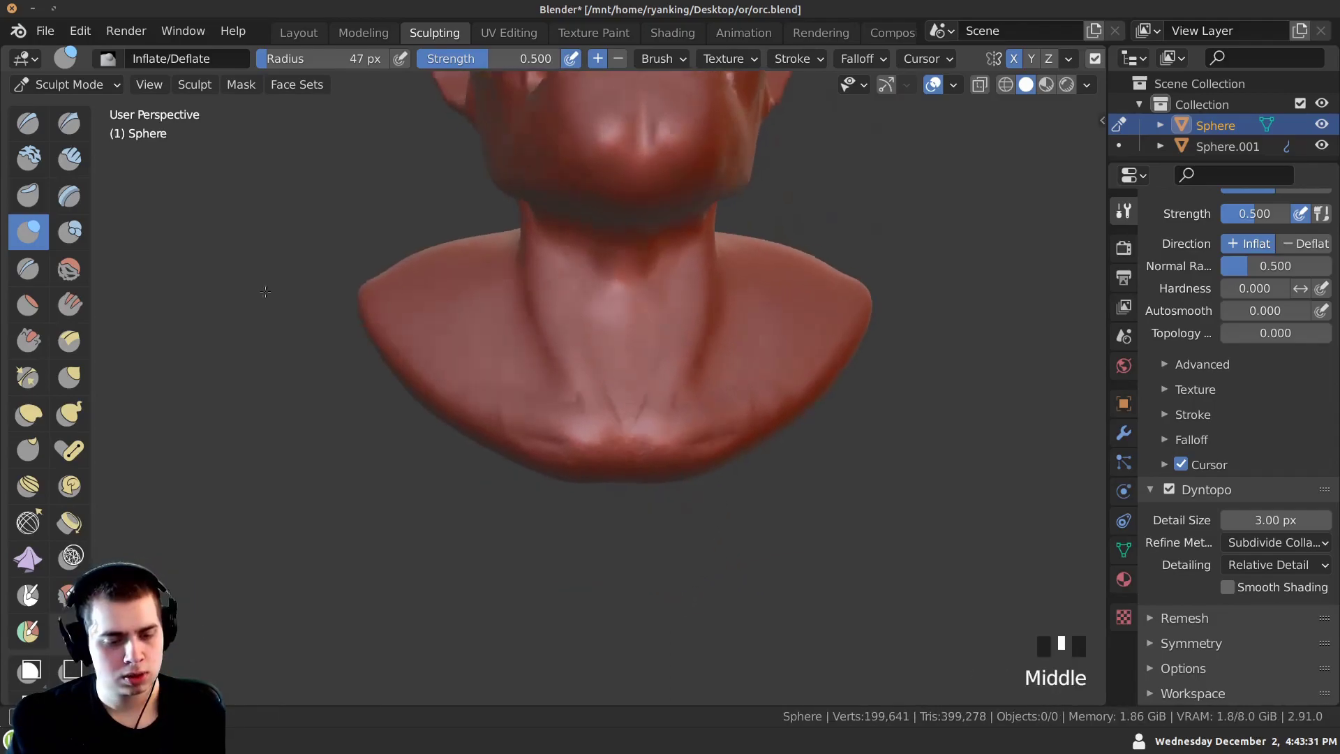
# Smooth the collarbone area and front edge of the bust below the neck.
pyautogui.moveTo(265, 292); pyautogui.dragTo(349, 307, button='middle')
pyautogui.keyDown('shift'); pyautogui.moveTo(551, 377); pyautogui.dragTo(569, 412); pyautogui.keyUp('shift')
pyautogui.moveTo(569, 412); pyautogui.dragTo(520, 380, button='middle')
pyautogui.keyDown('shift'); pyautogui.moveTo(521, 380); pyautogui.dragTo(503, 370); pyautogui.keyUp('shift')
pyautogui.keyDown('shift'); pyautogui.moveTo(433, 342); pyautogui.dragTo(466, 353, button='middle'); pyautogui.keyUp('shift')
pyautogui.keyDown('shift'); pyautogui.moveTo(545, 419); pyautogui.dragTo(580, 441); pyautogui.keyUp('shift')
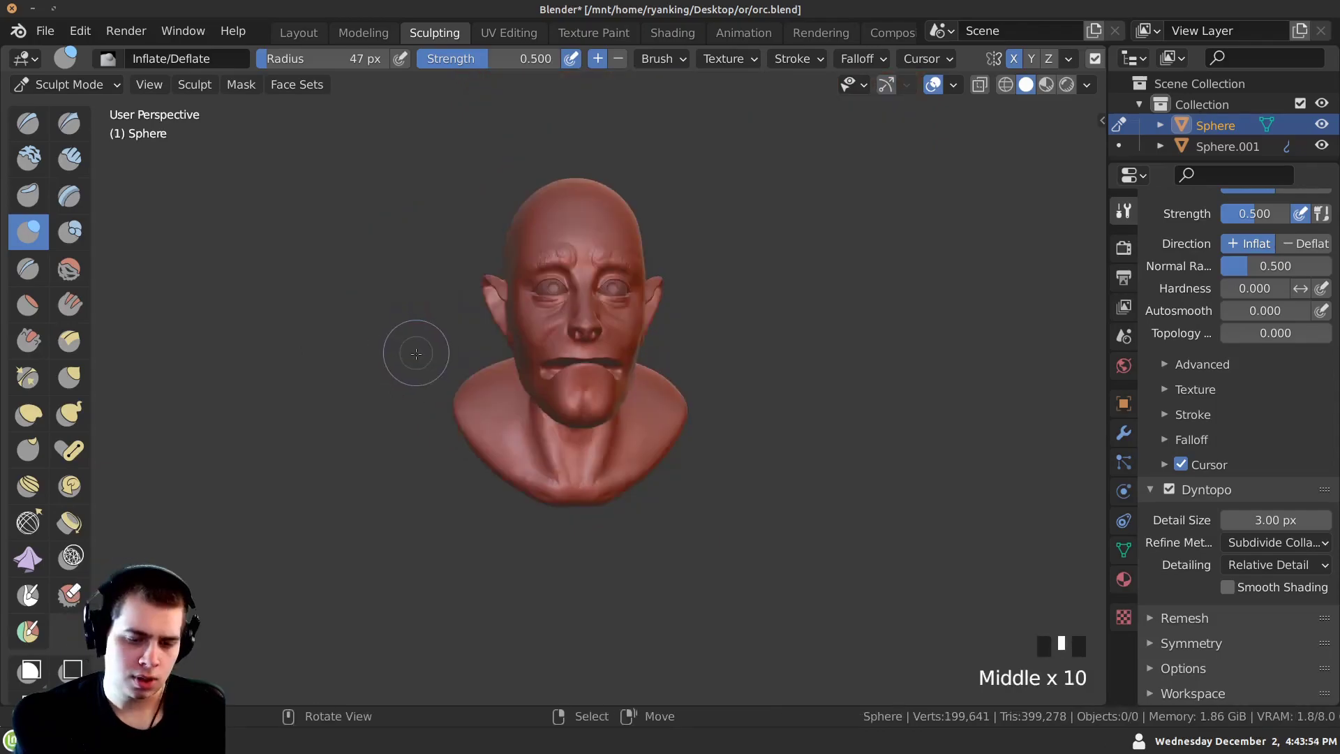
# Adjust the bust's proportions with small pulls of the Grab brush.
pyautogui.moveTo(410, 354); pyautogui.dragTo(510, 462, button='middle')
pyautogui.moveTo(463, 623)
pyautogui.mouseDown(button='middle')
pyautogui.moveTo(577, 547)
pyautogui.moveTo(537, 475)
pyautogui.moveTo(562, 439)
pyautogui.moveTo(514, 398)
pyautogui.moveTo(523, 335)
pyautogui.moveTo(537, 394)
pyautogui.mouseUp(button='middle')
pyautogui.press('g')
pyautogui.moveTo(537, 394); pyautogui.dragTo(533, 394)
pyautogui.moveTo(542, 398); pyautogui.dragTo(536, 381, button='middle')
pyautogui.moveTo(536, 391); pyautogui.dragTo(539, 405)
pyautogui.moveTo(540, 407); pyautogui.dragTo(545, 412)
pyautogui.moveTo(545, 412)
pyautogui.mouseDown(button='middle')
pyautogui.moveTo(449, 344)
pyautogui.moveTo(424, 175)
pyautogui.mouseUp(button='middle')
pyautogui.moveTo(423, 176)
pyautogui.mouseDown(button='middle')
pyautogui.moveTo(454, 156)
pyautogui.moveTo(435, 192)
pyautogui.moveTo(450, 169)
pyautogui.mouseUp(button='middle')
pyautogui.moveTo(450, 169); pyautogui.dragTo(444, 179)
pyautogui.moveTo(444, 179); pyautogui.dragTo(475, 202, button='middle')
# Refine the head and ear silhouette with the Grab brush at a 159 px radius.
pyautogui.moveTo(474, 203)
pyautogui.keyDown('ctrl'); pyautogui.mouseDown(button='middle')
pyautogui.moveTo(438, 148)
pyautogui.moveTo(410, 185)
pyautogui.moveTo(454, 156)
pyautogui.moveTo(425, 452)
pyautogui.moveTo(493, 458)
pyautogui.moveTo(450, 328)
pyautogui.mouseUp(button='middle'); pyautogui.keyUp('ctrl')
pyautogui.click(410, 184)
pyautogui.moveTo(451, 328); pyautogui.dragTo(444, 160, button='middle')
pyautogui.keyDown('shift'); pyautogui.moveTo(444, 161); pyautogui.dragTo(485, 245, button='middle'); pyautogui.keyUp('shift')
pyautogui.click(483, 243)
pyautogui.click(479, 236)
pyautogui.click(475, 229)
pyautogui.click(474, 228)
pyautogui.click(475, 229)
pyautogui.click(475, 228)
pyautogui.click(516, 161)
pyautogui.click(517, 160)
pyautogui.click(538, 147)
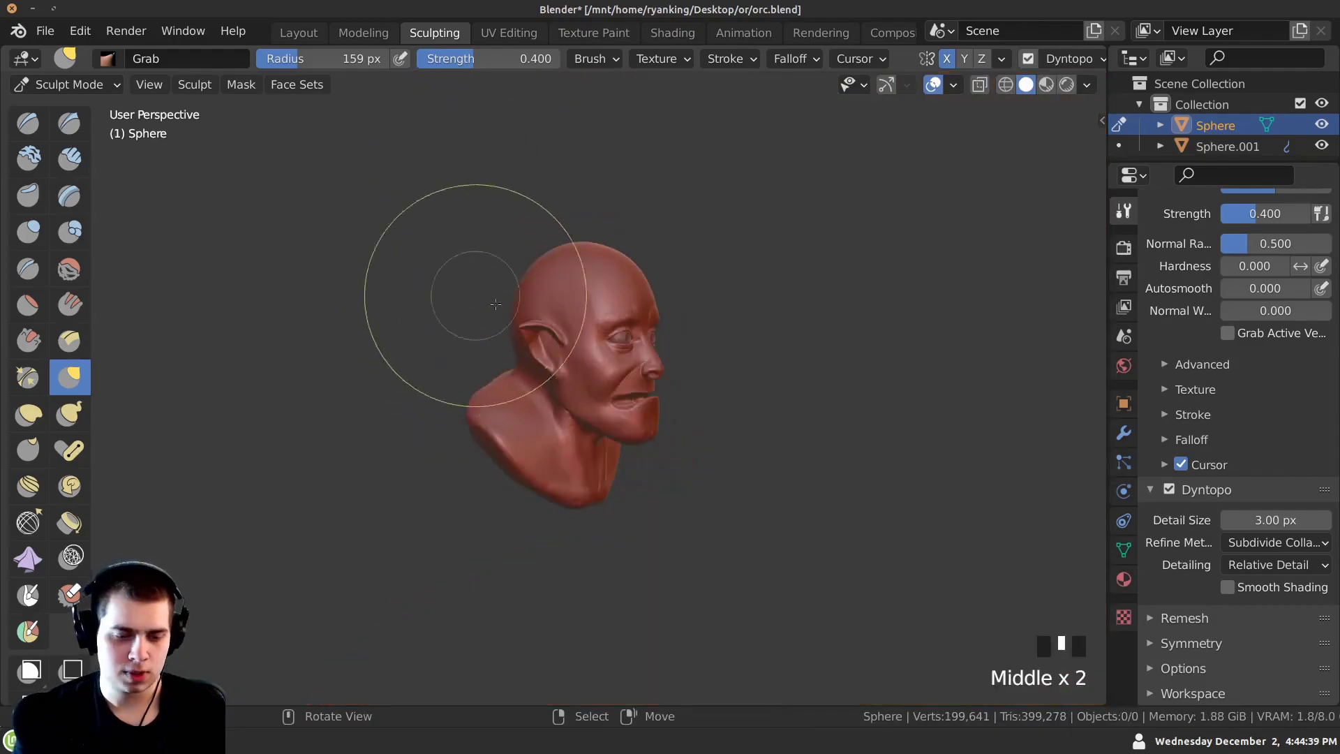
# Sculpt the inner ear folds and ear canal with the Draw brush at a 43 px radius, smoothing around the canal.
pyautogui.moveTo(496, 304)
pyautogui.mouseDown(button='middle')
pyautogui.moveTo(419, 353)
pyautogui.moveTo(486, 303)
pyautogui.moveTo(512, 324)
pyautogui.moveTo(476, 269)
pyautogui.moveTo(478, 287)
pyautogui.moveTo(424, 272)
pyautogui.moveTo(439, 290)
pyautogui.mouseUp(button='middle')
pyautogui.click(28, 123)
pyautogui.press('f')
pyautogui.click(419, 266)
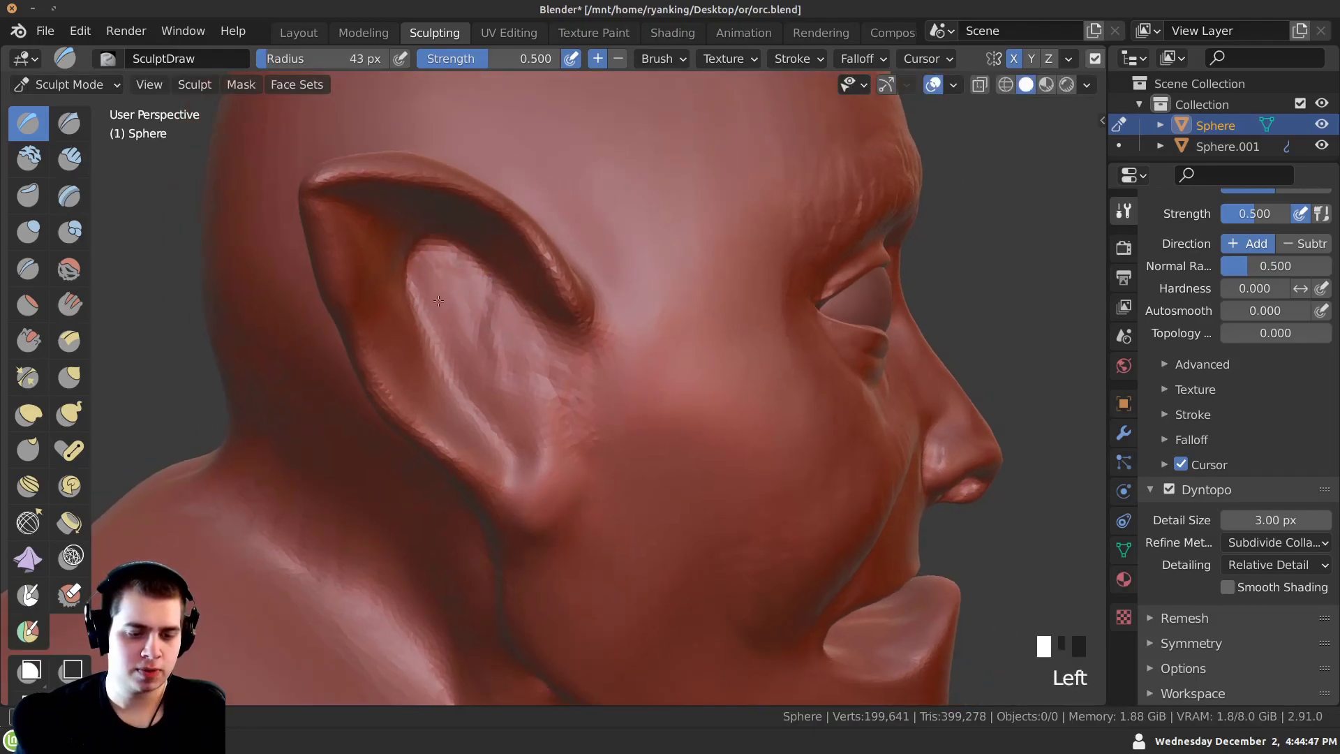
pyautogui.moveTo(454, 289)
pyautogui.mouseDown()
pyautogui.moveTo(469, 381)
pyautogui.moveTo(467, 363)
pyautogui.moveTo(536, 392)
pyautogui.moveTo(531, 417)
pyautogui.mouseUp()
pyautogui.moveTo(530, 416); pyautogui.dragTo(563, 421, button='middle')
pyautogui.keyDown('ctrl'); pyautogui.moveTo(563, 420); pyautogui.dragTo(566, 433); pyautogui.keyUp('ctrl')
pyautogui.moveTo(567, 433); pyautogui.dragTo(591, 452, button='middle')
pyautogui.moveTo(591, 450)
pyautogui.keyDown('ctrl'); pyautogui.mouseDown()
pyautogui.moveTo(612, 432)
pyautogui.moveTo(642, 448)
pyautogui.mouseUp(); pyautogui.keyUp('ctrl')
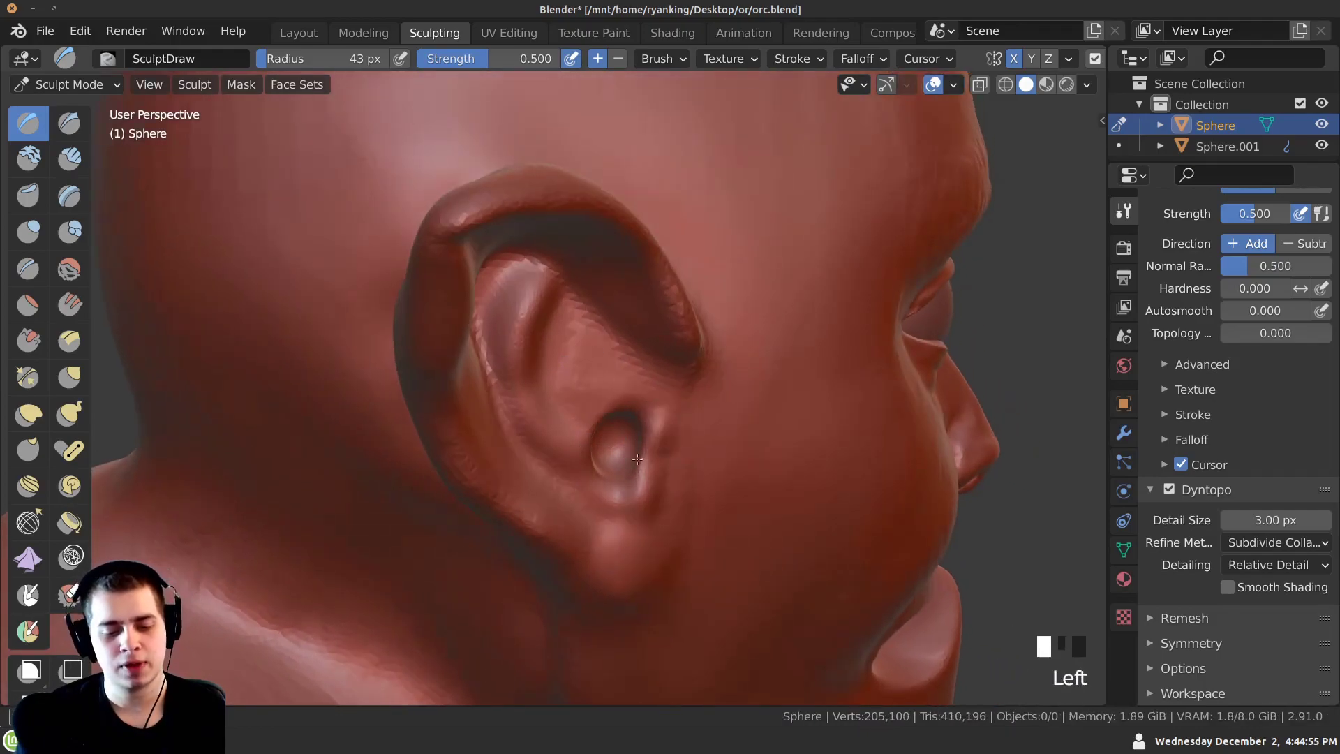
pyautogui.keyDown('shift'); pyautogui.moveTo(639, 502); pyautogui.dragTo(664, 458); pyautogui.keyUp('shift')
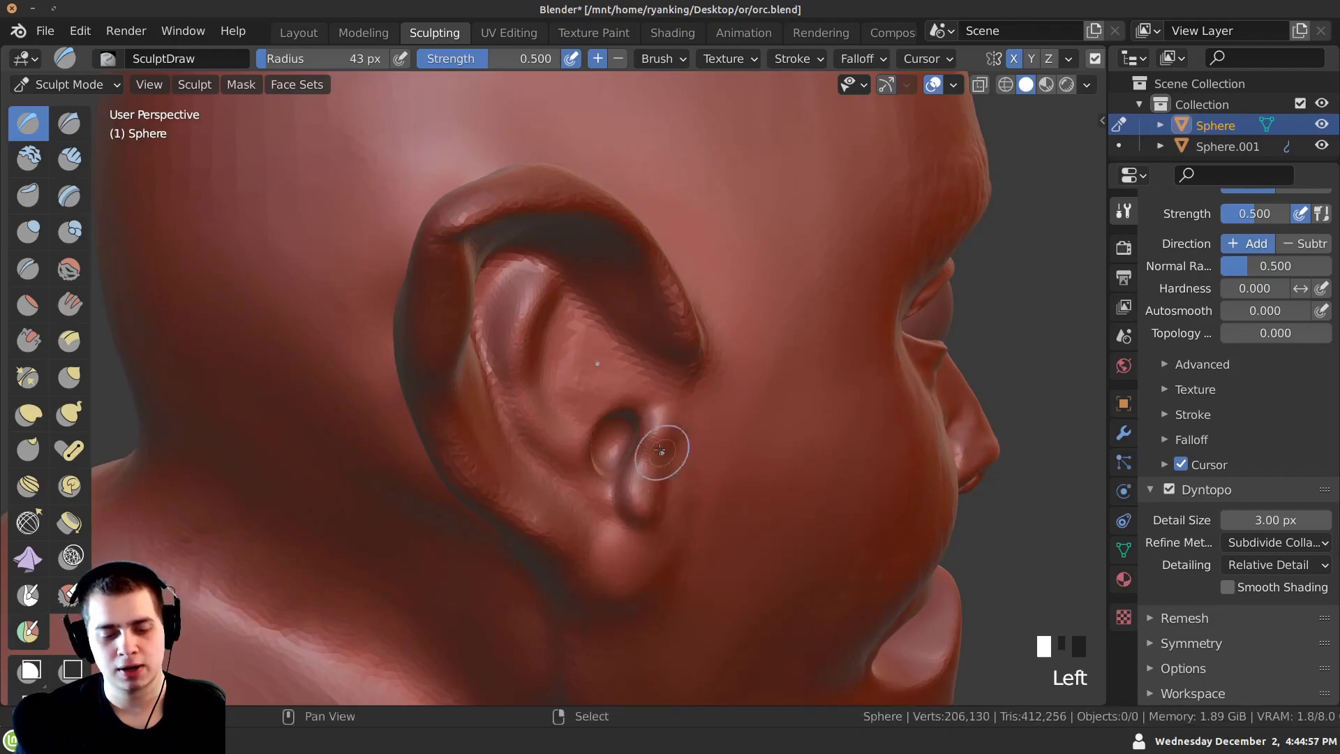
# Deepen the hollows of the upper ear and define its inner rim, smoothing the transitions.
pyautogui.moveTo(664, 458); pyautogui.dragTo(552, 305, button='middle')
pyautogui.keyDown('ctrl'); pyautogui.moveTo(555, 311); pyautogui.dragTo(560, 349); pyautogui.keyUp('ctrl')
pyautogui.moveTo(560, 350); pyautogui.dragTo(518, 287, button='middle')
pyautogui.keyDown('ctrl'); pyautogui.moveTo(518, 288); pyautogui.dragTo(508, 345); pyautogui.keyUp('ctrl')
pyautogui.moveTo(504, 335)
pyautogui.mouseDown(button='middle')
pyautogui.moveTo(437, 250)
pyautogui.moveTo(442, 189)
pyautogui.moveTo(488, 167)
pyautogui.mouseUp(button='middle')
pyautogui.keyDown('ctrl'); pyautogui.moveTo(489, 168); pyautogui.dragTo(490, 165); pyautogui.keyUp('ctrl')
pyautogui.moveTo(491, 165); pyautogui.dragTo(419, 185, button='middle')
pyautogui.keyDown('ctrl'); pyautogui.moveTo(419, 185); pyautogui.dragTo(417, 268); pyautogui.keyUp('ctrl')
pyautogui.keyDown('ctrl'); pyautogui.moveTo(417, 268); pyautogui.dragTo(408, 241, button='middle'); pyautogui.keyUp('ctrl')
pyautogui.keyDown('shift'); pyautogui.moveTo(408, 241); pyautogui.dragTo(403, 280); pyautogui.keyUp('shift')
pyautogui.moveTo(403, 280); pyautogui.dragTo(457, 300, button='middle')
pyautogui.keyDown('ctrl'); pyautogui.moveTo(457, 300); pyautogui.dragTo(483, 251, button='middle'); pyautogui.keyUp('ctrl')
pyautogui.moveTo(483, 251); pyautogui.dragTo(460, 252)
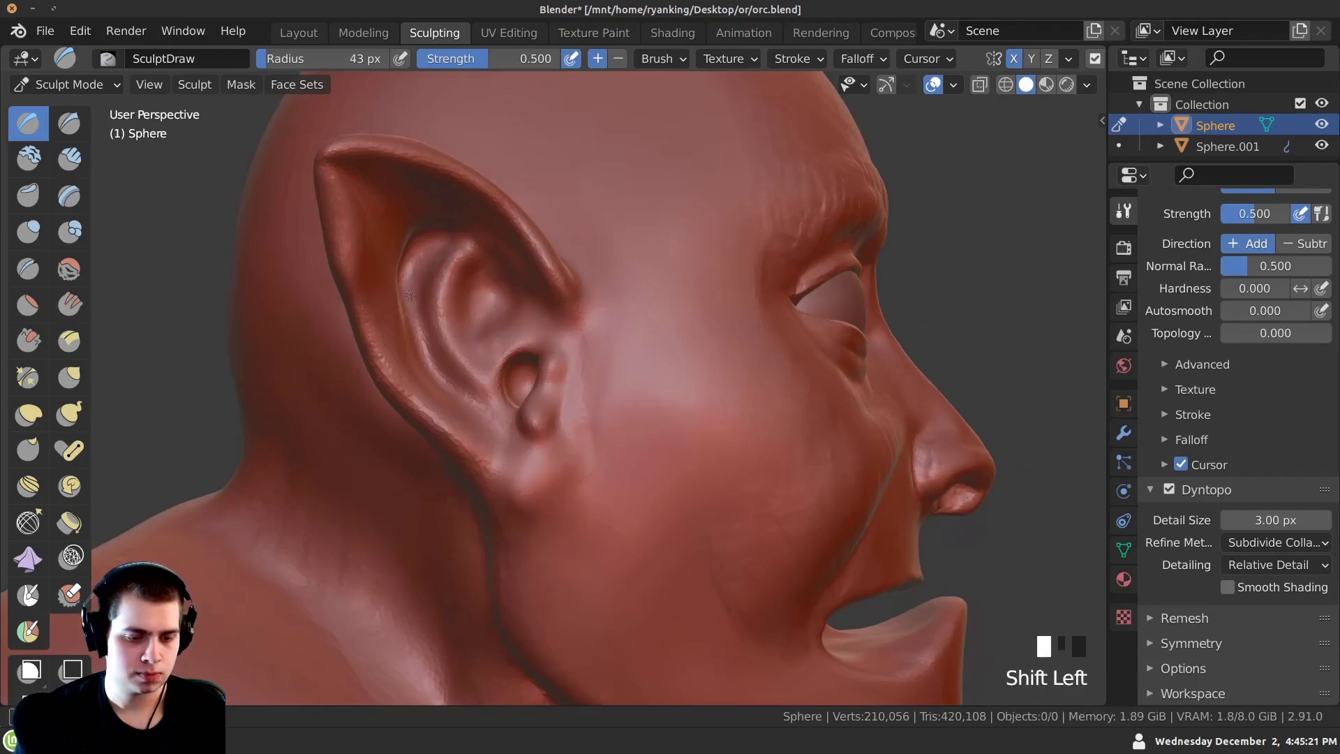
# Add volume to the top of the skull with the Clay Strips brush at a 33 px radius.
pyautogui.moveTo(417, 222); pyautogui.dragTo(544, 394, button='middle')
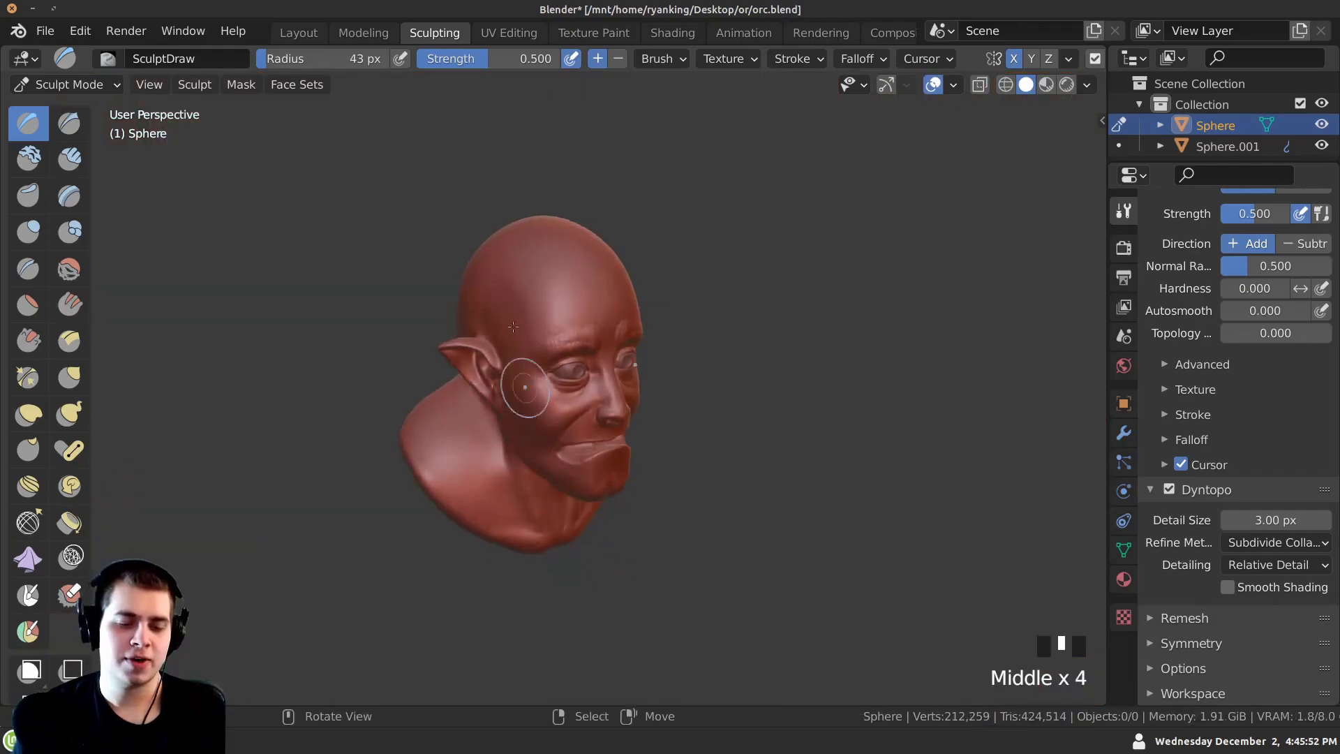
pyautogui.moveTo(563, 479); pyautogui.dragTo(597, 457, button='middle')
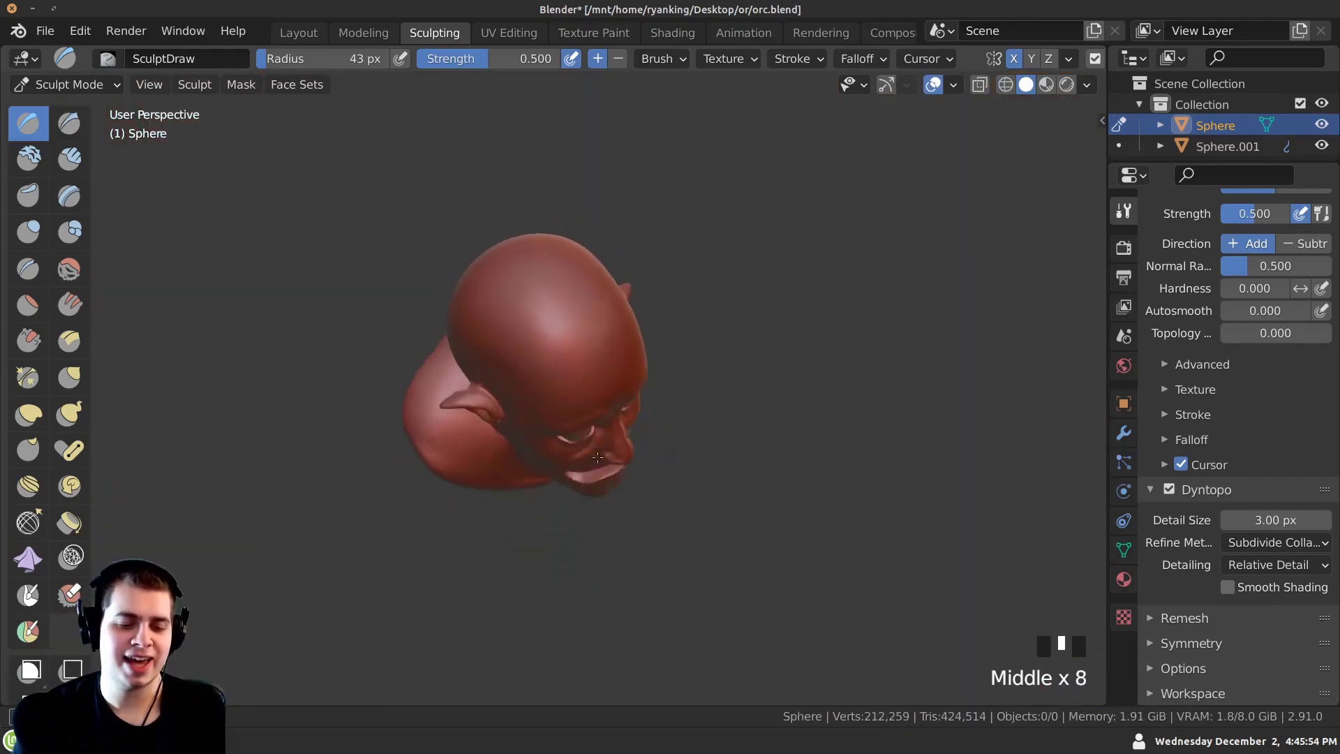
pyautogui.click(72, 162)
pyautogui.moveTo(545, 280)
pyautogui.keyDown('ctrl'); pyautogui.mouseDown(button='middle')
pyautogui.moveTo(568, 270)
pyautogui.moveTo(604, 374)
pyautogui.moveTo(592, 309)
pyautogui.moveTo(558, 321)
pyautogui.mouseUp(button='middle'); pyautogui.keyUp('ctrl')
pyautogui.moveTo(559, 321); pyautogui.dragTo(553, 333)
pyautogui.moveTo(553, 334); pyautogui.dragTo(577, 331, button='middle')
pyautogui.moveTo(577, 328); pyautogui.dragTo(574, 318)
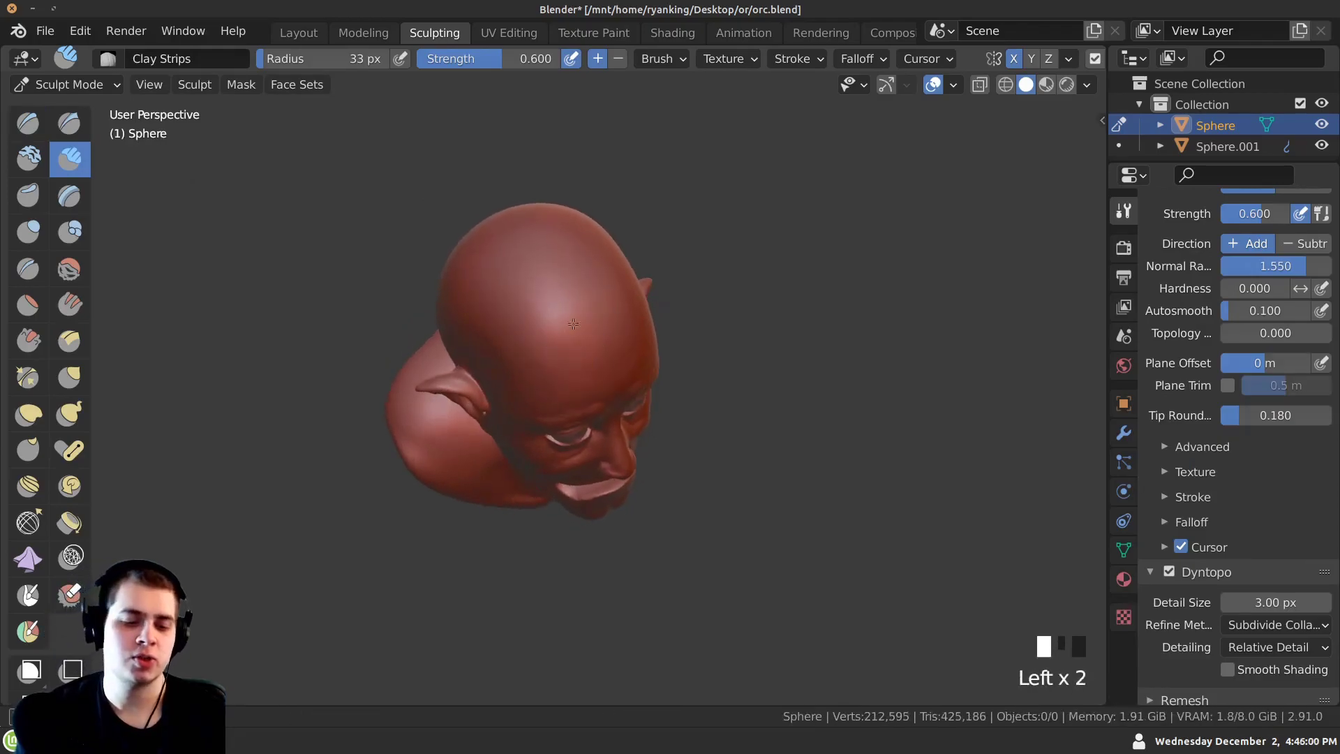
pyautogui.moveTo(535, 328); pyautogui.dragTo(527, 304, button='middle')
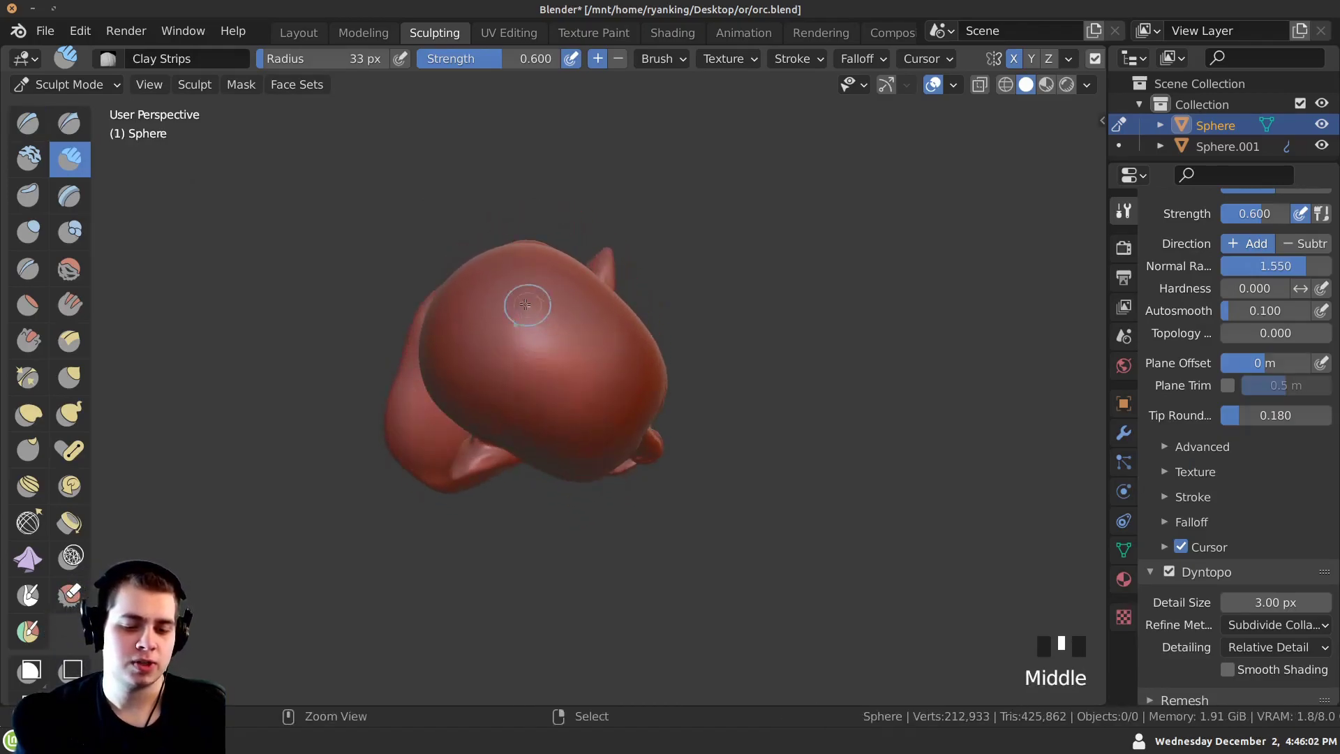
# Smooth the crown and layer short Clay Strips strokes across the top of the head.
pyautogui.keyDown('shift'); pyautogui.moveTo(552, 337); pyautogui.dragTo(525, 341); pyautogui.keyUp('shift')
pyautogui.moveTo(518, 344)
pyautogui.keyDown('shift'); pyautogui.mouseDown(button='middle')
pyautogui.moveTo(509, 312)
pyautogui.moveTo(539, 242)
pyautogui.moveTo(569, 241)
pyautogui.mouseUp(button='middle'); pyautogui.keyUp('shift')
pyautogui.moveTo(590, 250); pyautogui.dragTo(564, 272)
pyautogui.moveTo(573, 255); pyautogui.dragTo(557, 265)
pyautogui.moveTo(564, 258); pyautogui.dragTo(587, 248, button='middle')
pyautogui.moveTo(585, 250); pyautogui.dragTo(562, 262)
pyautogui.moveTo(576, 251); pyautogui.dragTo(551, 266)
pyautogui.moveTo(562, 253); pyautogui.dragTo(527, 266)
pyautogui.moveTo(534, 251); pyautogui.dragTo(515, 263)
# Continue building up the skull toward the sides and back of the head with Clay Strips.
pyautogui.moveTo(429, 237)
pyautogui.mouseDown(button='middle')
pyautogui.moveTo(367, 215)
pyautogui.moveTo(307, 222)
pyautogui.mouseUp(button='middle')
pyautogui.moveTo(593, 258); pyautogui.dragTo(500, 251, button='middle')
pyautogui.moveTo(590, 269); pyautogui.dragTo(603, 258)
pyautogui.moveTo(628, 261); pyautogui.dragTo(575, 253, button='middle')
pyautogui.moveTo(629, 261)
pyautogui.mouseDown()
pyautogui.moveTo(643, 254)
pyautogui.moveTo(555, 259)
pyautogui.mouseUp()
pyautogui.moveTo(593, 258); pyautogui.dragTo(499, 241, button='middle')
pyautogui.moveTo(534, 248)
pyautogui.mouseDown()
pyautogui.moveTo(518, 264)
pyautogui.moveTo(531, 279)
pyautogui.mouseUp()
pyautogui.moveTo(559, 265)
pyautogui.keyDown('ctrl'); pyautogui.mouseDown(button='middle')
pyautogui.moveTo(562, 342)
pyautogui.moveTo(551, 314)
pyautogui.mouseUp(button='middle'); pyautogui.keyUp('ctrl')
pyautogui.moveTo(566, 356)
pyautogui.keyDown('ctrl'); pyautogui.mouseDown(button='middle')
pyautogui.moveTo(570, 314)
pyautogui.moveTo(509, 323)
pyautogui.moveTo(588, 354)
pyautogui.mouseUp(button='middle'); pyautogui.keyUp('ctrl')
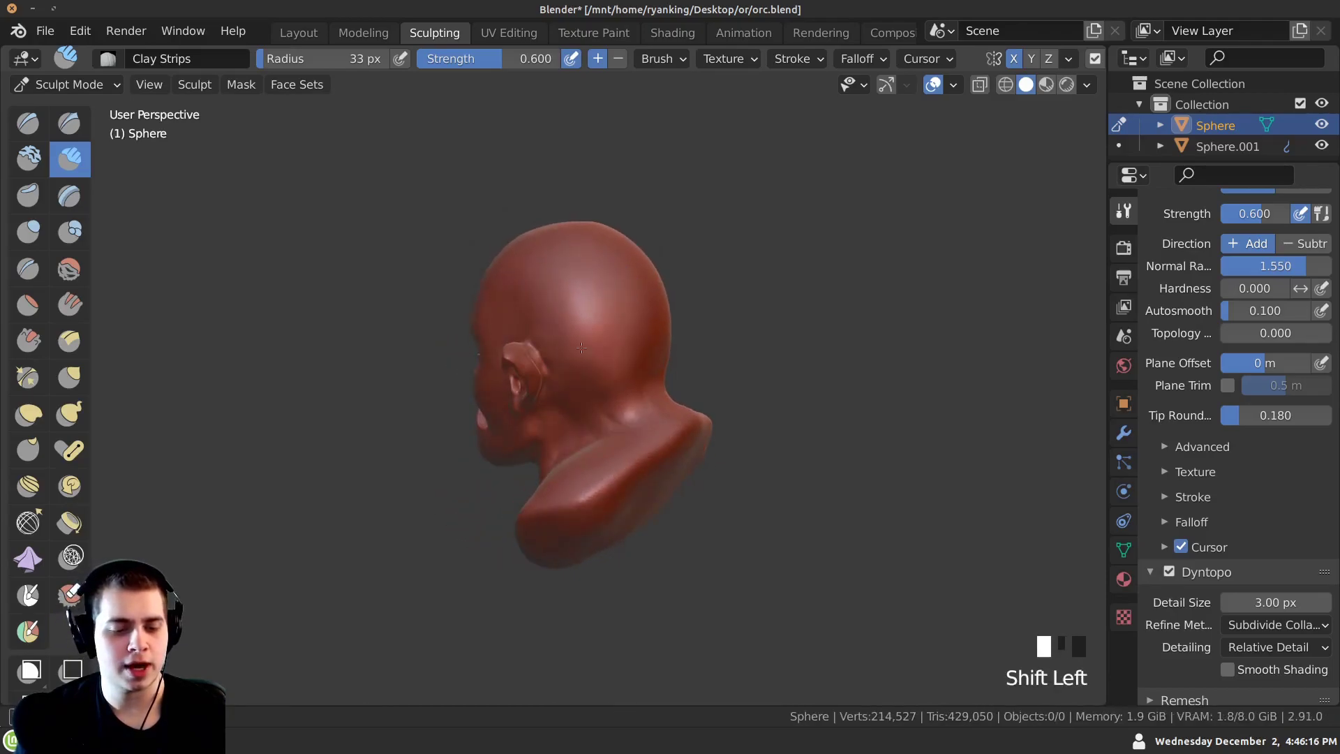
# Shape the side of the skull above the ear and smooth the added clay.
pyautogui.moveTo(609, 299); pyautogui.dragTo(562, 339)
pyautogui.moveTo(502, 335); pyautogui.dragTo(559, 314, button='middle')
pyautogui.keyDown('ctrl'); pyautogui.moveTo(558, 314); pyautogui.dragTo(609, 294, button='middle'); pyautogui.keyUp('ctrl')
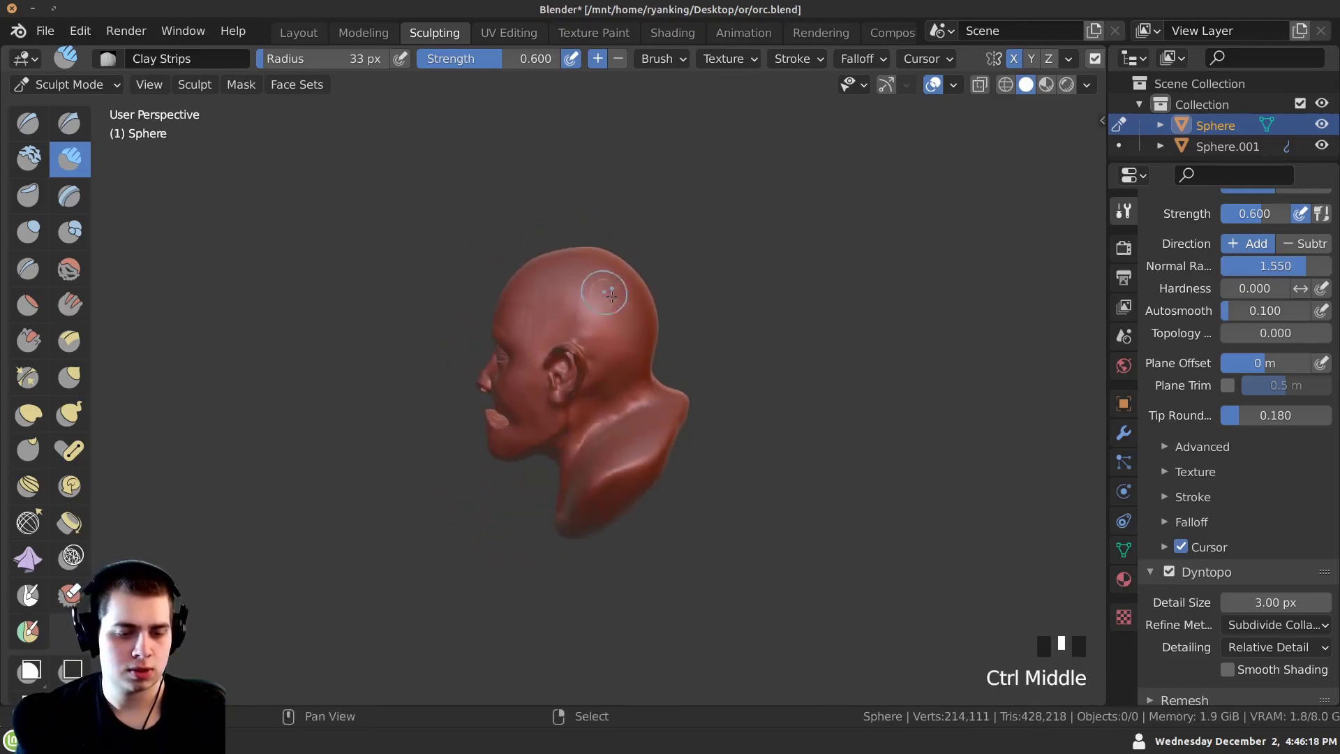
pyautogui.keyDown('shift'); pyautogui.moveTo(545, 282); pyautogui.dragTo(552, 290); pyautogui.keyUp('shift')
pyautogui.keyDown('shift'); pyautogui.moveTo(551, 290); pyautogui.dragTo(556, 278, button='middle'); pyautogui.keyUp('shift')
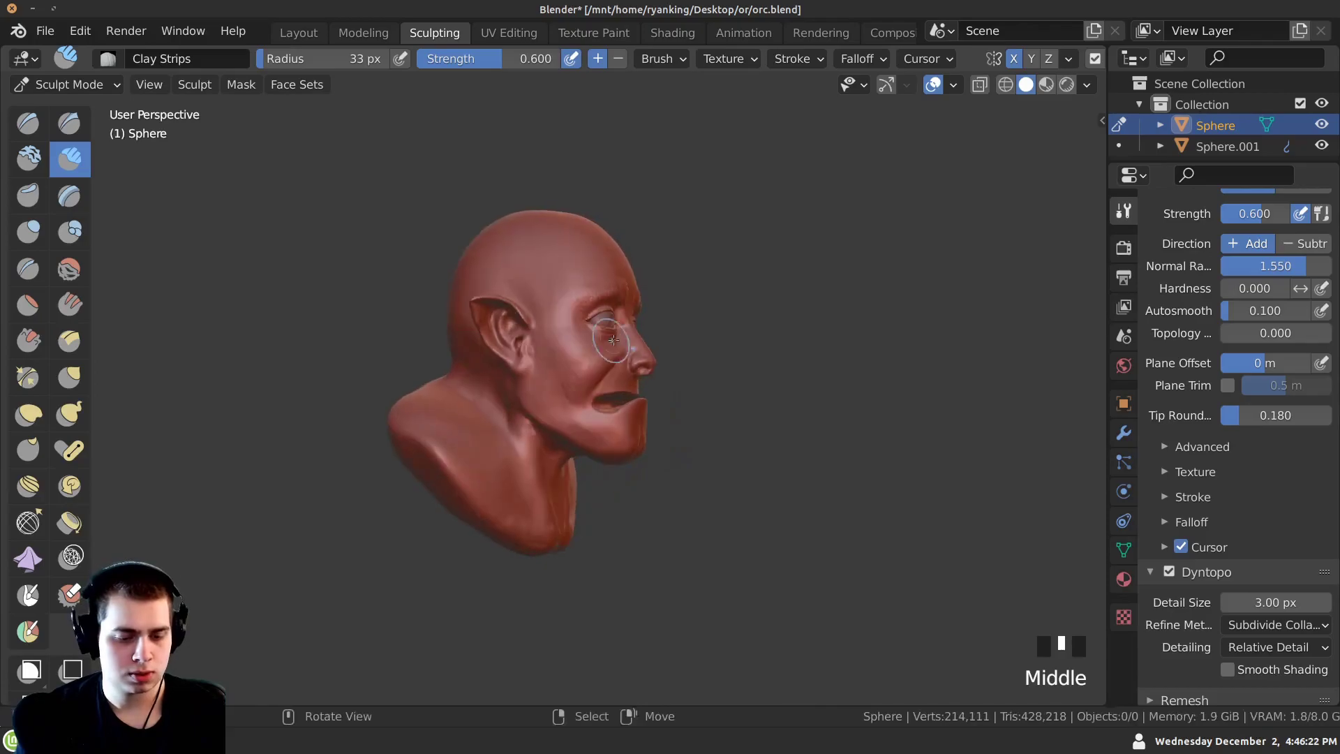
# Reshape the jaw and chin profile with small pulls of the Grab brush.
pyautogui.moveTo(548, 438)
pyautogui.mouseDown(button='middle')
pyautogui.moveTo(587, 451)
pyautogui.moveTo(571, 398)
pyautogui.moveTo(569, 413)
pyautogui.mouseUp(button='middle')
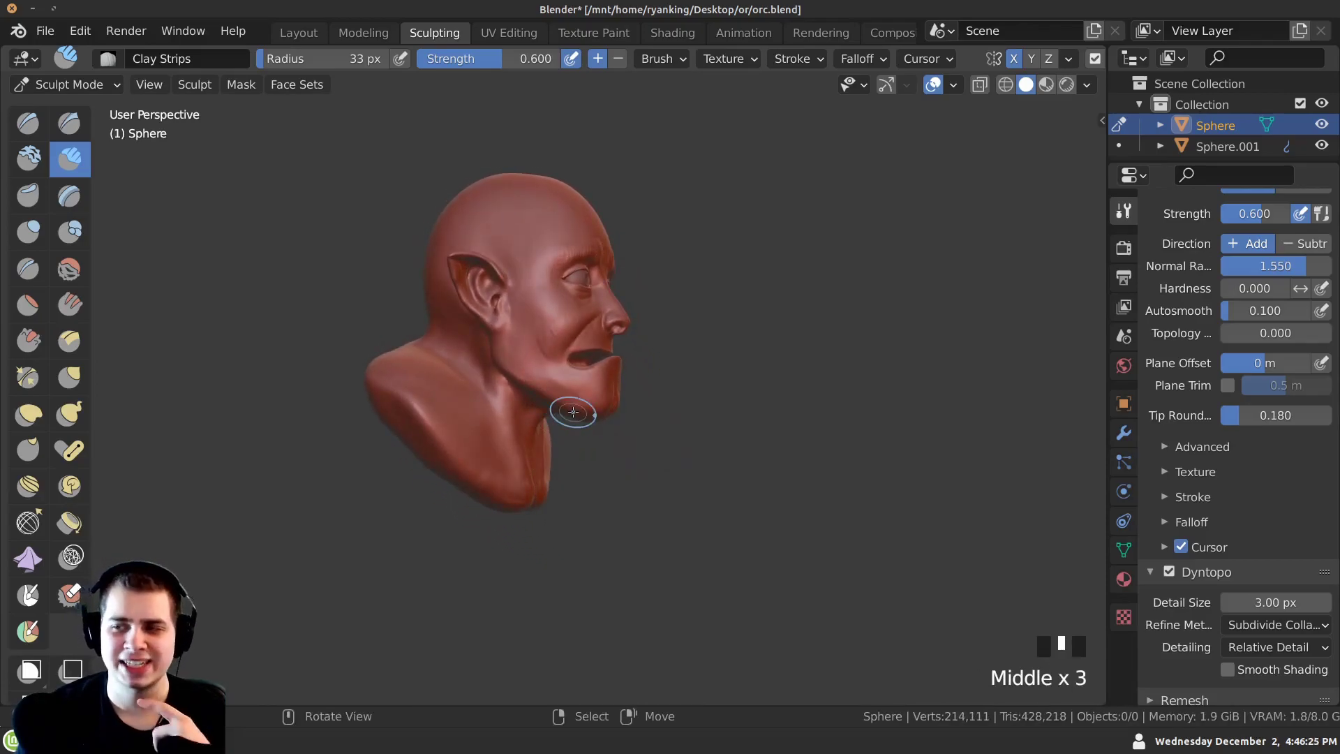
pyautogui.moveTo(604, 384)
pyautogui.mouseDown(button='middle')
pyautogui.moveTo(619, 388)
pyautogui.moveTo(617, 419)
pyautogui.moveTo(630, 336)
pyautogui.moveTo(646, 401)
pyautogui.moveTo(631, 416)
pyautogui.mouseUp(button='middle')
pyautogui.press('g')
pyautogui.moveTo(628, 416); pyautogui.dragTo(621, 415)
pyautogui.moveTo(627, 413); pyautogui.dragTo(615, 413)
pyautogui.keyDown('ctrl'); pyautogui.moveTo(608, 450); pyautogui.dragTo(621, 402, button='middle'); pyautogui.keyUp('ctrl')
pyautogui.moveTo(624, 419); pyautogui.dragTo(618, 413)
pyautogui.moveTo(629, 426); pyautogui.dragTo(536, 377, button='middle')
pyautogui.moveTo(532, 365); pyautogui.dragTo(539, 360)
pyautogui.moveTo(541, 363); pyautogui.dragTo(656, 419, button='middle')
pyautogui.moveTo(671, 448)
pyautogui.mouseDown(button='middle')
pyautogui.moveTo(641, 429)
pyautogui.moveTo(555, 430)
pyautogui.moveTo(587, 412)
pyautogui.mouseUp(button='middle')
pyautogui.moveTo(628, 422); pyautogui.dragTo(548, 435, button='middle')
# Fine-tune the facial proportions from other angles with the Grab brush.
pyautogui.moveTo(548, 444); pyautogui.dragTo(547, 440)
pyautogui.moveTo(548, 440); pyautogui.dragTo(521, 428, button='middle')
pyautogui.moveTo(520, 435); pyautogui.dragTo(517, 429)
pyautogui.moveTo(481, 419)
pyautogui.mouseDown(button='middle')
pyautogui.moveTo(502, 413)
pyautogui.moveTo(527, 488)
pyautogui.moveTo(557, 410)
pyautogui.moveTo(533, 413)
pyautogui.moveTo(538, 383)
pyautogui.moveTo(525, 373)
pyautogui.mouseUp(button='middle')
pyautogui.moveTo(525, 372); pyautogui.dragTo(525, 366)
pyautogui.keyDown('ctrl'); pyautogui.moveTo(525, 365); pyautogui.dragTo(521, 345, button='middle'); pyautogui.keyUp('ctrl')
pyautogui.moveTo(521, 337); pyautogui.dragTo(526, 324)
pyautogui.keyDown('ctrl'); pyautogui.moveTo(526, 324); pyautogui.dragTo(532, 359, button='middle'); pyautogui.keyUp('ctrl')
# Switch the bust to Object Mode and open the Layout workspace.
pyautogui.moveTo(532, 360)
pyautogui.mouseDown(button='middle')
pyautogui.moveTo(497, 356)
pyautogui.moveTo(500, 415)
pyautogui.mouseUp(button='middle')
pyautogui.moveTo(500, 415); pyautogui.dragTo(464, 440, button='middle')
pyautogui.moveTo(593, 464); pyautogui.dragTo(576, 475, button='middle')
pyautogui.moveTo(615, 481); pyautogui.dragTo(530, 506, button='middle')
pyautogui.moveTo(629, 340); pyautogui.dragTo(545, 378, button='middle')
pyautogui.moveTo(617, 298); pyautogui.dragTo(543, 348, button='middle')
pyautogui.click(66, 87)
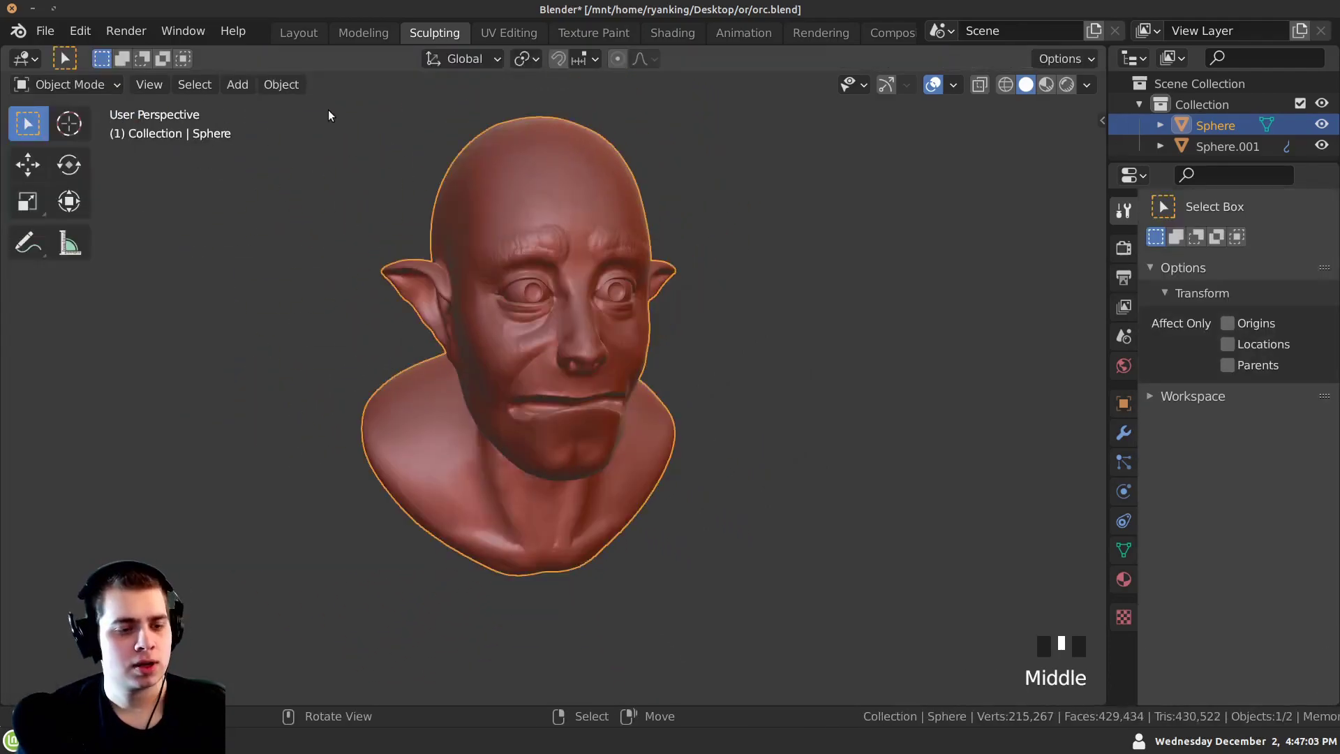
pyautogui.click(300, 36)
pyautogui.moveTo(492, 310); pyautogui.dragTo(467, 324, button='middle')
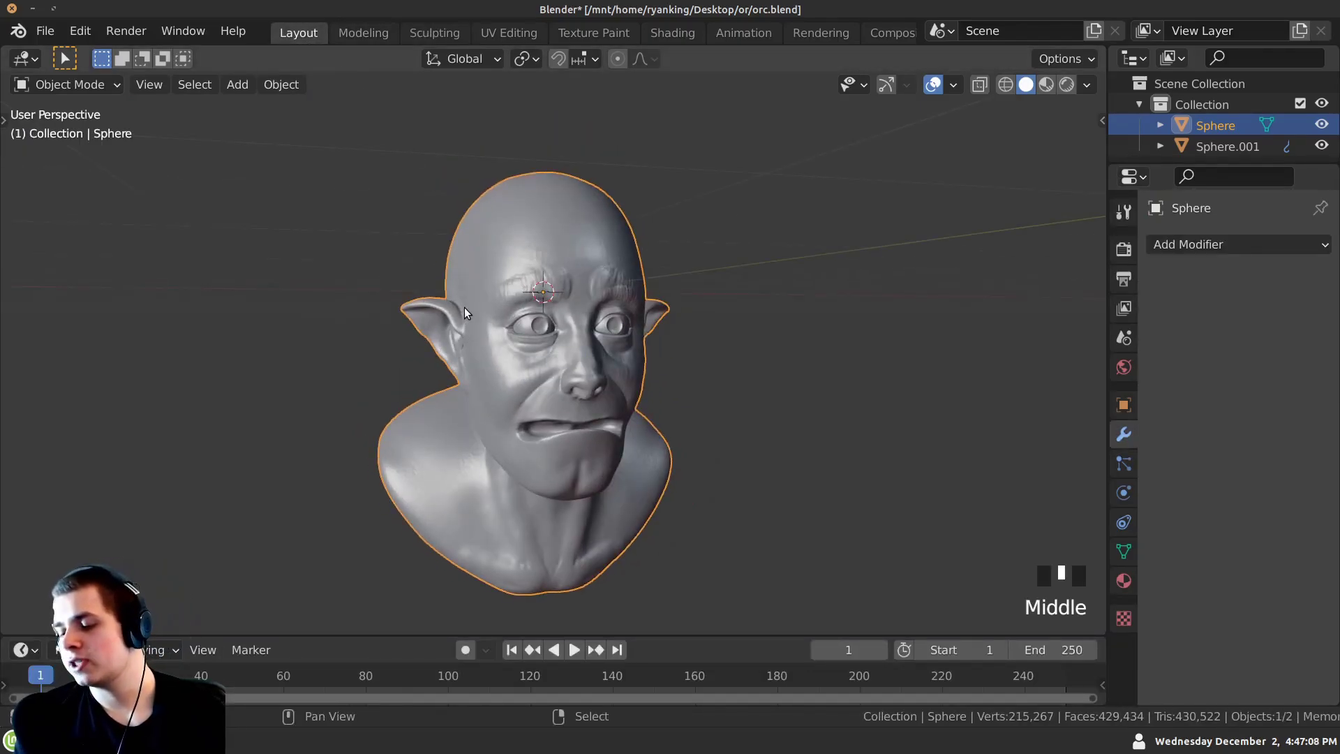
# Reset the 3D cursor to the world origin and add a mesh circle with 8 vertices there.
pyautogui.hotkey('shift', 'c')
pyautogui.moveTo(464, 250); pyautogui.dragTo(504, 295, button='middle')
pyautogui.hotkey('shift', 'a')
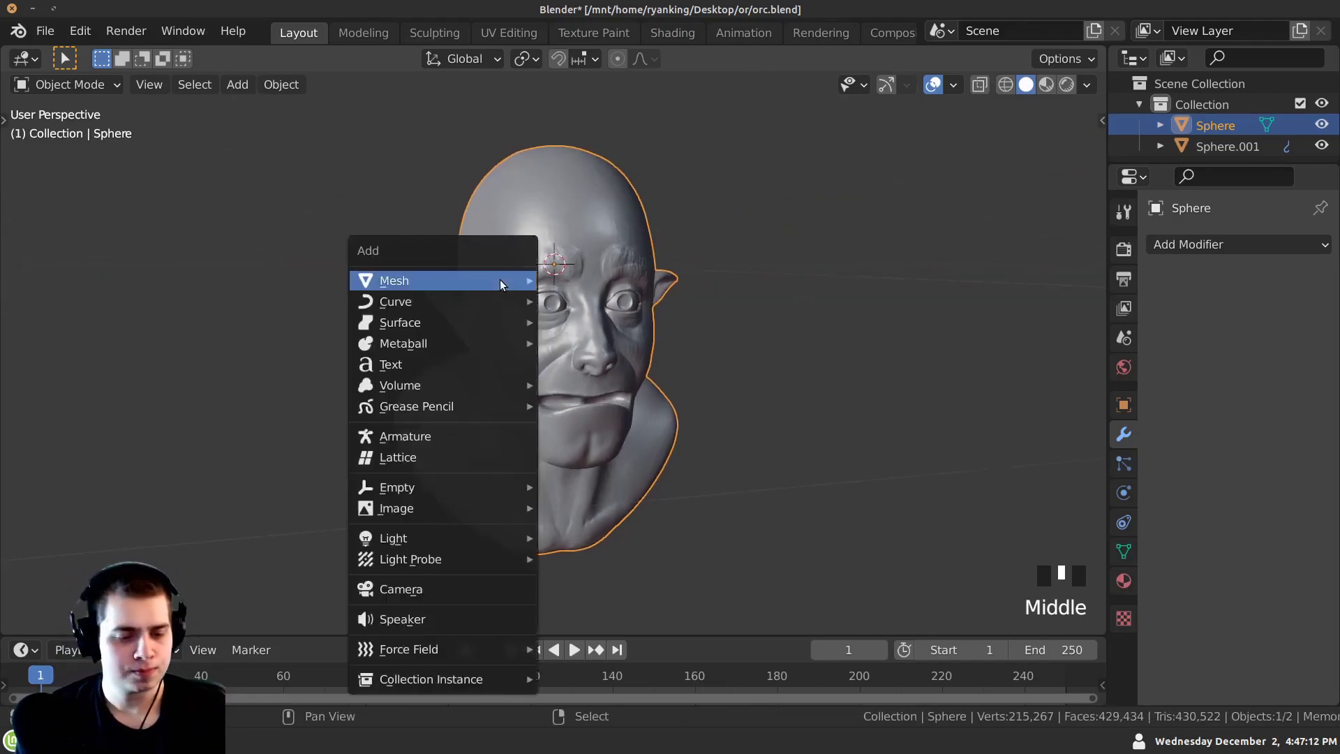
pyautogui.moveTo(500, 280)
pyautogui.click(599, 322)
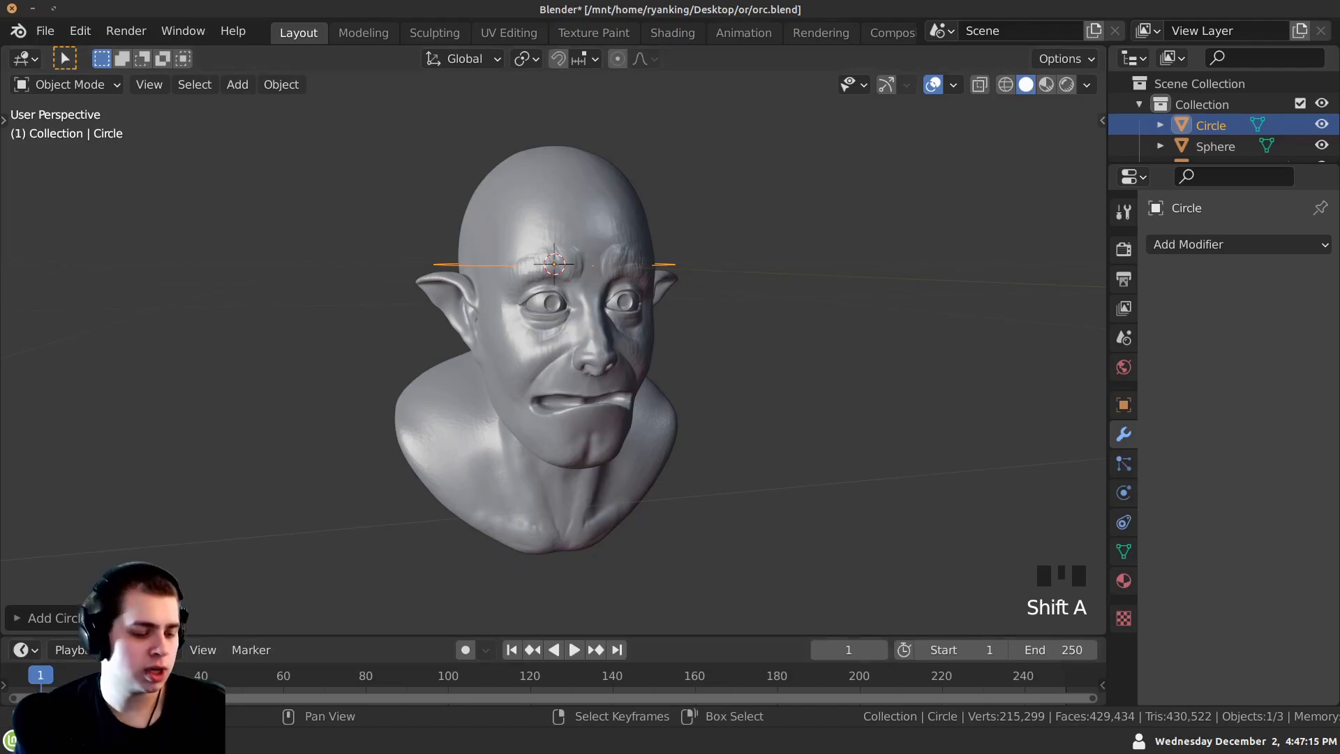
pyautogui.click(65, 621)
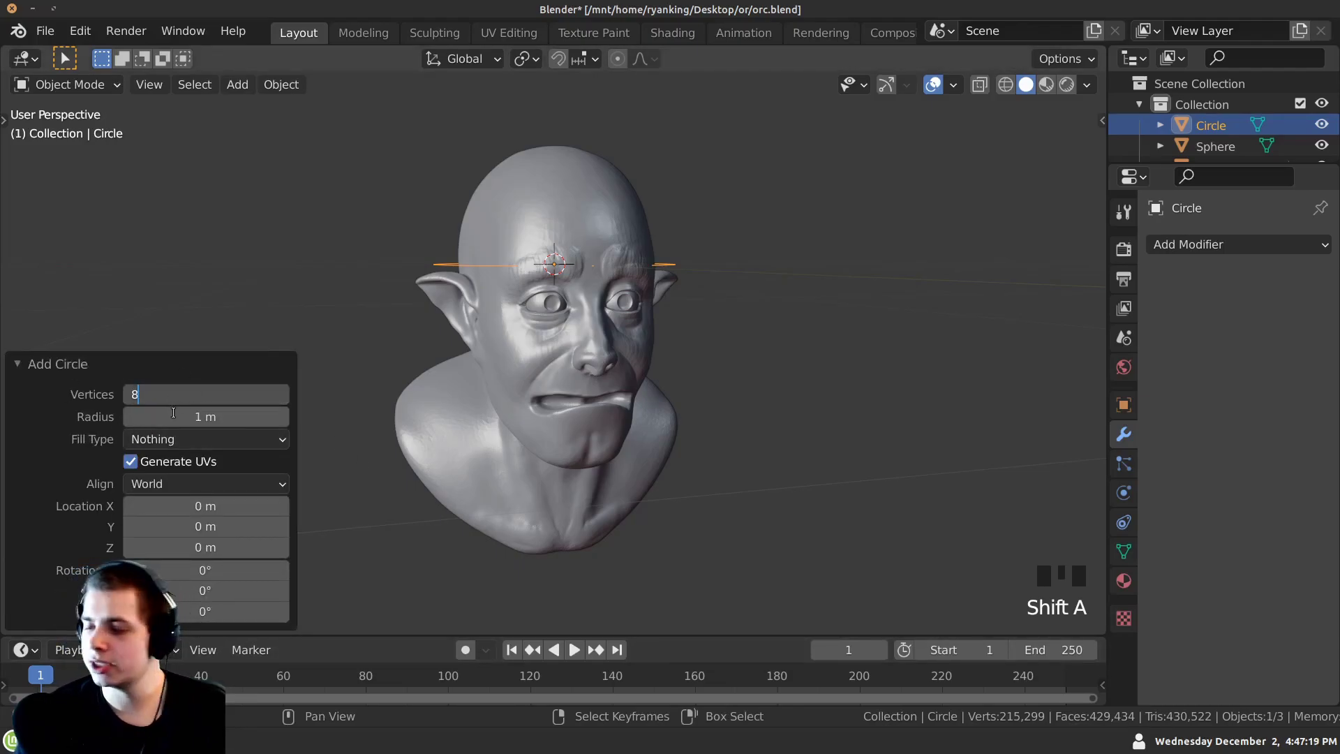
pyautogui.press('Return')
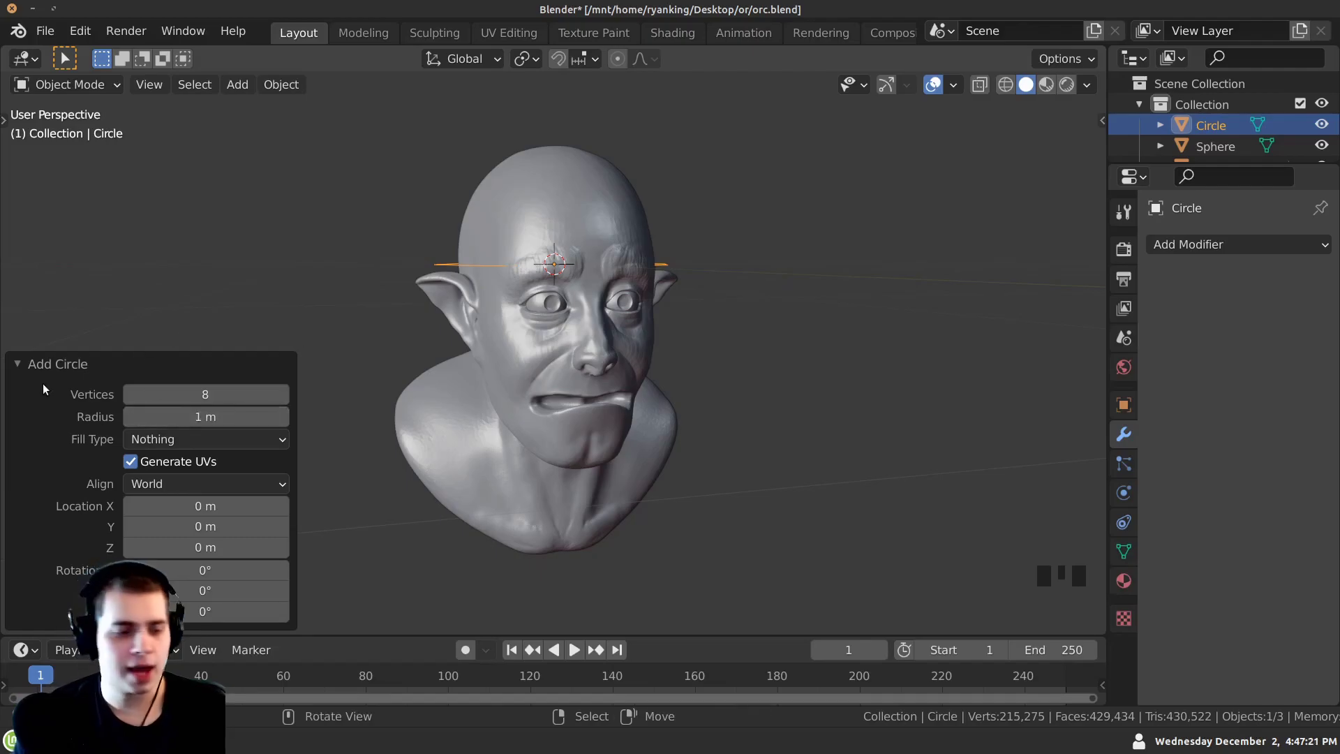
pyautogui.click(30, 369)
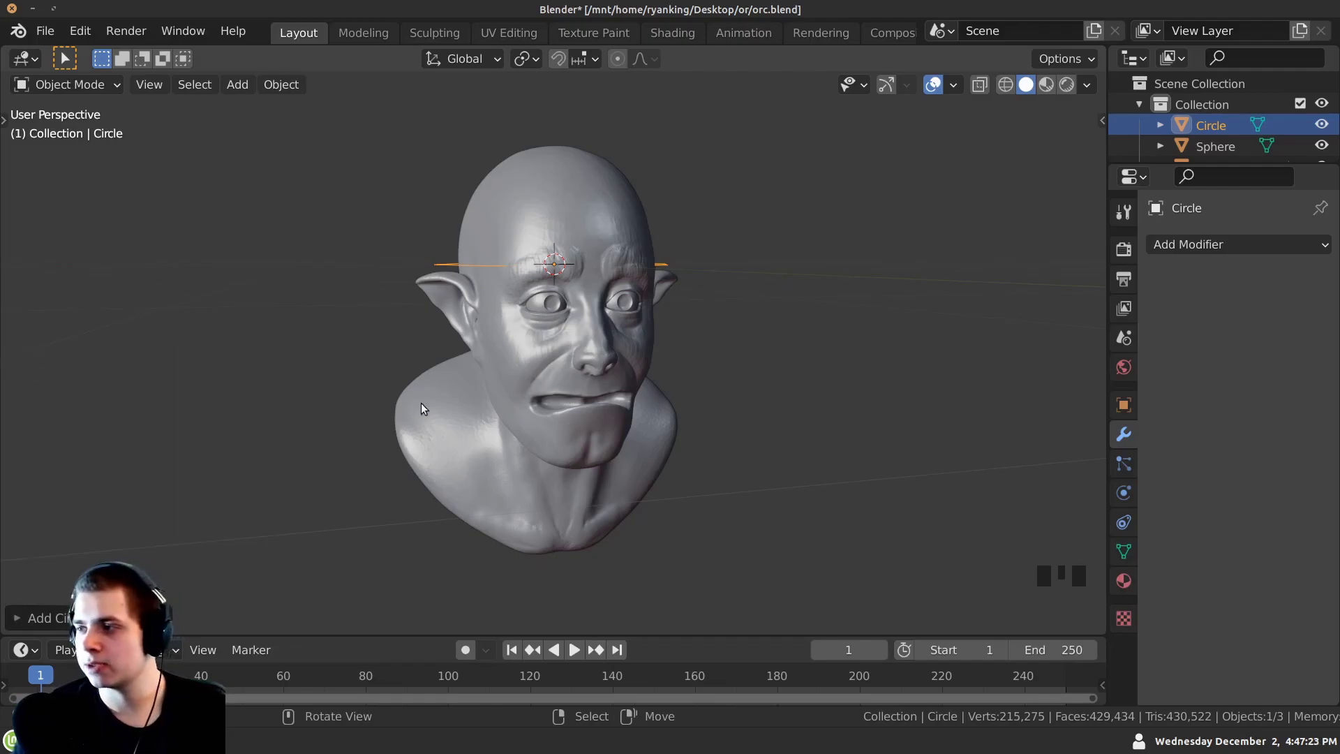
# Move the circle along the Y axis out in front of the face and scale it down to tusk size.
pyautogui.moveTo(332, 320); pyautogui.dragTo(692, 462, button='middle')
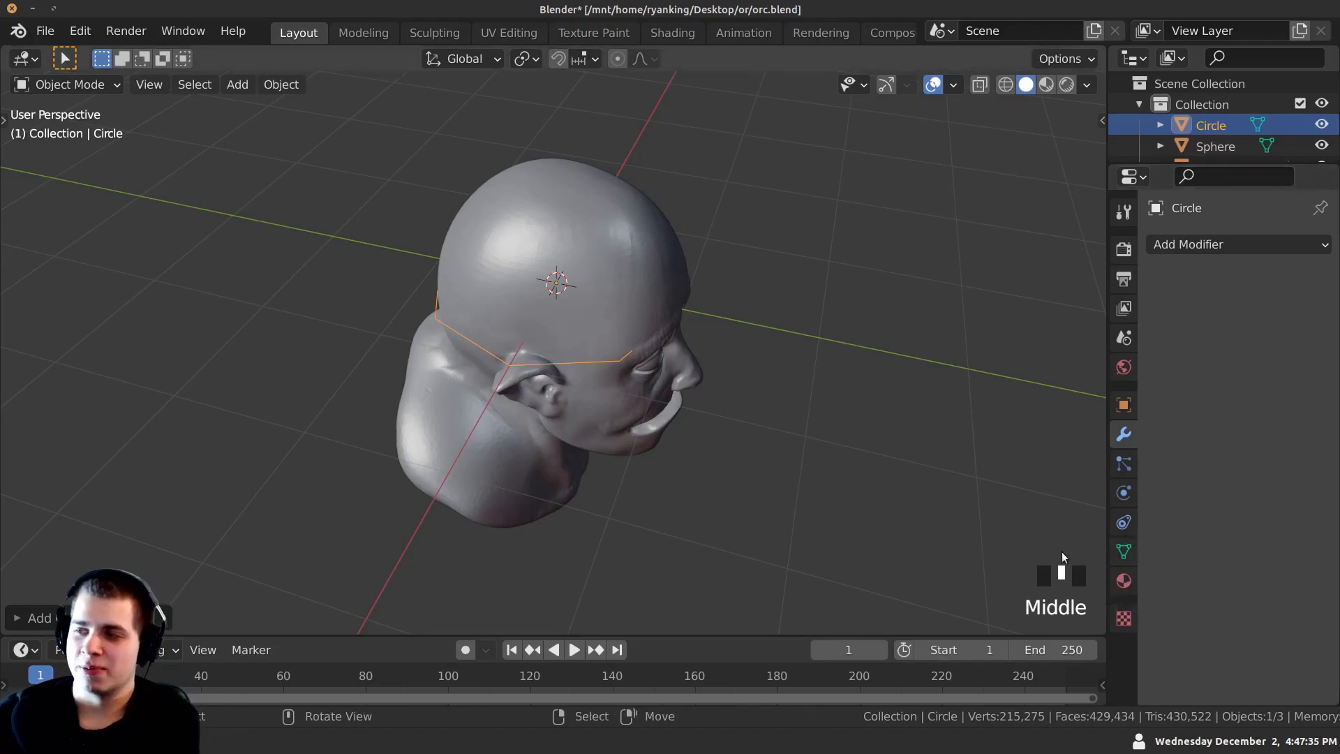
pyautogui.keyDown('shift'); pyautogui.moveTo(532, 523); pyautogui.dragTo(552, 456, button='middle'); pyautogui.keyUp('shift')
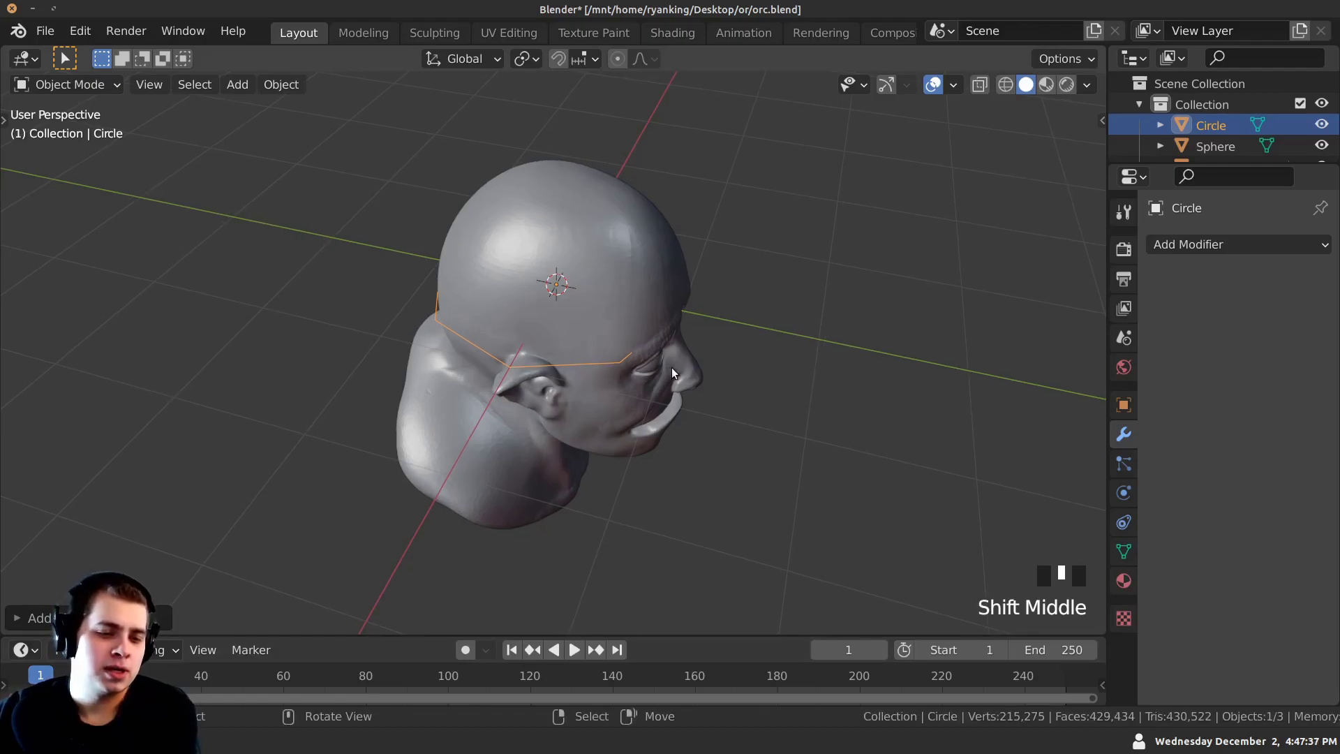
pyautogui.keyDown('shift'); pyautogui.moveTo(672, 374); pyautogui.dragTo(682, 400, button='middle'); pyautogui.keyUp('shift')
pyautogui.press('g')
pyautogui.press('y')
pyautogui.click(914, 455)
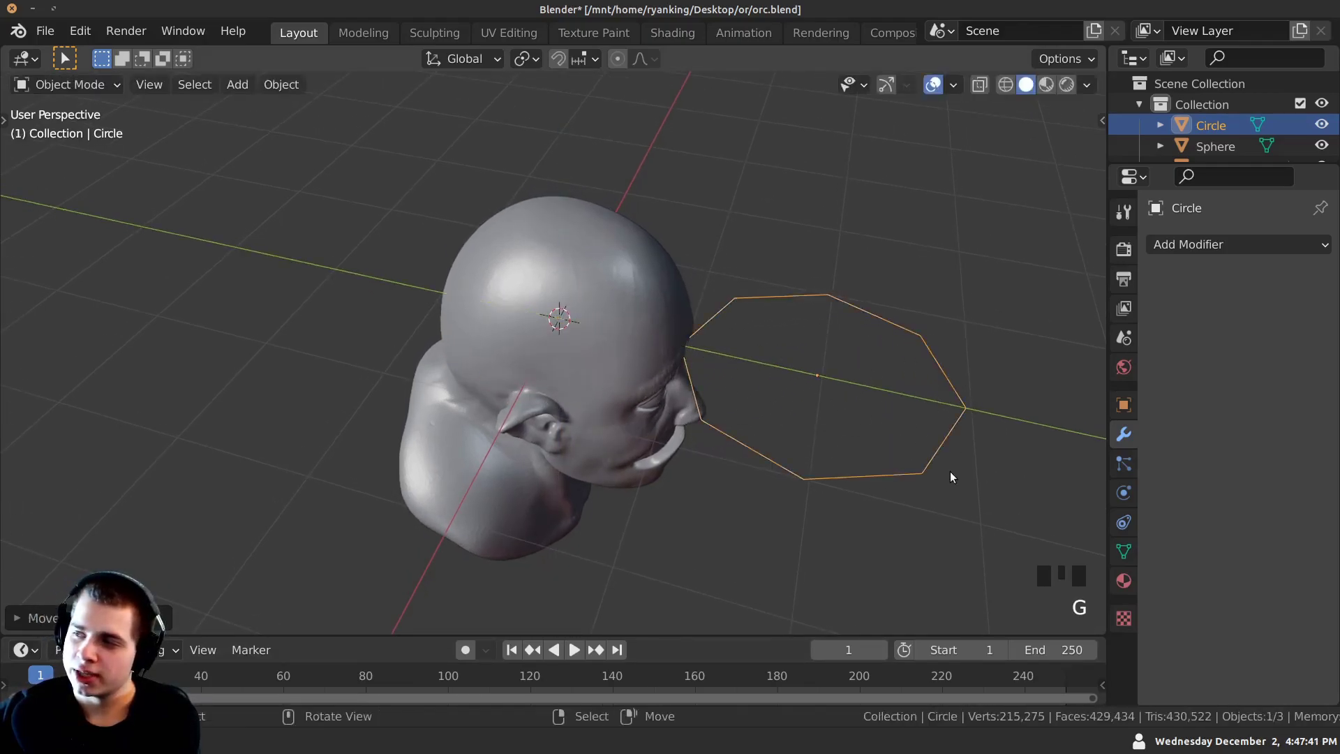
pyautogui.keyDown('shift'); pyautogui.moveTo(950, 471); pyautogui.dragTo(948, 472, button='middle'); pyautogui.keyUp('shift')
pyautogui.press('s')
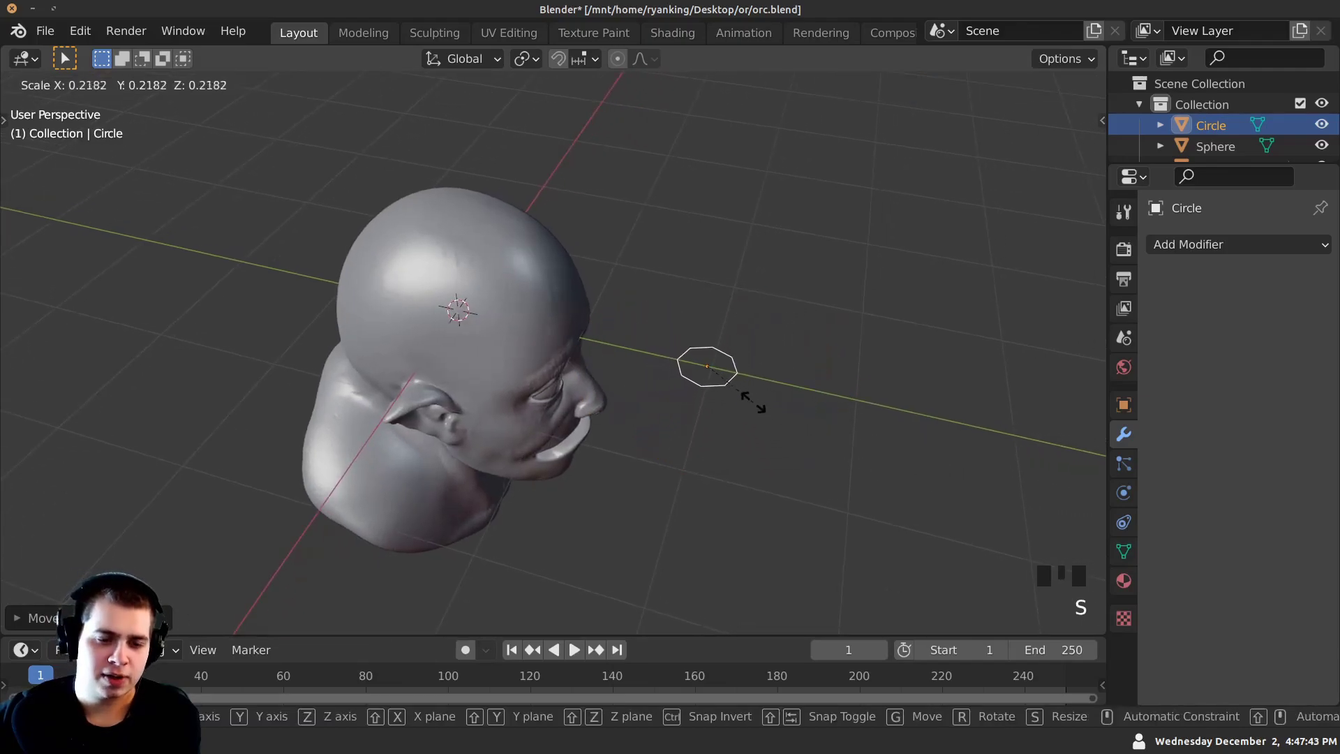
pyautogui.click(737, 395)
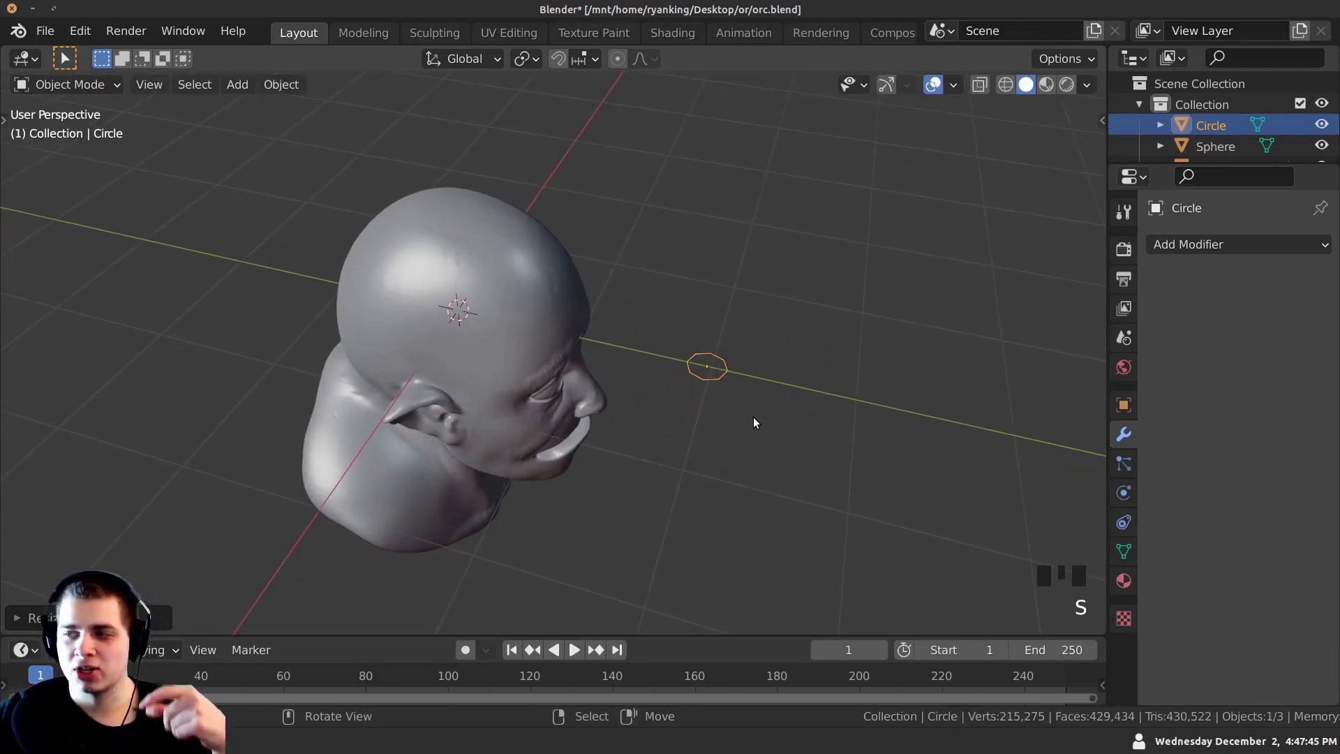
# Move the small circle back along Y toward the face and down along Z to mouth level.
pyautogui.moveTo(759, 428); pyautogui.dragTo(722, 475, button='middle')
pyautogui.press('g')
pyautogui.press('y')
pyautogui.click(633, 458)
pyautogui.moveTo(633, 458); pyautogui.dragTo(682, 308, button='middle')
pyautogui.press('g')
pyautogui.press('z')
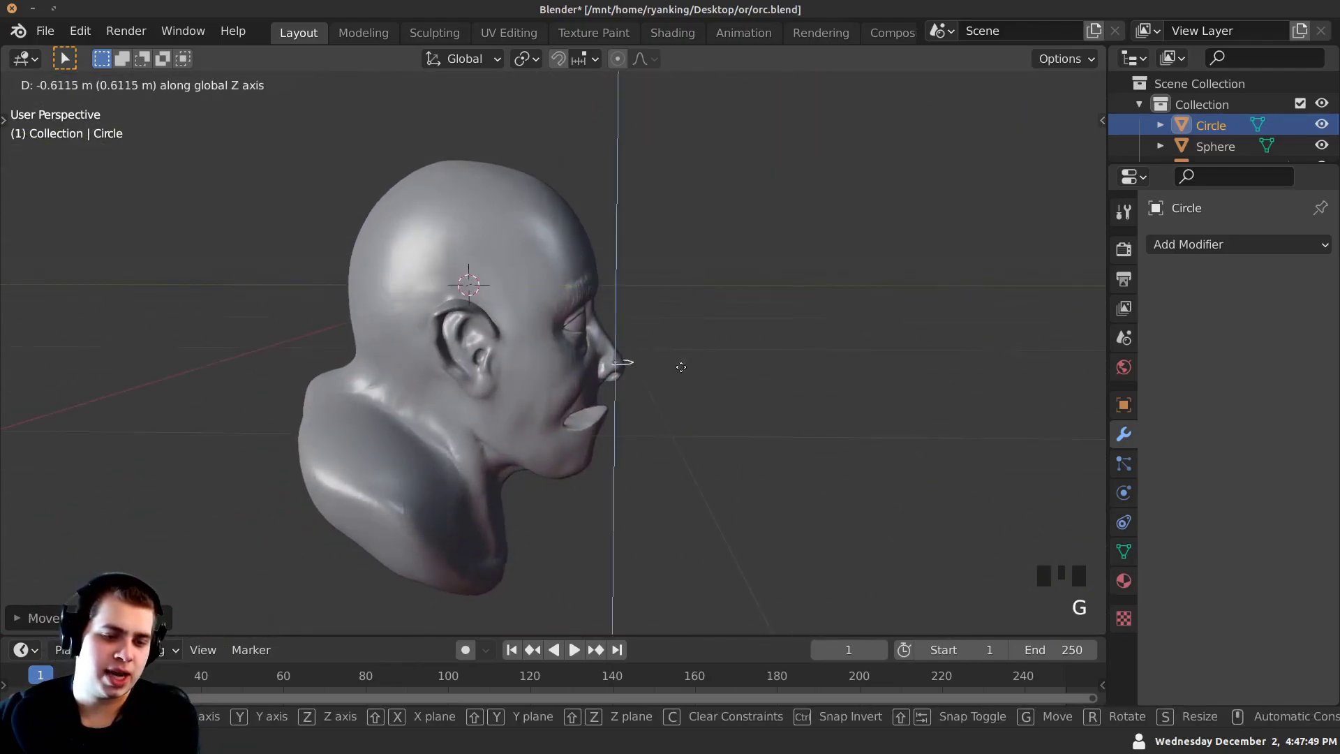
pyautogui.click(685, 400)
# In Edit Mode, move the circle's vertices to one corner of the lower lip and scale them down.
pyautogui.moveTo(686, 400); pyautogui.dragTo(656, 416, button='middle')
pyautogui.press('Tab')
pyautogui.scroll(5, 832, 391)
pyautogui.press('g')
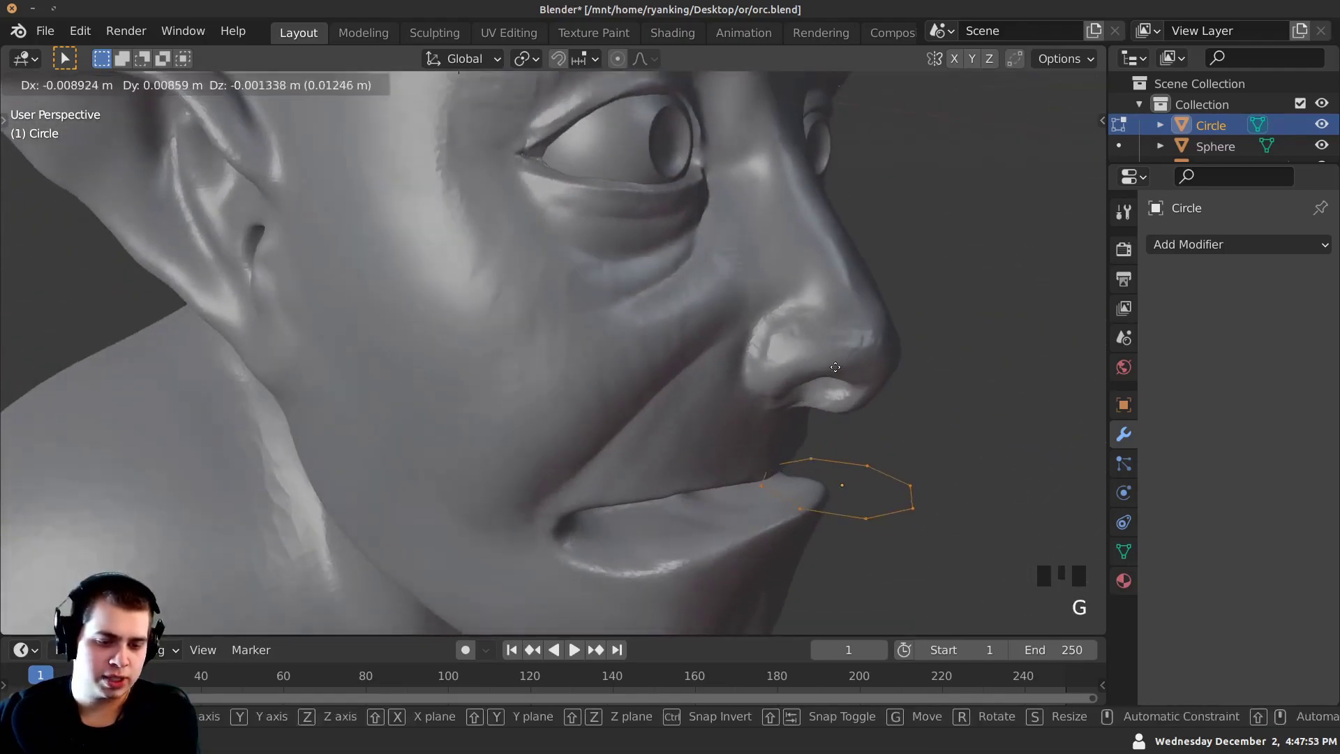
pyautogui.click(686, 404)
pyautogui.moveTo(744, 394); pyautogui.dragTo(689, 384, button='middle')
pyautogui.press('s')
pyautogui.click(595, 409)
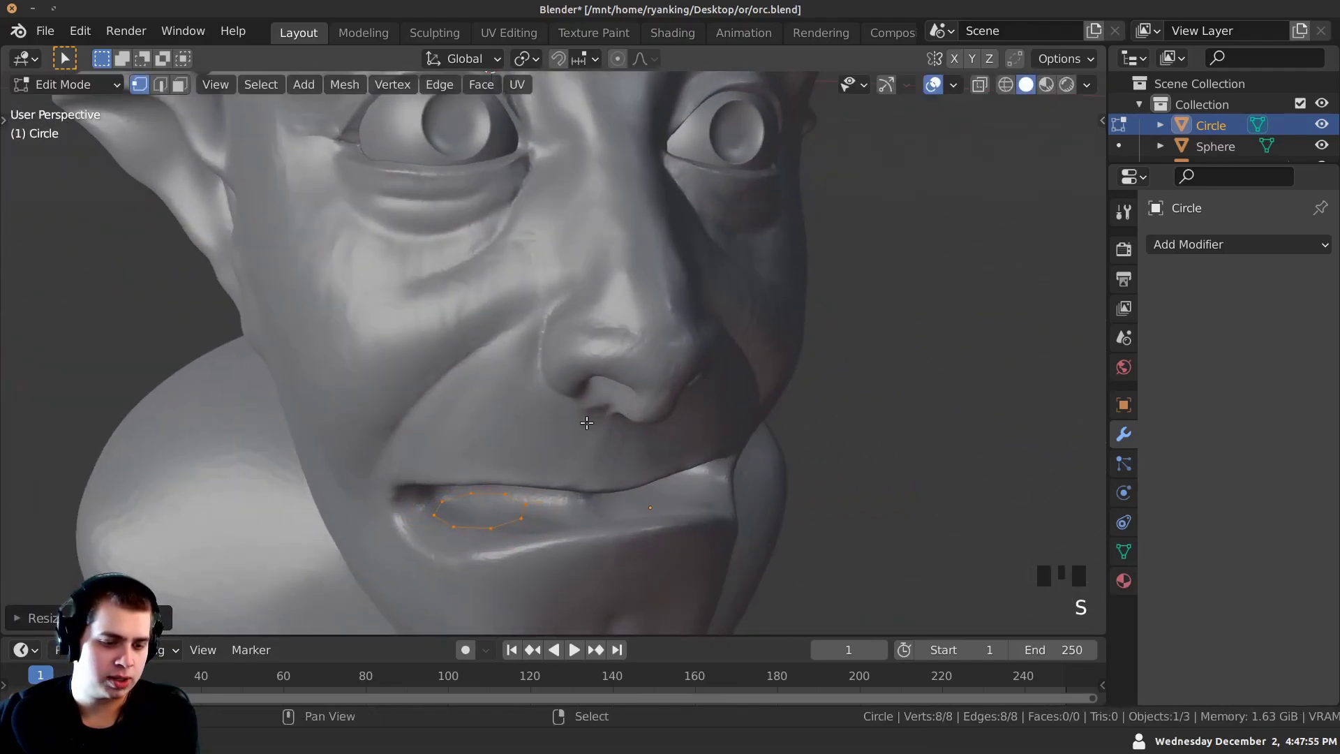
pyautogui.keyDown('shift'); pyautogui.moveTo(593, 410); pyautogui.dragTo(639, 367, button='middle'); pyautogui.keyUp('shift')
pyautogui.press('g')
pyautogui.click(591, 417)
# Extrude the circle upward into the first tusk segment, then shift and rotate its upper ring.
pyautogui.moveTo(587, 427); pyautogui.dragTo(852, 469, button='middle')
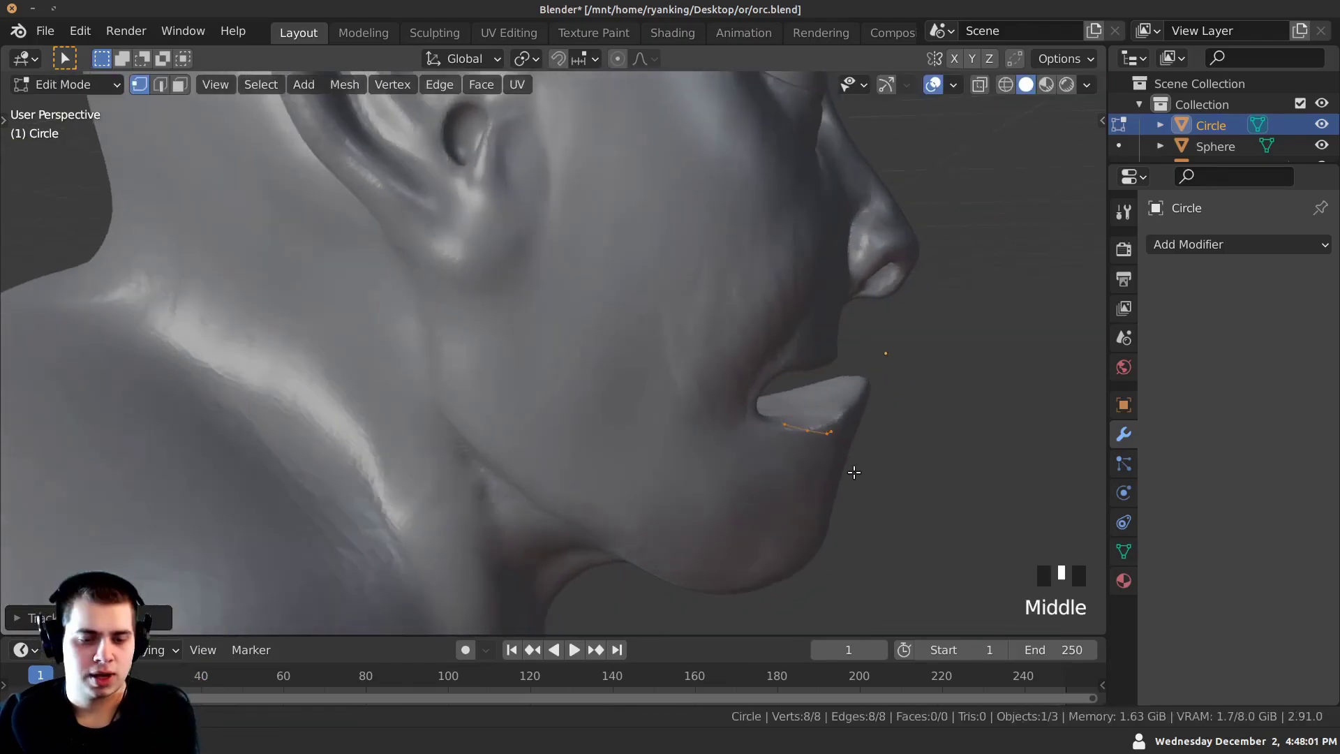
pyautogui.press('e')
pyautogui.click(879, 413)
pyautogui.moveTo(878, 413); pyautogui.dragTo(734, 432, button='middle')
pyautogui.press('g')
pyautogui.press('g')
pyautogui.press('g')
pyautogui.click(882, 434)
pyautogui.press('r')
pyautogui.click(742, 396)
# Select the tusk's upper edge loop, reposition it and adjust its scale.
pyautogui.keyDown('alt'); pyautogui.rightClick(527, 378); pyautogui.keyUp('alt')
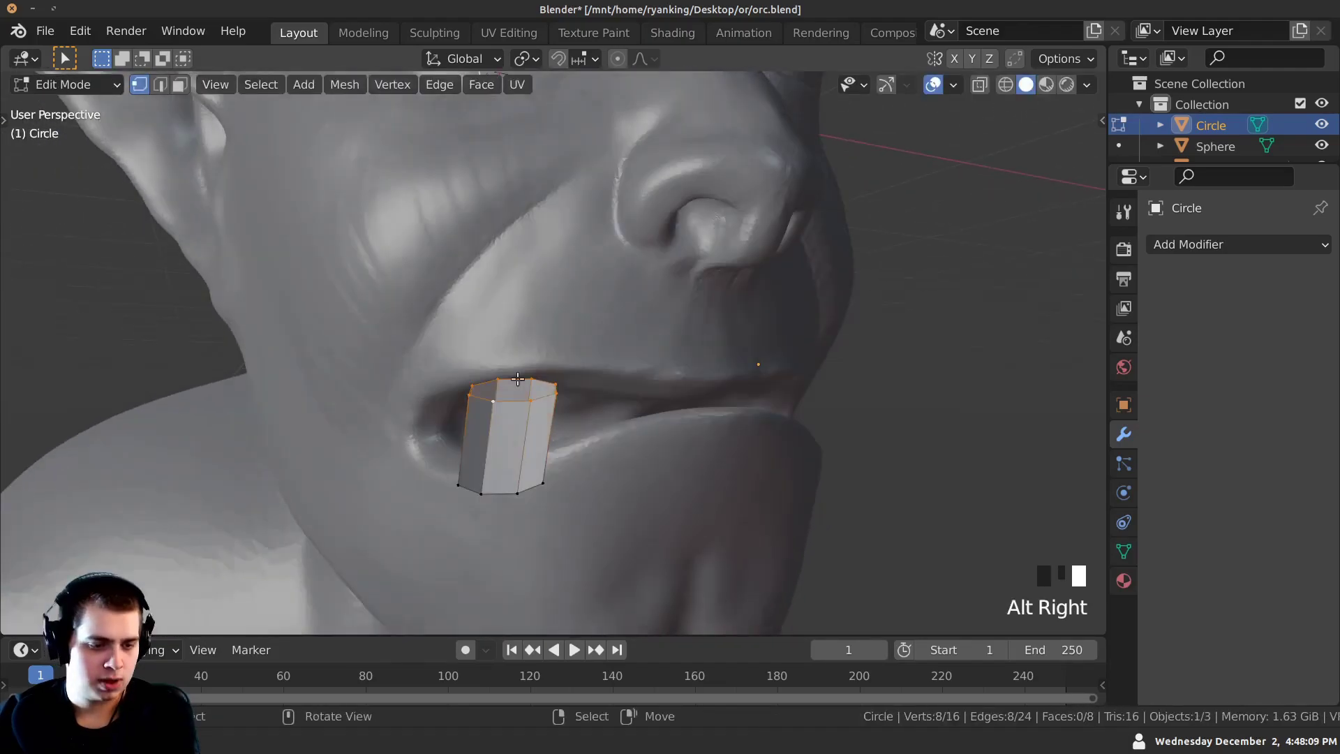
pyautogui.moveTo(626, 386); pyautogui.dragTo(814, 372, button='middle')
pyautogui.press('g')
pyautogui.click(615, 373)
pyautogui.press('s')
pyautogui.rightClick(813, 375)
pyautogui.press('s')
pyautogui.click(998, 395)
pyautogui.moveTo(943, 396); pyautogui.dragTo(982, 402, button='middle')
# Extrude a second tusk segment upward, rotating, narrowing and repositioning its end ring.
pyautogui.press('e')
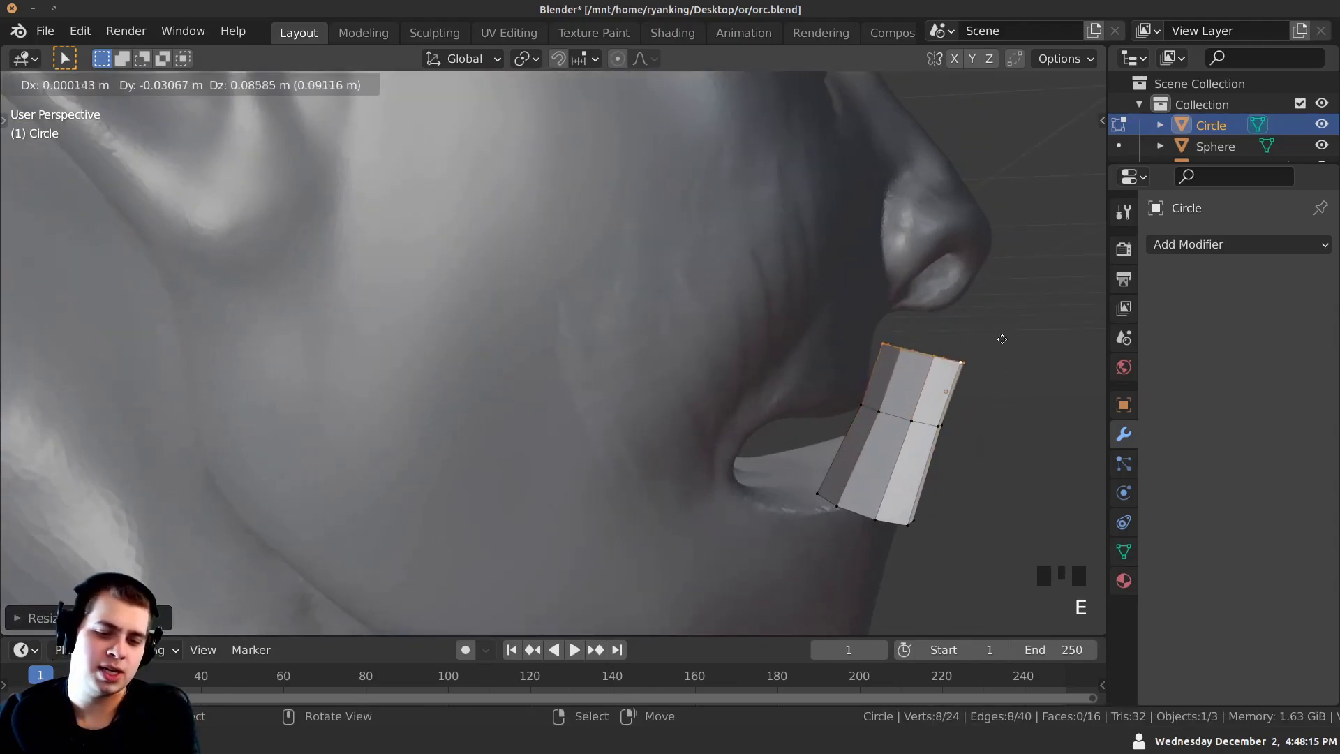
pyautogui.press('r')
pyautogui.click(1005, 292)
pyautogui.press('s')
pyautogui.click(1012, 296)
pyautogui.press('g')
pyautogui.click(984, 287)
# Extrude a short final segment and shrink its end ring into the capped tip of the tusk.
pyautogui.moveTo(984, 286); pyautogui.dragTo(907, 318, button='middle')
pyautogui.scroll(2, 857, 340)
pyautogui.press('e')
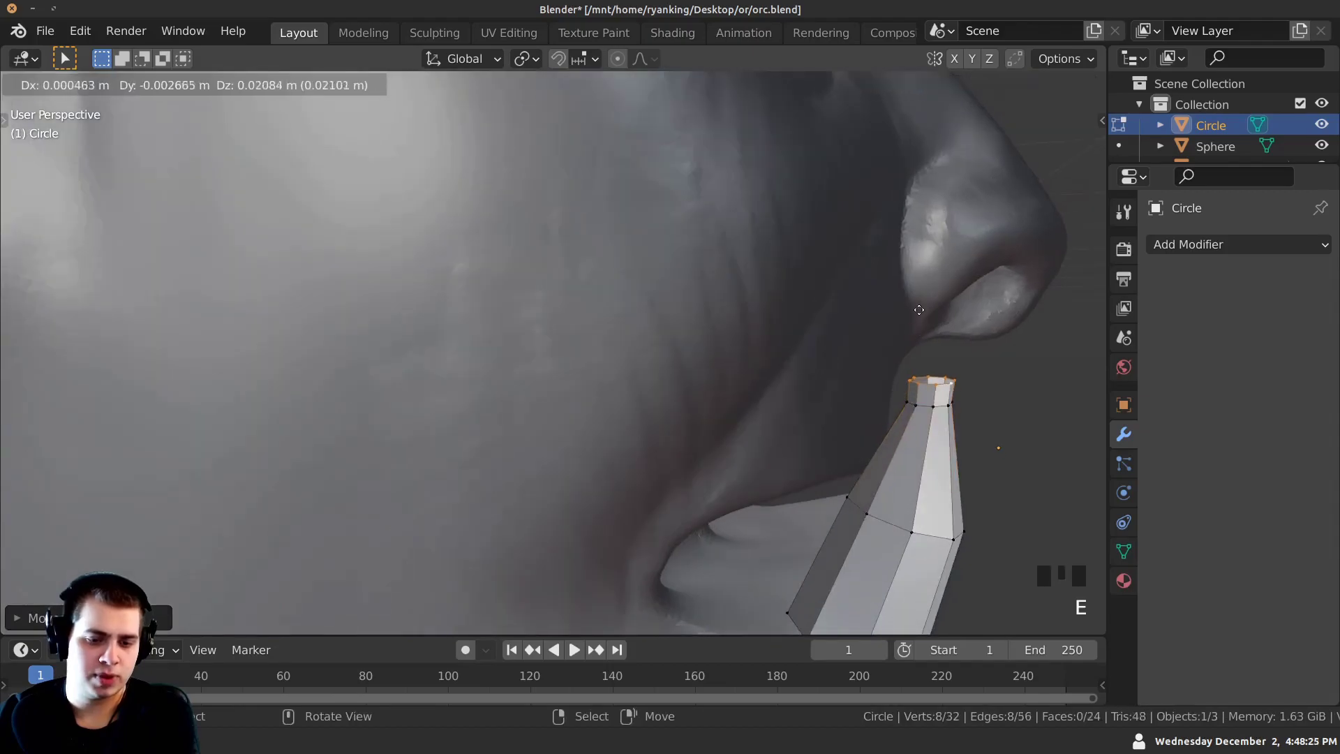
pyautogui.press('s')
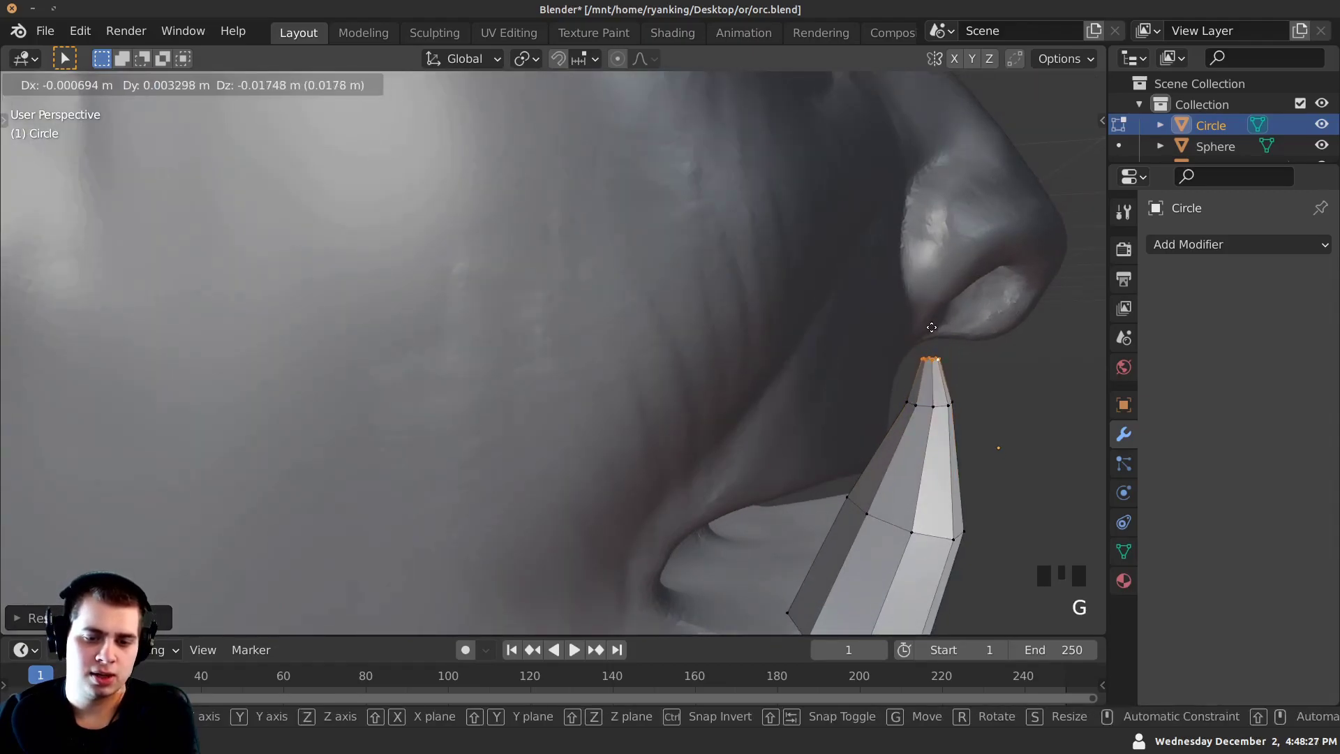
pyautogui.click(934, 332)
# Recalculate the normals of the whole tusk mesh to face outside and return to Object Mode.
pyautogui.press('Tab')
pyautogui.moveTo(930, 329); pyautogui.dragTo(726, 327, button='middle')
pyautogui.scroll(-4, 727, 333)
pyautogui.scroll(2, 780, 324)
pyautogui.keyDown('shift'); pyautogui.moveTo(684, 332); pyautogui.dragTo(485, 325, button='middle'); pyautogui.keyUp('shift')
pyautogui.scroll(3, 675, 296)
pyautogui.press('Tab')
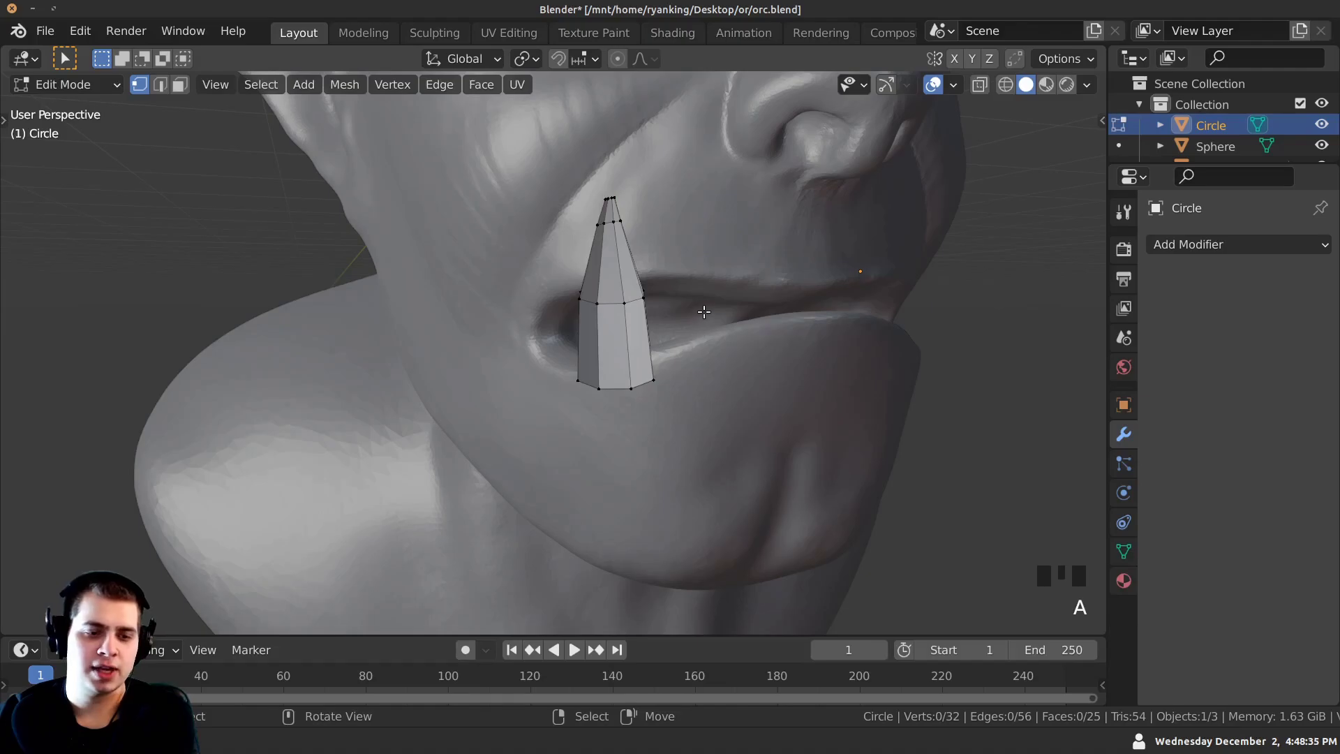
pyautogui.hotkey('shift', 'n')
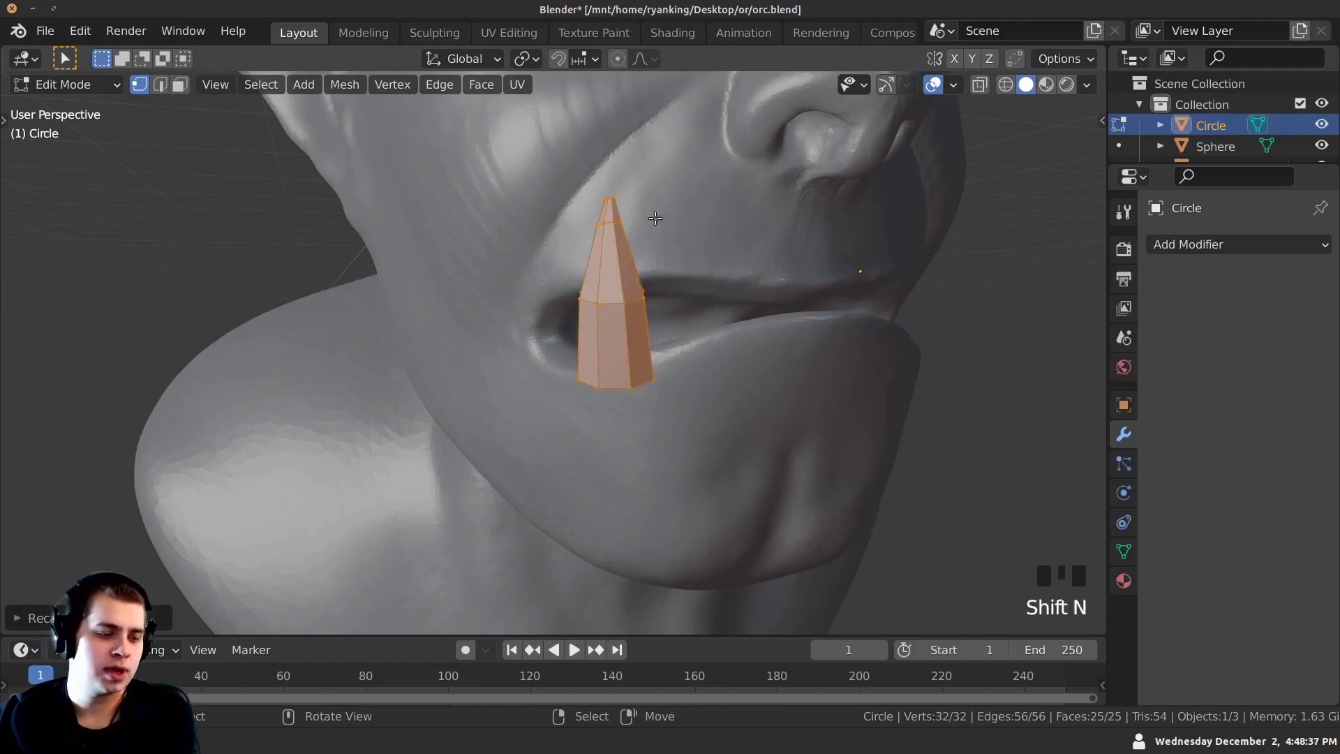
pyautogui.moveTo(763, 314); pyautogui.dragTo(802, 321, button='middle')
pyautogui.press('Tab')
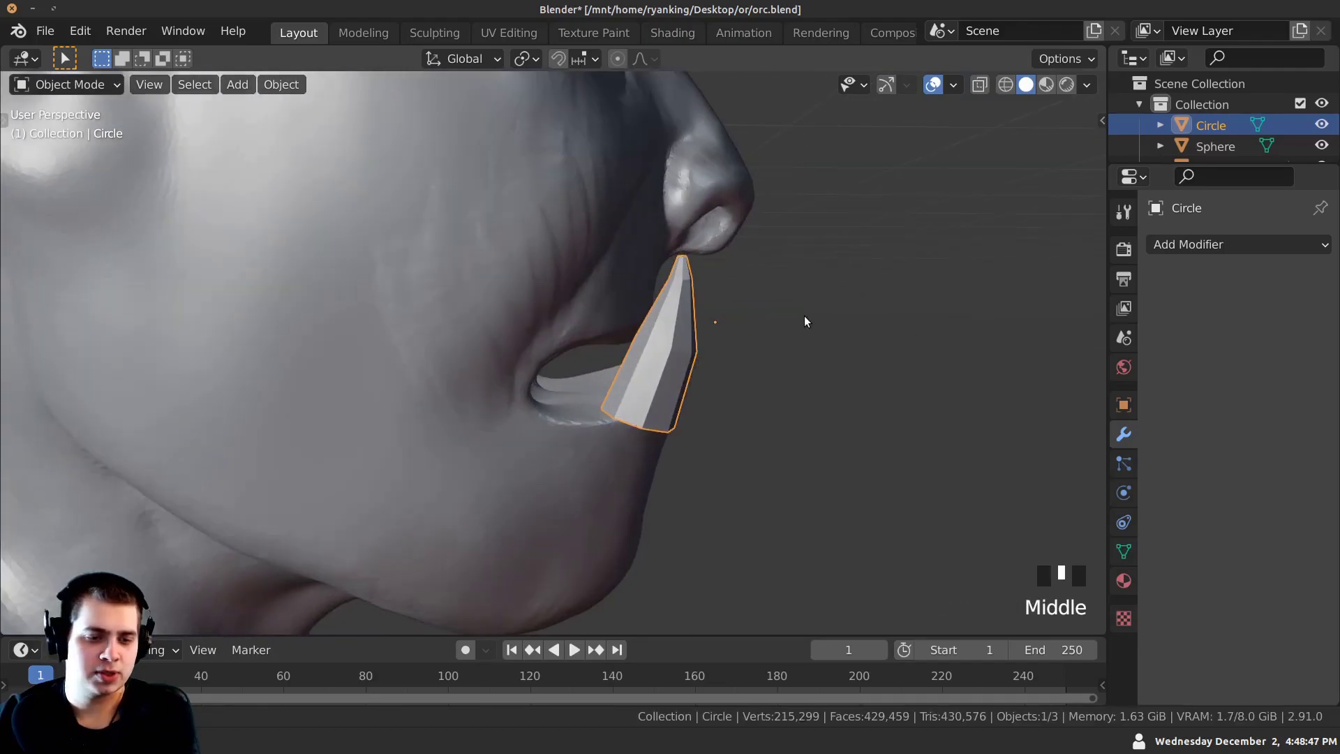
# Add a Subdivision Surface modifier to the tusk and shade it smooth.
pyautogui.click(1180, 245)
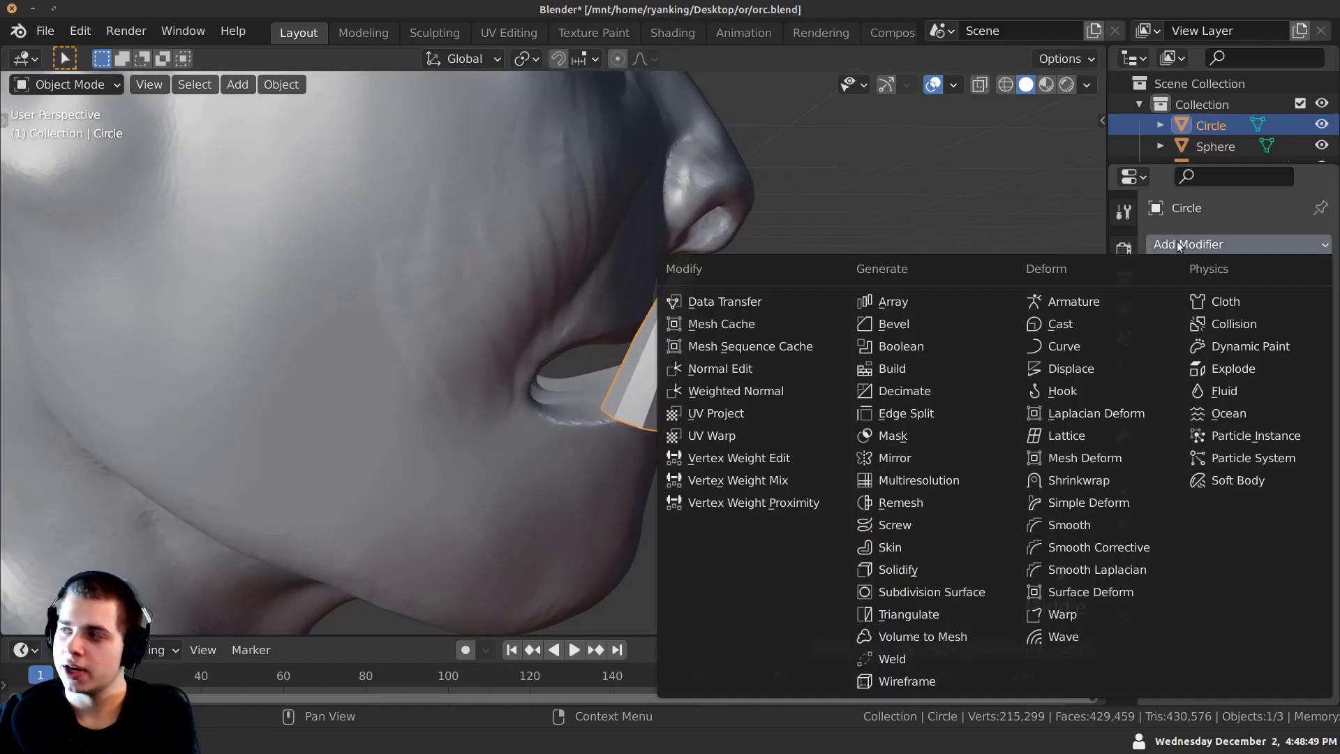
pyautogui.click(925, 591)
pyautogui.moveTo(774, 409); pyautogui.dragTo(701, 406, button='middle')
pyautogui.rightClick(723, 340)
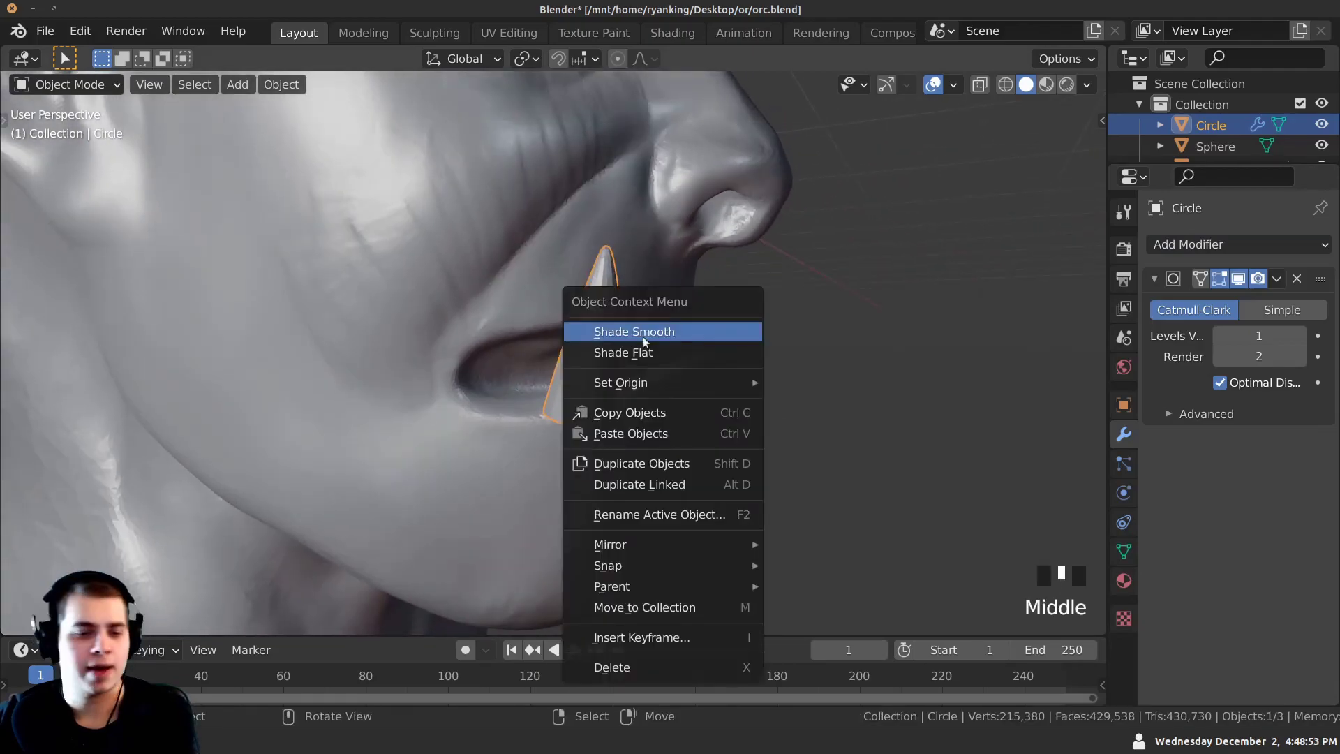
pyautogui.click(652, 333)
pyautogui.moveTo(652, 334); pyautogui.dragTo(650, 261, button='middle')
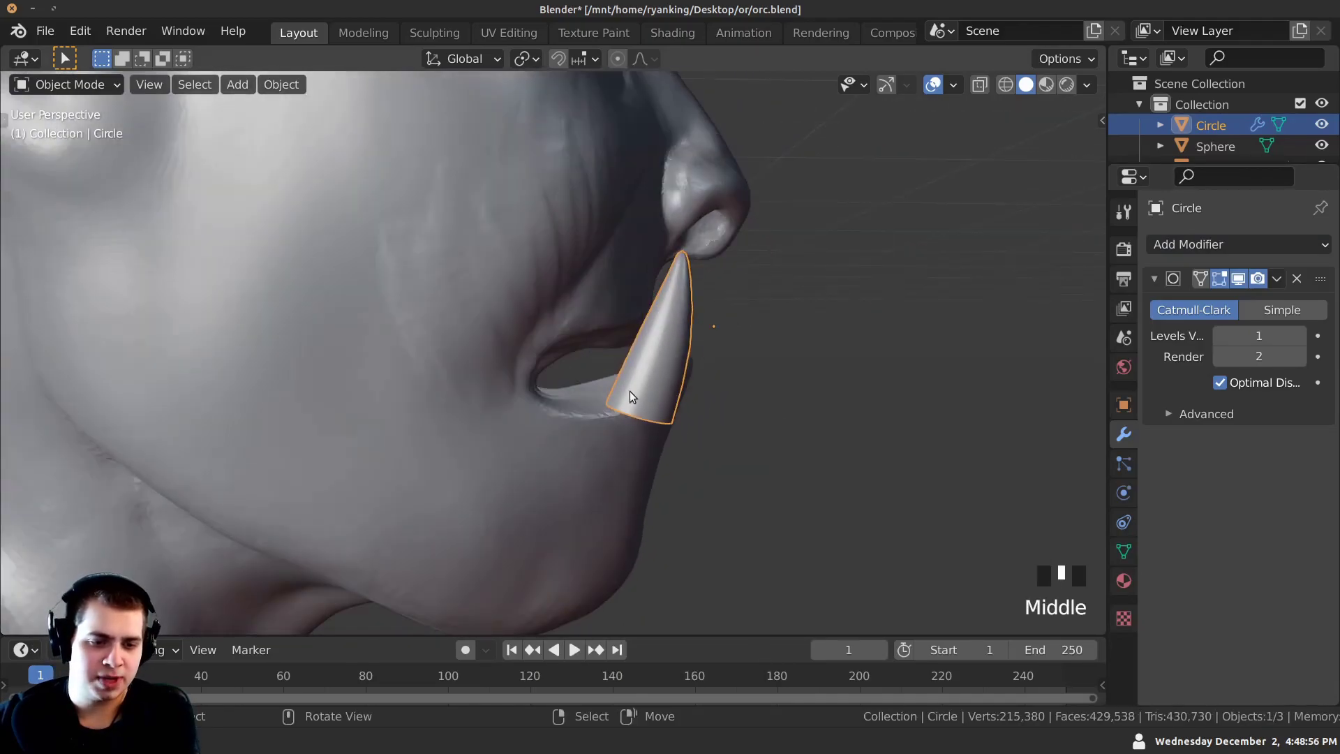
# Rotate the tusk's base edge loop and move it back toward the mouth to curve the tusk.
pyautogui.press('Tab')
pyautogui.scroll(1, 696, 410)
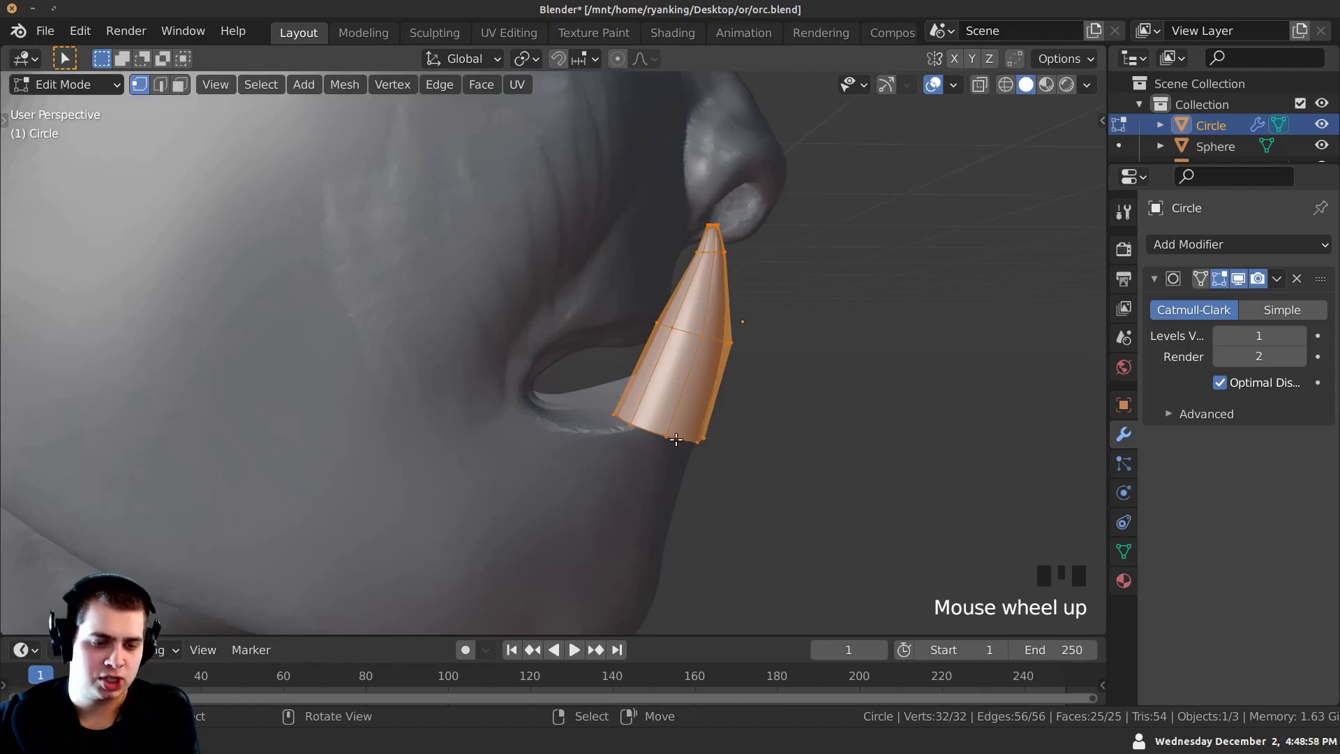
pyautogui.moveTo(689, 438); pyautogui.dragTo(754, 412, button='middle')
pyautogui.press('r')
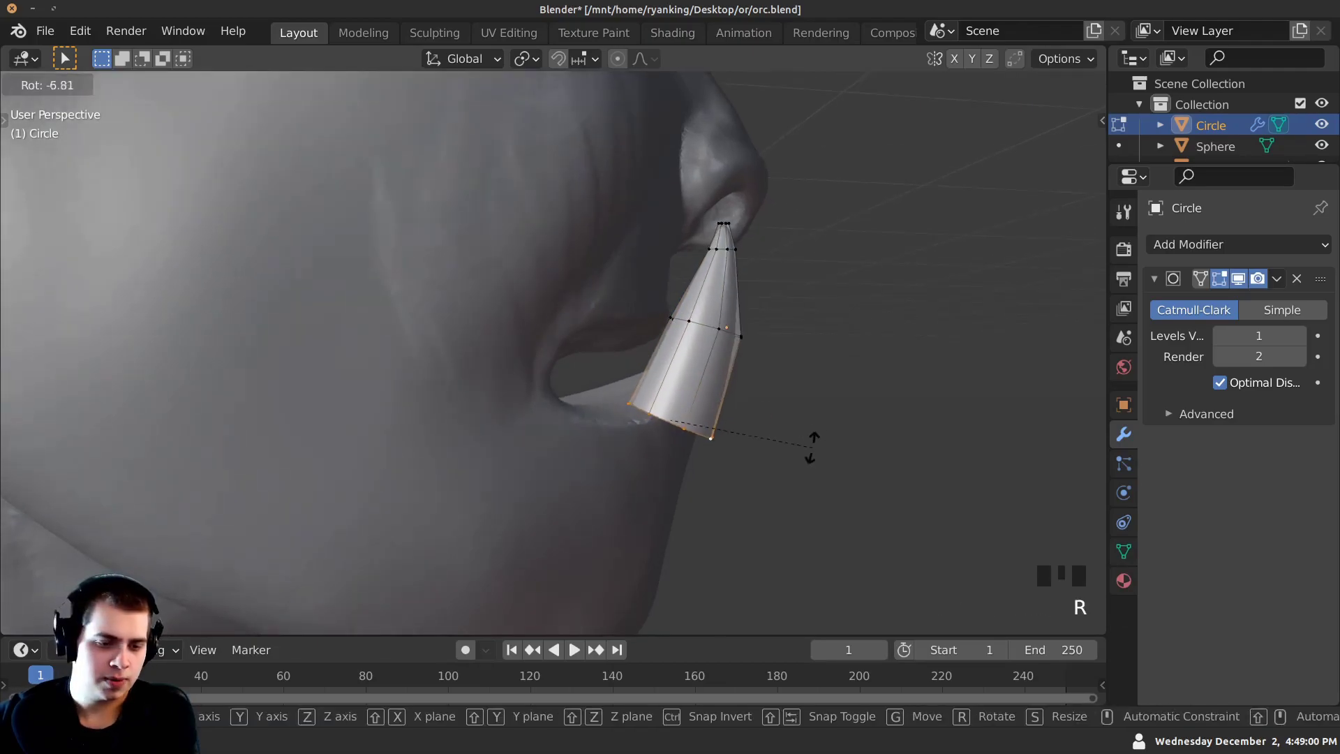
pyautogui.click(748, 488)
pyautogui.press('g')
pyautogui.click(708, 492)
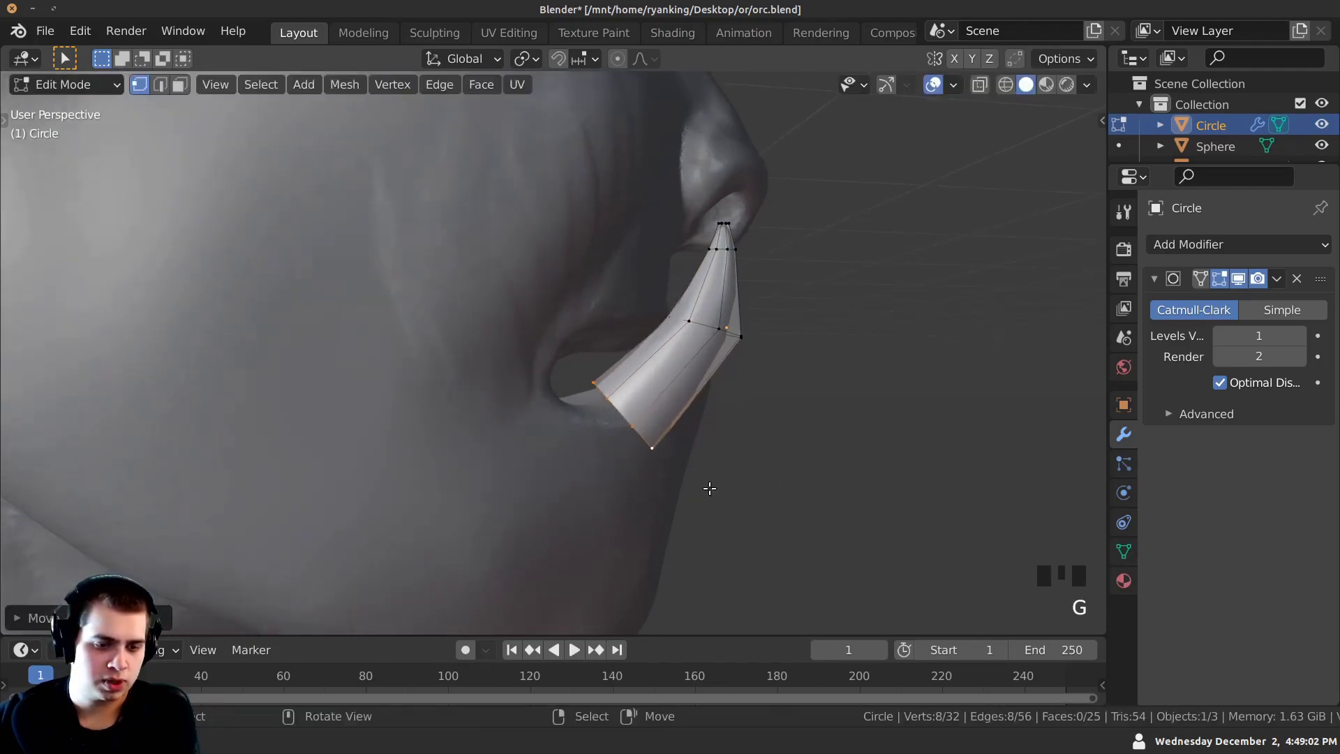
# Move the tusk's middle edge loop slightly forward and down to even out its curve.
pyautogui.press('g')
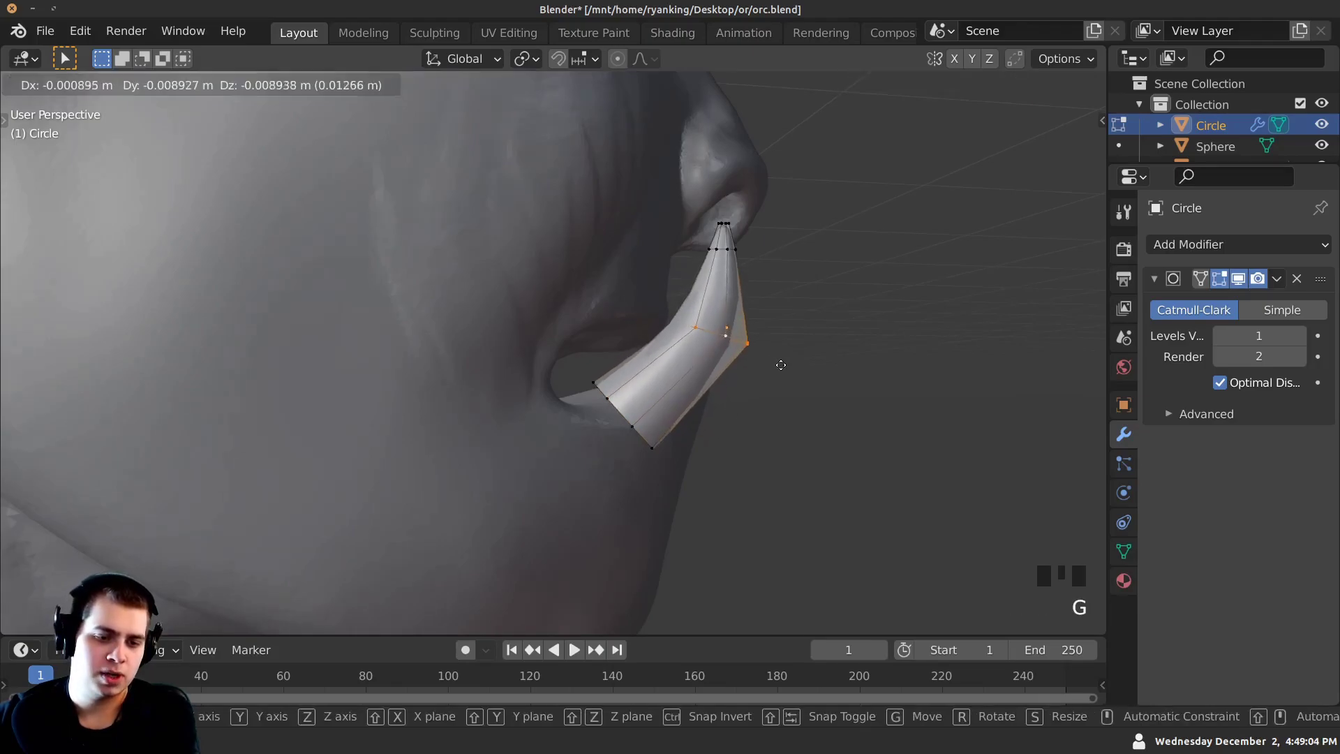
pyautogui.click(787, 371)
pyautogui.press('Tab')
pyautogui.scroll(-1, 801, 375)
# Select the entire tusk mesh, freely rotate it and move it closer to the mouth corner.
pyautogui.press('Tab')
pyautogui.press('a')
pyautogui.moveTo(803, 374); pyautogui.dragTo(850, 380, button='middle')
pyautogui.press('r')
pyautogui.press('r')
pyautogui.click(841, 323)
pyautogui.press('g')
pyautogui.click(795, 338)
# Shift the whole tusk until its base sits inside the lower lip.
pyautogui.moveTo(796, 338)
pyautogui.mouseDown(button='middle')
pyautogui.moveTo(541, 384)
pyautogui.moveTo(792, 362)
pyautogui.mouseUp(button='middle')
pyautogui.press('g')
pyautogui.click(591, 393)
pyautogui.press('g')
pyautogui.click(791, 356)
pyautogui.press('Tab')
pyautogui.press('Tab')
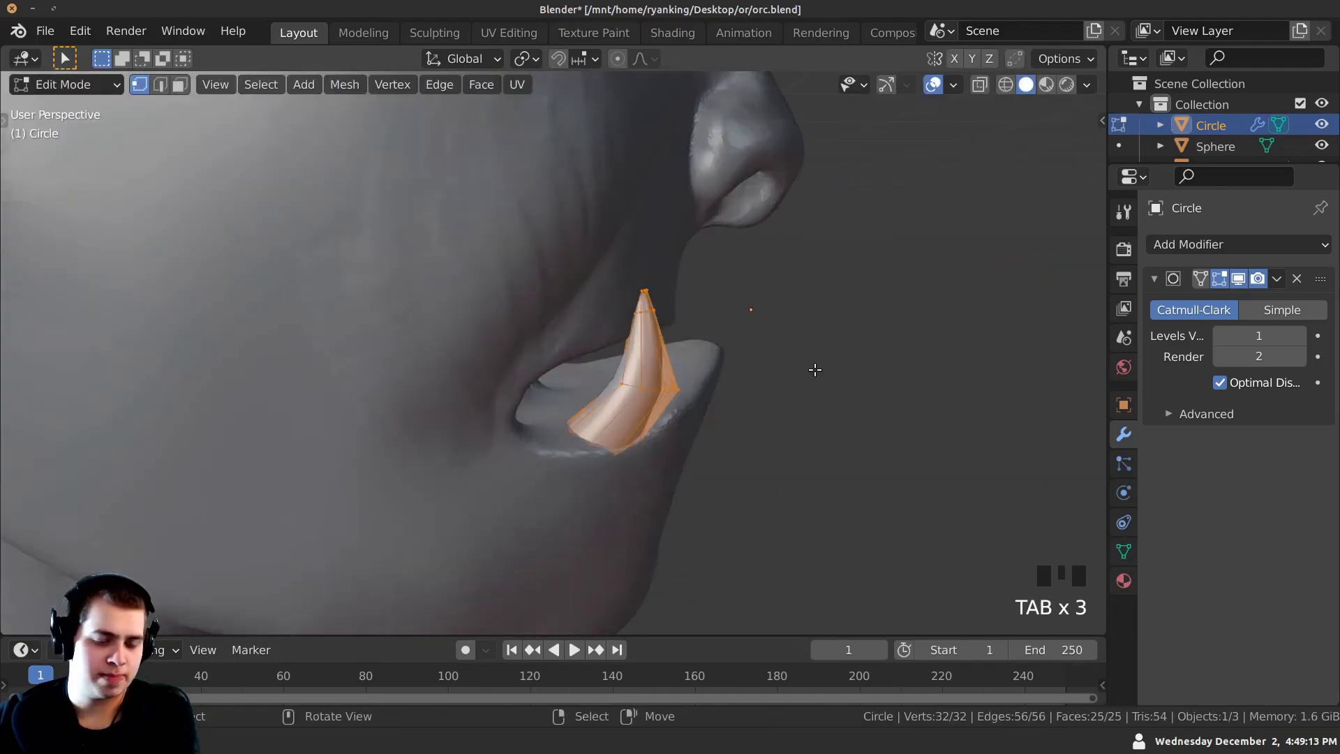
# Rotate the tusk, enlarge it slightly and reposition it in the mouth.
pyautogui.press('r')
pyautogui.click(831, 411)
pyautogui.press('s')
pyautogui.click(851, 418)
pyautogui.press('g')
pyautogui.click(838, 417)
pyautogui.press('Tab')
pyautogui.moveTo(838, 416); pyautogui.dragTo(647, 404, button='middle')
# Move the two upper rings of the tusk to reshape its tip and return to Object Mode.
pyautogui.moveTo(606, 255); pyautogui.dragTo(527, 380, button='middle')
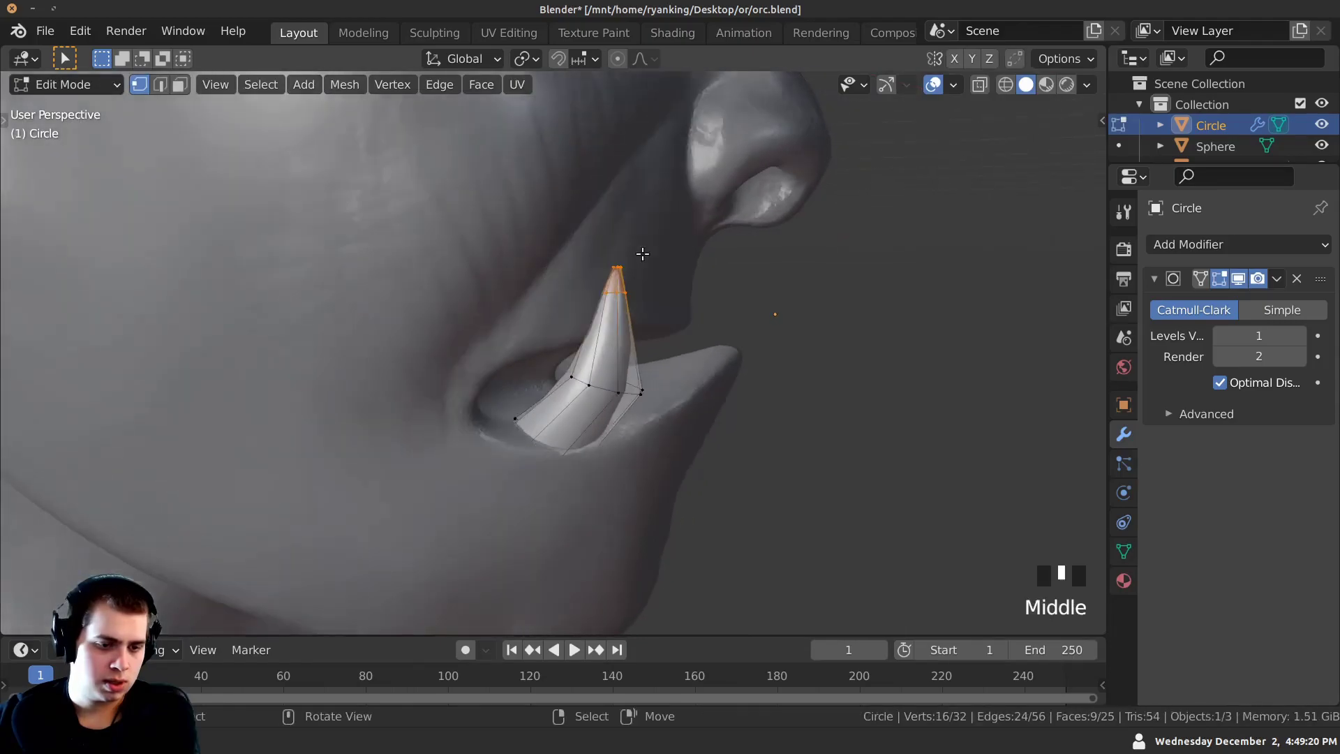
pyautogui.press('g')
pyautogui.click(733, 297)
pyautogui.press('Tab')
pyautogui.rightClick(539, 384)
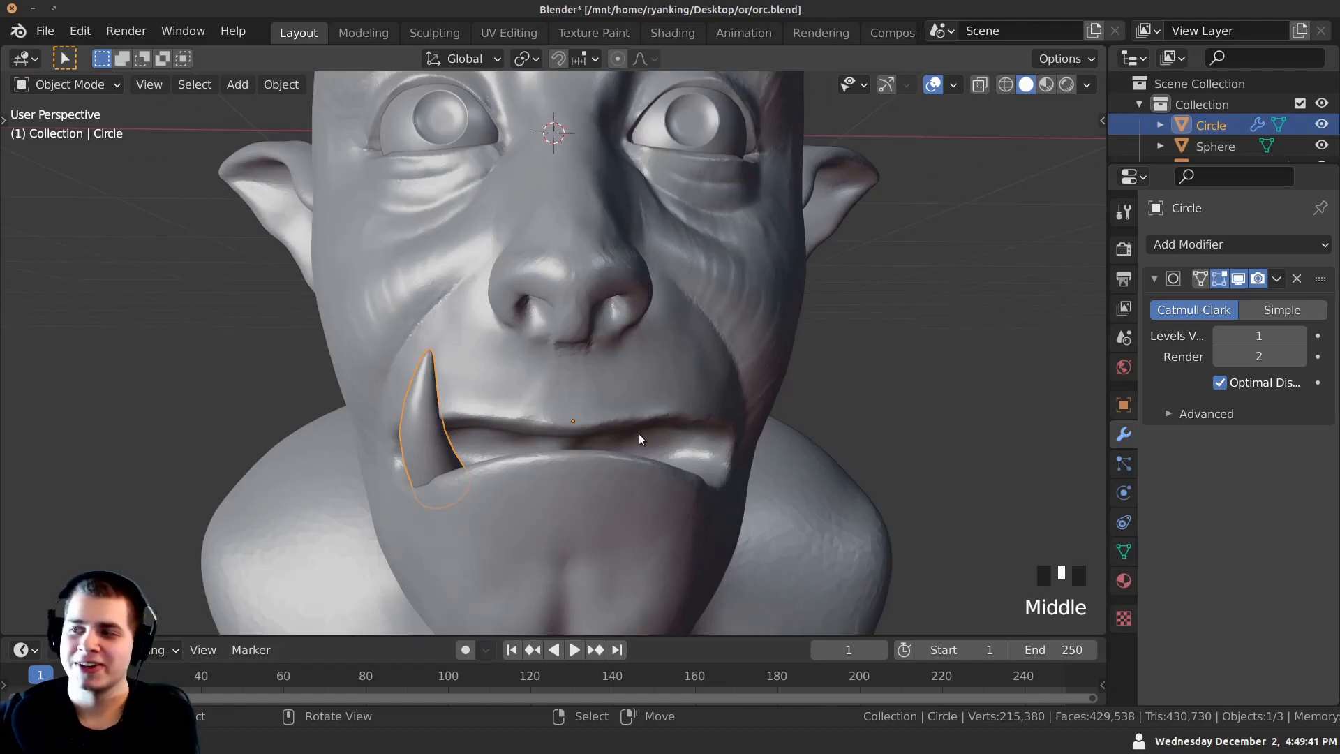
# Add a Mirror modifier on the X axis to duplicate the tusk on the other side of the mouth.
pyautogui.moveTo(608, 431); pyautogui.dragTo(457, 430, button='middle')
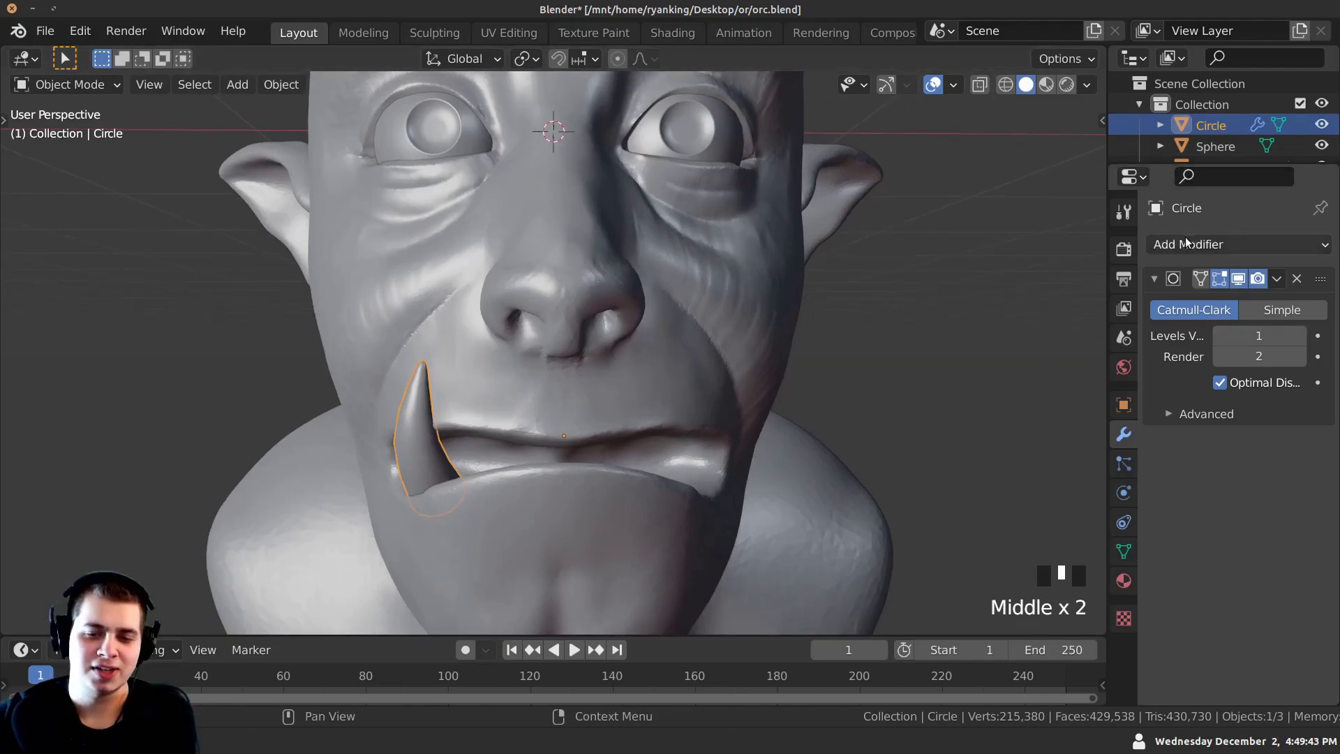
pyautogui.click(1215, 245)
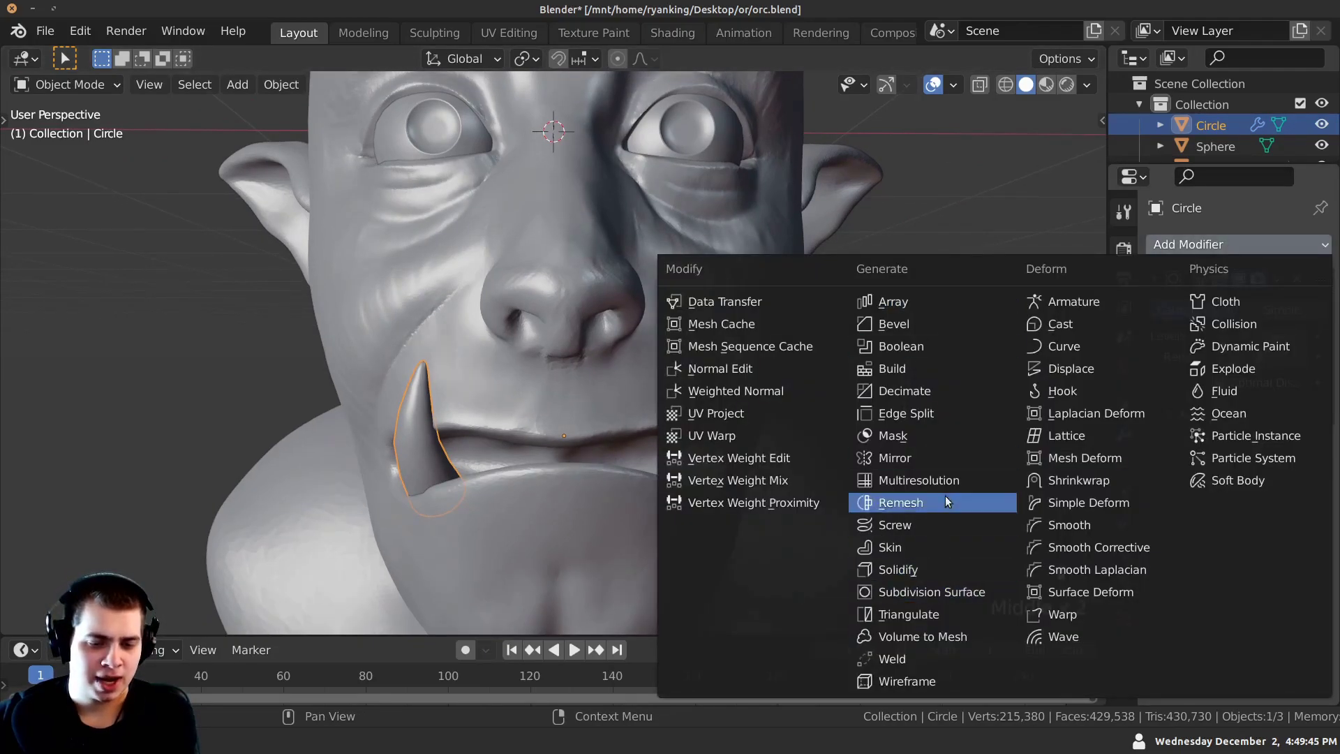
pyautogui.click(905, 461)
pyautogui.moveTo(823, 449); pyautogui.dragTo(404, 404, button='middle')
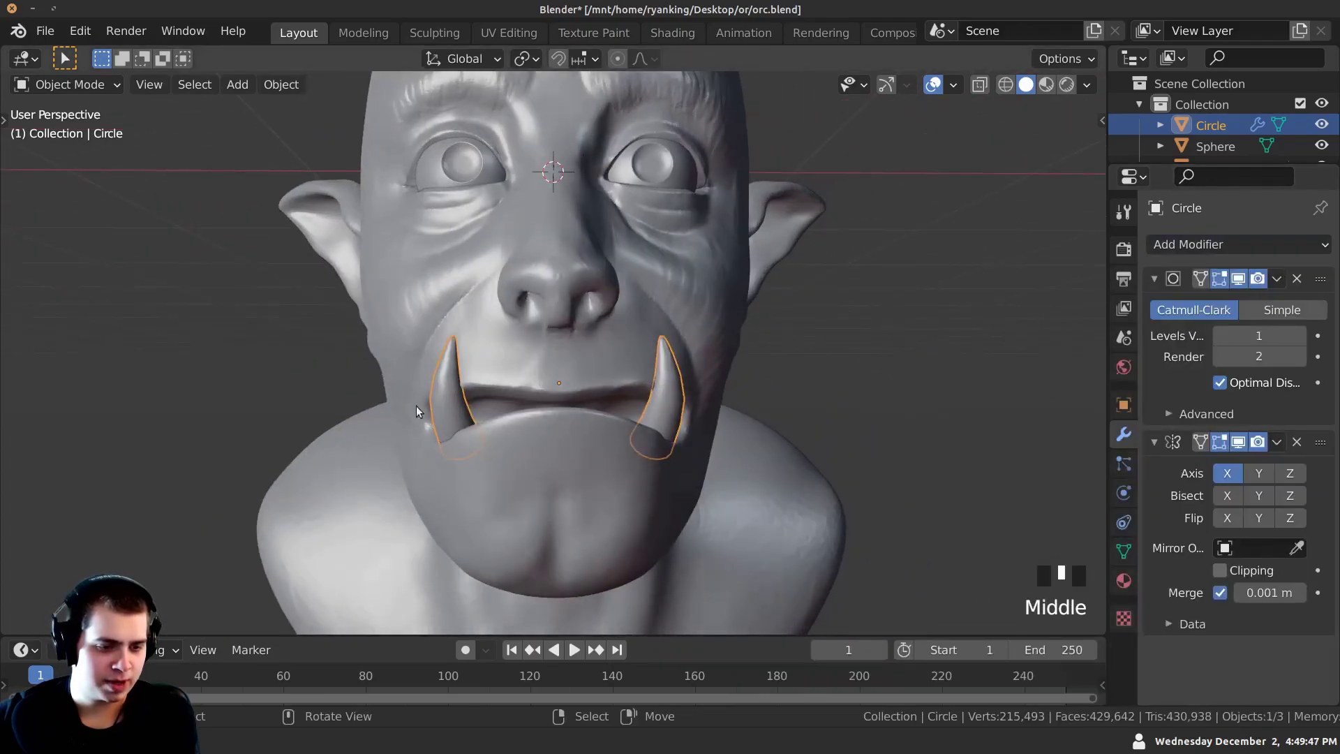
# Rotate the whole tusk and shift it within the corner of the mouth in Edit Mode.
pyautogui.press('Tab')
pyautogui.press('a')
pyautogui.press('r')
pyautogui.press('r')
pyautogui.press('r')
pyautogui.click(677, 419)
pyautogui.press('g')
pyautogui.click(700, 394)
pyautogui.press('r')
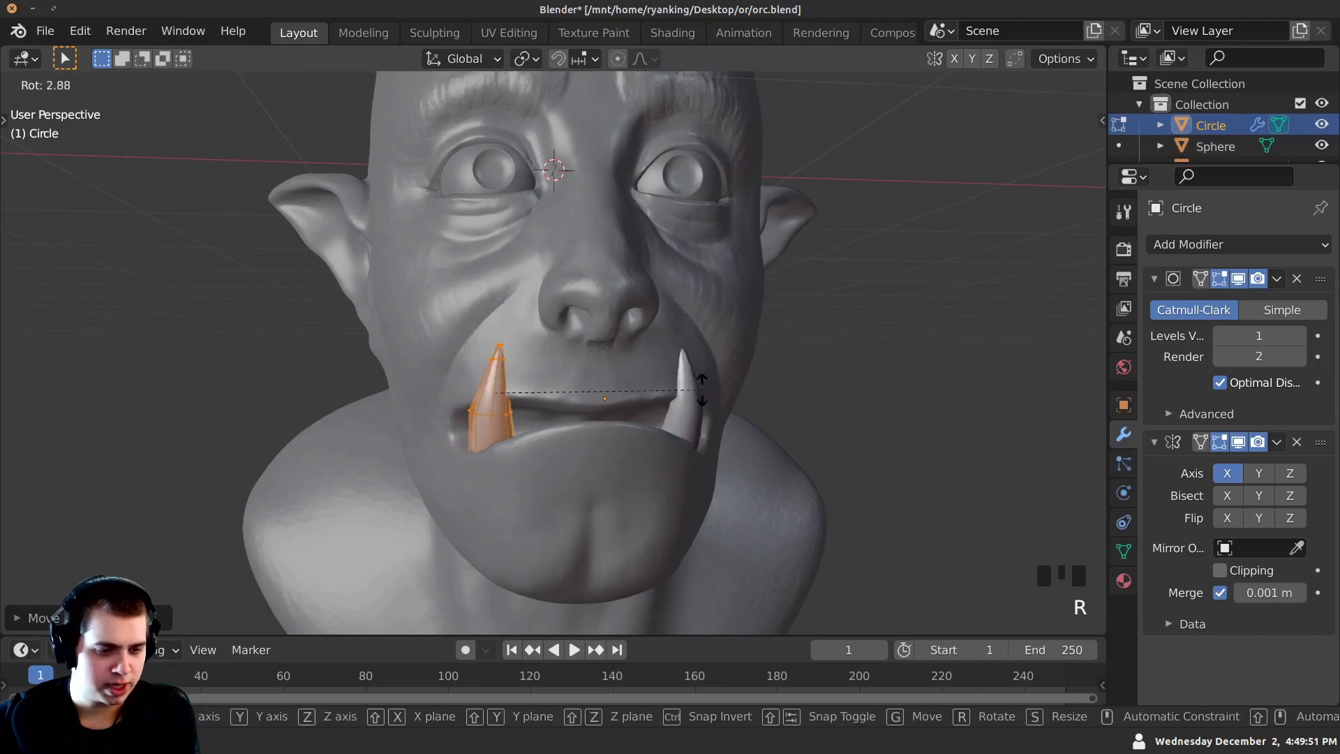
pyautogui.click(679, 369)
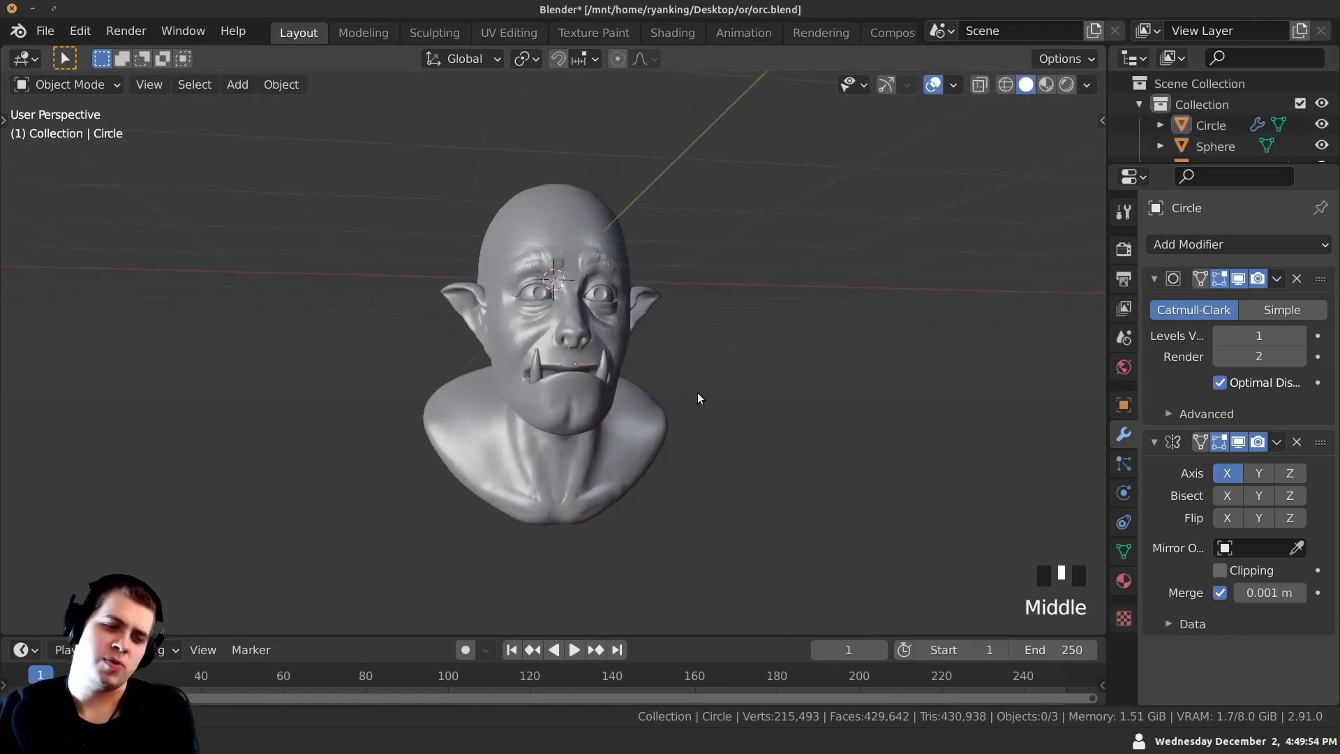
# Resize the whole tusk slightly, adjust its tilt and position in the lower lip, and return to Object Mode.
pyautogui.moveTo(700, 392)
pyautogui.mouseDown(button='middle')
pyautogui.moveTo(642, 399)
pyautogui.moveTo(697, 401)
pyautogui.mouseUp(button='middle')
pyautogui.scroll(5, 558, 414)
pyautogui.press('Tab')
pyautogui.press('a')
pyautogui.press('a')
pyautogui.press('a')
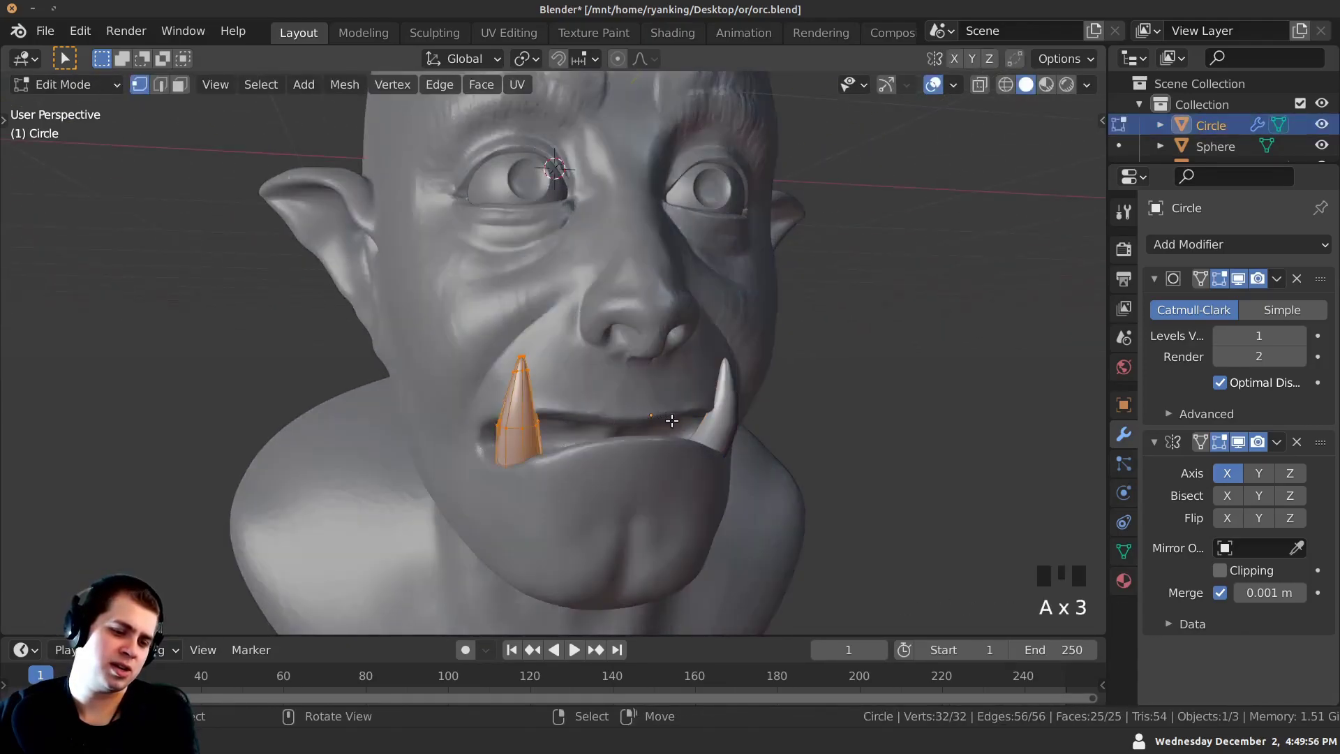
pyautogui.press('s')
pyautogui.click(668, 425)
pyautogui.press('r')
pyautogui.press('r')
pyautogui.click(668, 425)
pyautogui.press('g')
pyautogui.click(663, 425)
pyautogui.press('Tab')
pyautogui.scroll(-5, 649, 423)
pyautogui.moveTo(657, 423); pyautogui.dragTo(634, 420, button='middle')
pyautogui.press('a')
pyautogui.press('a')
pyautogui.scroll(5, 636, 420)
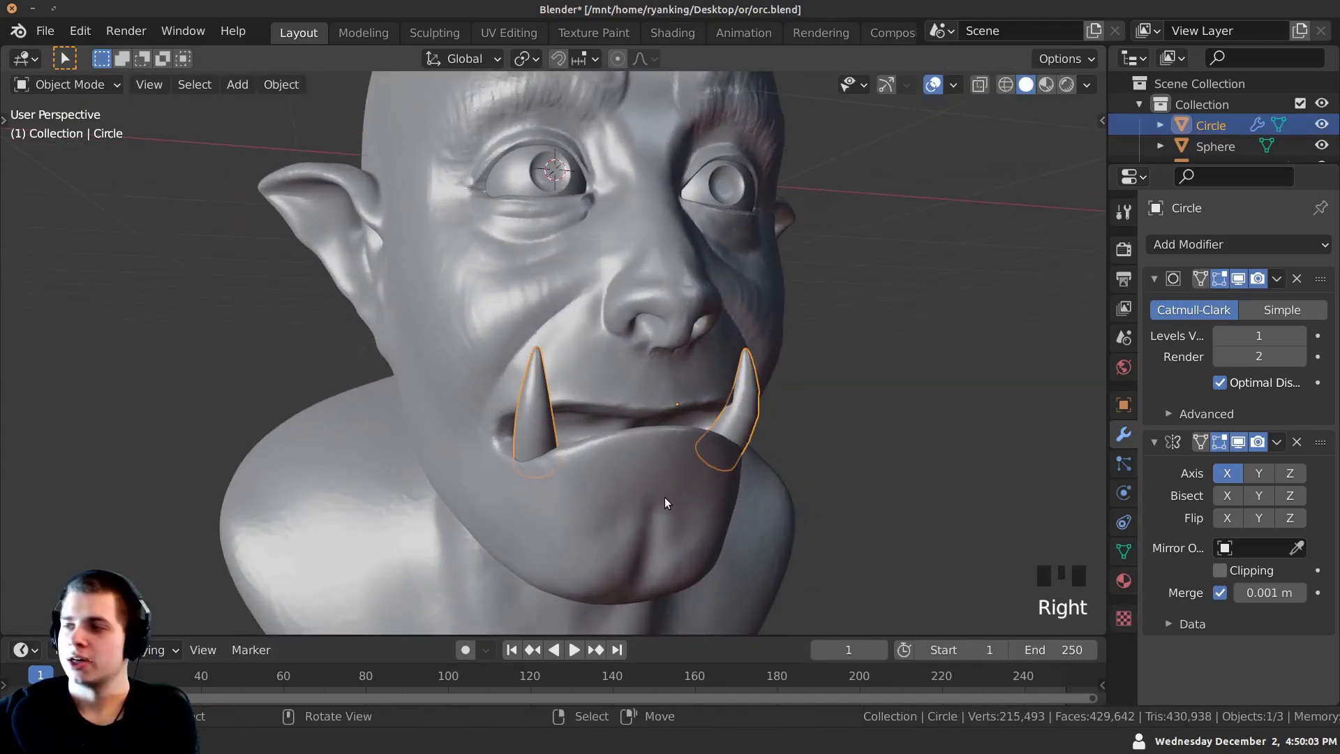
# Duplicate the tusk, scale the copy down into a small tooth and place it beside the tusk on the lower lip.
pyautogui.press('Tab')
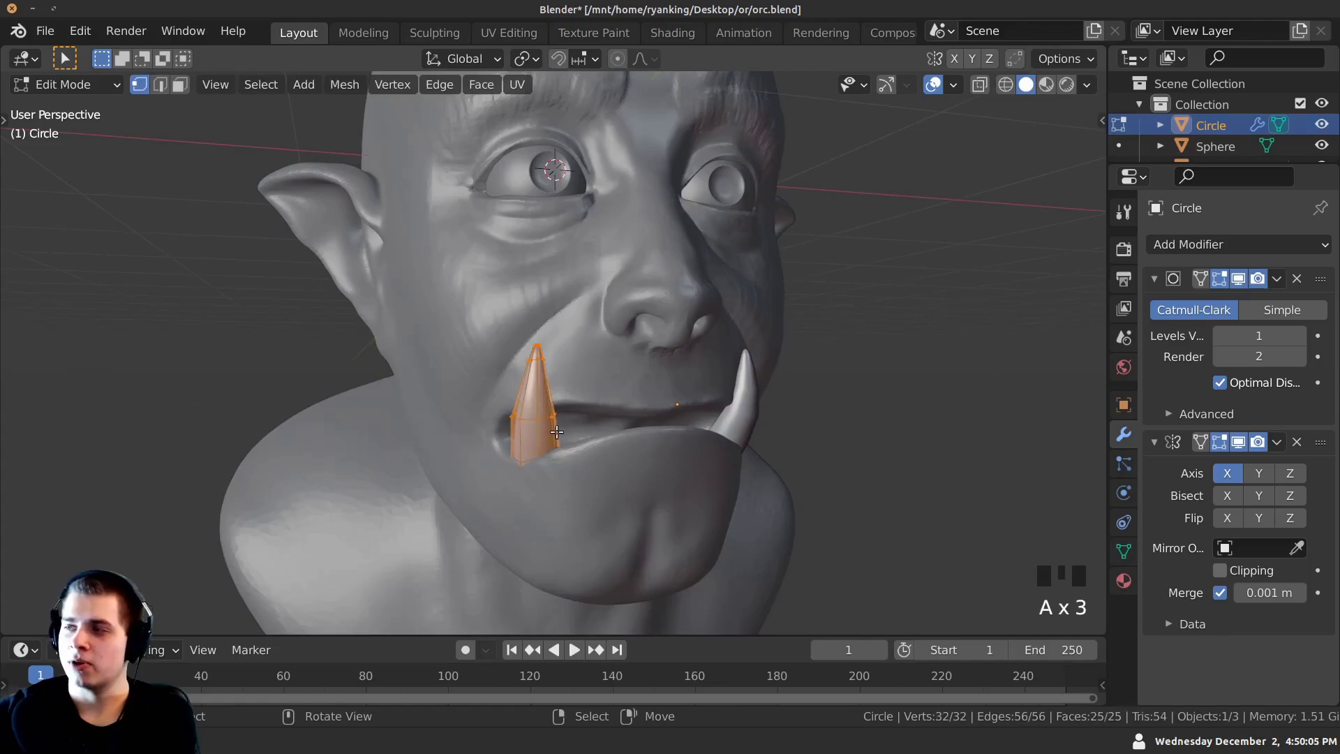
pyautogui.moveTo(557, 432); pyautogui.dragTo(560, 434, button='middle')
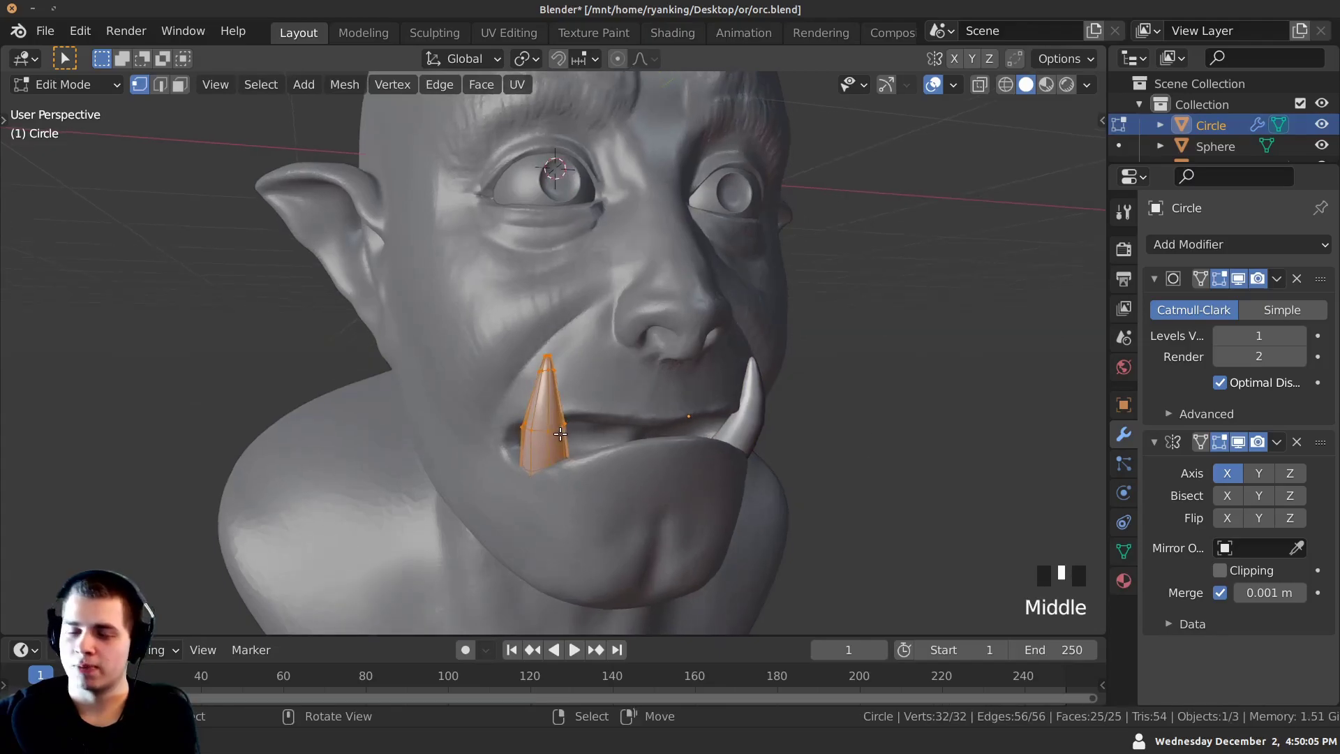
pyautogui.click(625, 414)
pyautogui.press('s')
pyautogui.click(632, 420)
pyautogui.press('g')
pyautogui.click(634, 455)
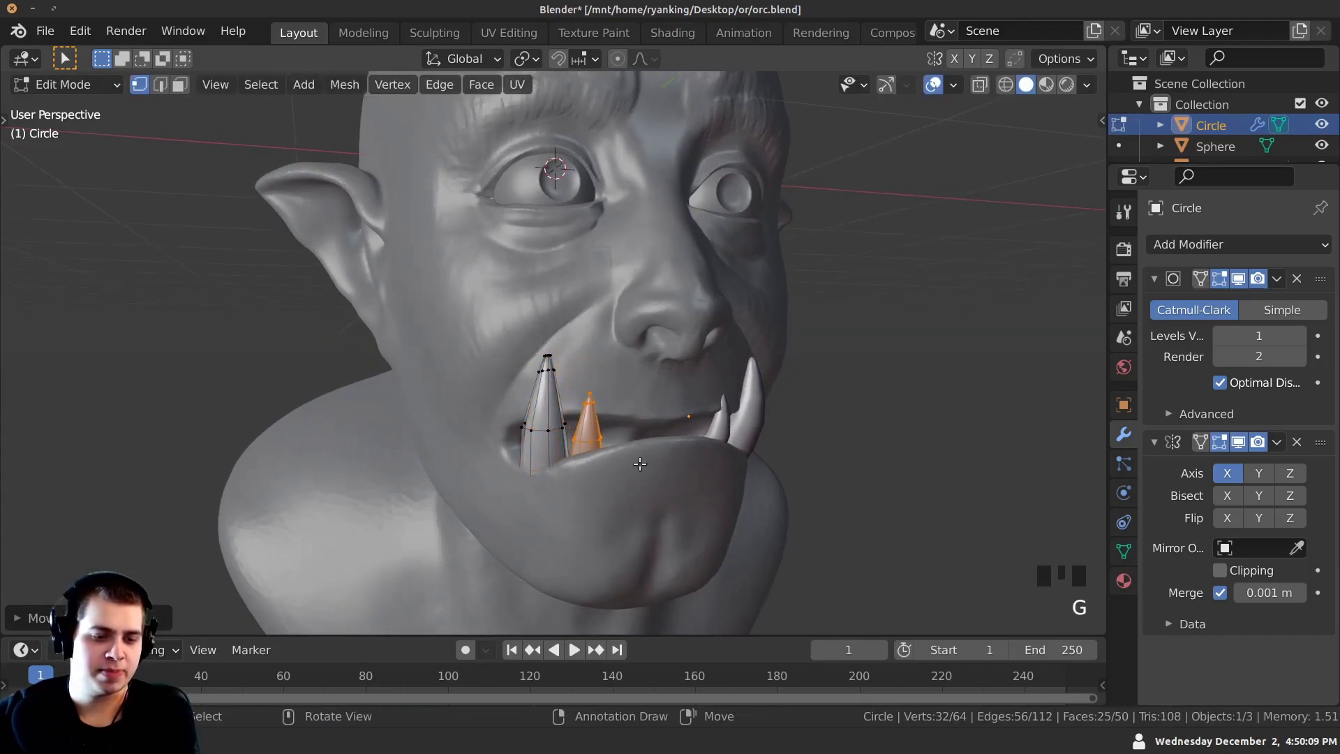
# Move the small tooth behind the lower lip next to the tusk and tilt it freely.
pyautogui.moveTo(634, 458); pyautogui.dragTo(719, 455, button='middle')
pyautogui.press('g')
pyautogui.click(803, 509)
pyautogui.press('g')
pyautogui.moveTo(802, 509); pyautogui.dragTo(905, 509, button='middle')
pyautogui.click(835, 451)
pyautogui.press('r')
pyautogui.press('r')
pyautogui.click(688, 447)
# Rotate the small tooth upright and shift it from several angles so its base sits inside the lower lip.
pyautogui.scroll(3, 687, 446)
pyautogui.press('r')
pyautogui.click(955, 546)
pyautogui.press('g')
pyautogui.click(939, 552)
pyautogui.moveTo(939, 553); pyautogui.dragTo(883, 397, button='middle')
pyautogui.press('g')
pyautogui.click(890, 518)
pyautogui.press('g')
pyautogui.click(959, 534)
pyautogui.press('g')
# Fine-tune the small tooth's rotation and its spacing from the tusk.
pyautogui.click(751, 497)
pyautogui.press('g')
pyautogui.click(1047, 524)
pyautogui.press('r')
pyautogui.click(972, 447)
pyautogui.press('g')
pyautogui.click(964, 440)
pyautogui.scroll(2, 802, 456)
pyautogui.moveTo(964, 440); pyautogui.dragTo(778, 482, button='middle')
# Duplicate the small tooth into a row of three along the lower lip and select all three teeth.
pyautogui.press('r')
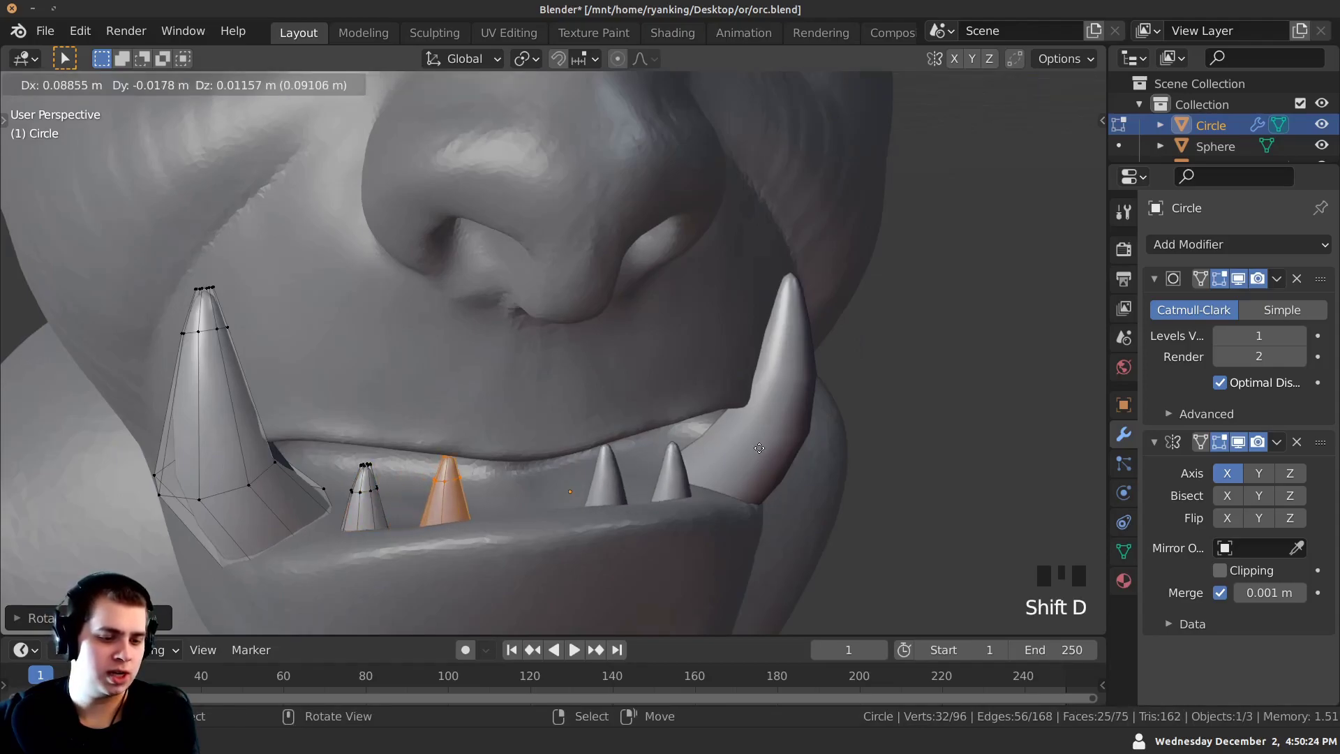
pyautogui.moveTo(744, 478); pyautogui.dragTo(647, 470, button='middle')
pyautogui.scroll(5, 624, 423)
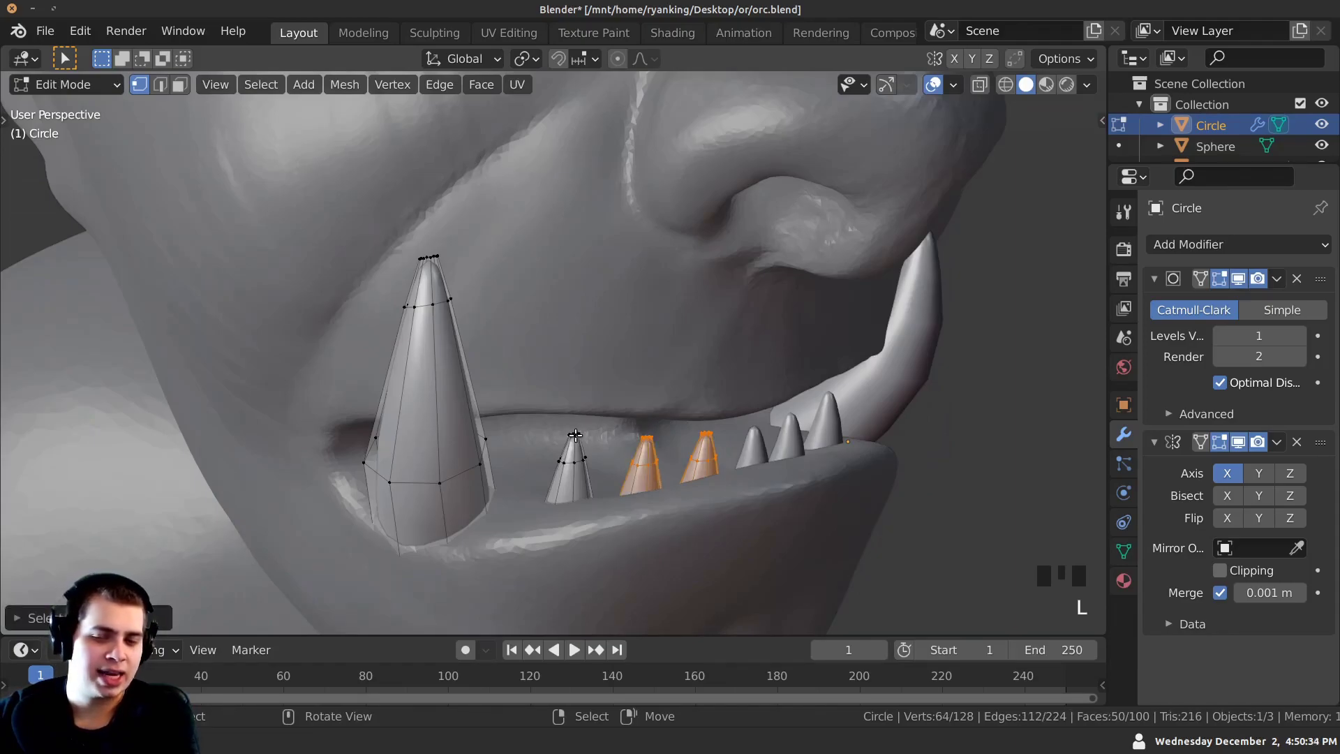
pyautogui.moveTo(638, 440); pyautogui.dragTo(611, 427, button='middle')
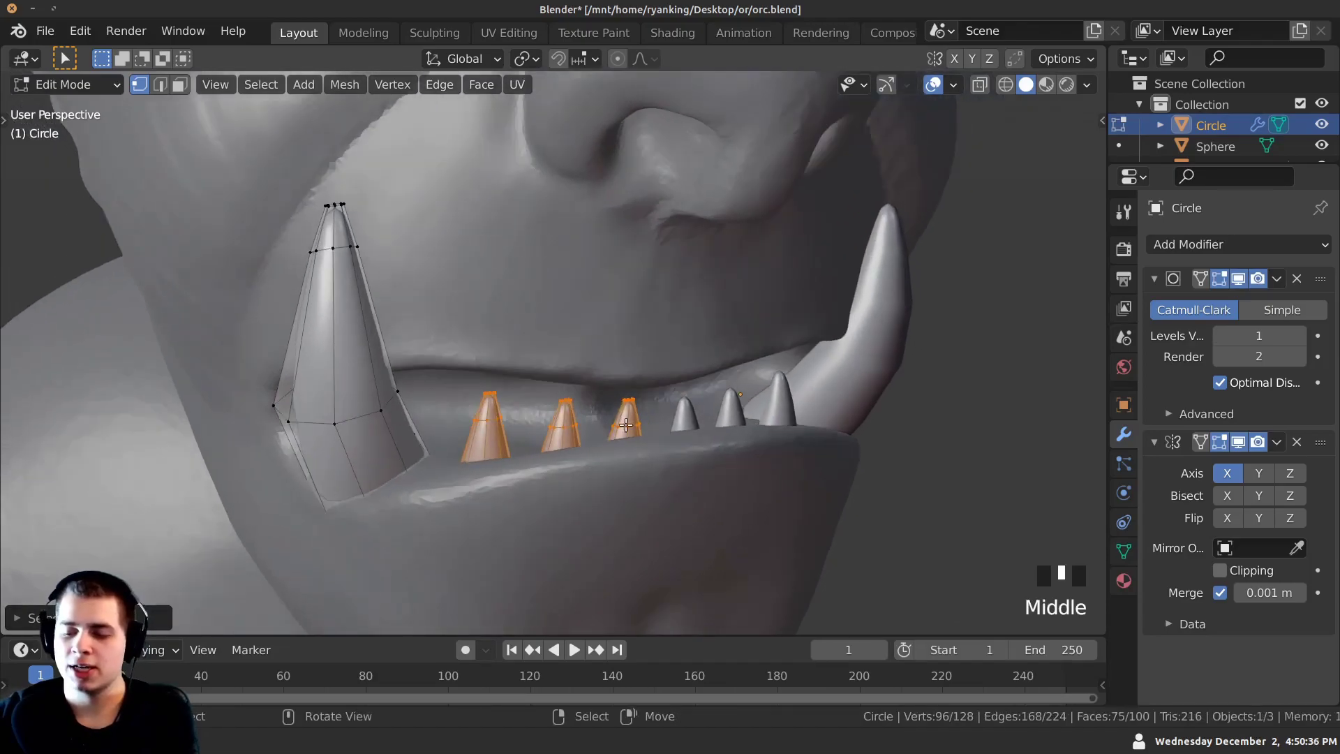
# Move and slightly rotate the three lower teeth together to follow the lip line.
pyautogui.press('g')
pyautogui.click(672, 402)
pyautogui.press('r')
pyautogui.click(676, 388)
pyautogui.press('g')
pyautogui.click(674, 393)
pyautogui.moveTo(674, 394); pyautogui.dragTo(943, 380, button='middle')
pyautogui.press('r')
pyautogui.press('Escape')
pyautogui.press('g')
pyautogui.press('Escape')
pyautogui.press('g')
pyautogui.press('Escape')
# Shift the three lower teeth in depth behind the lip and adjust their tilt from the side.
pyautogui.press('g')
pyautogui.click(953, 383)
pyautogui.press('r')
pyautogui.press('r')
pyautogui.click(960, 386)
pyautogui.press('g')
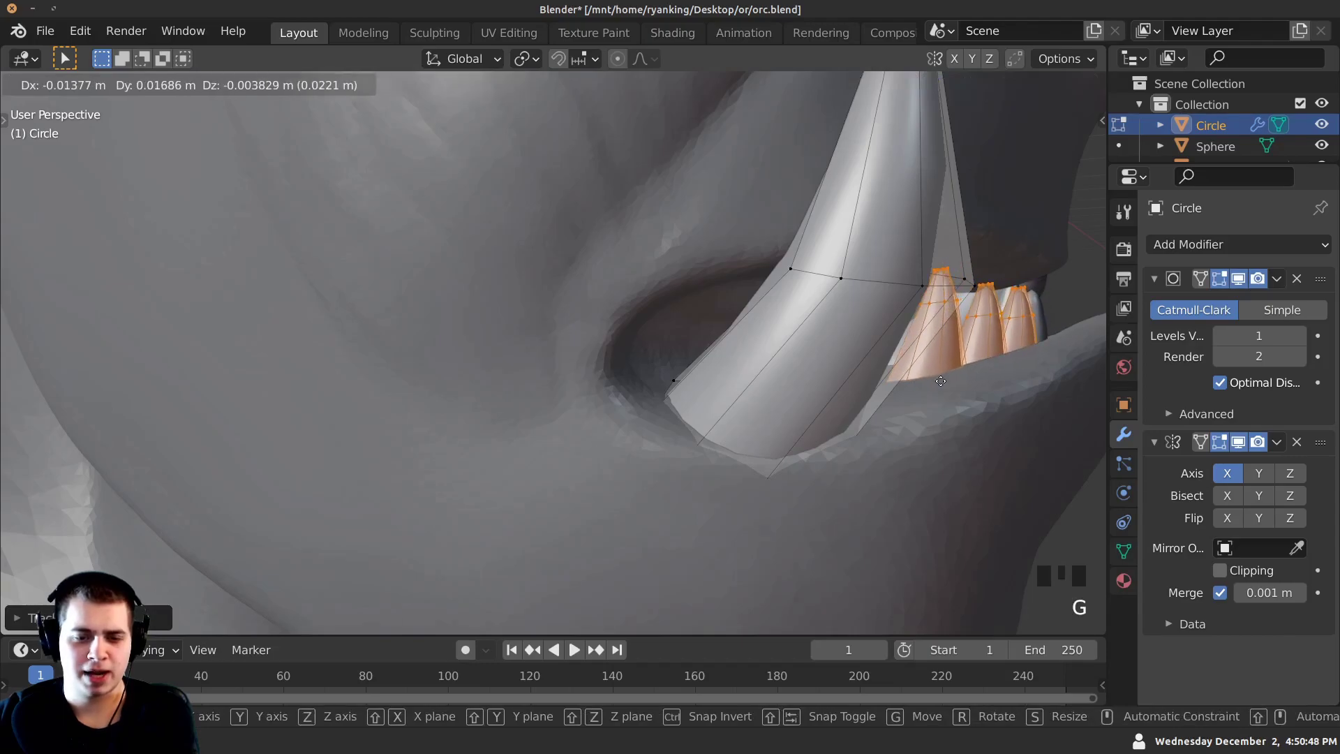
pyautogui.click(943, 378)
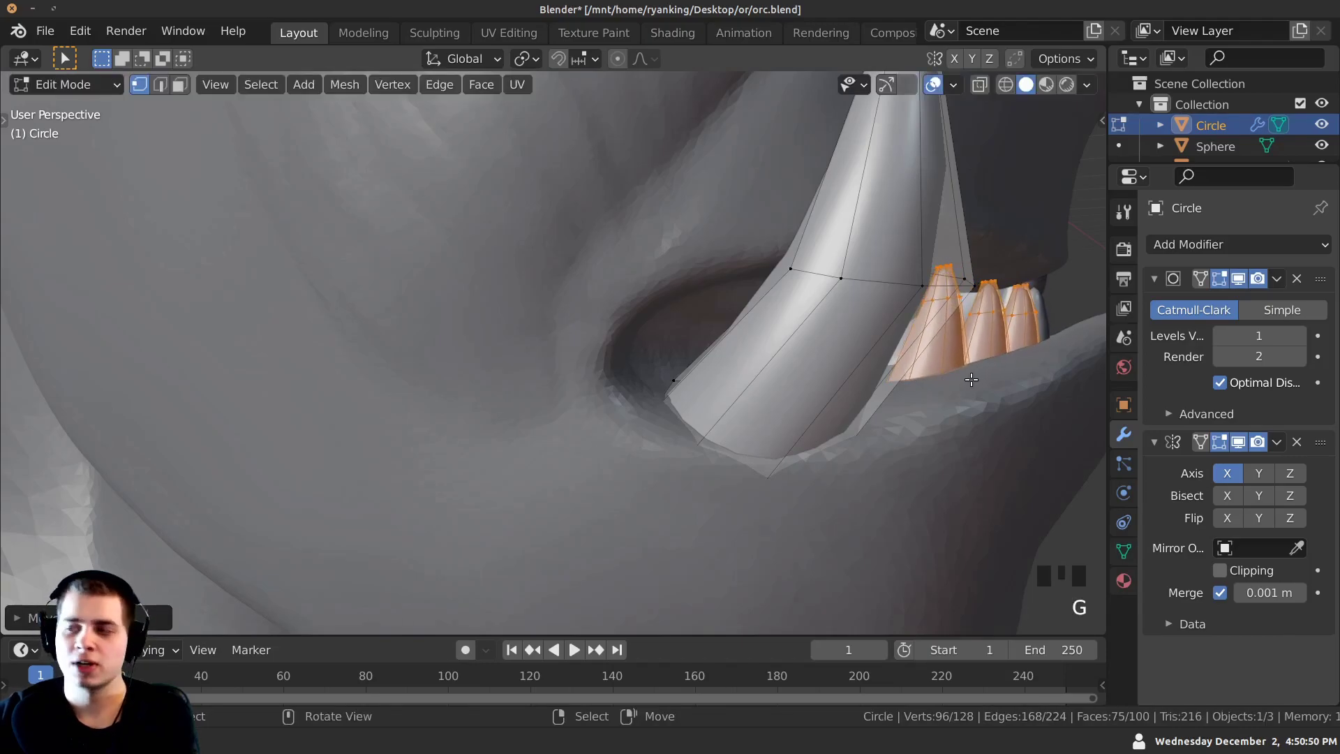
# Duplicate the three lower teeth up to the upper lip and rotate the copies to point downward.
pyautogui.moveTo(970, 379); pyautogui.dragTo(849, 357, button='middle')
pyautogui.scroll(-2, 915, 363)
pyautogui.press('g')
pyautogui.hotkey('shift', 'd')
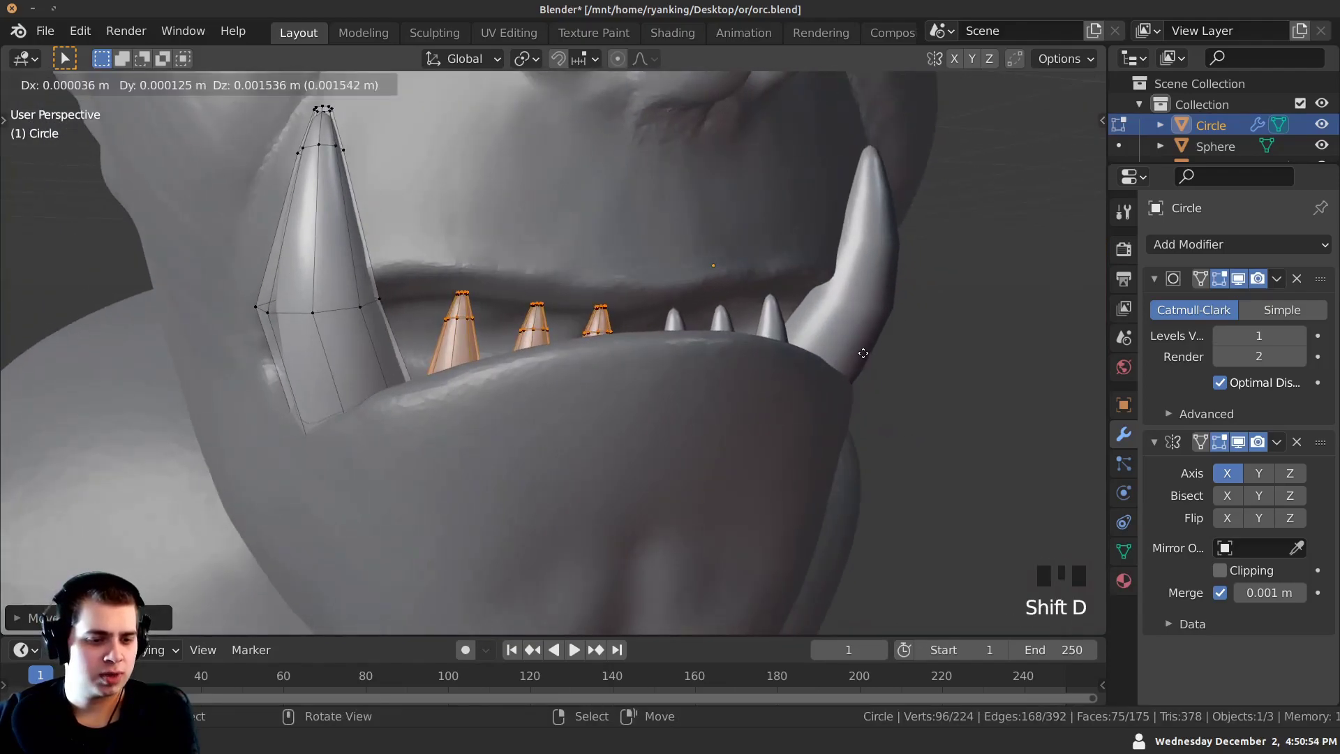
pyautogui.click(850, 240)
pyautogui.scroll(1, 828, 214)
pyautogui.press('r')
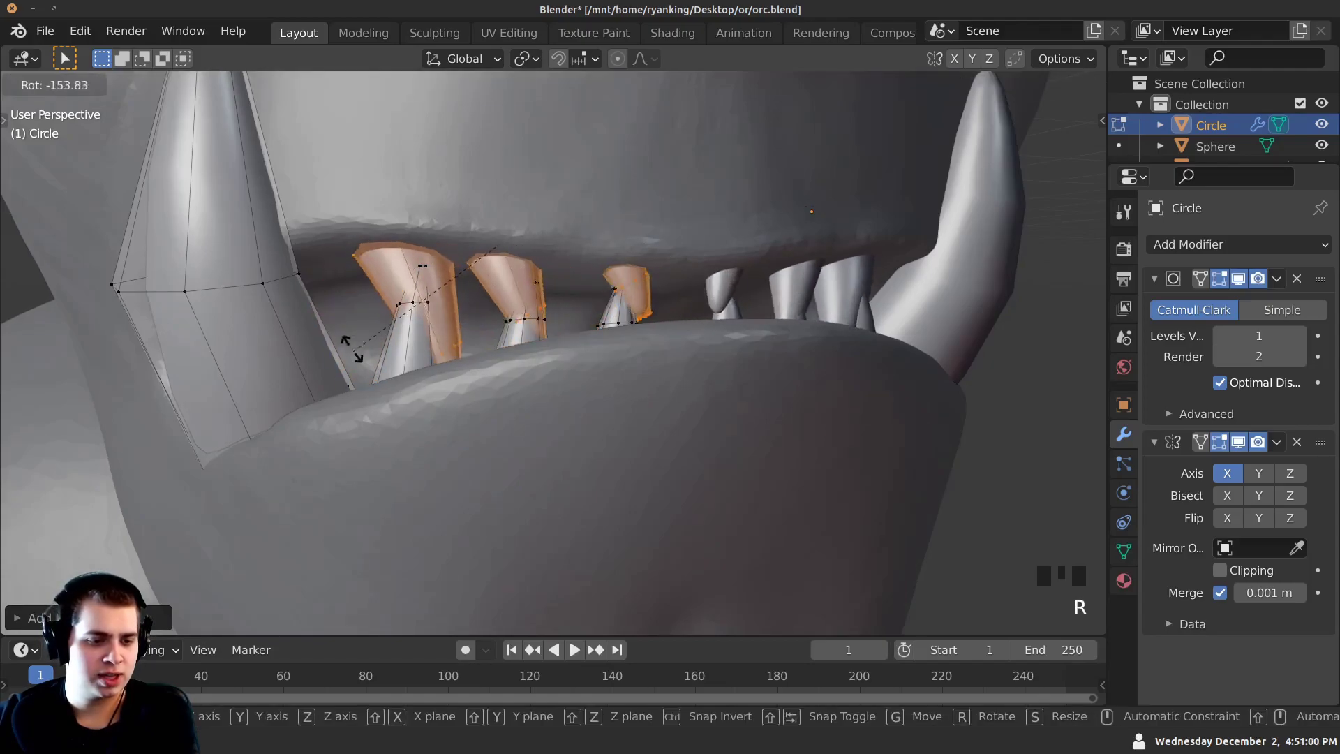
pyautogui.click(308, 293)
# Reposition the upper teeth so their roots sit under the upper lip and their tips fall between the lower teeth.
pyautogui.moveTo(307, 293); pyautogui.dragTo(471, 350, button='middle')
pyautogui.press('g')
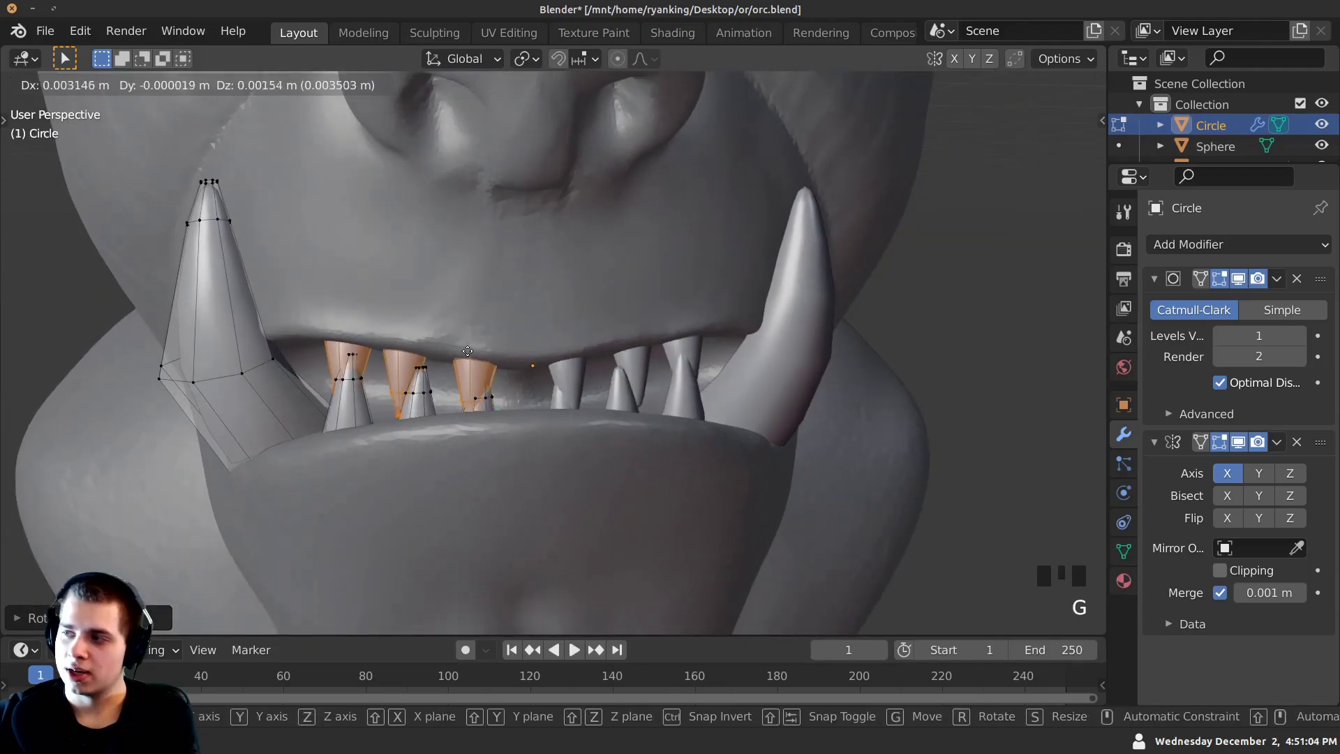
pyautogui.click(460, 350)
pyautogui.press('g')
pyautogui.click(458, 350)
pyautogui.scroll(2, 458, 351)
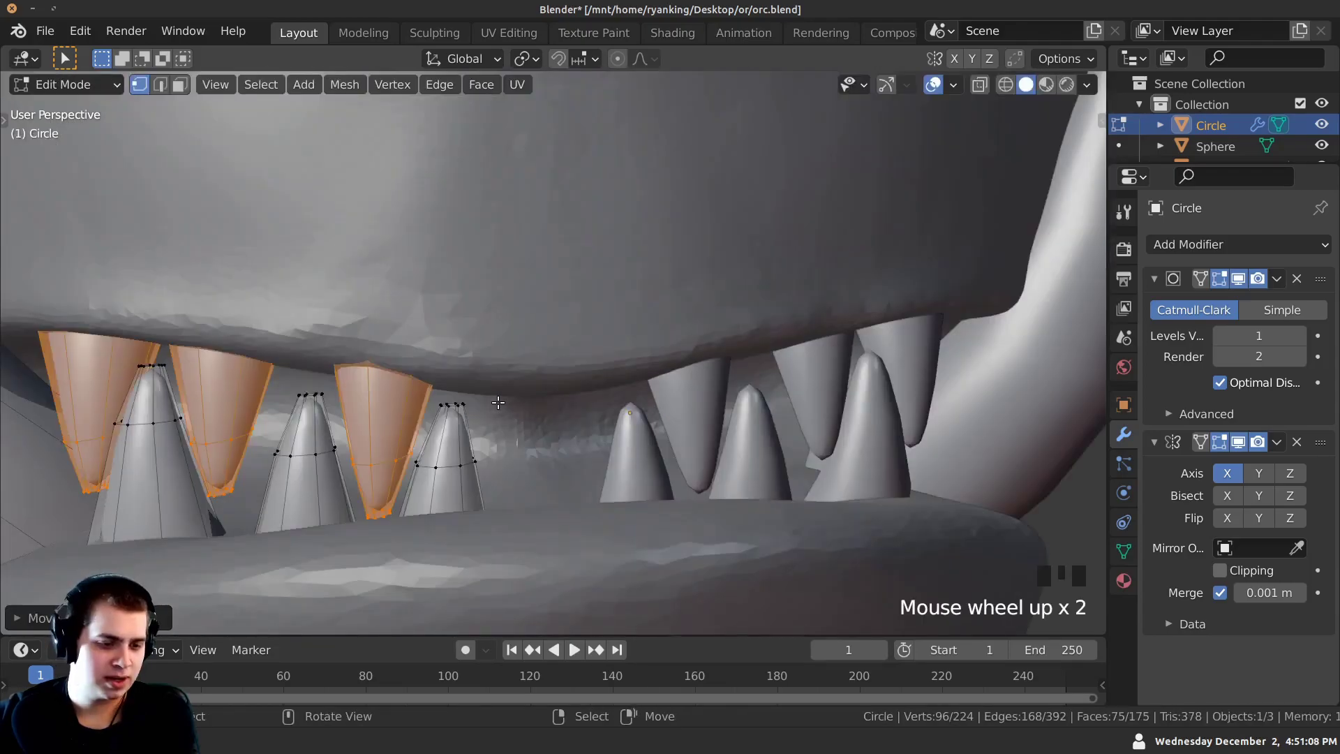
pyautogui.press('g')
pyautogui.click(419, 378)
pyautogui.keyDown('shift'); pyautogui.moveTo(423, 399); pyautogui.dragTo(504, 408, button='middle'); pyautogui.keyUp('shift')
pyautogui.press('g')
pyautogui.click(498, 376)
pyautogui.scroll(-3, 460, 389)
# Return to Object Mode, deselect everything and save the file.
pyautogui.press('Tab')
pyautogui.scroll(-4, 485, 398)
pyautogui.hotkey('alt', 'a')
pyautogui.scroll(-3, 580, 445)
pyautogui.scroll(-2, 569, 447)
pyautogui.moveTo(559, 447); pyautogui.dragTo(545, 312, button='middle')
pyautogui.scroll(4, 577, 437)
pyautogui.scroll(-4, 685, 450)
pyautogui.hotkey('ctrl', 's')
# Open the head mesh in the Sculpting workspace and set the Grab brush radius to 107 px.
pyautogui.scroll(1, 610, 377)
pyautogui.rightClick(522, 220)
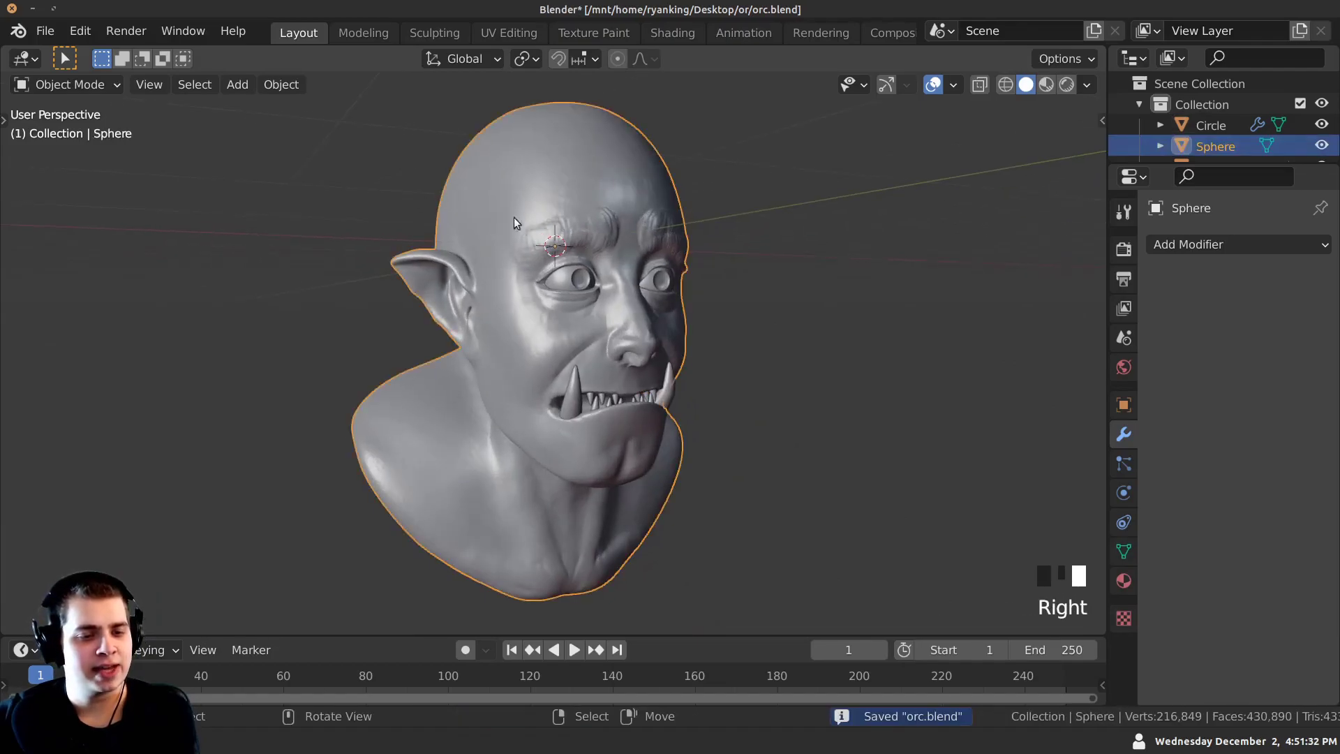
pyautogui.click(429, 34)
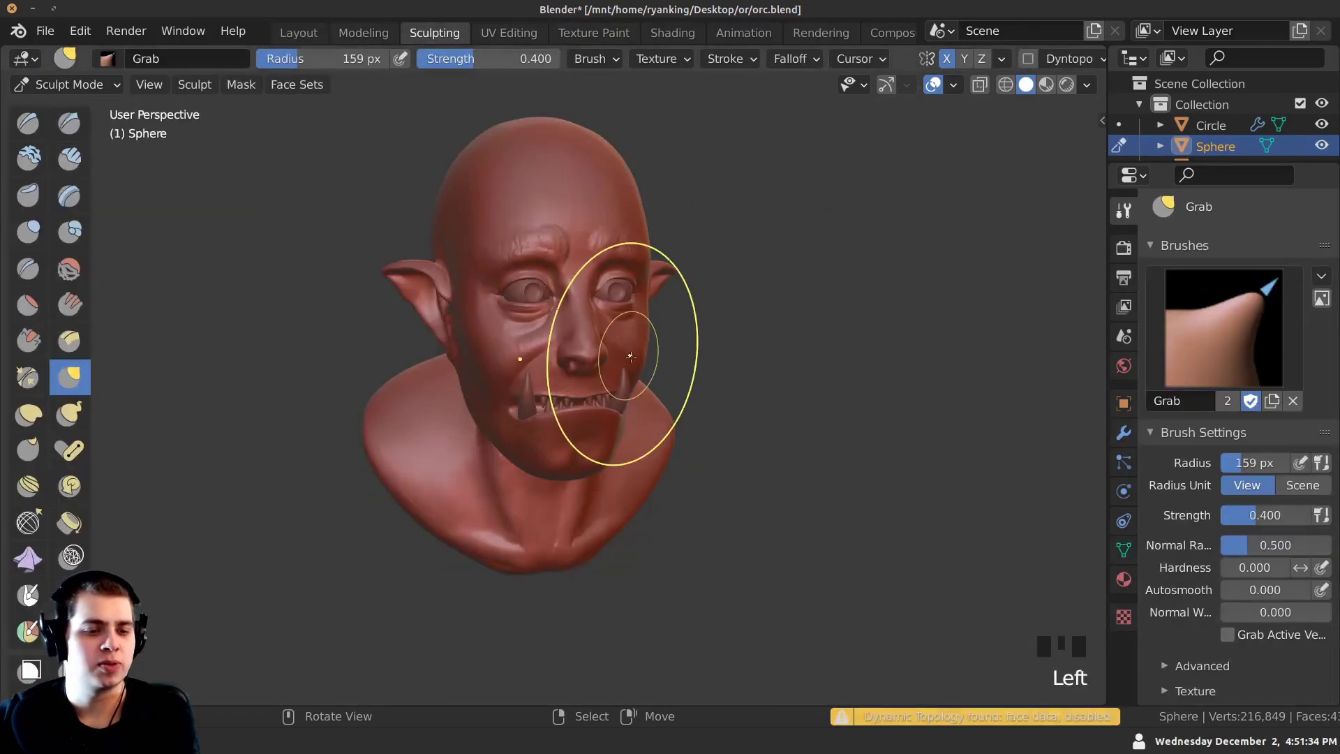
pyautogui.moveTo(607, 311); pyautogui.dragTo(627, 301, button='middle')
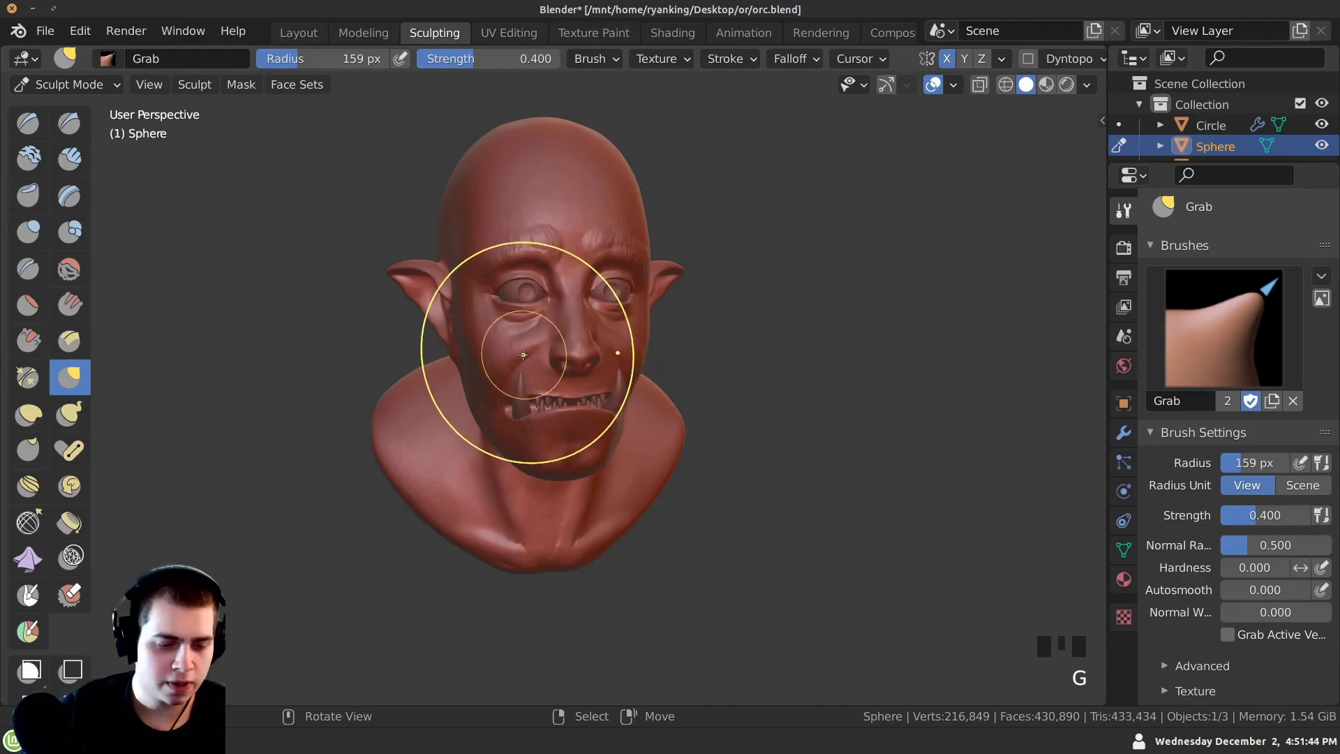
pyautogui.press('f')
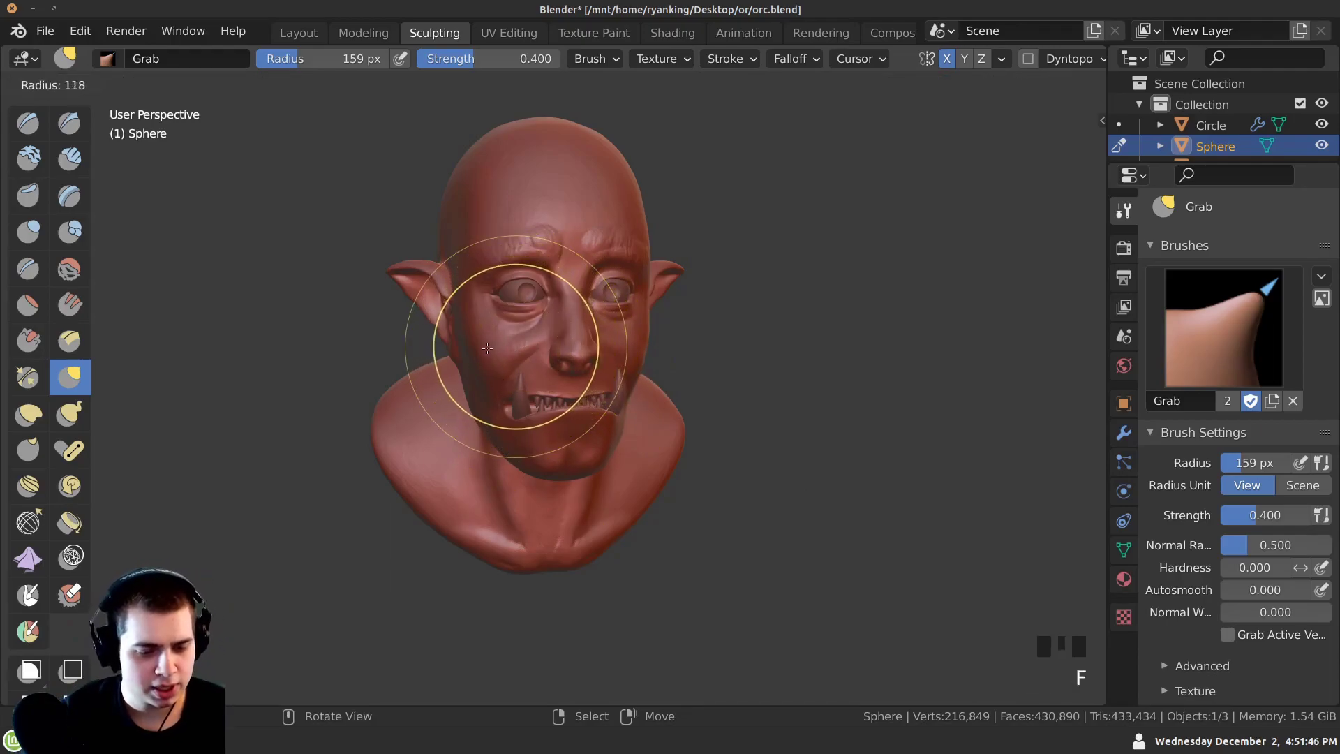
pyautogui.click(478, 348)
# Reshape the area around the eyes and upper cheeks with short symmetrical Grab strokes.
pyautogui.moveTo(480, 351)
pyautogui.mouseDown(button='middle')
pyautogui.moveTo(493, 318)
pyautogui.moveTo(595, 405)
pyautogui.moveTo(591, 374)
pyautogui.moveTo(606, 364)
pyautogui.moveTo(538, 268)
pyautogui.moveTo(529, 276)
pyautogui.mouseUp(button='middle')
pyautogui.moveTo(525, 328); pyautogui.dragTo(523, 319)
pyautogui.moveTo(524, 325); pyautogui.dragTo(521, 319)
pyautogui.moveTo(524, 323); pyautogui.dragTo(519, 316)
pyautogui.moveTo(521, 320)
pyautogui.keyDown('ctrl'); pyautogui.mouseDown(button='middle')
pyautogui.moveTo(521, 305)
pyautogui.moveTo(490, 310)
pyautogui.mouseUp(button='middle'); pyautogui.keyUp('ctrl')
pyautogui.moveTo(497, 315); pyautogui.dragTo(493, 307)
pyautogui.moveTo(493, 308); pyautogui.dragTo(542, 309, button='middle')
pyautogui.moveTo(527, 313); pyautogui.dragTo(525, 310)
pyautogui.moveTo(525, 310); pyautogui.dragTo(535, 332, button='middle')
pyautogui.moveTo(535, 332); pyautogui.dragTo(534, 330)
pyautogui.moveTo(533, 328)
pyautogui.keyDown('ctrl'); pyautogui.mouseDown(button='middle')
pyautogui.moveTo(521, 270)
pyautogui.moveTo(548, 329)
pyautogui.mouseUp(button='middle'); pyautogui.keyUp('ctrl')
pyautogui.moveTo(549, 330); pyautogui.dragTo(547, 324)
pyautogui.moveTo(546, 324)
pyautogui.keyDown('ctrl'); pyautogui.mouseDown(button='middle')
pyautogui.moveTo(548, 291)
pyautogui.moveTo(525, 322)
pyautogui.mouseUp(button='middle'); pyautogui.keyUp('ctrl')
pyautogui.click(525, 322)
# Adjust the head's overall form with small Grab strokes from several viewing angles.
pyautogui.moveTo(513, 373)
pyautogui.mouseDown(button='middle')
pyautogui.moveTo(470, 350)
pyautogui.moveTo(470, 449)
pyautogui.moveTo(488, 463)
pyautogui.moveTo(486, 361)
pyautogui.moveTo(466, 500)
pyautogui.mouseUp(button='middle')
pyautogui.moveTo(446, 441)
pyautogui.mouseDown(button='middle')
pyautogui.moveTo(479, 532)
pyautogui.moveTo(537, 363)
pyautogui.moveTo(415, 271)
pyautogui.mouseUp(button='middle')
pyautogui.click(479, 533)
pyautogui.moveTo(481, 165); pyautogui.dragTo(407, 335, button='middle')
pyautogui.moveTo(408, 335); pyautogui.dragTo(404, 319, button='middle')
pyautogui.keyDown('shift'); pyautogui.moveTo(475, 200); pyautogui.dragTo(469, 256, button='middle'); pyautogui.keyUp('shift')
pyautogui.keyDown('ctrl'); pyautogui.moveTo(469, 256); pyautogui.dragTo(518, 189, button='middle'); pyautogui.keyUp('ctrl')
pyautogui.keyDown('shift'); pyautogui.moveTo(518, 190); pyautogui.dragTo(523, 242, button='middle'); pyautogui.keyUp('shift')
pyautogui.moveTo(523, 241); pyautogui.dragTo(523, 241)
pyautogui.moveTo(418, 265); pyautogui.dragTo(521, 476, button='middle')
pyautogui.click(500, 284)
pyautogui.click(510, 279)
# Nudge the cheek below the eye and the outer eye corner with Grab strokes from the side.
pyautogui.moveTo(495, 413); pyautogui.dragTo(495, 407)
pyautogui.moveTo(495, 407); pyautogui.dragTo(574, 309, button='middle')
pyautogui.keyDown('ctrl'); pyautogui.moveTo(574, 308); pyautogui.dragTo(574, 348, button='middle'); pyautogui.keyUp('ctrl')
pyautogui.moveTo(569, 352); pyautogui.dragTo(573, 345)
pyautogui.moveTo(558, 353); pyautogui.dragTo(575, 391, button='middle')
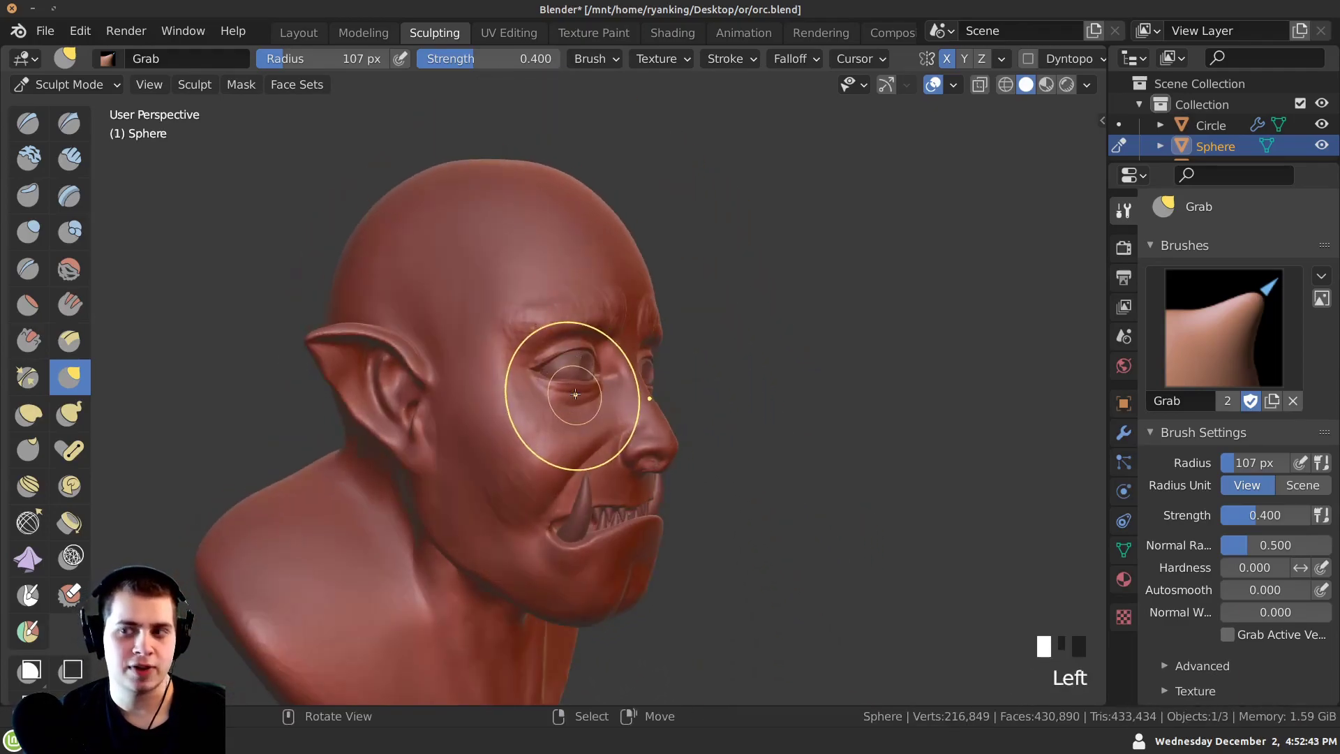
pyautogui.moveTo(575, 395); pyautogui.dragTo(577, 400)
pyautogui.keyDown('ctrl'); pyautogui.moveTo(578, 405); pyautogui.dragTo(584, 385, button='middle'); pyautogui.keyUp('ctrl')
pyautogui.moveTo(550, 373); pyautogui.dragTo(547, 370)
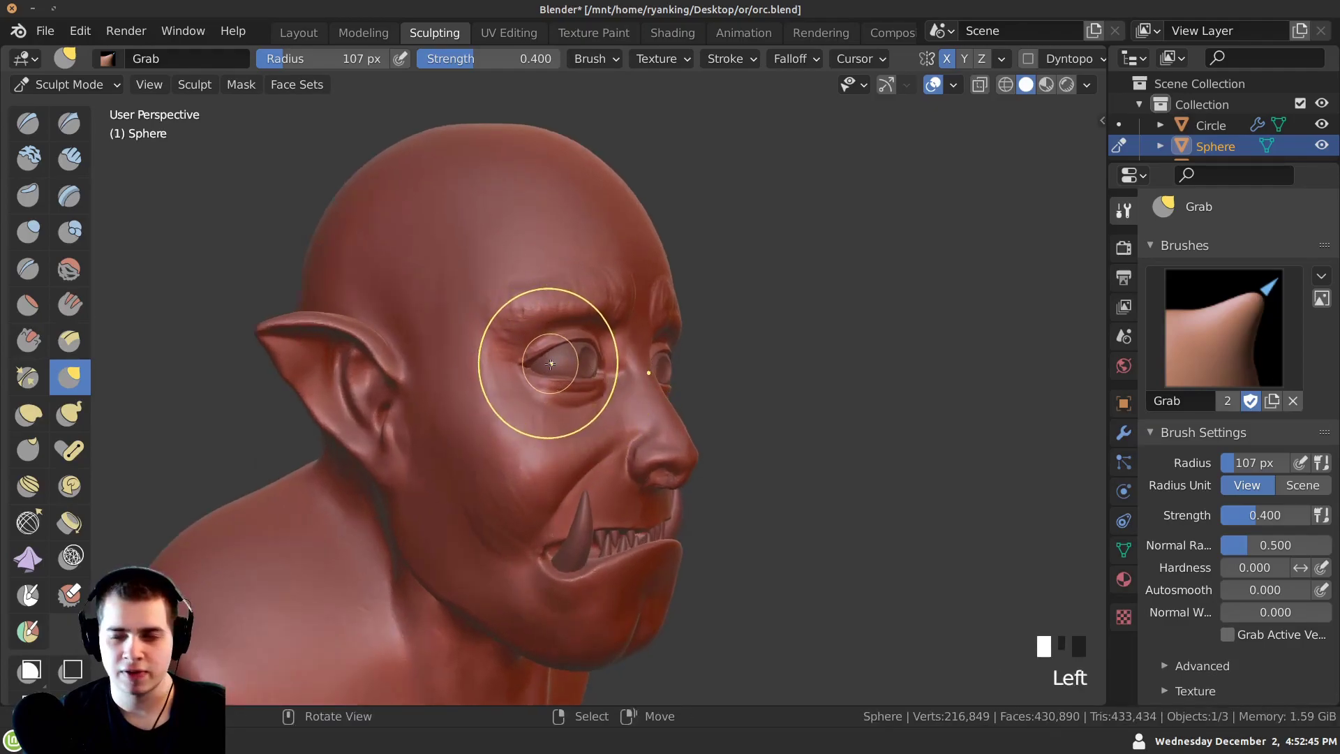
pyautogui.keyDown('ctrl'); pyautogui.moveTo(553, 370); pyautogui.dragTo(510, 376, button='middle'); pyautogui.keyUp('ctrl')
pyautogui.click(470, 308)
pyautogui.moveTo(484, 423)
pyautogui.mouseDown(button='middle')
pyautogui.moveTo(413, 556)
pyautogui.moveTo(484, 401)
pyautogui.mouseUp(button='middle')
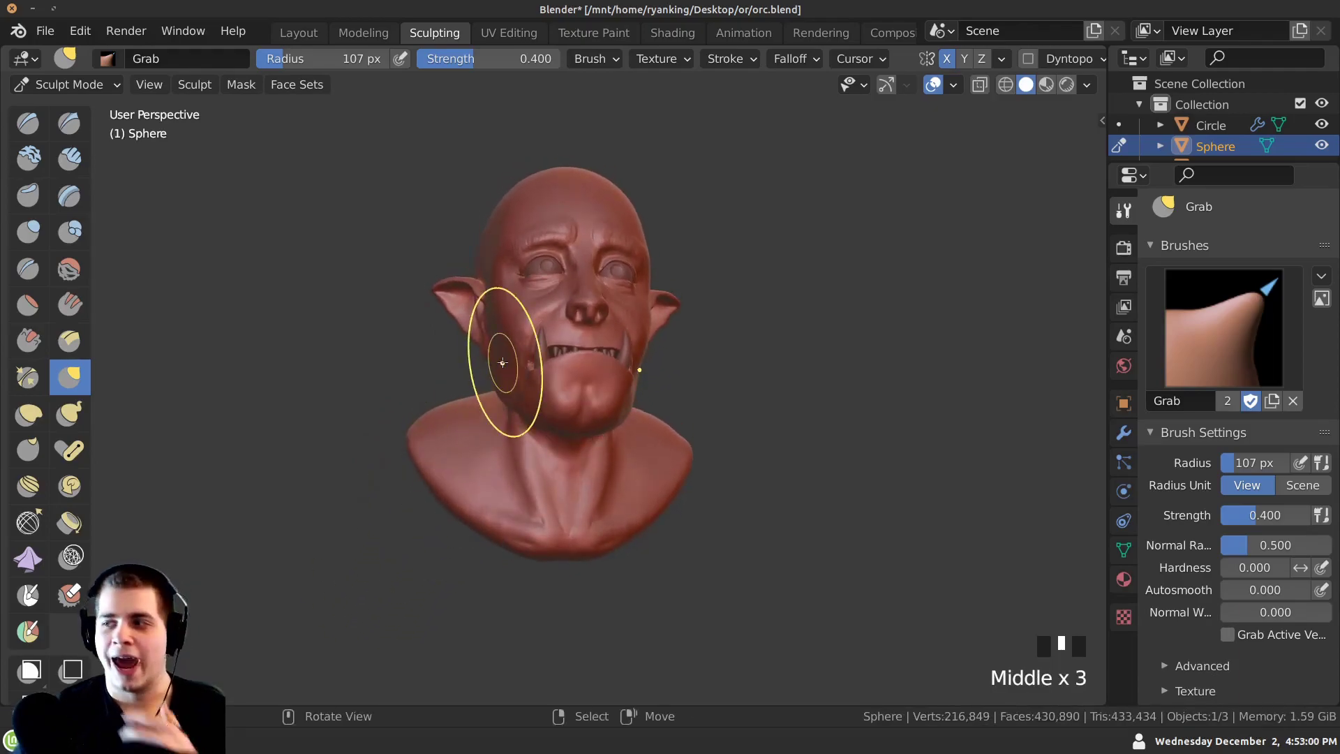
pyautogui.keyDown('ctrl'); pyautogui.moveTo(486, 457); pyautogui.dragTo(490, 420, button='middle'); pyautogui.keyUp('ctrl')
pyautogui.moveTo(490, 420); pyautogui.dragTo(573, 453, button='middle')
pyautogui.moveTo(574, 453)
pyautogui.keyDown('shift'); pyautogui.mouseDown(button='middle')
pyautogui.moveTo(580, 395)
pyautogui.moveTo(202, 177)
pyautogui.mouseUp(button='middle'); pyautogui.keyUp('shift')
# Begin building up the front of the neck with mirrored Clay Strips strokes at 33 px radius and 0.600 strength.
pyautogui.click(74, 158)
pyautogui.moveTo(532, 327); pyautogui.dragTo(529, 300, button='middle')
pyautogui.moveTo(528, 300); pyautogui.dragTo(551, 331)
pyautogui.moveTo(552, 321); pyautogui.dragTo(549, 339, button='middle')
pyautogui.moveTo(549, 339); pyautogui.dragTo(550, 340)
pyautogui.moveTo(521, 337)
pyautogui.mouseDown(button='middle')
pyautogui.moveTo(538, 417)
pyautogui.moveTo(545, 382)
pyautogui.mouseUp(button='middle')
pyautogui.moveTo(544, 382)
pyautogui.mouseDown()
pyautogui.moveTo(551, 398)
pyautogui.moveTo(552, 370)
pyautogui.mouseUp()
# Shape the throat below the chin with further Clay Strips strokes.
pyautogui.moveTo(552, 370); pyautogui.dragTo(559, 383, button='middle')
pyautogui.scroll(1, 559, 384)
pyautogui.moveTo(555, 380); pyautogui.dragTo(544, 405)
pyautogui.moveTo(544, 405)
pyautogui.mouseDown(button='middle')
pyautogui.moveTo(540, 377)
pyautogui.moveTo(526, 380)
pyautogui.moveTo(601, 365)
pyautogui.moveTo(602, 394)
pyautogui.mouseUp(button='middle')
pyautogui.moveTo(593, 380); pyautogui.dragTo(614, 341, button='middle')
pyautogui.moveTo(604, 339); pyautogui.dragTo(543, 317)
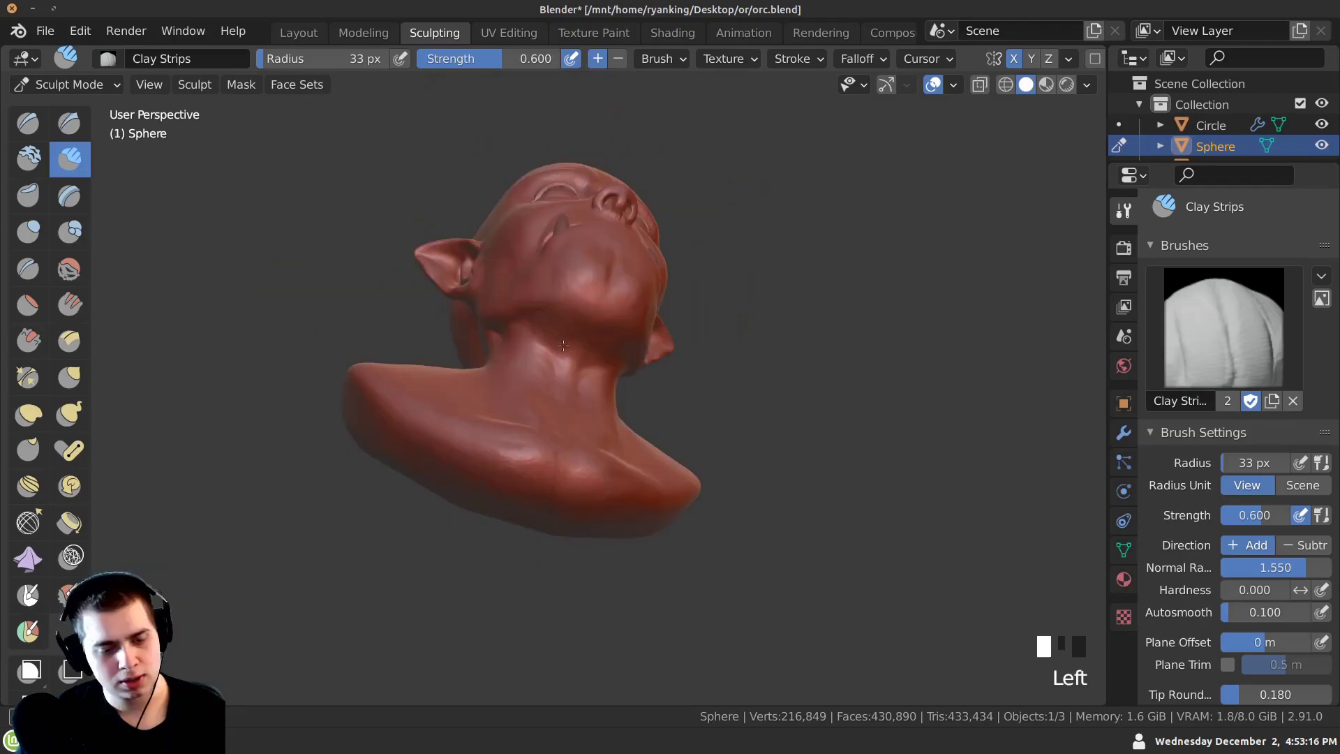
# Add Clay Strips strokes along the side of the neck, working around it from several angles.
pyautogui.moveTo(531, 378); pyautogui.dragTo(497, 268, button='middle')
pyautogui.moveTo(511, 248)
pyautogui.mouseDown()
pyautogui.moveTo(490, 273)
pyautogui.moveTo(520, 329)
pyautogui.mouseUp()
pyautogui.moveTo(517, 328); pyautogui.dragTo(506, 311, button='middle')
pyautogui.moveTo(506, 289); pyautogui.dragTo(492, 313, button='middle')
pyautogui.moveTo(492, 309); pyautogui.dragTo(507, 328)
pyautogui.moveTo(507, 329); pyautogui.dragTo(454, 289, button='middle')
pyautogui.click(466, 337)
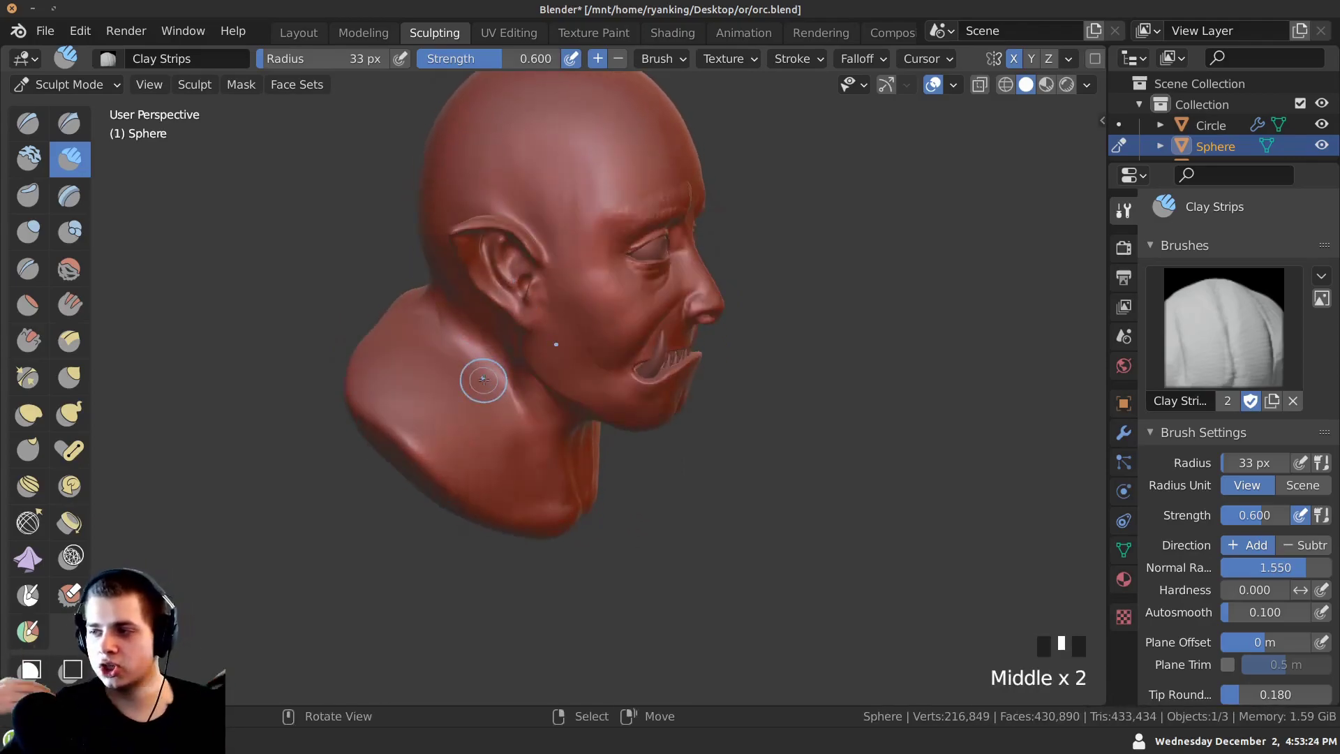
# Build up the top and outer edge of the shoulder with repeated Clay Strips strokes.
pyautogui.moveTo(396, 350); pyautogui.dragTo(328, 391, button='middle')
pyautogui.moveTo(329, 391); pyautogui.dragTo(504, 424, button='middle')
pyautogui.keyDown('ctrl'); pyautogui.moveTo(504, 423); pyautogui.dragTo(577, 425, button='middle'); pyautogui.keyUp('ctrl')
pyautogui.click(577, 426)
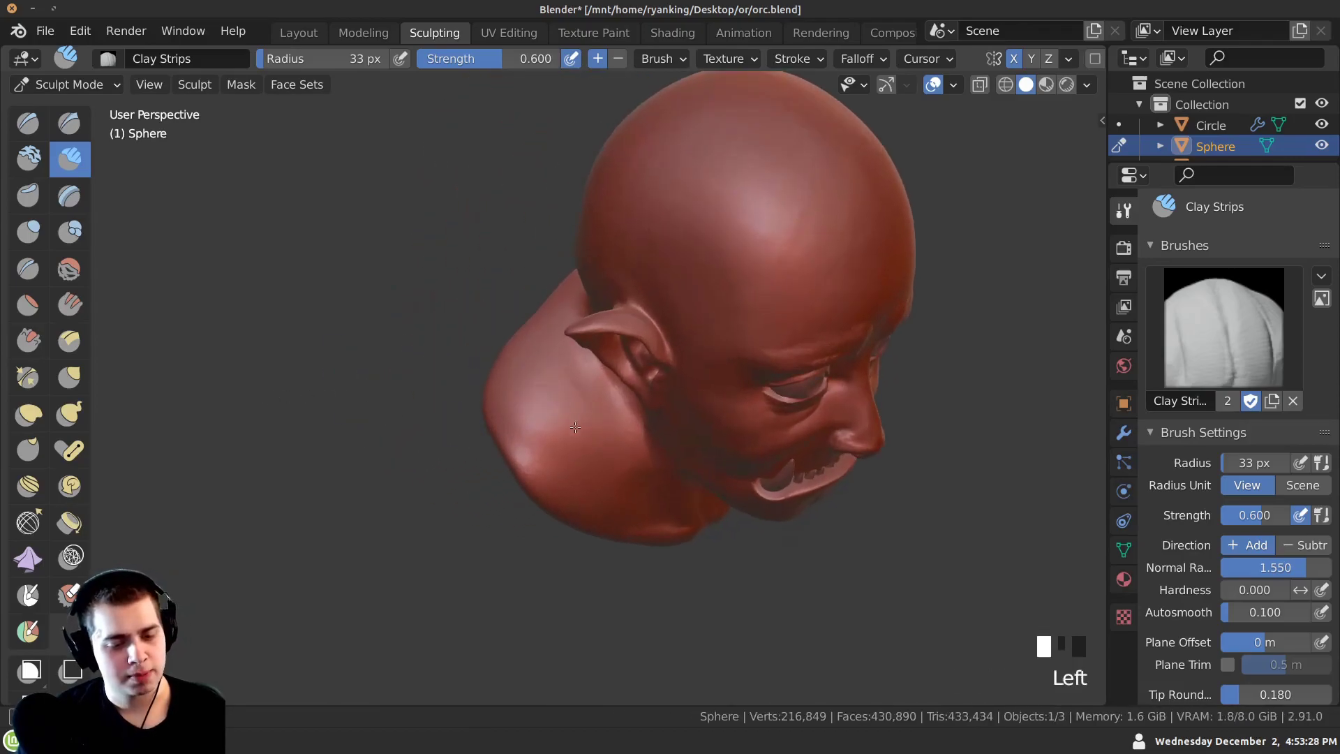
pyautogui.moveTo(523, 373); pyautogui.dragTo(572, 450)
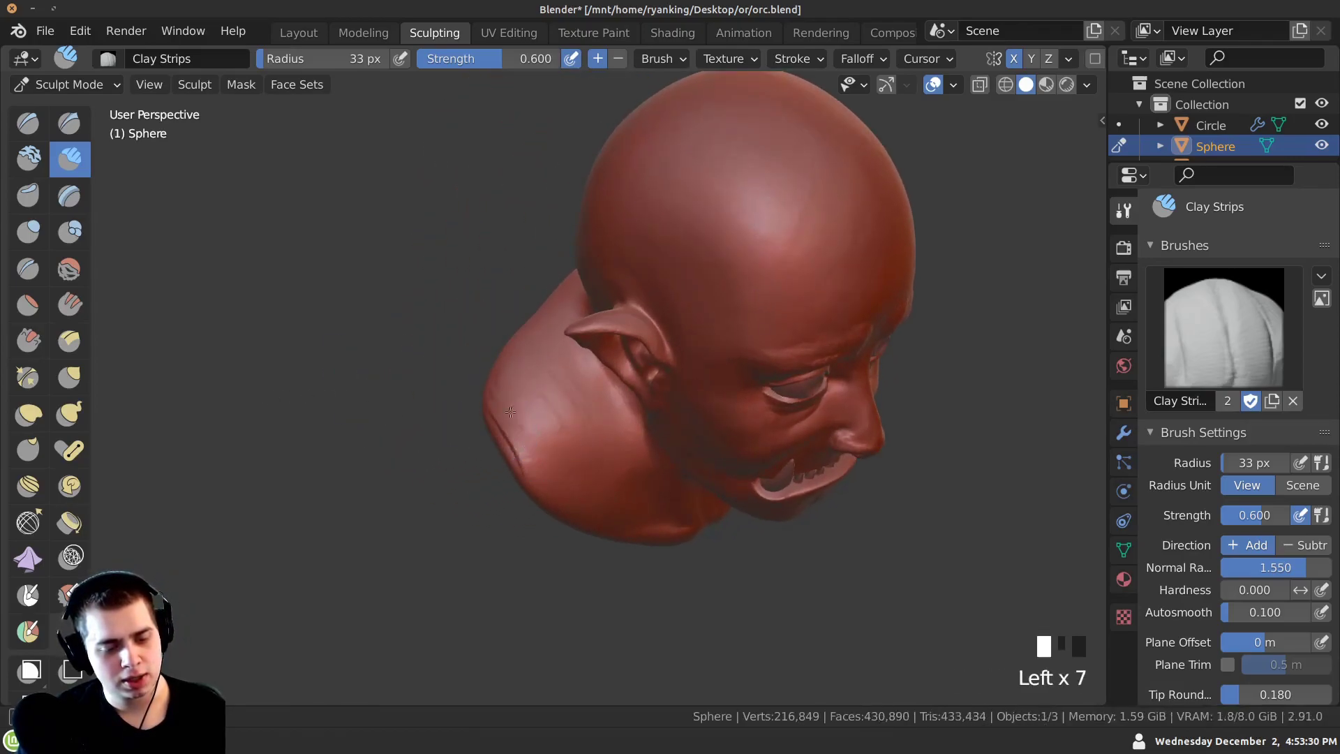
pyautogui.moveTo(523, 368); pyautogui.dragTo(529, 464)
# Enable Dyntopo for the bust and accept the vertex data loss.
pyautogui.moveTo(541, 446); pyautogui.dragTo(559, 394, button='middle')
pyautogui.moveTo(559, 394); pyautogui.dragTo(580, 349, button='middle')
pyautogui.scroll(-7, 1222, 454)
pyautogui.scroll(-3, 1222, 452)
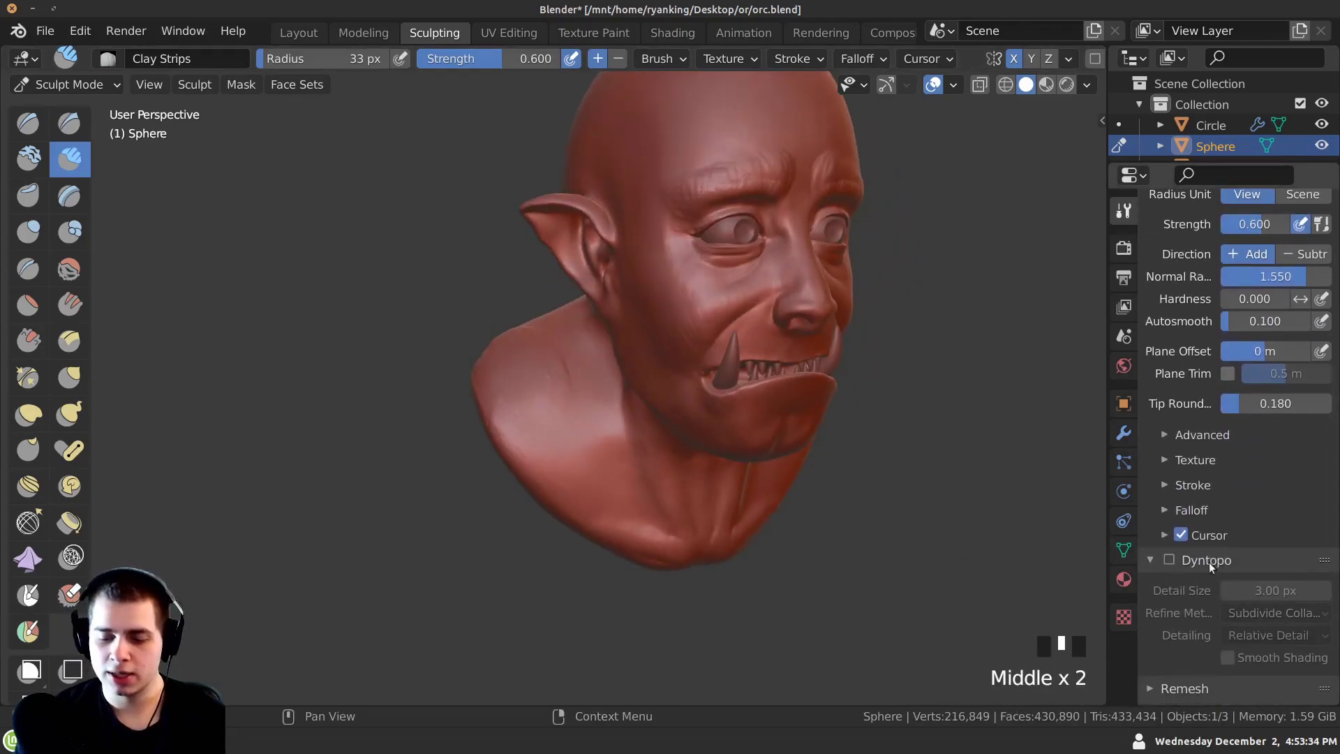
pyautogui.click(1167, 560)
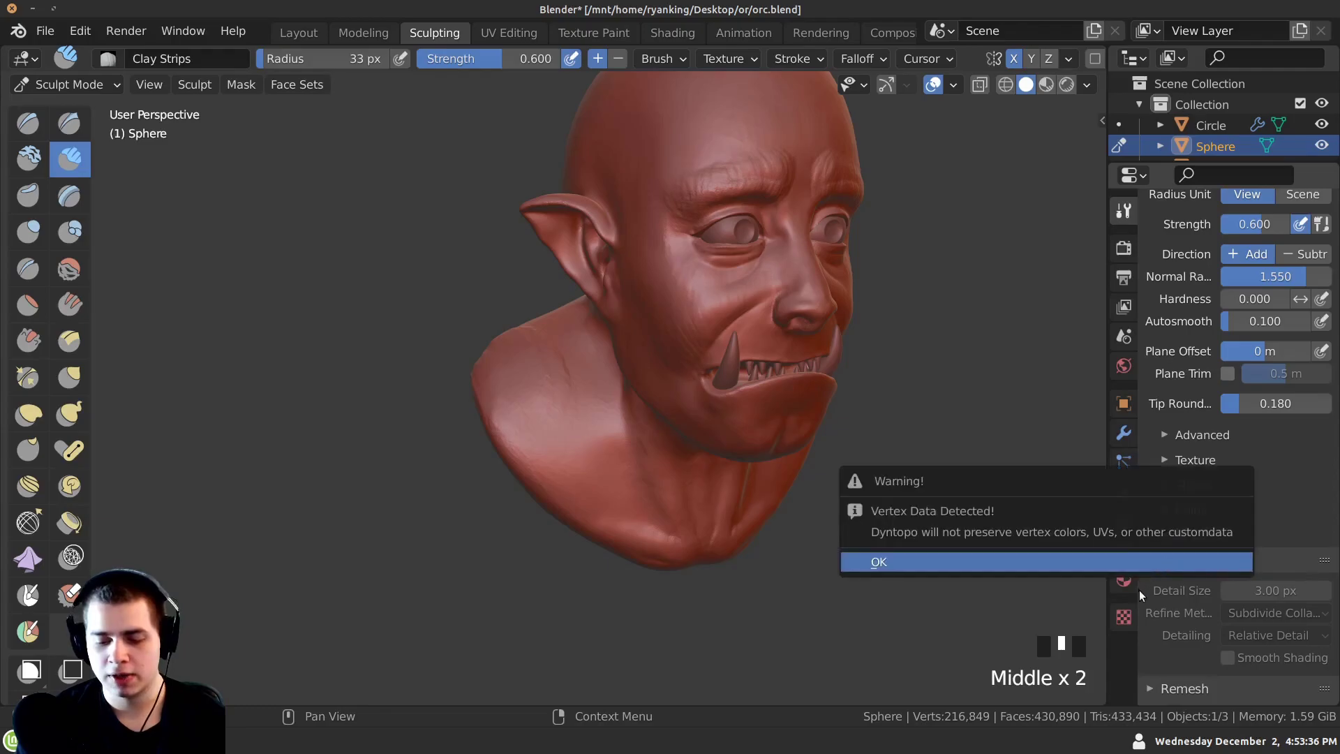
# Add volume to the shoulder with short Clay Strips strokes using dynamic topology.
pyautogui.moveTo(489, 346)
pyautogui.mouseDown(button='middle')
pyautogui.moveTo(515, 338)
pyautogui.moveTo(527, 398)
pyautogui.mouseUp(button='middle')
pyautogui.moveTo(534, 377); pyautogui.dragTo(548, 412)
pyautogui.moveTo(548, 412)
pyautogui.mouseDown(button='middle')
pyautogui.moveTo(535, 380)
pyautogui.moveTo(545, 400)
pyautogui.mouseUp(button='middle')
pyautogui.moveTo(537, 395); pyautogui.dragTo(522, 419)
pyautogui.keyDown('ctrl'); pyautogui.moveTo(520, 381); pyautogui.dragTo(516, 398, button='middle'); pyautogui.keyUp('ctrl')
pyautogui.moveTo(512, 395); pyautogui.dragTo(537, 419)
pyautogui.moveTo(525, 391); pyautogui.dragTo(552, 419)
# Extend the Clay Strips build-up across the shoulder and smooth the rough surface.
pyautogui.moveTo(551, 412)
pyautogui.mouseDown(button='middle')
pyautogui.moveTo(568, 443)
pyautogui.moveTo(500, 372)
pyautogui.moveTo(569, 418)
pyautogui.mouseUp(button='middle')
pyautogui.moveTo(569, 391)
pyautogui.keyDown('ctrl'); pyautogui.mouseDown(button='middle')
pyautogui.moveTo(571, 418)
pyautogui.moveTo(569, 349)
pyautogui.mouseUp(button='middle'); pyautogui.keyUp('ctrl')
pyautogui.moveTo(568, 341); pyautogui.dragTo(614, 419)
pyautogui.keyDown('ctrl'); pyautogui.moveTo(644, 457); pyautogui.dragTo(643, 487, button='middle'); pyautogui.keyUp('ctrl')
pyautogui.moveTo(614, 434)
pyautogui.keyDown('shift'); pyautogui.mouseDown()
pyautogui.moveTo(566, 397)
pyautogui.moveTo(557, 478)
pyautogui.mouseUp(); pyautogui.keyUp('shift')
pyautogui.keyDown('ctrl'); pyautogui.moveTo(557, 479); pyautogui.dragTo(559, 517, button='middle'); pyautogui.keyUp('ctrl')
pyautogui.moveTo(559, 517)
pyautogui.mouseDown(button='middle')
pyautogui.moveTo(520, 423)
pyautogui.moveTo(470, 377)
pyautogui.moveTo(499, 333)
pyautogui.moveTo(644, 388)
pyautogui.moveTo(705, 389)
pyautogui.mouseUp(button='middle')
# Adjust the shape of the shoulders and neck with short Grab strokes.
pyautogui.press('g')
pyautogui.tripleClick(495, 349)
pyautogui.tripleClick(536, 346)
pyautogui.moveTo(517, 350); pyautogui.dragTo(469, 332, button='middle')
pyautogui.moveTo(534, 297)
pyautogui.keyDown('ctrl'); pyautogui.mouseDown(button='middle')
pyautogui.moveTo(552, 345)
pyautogui.moveTo(471, 308)
pyautogui.mouseUp(button='middle'); pyautogui.keyUp('ctrl')
pyautogui.middleClick(470, 308)
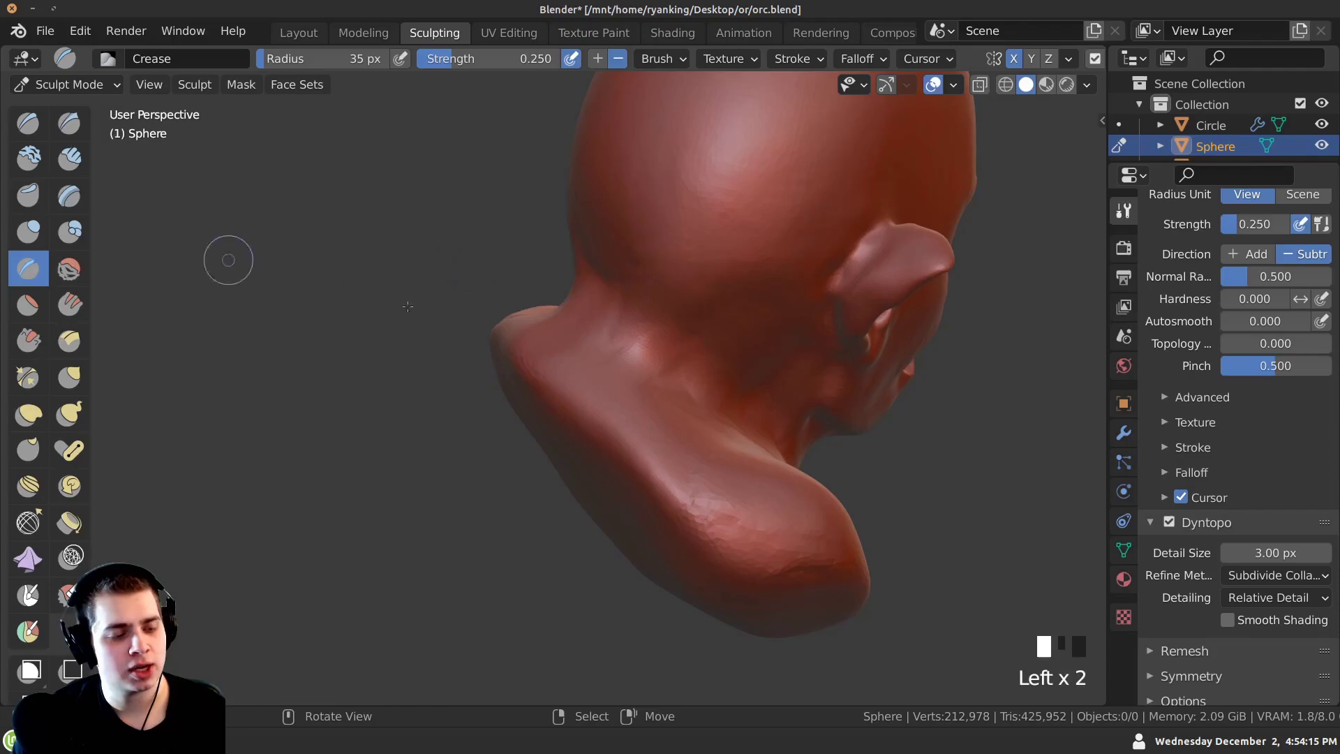
# Resize the Crease brush and carve muscle definition into the back of the neck and upper shoulders.
pyautogui.press('f')
pyautogui.click(653, 355)
pyautogui.moveTo(626, 374); pyautogui.dragTo(615, 342, button='middle')
pyautogui.moveTo(646, 349); pyautogui.dragTo(590, 311)
pyautogui.moveTo(579, 297); pyautogui.dragTo(572, 317, button='middle')
pyautogui.moveTo(585, 335); pyautogui.dragTo(642, 377)
pyautogui.moveTo(601, 348); pyautogui.dragTo(637, 372)
pyautogui.moveTo(620, 381); pyautogui.dragTo(608, 341, button='middle')
pyautogui.moveTo(608, 341); pyautogui.dragTo(607, 287)
pyautogui.click(677, 319)
pyautogui.moveTo(677, 319)
pyautogui.mouseDown(button='middle')
pyautogui.moveTo(663, 335)
pyautogui.moveTo(530, 314)
pyautogui.moveTo(583, 345)
pyautogui.mouseUp(button='middle')
# Set the Grab brush radius to 152 px and reshape where the back of the neck meets the shoulders.
pyautogui.press('g')
pyautogui.press('f')
pyautogui.click(700, 354)
pyautogui.moveTo(609, 358); pyautogui.dragTo(584, 350)
pyautogui.moveTo(584, 350); pyautogui.dragTo(568, 341, button='middle')
pyautogui.moveTo(585, 347); pyautogui.dragTo(573, 348)
pyautogui.moveTo(572, 348); pyautogui.dragTo(515, 363, button='middle')
pyautogui.moveTo(586, 370); pyautogui.dragTo(573, 373)
pyautogui.moveTo(565, 373); pyautogui.dragTo(548, 376)
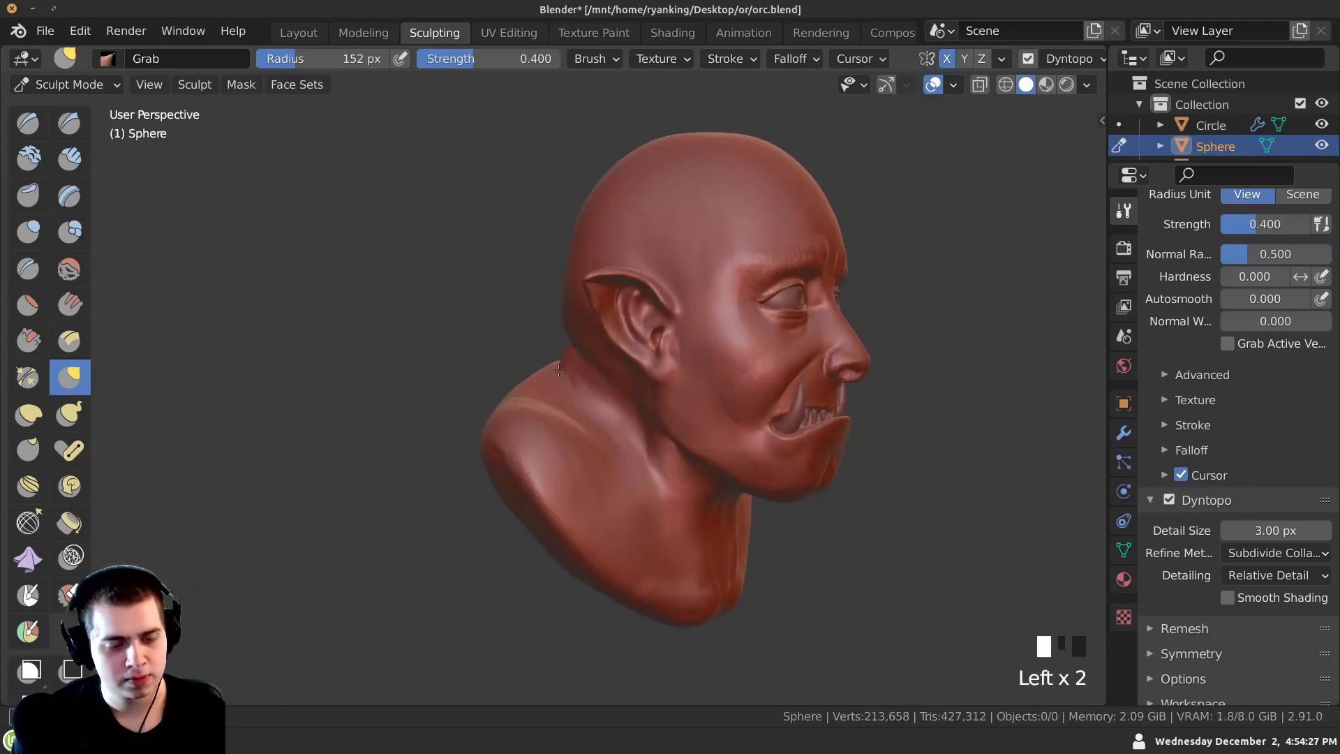
# Build up the muscle between the neck and shoulder with diagonal Clay Strips strokes.
pyautogui.moveTo(548, 375); pyautogui.dragTo(618, 369, button='middle')
pyautogui.keyDown('ctrl'); pyautogui.moveTo(618, 368); pyautogui.dragTo(607, 328, button='middle'); pyautogui.keyUp('ctrl')
pyautogui.click(66, 160)
pyautogui.moveTo(502, 307); pyautogui.dragTo(604, 391, button='middle')
pyautogui.moveTo(604, 419)
pyautogui.keyDown('ctrl'); pyautogui.mouseDown(button='middle')
pyautogui.moveTo(622, 401)
pyautogui.moveTo(653, 447)
pyautogui.mouseUp(button='middle'); pyautogui.keyUp('ctrl')
pyautogui.moveTo(682, 483); pyautogui.dragTo(653, 450)
pyautogui.moveTo(653, 454); pyautogui.dragTo(632, 430)
pyautogui.moveTo(639, 447); pyautogui.dragTo(601, 410)
pyautogui.keyDown('ctrl'); pyautogui.moveTo(602, 411); pyautogui.dragTo(606, 386, button='middle'); pyautogui.keyUp('ctrl')
pyautogui.moveTo(606, 405); pyautogui.dragTo(567, 369)
# Layer Clay Strips strokes on the back of the neck and the base of the skull.
pyautogui.moveTo(573, 377); pyautogui.dragTo(613, 311, button='middle')
pyautogui.moveTo(613, 314); pyautogui.dragTo(649, 331)
pyautogui.moveTo(648, 331); pyautogui.dragTo(657, 310, button='middle')
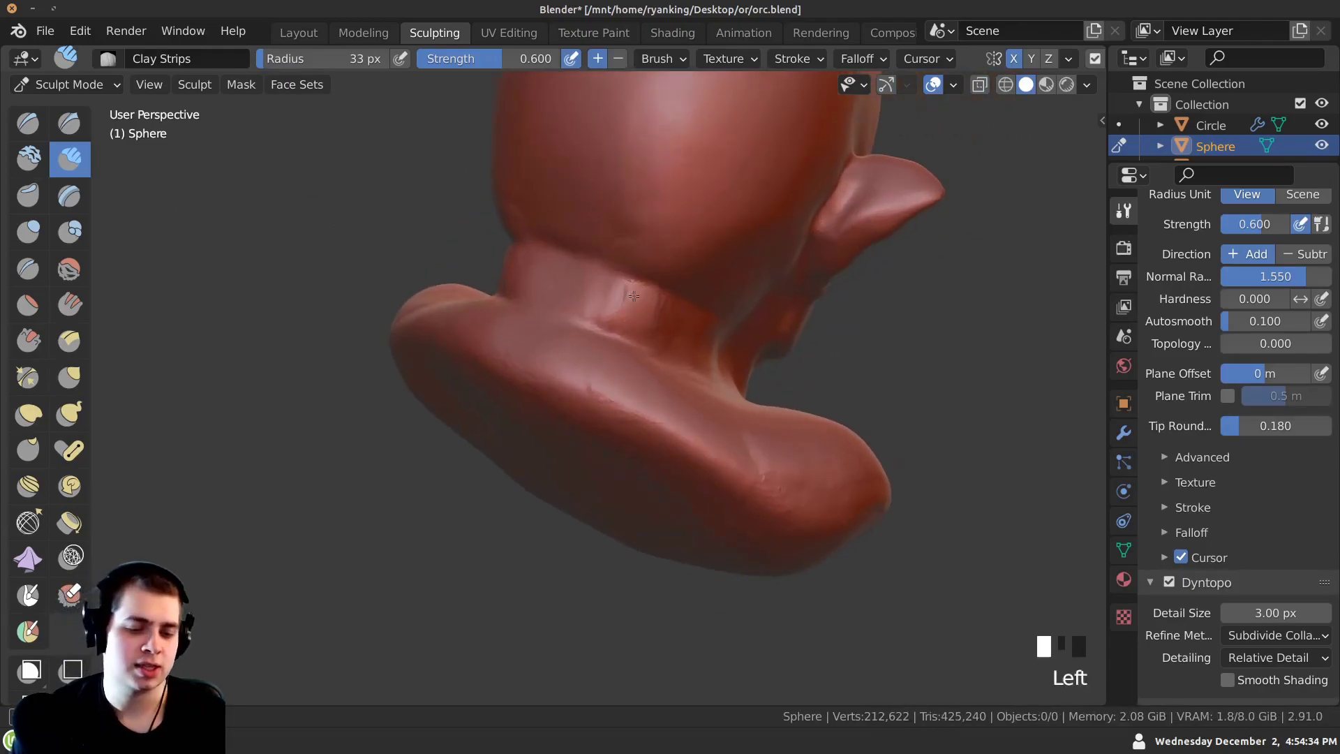
pyautogui.moveTo(579, 276); pyautogui.dragTo(594, 300)
pyautogui.moveTo(597, 281); pyautogui.dragTo(625, 296, button='middle')
pyautogui.moveTo(626, 296); pyautogui.dragTo(615, 307)
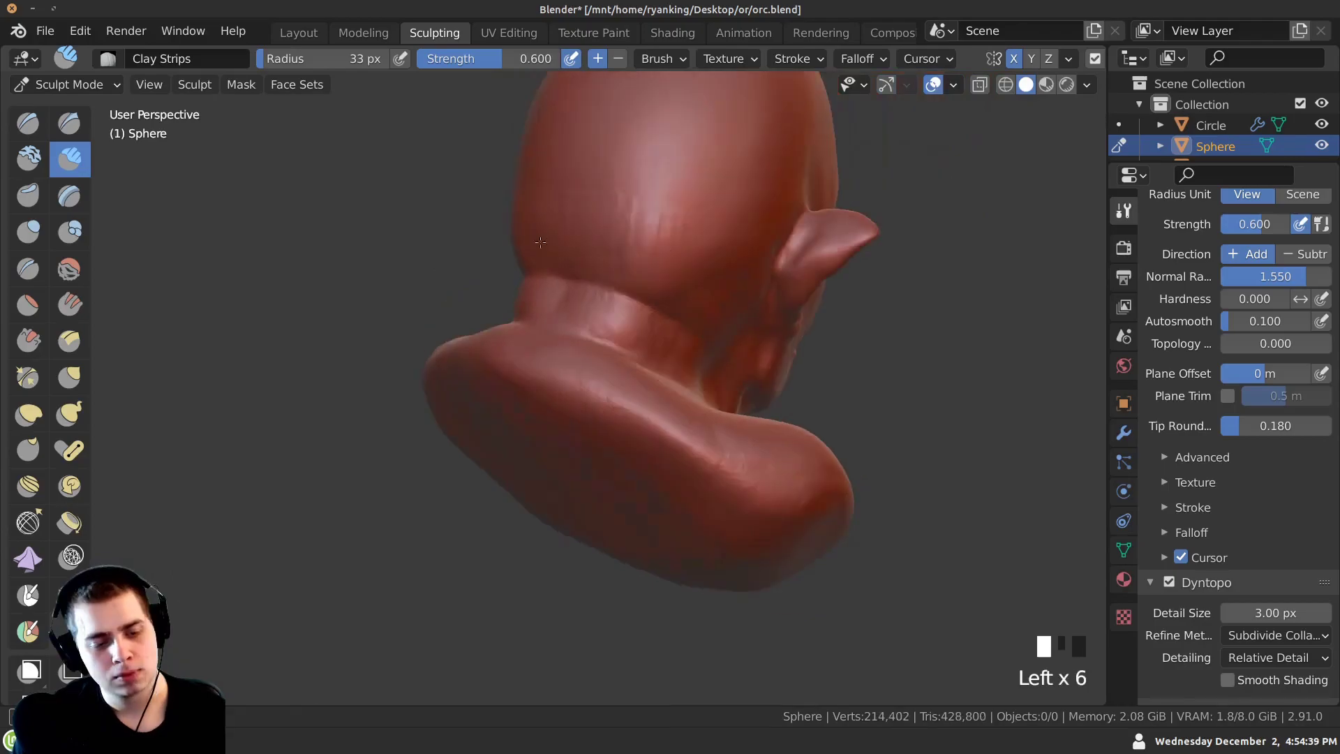
pyautogui.moveTo(646, 223); pyautogui.dragTo(635, 255)
# Refine the side of the neck and the area beneath the jaw with Clay Strips strokes.
pyautogui.keyDown('ctrl'); pyautogui.moveTo(621, 264); pyautogui.dragTo(605, 331, button='middle'); pyautogui.keyUp('ctrl')
pyautogui.moveTo(605, 331); pyautogui.dragTo(435, 358, button='middle')
pyautogui.keyDown('ctrl'); pyautogui.moveTo(649, 440); pyautogui.dragTo(660, 391, button='middle'); pyautogui.keyUp('ctrl')
pyautogui.moveTo(678, 388)
pyautogui.mouseDown()
pyautogui.moveTo(687, 396)
pyautogui.moveTo(670, 391)
pyautogui.mouseUp()
pyautogui.moveTo(675, 382); pyautogui.dragTo(656, 404, button='middle')
pyautogui.moveTo(649, 413); pyautogui.dragTo(670, 440)
pyautogui.moveTo(638, 441)
pyautogui.mouseDown(button='middle')
pyautogui.moveTo(568, 398)
pyautogui.moveTo(527, 421)
pyautogui.moveTo(543, 296)
pyautogui.mouseUp(button='middle')
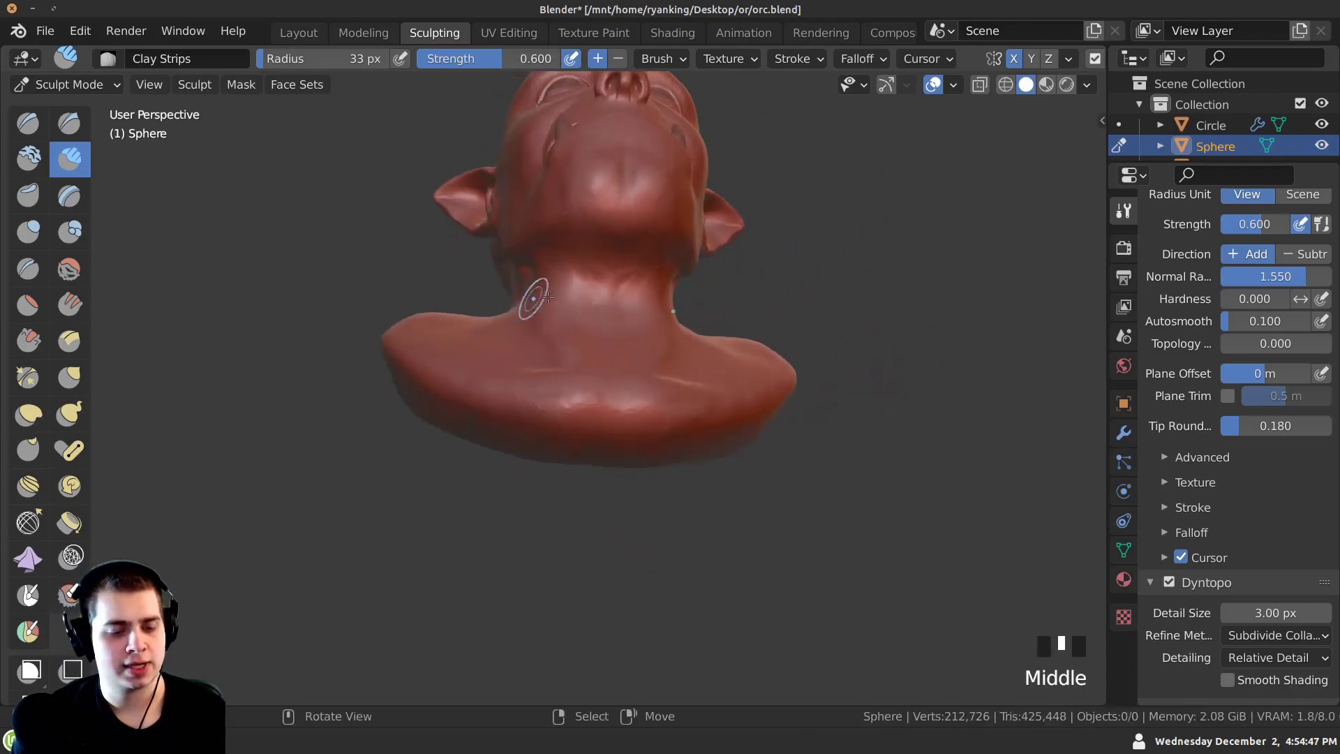
pyautogui.moveTo(544, 297); pyautogui.dragTo(584, 253)
pyautogui.click(588, 305)
# Rework the cheek and rear jaw below the ear with Clay Strips and even out the lumps.
pyautogui.moveTo(614, 321); pyautogui.dragTo(685, 536, button='middle')
pyautogui.click(599, 342)
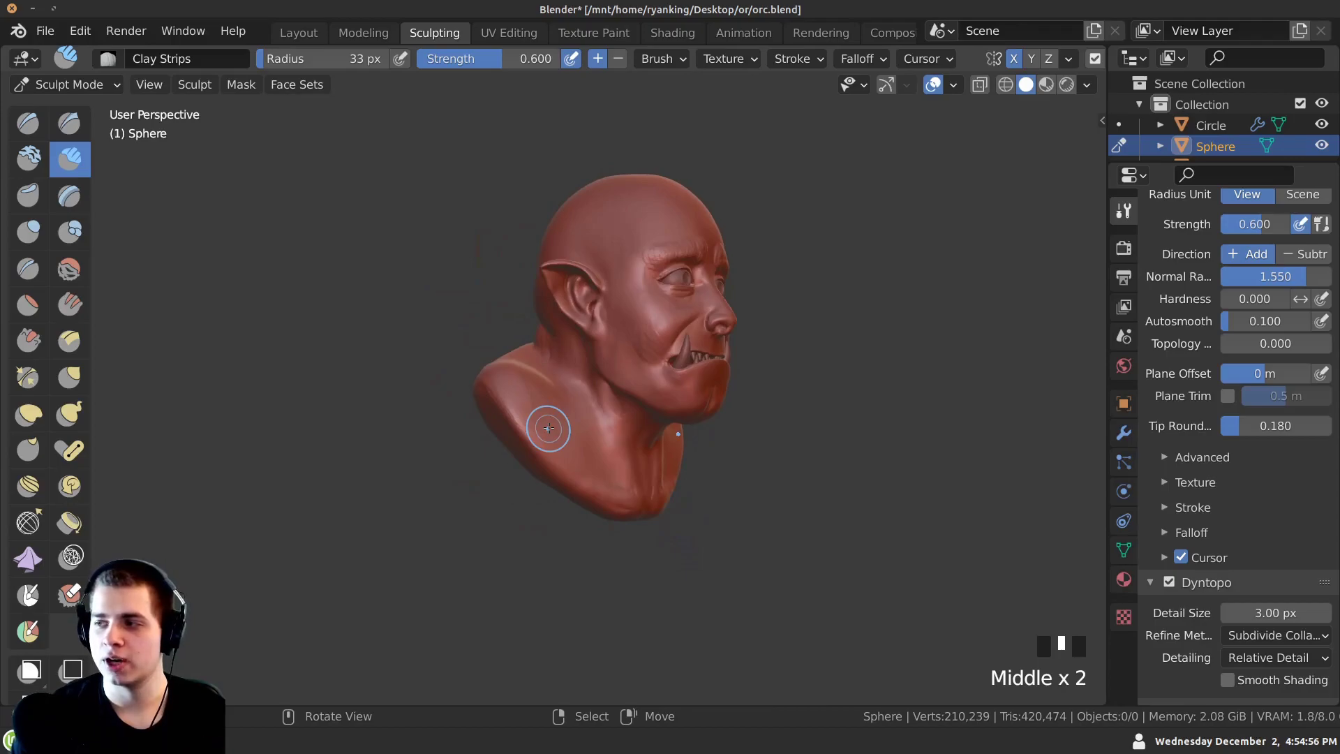
pyautogui.moveTo(504, 294); pyautogui.dragTo(449, 525, button='middle')
pyautogui.moveTo(566, 349)
pyautogui.mouseDown(button='middle')
pyautogui.moveTo(488, 412)
pyautogui.moveTo(554, 428)
pyautogui.moveTo(605, 318)
pyautogui.moveTo(607, 350)
pyautogui.moveTo(685, 405)
pyautogui.moveTo(613, 294)
pyautogui.moveTo(604, 222)
pyautogui.mouseUp(button='middle')
pyautogui.click(657, 352)
pyautogui.click(603, 218)
pyautogui.moveTo(655, 336)
pyautogui.mouseDown(button='middle')
pyautogui.moveTo(458, 321)
pyautogui.moveTo(532, 308)
pyautogui.moveTo(585, 342)
pyautogui.mouseUp(button='middle')
pyautogui.click(457, 321)
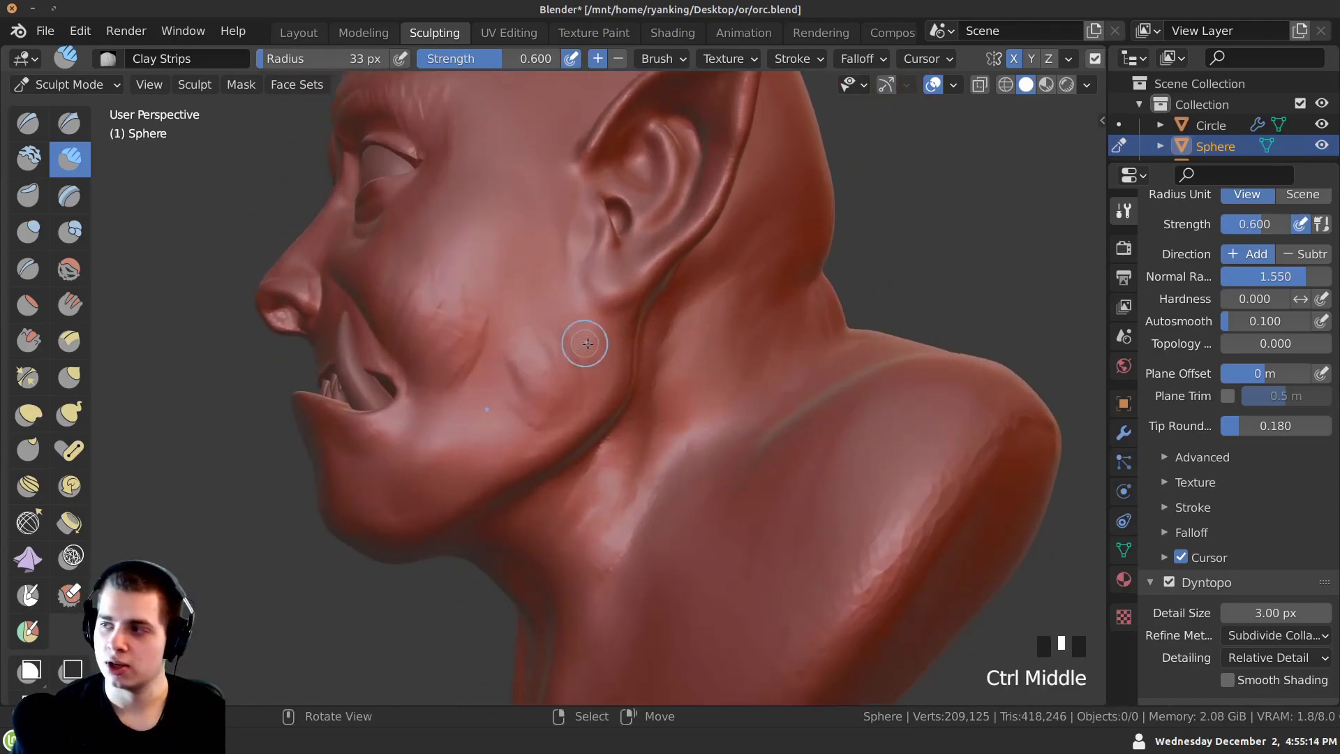
pyautogui.click(585, 342)
pyautogui.moveTo(585, 342); pyautogui.dragTo(606, 388)
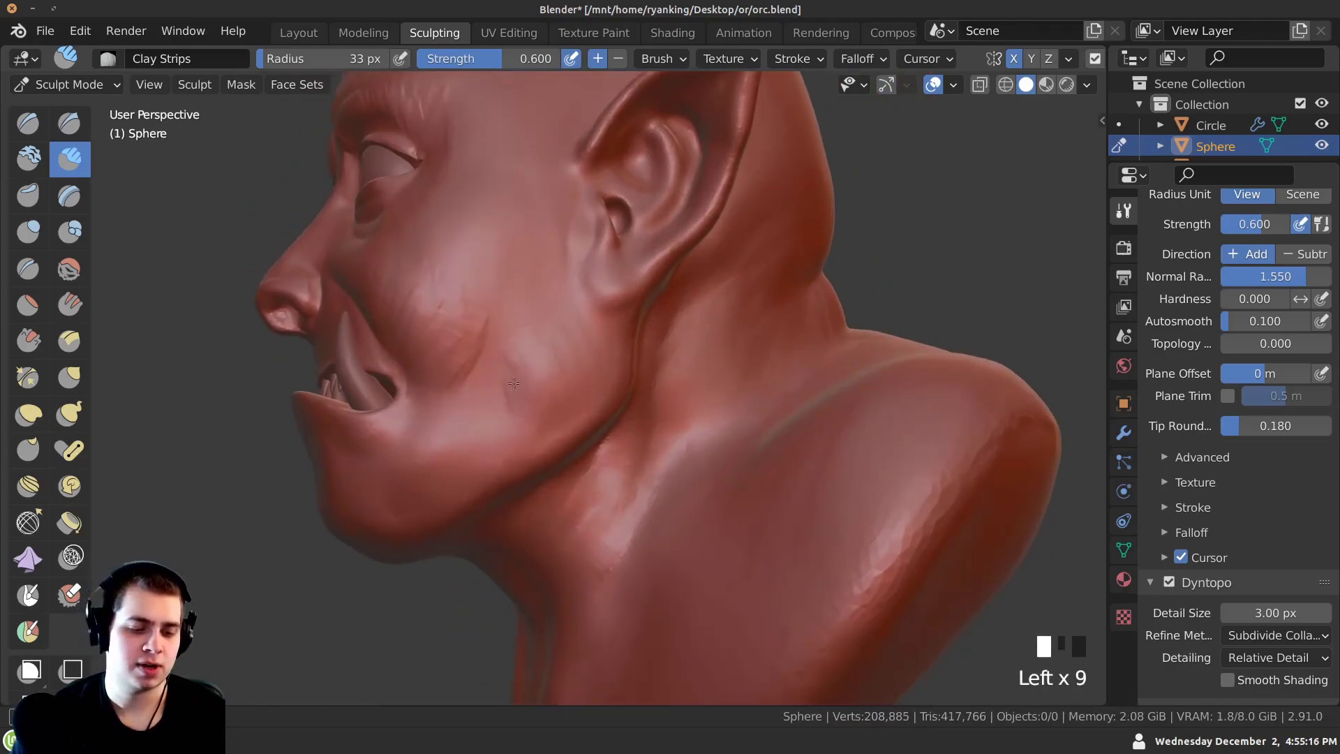
# Build up the muscle on the side of the neck from behind the jaw down to the collar.
pyautogui.moveTo(524, 401)
pyautogui.mouseDown(button='middle')
pyautogui.moveTo(508, 245)
pyautogui.moveTo(534, 487)
pyautogui.moveTo(598, 389)
pyautogui.moveTo(577, 362)
pyautogui.moveTo(582, 384)
pyautogui.mouseUp(button='middle')
pyautogui.click(513, 277)
pyautogui.click(563, 403)
pyautogui.moveTo(582, 383); pyautogui.dragTo(575, 394)
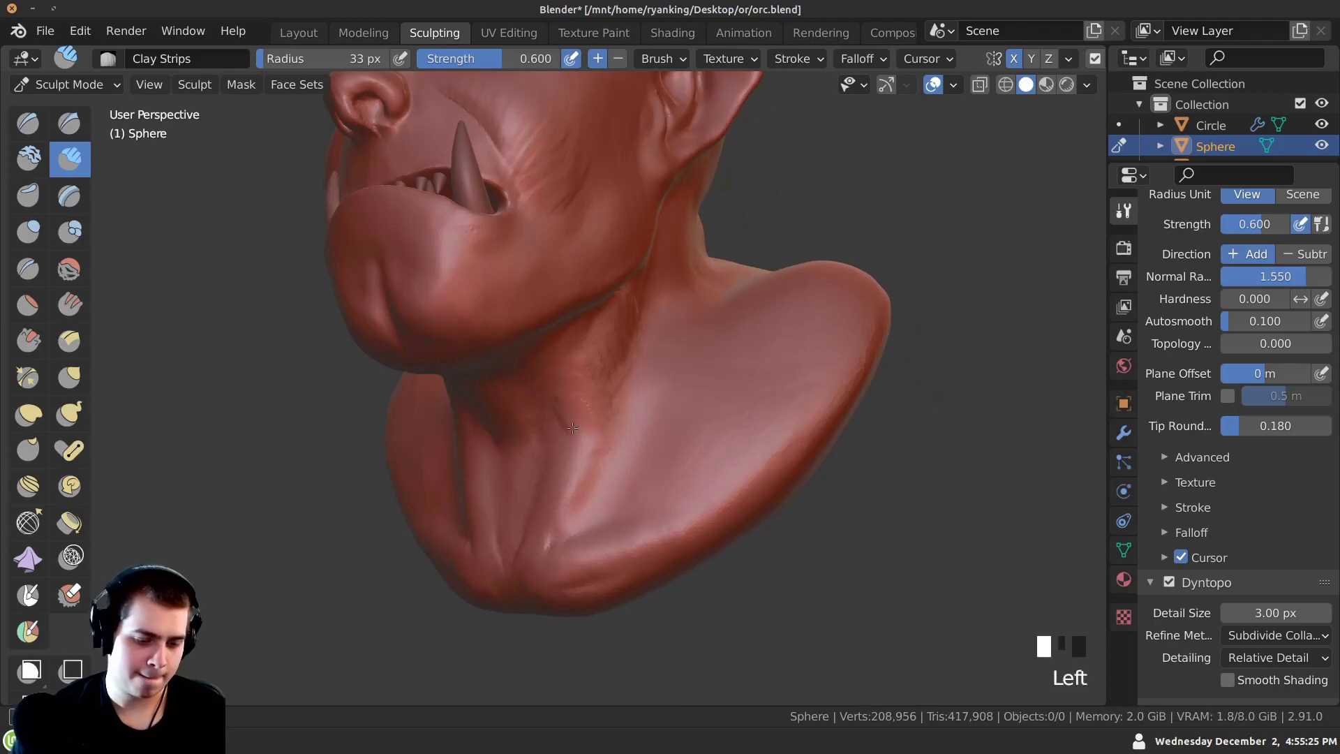
pyautogui.keyDown('ctrl'); pyautogui.moveTo(557, 494); pyautogui.dragTo(593, 203, button='middle'); pyautogui.keyUp('ctrl')
pyautogui.moveTo(592, 231); pyautogui.dragTo(590, 222)
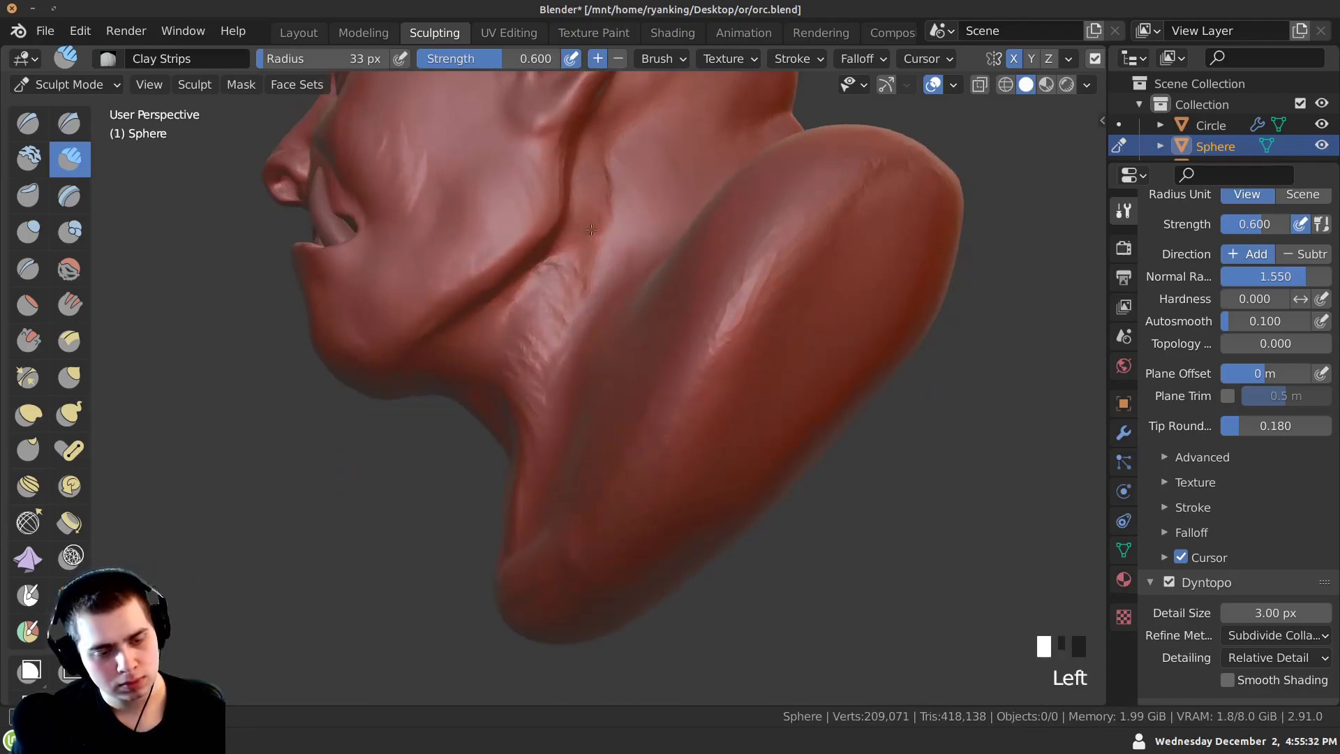
pyautogui.moveTo(557, 267); pyautogui.dragTo(602, 322)
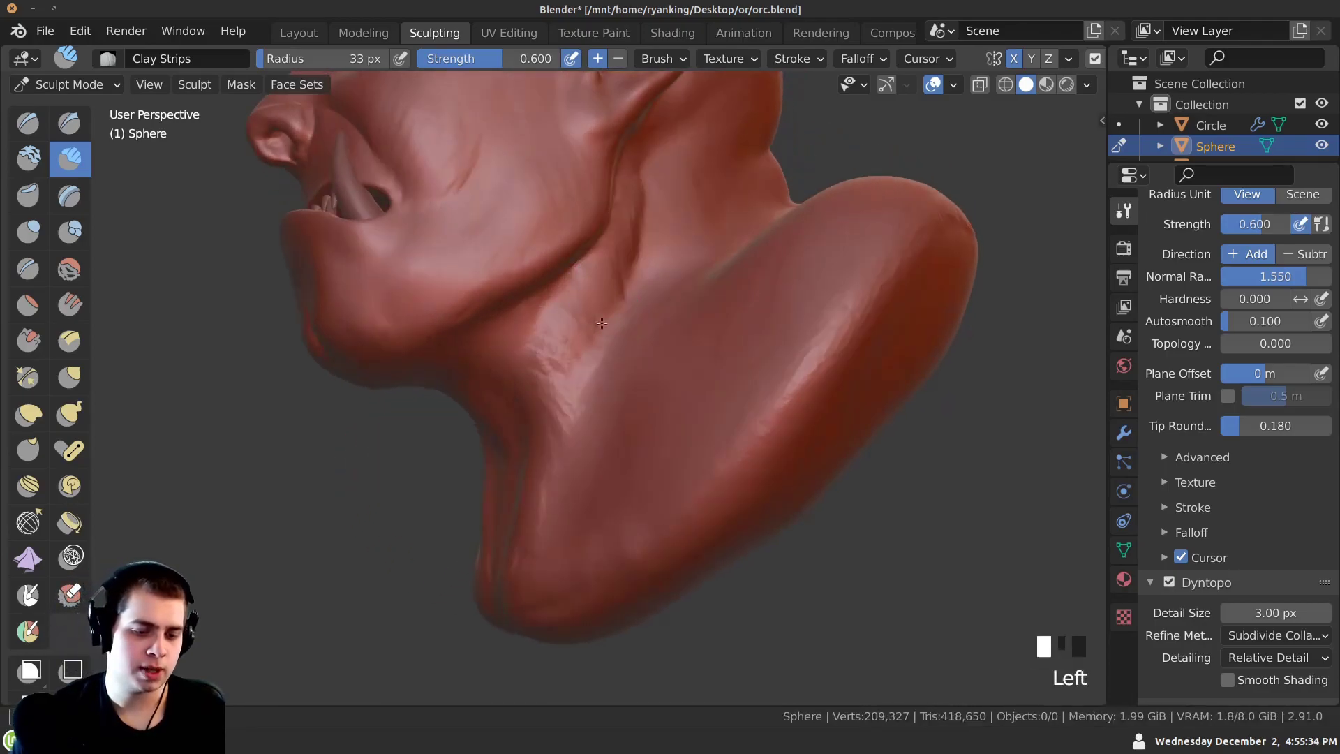
# Define the front neck muscle down to the collarbone with short Clay Strips strokes.
pyautogui.moveTo(573, 336); pyautogui.dragTo(597, 330, button='middle')
pyautogui.moveTo(588, 328); pyautogui.dragTo(571, 377)
pyautogui.keyDown('shift'); pyautogui.moveTo(572, 377); pyautogui.dragTo(568, 311, button='middle'); pyautogui.keyUp('shift')
pyautogui.moveTo(568, 312)
pyautogui.mouseDown()
pyautogui.moveTo(563, 335)
pyautogui.moveTo(559, 321)
pyautogui.mouseUp()
pyautogui.moveTo(558, 321); pyautogui.dragTo(582, 326, button='middle')
pyautogui.moveTo(566, 377); pyautogui.dragTo(573, 333, button='middle')
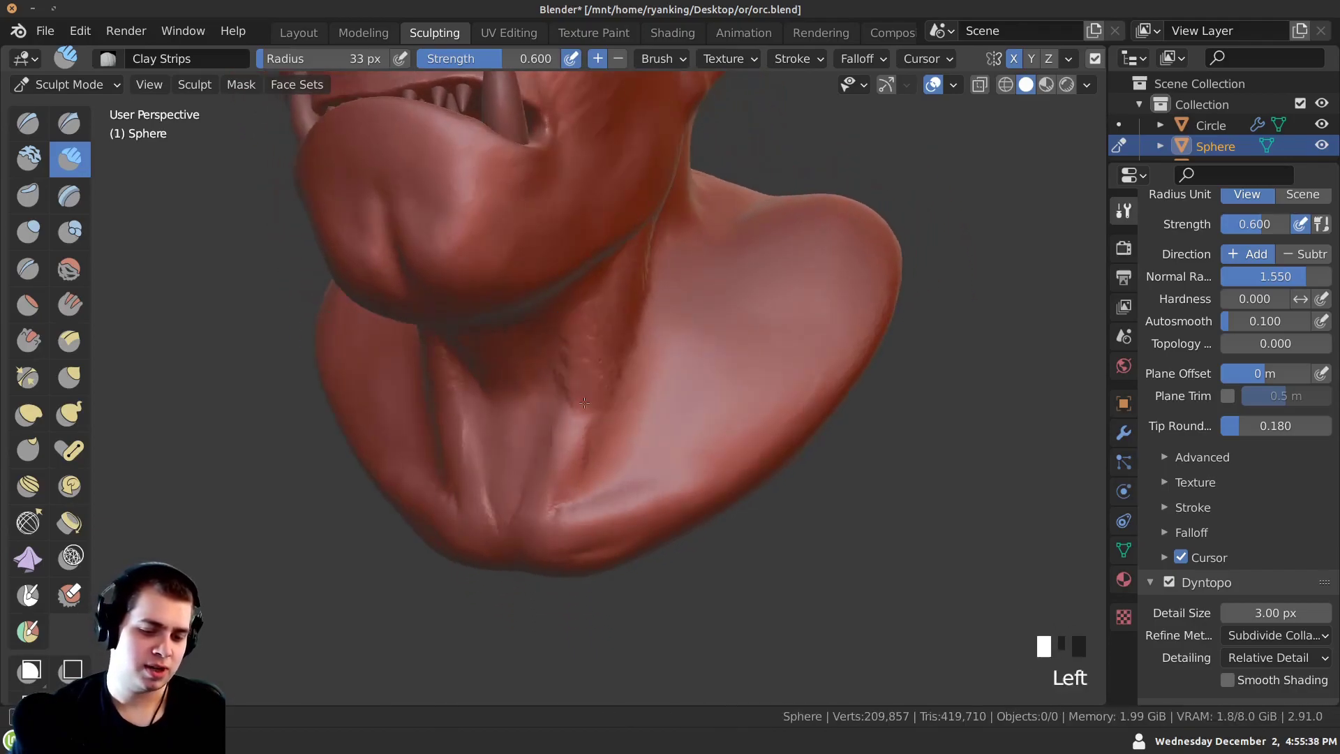
pyautogui.moveTo(547, 504); pyautogui.dragTo(542, 515)
# Add Clay Strips strokes to the neck behind and below the ear.
pyautogui.moveTo(600, 391); pyautogui.dragTo(537, 391, button='middle')
pyautogui.keyDown('ctrl'); pyautogui.moveTo(537, 391); pyautogui.dragTo(541, 447, button='middle'); pyautogui.keyUp('ctrl')
pyautogui.moveTo(705, 245); pyautogui.dragTo(650, 241, button='middle')
pyautogui.keyDown('ctrl'); pyautogui.moveTo(649, 241); pyautogui.dragTo(652, 287, button='middle'); pyautogui.keyUp('ctrl')
pyautogui.moveTo(615, 233); pyautogui.dragTo(636, 286)
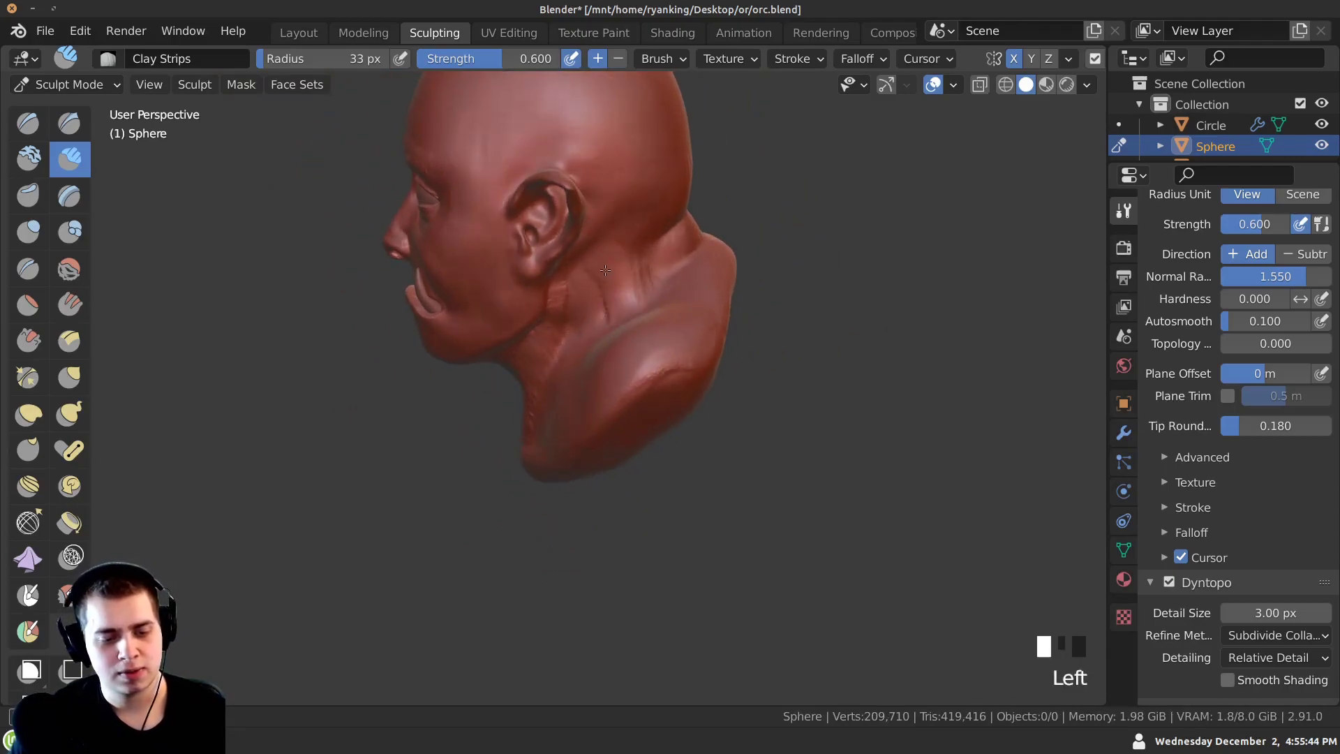
pyautogui.moveTo(602, 297); pyautogui.dragTo(601, 291, button='middle')
pyautogui.moveTo(624, 350); pyautogui.dragTo(622, 271, button='middle')
# Adjust the bust's silhouette with a small stroke of the 152 px Grab brush.
pyautogui.moveTo(631, 341); pyautogui.dragTo(514, 395, button='middle')
pyautogui.press('g')
pyautogui.moveTo(507, 345); pyautogui.dragTo(449, 344, button='middle')
pyautogui.moveTo(449, 344); pyautogui.dragTo(454, 325)
pyautogui.moveTo(458, 314)
pyautogui.mouseDown(button='middle')
pyautogui.moveTo(464, 258)
pyautogui.moveTo(239, 254)
pyautogui.moveTo(389, 239)
pyautogui.moveTo(320, 230)
pyautogui.moveTo(435, 315)
pyautogui.moveTo(361, 467)
pyautogui.mouseUp(button='middle')
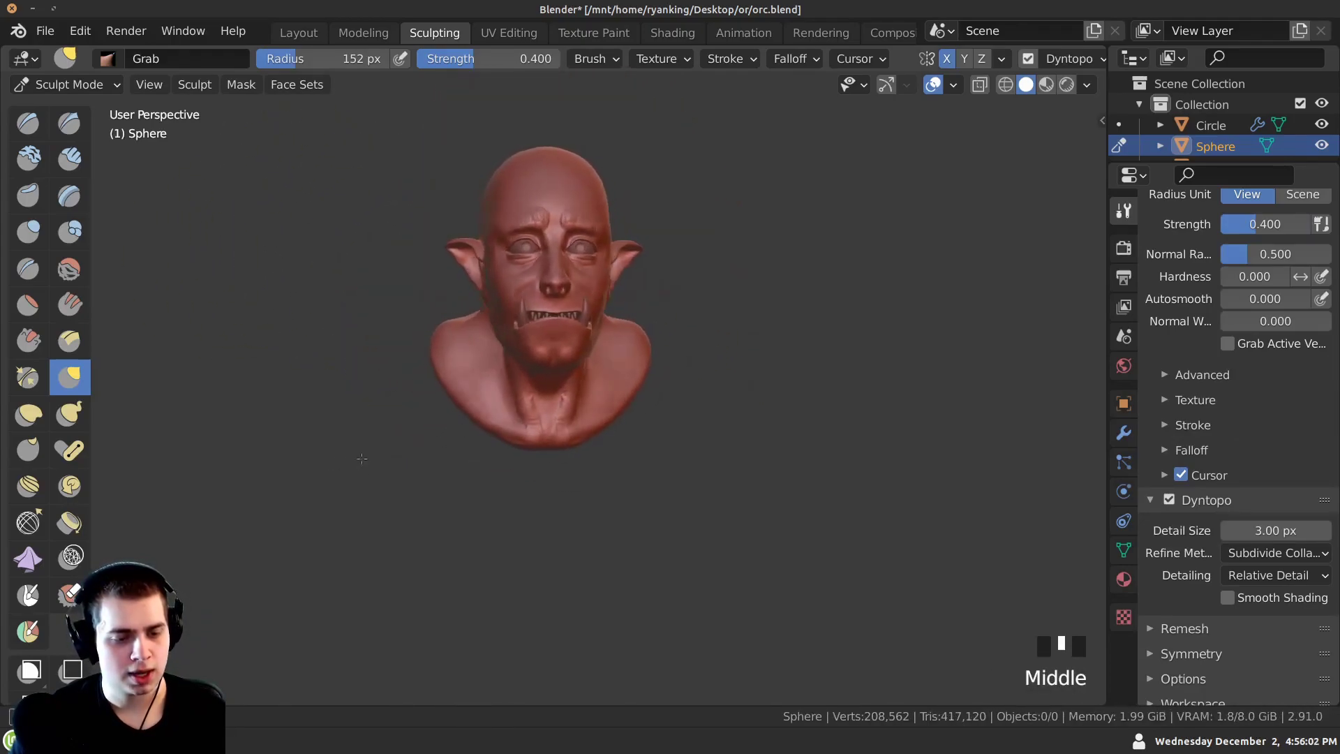
# Carve grooves along the neck muscles and throat with the Crease brush at 44 px radius.
pyautogui.keyDown('ctrl'); pyautogui.moveTo(488, 393); pyautogui.dragTo(449, 300, button='middle'); pyautogui.keyUp('ctrl')
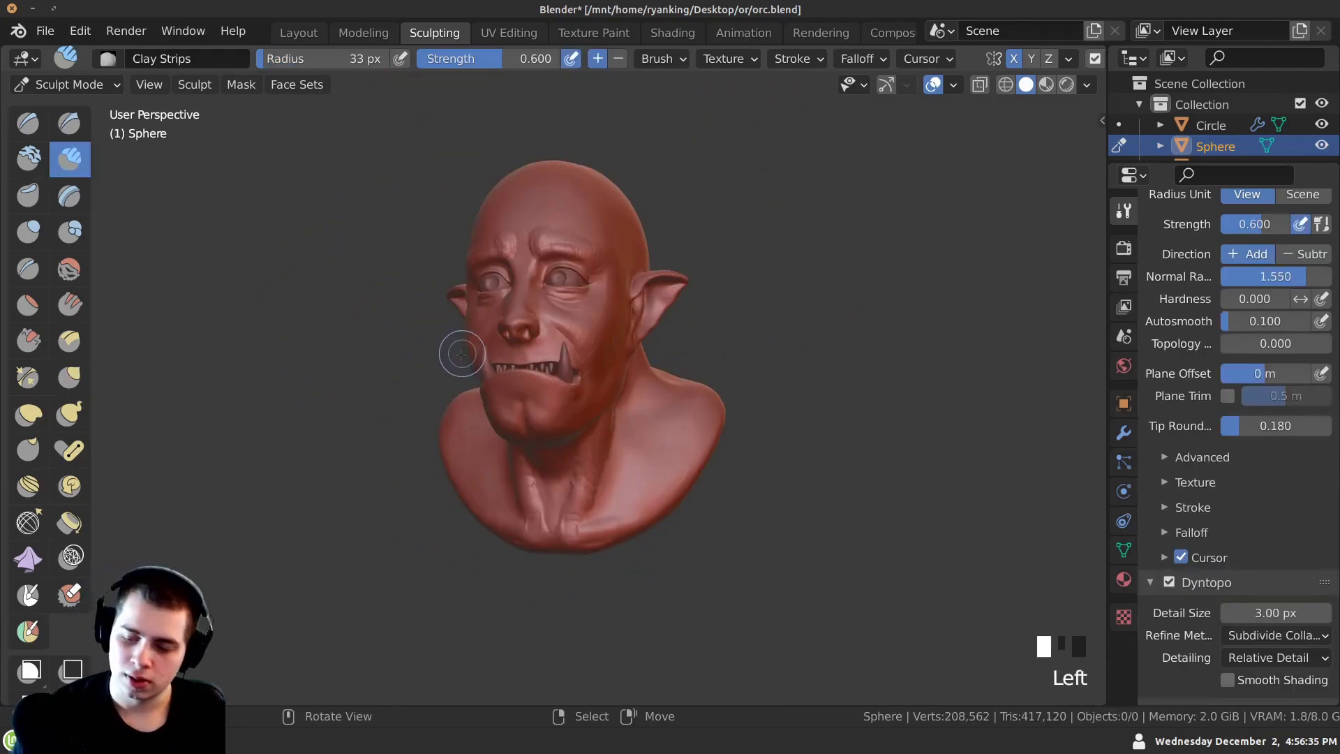
pyautogui.moveTo(462, 354); pyautogui.dragTo(605, 411, button='middle')
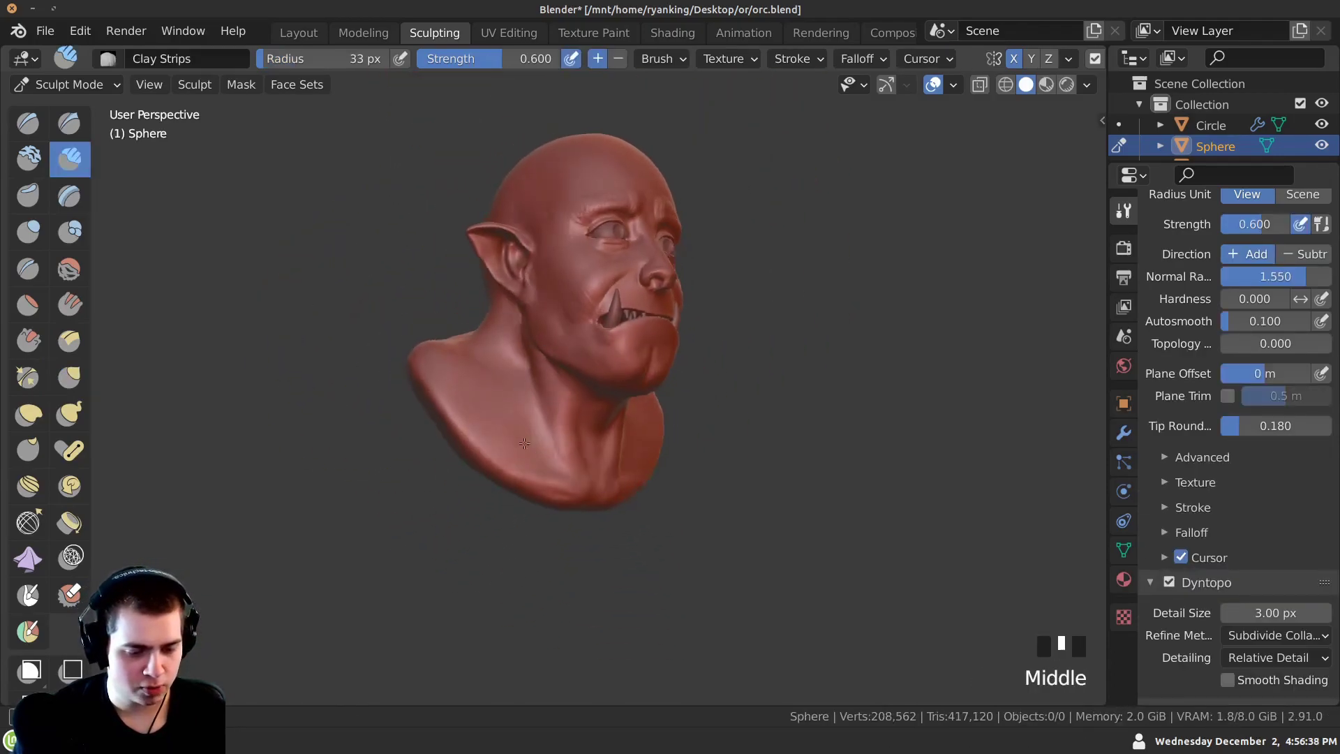
pyautogui.keyDown('ctrl'); pyautogui.moveTo(500, 377); pyautogui.dragTo(451, 296, button='middle'); pyautogui.keyUp('ctrl')
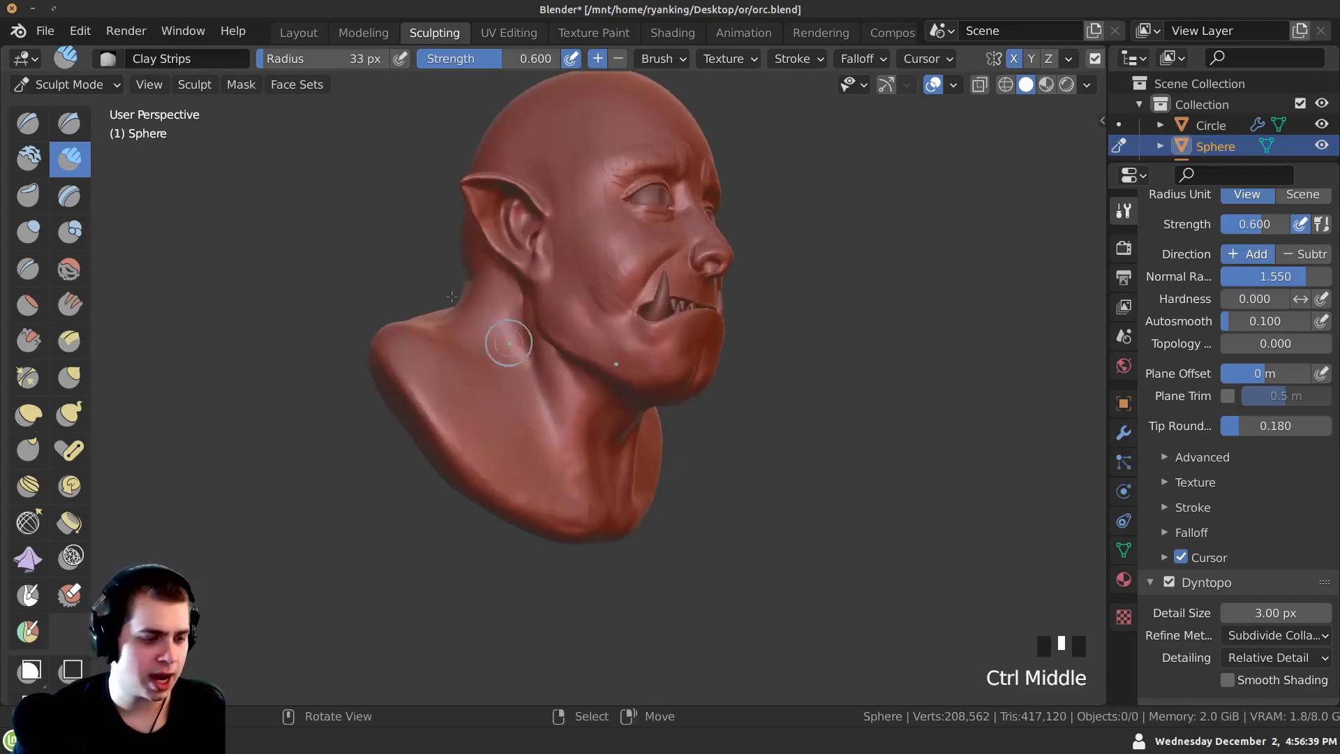
pyautogui.click(28, 271)
pyautogui.moveTo(277, 280)
pyautogui.mouseDown(button='middle')
pyautogui.moveTo(541, 385)
pyautogui.moveTo(533, 463)
pyautogui.moveTo(577, 446)
pyautogui.moveTo(597, 480)
pyautogui.moveTo(520, 436)
pyautogui.mouseUp(button='middle')
pyautogui.moveTo(539, 398); pyautogui.dragTo(593, 468)
pyautogui.moveTo(587, 454); pyautogui.dragTo(649, 479, button='middle')
pyautogui.moveTo(576, 419); pyautogui.dragTo(595, 473)
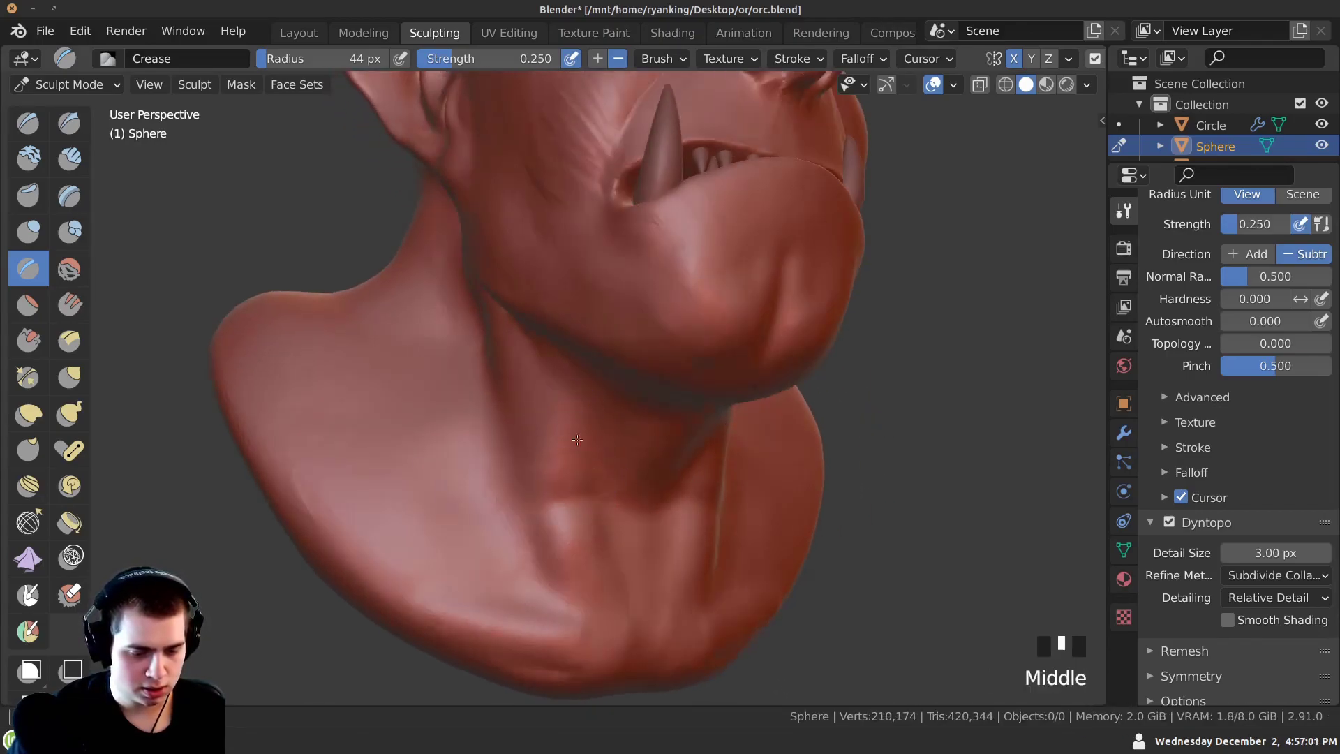
pyautogui.moveTo(595, 473); pyautogui.dragTo(555, 398, button='middle')
pyautogui.moveTo(557, 360); pyautogui.dragTo(561, 372)
pyautogui.moveTo(561, 372); pyautogui.dragTo(668, 355, button='middle')
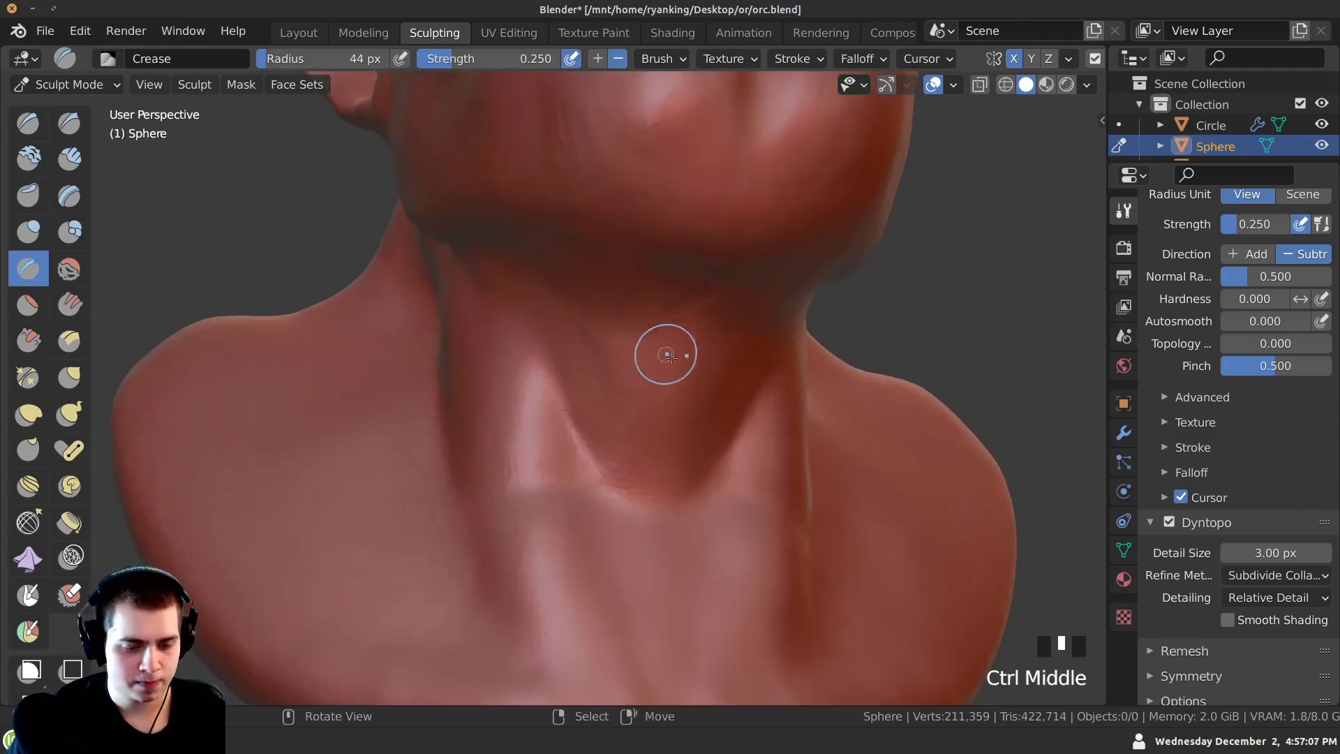
# Set the Crease brush radius to 32 px and carve skin folds across the throat and side of the neck.
pyautogui.press('f')
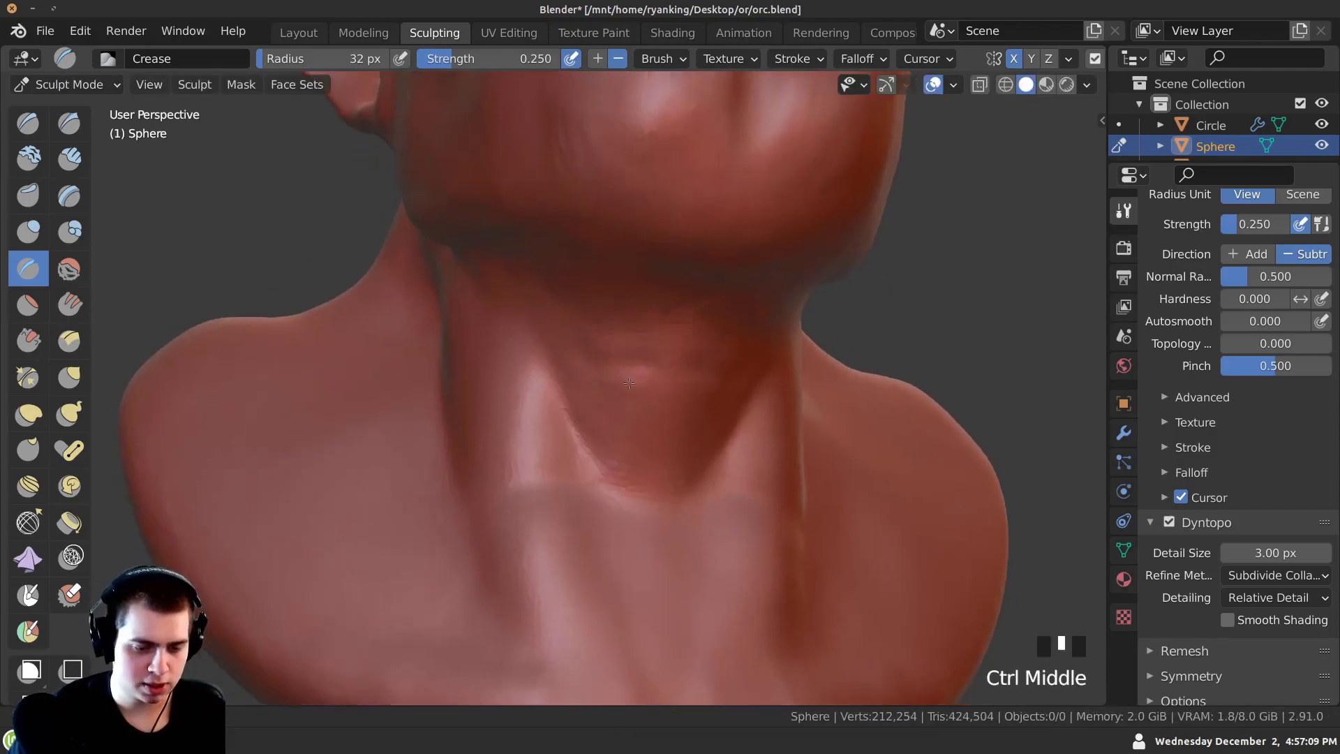
pyautogui.scroll(-2, 630, 379)
pyautogui.moveTo(507, 392); pyautogui.dragTo(504, 418)
pyautogui.moveTo(504, 419)
pyautogui.mouseDown(button='middle')
pyautogui.moveTo(565, 434)
pyautogui.moveTo(544, 395)
pyautogui.mouseUp(button='middle')
pyautogui.moveTo(621, 423); pyautogui.dragTo(661, 431)
pyautogui.moveTo(661, 430)
pyautogui.keyDown('ctrl'); pyautogui.mouseDown(button='middle')
pyautogui.moveTo(660, 450)
pyautogui.moveTo(579, 419)
pyautogui.mouseUp(button='middle'); pyautogui.keyUp('ctrl')
pyautogui.moveTo(564, 420); pyautogui.dragTo(587, 440)
pyautogui.keyDown('ctrl'); pyautogui.moveTo(586, 441); pyautogui.dragTo(439, 335, button='middle'); pyautogui.keyUp('ctrl')
pyautogui.click(440, 336)
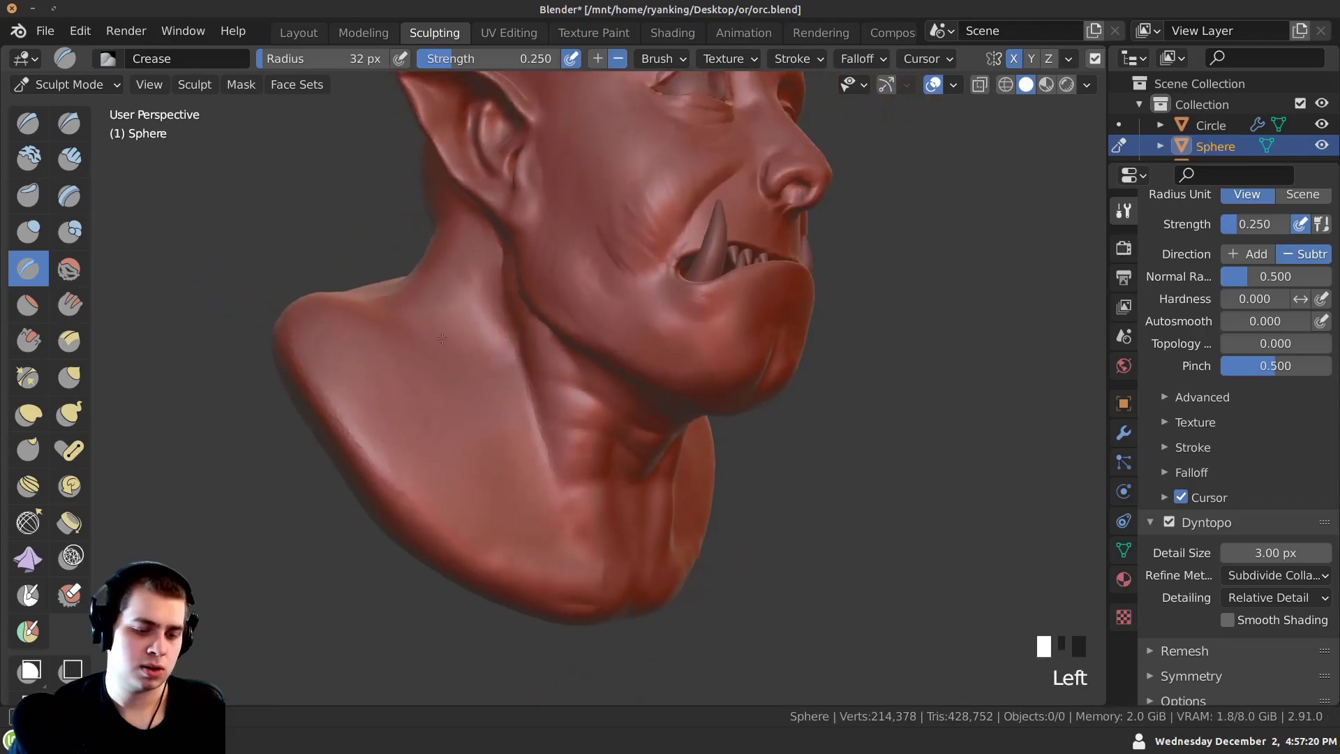
# Carve skin folds across the shoulder and collarbone area with the Crease brush at 32 px radius.
pyautogui.moveTo(444, 405); pyautogui.dragTo(401, 381, button='middle')
pyautogui.moveTo(415, 458); pyautogui.dragTo(404, 463)
pyautogui.moveTo(419, 464); pyautogui.dragTo(491, 502, button='middle')
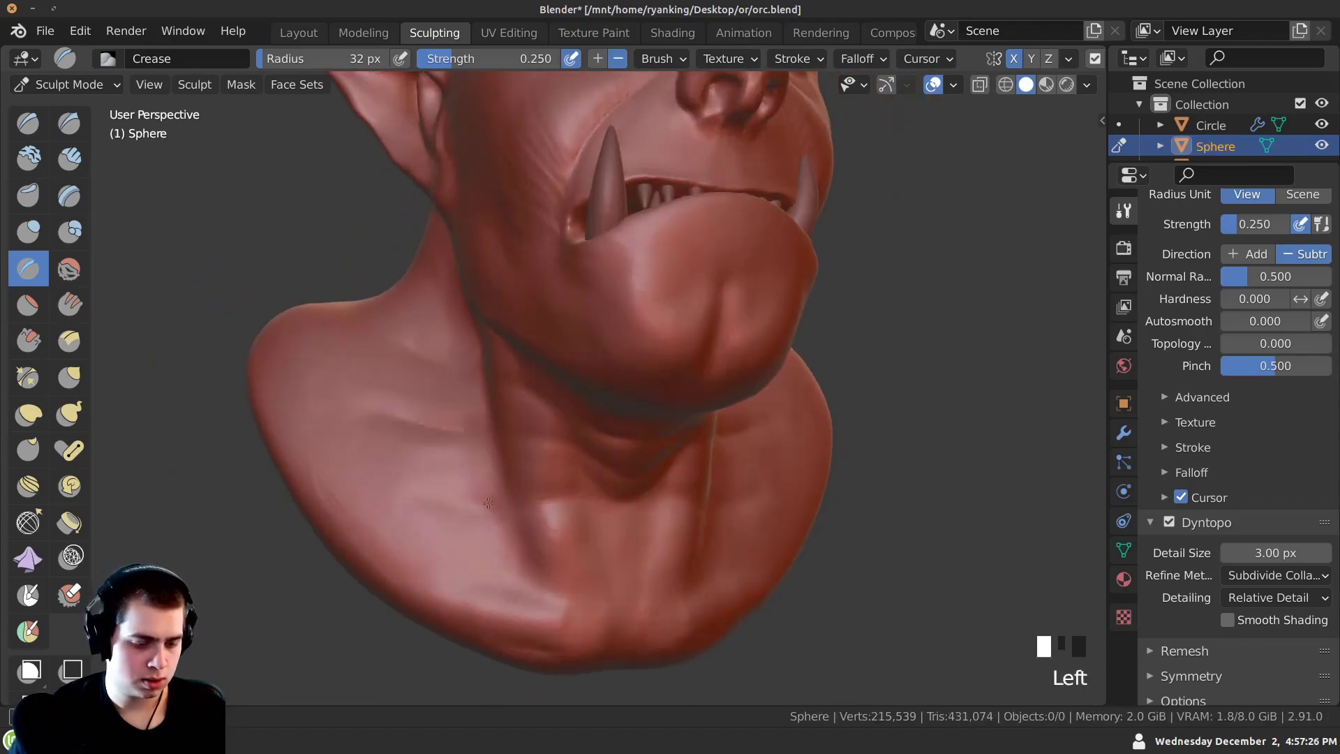
pyautogui.moveTo(532, 492); pyautogui.dragTo(552, 500)
pyautogui.moveTo(597, 508); pyautogui.dragTo(555, 491, button='middle')
pyautogui.scroll(-2, 555, 491)
pyautogui.moveTo(482, 418)
pyautogui.keyDown('shift'); pyautogui.mouseDown(button='middle')
pyautogui.moveTo(494, 454)
pyautogui.moveTo(531, 447)
pyautogui.mouseUp(button='middle'); pyautogui.keyUp('shift')
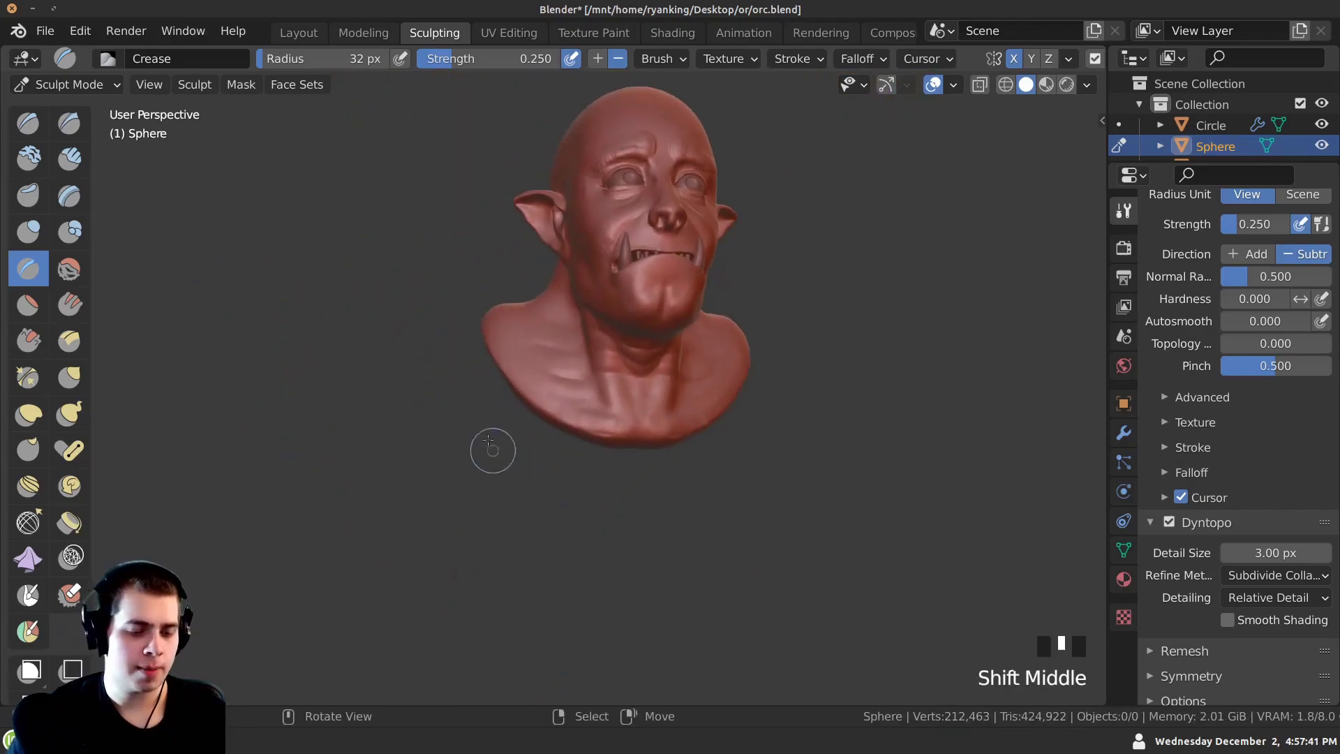
pyautogui.scroll(3, 494, 454)
pyautogui.moveTo(363, 300); pyautogui.dragTo(404, 314, button='middle')
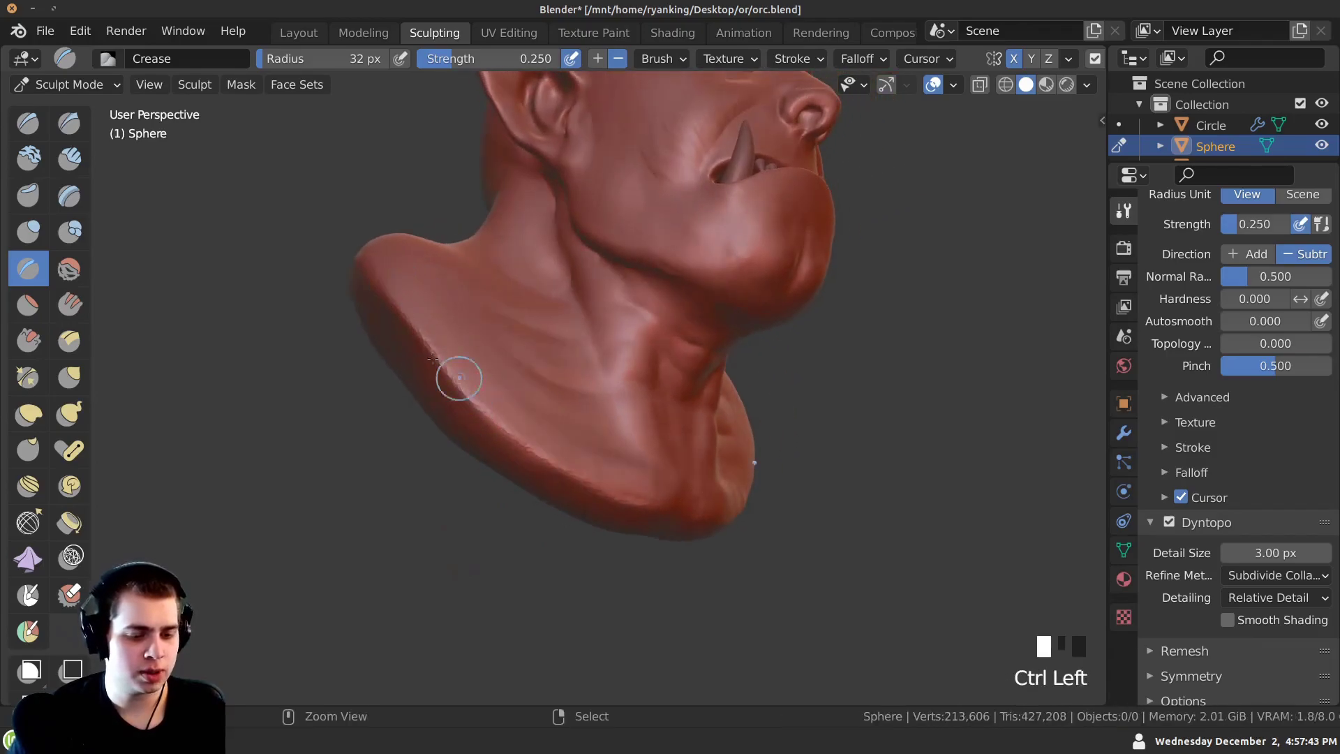
# Sharpen the outer rim of the shoulder with inverted Crease strokes.
pyautogui.moveTo(489, 328); pyautogui.dragTo(538, 451, button='middle')
pyautogui.keyDown('ctrl'); pyautogui.moveTo(537, 450); pyautogui.dragTo(482, 384); pyautogui.keyUp('ctrl')
pyautogui.keyDown('ctrl'); pyautogui.moveTo(419, 237); pyautogui.dragTo(410, 275, button='middle'); pyautogui.keyUp('ctrl')
pyautogui.keyDown('ctrl'); pyautogui.moveTo(411, 275); pyautogui.dragTo(427, 292); pyautogui.keyUp('ctrl')
pyautogui.moveTo(427, 292)
pyautogui.mouseDown(button='middle')
pyautogui.moveTo(479, 291)
pyautogui.moveTo(446, 257)
pyautogui.mouseUp(button='middle')
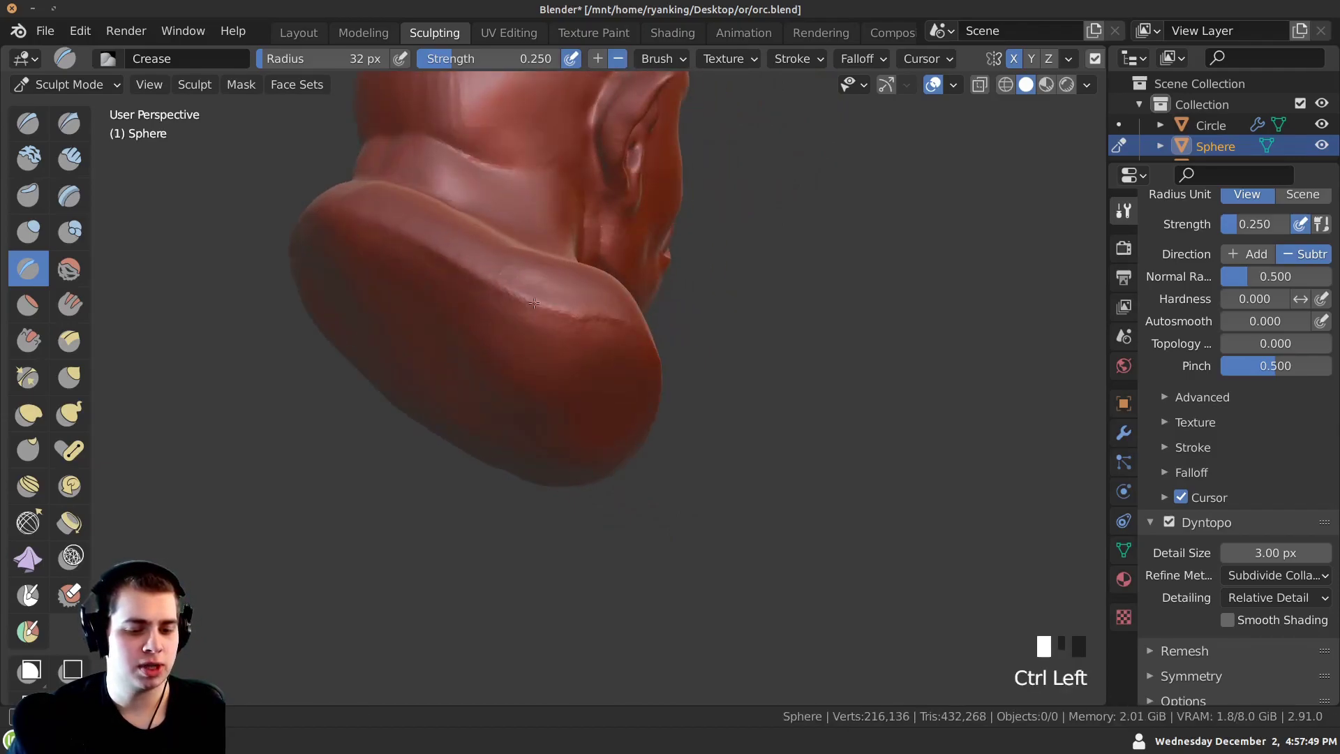
pyautogui.moveTo(528, 302); pyautogui.dragTo(450, 272, button='middle')
pyautogui.moveTo(573, 354); pyautogui.dragTo(438, 373, button='middle')
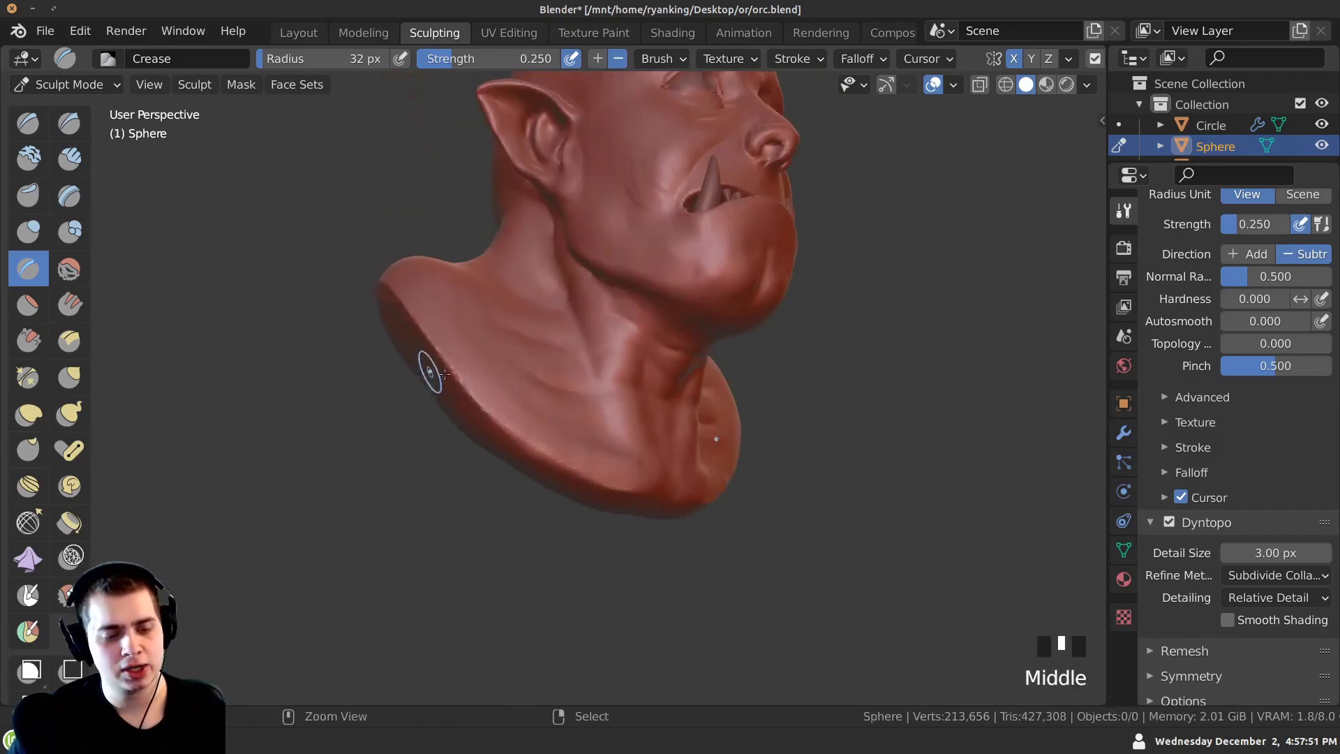
# Continue the sharp rim around the back of the bust with inverted Crease strokes and smooth along it.
pyautogui.moveTo(579, 477)
pyautogui.keyDown('ctrl'); pyautogui.mouseDown(button='middle')
pyautogui.moveTo(664, 484)
pyautogui.moveTo(480, 306)
pyautogui.moveTo(493, 263)
pyautogui.mouseUp(button='middle'); pyautogui.keyUp('ctrl')
pyautogui.keyDown('shift'); pyautogui.moveTo(492, 263); pyautogui.dragTo(494, 250); pyautogui.keyUp('shift')
pyautogui.keyDown('shift'); pyautogui.moveTo(493, 250); pyautogui.dragTo(542, 323, button='middle'); pyautogui.keyUp('shift')
pyautogui.keyDown('ctrl'); pyautogui.moveTo(542, 324); pyautogui.dragTo(458, 283); pyautogui.keyUp('ctrl')
pyautogui.moveTo(457, 283)
pyautogui.mouseDown(button='middle')
pyautogui.moveTo(440, 278)
pyautogui.moveTo(513, 287)
pyautogui.mouseUp(button='middle')
pyautogui.keyDown('ctrl'); pyautogui.moveTo(522, 322); pyautogui.dragTo(335, 269); pyautogui.keyUp('ctrl')
pyautogui.moveTo(319, 272); pyautogui.dragTo(354, 282, button='middle')
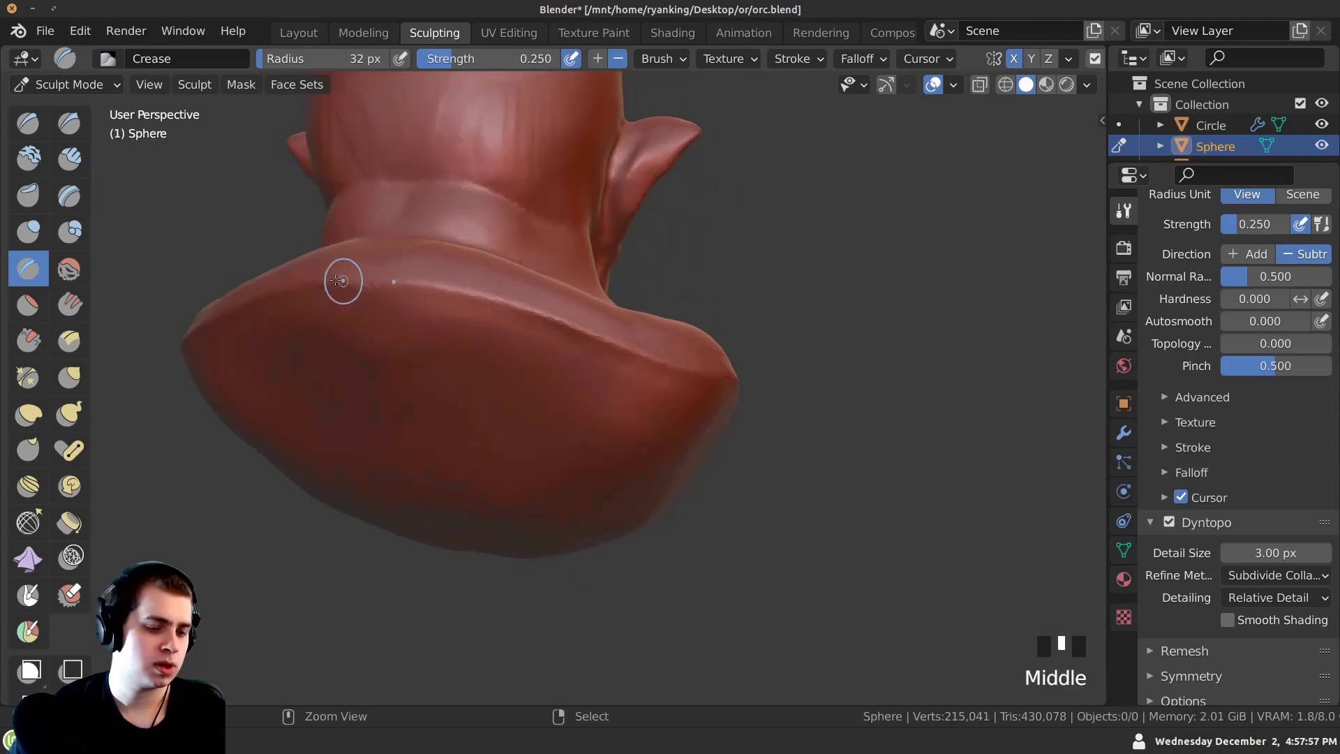
pyautogui.keyDown('ctrl'); pyautogui.moveTo(525, 315); pyautogui.dragTo(539, 406, button='middle'); pyautogui.keyUp('ctrl')
pyautogui.keyDown('shift'); pyautogui.moveTo(538, 377); pyautogui.dragTo(597, 384); pyautogui.keyUp('shift')
pyautogui.moveTo(597, 395); pyautogui.dragTo(574, 545, button='middle')
pyautogui.moveTo(575, 544); pyautogui.dragTo(614, 474, button='middle')
pyautogui.moveTo(618, 454)
pyautogui.keyDown('ctrl'); pyautogui.mouseDown(button='middle')
pyautogui.moveTo(640, 299)
pyautogui.moveTo(663, 395)
pyautogui.mouseUp(button='middle'); pyautogui.keyUp('ctrl')
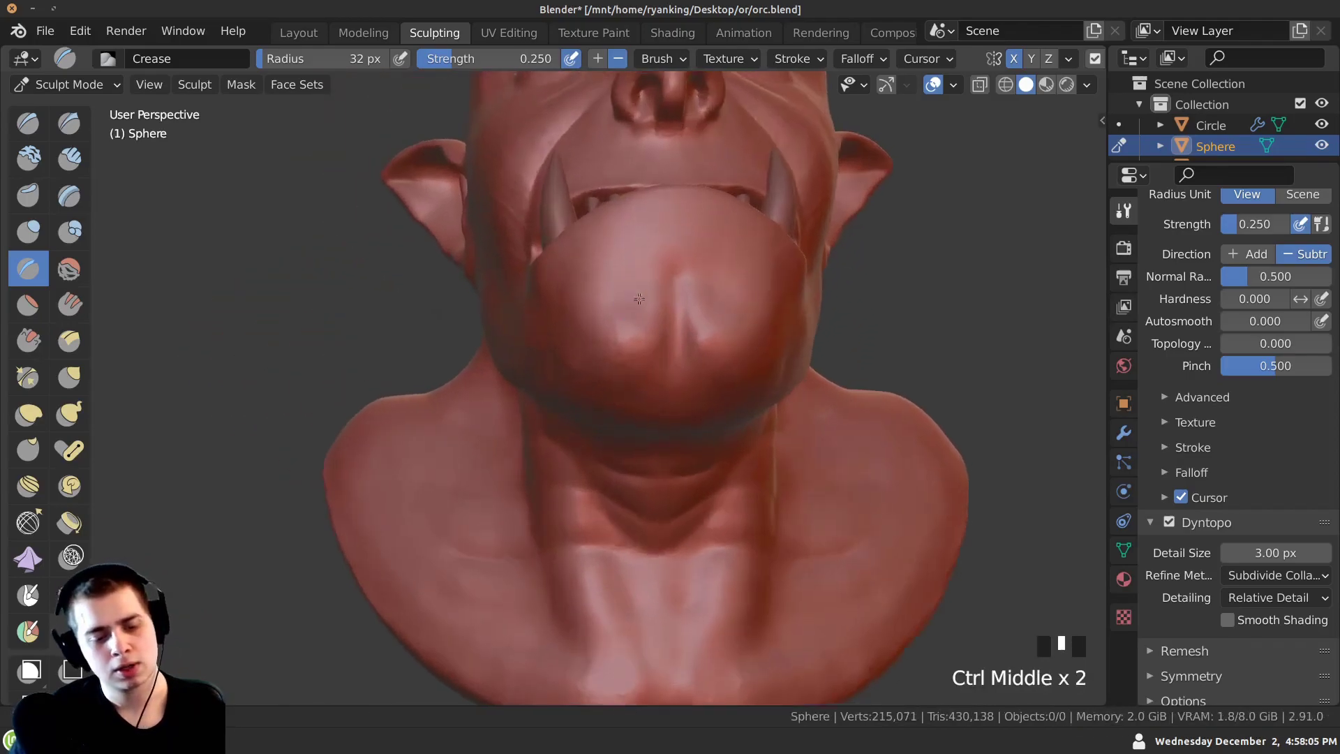
# Refine the chin cleft and sculpt the philtrum between the nose and upper lip with the Crease brush.
pyautogui.click(666, 401)
pyautogui.moveTo(666, 345)
pyautogui.mouseDown(button='middle')
pyautogui.moveTo(685, 380)
pyautogui.moveTo(667, 314)
pyautogui.moveTo(687, 307)
pyautogui.mouseUp(button='middle')
pyautogui.moveTo(687, 308); pyautogui.dragTo(715, 295)
pyautogui.moveTo(609, 389)
pyautogui.mouseDown(button='middle')
pyautogui.moveTo(593, 404)
pyautogui.moveTo(628, 398)
pyautogui.mouseUp(button='middle')
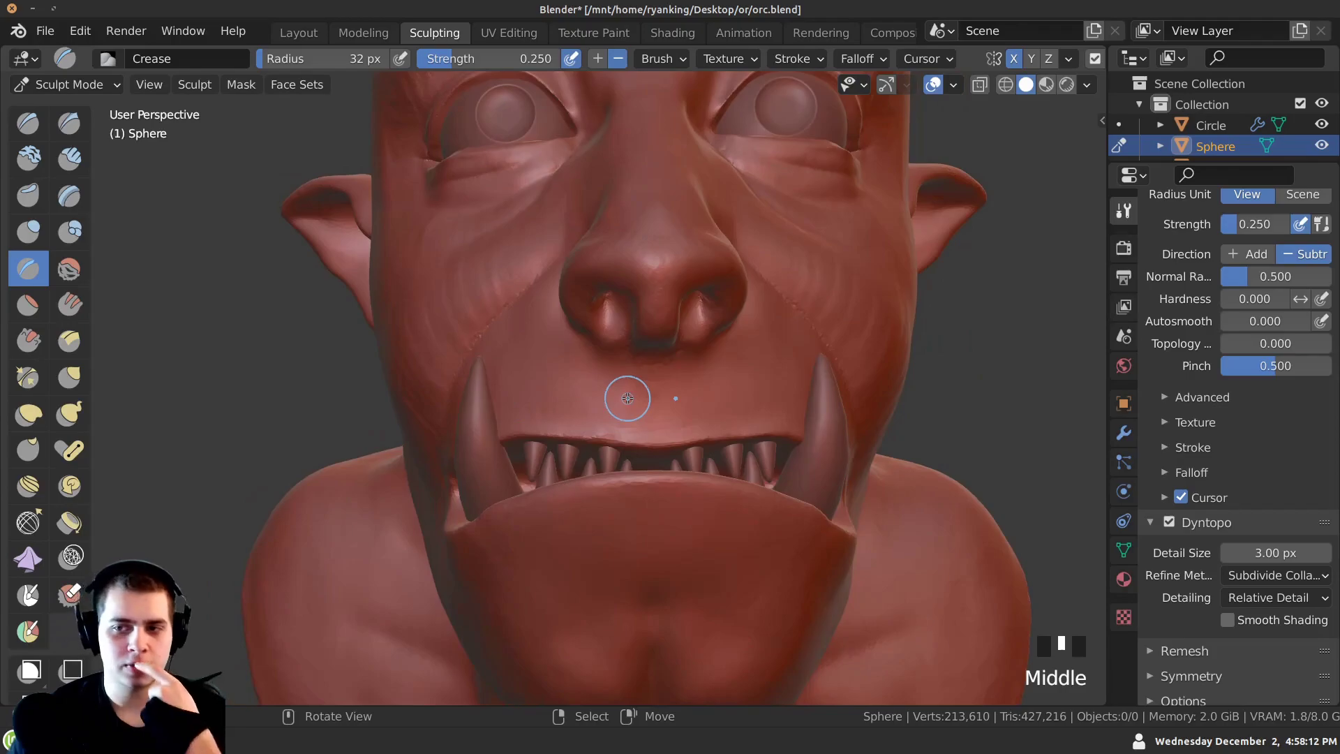
pyautogui.moveTo(638, 356)
pyautogui.keyDown('shift'); pyautogui.mouseDown(button='middle')
pyautogui.moveTo(607, 371)
pyautogui.moveTo(610, 416)
pyautogui.mouseUp(button='middle'); pyautogui.keyUp('shift')
pyautogui.moveTo(610, 416); pyautogui.dragTo(607, 455)
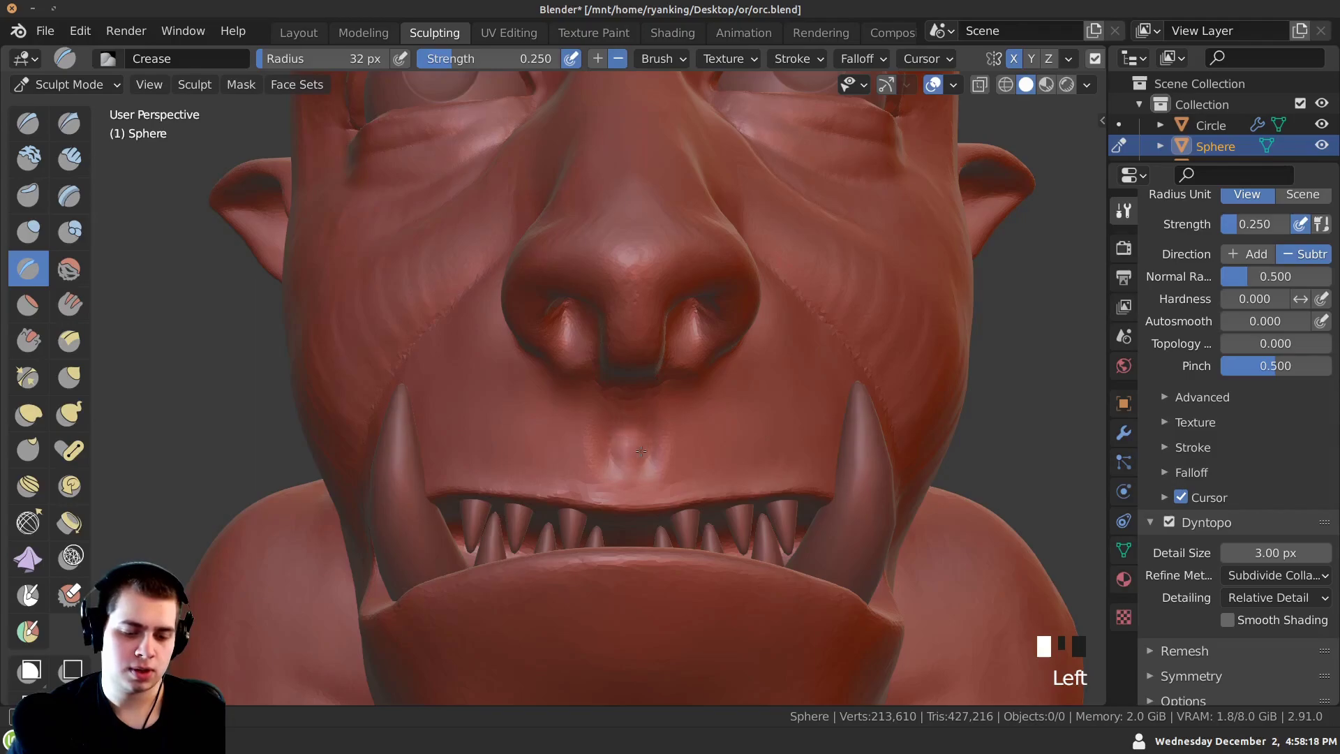
pyautogui.keyDown('ctrl'); pyautogui.moveTo(623, 514); pyautogui.dragTo(614, 450, button='middle'); pyautogui.keyUp('ctrl')
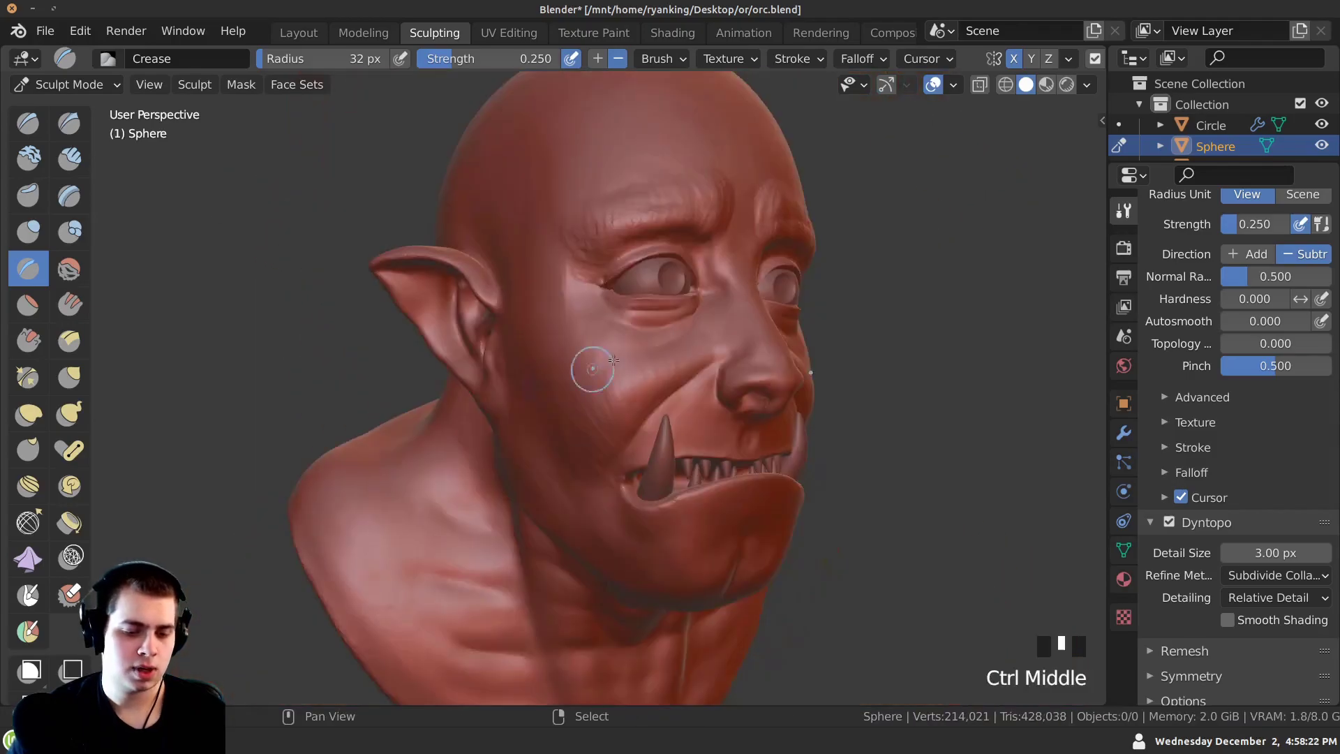
# Smooth the cheek beside the tusk and the corner of the mouth.
pyautogui.keyDown('ctrl'); pyautogui.moveTo(675, 360); pyautogui.dragTo(662, 404, button='middle'); pyautogui.keyUp('ctrl')
pyautogui.keyDown('shift'); pyautogui.moveTo(657, 398); pyautogui.dragTo(654, 396); pyautogui.keyUp('shift')
pyautogui.keyDown('ctrl'); pyautogui.keyDown('shift'); pyautogui.moveTo(654, 396); pyautogui.dragTo(682, 353, button='middle'); pyautogui.keyUp('shift'); pyautogui.keyUp('ctrl')
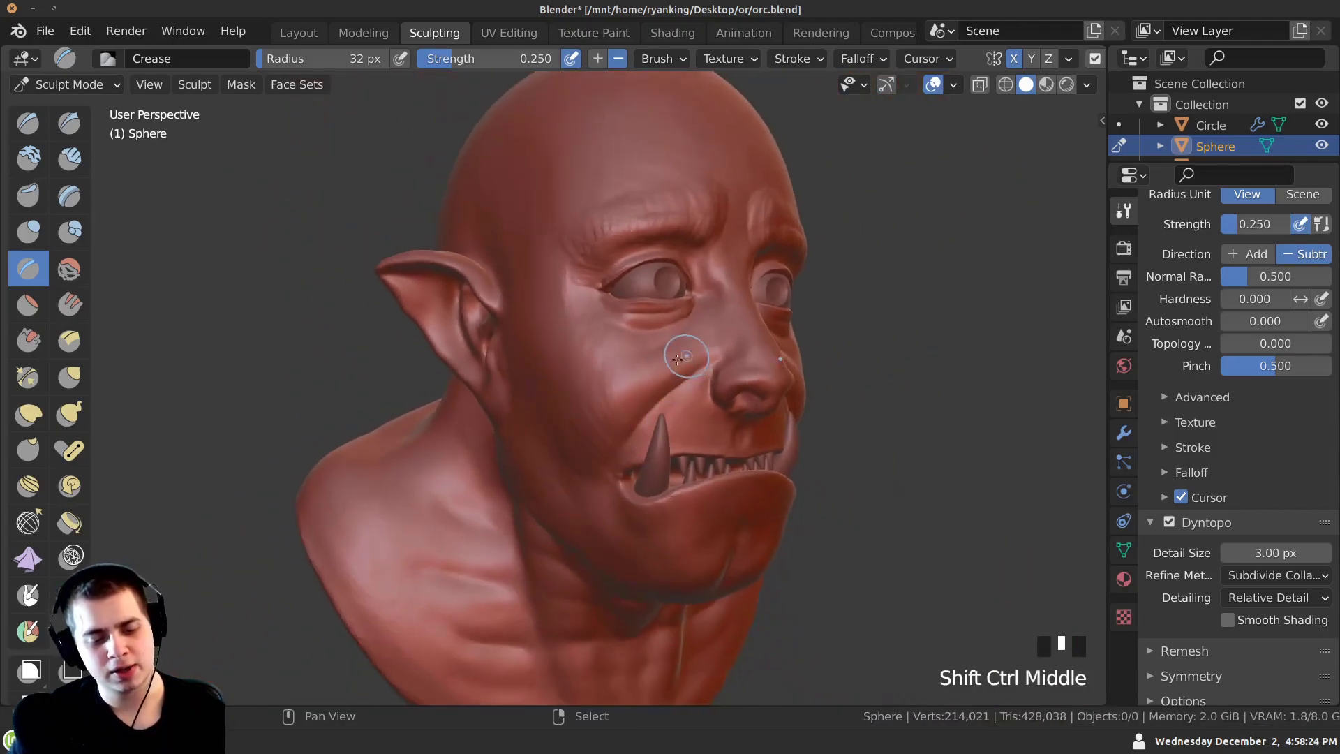
pyautogui.keyDown('shift'); pyautogui.moveTo(555, 447); pyautogui.dragTo(563, 481); pyautogui.keyUp('shift')
pyautogui.keyDown('shift'); pyautogui.moveTo(558, 464); pyautogui.dragTo(572, 493); pyautogui.keyUp('shift')
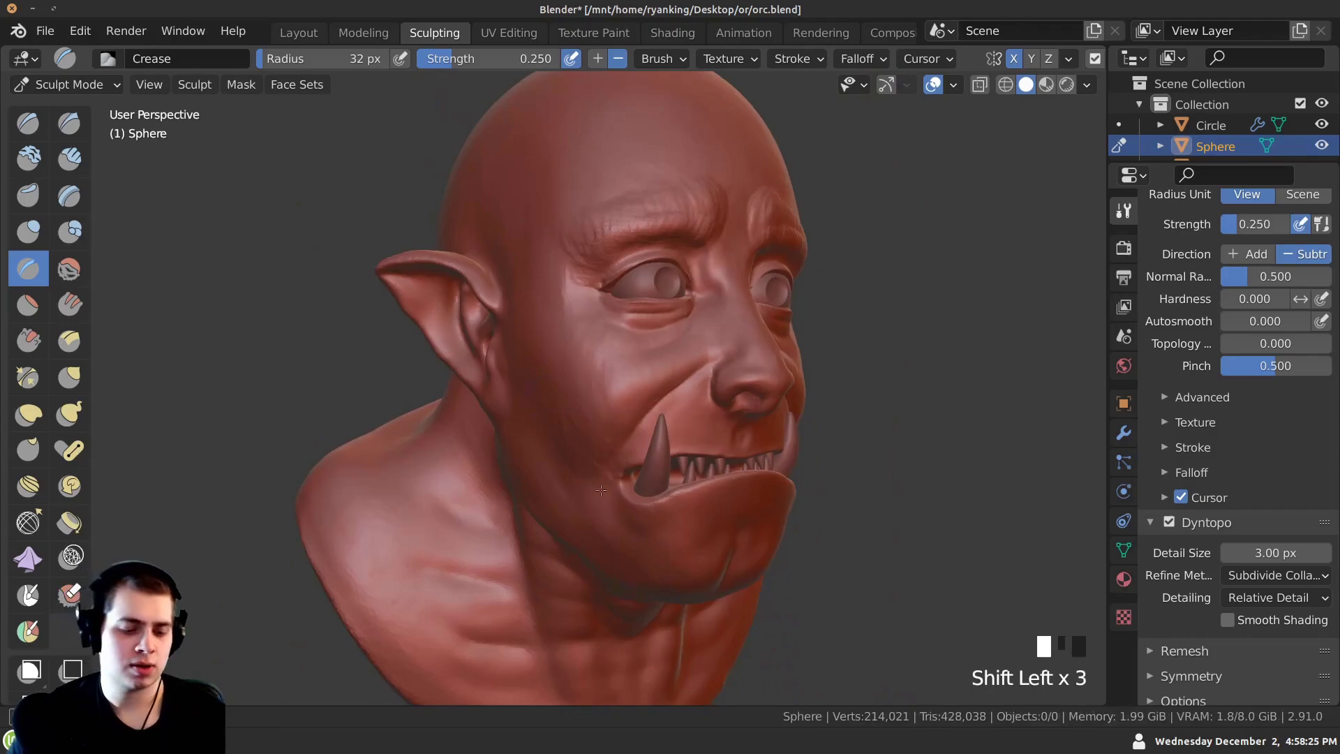
pyautogui.keyDown('shift'); pyautogui.moveTo(587, 476); pyautogui.dragTo(600, 490); pyautogui.keyUp('shift')
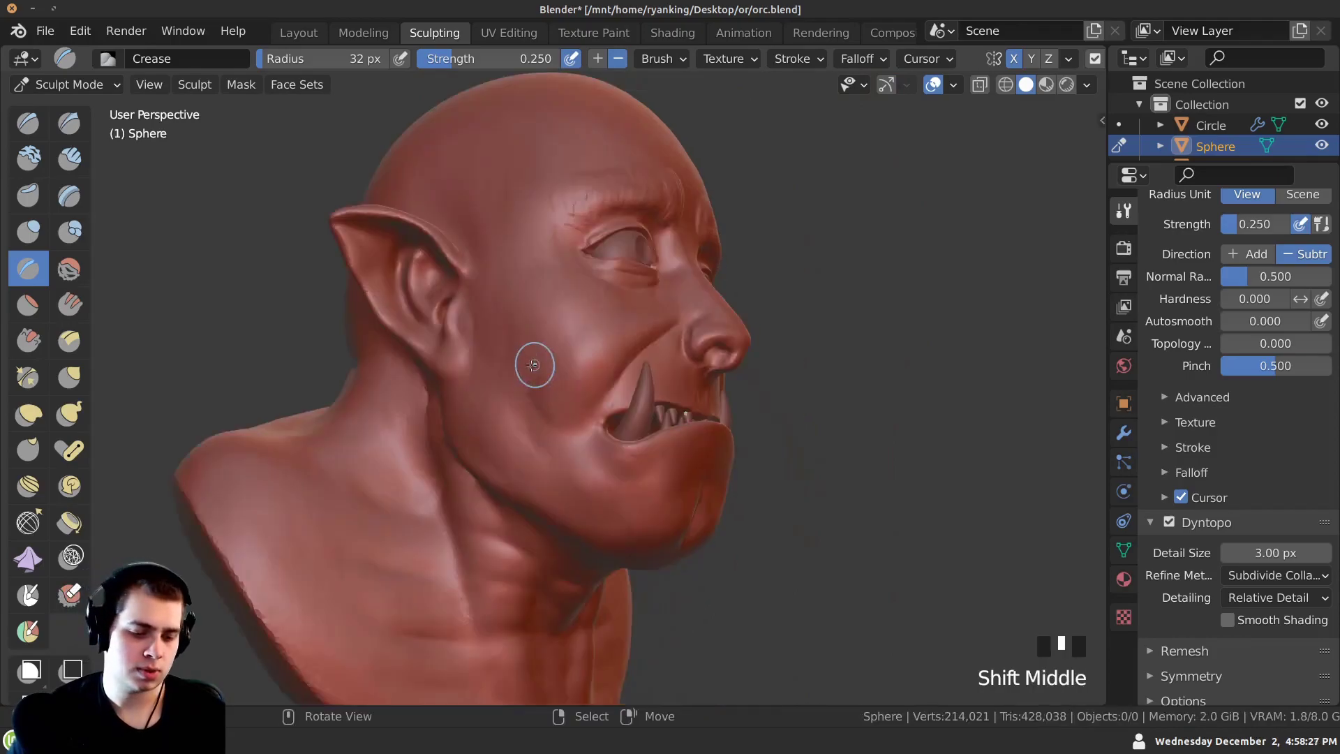
# Carve wrinkles below the eye bags and across the upper cheek with the Crease brush.
pyautogui.moveTo(534, 365); pyautogui.dragTo(497, 366, button='middle')
pyautogui.keyDown('shift'); pyautogui.moveTo(497, 365); pyautogui.dragTo(472, 422, button='middle'); pyautogui.keyUp('shift')
pyautogui.keyDown('ctrl'); pyautogui.moveTo(559, 293); pyautogui.dragTo(564, 350, button='middle'); pyautogui.keyUp('ctrl')
pyautogui.keyDown('shift'); pyautogui.moveTo(600, 300); pyautogui.dragTo(524, 326, button='middle'); pyautogui.keyUp('shift')
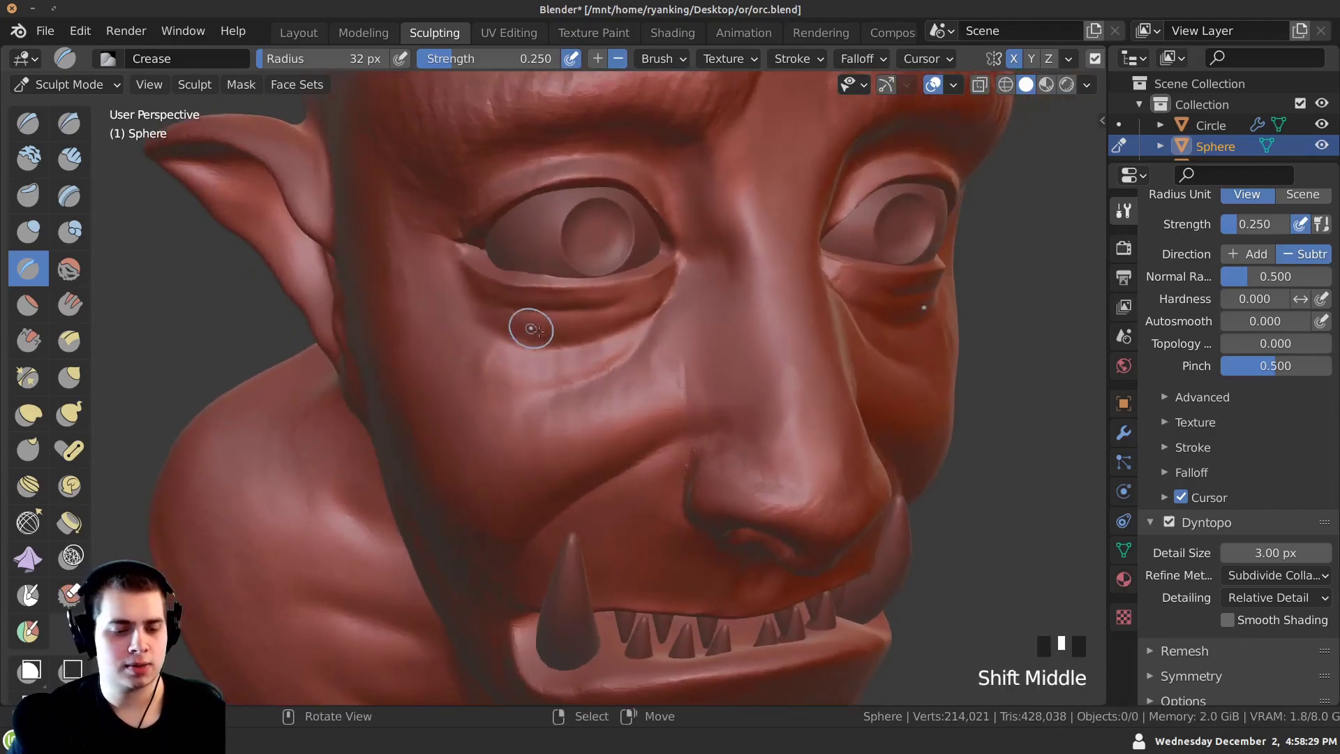
pyautogui.moveTo(524, 326); pyautogui.dragTo(497, 321)
pyautogui.moveTo(494, 325); pyautogui.dragTo(529, 332, button='middle')
pyautogui.moveTo(528, 332)
pyautogui.mouseDown()
pyautogui.moveTo(546, 349)
pyautogui.moveTo(425, 367)
pyautogui.moveTo(397, 351)
pyautogui.mouseUp()
pyautogui.moveTo(650, 325); pyautogui.dragTo(614, 354)
pyautogui.moveTo(615, 355); pyautogui.dragTo(569, 328, button='middle')
pyautogui.keyDown('ctrl'); pyautogui.moveTo(569, 294); pyautogui.dragTo(573, 349, button='middle'); pyautogui.keyUp('ctrl')
# Smooth the brow ridge and the lower forehead above the eyes.
pyautogui.moveTo(582, 244)
pyautogui.keyDown('shift'); pyautogui.mouseDown(button='middle')
pyautogui.moveTo(587, 301)
pyautogui.moveTo(562, 314)
pyautogui.moveTo(616, 318)
pyautogui.moveTo(610, 338)
pyautogui.moveTo(639, 387)
pyautogui.mouseUp(button='middle'); pyautogui.keyUp('shift')
pyautogui.keyDown('shift'); pyautogui.moveTo(602, 369); pyautogui.dragTo(590, 374); pyautogui.keyUp('shift')
pyautogui.moveTo(580, 370)
pyautogui.keyDown('shift'); pyautogui.mouseDown()
pyautogui.moveTo(563, 350)
pyautogui.moveTo(534, 361)
pyautogui.mouseUp(); pyautogui.keyUp('shift')
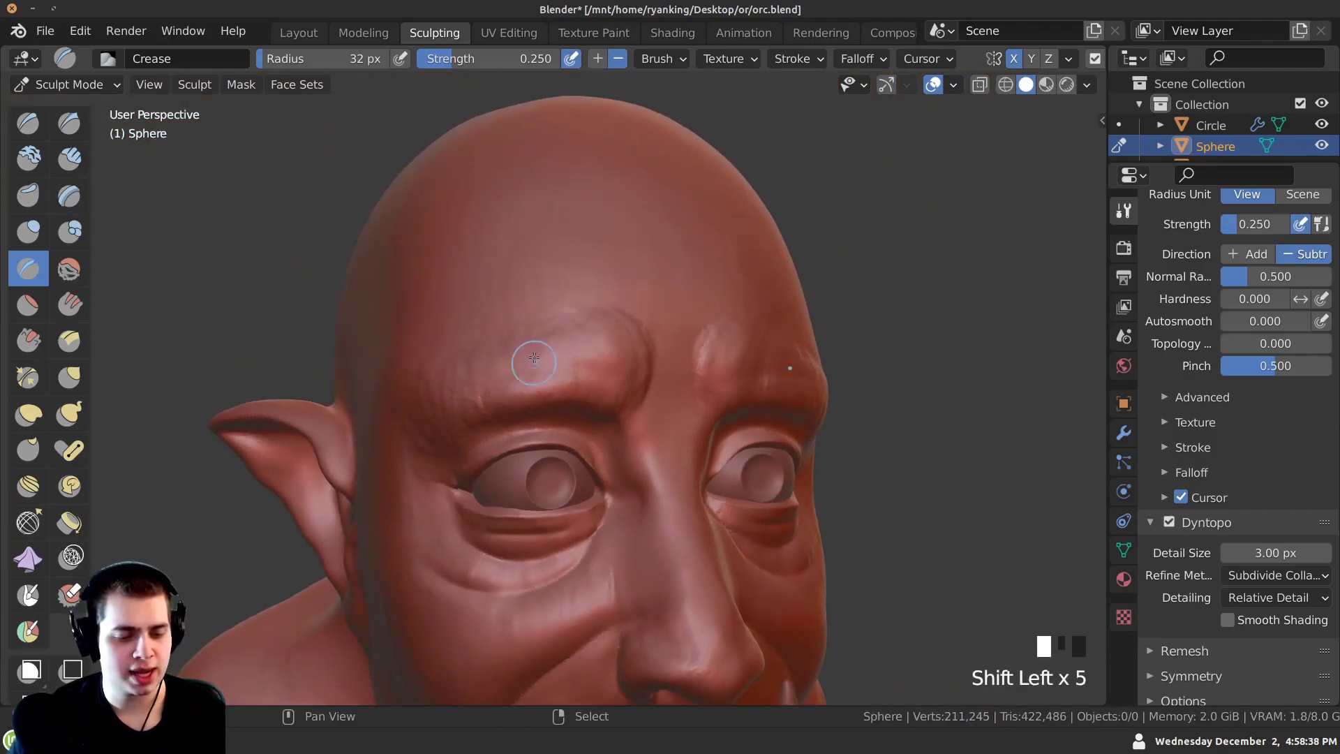
pyautogui.keyDown('shift'); pyautogui.moveTo(598, 302); pyautogui.dragTo(581, 313); pyautogui.keyUp('shift')
pyautogui.keyDown('ctrl'); pyautogui.moveTo(538, 339); pyautogui.dragTo(520, 384, button='middle'); pyautogui.keyUp('ctrl')
pyautogui.moveTo(474, 418)
pyautogui.keyDown('shift'); pyautogui.mouseDown()
pyautogui.moveTo(464, 424)
pyautogui.moveTo(514, 329)
pyautogui.mouseUp(); pyautogui.keyUp('shift')
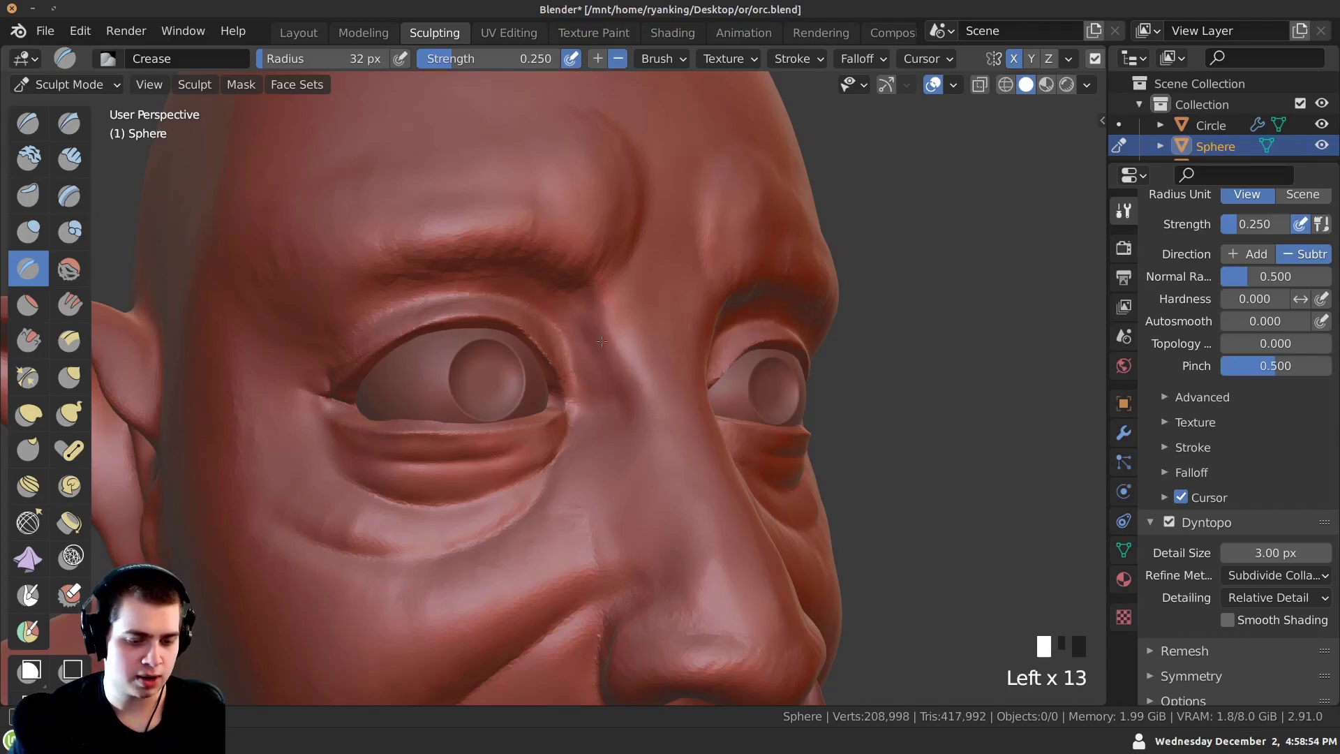
# Crease the area between the inner eye corner and nose bridge, using both carving and raising strokes.
pyautogui.moveTo(598, 332); pyautogui.dragTo(614, 343)
pyautogui.keyDown('ctrl'); pyautogui.moveTo(613, 344); pyautogui.dragTo(600, 401, button='middle'); pyautogui.keyUp('ctrl')
pyautogui.moveTo(586, 391); pyautogui.dragTo(593, 412)
pyautogui.keyDown('ctrl'); pyautogui.moveTo(597, 432); pyautogui.dragTo(604, 401, button='middle'); pyautogui.keyUp('ctrl')
pyautogui.moveTo(604, 419)
pyautogui.keyDown('ctrl'); pyautogui.mouseDown(button='middle')
pyautogui.moveTo(611, 387)
pyautogui.moveTo(592, 351)
pyautogui.moveTo(634, 398)
pyautogui.mouseUp(button='middle'); pyautogui.keyUp('ctrl')
pyautogui.keyDown('ctrl'); pyautogui.moveTo(618, 392); pyautogui.dragTo(604, 401); pyautogui.keyUp('ctrl')
pyautogui.keyDown('ctrl'); pyautogui.moveTo(614, 395); pyautogui.dragTo(602, 405); pyautogui.keyUp('ctrl')
pyautogui.keyDown('ctrl'); pyautogui.moveTo(613, 397); pyautogui.dragTo(599, 409); pyautogui.keyUp('ctrl')
pyautogui.moveTo(608, 399); pyautogui.dragTo(597, 411)
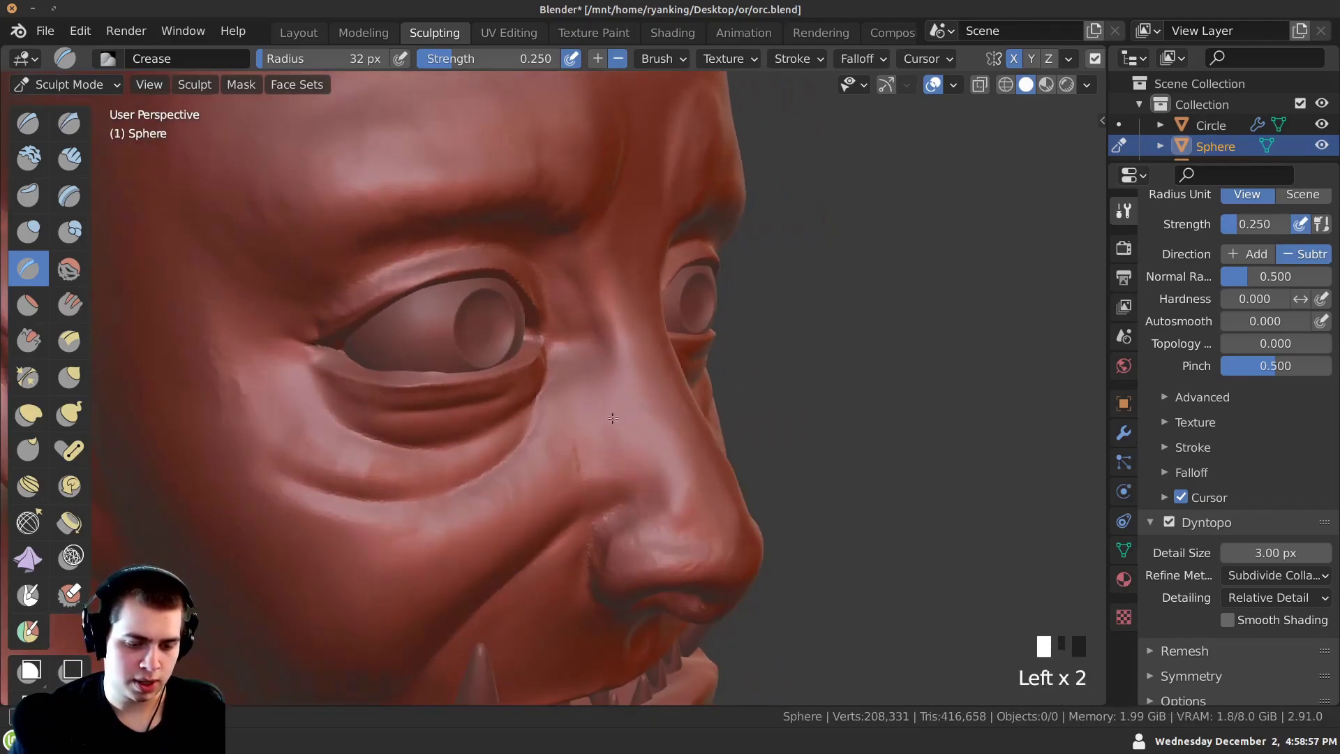
# Cut into the side of the nose with subtractive Clay Strips at 33 px radius and smooth the result.
pyautogui.click(68, 166)
pyautogui.keyDown('ctrl'); pyautogui.click(635, 457); pyautogui.keyUp('ctrl')
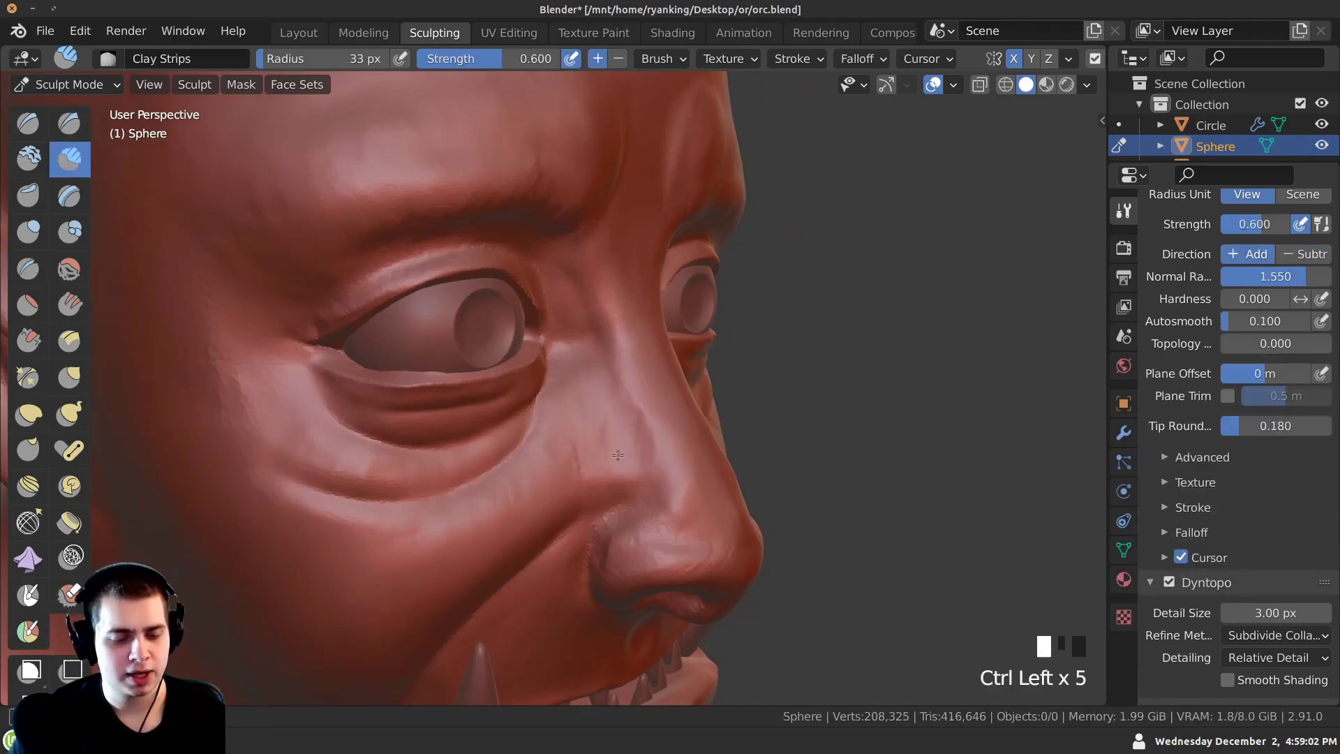
pyautogui.moveTo(584, 368)
pyautogui.mouseDown(button='middle')
pyautogui.moveTo(544, 370)
pyautogui.moveTo(608, 380)
pyautogui.mouseUp(button='middle')
pyautogui.keyDown('ctrl'); pyautogui.click(632, 446); pyautogui.keyUp('ctrl')
pyautogui.keyDown('ctrl'); pyautogui.moveTo(632, 445); pyautogui.dragTo(617, 434); pyautogui.keyUp('ctrl')
pyautogui.keyDown('ctrl'); pyautogui.moveTo(614, 434); pyautogui.dragTo(598, 446, button='middle'); pyautogui.keyUp('ctrl')
pyautogui.keyDown('shift'); pyautogui.moveTo(598, 446); pyautogui.dragTo(606, 426); pyautogui.keyUp('shift')
pyautogui.moveTo(615, 390); pyautogui.dragTo(509, 355, button='middle')
pyautogui.moveTo(401, 413)
pyautogui.mouseDown(button='middle')
pyautogui.moveTo(420, 418)
pyautogui.moveTo(365, 380)
pyautogui.moveTo(440, 374)
pyautogui.moveTo(408, 381)
pyautogui.mouseUp(button='middle')
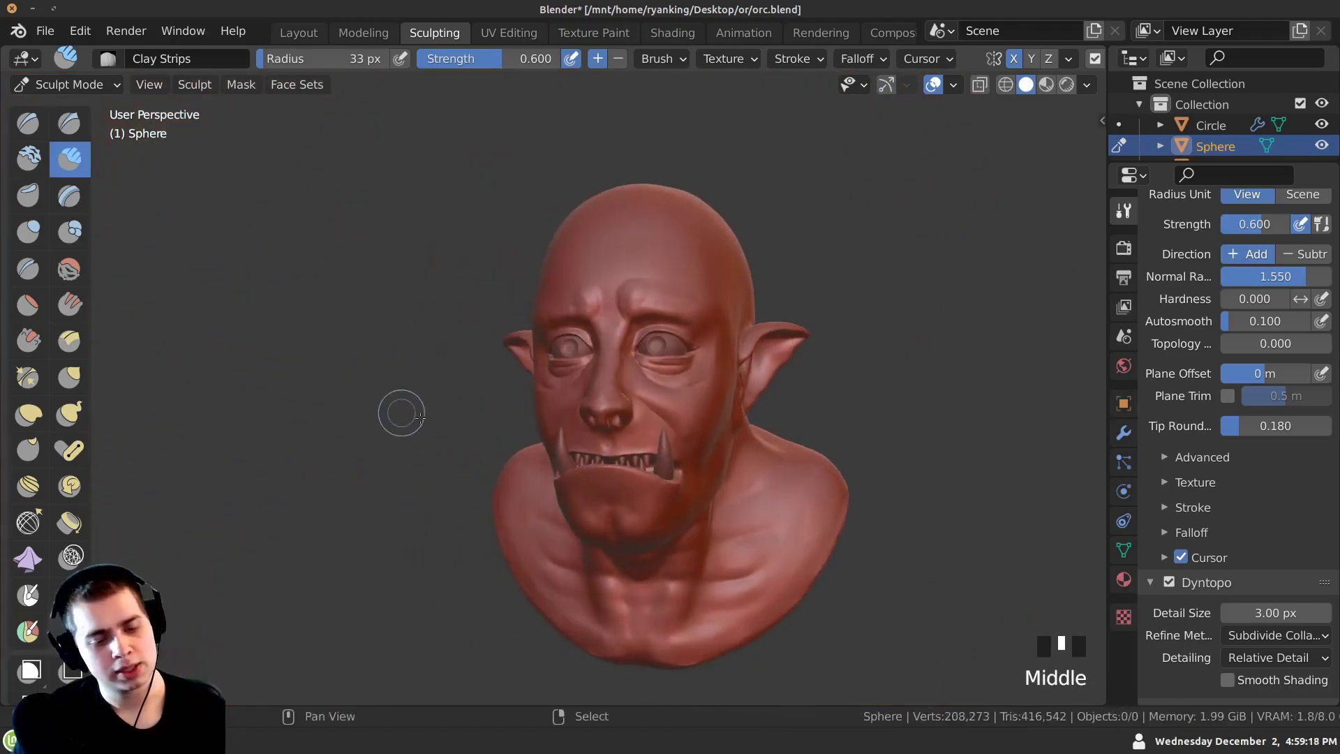
# Smooth the side of the face and add a short Clay Strips stroke.
pyautogui.moveTo(408, 381)
pyautogui.mouseDown(button='middle')
pyautogui.moveTo(461, 391)
pyautogui.moveTo(437, 259)
pyautogui.mouseUp(button='middle')
pyautogui.moveTo(436, 259)
pyautogui.keyDown('shift'); pyautogui.mouseDown(button='middle')
pyautogui.moveTo(502, 354)
pyautogui.moveTo(497, 308)
pyautogui.mouseUp(button='middle'); pyautogui.keyUp('shift')
pyautogui.keyDown('shift'); pyautogui.moveTo(447, 436); pyautogui.dragTo(434, 454); pyautogui.keyUp('shift')
pyautogui.moveTo(434, 454); pyautogui.dragTo(514, 447, button='middle')
pyautogui.keyDown('shift'); pyautogui.moveTo(474, 460); pyautogui.dragTo(463, 483); pyautogui.keyUp('shift')
pyautogui.keyDown('shift'); pyautogui.moveTo(469, 415); pyautogui.dragTo(483, 489, button='middle'); pyautogui.keyUp('shift')
pyautogui.keyDown('shift'); pyautogui.moveTo(488, 399); pyautogui.dragTo(455, 398); pyautogui.keyUp('shift')
pyautogui.keyDown('shift'); pyautogui.moveTo(447, 391); pyautogui.dragTo(404, 353); pyautogui.keyUp('shift')
pyautogui.moveTo(395, 324); pyautogui.dragTo(427, 312, button='middle')
pyautogui.moveTo(428, 311)
pyautogui.mouseDown()
pyautogui.moveTo(412, 306)
pyautogui.moveTo(439, 353)
pyautogui.mouseUp()
pyautogui.keyDown('ctrl'); pyautogui.moveTo(438, 352); pyautogui.dragTo(426, 412, button='middle'); pyautogui.keyUp('ctrl')
pyautogui.moveTo(426, 412)
pyautogui.mouseDown(button='middle')
pyautogui.moveTo(386, 383)
pyautogui.moveTo(447, 391)
pyautogui.mouseUp(button='middle')
pyautogui.keyDown('ctrl'); pyautogui.moveTo(447, 391); pyautogui.dragTo(440, 342, button='middle'); pyautogui.keyUp('ctrl')
pyautogui.moveTo(440, 342); pyautogui.dragTo(461, 344, button='middle')
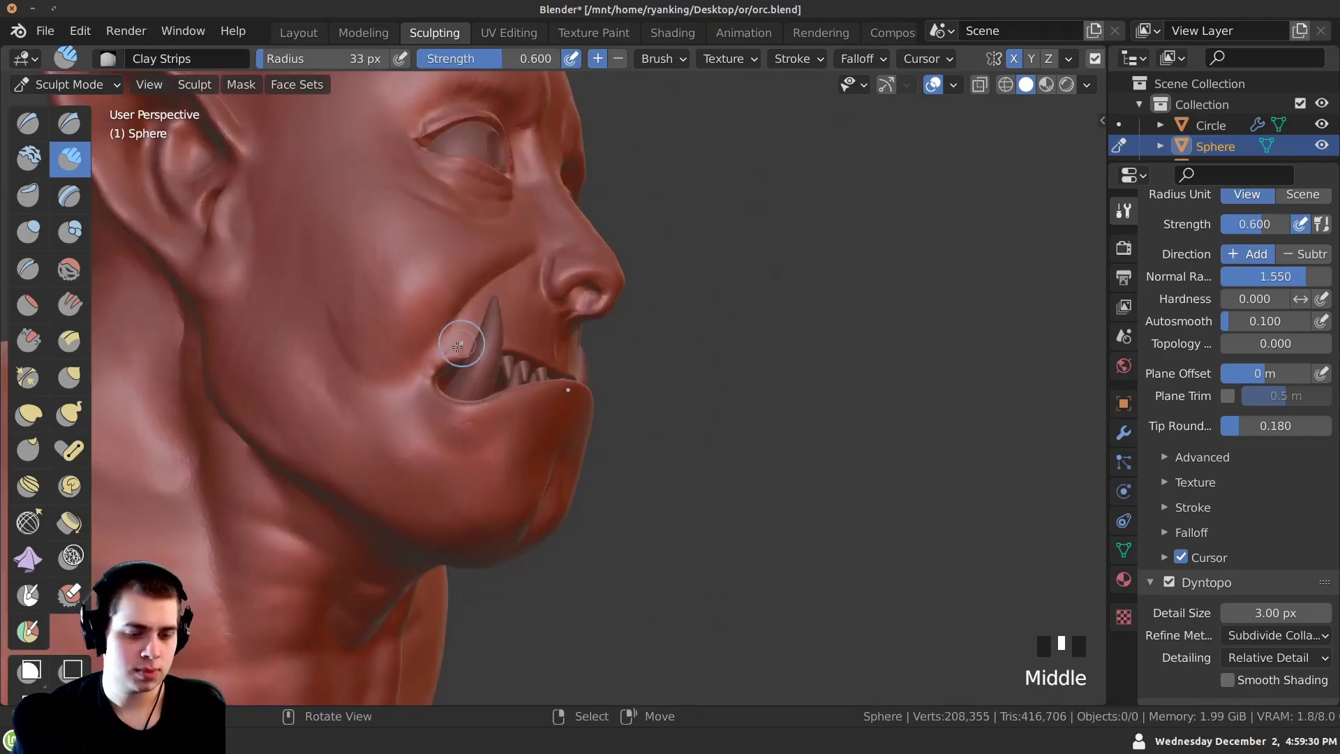
# Build up a raised upper lip along the mouth's edge from tusk to tusk with Clay Strips.
pyautogui.press('KP_Decimal')
pyautogui.moveTo(449, 263)
pyautogui.mouseDown(button='middle')
pyautogui.moveTo(481, 388)
pyautogui.moveTo(530, 329)
pyautogui.moveTo(533, 409)
pyautogui.moveTo(490, 268)
pyautogui.moveTo(538, 349)
pyautogui.moveTo(558, 314)
pyautogui.mouseUp(button='middle')
pyautogui.moveTo(558, 349)
pyautogui.keyDown('ctrl'); pyautogui.mouseDown(button='middle')
pyautogui.moveTo(579, 321)
pyautogui.moveTo(600, 363)
pyautogui.mouseUp(button='middle'); pyautogui.keyUp('ctrl')
pyautogui.moveTo(600, 363); pyautogui.dragTo(642, 391, button='middle')
pyautogui.moveTo(643, 391); pyautogui.dragTo(652, 363)
pyautogui.moveTo(649, 383); pyautogui.dragTo(642, 367)
pyautogui.moveTo(636, 384); pyautogui.dragTo(633, 378)
pyautogui.moveTo(729, 369)
pyautogui.mouseDown()
pyautogui.moveTo(570, 376)
pyautogui.moveTo(508, 362)
pyautogui.mouseUp()
pyautogui.moveTo(508, 361); pyautogui.dragTo(495, 362, button='middle')
pyautogui.moveTo(506, 355); pyautogui.dragTo(548, 367)
pyautogui.moveTo(555, 369)
pyautogui.mouseDown()
pyautogui.moveTo(595, 380)
pyautogui.moveTo(534, 378)
pyautogui.mouseUp()
pyautogui.moveTo(443, 376); pyautogui.dragTo(429, 369)
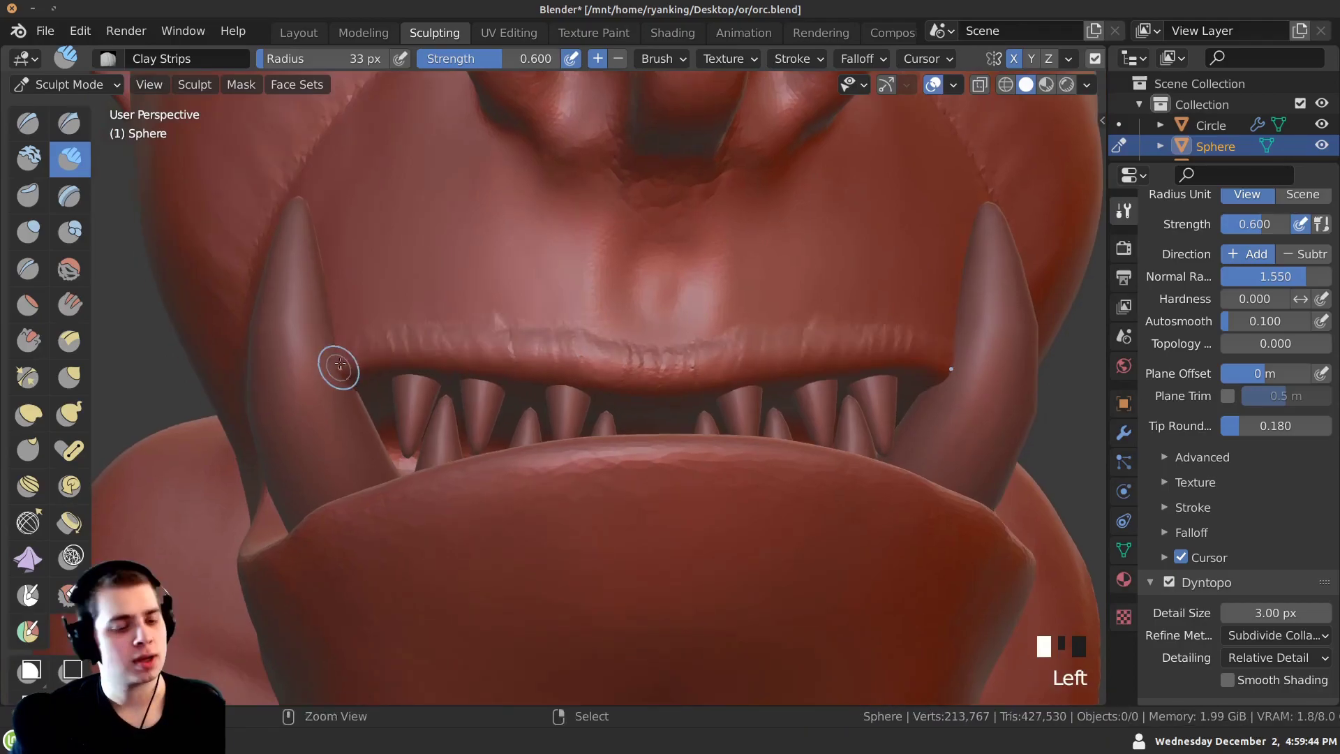
pyautogui.keyDown('ctrl'); pyautogui.moveTo(339, 369); pyautogui.dragTo(368, 351); pyautogui.keyUp('ctrl')
# Build up the lip around the mouth corner and beneath the tusk with Clay Strips.
pyautogui.moveTo(306, 395)
pyautogui.mouseDown(button='middle')
pyautogui.moveTo(325, 412)
pyautogui.moveTo(391, 320)
pyautogui.mouseUp(button='middle')
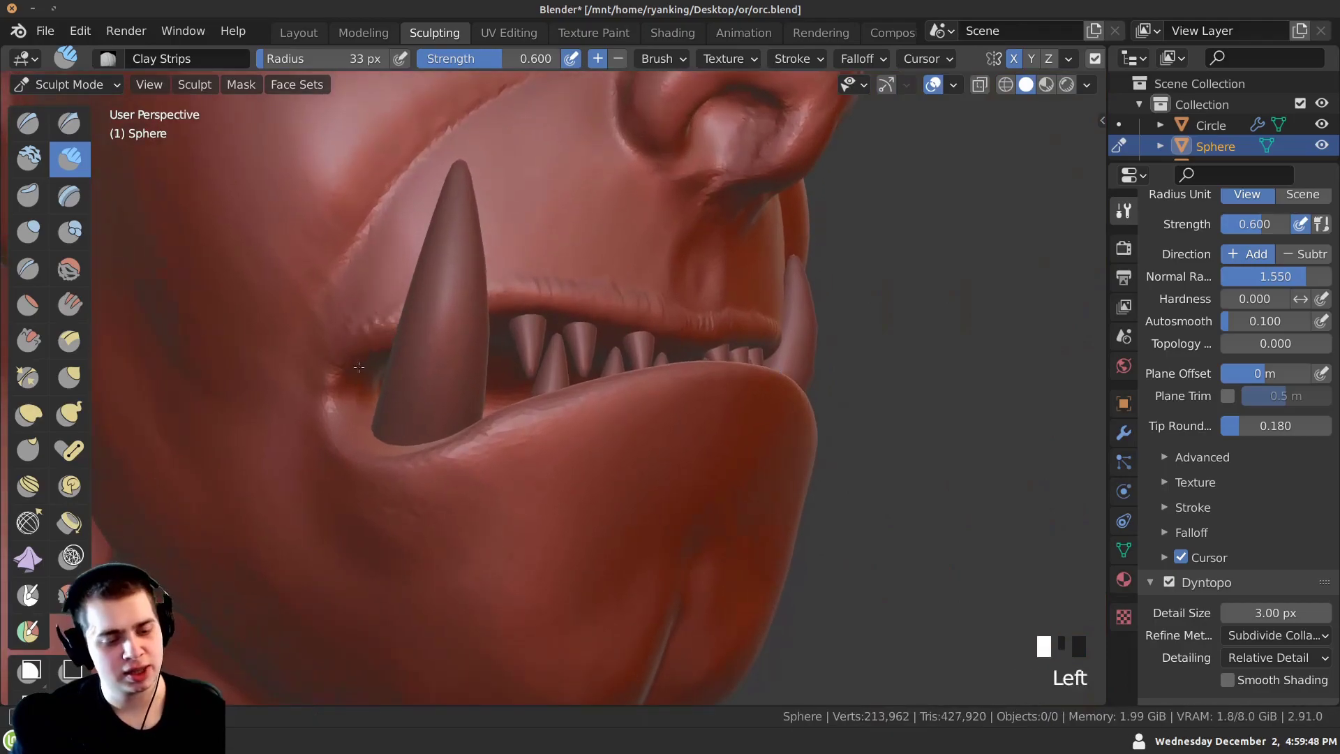
pyautogui.moveTo(330, 424); pyautogui.dragTo(337, 431)
pyautogui.moveTo(336, 431)
pyautogui.keyDown('ctrl'); pyautogui.mouseDown(button='middle')
pyautogui.moveTo(349, 447)
pyautogui.moveTo(412, 437)
pyautogui.mouseUp(button='middle'); pyautogui.keyUp('ctrl')
pyautogui.moveTo(412, 437)
pyautogui.keyDown('ctrl'); pyautogui.mouseDown(button='middle')
pyautogui.moveTo(419, 468)
pyautogui.moveTo(425, 433)
pyautogui.mouseUp(button='middle'); pyautogui.keyUp('ctrl')
pyautogui.moveTo(446, 460); pyautogui.dragTo(489, 452)
pyautogui.moveTo(490, 452); pyautogui.dragTo(513, 436, button='middle')
pyautogui.moveTo(475, 462); pyautogui.dragTo(494, 454)
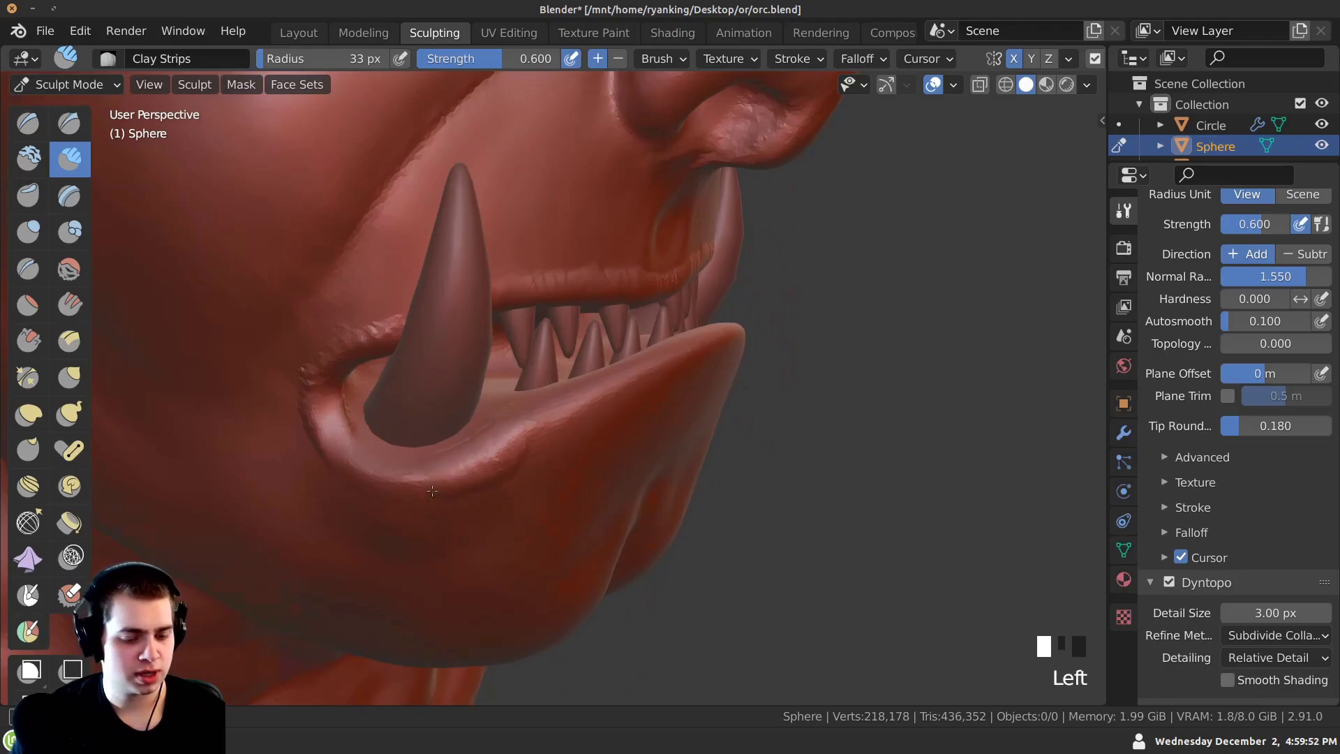
pyautogui.moveTo(355, 475); pyautogui.dragTo(300, 370)
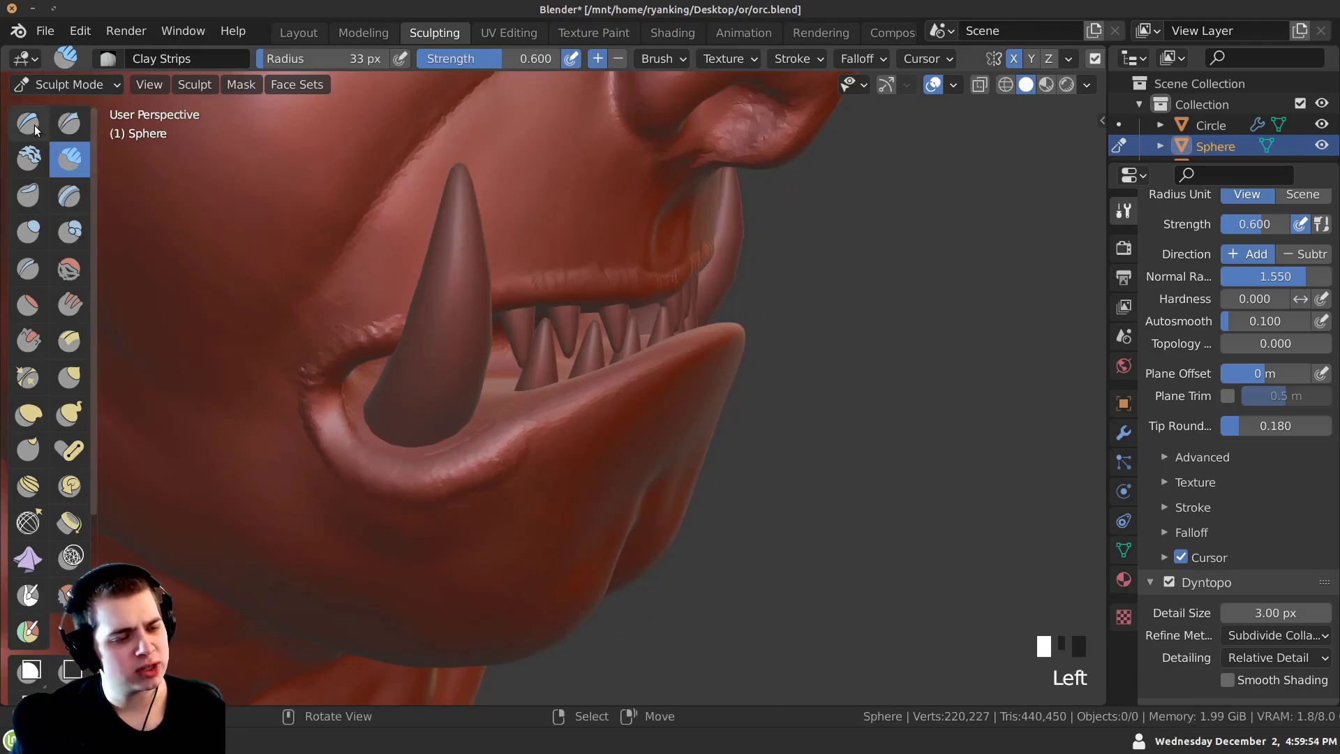
# Raise the middle of the lower lip with the SculptDraw brush at 43 px radius and smooth it.
pyautogui.click(30, 124)
pyautogui.moveTo(175, 182); pyautogui.dragTo(404, 335, button='middle')
pyautogui.click(615, 393)
pyautogui.moveTo(615, 394)
pyautogui.mouseDown(button='middle')
pyautogui.moveTo(647, 370)
pyautogui.moveTo(615, 388)
pyautogui.mouseUp(button='middle')
pyautogui.click(558, 411)
pyautogui.click(648, 371)
pyautogui.keyDown('shift'); pyautogui.click(592, 389); pyautogui.keyUp('shift')
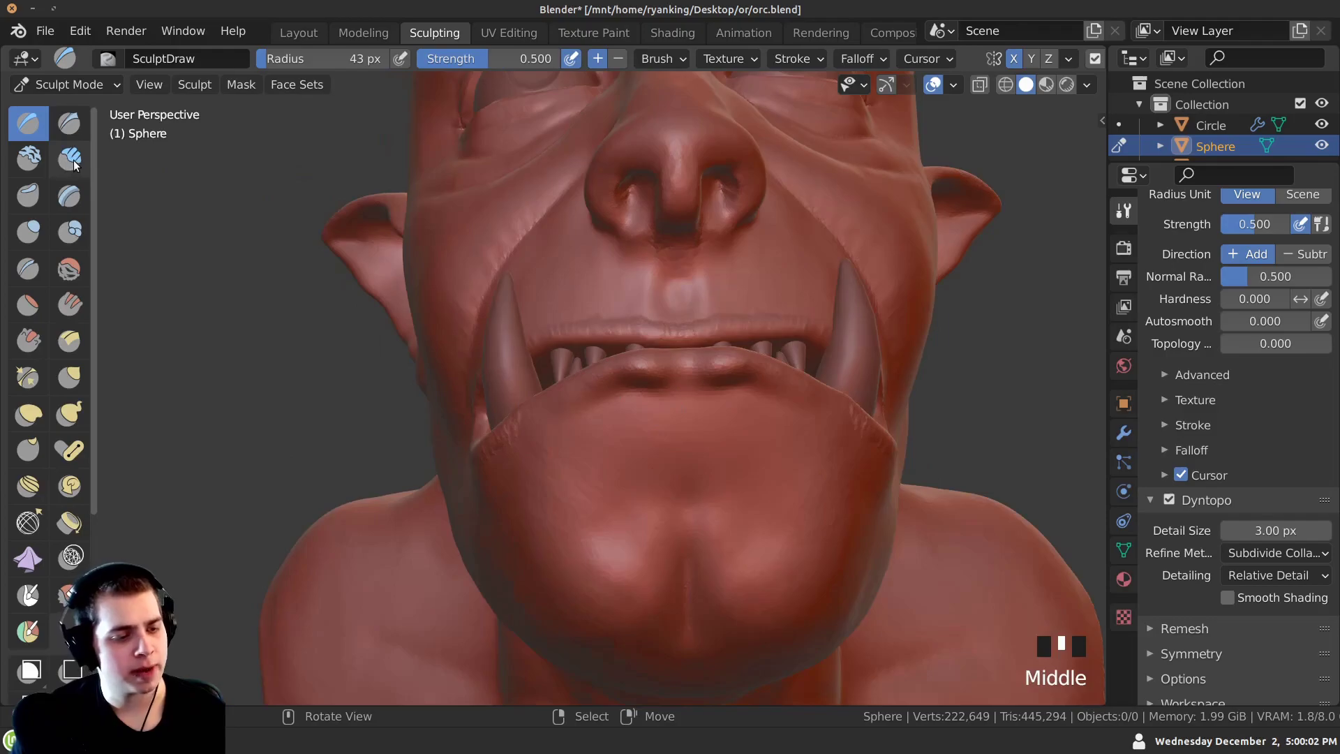
# Thicken the lower lip between the tusks with Clay Strips at 33 px radius.
pyautogui.click(70, 159)
pyautogui.moveTo(689, 365); pyautogui.dragTo(700, 375, button='middle')
pyautogui.click(674, 379)
pyautogui.click(674, 379)
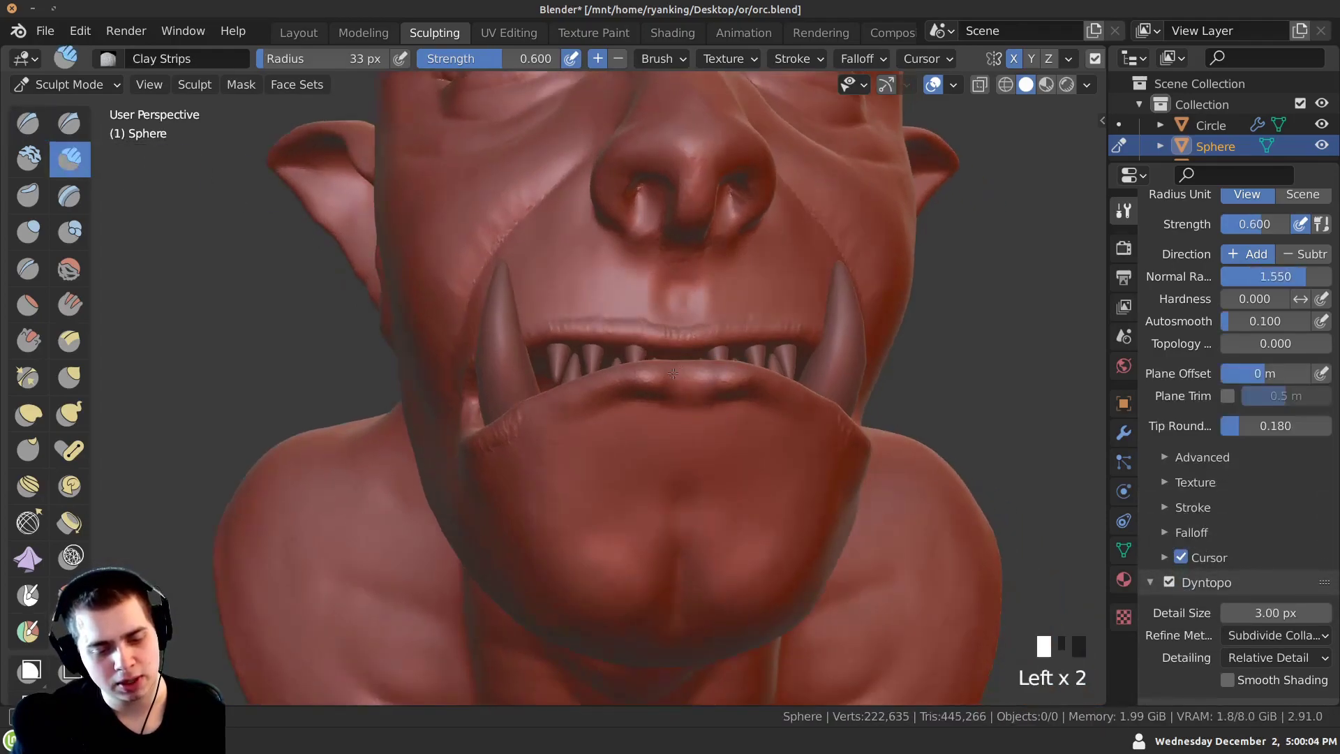
pyautogui.moveTo(604, 387); pyautogui.dragTo(593, 393)
pyautogui.click(589, 385)
pyautogui.moveTo(593, 394)
pyautogui.mouseDown(button='middle')
pyautogui.moveTo(697, 379)
pyautogui.moveTo(649, 342)
pyautogui.moveTo(638, 368)
pyautogui.moveTo(673, 310)
pyautogui.moveTo(598, 395)
pyautogui.moveTo(615, 426)
pyautogui.mouseUp(button='middle')
pyautogui.click(660, 393)
pyautogui.click(621, 349)
pyautogui.moveTo(620, 348); pyautogui.dragTo(651, 337, button='middle')
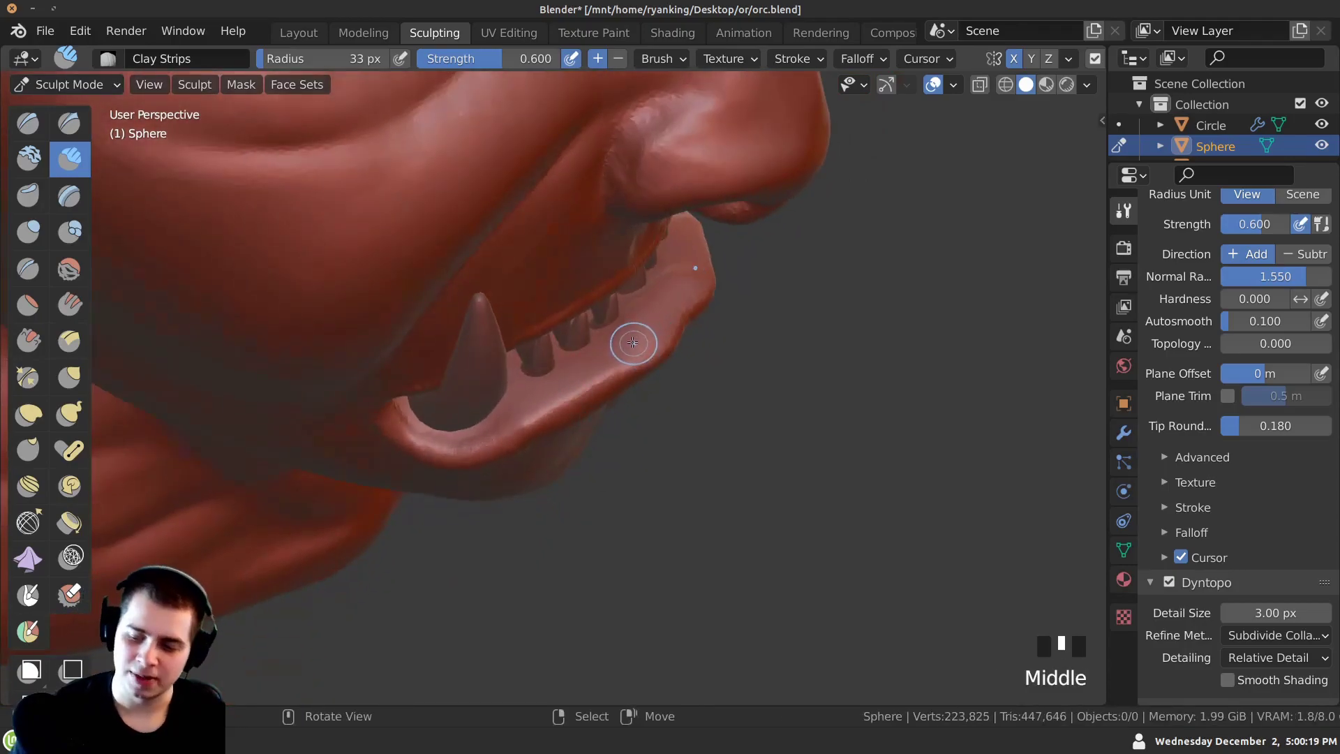
# Reshape the lower lip's profile with the Grab brush at 152 px radius and smooth its surface.
pyautogui.press('g')
pyautogui.moveTo(643, 352); pyautogui.dragTo(637, 346)
pyautogui.moveTo(637, 346); pyautogui.dragTo(656, 338, button='middle')
pyautogui.moveTo(656, 338); pyautogui.dragTo(643, 338)
pyautogui.moveTo(641, 342); pyautogui.dragTo(632, 340)
pyautogui.moveTo(631, 343); pyautogui.dragTo(623, 345)
pyautogui.moveTo(623, 348); pyautogui.dragTo(617, 347)
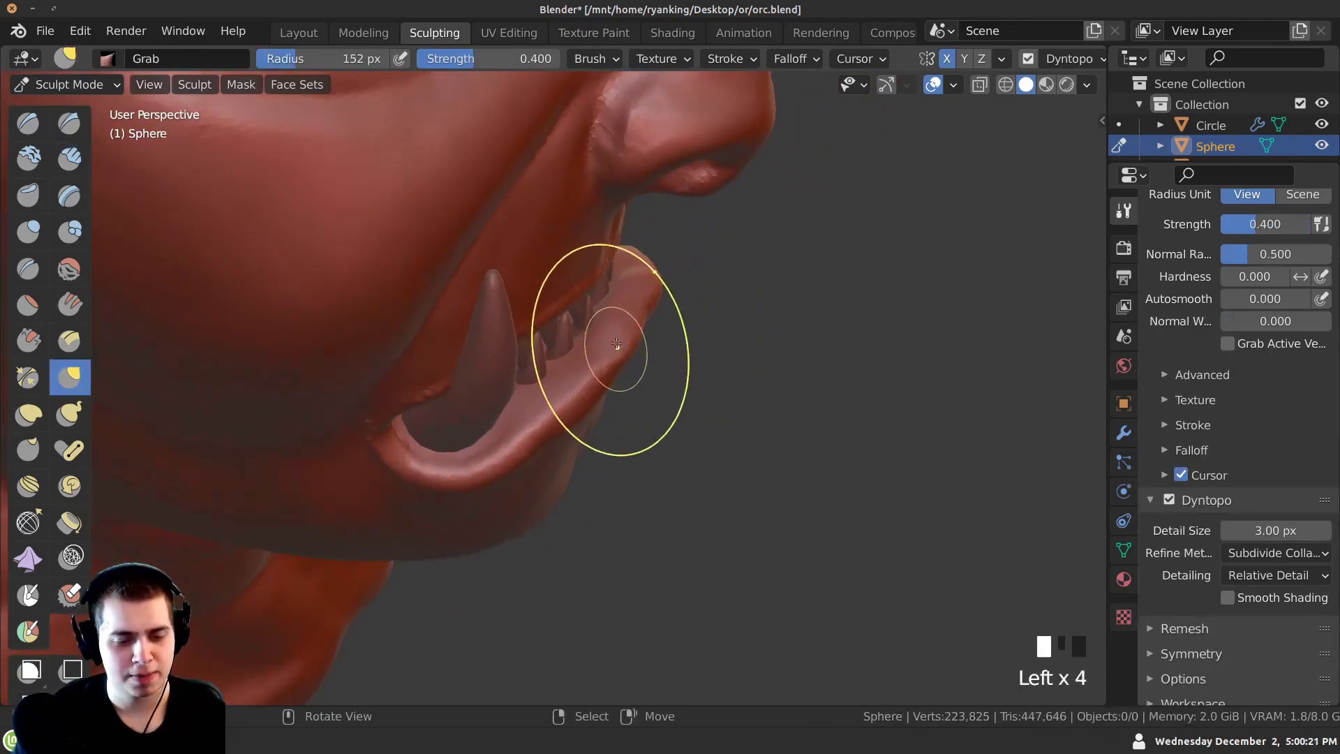
pyautogui.moveTo(617, 347); pyautogui.dragTo(622, 329, button='middle')
pyautogui.moveTo(622, 329); pyautogui.dragTo(628, 326)
pyautogui.moveTo(627, 327); pyautogui.dragTo(633, 323)
pyautogui.moveTo(635, 325); pyautogui.dragTo(645, 321)
pyautogui.moveTo(645, 323)
pyautogui.mouseDown(button='middle')
pyautogui.moveTo(573, 369)
pyautogui.moveTo(629, 363)
pyautogui.moveTo(649, 388)
pyautogui.mouseUp(button='middle')
pyautogui.keyDown('shift'); pyautogui.moveTo(649, 389); pyautogui.dragTo(642, 370); pyautogui.keyUp('shift')
pyautogui.moveTo(643, 370)
pyautogui.mouseDown(button='middle')
pyautogui.moveTo(625, 340)
pyautogui.moveTo(678, 276)
pyautogui.mouseUp(button='middle')
pyautogui.moveTo(680, 275)
pyautogui.keyDown('shift'); pyautogui.mouseDown()
pyautogui.moveTo(709, 266)
pyautogui.moveTo(682, 263)
pyautogui.moveTo(768, 280)
pyautogui.mouseUp(); pyautogui.keyUp('shift')
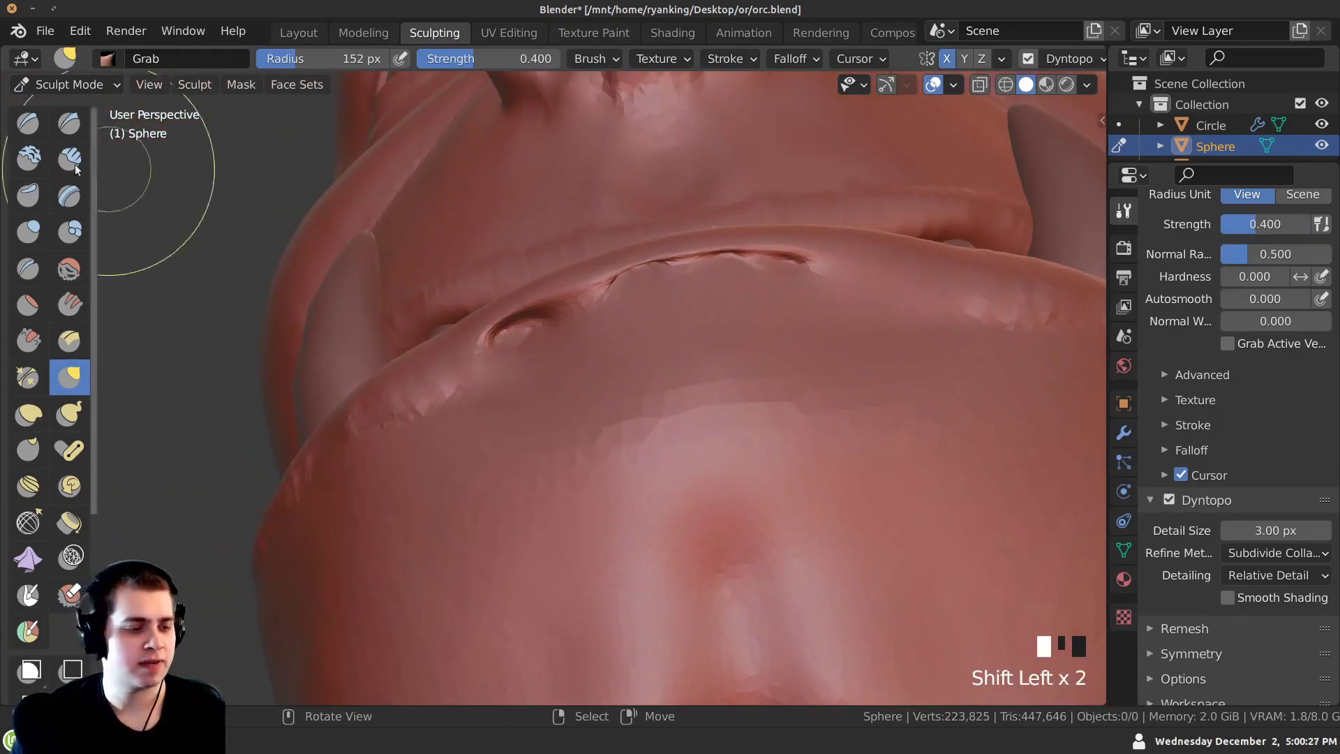
# Inflate the lower lip along its length with the Inflate brush at 47 px radius.
pyautogui.click(28, 231)
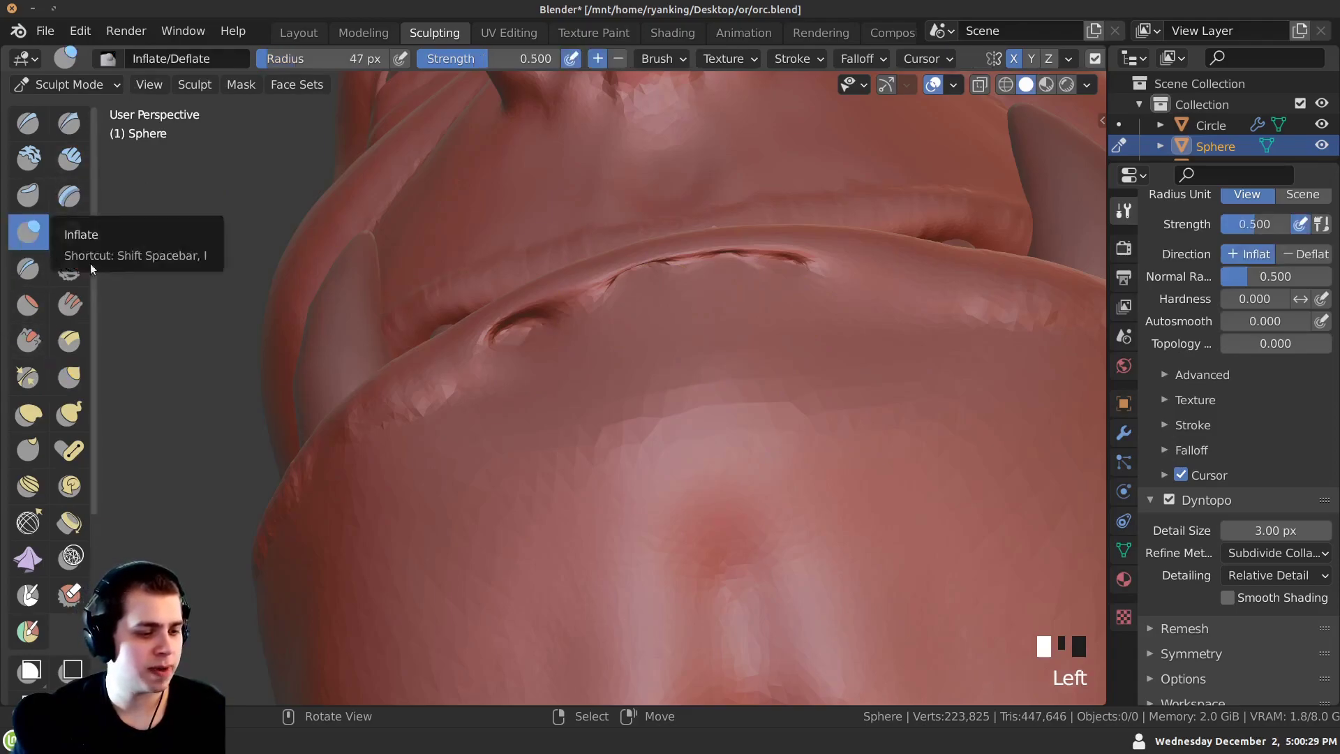
pyautogui.moveTo(625, 287); pyautogui.dragTo(781, 261)
pyautogui.keyDown('ctrl'); pyautogui.moveTo(754, 272); pyautogui.dragTo(726, 301, button='middle'); pyautogui.keyUp('ctrl')
pyautogui.moveTo(726, 300); pyautogui.dragTo(601, 321, button='middle')
pyautogui.moveTo(593, 323)
pyautogui.mouseDown()
pyautogui.moveTo(580, 329)
pyautogui.moveTo(631, 317)
pyautogui.mouseUp()
pyautogui.moveTo(632, 321)
pyautogui.mouseDown(button='middle')
pyautogui.moveTo(673, 404)
pyautogui.moveTo(754, 381)
pyautogui.mouseUp(button='middle')
pyautogui.moveTo(520, 378); pyautogui.dragTo(507, 382)
pyautogui.moveTo(536, 365)
pyautogui.mouseDown(button='middle')
pyautogui.moveTo(437, 398)
pyautogui.moveTo(522, 421)
pyautogui.mouseUp(button='middle')
pyautogui.click(503, 389)
pyautogui.click(436, 398)
pyautogui.moveTo(424, 445); pyautogui.dragTo(518, 414, button='middle')
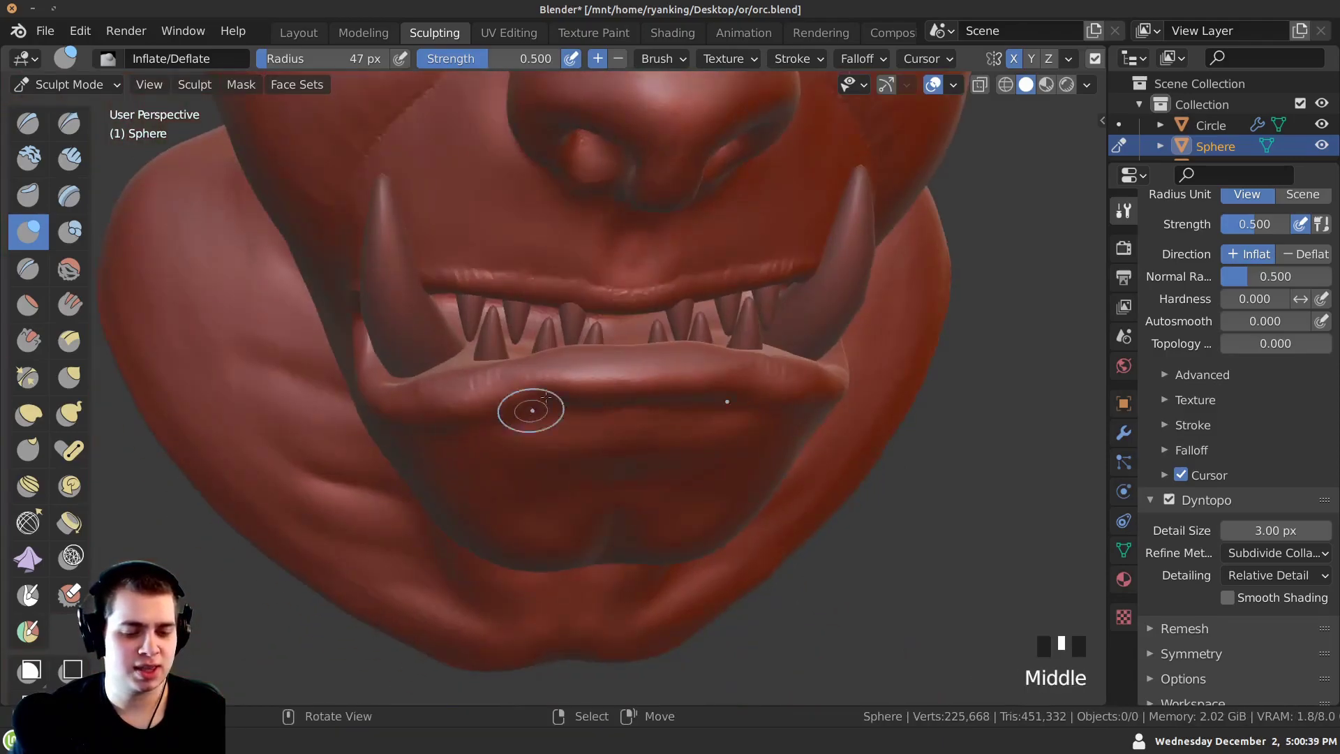
# Inflate the outer lower lip from beneath the tusk to the mouth corner with the Inflate brush at 47 px radius.
pyautogui.keyDown('ctrl'); pyautogui.moveTo(597, 421); pyautogui.dragTo(557, 356, button='middle'); pyautogui.keyUp('ctrl')
pyautogui.moveTo(556, 357); pyautogui.dragTo(489, 373)
pyautogui.moveTo(513, 367); pyautogui.dragTo(447, 387)
pyautogui.moveTo(548, 377)
pyautogui.mouseDown(button='middle')
pyautogui.moveTo(485, 377)
pyautogui.moveTo(499, 401)
pyautogui.mouseUp(button='middle')
pyautogui.moveTo(597, 366); pyautogui.dragTo(544, 363)
pyautogui.moveTo(467, 391); pyautogui.dragTo(534, 384, button='middle')
pyautogui.moveTo(447, 388); pyautogui.dragTo(363, 408)
pyautogui.keyDown('shift'); pyautogui.moveTo(364, 409); pyautogui.dragTo(458, 417, button='middle'); pyautogui.keyUp('shift')
pyautogui.moveTo(458, 417); pyautogui.dragTo(451, 420)
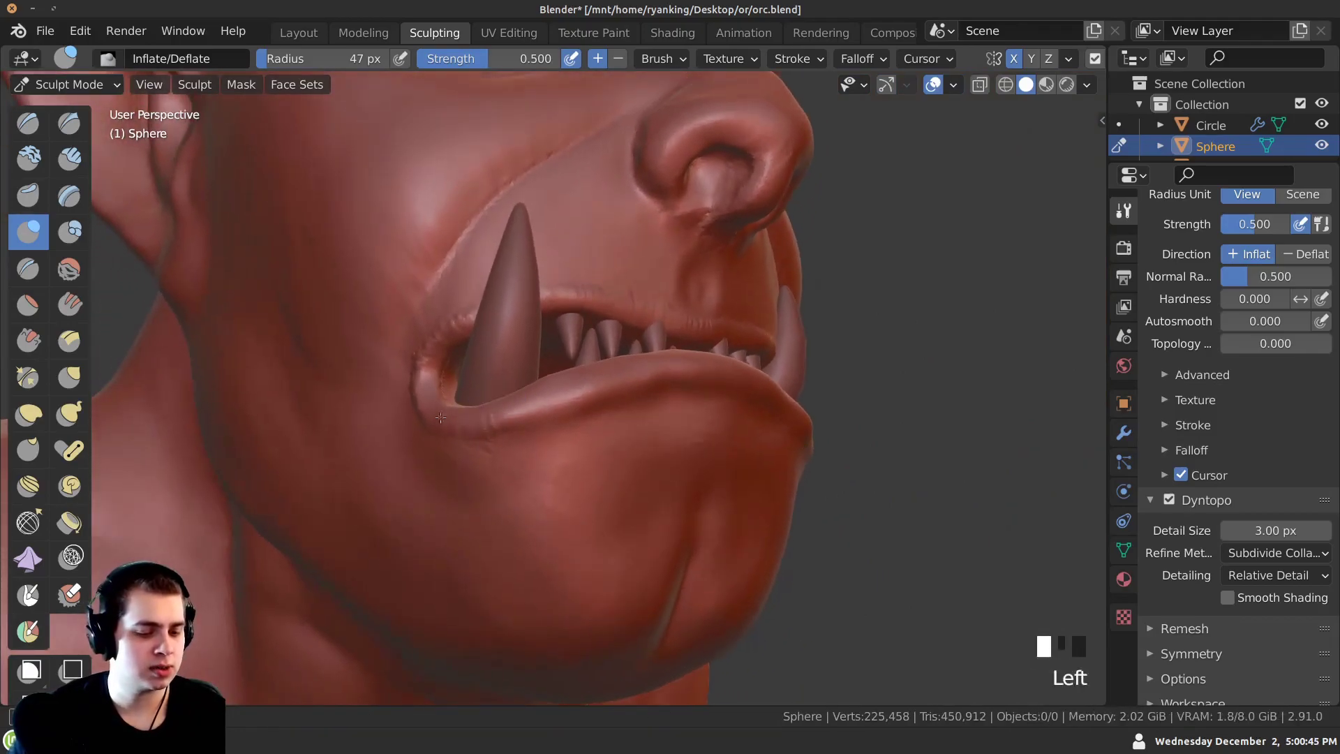
# Inflate the upper lip along its edge between the tusks at 47 px radius and smooth it.
pyautogui.click(495, 314)
pyautogui.moveTo(447, 348); pyautogui.dragTo(509, 304, button='middle')
pyautogui.moveTo(509, 304); pyautogui.dragTo(552, 301)
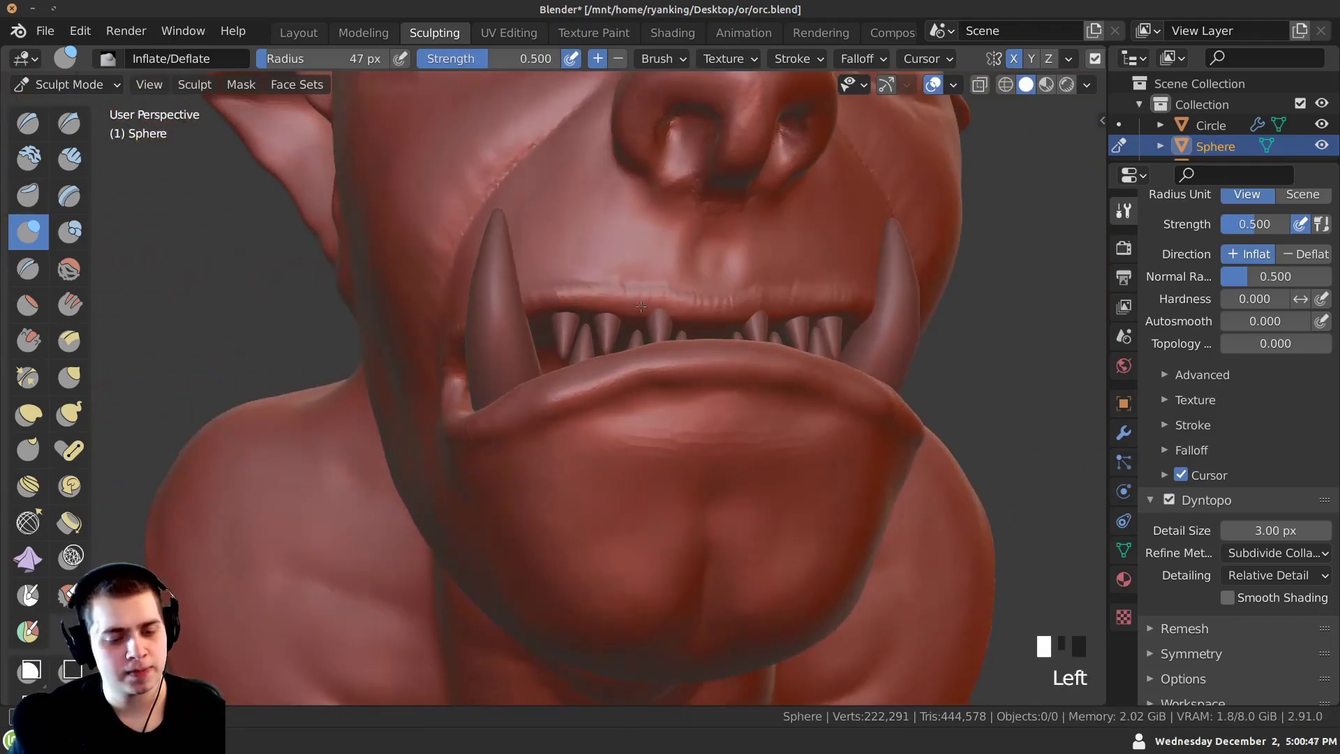
pyautogui.moveTo(551, 300); pyautogui.dragTo(513, 305, button='middle')
pyautogui.moveTo(514, 305); pyautogui.dragTo(569, 307)
pyautogui.moveTo(569, 307); pyautogui.dragTo(564, 297, button='middle')
pyautogui.moveTo(564, 297); pyautogui.dragTo(612, 319)
pyautogui.click(462, 300)
pyautogui.keyDown('ctrl'); pyautogui.moveTo(462, 301); pyautogui.dragTo(705, 326, button='middle'); pyautogui.keyUp('ctrl')
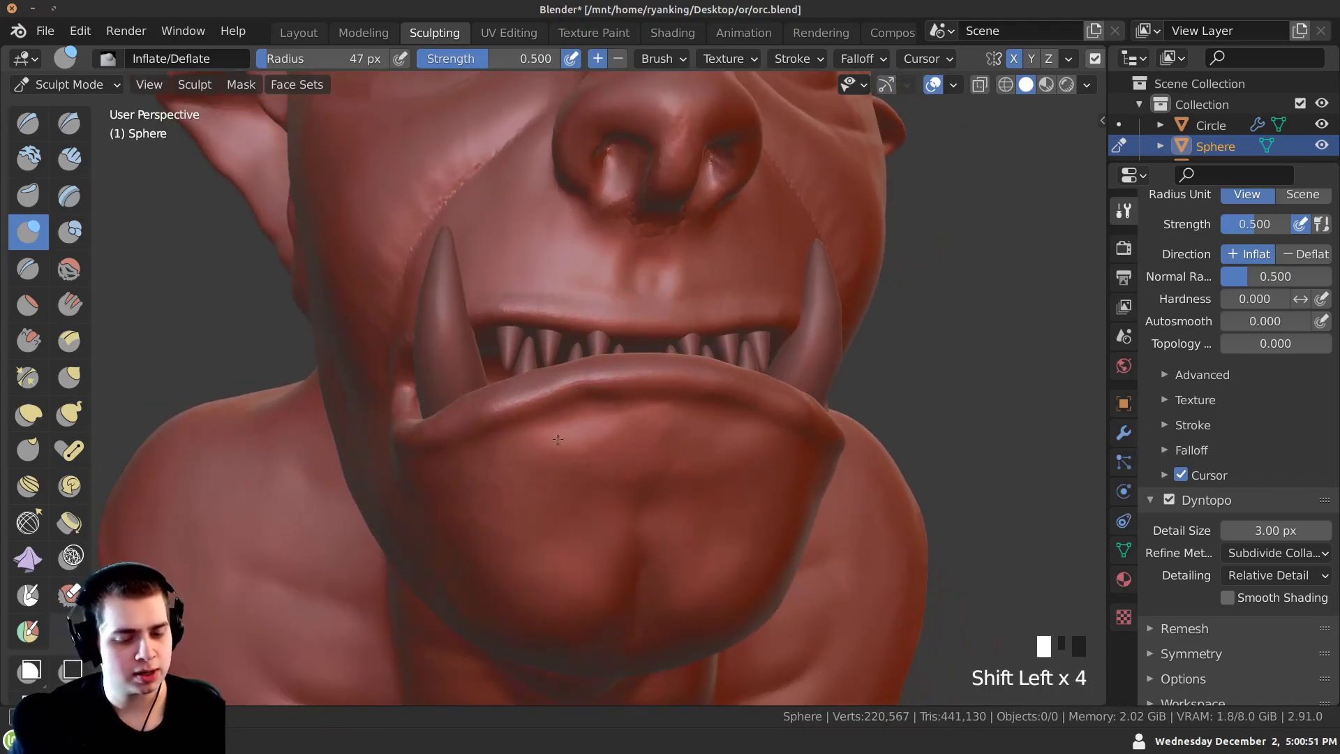
# Reshape the lip at the mouth corner beside the tusk with the Grab brush at 152 px radius.
pyautogui.moveTo(520, 454)
pyautogui.mouseDown(button='middle')
pyautogui.moveTo(453, 365)
pyautogui.moveTo(513, 416)
pyautogui.moveTo(499, 401)
pyautogui.mouseUp(button='middle')
pyautogui.press('g')
pyautogui.moveTo(498, 401); pyautogui.dragTo(472, 375)
pyautogui.moveTo(471, 376); pyautogui.dragTo(405, 377, button='middle')
pyautogui.click(472, 383)
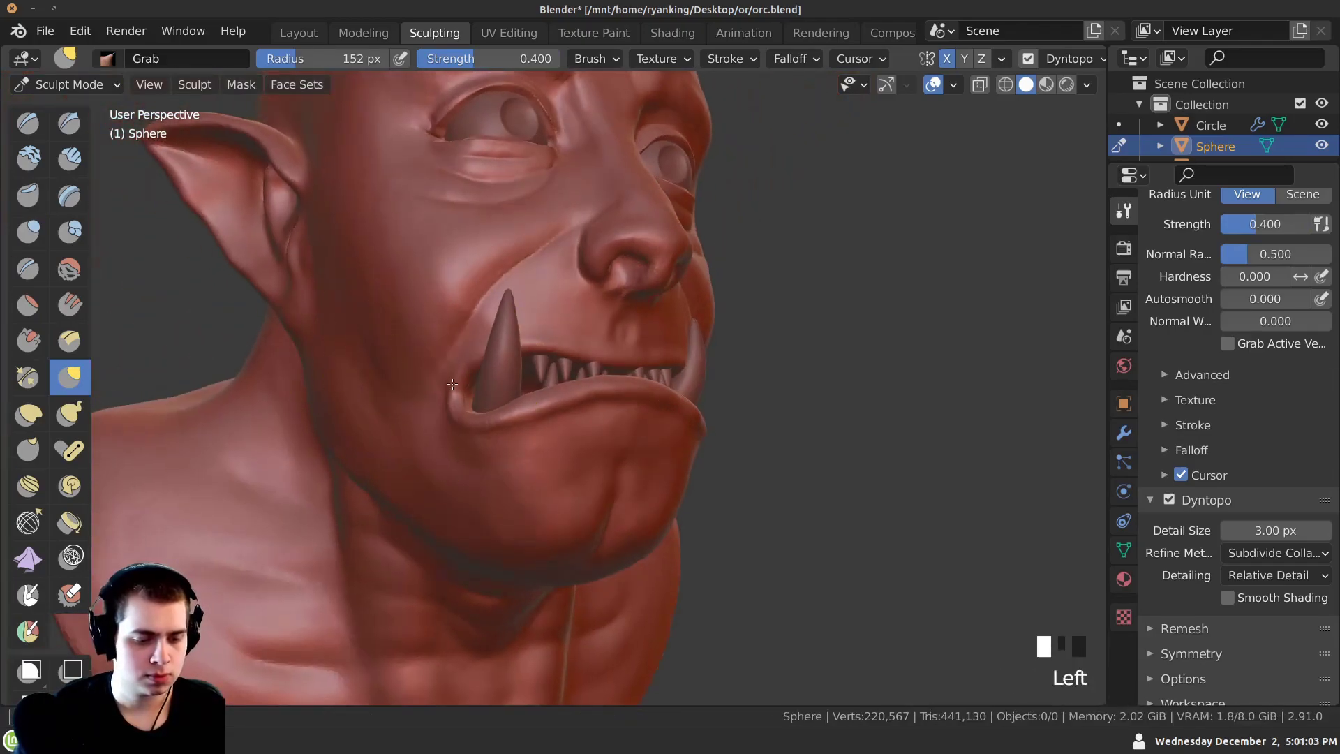
# Set the Grab brush radius to 127 px and make small adjustments to the head's shape.
pyautogui.moveTo(377, 385); pyautogui.dragTo(460, 390, button='middle')
pyautogui.moveTo(428, 345); pyautogui.dragTo(476, 342, button='middle')
pyautogui.moveTo(476, 342); pyautogui.dragTo(516, 438, button='middle')
pyautogui.moveTo(518, 377); pyautogui.dragTo(500, 321, button='middle')
pyautogui.moveTo(500, 321)
pyautogui.mouseDown(button='middle')
pyautogui.moveTo(506, 289)
pyautogui.moveTo(430, 264)
pyautogui.moveTo(488, 255)
pyautogui.mouseUp(button='middle')
pyautogui.press('f')
pyautogui.click(586, 289)
pyautogui.moveTo(516, 256)
pyautogui.mouseDown(button='middle')
pyautogui.moveTo(533, 256)
pyautogui.moveTo(532, 335)
pyautogui.moveTo(502, 335)
pyautogui.moveTo(475, 322)
pyautogui.moveTo(628, 300)
pyautogui.mouseUp(button='middle')
pyautogui.click(516, 264)
pyautogui.keyDown('ctrl'); pyautogui.moveTo(457, 287); pyautogui.dragTo(410, 365, button='middle'); pyautogui.keyUp('ctrl')
pyautogui.moveTo(560, 335)
pyautogui.keyDown('shift'); pyautogui.mouseDown(button='middle')
pyautogui.moveTo(487, 277)
pyautogui.moveTo(509, 336)
pyautogui.moveTo(535, 314)
pyautogui.moveTo(520, 297)
pyautogui.mouseUp(button='middle'); pyautogui.keyUp('shift')
pyautogui.moveTo(497, 349); pyautogui.dragTo(494, 353)
# Adjust the outline of the forehead and skull with the Grab brush at 127 px radius.
pyautogui.keyDown('ctrl'); pyautogui.moveTo(490, 363); pyautogui.dragTo(489, 401, button='middle'); pyautogui.keyUp('ctrl')
pyautogui.moveTo(554, 348); pyautogui.dragTo(396, 334, button='middle')
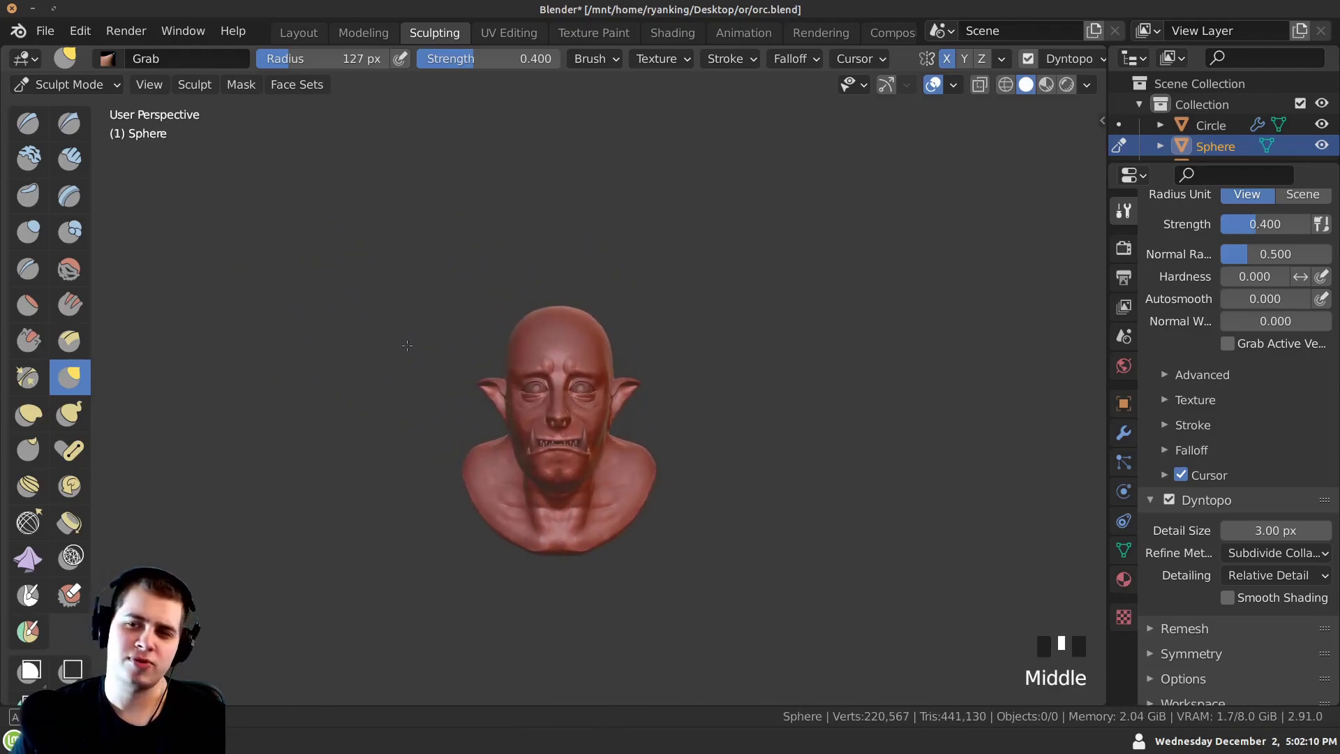
pyautogui.moveTo(418, 383); pyautogui.dragTo(515, 311, button='middle')
pyautogui.moveTo(515, 363)
pyautogui.keyDown('ctrl'); pyautogui.mouseDown(button='middle')
pyautogui.moveTo(518, 342)
pyautogui.moveTo(443, 329)
pyautogui.moveTo(491, 323)
pyautogui.moveTo(467, 281)
pyautogui.mouseUp(button='middle'); pyautogui.keyUp('ctrl')
pyautogui.moveTo(525, 281); pyautogui.dragTo(550, 297)
pyautogui.moveTo(551, 296); pyautogui.dragTo(444, 266, button='middle')
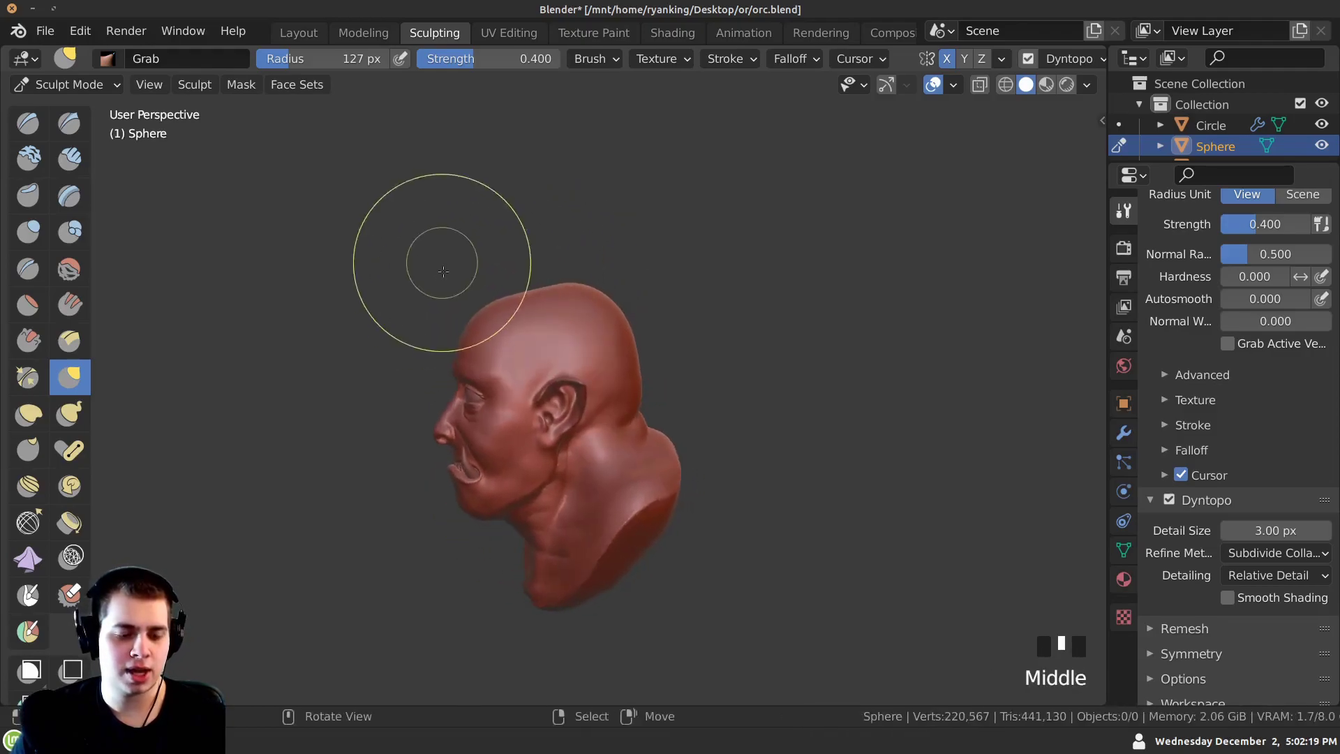
pyautogui.moveTo(554, 305); pyautogui.dragTo(562, 261, button='middle')
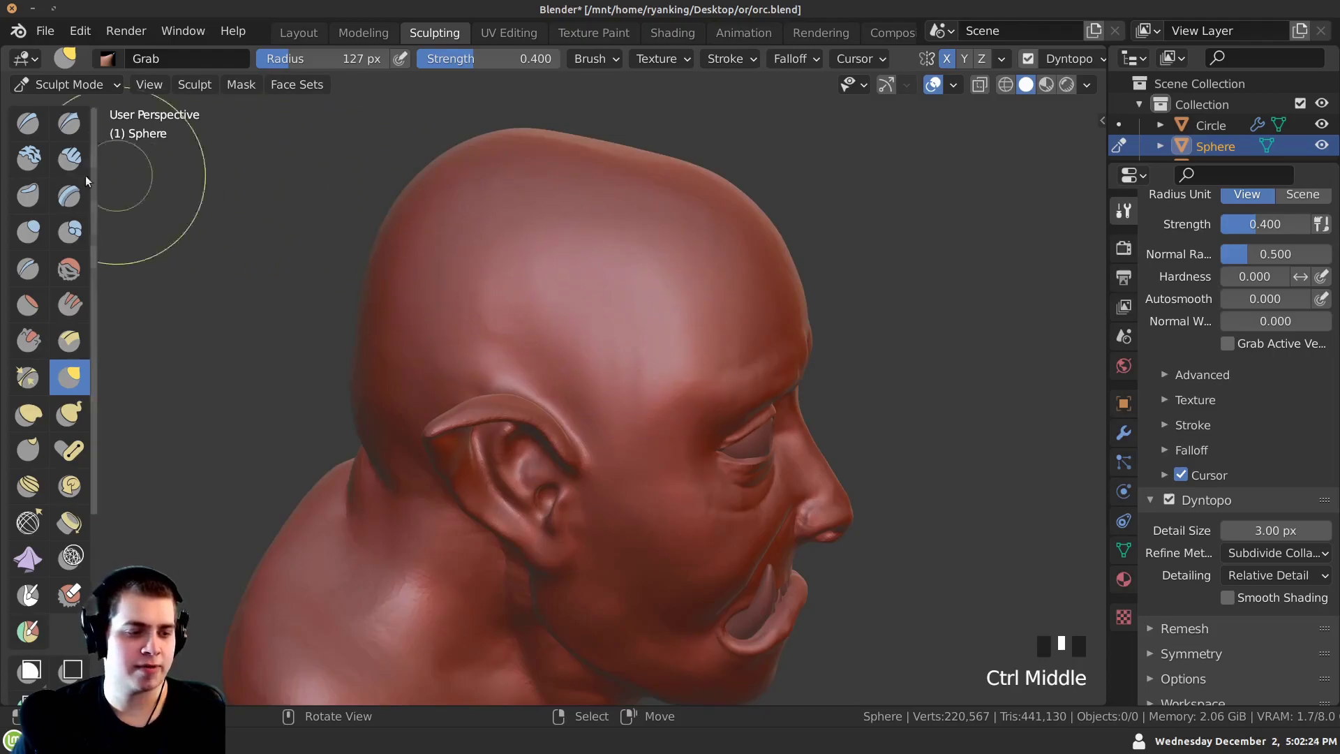
# Build up the side of the head above the ear and temple with Clay Strips at 45 px radius.
pyautogui.click(68, 160)
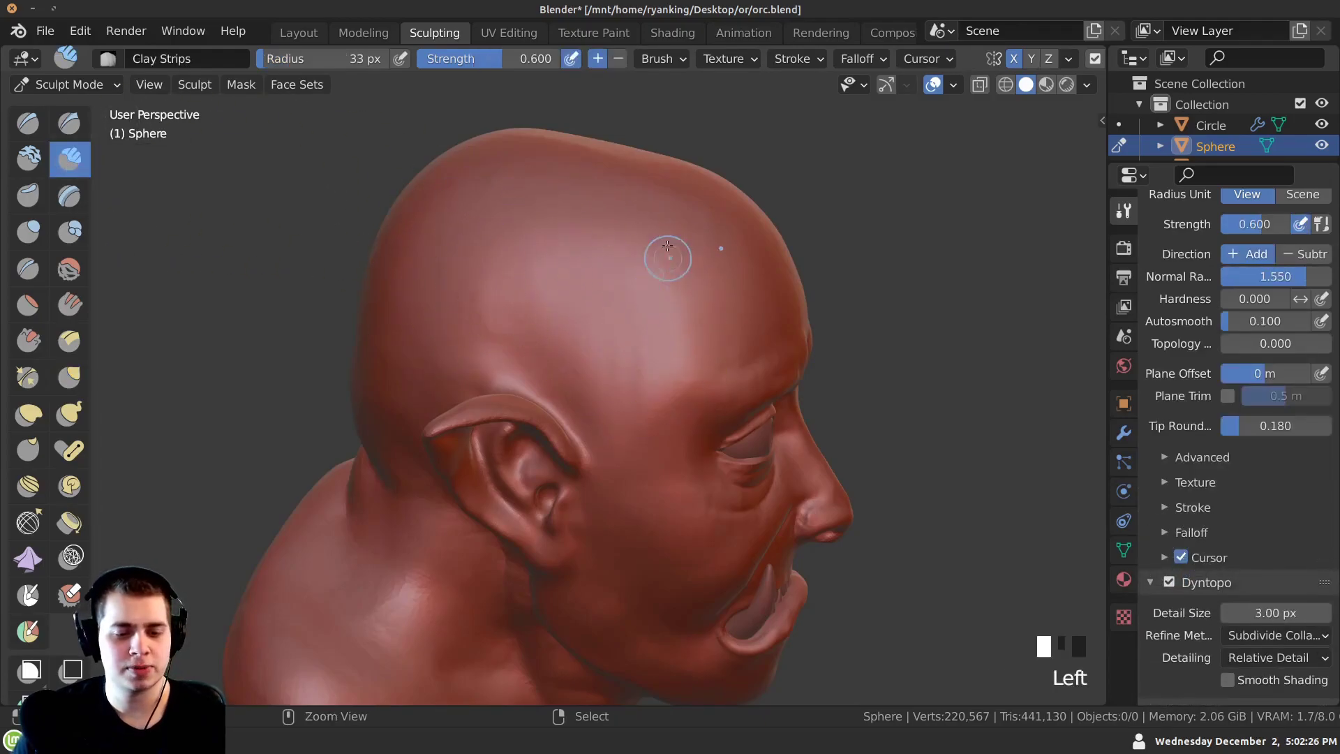
pyautogui.keyDown('ctrl'); pyautogui.moveTo(668, 253); pyautogui.dragTo(641, 293, button='middle'); pyautogui.keyUp('ctrl')
pyautogui.press('f')
pyautogui.click(657, 282)
pyautogui.moveTo(642, 298); pyautogui.dragTo(638, 307)
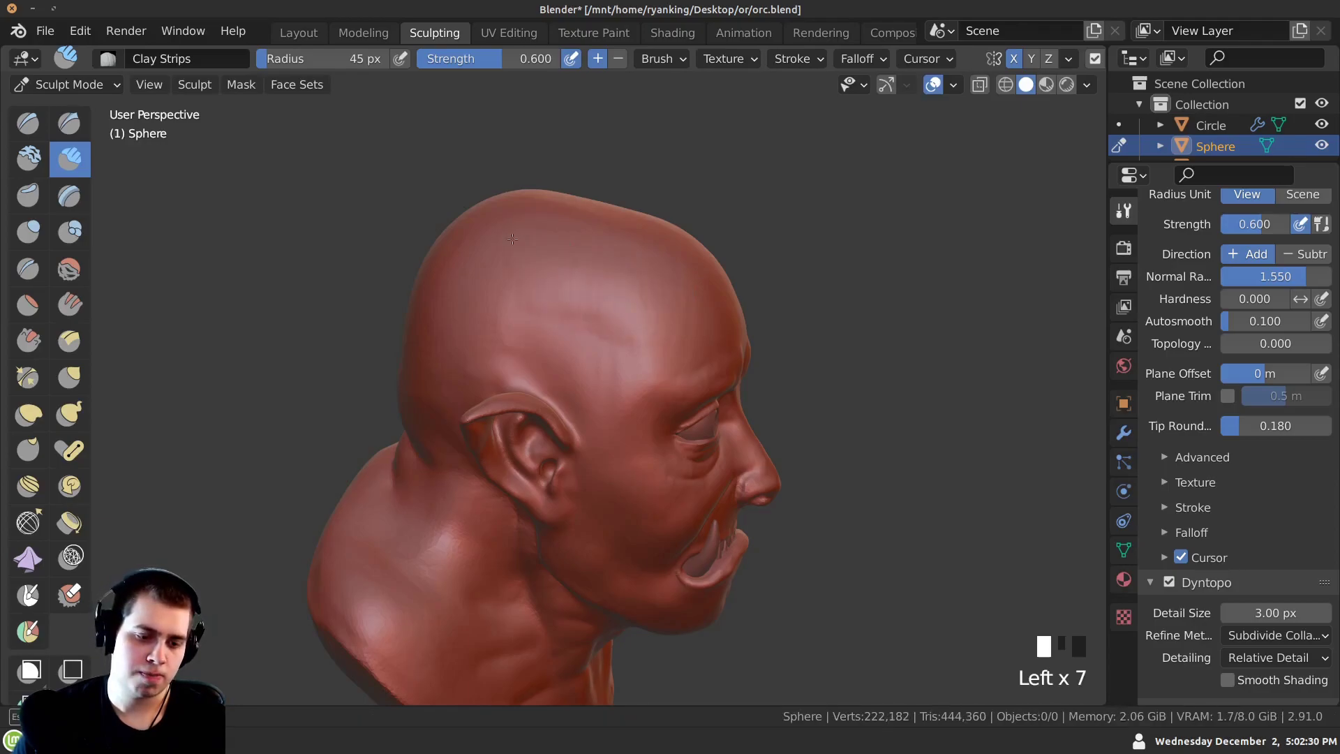
pyautogui.moveTo(481, 262); pyautogui.dragTo(666, 282)
pyautogui.keyDown('ctrl'); pyautogui.moveTo(598, 340); pyautogui.dragTo(643, 322, button='middle'); pyautogui.keyUp('ctrl')
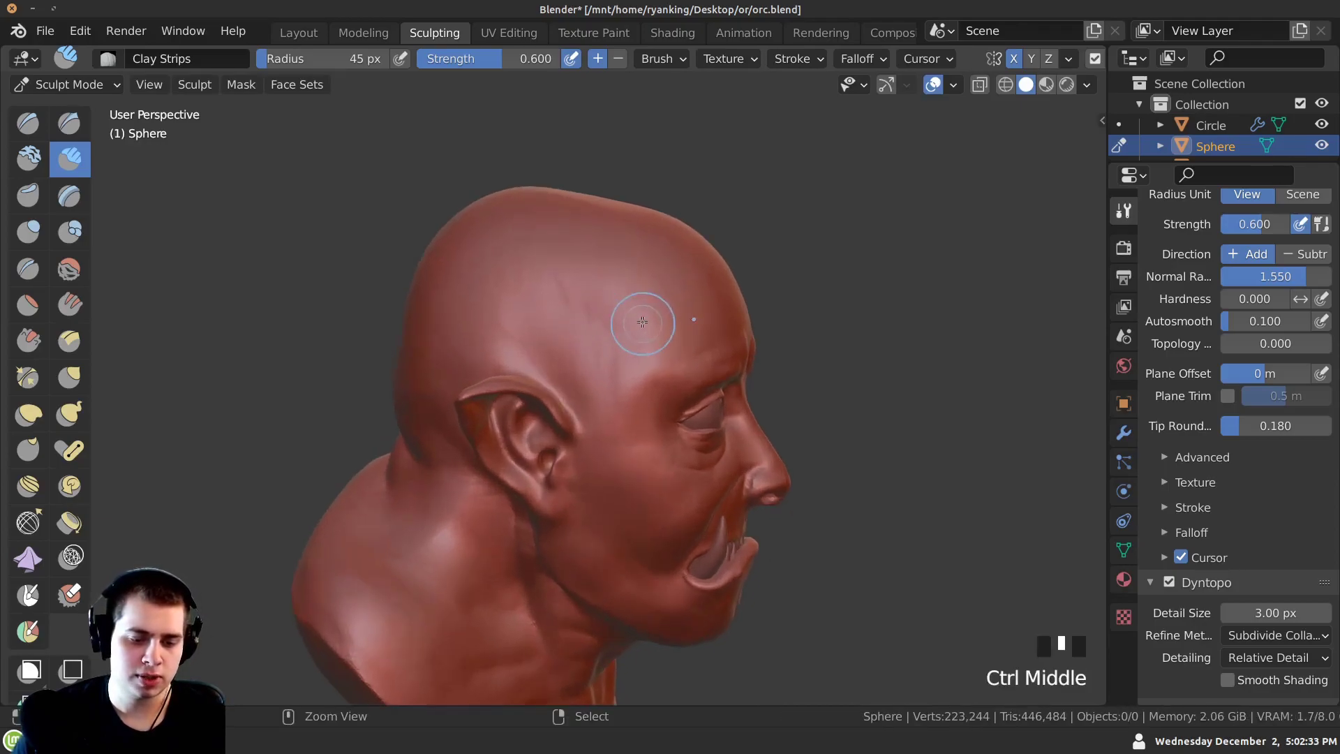
# Carve a slight hollow into the temple with Clay Strips and smooth the side of the head.
pyautogui.keyDown('ctrl'); pyautogui.moveTo(588, 322); pyautogui.dragTo(593, 342); pyautogui.keyUp('ctrl')
pyautogui.moveTo(572, 335)
pyautogui.keyDown('ctrl'); pyautogui.mouseDown(button='middle')
pyautogui.moveTo(572, 293)
pyautogui.moveTo(569, 356)
pyautogui.mouseUp(button='middle'); pyautogui.keyUp('ctrl')
pyautogui.moveTo(593, 339)
pyautogui.mouseDown(button='middle')
pyautogui.moveTo(322, 304)
pyautogui.moveTo(412, 301)
pyautogui.mouseUp(button='middle')
pyautogui.keyDown('shift'); pyautogui.moveTo(530, 280); pyautogui.dragTo(552, 273); pyautogui.keyUp('shift')
pyautogui.keyDown('ctrl'); pyautogui.moveTo(551, 265); pyautogui.dragTo(551, 307, button='middle'); pyautogui.keyUp('ctrl')
pyautogui.keyDown('shift'); pyautogui.moveTo(548, 307); pyautogui.dragTo(552, 300); pyautogui.keyUp('shift')
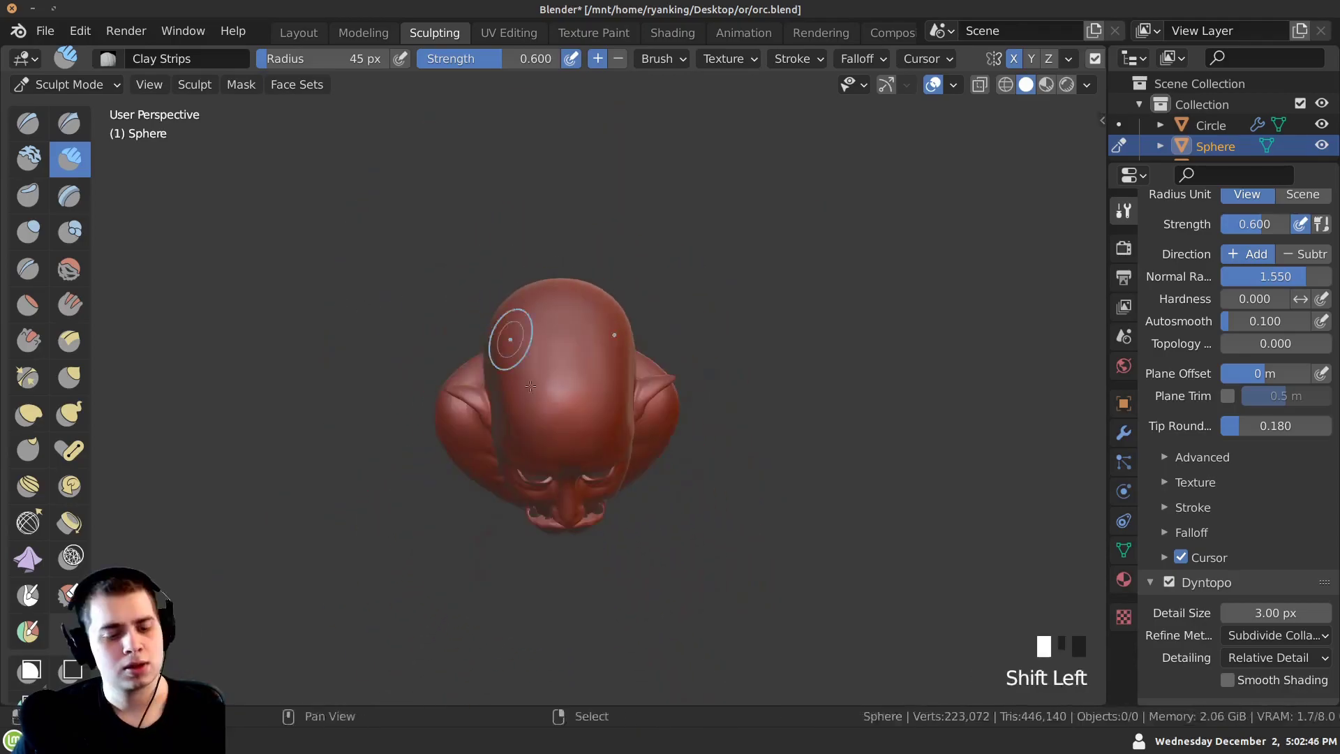
# Add volume to the upper forehead with Clay Strips at 45 px radius and smooth it.
pyautogui.moveTo(603, 395); pyautogui.dragTo(479, 323, button='middle')
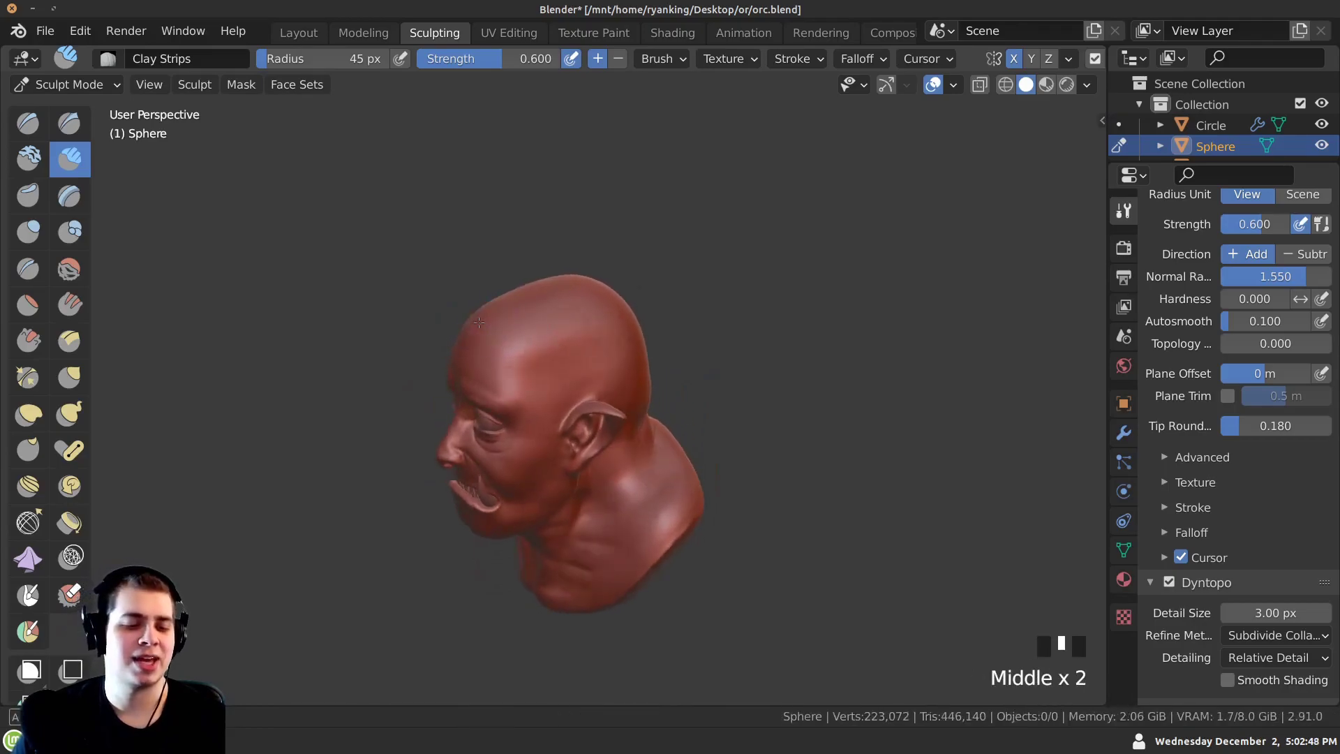
pyautogui.keyDown('ctrl'); pyautogui.moveTo(561, 315); pyautogui.dragTo(557, 338, button='middle'); pyautogui.keyUp('ctrl')
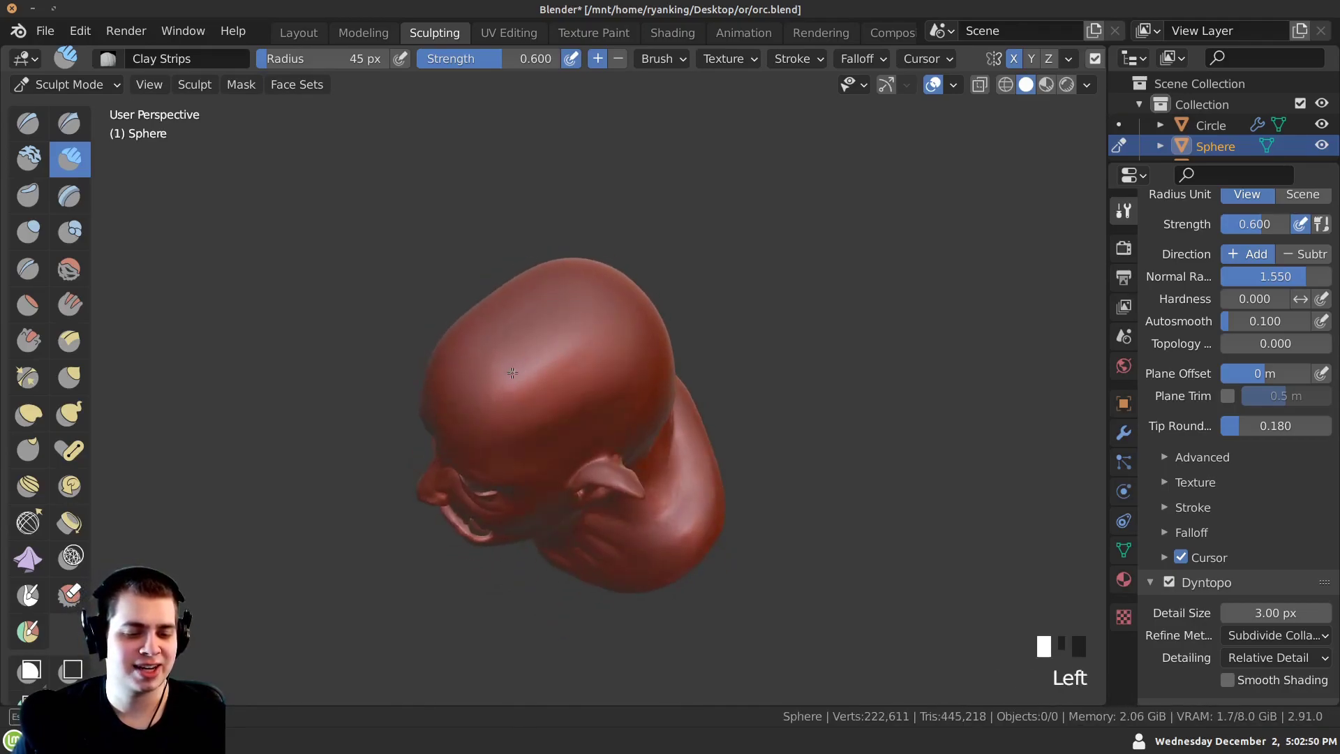
pyautogui.moveTo(511, 366); pyautogui.dragTo(525, 358)
pyautogui.keyDown('ctrl'); pyautogui.moveTo(532, 355); pyautogui.dragTo(541, 371, button='middle'); pyautogui.keyUp('ctrl')
pyautogui.keyDown('shift'); pyautogui.moveTo(545, 373); pyautogui.dragTo(555, 372); pyautogui.keyUp('shift')
pyautogui.moveTo(610, 398); pyautogui.dragTo(624, 391, button='middle')
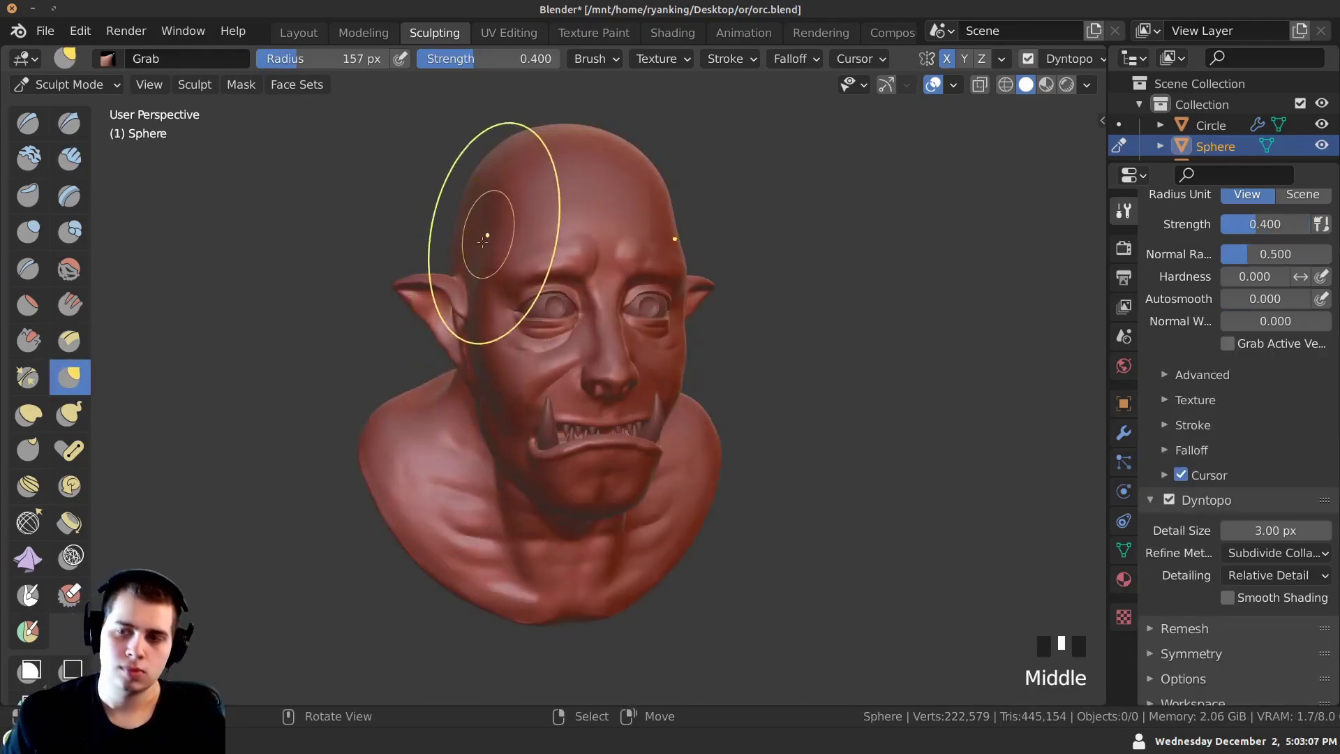
# Reshape the brows above the eyes with the Grab brush at 104 px radius.
pyautogui.moveTo(479, 224)
pyautogui.keyDown('ctrl'); pyautogui.mouseDown(button='middle')
pyautogui.moveTo(464, 323)
pyautogui.moveTo(373, 339)
pyautogui.moveTo(395, 404)
pyautogui.moveTo(396, 392)
pyautogui.moveTo(590, 398)
pyautogui.moveTo(538, 392)
pyautogui.moveTo(568, 365)
pyautogui.mouseUp(button='middle'); pyautogui.keyUp('ctrl')
pyautogui.keyDown('shift'); pyautogui.moveTo(569, 365); pyautogui.dragTo(630, 346, button='middle'); pyautogui.keyUp('shift')
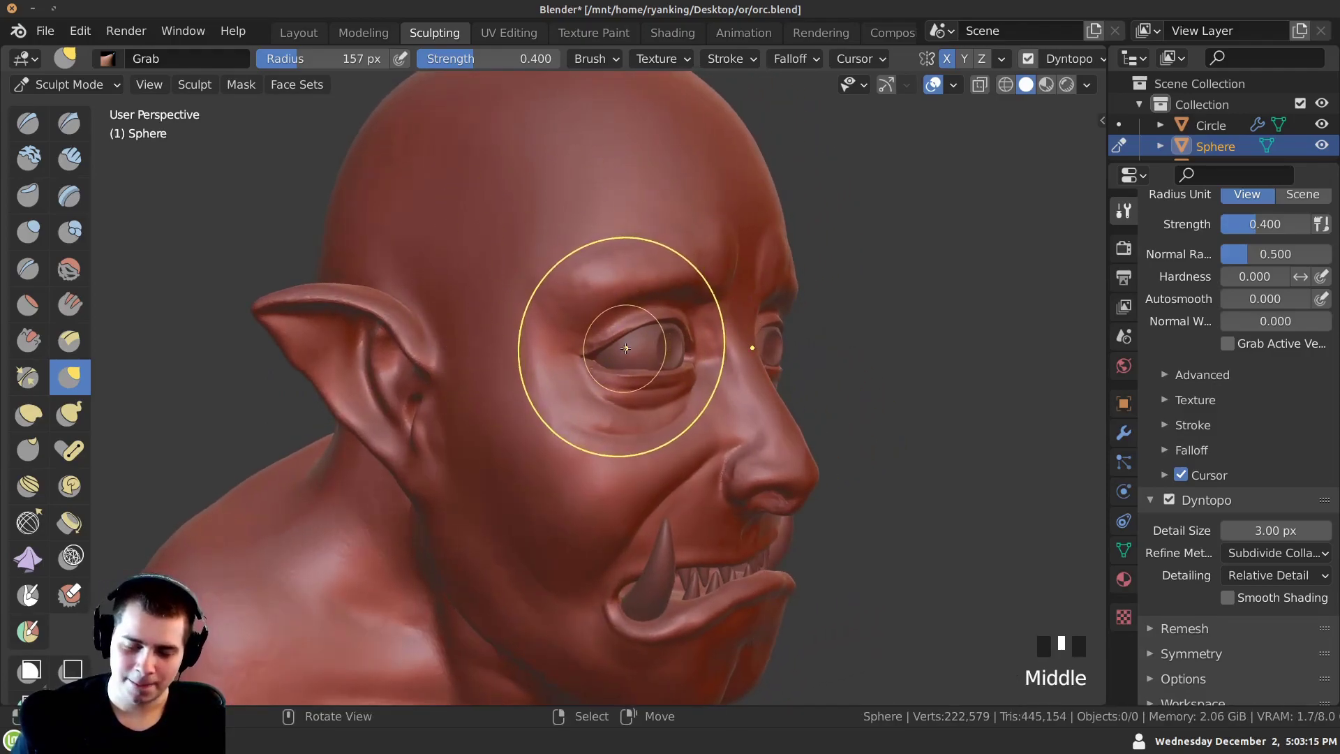
pyautogui.moveTo(627, 341)
pyautogui.mouseDown(button='middle')
pyautogui.moveTo(520, 299)
pyautogui.moveTo(524, 344)
pyautogui.moveTo(576, 379)
pyautogui.moveTo(699, 372)
pyautogui.moveTo(652, 395)
pyautogui.moveTo(542, 355)
pyautogui.moveTo(590, 308)
pyautogui.moveTo(419, 263)
pyautogui.moveTo(448, 305)
pyautogui.moveTo(629, 293)
pyautogui.moveTo(545, 301)
pyautogui.mouseUp(button='middle')
pyautogui.press('f')
pyautogui.click(479, 298)
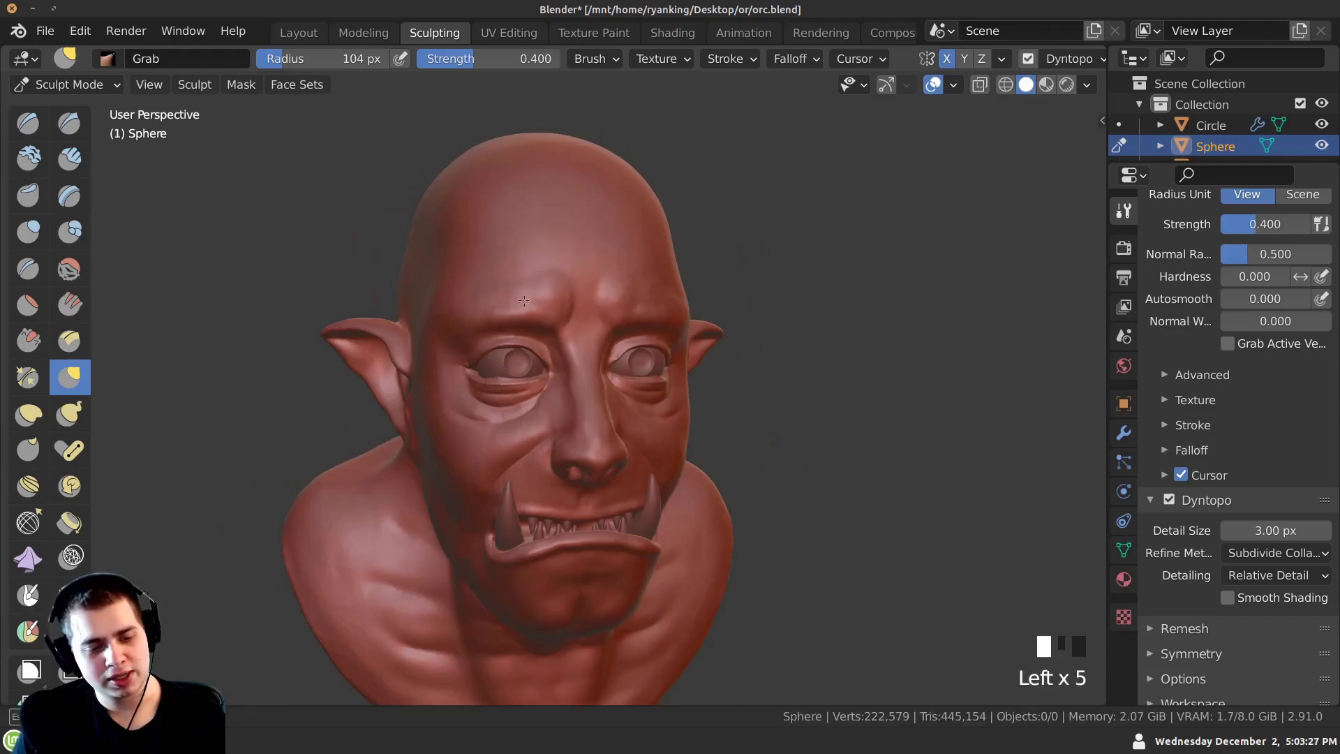
pyautogui.moveTo(450, 328)
pyautogui.mouseDown(button='middle')
pyautogui.moveTo(368, 377)
pyautogui.moveTo(513, 362)
pyautogui.mouseUp(button='middle')
pyautogui.moveTo(527, 358); pyautogui.dragTo(536, 355)
pyautogui.moveTo(541, 354); pyautogui.dragTo(590, 348, button='middle')
pyautogui.moveTo(593, 344); pyautogui.dragTo(598, 340)
pyautogui.keyDown('ctrl'); pyautogui.moveTo(593, 349); pyautogui.dragTo(588, 307, button='middle'); pyautogui.keyUp('ctrl')
pyautogui.moveTo(588, 321)
pyautogui.mouseDown(button='middle')
pyautogui.moveTo(576, 307)
pyautogui.moveTo(513, 314)
pyautogui.mouseUp(button='middle')
pyautogui.keyDown('ctrl'); pyautogui.moveTo(513, 314); pyautogui.dragTo(511, 283, button='middle'); pyautogui.keyUp('ctrl')
pyautogui.moveTo(521, 292); pyautogui.dragTo(525, 284)
# Nudge the front of the face and lower the inner brows with the Grab brush at 104 px radius.
pyautogui.moveTo(527, 300); pyautogui.dragTo(559, 494, button='middle')
pyautogui.moveTo(574, 552); pyautogui.dragTo(590, 574, button='middle')
pyautogui.moveTo(593, 580); pyautogui.dragTo(597, 576)
pyautogui.moveTo(601, 580); pyautogui.dragTo(606, 577)
pyautogui.moveTo(615, 582); pyautogui.dragTo(616, 578)
pyautogui.moveTo(617, 577); pyautogui.dragTo(462, 527, button='middle')
pyautogui.moveTo(500, 353); pyautogui.dragTo(590, 304, button='middle')
pyautogui.moveTo(614, 304); pyautogui.dragTo(590, 304, button='middle')
pyautogui.moveTo(590, 303)
pyautogui.keyDown('ctrl'); pyautogui.mouseDown(button='middle')
pyautogui.moveTo(599, 319)
pyautogui.moveTo(557, 312)
pyautogui.mouseUp(button='middle'); pyautogui.keyUp('ctrl')
pyautogui.moveTo(572, 305); pyautogui.dragTo(573, 315)
pyautogui.moveTo(569, 312); pyautogui.dragTo(570, 321)
pyautogui.moveTo(558, 321); pyautogui.dragTo(560, 328)
pyautogui.moveTo(548, 367)
pyautogui.mouseDown(button='middle')
pyautogui.moveTo(569, 355)
pyautogui.moveTo(599, 266)
pyautogui.mouseUp(button='middle')
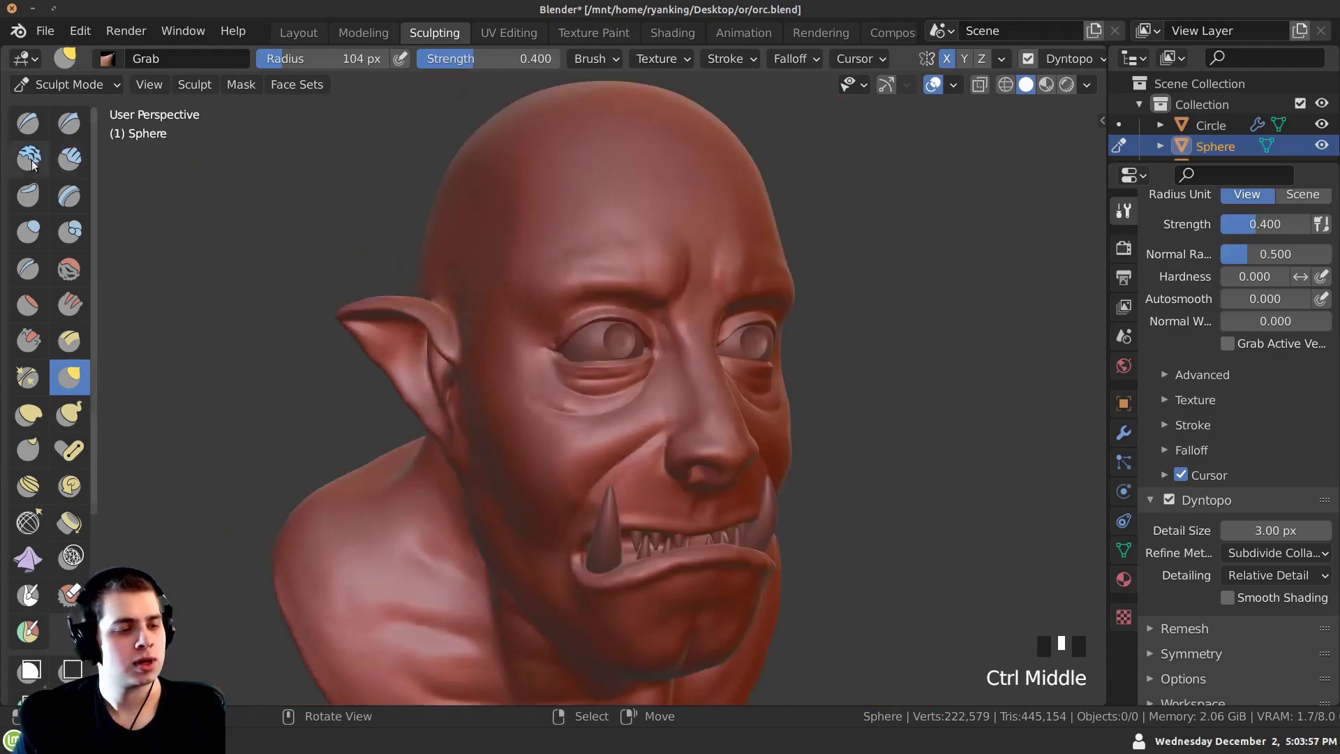
# Build up the inner brow muscles above the eyes with Clay Strips at 45 px radius.
pyautogui.click(69, 161)
pyautogui.keyDown('ctrl'); pyautogui.moveTo(559, 370); pyautogui.dragTo(562, 286, button='middle'); pyautogui.keyUp('ctrl')
pyautogui.moveTo(562, 286)
pyautogui.keyDown('shift'); pyautogui.mouseDown(button='middle')
pyautogui.moveTo(588, 307)
pyautogui.moveTo(578, 325)
pyautogui.mouseUp(button='middle'); pyautogui.keyUp('shift')
pyautogui.keyDown('ctrl'); pyautogui.moveTo(578, 272); pyautogui.dragTo(580, 310, button='middle'); pyautogui.keyUp('ctrl')
pyautogui.moveTo(579, 308); pyautogui.dragTo(597, 303, button='middle')
pyautogui.keyDown('ctrl'); pyautogui.moveTo(697, 253); pyautogui.dragTo(712, 244, button='middle'); pyautogui.keyUp('ctrl')
pyautogui.click(715, 241)
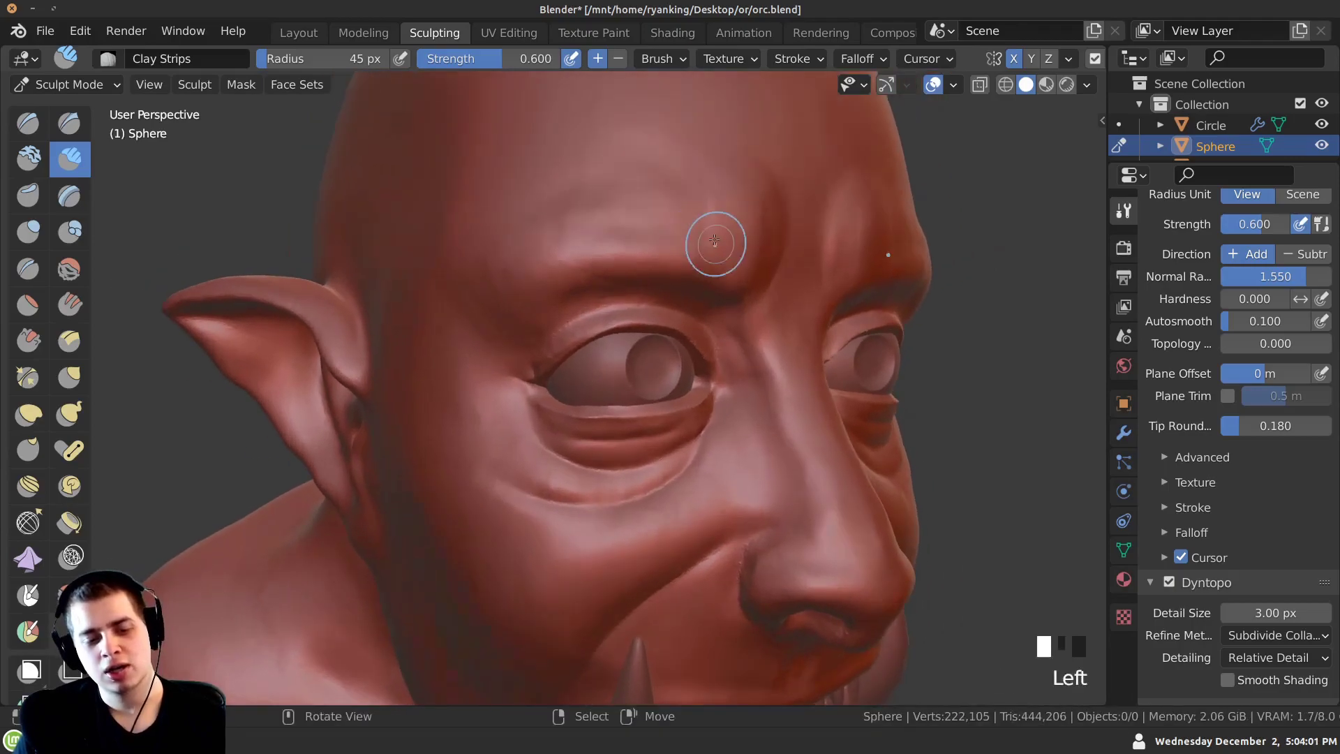
pyautogui.moveTo(705, 238); pyautogui.dragTo(712, 229)
pyautogui.moveTo(705, 241); pyautogui.dragTo(713, 229)
pyautogui.moveTo(706, 239); pyautogui.dragTo(713, 229)
pyautogui.click(687, 246)
pyautogui.click(688, 246)
pyautogui.click(687, 246)
# Extend the raised brow muscles upward and outward on the lower forehead with Clay Strips strokes.
pyautogui.moveTo(688, 246); pyautogui.dragTo(649, 216, button='middle')
pyautogui.moveTo(649, 216); pyautogui.dragTo(639, 191)
pyautogui.moveTo(624, 209); pyautogui.dragTo(615, 190)
pyautogui.moveTo(614, 208); pyautogui.dragTo(609, 190)
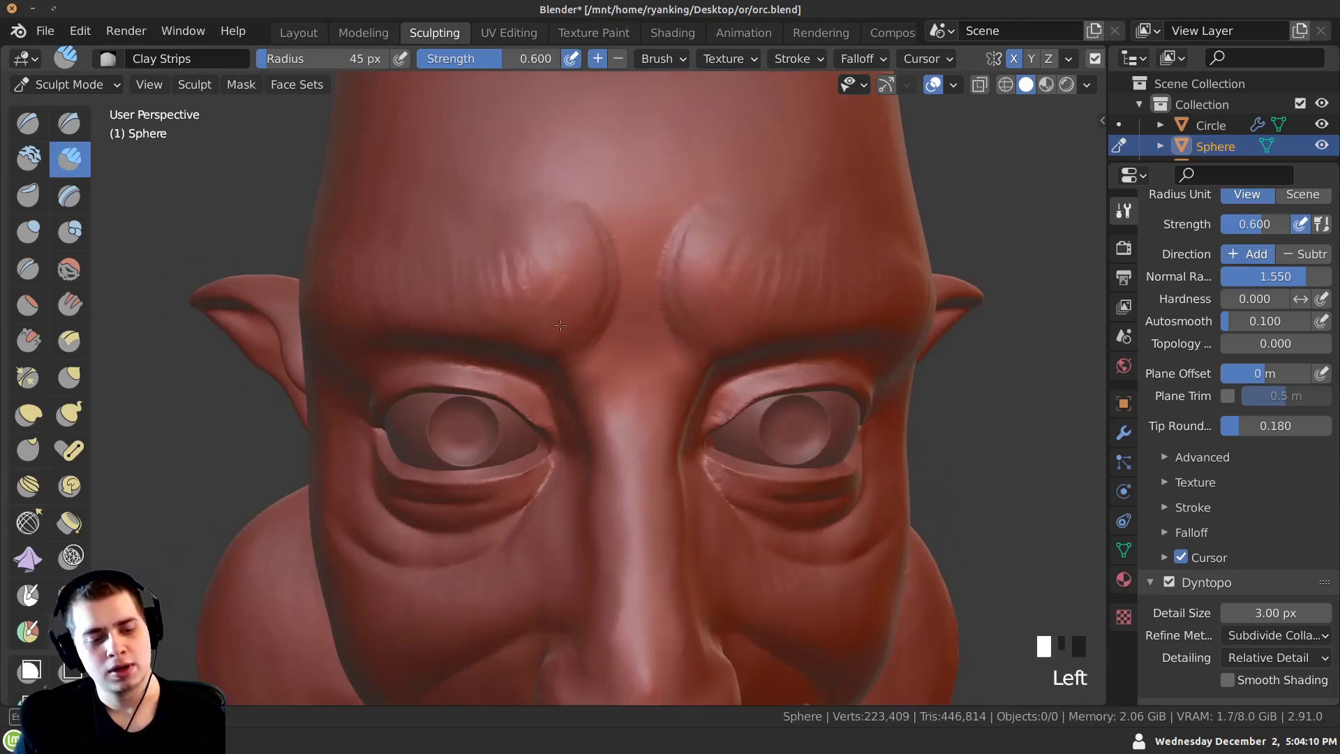
pyautogui.click(561, 325)
pyautogui.moveTo(572, 314)
pyautogui.mouseDown(button='middle')
pyautogui.moveTo(568, 269)
pyautogui.moveTo(622, 275)
pyautogui.moveTo(611, 264)
pyautogui.mouseUp(button='middle')
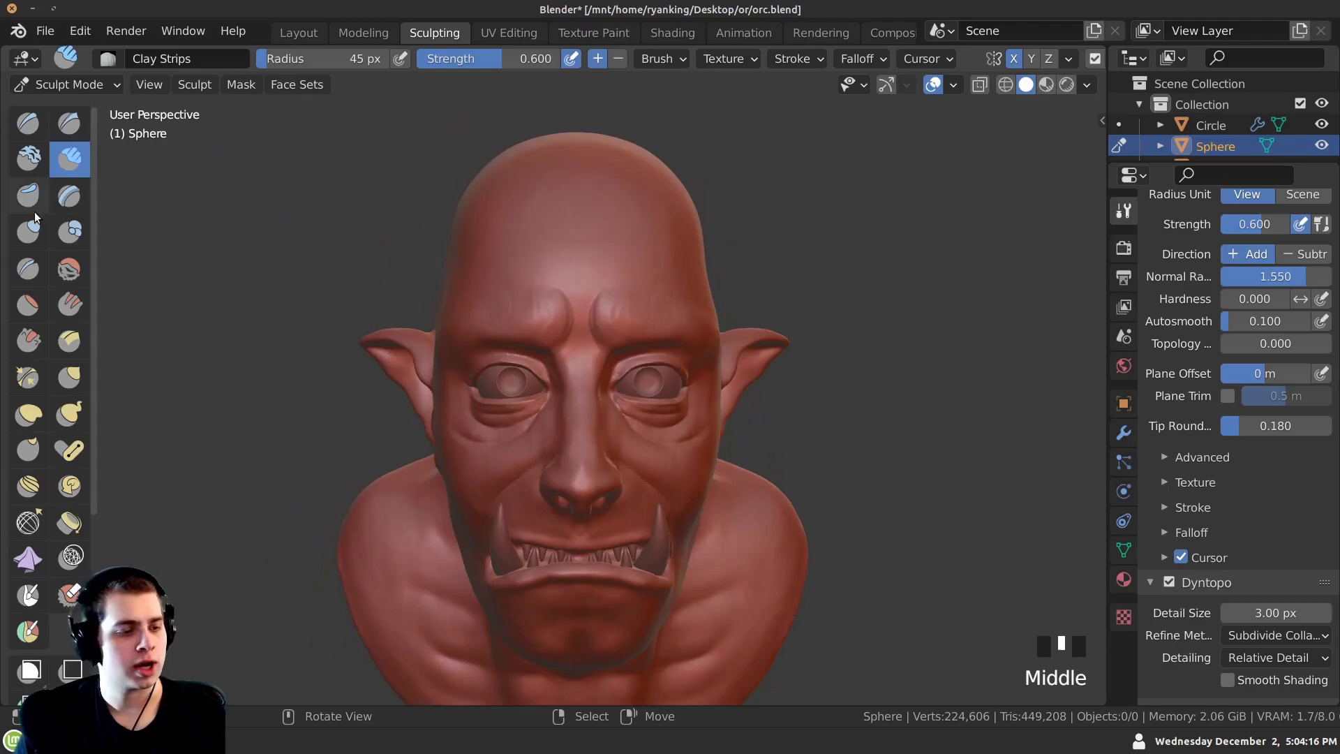
# Carve frown lines around the inner brows and a fold above the eyes with the Crease brush at 32 px radius.
pyautogui.click(35, 268)
pyautogui.moveTo(489, 293)
pyautogui.keyDown('ctrl'); pyautogui.mouseDown(button='middle')
pyautogui.moveTo(556, 263)
pyautogui.moveTo(548, 320)
pyautogui.mouseUp(button='middle'); pyautogui.keyUp('ctrl')
pyautogui.moveTo(548, 320); pyautogui.dragTo(544, 255)
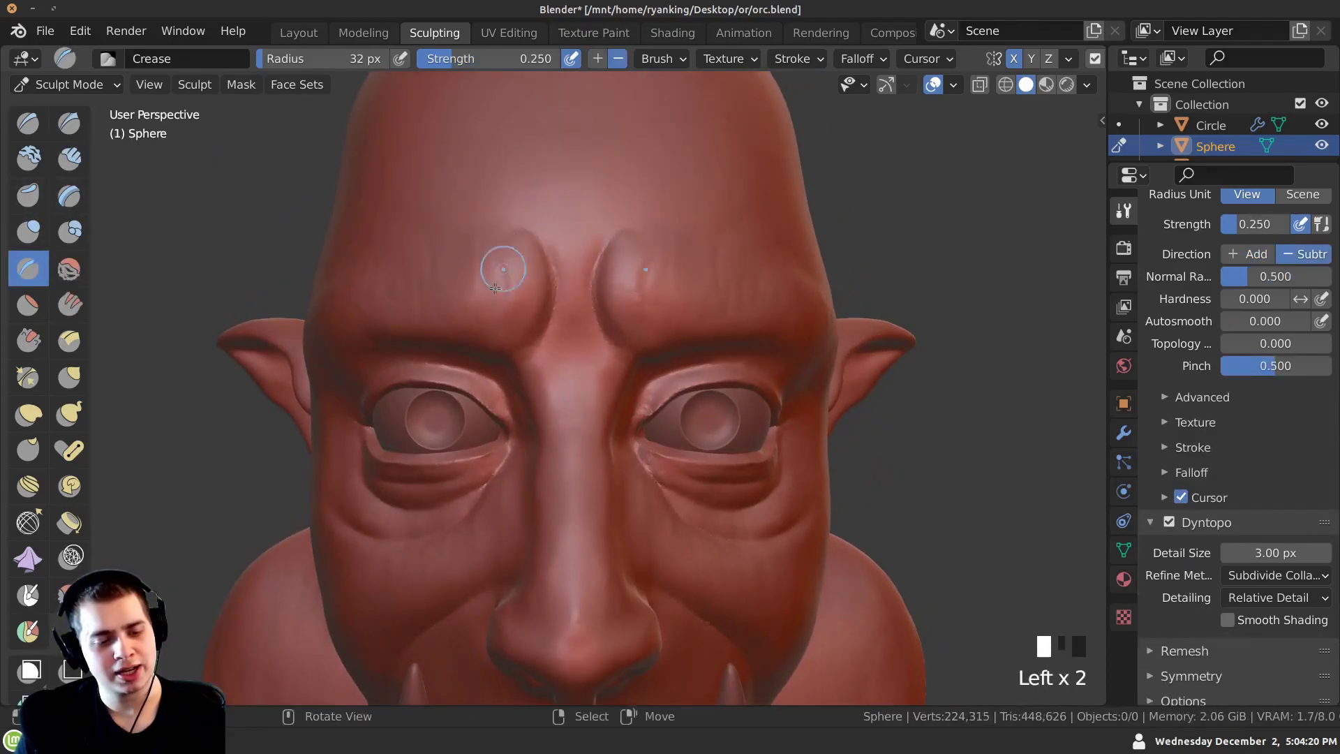
pyautogui.moveTo(498, 279); pyautogui.dragTo(510, 262, button='middle')
pyautogui.moveTo(532, 312); pyautogui.dragTo(534, 310)
pyautogui.moveTo(467, 340); pyautogui.dragTo(448, 334)
pyautogui.moveTo(448, 335); pyautogui.dragTo(492, 347, button='middle')
pyautogui.keyDown('shift'); pyautogui.moveTo(482, 370); pyautogui.dragTo(472, 305, button='middle'); pyautogui.keyUp('shift')
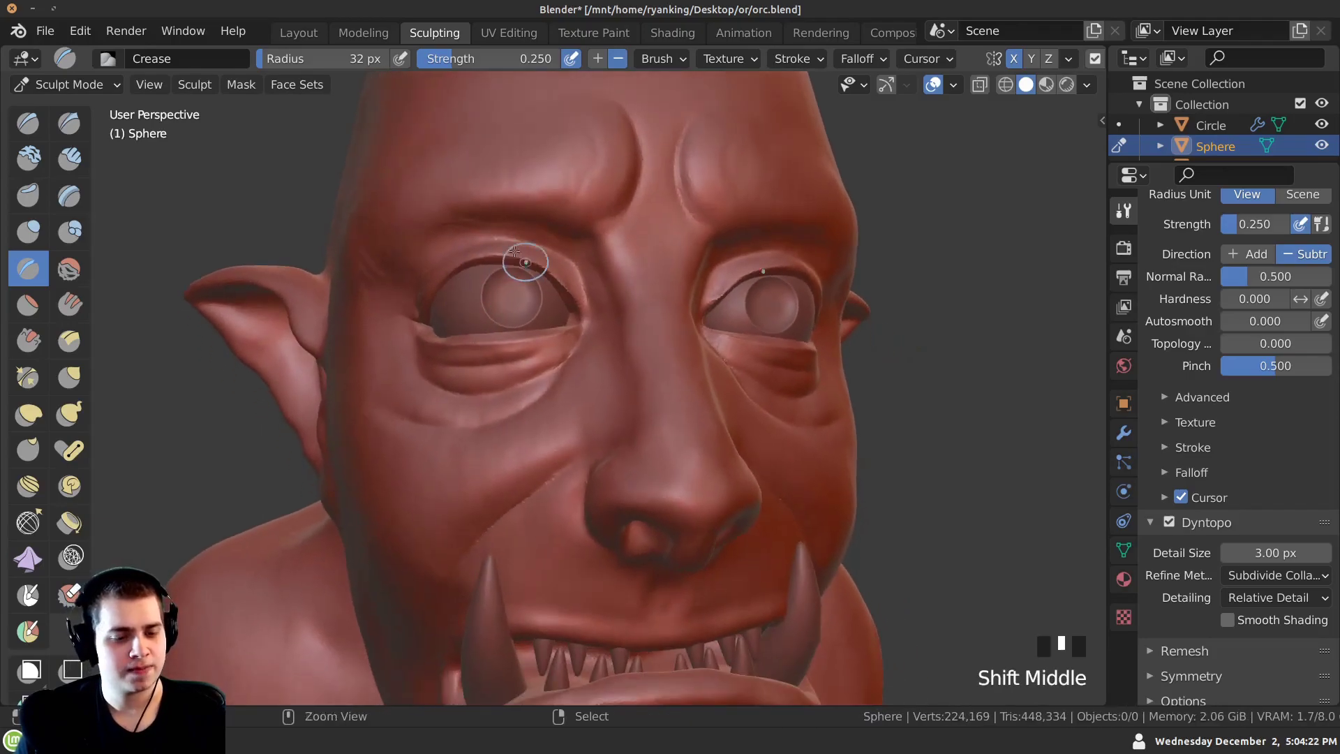
pyautogui.keyDown('ctrl'); pyautogui.moveTo(528, 265); pyautogui.dragTo(567, 221, button='middle'); pyautogui.keyUp('ctrl')
pyautogui.keyDown('shift'); pyautogui.moveTo(566, 221); pyautogui.dragTo(539, 260, button='middle'); pyautogui.keyUp('shift')
pyautogui.moveTo(417, 406)
pyautogui.mouseDown(button='middle')
pyautogui.moveTo(441, 408)
pyautogui.moveTo(553, 290)
pyautogui.moveTo(472, 339)
pyautogui.moveTo(544, 345)
pyautogui.moveTo(551, 293)
pyautogui.moveTo(569, 515)
pyautogui.mouseUp(button='middle')
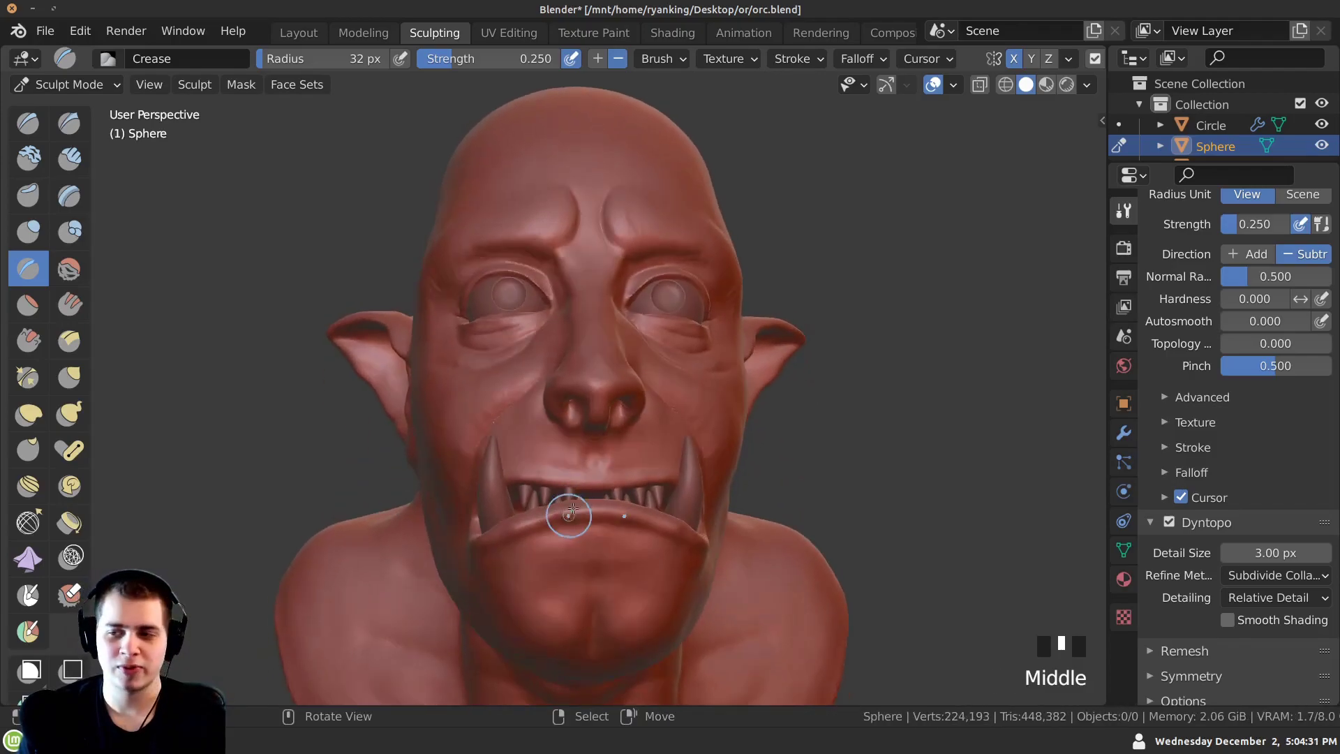
# Carve horizontal wrinkles across the forehead with the Crease brush at 32 px radius.
pyautogui.moveTo(586, 411); pyautogui.dragTo(585, 475, button='middle')
pyautogui.keyDown('shift'); pyautogui.moveTo(585, 405); pyautogui.dragTo(558, 447, button='middle'); pyautogui.keyUp('shift')
pyautogui.keyDown('ctrl'); pyautogui.moveTo(558, 447); pyautogui.dragTo(600, 335, button='middle'); pyautogui.keyUp('ctrl')
pyautogui.moveTo(600, 335)
pyautogui.keyDown('ctrl'); pyautogui.mouseDown(button='middle')
pyautogui.moveTo(613, 304)
pyautogui.moveTo(609, 345)
pyautogui.moveTo(598, 319)
pyautogui.moveTo(597, 344)
pyautogui.mouseUp(button='middle'); pyautogui.keyUp('ctrl')
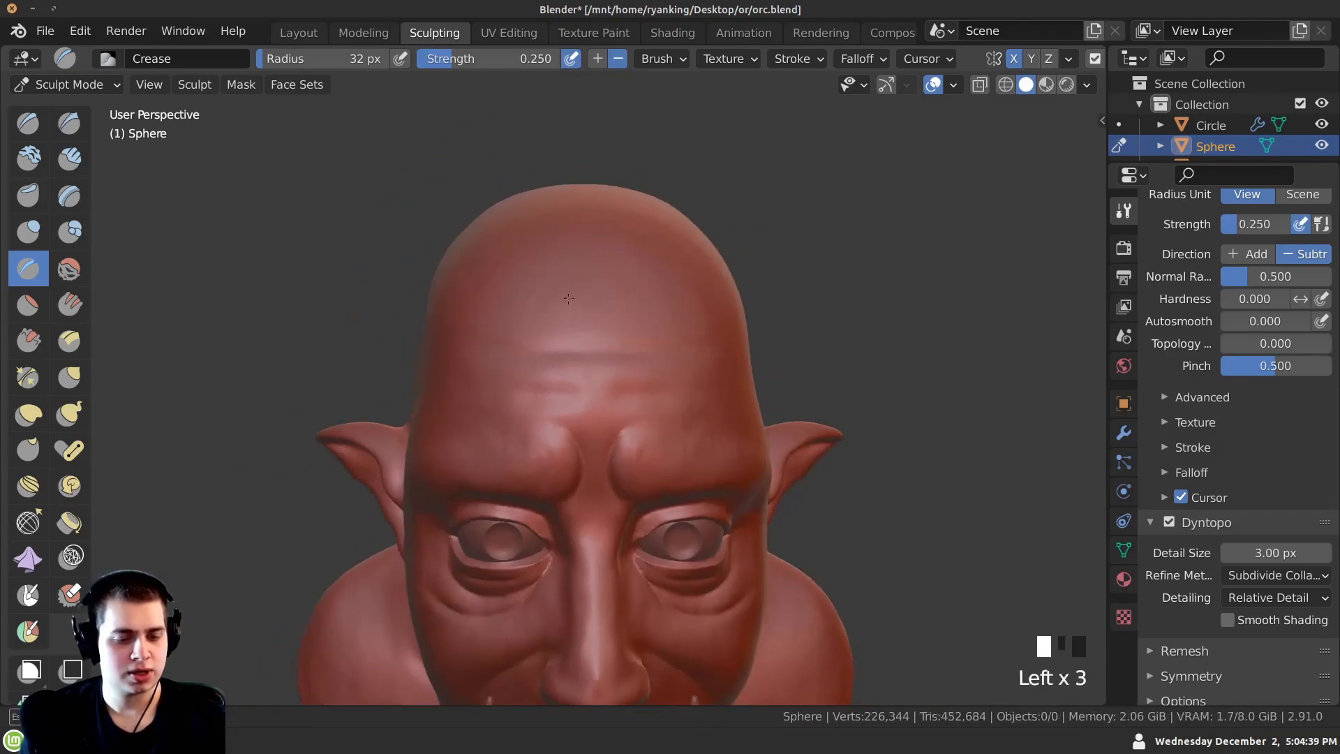
pyautogui.moveTo(580, 283); pyautogui.dragTo(536, 279, button='middle')
pyautogui.moveTo(539, 296); pyautogui.dragTo(597, 301)
pyautogui.moveTo(597, 304); pyautogui.dragTo(559, 300, button='middle')
pyautogui.moveTo(541, 299); pyautogui.dragTo(602, 306)
pyautogui.moveTo(552, 354); pyautogui.dragTo(602, 354)
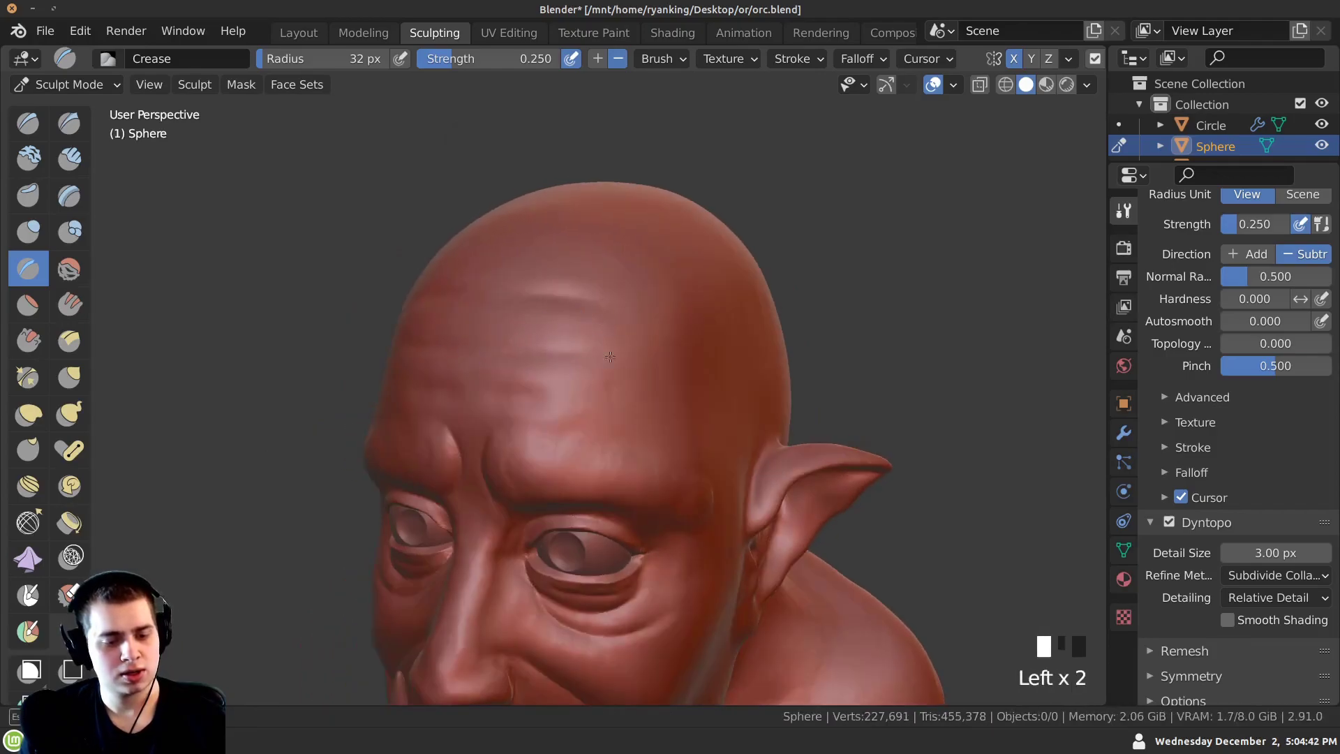
# Pull the upper lip above the teeth into shape with the Grab brush at 145 px radius.
pyautogui.keyDown('ctrl'); pyautogui.moveTo(584, 400); pyautogui.dragTo(555, 449, button='middle'); pyautogui.keyUp('ctrl')
pyautogui.moveTo(386, 427); pyautogui.dragTo(462, 416, button='middle')
pyautogui.moveTo(536, 489); pyautogui.dragTo(529, 510, button='middle')
pyautogui.moveTo(521, 569)
pyautogui.keyDown('ctrl'); pyautogui.mouseDown(button='middle')
pyautogui.moveTo(506, 352)
pyautogui.moveTo(559, 370)
pyautogui.moveTo(590, 363)
pyautogui.moveTo(538, 359)
pyautogui.moveTo(503, 308)
pyautogui.moveTo(593, 302)
pyautogui.moveTo(589, 338)
pyautogui.moveTo(709, 362)
pyautogui.moveTo(719, 400)
pyautogui.mouseUp(button='middle'); pyautogui.keyUp('ctrl')
pyautogui.press('g')
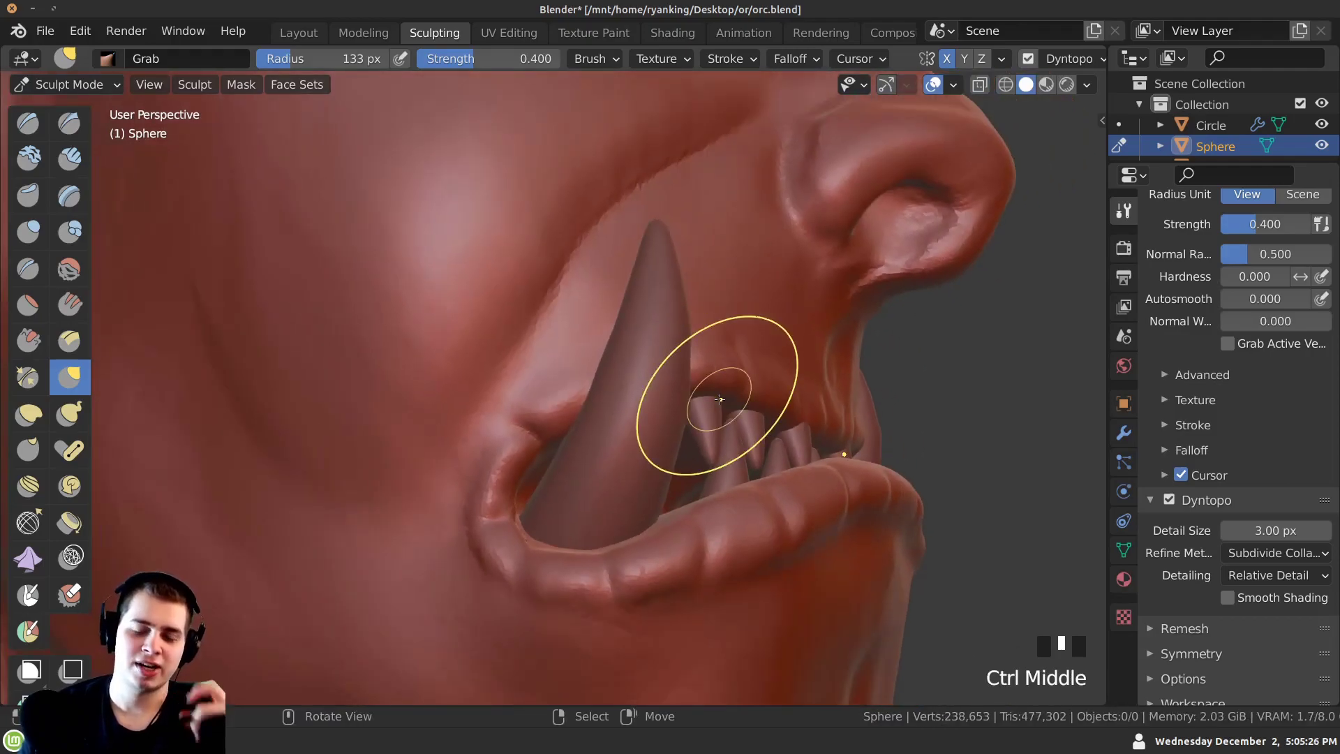
pyautogui.press('f')
pyautogui.click(806, 410)
pyautogui.moveTo(806, 410); pyautogui.dragTo(824, 427, button='middle')
pyautogui.keyDown('ctrl'); pyautogui.moveTo(823, 428); pyautogui.dragTo(814, 417, button='middle'); pyautogui.keyUp('ctrl')
pyautogui.moveTo(810, 413); pyautogui.dragTo(798, 400)
pyautogui.moveTo(797, 404); pyautogui.dragTo(759, 384)
# Refine the upper lip below the nose from the opposite side with the Grab brush and save the file.
pyautogui.moveTo(792, 401); pyautogui.dragTo(670, 377, button='middle')
pyautogui.moveTo(670, 377)
pyautogui.mouseDown(button='middle')
pyautogui.moveTo(587, 363)
pyautogui.moveTo(482, 391)
pyautogui.mouseUp(button='middle')
pyautogui.keyDown('shift'); pyautogui.moveTo(363, 426); pyautogui.dragTo(482, 380, button='middle'); pyautogui.keyUp('shift')
pyautogui.moveTo(481, 380); pyautogui.dragTo(426, 383, button='middle')
pyautogui.moveTo(426, 383); pyautogui.dragTo(418, 377)
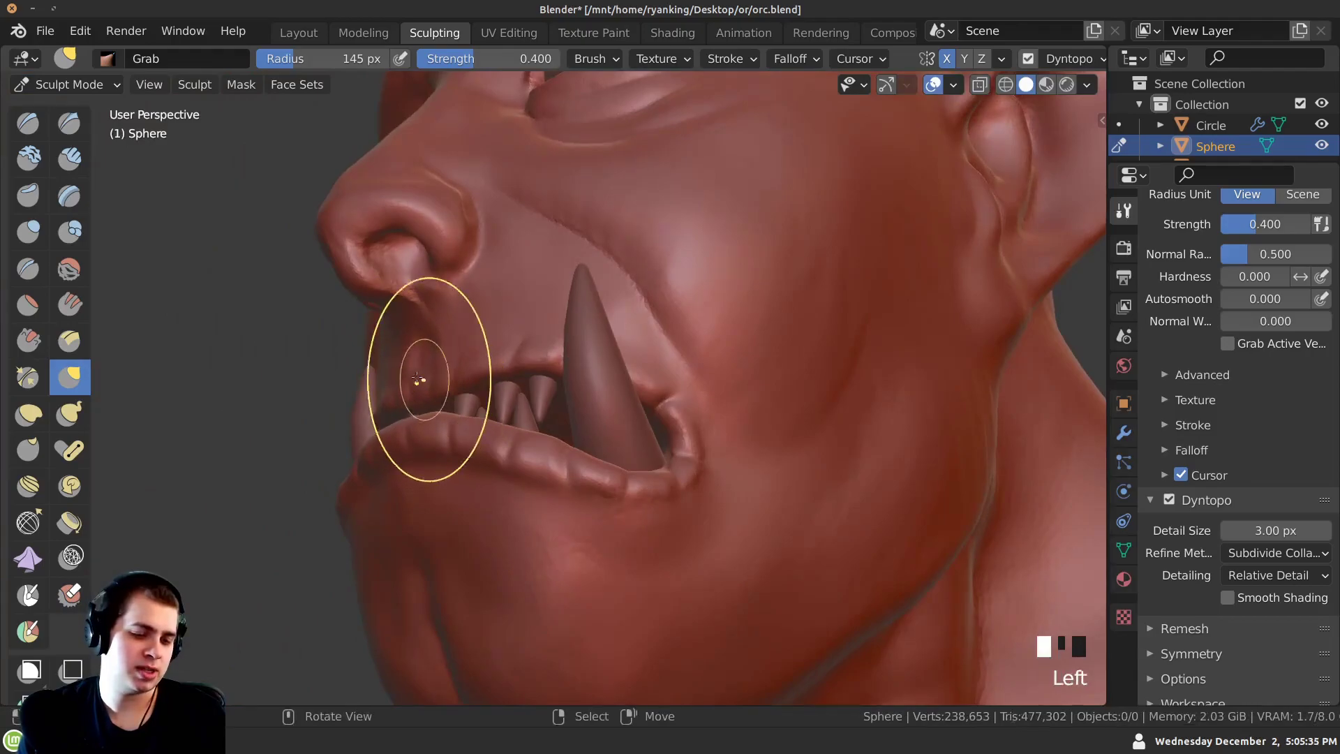
pyautogui.moveTo(419, 379); pyautogui.dragTo(434, 391, button='middle')
pyautogui.moveTo(434, 391); pyautogui.dragTo(420, 390)
pyautogui.moveTo(421, 389)
pyautogui.mouseDown(button='middle')
pyautogui.moveTo(383, 454)
pyautogui.moveTo(365, 433)
pyautogui.moveTo(402, 375)
pyautogui.moveTo(325, 192)
pyautogui.moveTo(374, 323)
pyautogui.moveTo(408, 362)
pyautogui.mouseUp(button='middle')
pyautogui.click(45, 30)
pyautogui.click(112, 165)
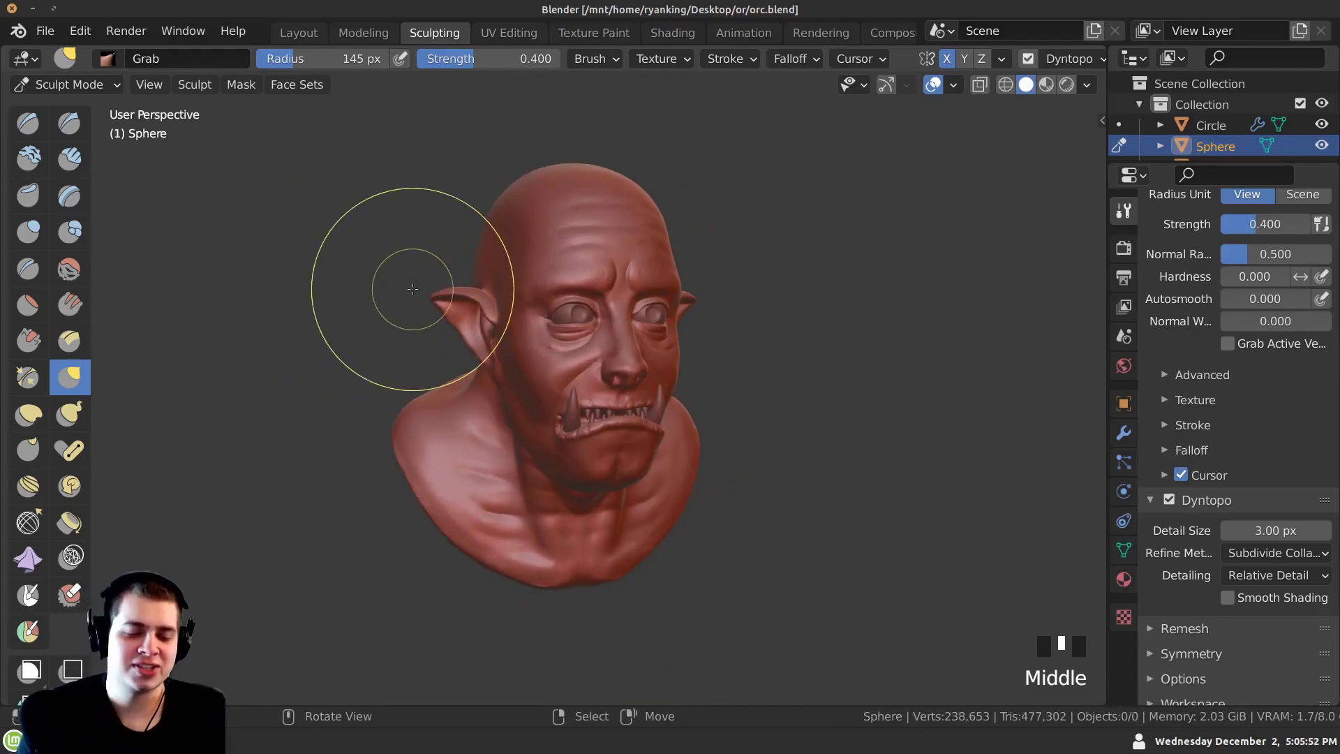
# Add volume to the back of the head and neck with Clay Strips at 45 px radius.
pyautogui.moveTo(458, 355); pyautogui.dragTo(479, 479, button='middle')
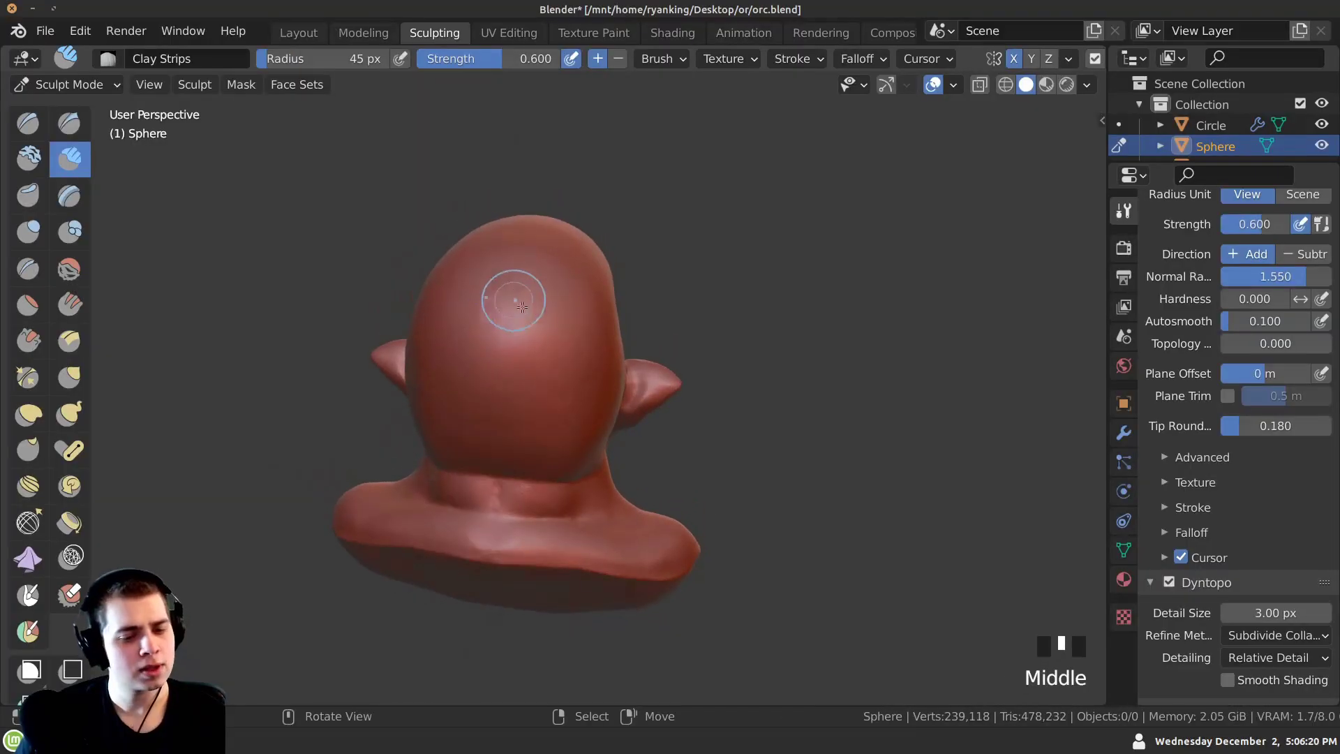
pyautogui.click(523, 307)
pyautogui.moveTo(523, 307)
pyautogui.mouseDown(button='middle')
pyautogui.moveTo(479, 335)
pyautogui.moveTo(602, 477)
pyautogui.mouseUp(button='middle')
pyautogui.moveTo(602, 478); pyautogui.dragTo(442, 440)
pyautogui.moveTo(443, 440); pyautogui.dragTo(415, 428, button='middle')
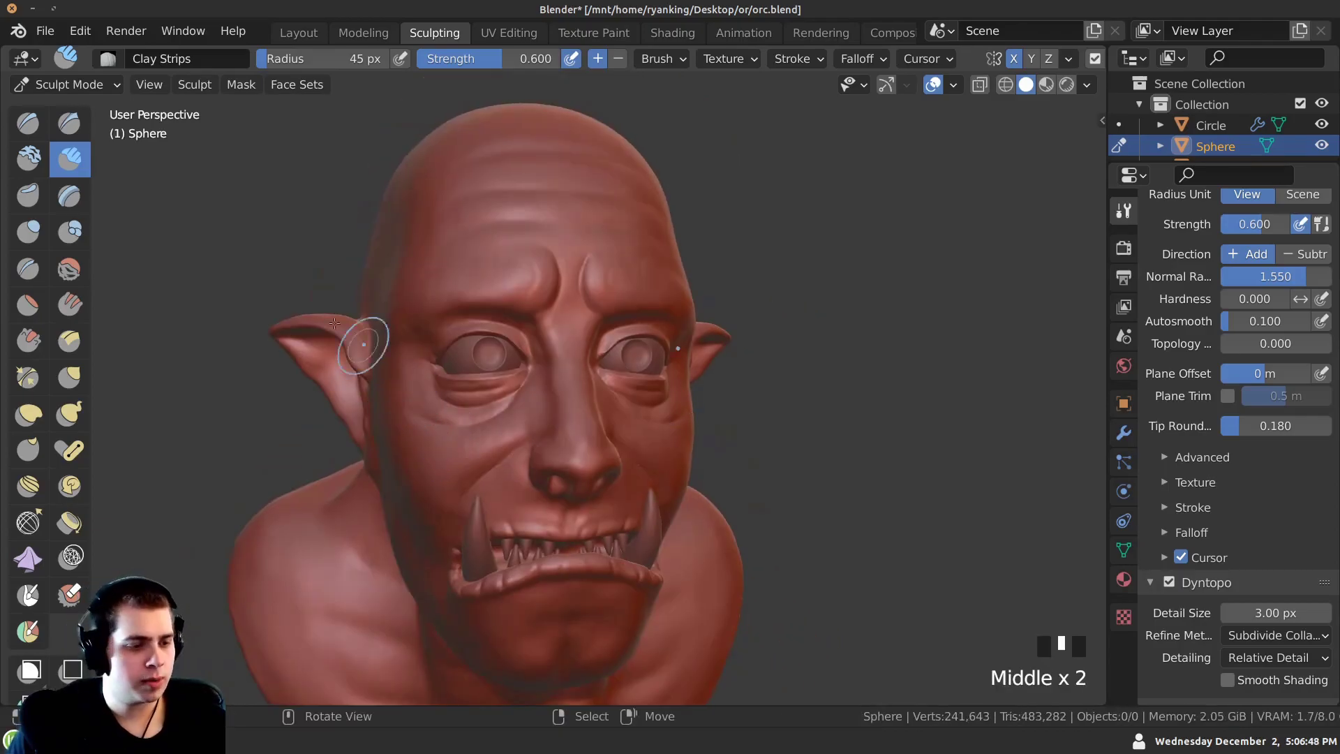
# Carve a wrinkle from beside the nostril down toward the upper lip with the Crease brush at 21 px radius.
pyautogui.click(28, 269)
pyautogui.moveTo(538, 439)
pyautogui.mouseDown(button='middle')
pyautogui.moveTo(554, 442)
pyautogui.moveTo(447, 630)
pyautogui.mouseUp(button='middle')
pyautogui.press('f')
pyautogui.click(528, 399)
pyautogui.moveTo(500, 463); pyautogui.dragTo(497, 482, button='middle')
pyautogui.moveTo(498, 482)
pyautogui.keyDown('ctrl'); pyautogui.mouseDown(button='middle')
pyautogui.moveTo(495, 436)
pyautogui.moveTo(426, 433)
pyautogui.moveTo(432, 381)
pyautogui.mouseUp(button='middle'); pyautogui.keyUp('ctrl')
pyautogui.moveTo(431, 349); pyautogui.dragTo(483, 450)
pyautogui.moveTo(404, 404); pyautogui.dragTo(410, 404, button='middle')
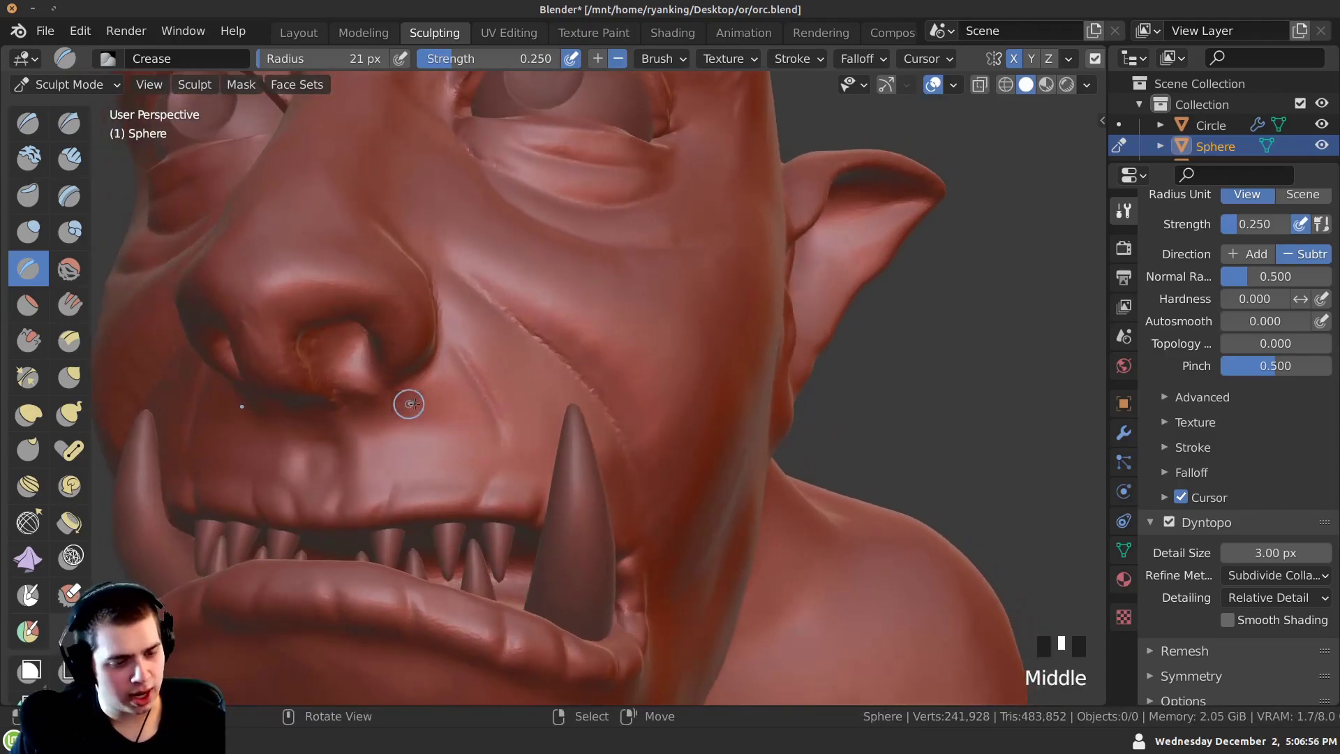
# Carve fine wrinkles in the upper lip beneath the nose and a vertical crease in the chin with the Crease brush at 21 px radius.
pyautogui.moveTo(522, 455); pyautogui.dragTo(499, 492, button='middle')
pyautogui.moveTo(499, 492)
pyautogui.keyDown('ctrl'); pyautogui.mouseDown(button='middle')
pyautogui.moveTo(497, 516)
pyautogui.moveTo(435, 419)
pyautogui.mouseUp(button='middle'); pyautogui.keyUp('ctrl')
pyautogui.moveTo(420, 349); pyautogui.dragTo(427, 391)
pyautogui.moveTo(447, 412)
pyautogui.keyDown('ctrl'); pyautogui.mouseDown(button='middle')
pyautogui.moveTo(447, 513)
pyautogui.moveTo(513, 419)
pyautogui.mouseUp(button='middle'); pyautogui.keyUp('ctrl')
pyautogui.keyDown('ctrl'); pyautogui.moveTo(513, 447); pyautogui.dragTo(510, 412, button='middle'); pyautogui.keyUp('ctrl')
pyautogui.moveTo(501, 468); pyautogui.dragTo(501, 497)
pyautogui.keyDown('ctrl'); pyautogui.moveTo(504, 492); pyautogui.dragTo(509, 517, button='middle'); pyautogui.keyUp('ctrl')
pyautogui.moveTo(519, 472)
pyautogui.keyDown('shift'); pyautogui.mouseDown(button='middle')
pyautogui.moveTo(493, 428)
pyautogui.moveTo(637, 438)
pyautogui.mouseUp(button='middle'); pyautogui.keyUp('shift')
pyautogui.moveTo(637, 438); pyautogui.dragTo(642, 444)
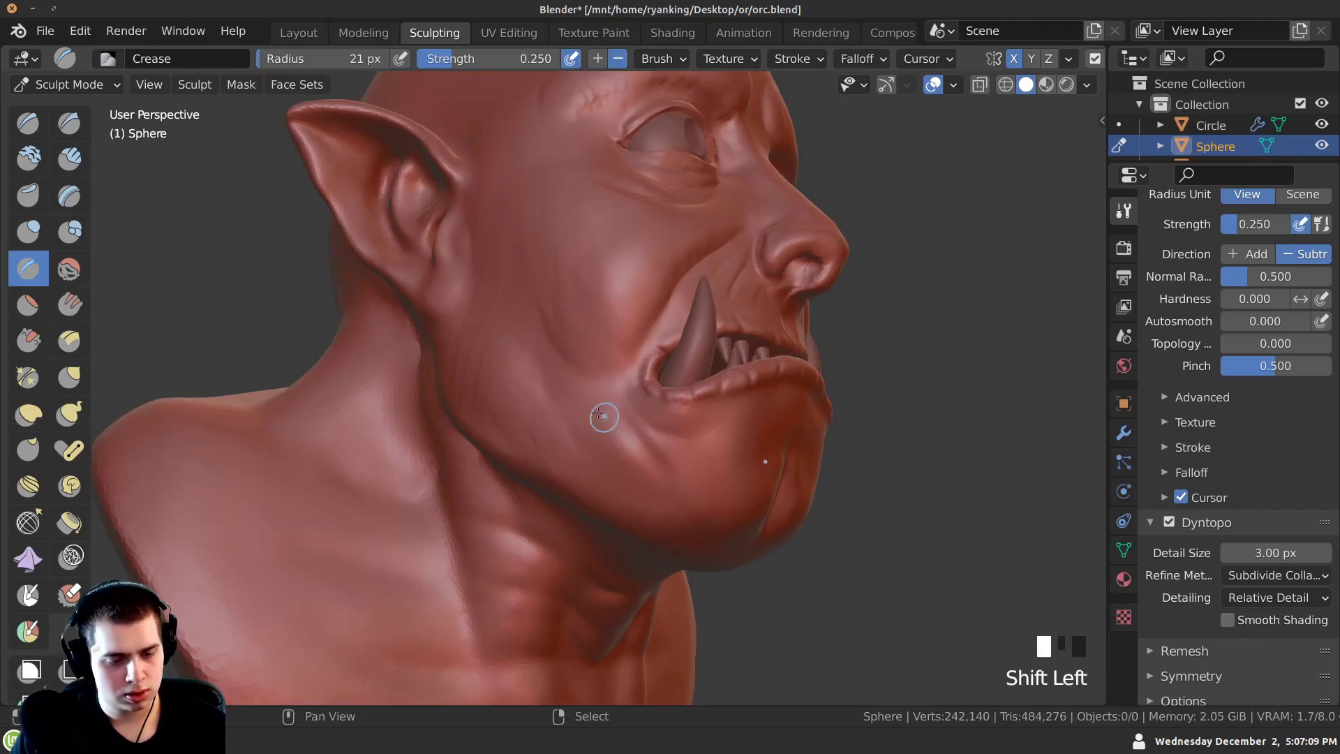
# Carve short skin creases around the mouth corner and lower cheek with the Crease brush, smoothing them where they are too sharp.
pyautogui.moveTo(619, 481); pyautogui.dragTo(623, 487)
pyautogui.keyDown('ctrl'); pyautogui.moveTo(620, 447); pyautogui.dragTo(618, 468, button='middle'); pyautogui.keyUp('ctrl')
pyautogui.moveTo(617, 468)
pyautogui.mouseDown(button='middle')
pyautogui.moveTo(643, 479)
pyautogui.moveTo(554, 413)
pyautogui.moveTo(519, 419)
pyautogui.mouseUp(button='middle')
pyautogui.moveTo(509, 356)
pyautogui.mouseDown(button='middle')
pyautogui.moveTo(508, 408)
pyautogui.moveTo(557, 373)
pyautogui.mouseUp(button='middle')
pyautogui.moveTo(556, 374); pyautogui.dragTo(586, 394)
pyautogui.moveTo(587, 394)
pyautogui.mouseDown(button='middle')
pyautogui.moveTo(568, 388)
pyautogui.moveTo(604, 396)
pyautogui.mouseUp(button='middle')
pyautogui.moveTo(604, 395); pyautogui.dragTo(583, 400)
pyautogui.moveTo(583, 399); pyautogui.dragTo(601, 380, button='middle')
pyautogui.moveTo(601, 380); pyautogui.dragTo(574, 399)
pyautogui.moveTo(574, 399); pyautogui.dragTo(598, 398, button='middle')
pyautogui.moveTo(598, 398)
pyautogui.keyDown('shift'); pyautogui.mouseDown()
pyautogui.moveTo(581, 402)
pyautogui.moveTo(636, 401)
pyautogui.mouseUp(); pyautogui.keyUp('shift')
pyautogui.moveTo(651, 386); pyautogui.dragTo(627, 407)
pyautogui.moveTo(541, 375); pyautogui.dragTo(604, 524, button='middle')
pyautogui.keyDown('shift'); pyautogui.moveTo(605, 524); pyautogui.dragTo(606, 527); pyautogui.keyUp('shift')
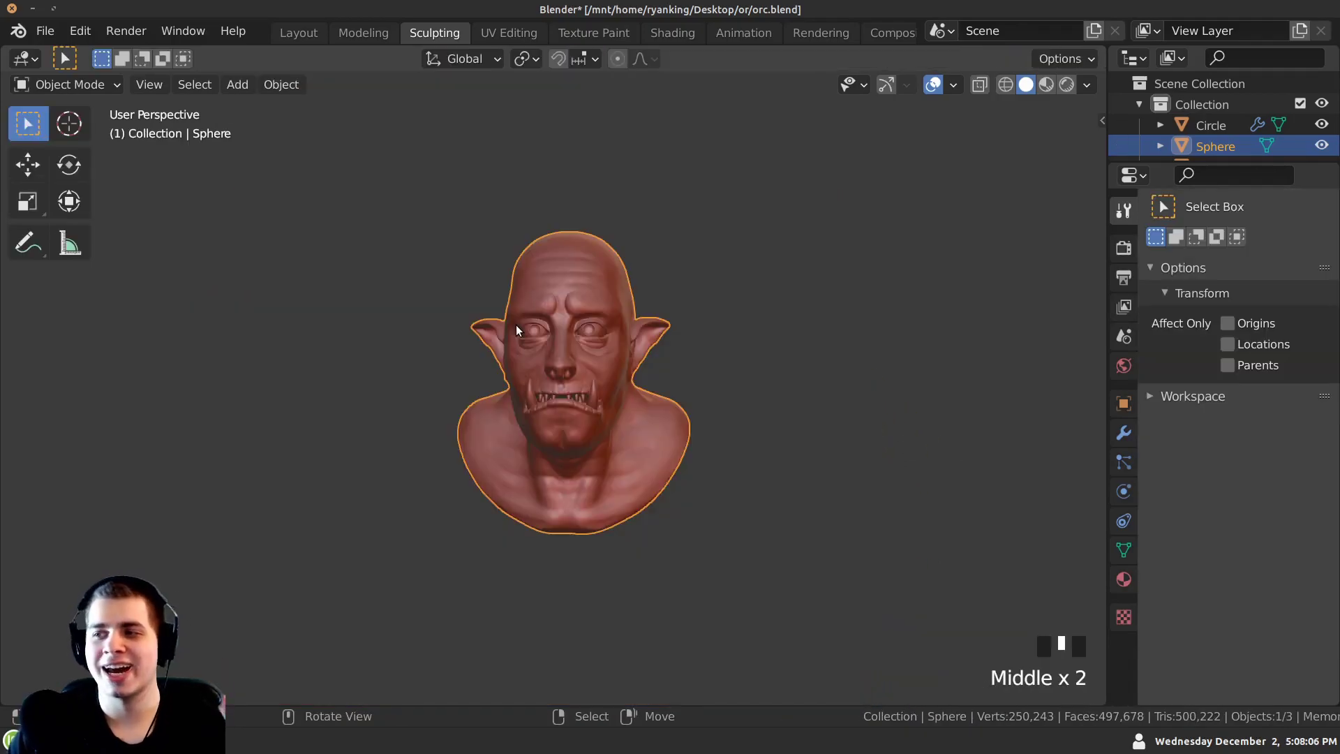
# Return the head to Sculpt Mode with X mirror symmetry turned off and Dyntopo enabled.
pyautogui.moveTo(463, 358); pyautogui.dragTo(553, 368, button='middle')
pyautogui.keyDown('ctrl'); pyautogui.moveTo(553, 369); pyautogui.dragTo(524, 269, button='middle'); pyautogui.keyUp('ctrl')
pyautogui.keyDown('shift'); pyautogui.moveTo(524, 269); pyautogui.dragTo(518, 307, button='middle'); pyautogui.keyUp('shift')
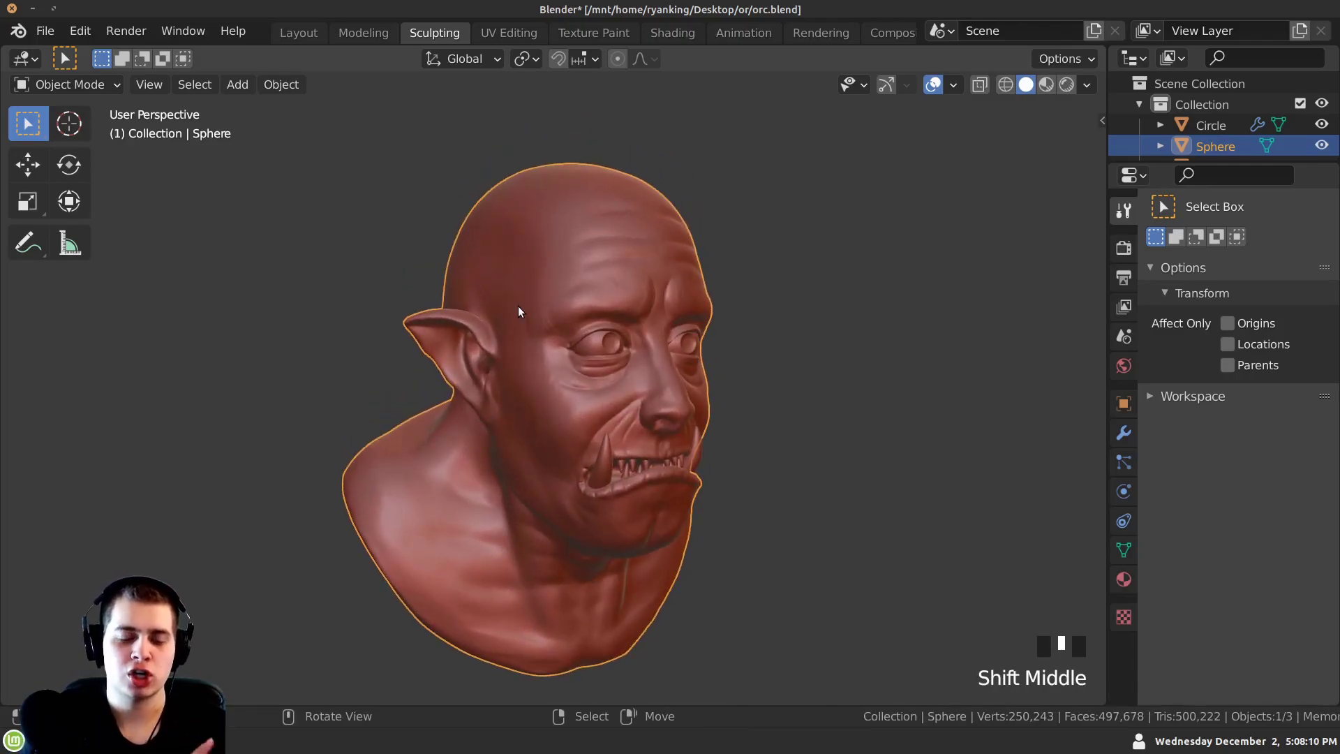
pyautogui.moveTo(606, 363); pyautogui.dragTo(559, 373, button='middle')
pyautogui.moveTo(559, 373)
pyautogui.keyDown('ctrl'); pyautogui.mouseDown(button='middle')
pyautogui.moveTo(541, 355)
pyautogui.moveTo(555, 353)
pyautogui.mouseUp(button='middle'); pyautogui.keyUp('ctrl')
pyautogui.moveTo(555, 353)
pyautogui.keyDown('ctrl'); pyautogui.mouseDown(button='middle')
pyautogui.moveTo(550, 363)
pyautogui.moveTo(545, 328)
pyautogui.mouseUp(button='middle'); pyautogui.keyUp('ctrl')
pyautogui.click(46, 85)
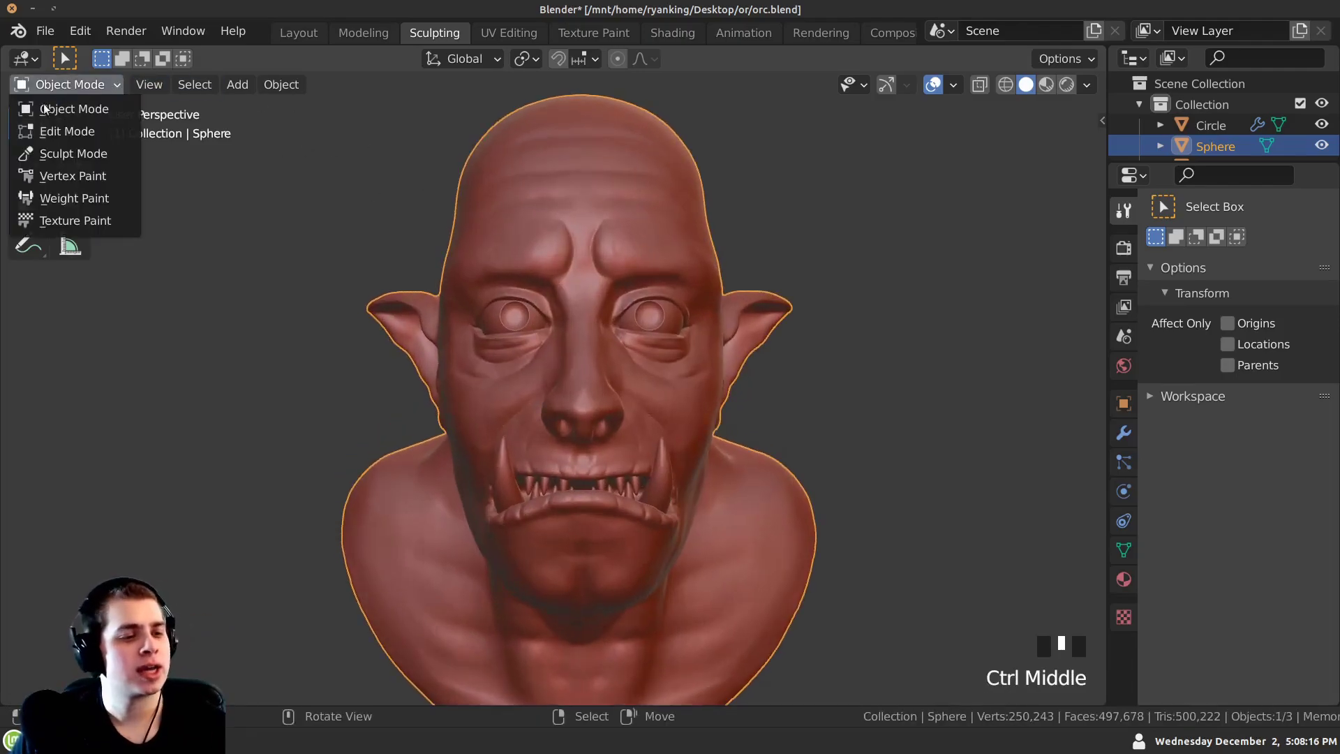
pyautogui.click(73, 154)
pyautogui.keyDown('ctrl'); pyautogui.moveTo(464, 203); pyautogui.dragTo(540, 276, button='middle'); pyautogui.keyUp('ctrl')
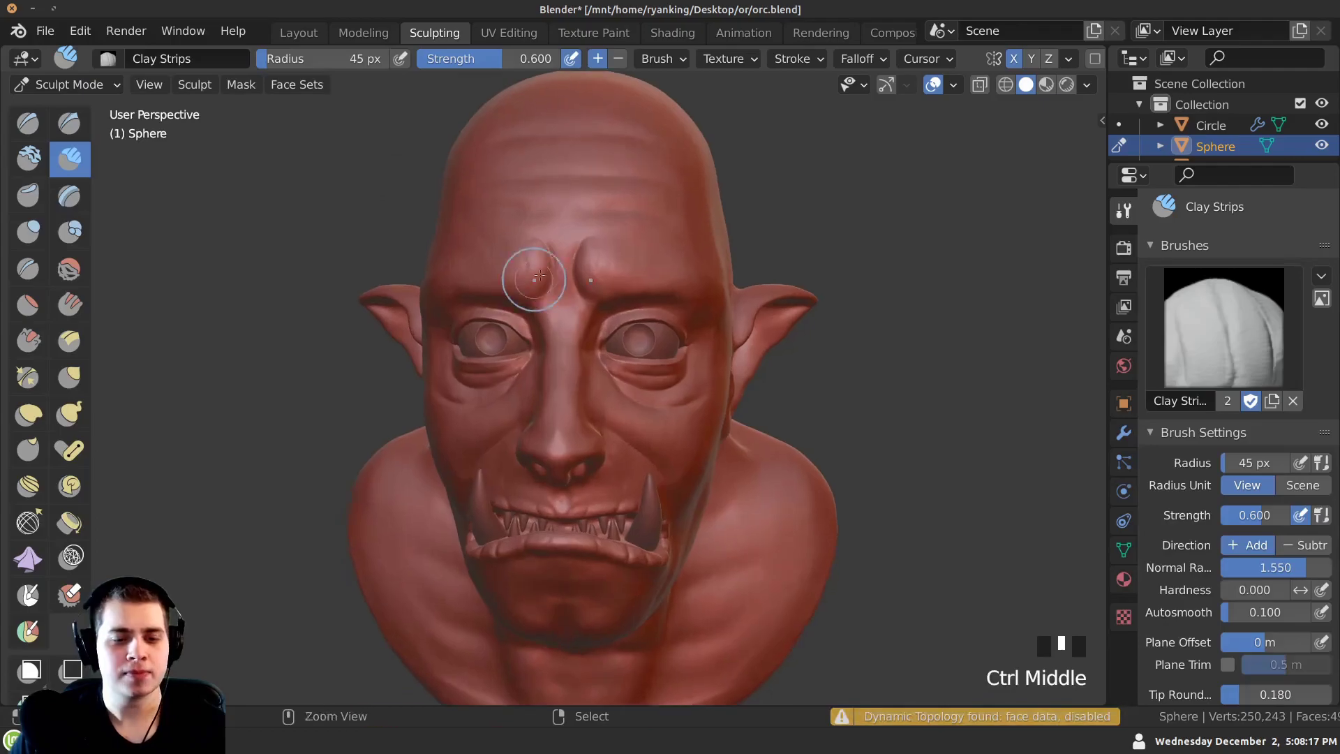
pyautogui.click(1016, 58)
pyautogui.scroll(-8, 1183, 592)
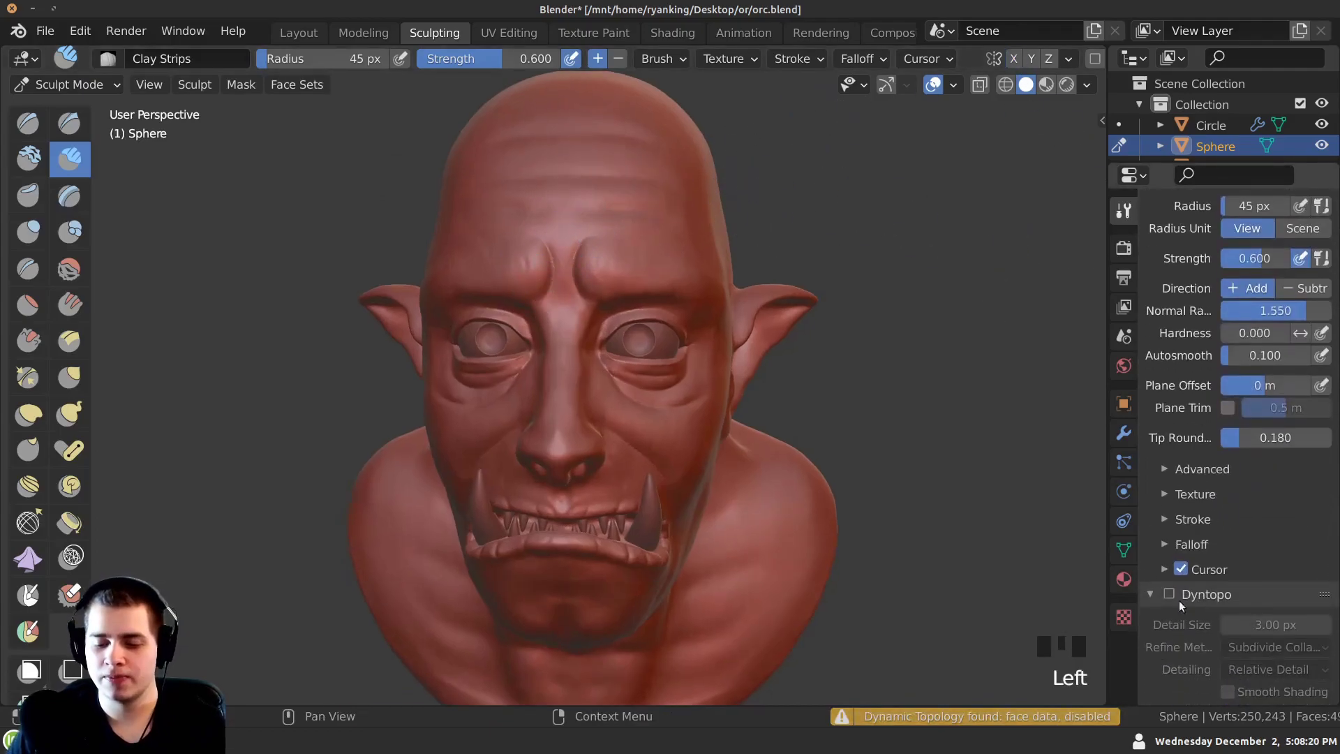
pyautogui.click(1169, 595)
pyautogui.click(1167, 599)
pyautogui.moveTo(214, 165); pyautogui.dragTo(234, 173, button='middle')
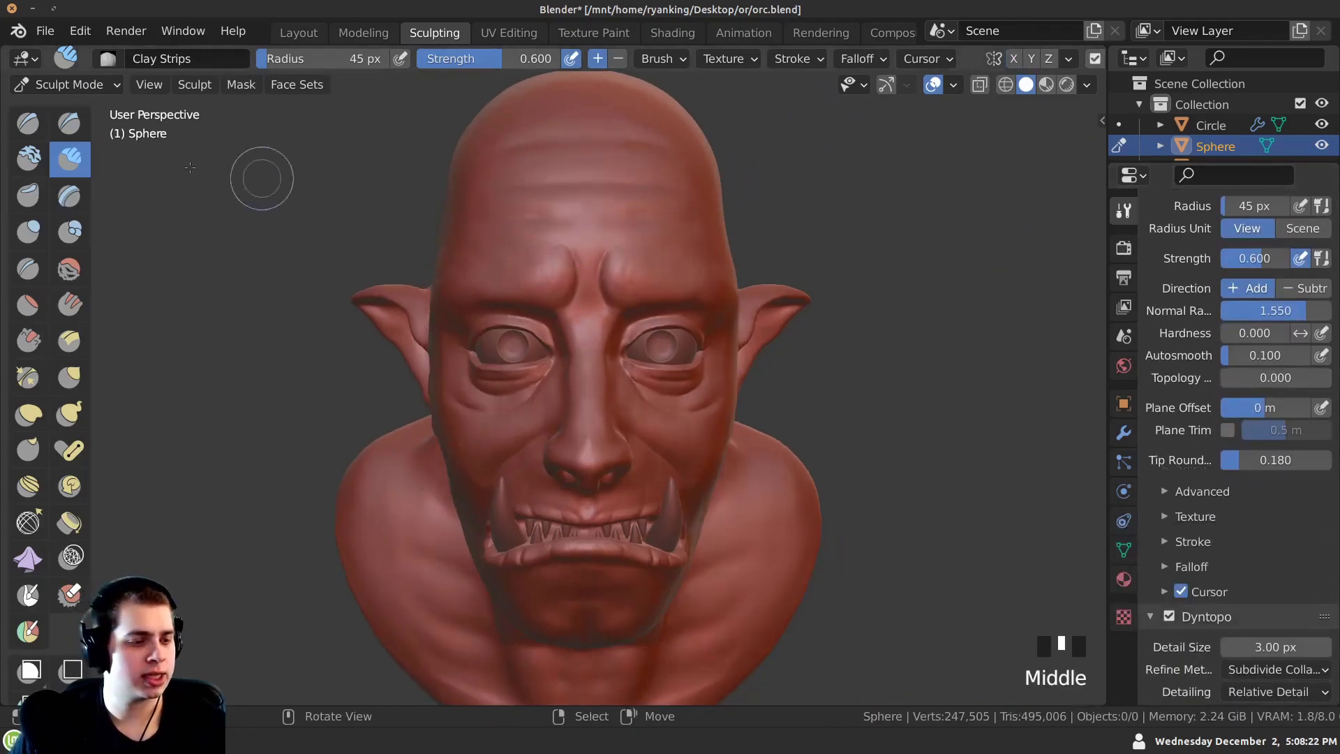
# Carve a diagonal crease across the character's right brow with the Crease brush, reducing its radius to 16 px.
pyautogui.click(27, 270)
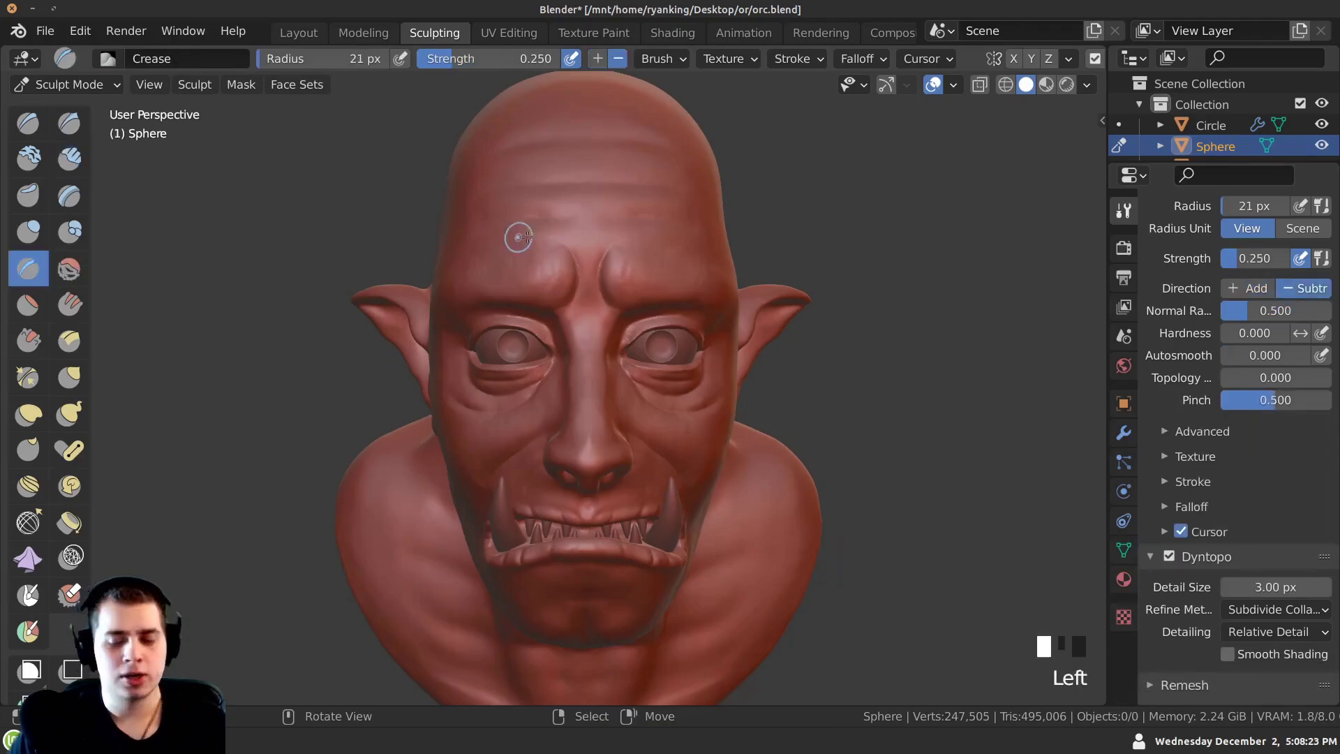
pyautogui.press('f')
pyautogui.click(535, 278)
pyautogui.moveTo(534, 278)
pyautogui.keyDown('ctrl'); pyautogui.mouseDown(button='middle')
pyautogui.moveTo(555, 326)
pyautogui.moveTo(562, 292)
pyautogui.moveTo(548, 307)
pyautogui.mouseUp(button='middle'); pyautogui.keyUp('ctrl')
pyautogui.moveTo(573, 314); pyautogui.dragTo(548, 288)
pyautogui.keyDown('ctrl'); pyautogui.moveTo(538, 276); pyautogui.dragTo(532, 284, button='middle'); pyautogui.keyUp('ctrl')
pyautogui.moveTo(580, 321); pyautogui.dragTo(543, 285)
pyautogui.moveTo(543, 284)
pyautogui.keyDown('ctrl'); pyautogui.mouseDown(button='middle')
pyautogui.moveTo(565, 321)
pyautogui.moveTo(543, 298)
pyautogui.mouseUp(button='middle'); pyautogui.keyUp('ctrl')
pyautogui.press('f')
pyautogui.click(566, 324)
pyautogui.moveTo(544, 298); pyautogui.dragTo(570, 314)
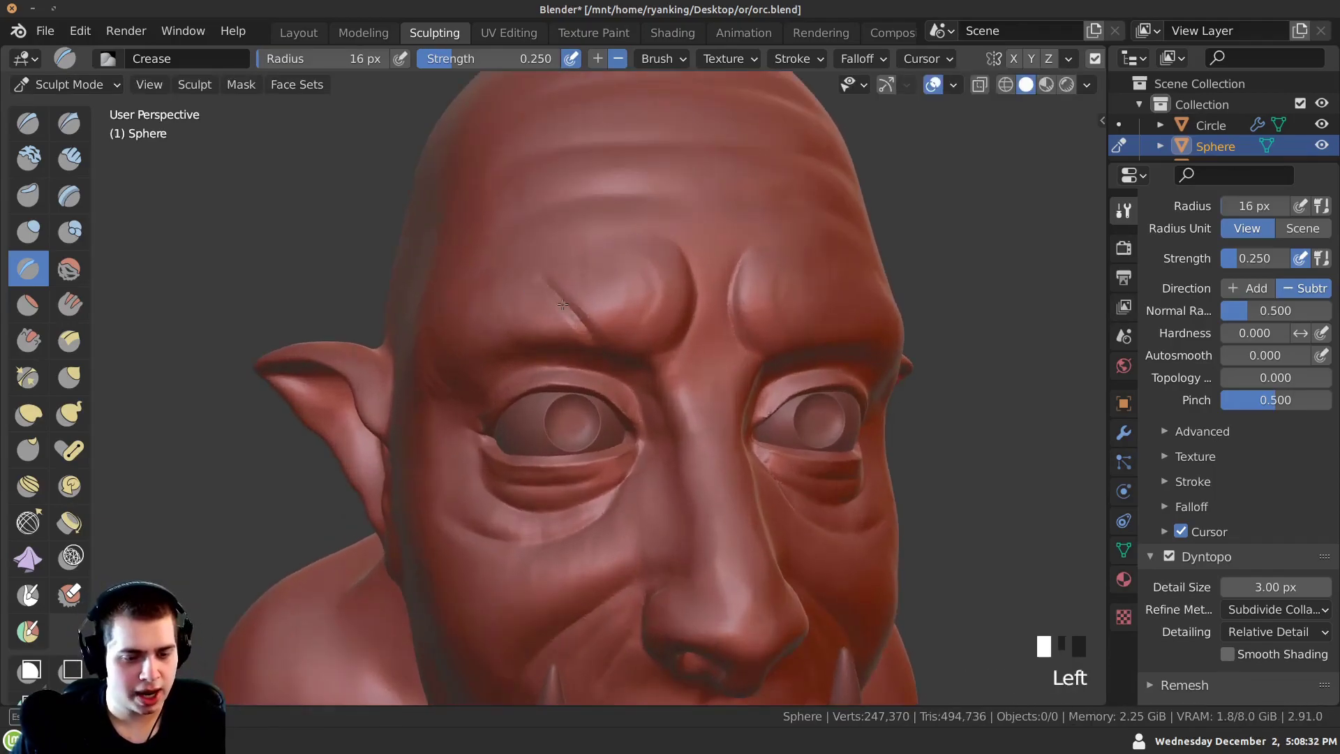
# Deepen the diagonal crease on the right brow and add a second, shorter crease beside it above the eye.
pyautogui.moveTo(604, 357); pyautogui.dragTo(551, 293, button='middle')
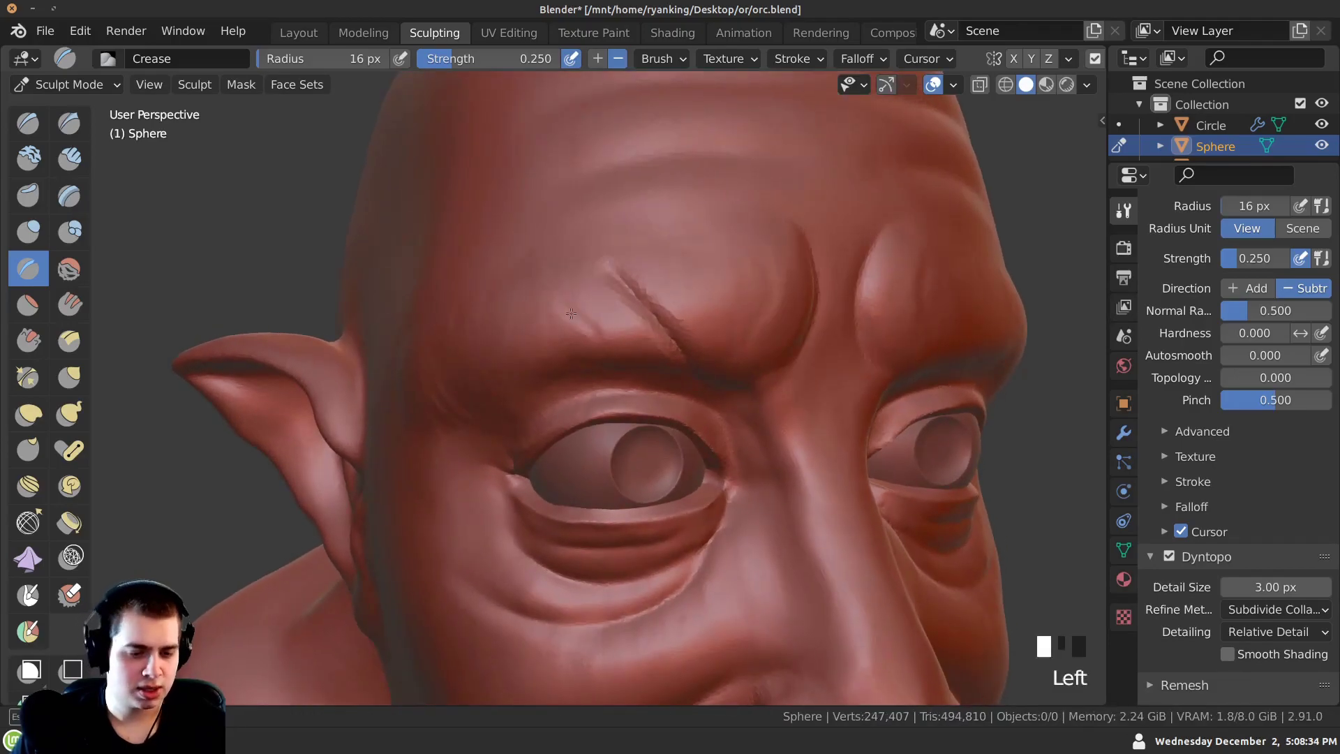
pyautogui.moveTo(560, 305); pyautogui.dragTo(603, 347)
pyautogui.keyDown('ctrl'); pyautogui.moveTo(599, 337); pyautogui.dragTo(601, 353, button='middle'); pyautogui.keyUp('ctrl')
pyautogui.moveTo(604, 356)
pyautogui.mouseDown()
pyautogui.moveTo(556, 305)
pyautogui.moveTo(599, 349)
pyautogui.mouseUp()
pyautogui.moveTo(614, 325); pyautogui.dragTo(593, 342, button='middle')
pyautogui.moveTo(593, 293)
pyautogui.mouseDown()
pyautogui.moveTo(641, 355)
pyautogui.moveTo(628, 347)
pyautogui.mouseUp()
pyautogui.moveTo(535, 338); pyautogui.dragTo(581, 367)
# Carve a crease running down from the inner corner of the character's right eye alongside the nose with the Crease brush at 16 px.
pyautogui.keyDown('ctrl'); pyautogui.moveTo(545, 359); pyautogui.dragTo(541, 486, button='middle'); pyautogui.keyUp('ctrl')
pyautogui.moveTo(541, 485)
pyautogui.mouseDown(button='middle')
pyautogui.moveTo(513, 492)
pyautogui.moveTo(516, 391)
pyautogui.mouseUp(button='middle')
pyautogui.moveTo(517, 391)
pyautogui.mouseDown(button='middle')
pyautogui.moveTo(531, 381)
pyautogui.moveTo(587, 418)
pyautogui.mouseUp(button='middle')
pyautogui.keyDown('ctrl'); pyautogui.moveTo(581, 418); pyautogui.dragTo(578, 385, button='middle'); pyautogui.keyUp('ctrl')
pyautogui.moveTo(631, 431); pyautogui.dragTo(635, 441)
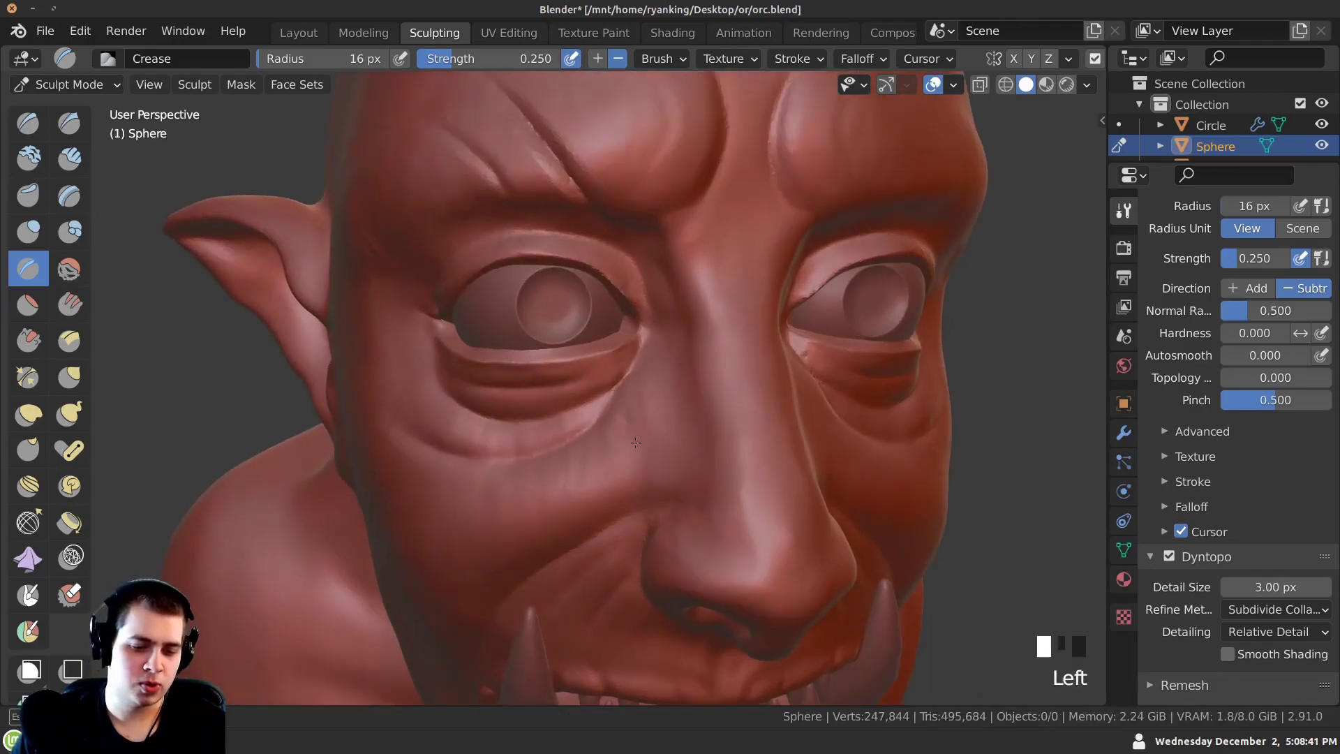
pyautogui.moveTo(618, 400); pyautogui.dragTo(648, 456, button='middle')
pyautogui.moveTo(662, 506); pyautogui.dragTo(677, 532)
pyautogui.moveTo(623, 342)
pyautogui.keyDown('ctrl'); pyautogui.mouseDown(button='middle')
pyautogui.moveTo(606, 458)
pyautogui.moveTo(609, 391)
pyautogui.mouseUp(button='middle'); pyautogui.keyUp('ctrl')
pyautogui.moveTo(617, 370); pyautogui.dragTo(648, 443)
pyautogui.keyDown('ctrl'); pyautogui.moveTo(599, 339); pyautogui.dragTo(533, 387, button='middle'); pyautogui.keyUp('ctrl')
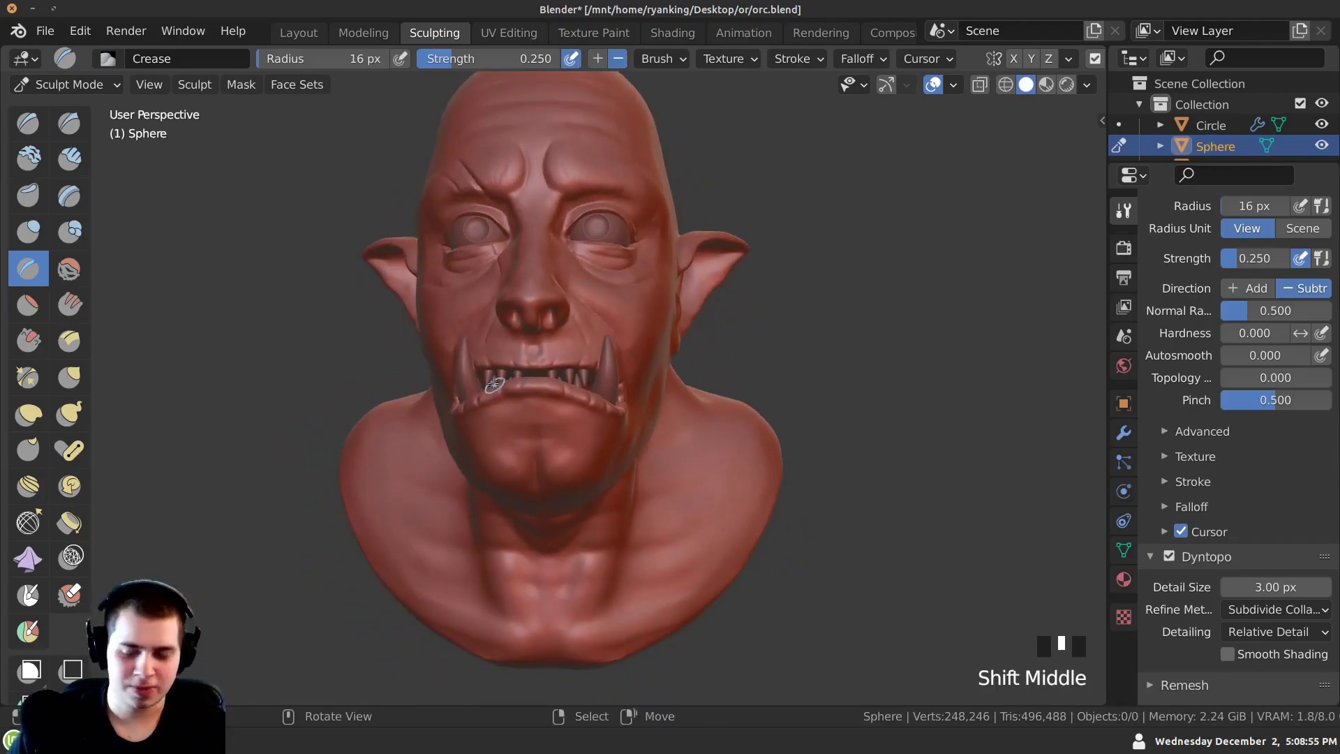
# Nudge the mouth area out of symmetry with the Grab brush at 145 px radius.
pyautogui.press('g')
pyautogui.keyDown('ctrl'); pyautogui.moveTo(514, 383); pyautogui.dragTo(539, 403, button='middle'); pyautogui.keyUp('ctrl')
pyautogui.moveTo(539, 403); pyautogui.dragTo(555, 408, button='middle')
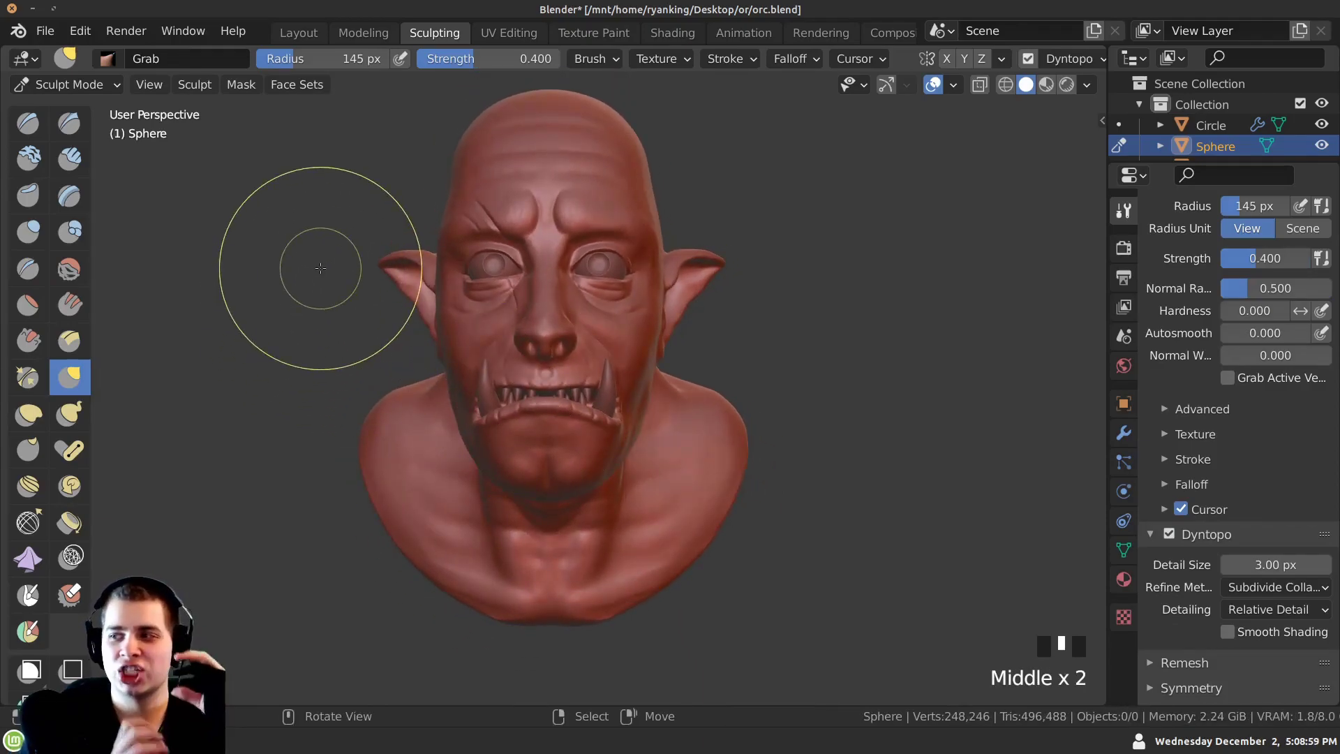
pyautogui.moveTo(566, 302); pyautogui.dragTo(583, 405, button='middle')
pyautogui.moveTo(584, 407); pyautogui.dragTo(587, 401)
pyautogui.moveTo(586, 401); pyautogui.dragTo(541, 401, button='middle')
pyautogui.moveTo(542, 400); pyautogui.dragTo(541, 394)
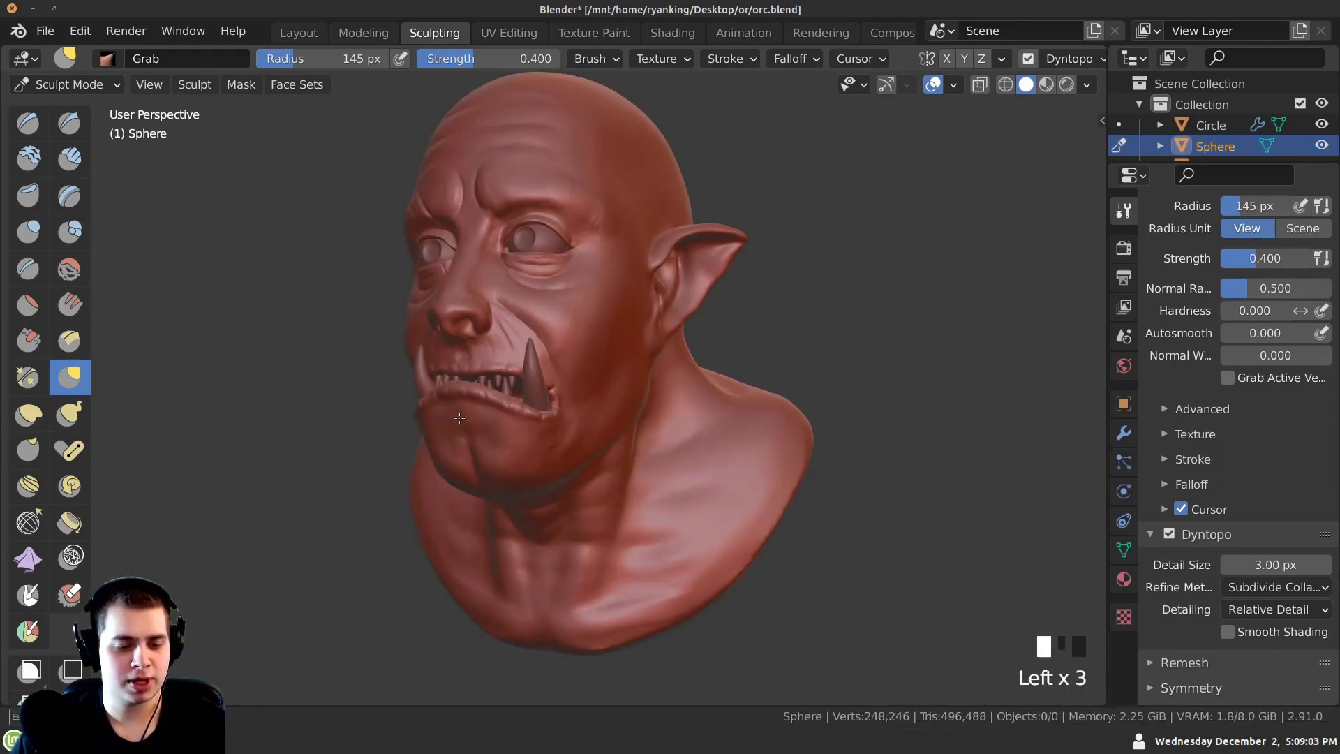
# Reshape the lower lip and mouth corners unevenly from several angles with the Grab brush at 145 px radius.
pyautogui.moveTo(541, 394); pyautogui.dragTo(614, 405, button='middle')
pyautogui.moveTo(497, 411); pyautogui.dragTo(482, 400)
pyautogui.moveTo(482, 399)
pyautogui.mouseDown(button='middle')
pyautogui.moveTo(475, 446)
pyautogui.moveTo(514, 404)
pyautogui.mouseUp(button='middle')
pyautogui.moveTo(514, 404); pyautogui.dragTo(504, 409)
pyautogui.moveTo(497, 412); pyautogui.dragTo(500, 410)
pyautogui.moveTo(500, 410); pyautogui.dragTo(534, 416, button='middle')
pyautogui.moveTo(597, 423); pyautogui.dragTo(589, 418)
pyautogui.moveTo(589, 419); pyautogui.dragTo(595, 428, button='middle')
pyautogui.moveTo(595, 428); pyautogui.dragTo(590, 423)
pyautogui.moveTo(591, 424)
pyautogui.mouseDown(button='middle')
pyautogui.moveTo(516, 418)
pyautogui.moveTo(463, 290)
pyautogui.moveTo(496, 289)
pyautogui.moveTo(462, 289)
pyautogui.moveTo(405, 237)
pyautogui.moveTo(365, 303)
pyautogui.moveTo(440, 306)
pyautogui.mouseUp(button='middle')
pyautogui.moveTo(398, 299)
pyautogui.mouseDown(button='middle')
pyautogui.moveTo(347, 308)
pyautogui.moveTo(335, 338)
pyautogui.mouseUp(button='middle')
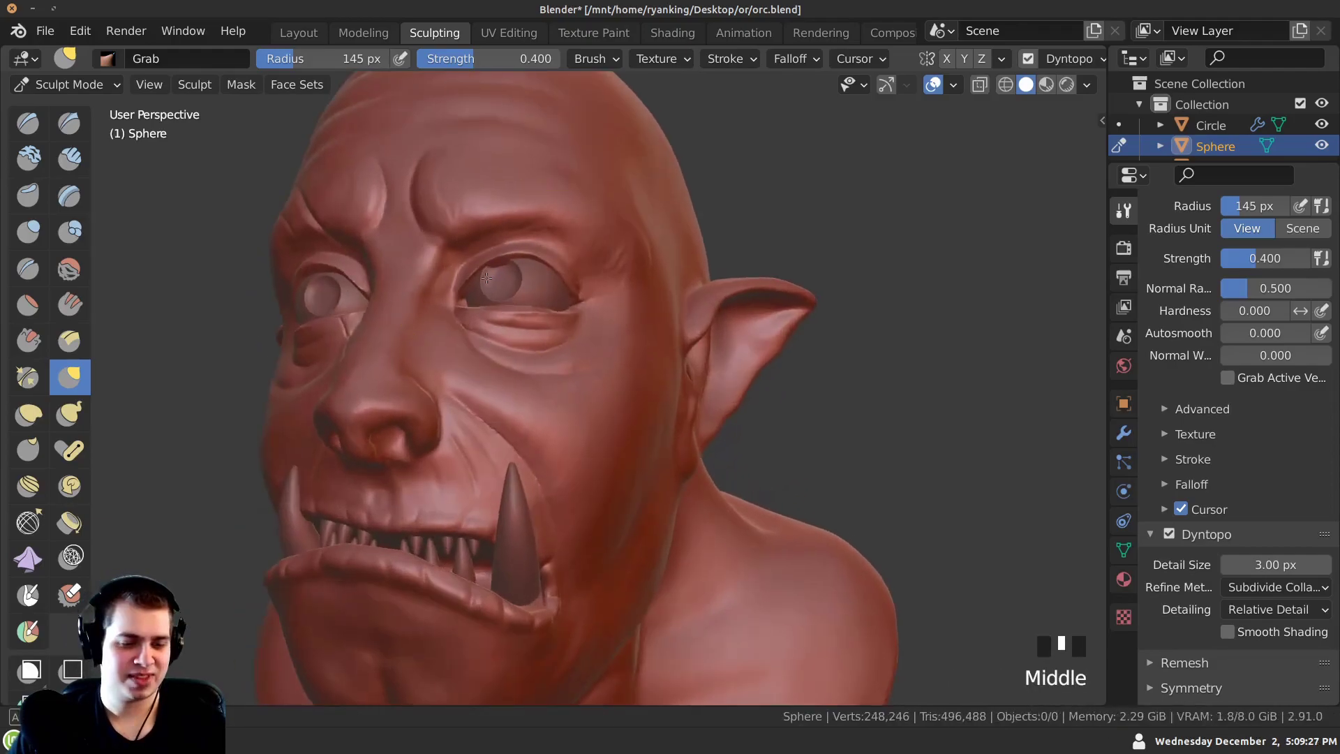
# Pull the upper eyelid of the character's left eye slightly upward with the Grab brush.
pyautogui.moveTo(471, 287); pyautogui.dragTo(477, 278)
pyautogui.moveTo(478, 282); pyautogui.dragTo(484, 289, button='middle')
pyautogui.moveTo(482, 290); pyautogui.dragTo(483, 285)
pyautogui.moveTo(483, 300); pyautogui.dragTo(462, 319, button='middle')
pyautogui.moveTo(543, 365)
pyautogui.mouseDown(button='middle')
pyautogui.moveTo(398, 440)
pyautogui.moveTo(455, 335)
pyautogui.moveTo(479, 445)
pyautogui.moveTo(449, 389)
pyautogui.moveTo(353, 404)
pyautogui.moveTo(343, 457)
pyautogui.moveTo(356, 405)
pyautogui.mouseUp(button='middle')
pyautogui.moveTo(356, 405)
pyautogui.keyDown('ctrl'); pyautogui.mouseDown(button='middle')
pyautogui.moveTo(367, 389)
pyautogui.moveTo(479, 433)
pyautogui.moveTo(443, 547)
pyautogui.moveTo(402, 513)
pyautogui.mouseUp(button='middle'); pyautogui.keyUp('ctrl')
pyautogui.moveTo(401, 513)
pyautogui.keyDown('ctrl'); pyautogui.mouseDown(button='middle')
pyautogui.moveTo(385, 486)
pyautogui.moveTo(551, 485)
pyautogui.moveTo(482, 460)
pyautogui.moveTo(685, 513)
pyautogui.moveTo(416, 445)
pyautogui.mouseUp(button='middle'); pyautogui.keyUp('ctrl')
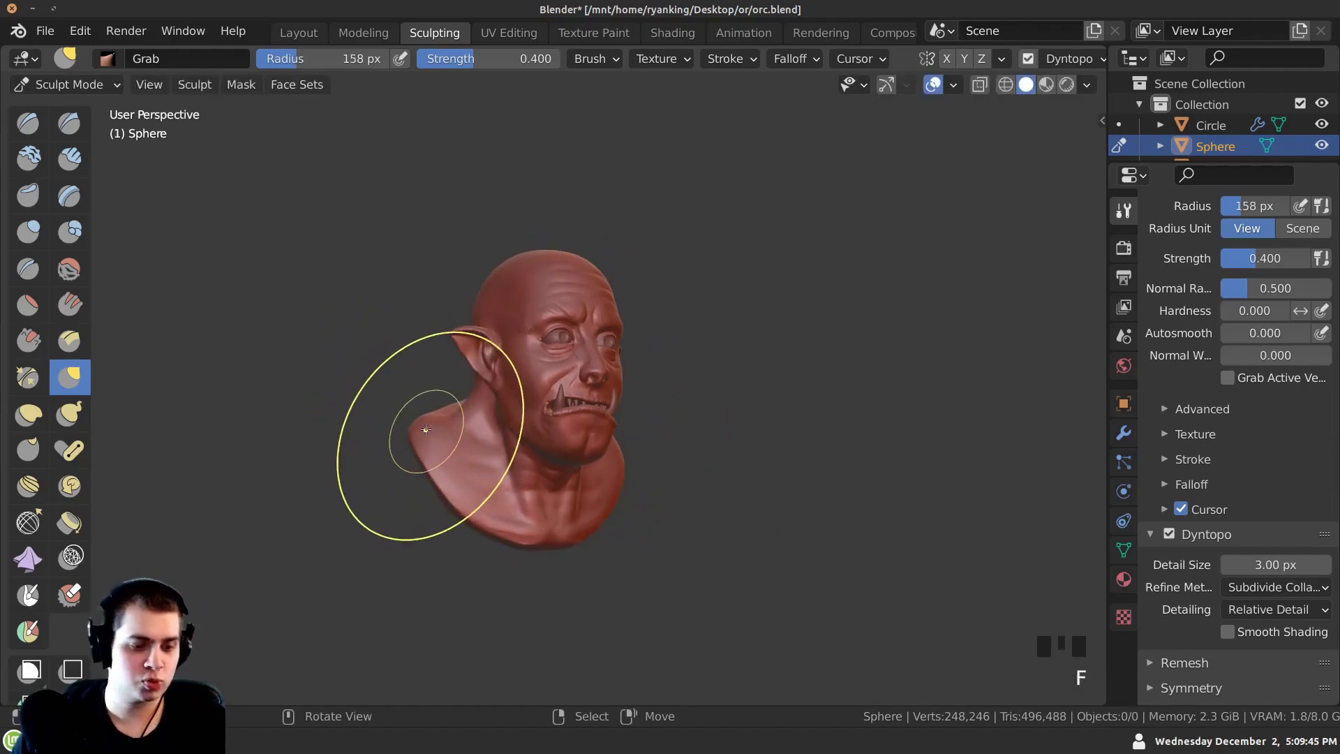
# Pull the two ears into slightly different shapes with the Grab brush at 158 px radius.
pyautogui.doubleClick(426, 430)
pyautogui.tripleClick(426, 430)
pyautogui.moveTo(426, 430); pyautogui.dragTo(372, 428, button='middle')
pyautogui.moveTo(620, 466)
pyautogui.mouseDown(button='middle')
pyautogui.moveTo(673, 449)
pyautogui.moveTo(638, 449)
pyautogui.moveTo(620, 488)
pyautogui.moveTo(603, 434)
pyautogui.mouseUp(button='middle')
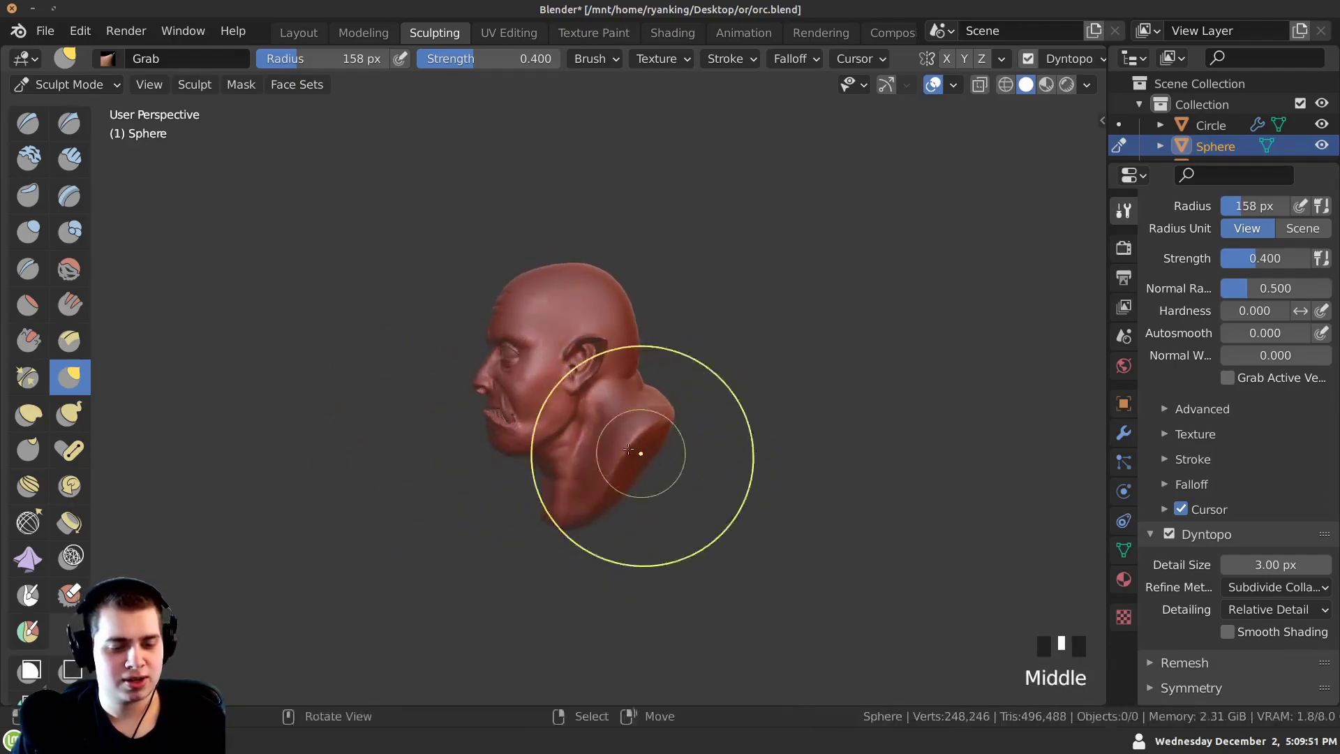
pyautogui.moveTo(471, 432); pyautogui.dragTo(632, 423, button='middle')
pyautogui.keyDown('ctrl'); pyautogui.moveTo(403, 331); pyautogui.dragTo(380, 254, button='middle'); pyautogui.keyUp('ctrl')
pyautogui.moveTo(349, 359); pyautogui.dragTo(351, 368)
pyautogui.moveTo(552, 401); pyautogui.dragTo(412, 391, button='middle')
pyautogui.moveTo(531, 391); pyautogui.dragTo(447, 370, button='middle')
pyautogui.moveTo(731, 357); pyautogui.dragTo(742, 355)
pyautogui.moveTo(697, 342); pyautogui.dragTo(701, 351)
# Refine the position of the ear on the character's right side with small Grab brush strokes at 158 px radius.
pyautogui.moveTo(558, 381); pyautogui.dragTo(650, 402, button='middle')
pyautogui.moveTo(499, 380)
pyautogui.mouseDown(button='middle')
pyautogui.moveTo(538, 391)
pyautogui.moveTo(527, 367)
pyautogui.mouseUp(button='middle')
pyautogui.moveTo(370, 361); pyautogui.dragTo(369, 359)
pyautogui.moveTo(475, 433); pyautogui.dragTo(493, 398, button='middle')
pyautogui.moveTo(500, 447)
pyautogui.keyDown('shift'); pyautogui.mouseDown(button='middle')
pyautogui.moveTo(499, 381)
pyautogui.moveTo(539, 361)
pyautogui.mouseUp(button='middle'); pyautogui.keyUp('shift')
pyautogui.moveTo(495, 406); pyautogui.dragTo(515, 407, button='middle')
pyautogui.moveTo(496, 406)
pyautogui.mouseDown(button='middle')
pyautogui.moveTo(461, 400)
pyautogui.moveTo(450, 436)
pyautogui.mouseUp(button='middle')
pyautogui.moveTo(410, 369); pyautogui.dragTo(405, 366)
pyautogui.keyDown('ctrl'); pyautogui.moveTo(412, 370); pyautogui.dragTo(418, 403, button='middle'); pyautogui.keyUp('ctrl')
pyautogui.moveTo(420, 404); pyautogui.dragTo(422, 404)
pyautogui.moveTo(422, 404)
pyautogui.mouseDown(button='middle')
pyautogui.moveTo(303, 571)
pyautogui.moveTo(430, 594)
pyautogui.mouseUp(button='middle')
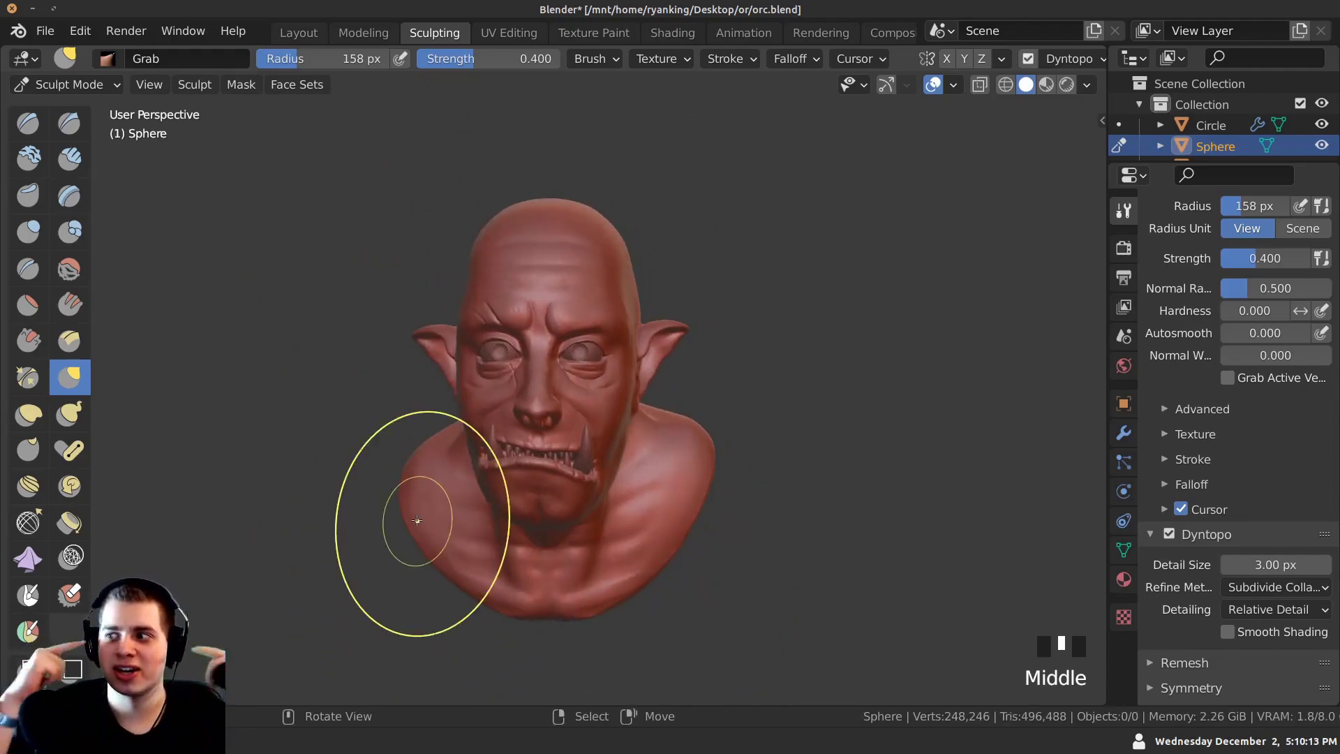
# Switch to the Layout workspace, select the teeth object and set its subdivision viewport level to 2.
pyautogui.moveTo(509, 400); pyautogui.dragTo(464, 291, button='middle')
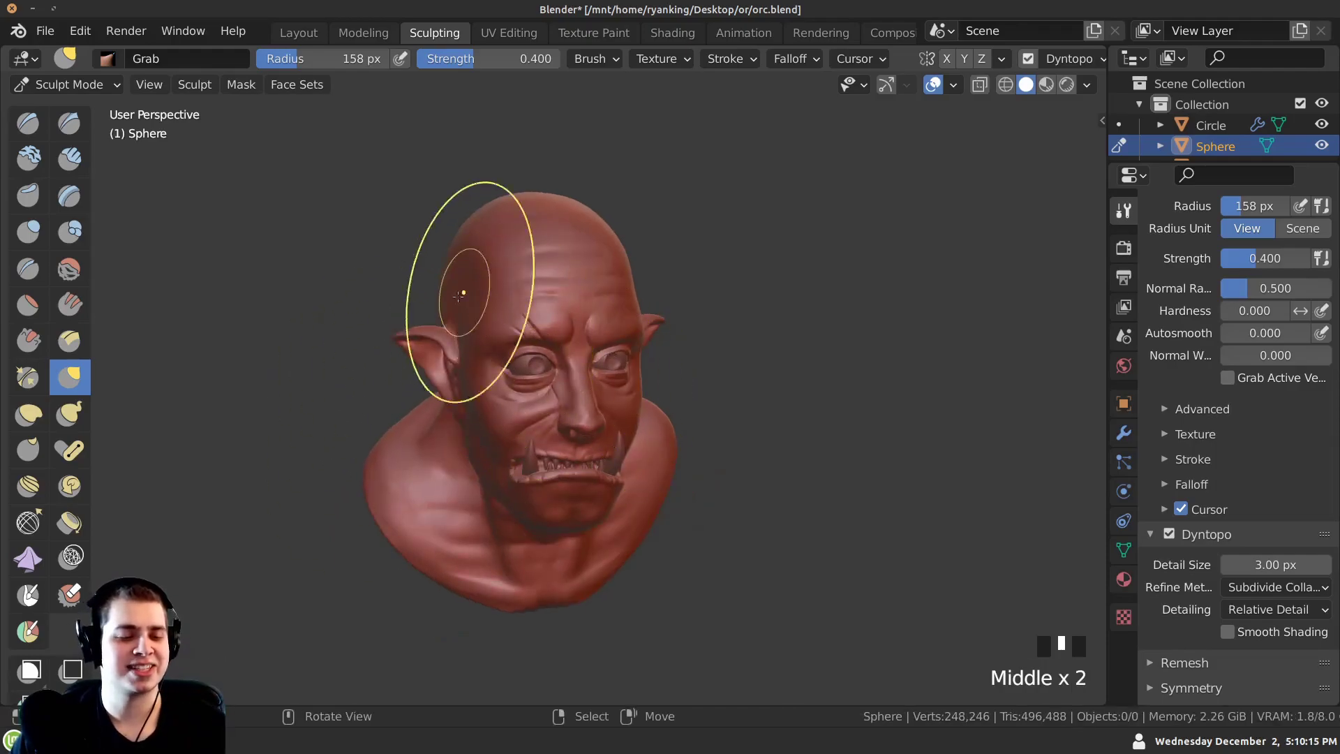
pyautogui.moveTo(472, 434)
pyautogui.mouseDown(button='middle')
pyautogui.moveTo(449, 344)
pyautogui.moveTo(479, 344)
pyautogui.moveTo(455, 403)
pyautogui.moveTo(454, 389)
pyautogui.moveTo(442, 509)
pyautogui.moveTo(501, 492)
pyautogui.moveTo(538, 315)
pyautogui.moveTo(582, 415)
pyautogui.mouseUp(button='middle')
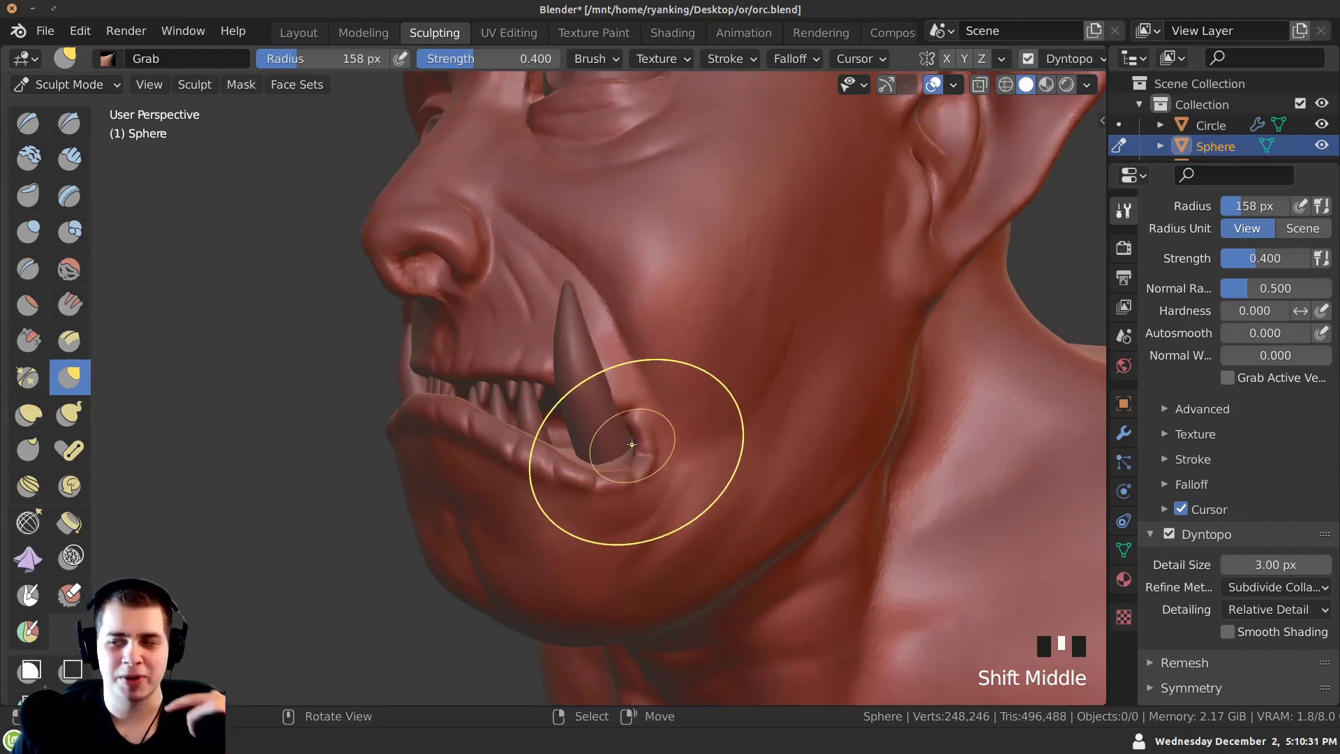
pyautogui.moveTo(374, 434); pyautogui.dragTo(386, 349, button='middle')
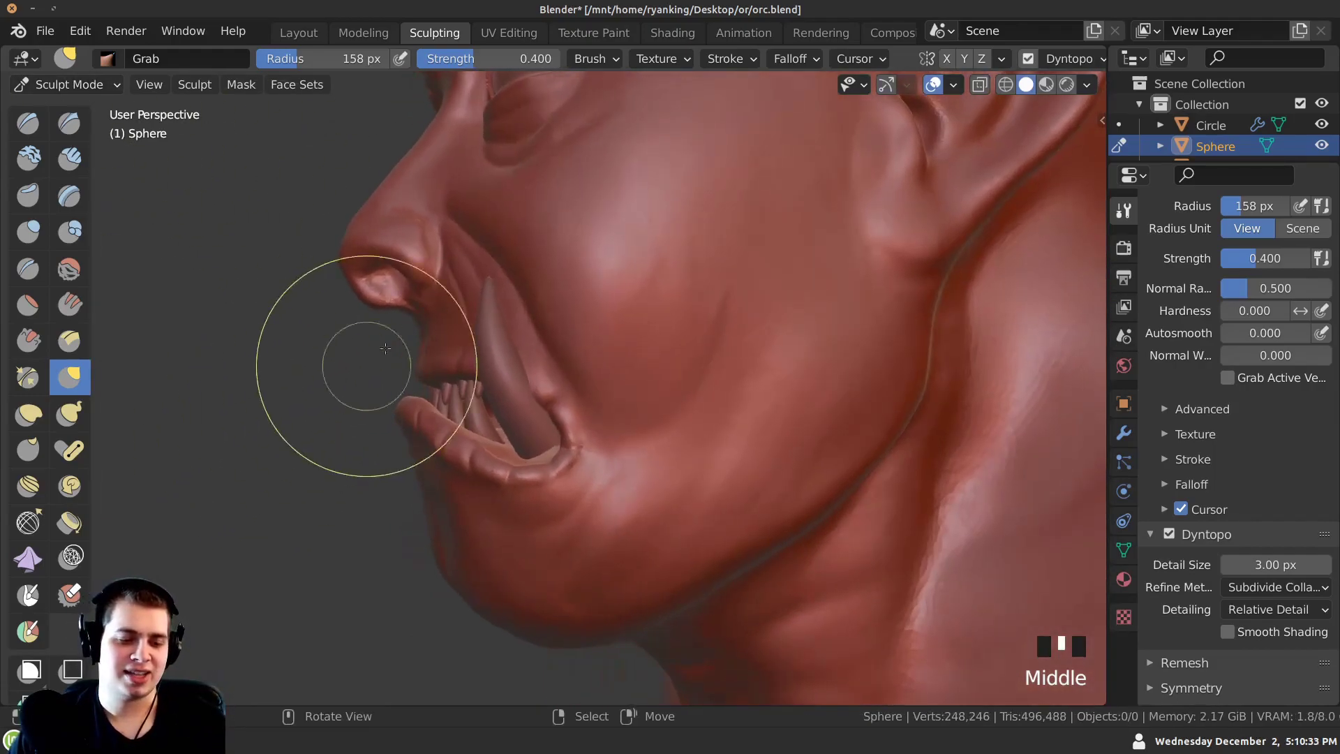
pyautogui.click(299, 33)
pyautogui.moveTo(577, 409); pyautogui.dragTo(432, 401, button='middle')
pyautogui.rightClick(483, 402)
pyautogui.press('Tab')
pyautogui.keyDown('shift'); pyautogui.moveTo(433, 401); pyautogui.dragTo(434, 344, button='middle'); pyautogui.keyUp('shift')
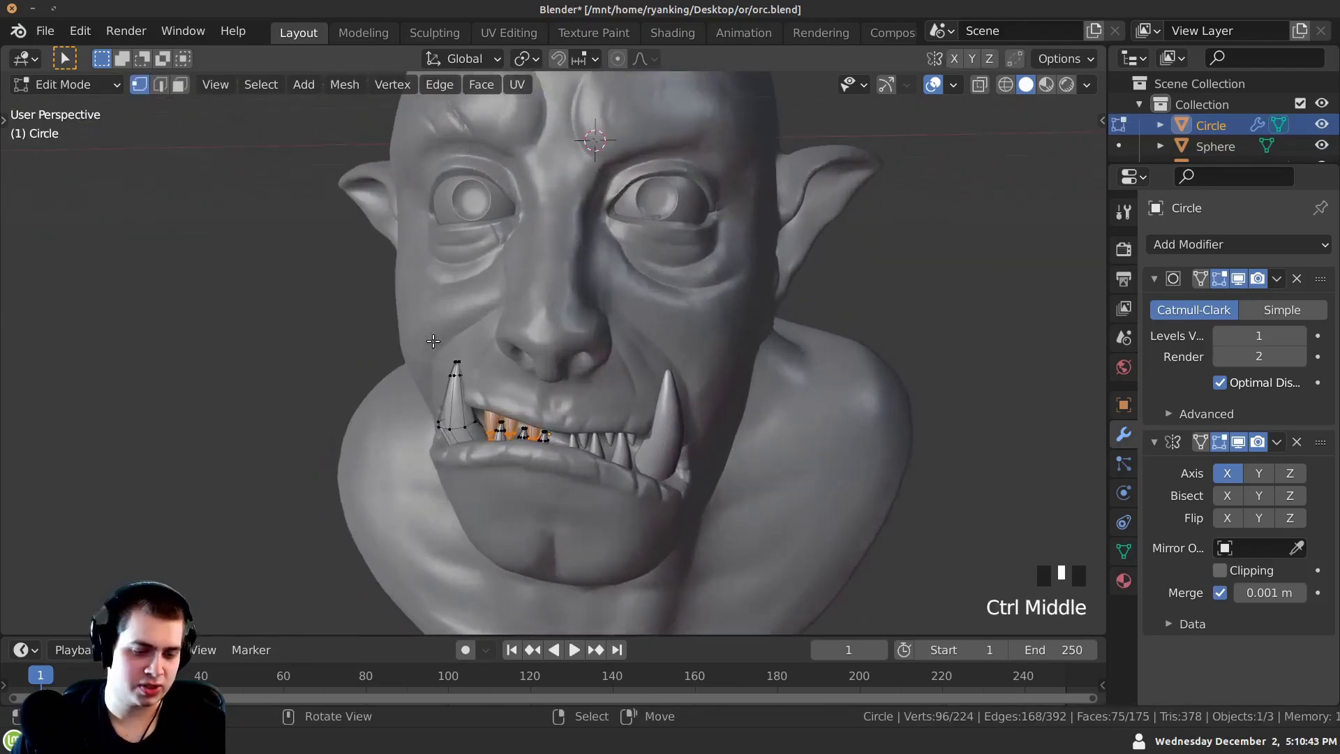
pyautogui.keyDown('ctrl'); pyautogui.moveTo(485, 469); pyautogui.dragTo(593, 419, button='middle'); pyautogui.keyUp('ctrl')
pyautogui.press('Tab')
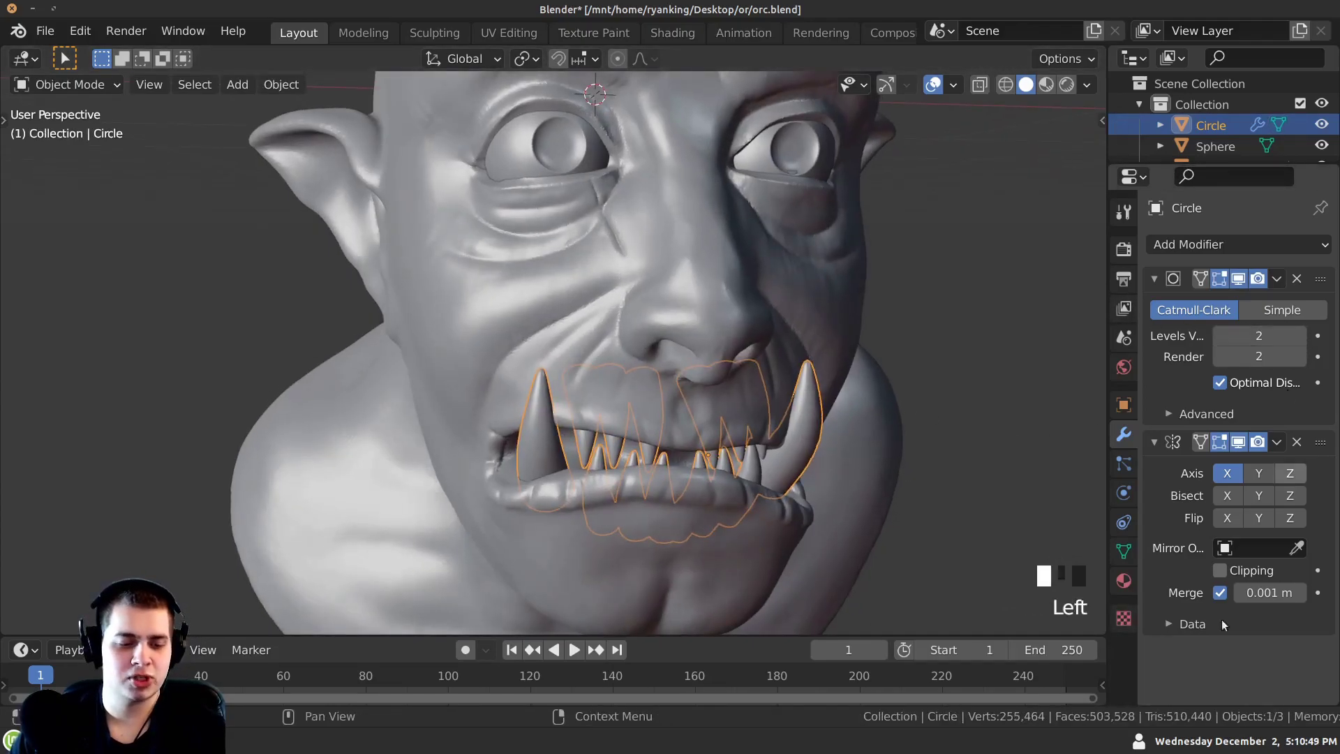
# Apply the Mirror modifier on the teeth and enter Edit Mode with nothing selected.
pyautogui.keyDown('ctrl'); pyautogui.moveTo(601, 509); pyautogui.dragTo(589, 463, button='middle'); pyautogui.keyUp('ctrl')
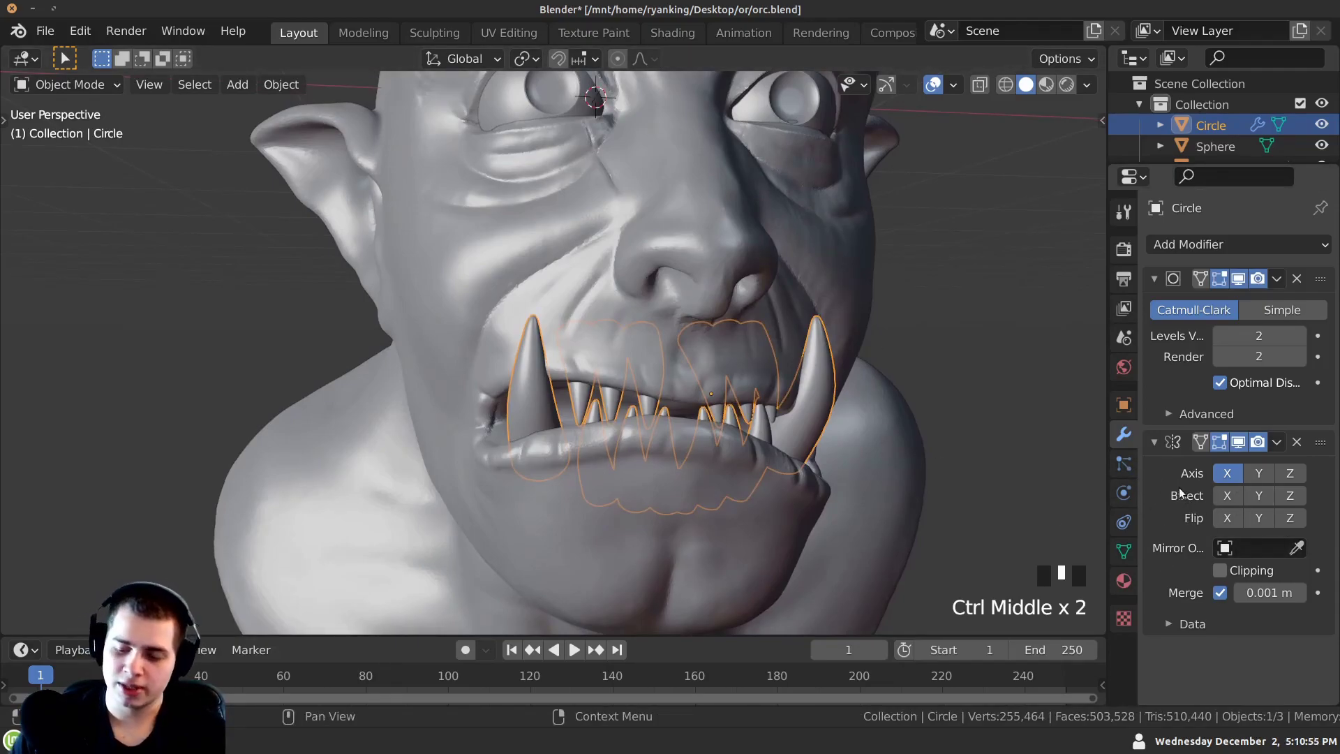
pyautogui.hotkey('ctrl', 'a')
pyautogui.moveTo(698, 377); pyautogui.dragTo(402, 345, button='middle')
pyautogui.press('Tab')
pyautogui.press('a')
pyautogui.press('a')
pyautogui.press('a')
pyautogui.press('a')
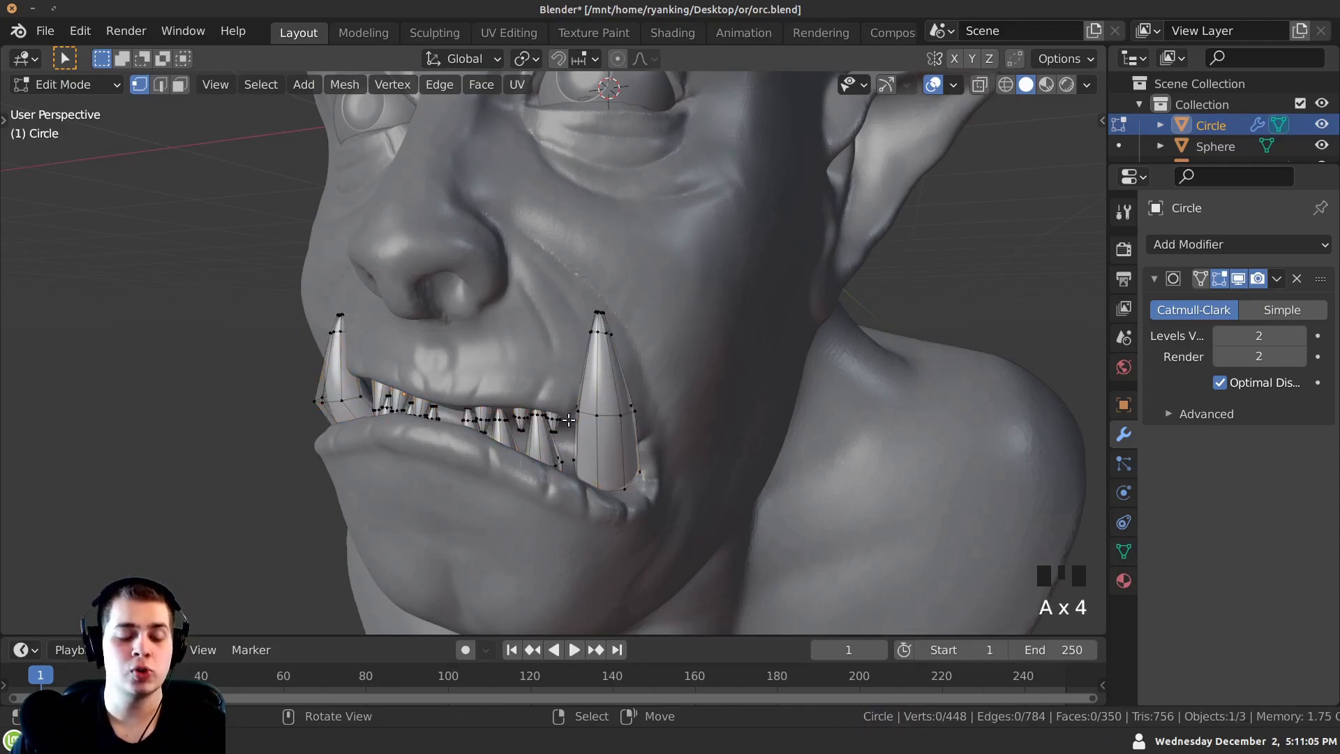
# Select the whole tusk on the character's left side, then move and rotate it to differ from the other tusk.
pyautogui.press('l')
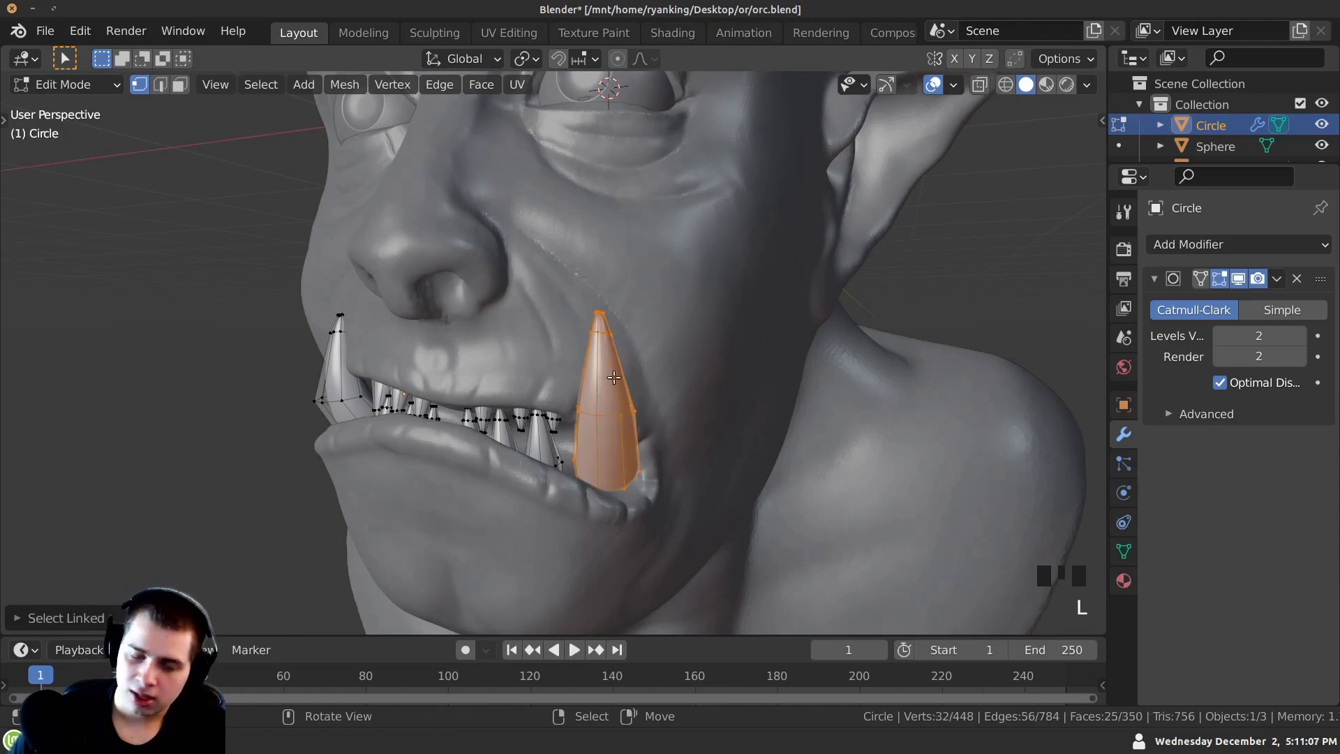
pyautogui.press('KP_Decimal')
pyautogui.moveTo(604, 404); pyautogui.dragTo(471, 330, button='middle')
pyautogui.press('g')
pyautogui.click(419, 389)
pyautogui.press('r')
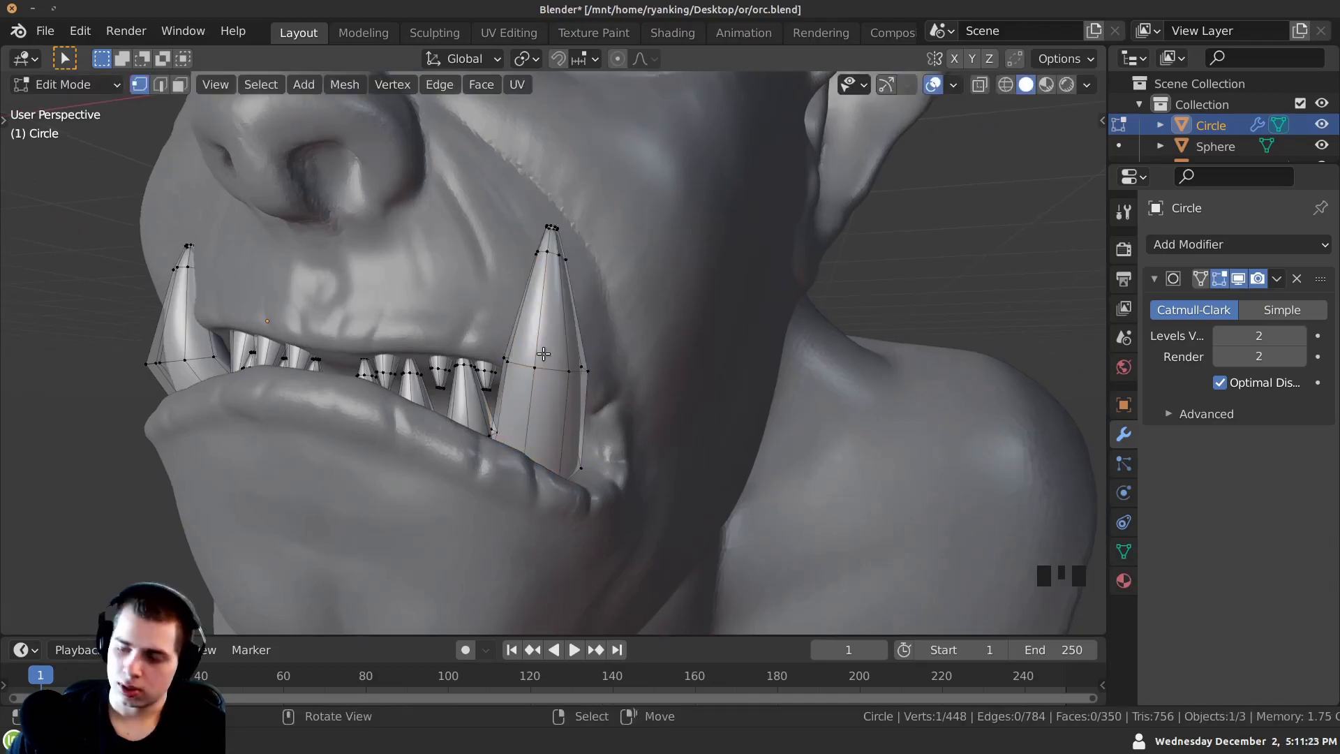
# Reposition the character's left tusk within the mouth corner and leave Edit Mode with the teeth deselected.
pyautogui.press('l')
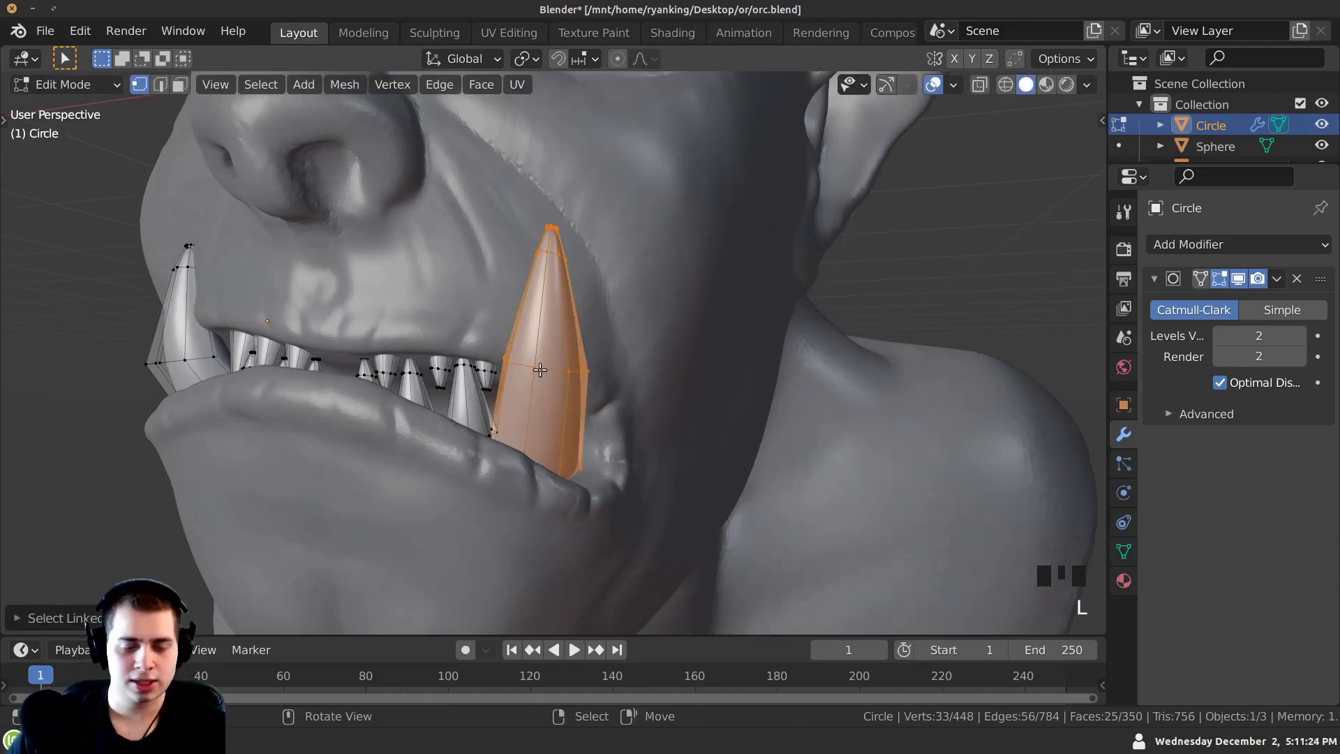
pyautogui.press('g')
pyautogui.click(522, 359)
pyautogui.moveTo(522, 359); pyautogui.dragTo(447, 363, button='middle')
pyautogui.press('g')
pyautogui.click(401, 374)
pyautogui.moveTo(365, 363); pyautogui.dragTo(412, 420, button='middle')
pyautogui.press('Tab')
pyautogui.click(387, 526)
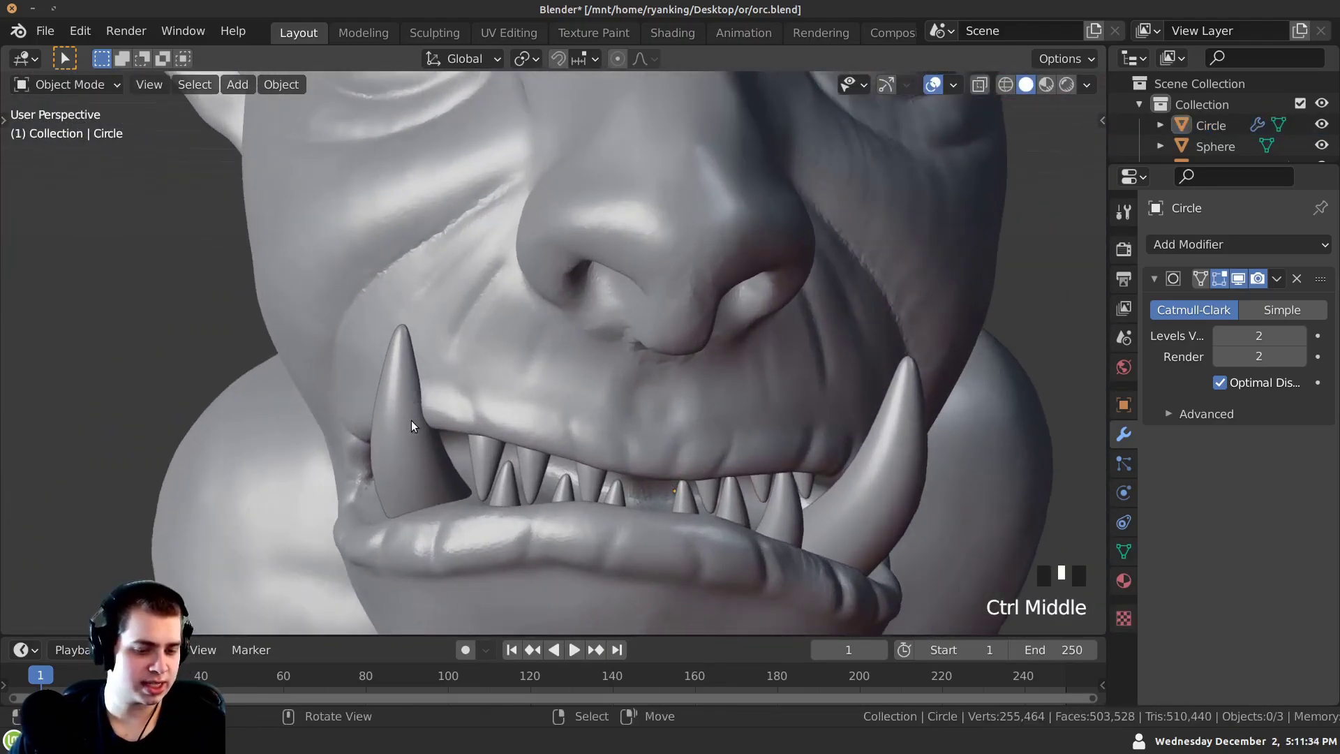
# Reopen the teeth in Edit Mode, select the tusk on the character's right side and slightly rotate and move it.
pyautogui.rightClick(387, 350)
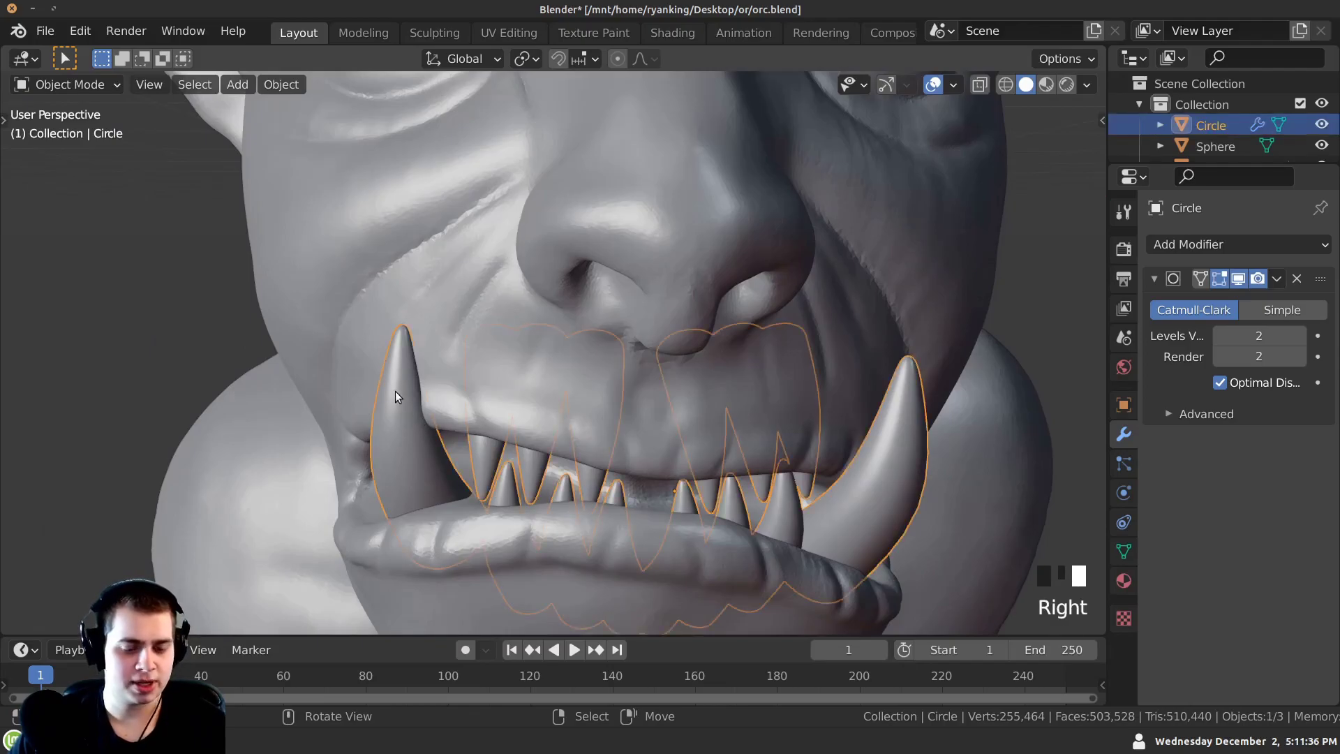
pyautogui.press('Tab')
pyautogui.hotkey('alt', 'a')
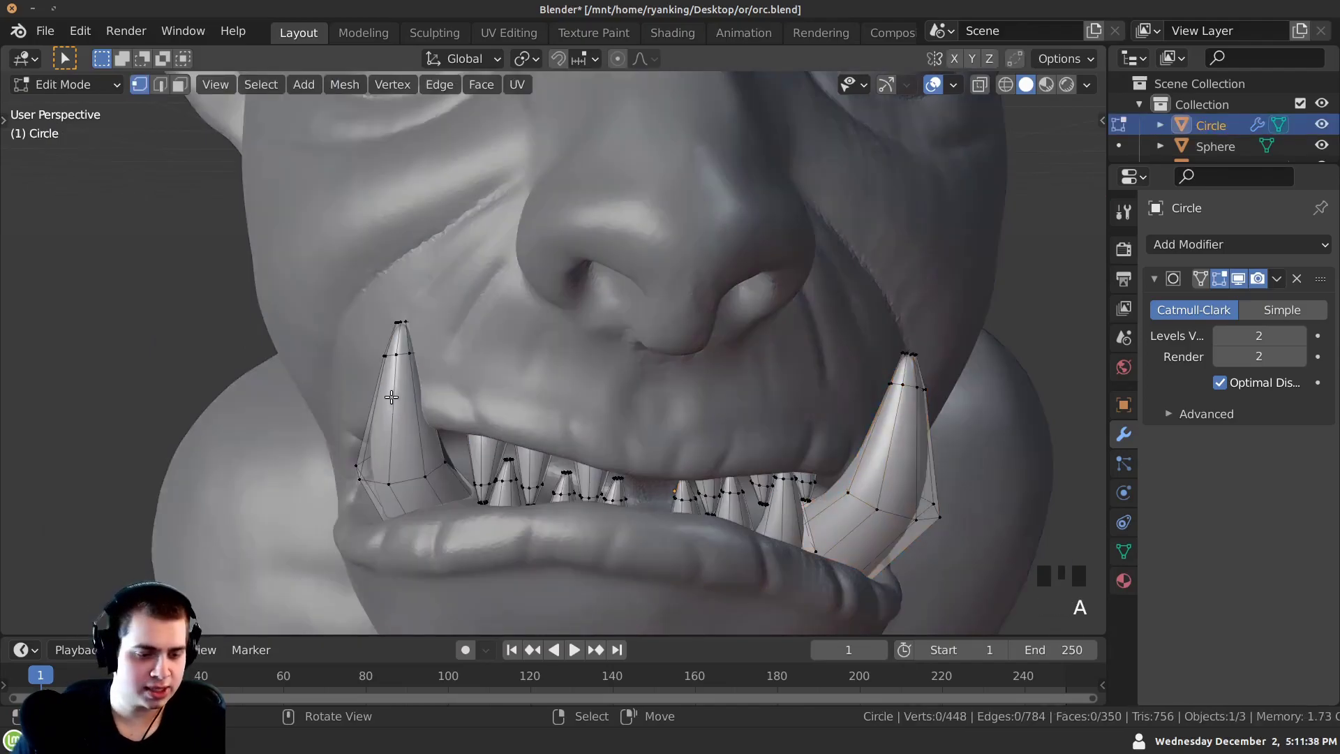
pyautogui.press('l')
pyautogui.moveTo(376, 447); pyautogui.dragTo(581, 453, button='middle')
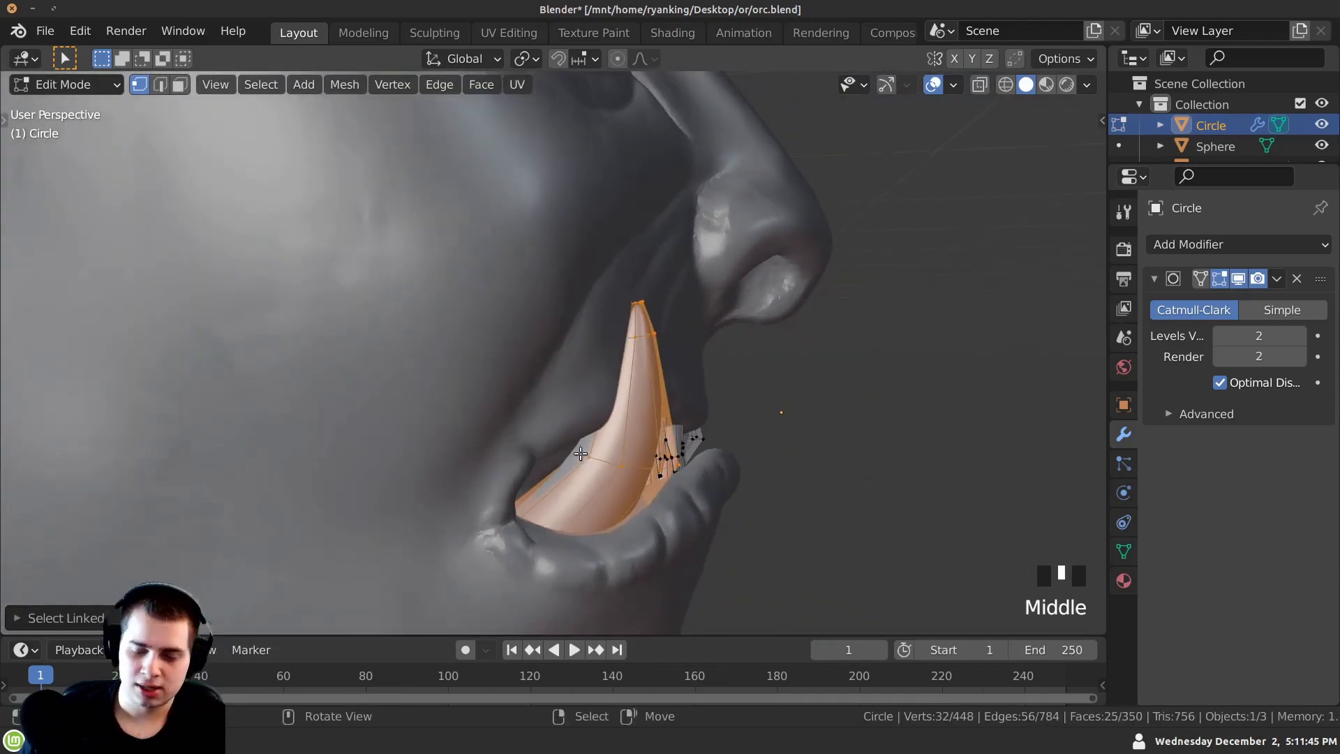
pyautogui.press('r')
pyautogui.click(549, 405)
pyautogui.press('g')
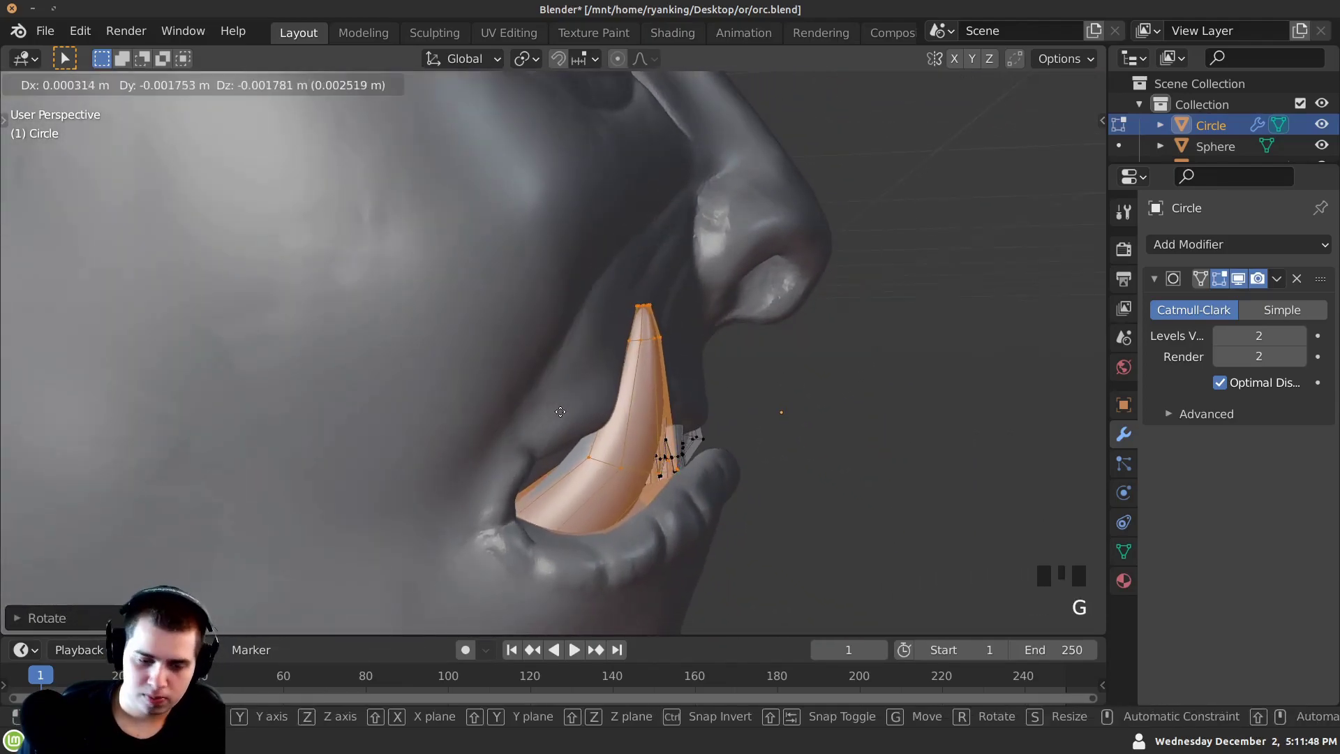
pyautogui.click(558, 410)
pyautogui.moveTo(559, 411); pyautogui.dragTo(419, 423, button='middle')
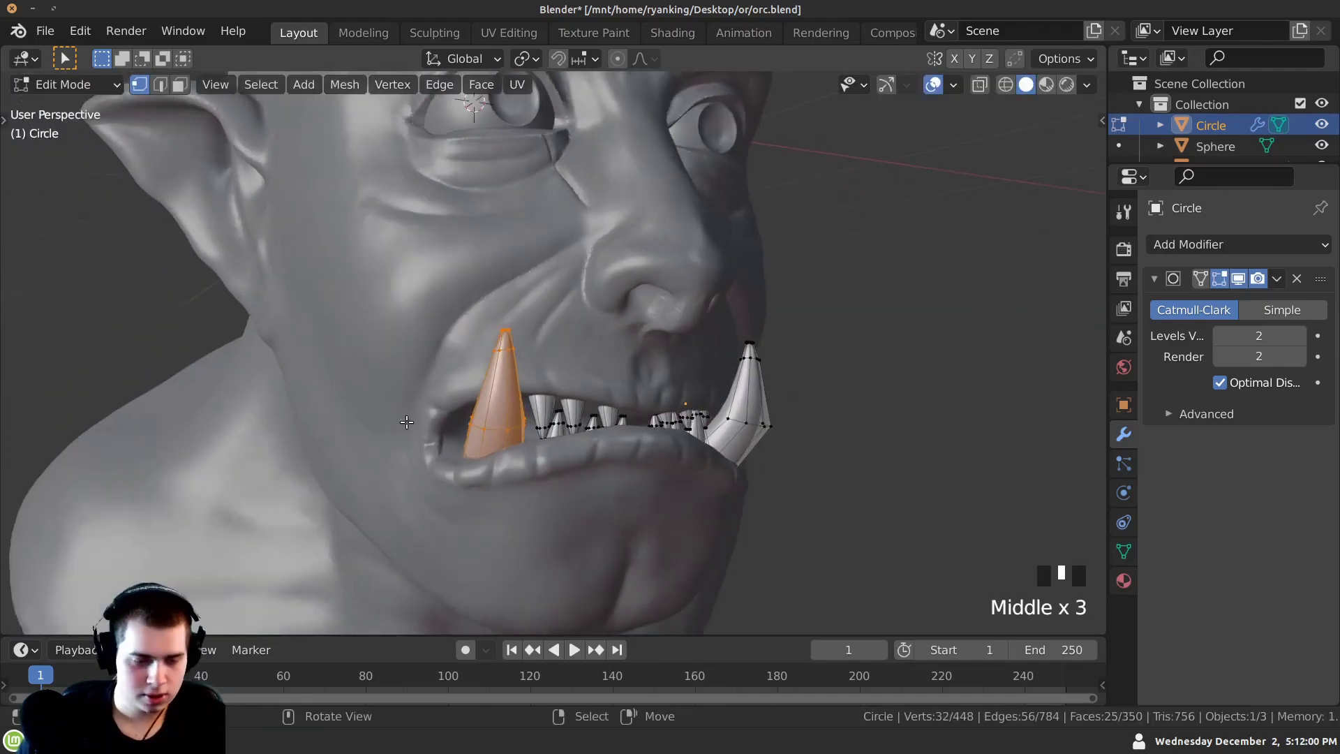
# Move and freely rotate the tusk on the character's right side to settle it in the mouth corner, and leave Edit Mode.
pyautogui.press('g')
pyautogui.click(396, 419)
pyautogui.press('r')
pyautogui.press('r')
pyautogui.click(383, 413)
pyautogui.press('g')
pyautogui.keyDown('ctrl'); pyautogui.moveTo(411, 446); pyautogui.dragTo(391, 518, button='middle'); pyautogui.keyUp('ctrl')
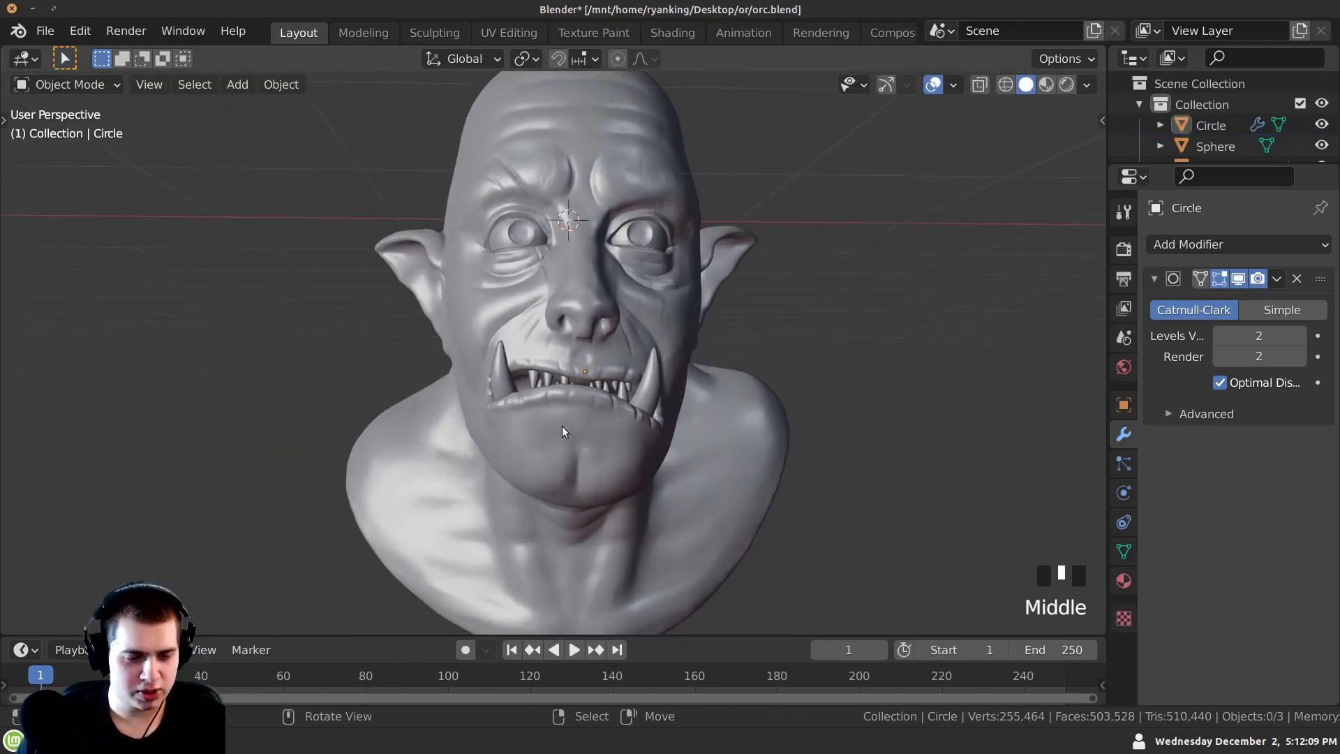
# Select the head, switch to the Sculpting workspace and nudge the character's left lower eyelid upward with the Grab brush.
pyautogui.keyDown('ctrl'); pyautogui.moveTo(563, 426); pyautogui.dragTo(569, 387, button='middle'); pyautogui.keyUp('ctrl')
pyautogui.moveTo(569, 387); pyautogui.dragTo(592, 413, button='middle')
pyautogui.rightClick(602, 421)
pyautogui.moveTo(502, 362)
pyautogui.keyDown('ctrl'); pyautogui.mouseDown(button='middle')
pyautogui.moveTo(548, 346)
pyautogui.moveTo(537, 342)
pyautogui.moveTo(593, 349)
pyautogui.mouseUp(button='middle'); pyautogui.keyUp('ctrl')
pyautogui.click(435, 33)
pyautogui.keyDown('shift'); pyautogui.moveTo(593, 349); pyautogui.dragTo(572, 447, button='middle'); pyautogui.keyUp('shift')
pyautogui.keyDown('ctrl'); pyautogui.moveTo(572, 447); pyautogui.dragTo(565, 349, button='middle'); pyautogui.keyUp('ctrl')
pyautogui.moveTo(565, 349)
pyautogui.mouseDown(button='middle')
pyautogui.moveTo(520, 330)
pyautogui.moveTo(533, 337)
pyautogui.mouseUp(button='middle')
pyautogui.moveTo(533, 338)
pyautogui.mouseDown()
pyautogui.moveTo(509, 300)
pyautogui.moveTo(523, 285)
pyautogui.mouseUp()
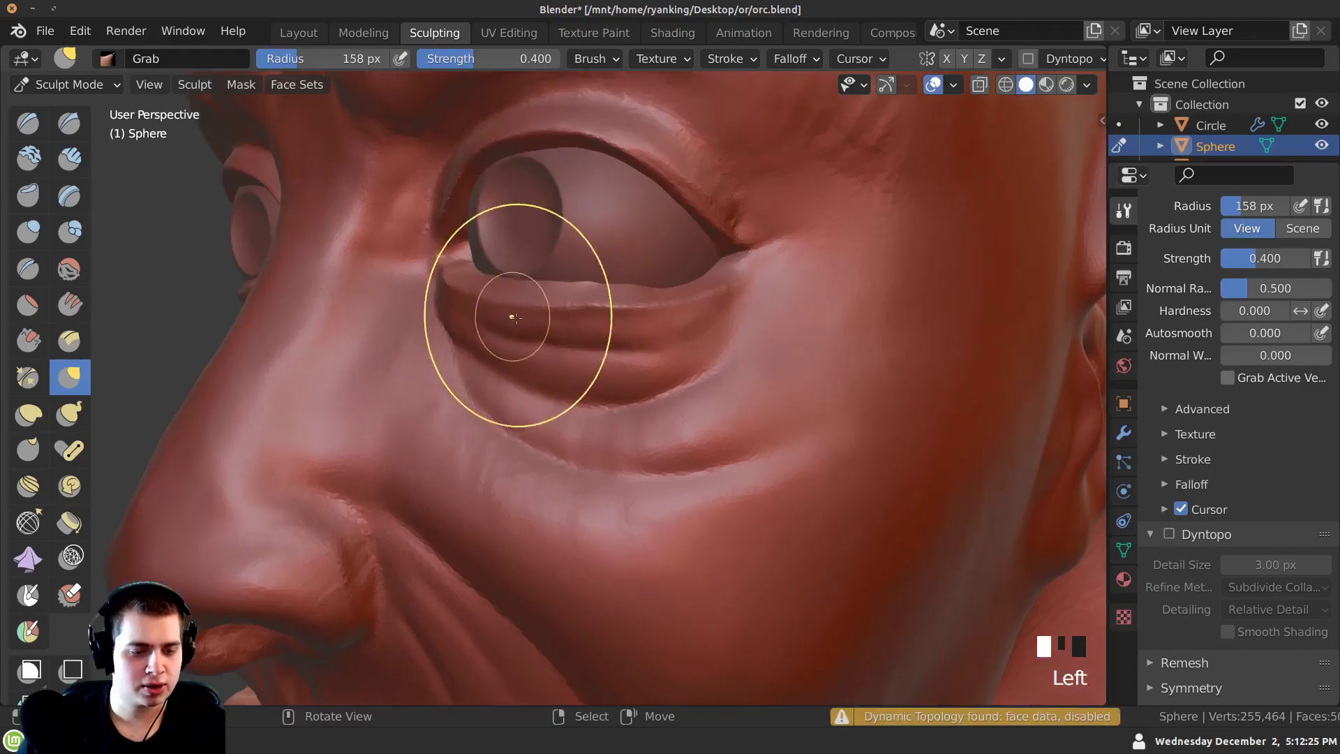
pyautogui.keyDown('ctrl'); pyautogui.moveTo(516, 314); pyautogui.dragTo(390, 284, button='middle'); pyautogui.keyUp('ctrl')
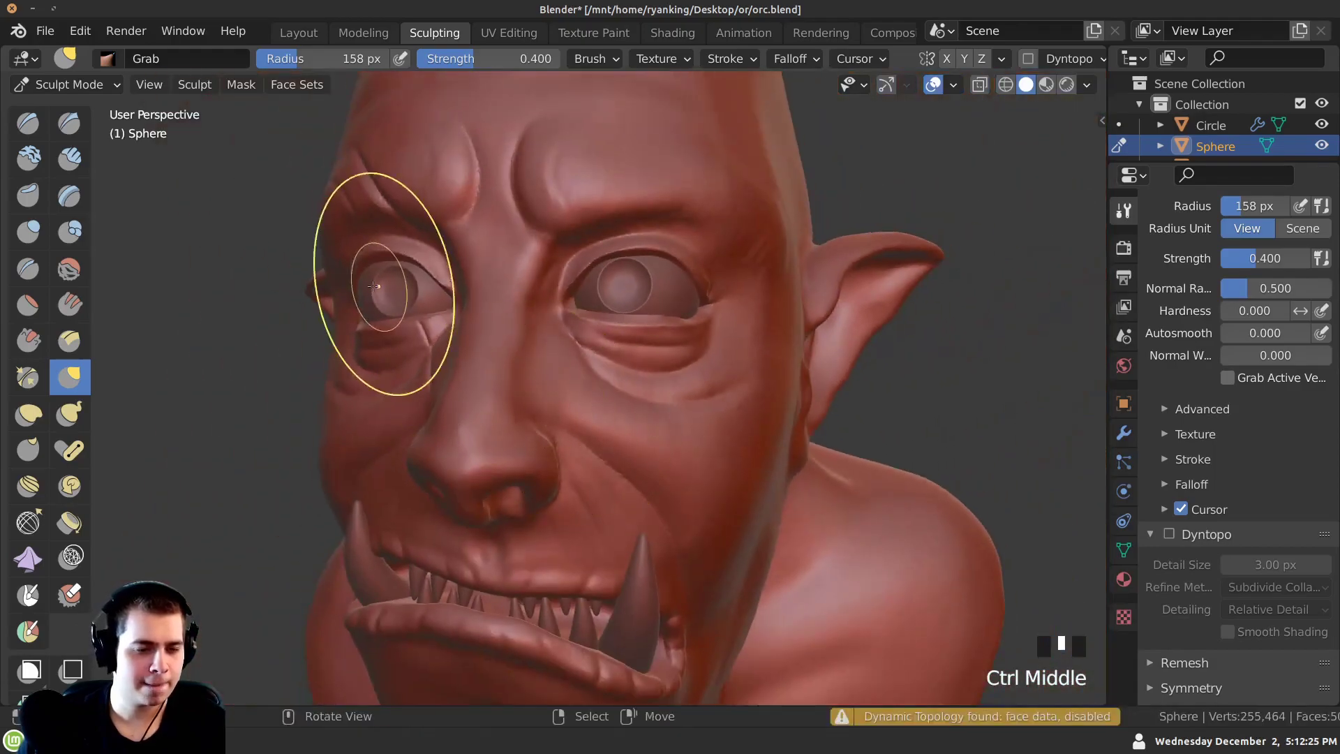
pyautogui.keyDown('ctrl'); pyautogui.moveTo(629, 231); pyautogui.dragTo(726, 422, button='middle'); pyautogui.keyUp('ctrl')
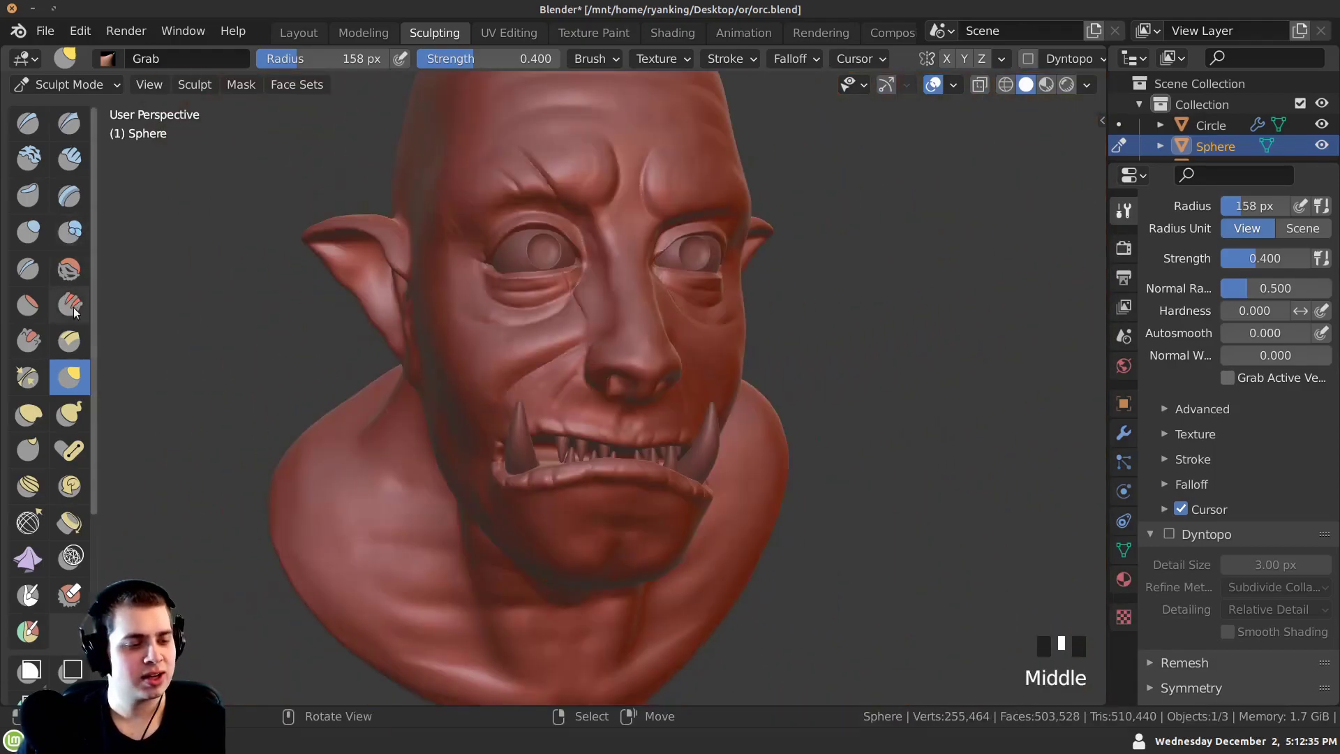
# Carve thin scar lines around the brow, cheek and chin on the character's right side with the Crease brush at 16 px radius.
pyautogui.click(28, 278)
pyautogui.moveTo(482, 351)
pyautogui.mouseDown(button='middle')
pyautogui.moveTo(534, 373)
pyautogui.moveTo(504, 312)
pyautogui.mouseUp(button='middle')
pyautogui.moveTo(492, 314)
pyautogui.mouseDown()
pyautogui.moveTo(521, 355)
pyautogui.moveTo(491, 318)
pyautogui.mouseUp()
pyautogui.keyDown('ctrl'); pyautogui.moveTo(489, 321); pyautogui.dragTo(487, 309, button='middle'); pyautogui.keyUp('ctrl')
pyautogui.moveTo(488, 310); pyautogui.dragTo(515, 344)
pyautogui.moveTo(514, 344); pyautogui.dragTo(489, 352, button='middle')
pyautogui.keyDown('ctrl'); pyautogui.moveTo(488, 353); pyautogui.dragTo(513, 426, button='middle'); pyautogui.keyUp('ctrl')
pyautogui.moveTo(586, 374); pyautogui.dragTo(545, 363, button='middle')
pyautogui.moveTo(544, 363)
pyautogui.keyDown('ctrl'); pyautogui.mouseDown(button='middle')
pyautogui.moveTo(548, 313)
pyautogui.moveTo(568, 324)
pyautogui.moveTo(463, 350)
pyautogui.moveTo(560, 382)
pyautogui.mouseUp(button='middle'); pyautogui.keyUp('ctrl')
pyautogui.click(523, 368)
pyautogui.keyDown('ctrl'); pyautogui.moveTo(611, 460); pyautogui.dragTo(573, 318, button='middle'); pyautogui.keyUp('ctrl')
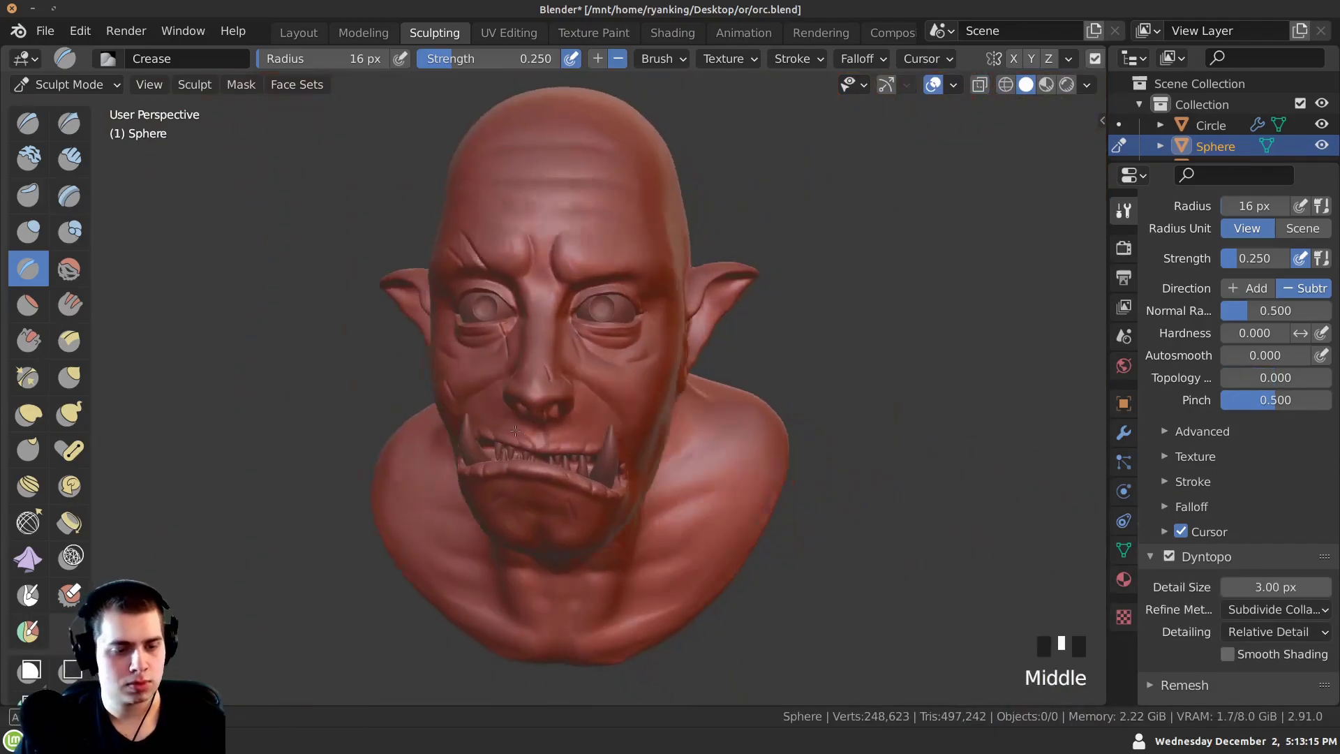
pyautogui.moveTo(426, 377); pyautogui.dragTo(390, 352, button='middle')
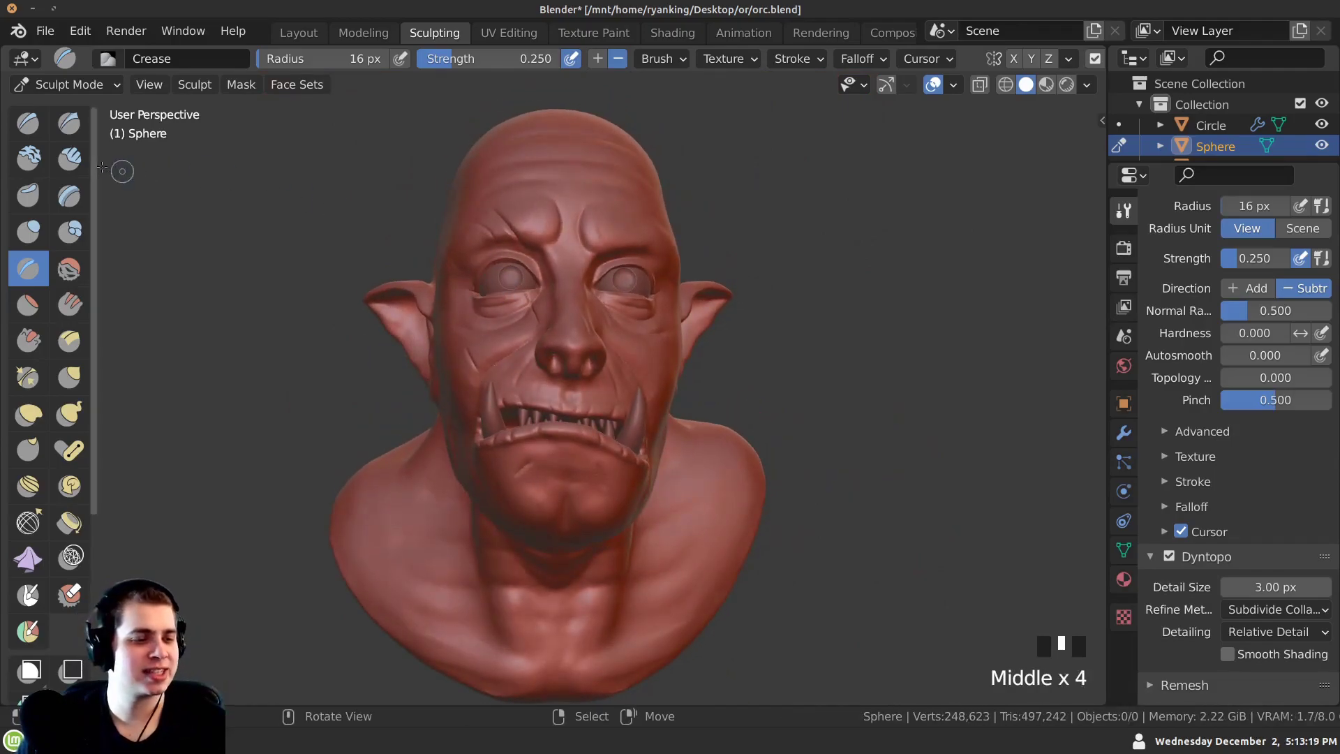
# Set the Draw brush radius to 26 px and build up small raised bumps on the character's right cheek.
pyautogui.click(28, 124)
pyautogui.moveTo(419, 335); pyautogui.dragTo(489, 293, button='middle')
pyautogui.moveTo(488, 293)
pyautogui.keyDown('ctrl'); pyautogui.mouseDown(button='middle')
pyautogui.moveTo(479, 270)
pyautogui.moveTo(513, 313)
pyautogui.mouseUp(button='middle'); pyautogui.keyUp('ctrl')
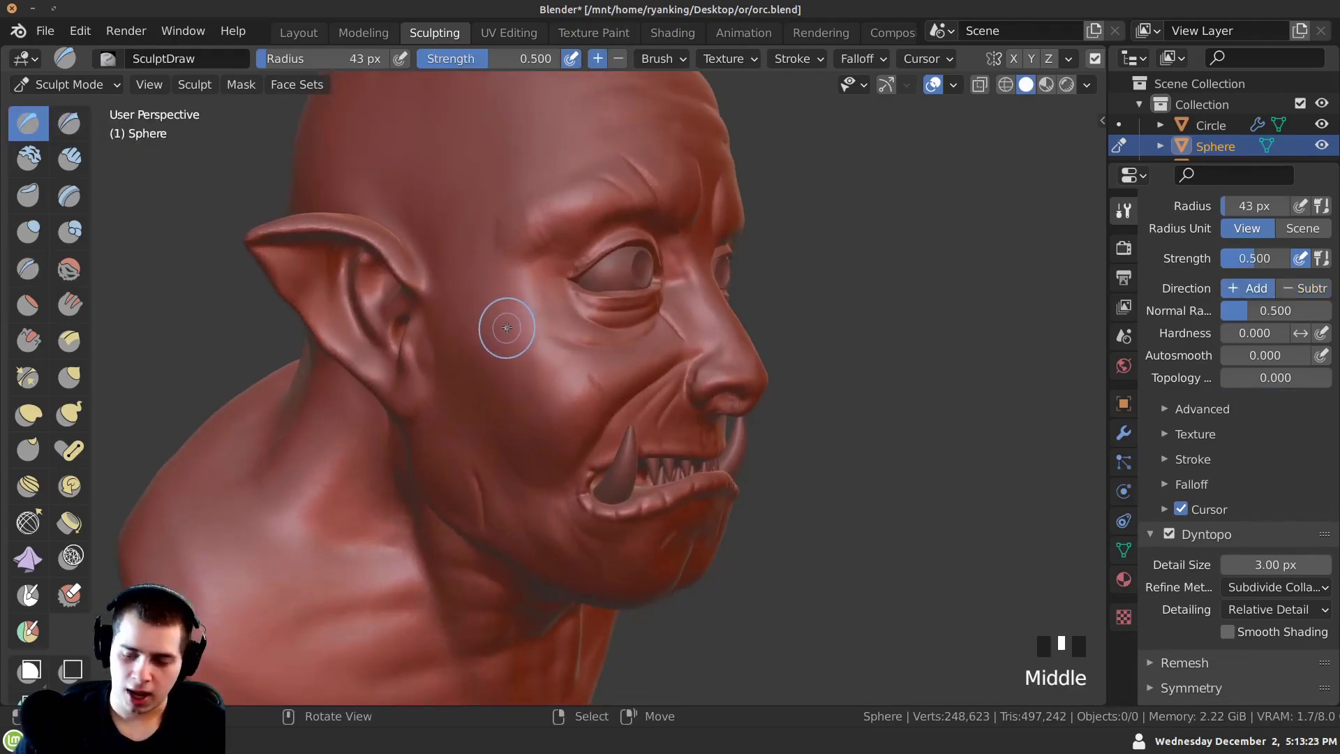
pyautogui.press('f')
pyautogui.click(493, 326)
pyautogui.keyDown('shift'); pyautogui.moveTo(493, 327); pyautogui.dragTo(471, 376, button='middle'); pyautogui.keyUp('shift')
pyautogui.moveTo(496, 352); pyautogui.dragTo(462, 377)
pyautogui.keyDown('ctrl'); pyautogui.moveTo(460, 377); pyautogui.dragTo(467, 401, button='middle'); pyautogui.keyUp('ctrl')
pyautogui.moveTo(503, 349); pyautogui.dragTo(471, 374)
pyautogui.keyDown('ctrl'); pyautogui.moveTo(471, 374); pyautogui.dragTo(467, 382, button='middle'); pyautogui.keyUp('ctrl')
pyautogui.moveTo(468, 378)
pyautogui.mouseDown(button='middle')
pyautogui.moveTo(492, 408)
pyautogui.moveTo(454, 359)
pyautogui.moveTo(445, 368)
pyautogui.mouseUp(button='middle')
# Add several small warts over the nose with the Draw brush and smooth the one near its tip.
pyautogui.click(512, 418)
pyautogui.click(445, 380)
pyautogui.click(417, 313)
pyautogui.click(460, 291)
pyautogui.moveTo(461, 290); pyautogui.dragTo(436, 452, button='middle')
pyautogui.click(474, 493)
pyautogui.moveTo(434, 370); pyautogui.dragTo(437, 408, button='middle')
pyautogui.keyDown('ctrl'); pyautogui.moveTo(436, 409); pyautogui.dragTo(441, 433, button='middle'); pyautogui.keyUp('ctrl')
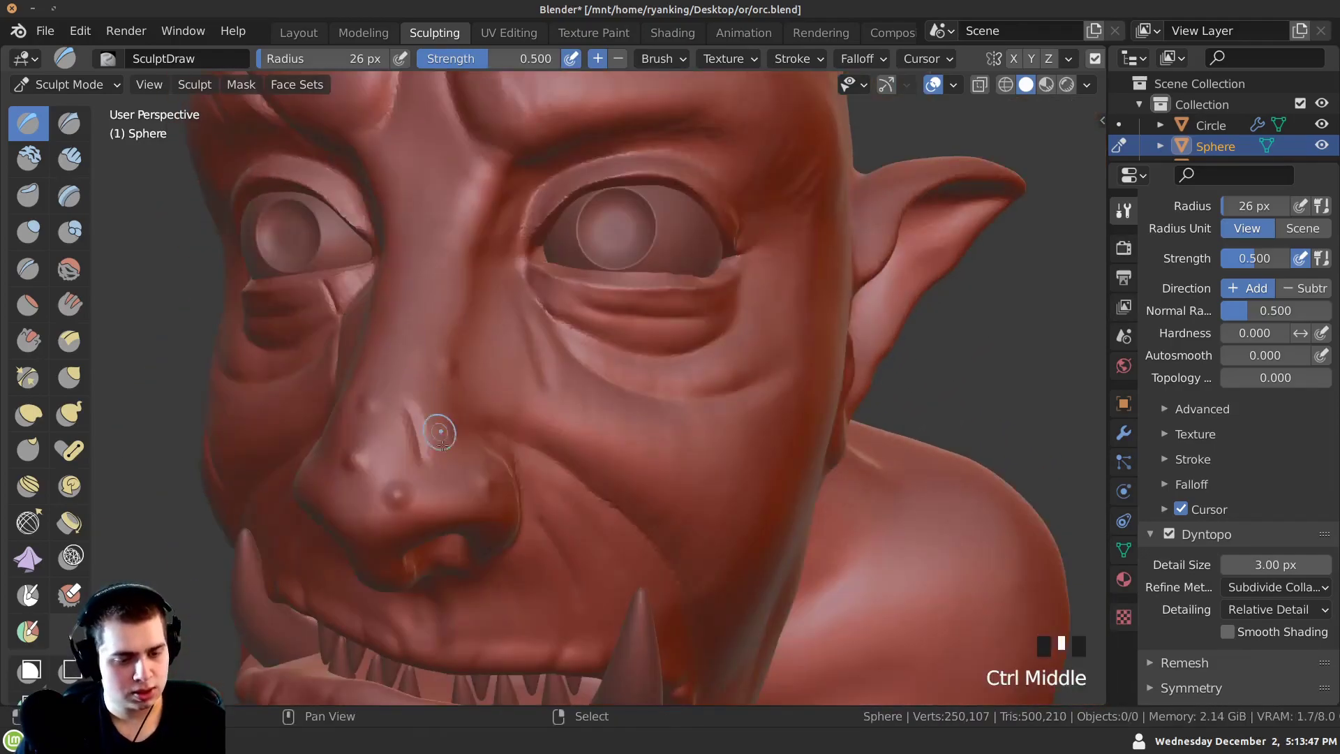
pyautogui.keyDown('shift'); pyautogui.click(418, 495); pyautogui.keyUp('shift')
pyautogui.keyDown('shift'); pyautogui.click(412, 498); pyautogui.keyUp('shift')
# Dot warts onto the character's left cheek and along the jaw below the left ear.
pyautogui.moveTo(437, 359)
pyautogui.mouseDown(button='middle')
pyautogui.moveTo(371, 356)
pyautogui.moveTo(563, 323)
pyautogui.moveTo(505, 418)
pyautogui.moveTo(517, 503)
pyautogui.mouseUp(button='middle')
pyautogui.moveTo(517, 503)
pyautogui.keyDown('shift'); pyautogui.mouseDown(button='middle')
pyautogui.moveTo(488, 353)
pyautogui.moveTo(447, 297)
pyautogui.mouseUp(button='middle'); pyautogui.keyUp('shift')
pyautogui.moveTo(439, 308); pyautogui.dragTo(423, 300)
pyautogui.keyDown('ctrl'); pyautogui.moveTo(453, 311); pyautogui.dragTo(475, 286, button='middle'); pyautogui.keyUp('ctrl')
pyautogui.click(481, 290)
pyautogui.click(497, 336)
pyautogui.moveTo(496, 336); pyautogui.dragTo(590, 352, button='middle')
pyautogui.click(590, 352)
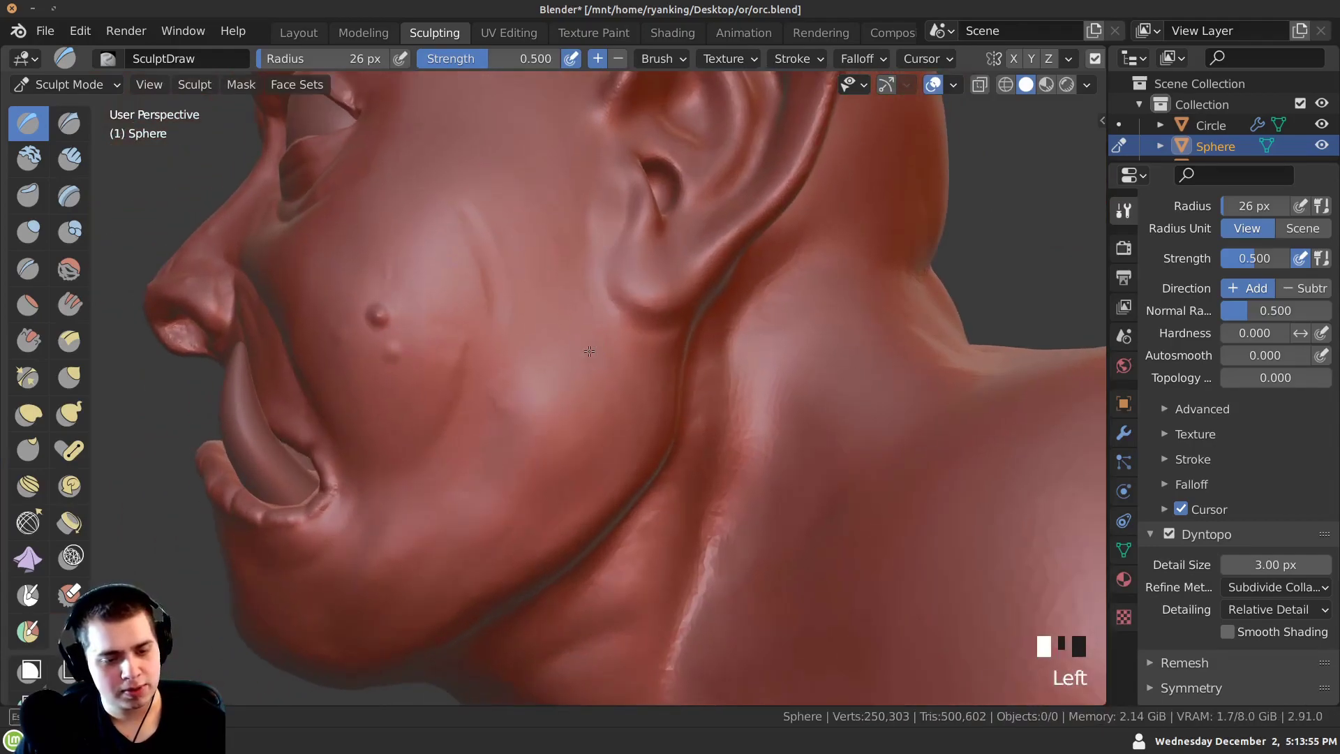
pyautogui.click(549, 438)
pyautogui.keyDown('ctrl'); pyautogui.moveTo(550, 438); pyautogui.dragTo(626, 395, button='middle'); pyautogui.keyUp('ctrl')
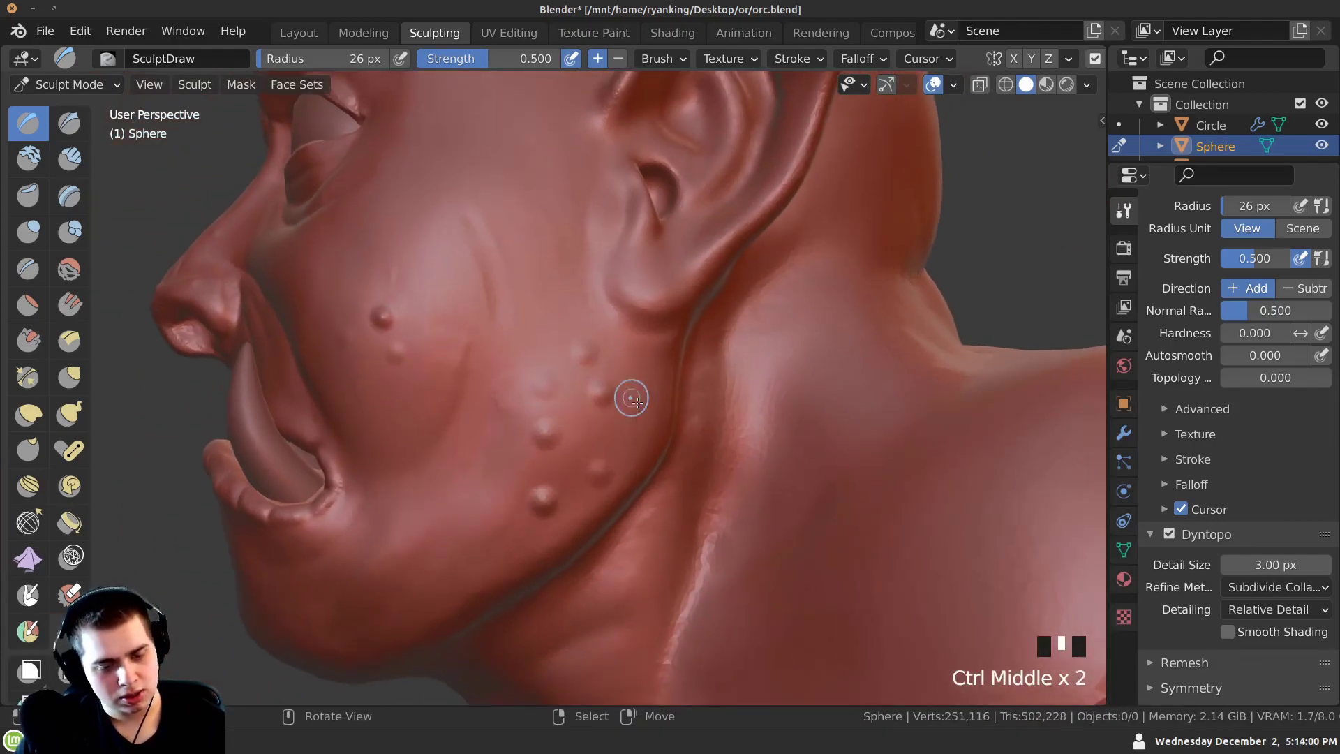
# Smooth the warts on the character's left jaw so they blend into the skin, adding one more among them.
pyautogui.keyDown('shift'); pyautogui.click(604, 417); pyautogui.keyUp('shift')
pyautogui.keyDown('ctrl'); pyautogui.moveTo(542, 341); pyautogui.dragTo(544, 380, button='middle'); pyautogui.keyUp('ctrl')
pyautogui.keyDown('shift'); pyautogui.click(545, 467); pyautogui.keyUp('shift')
pyautogui.keyDown('shift'); pyautogui.click(593, 441); pyautogui.keyUp('shift')
pyautogui.click(503, 425)
pyautogui.keyDown('ctrl'); pyautogui.moveTo(503, 425); pyautogui.dragTo(507, 467, button='middle'); pyautogui.keyUp('ctrl')
pyautogui.keyDown('shift'); pyautogui.click(552, 463); pyautogui.keyUp('shift')
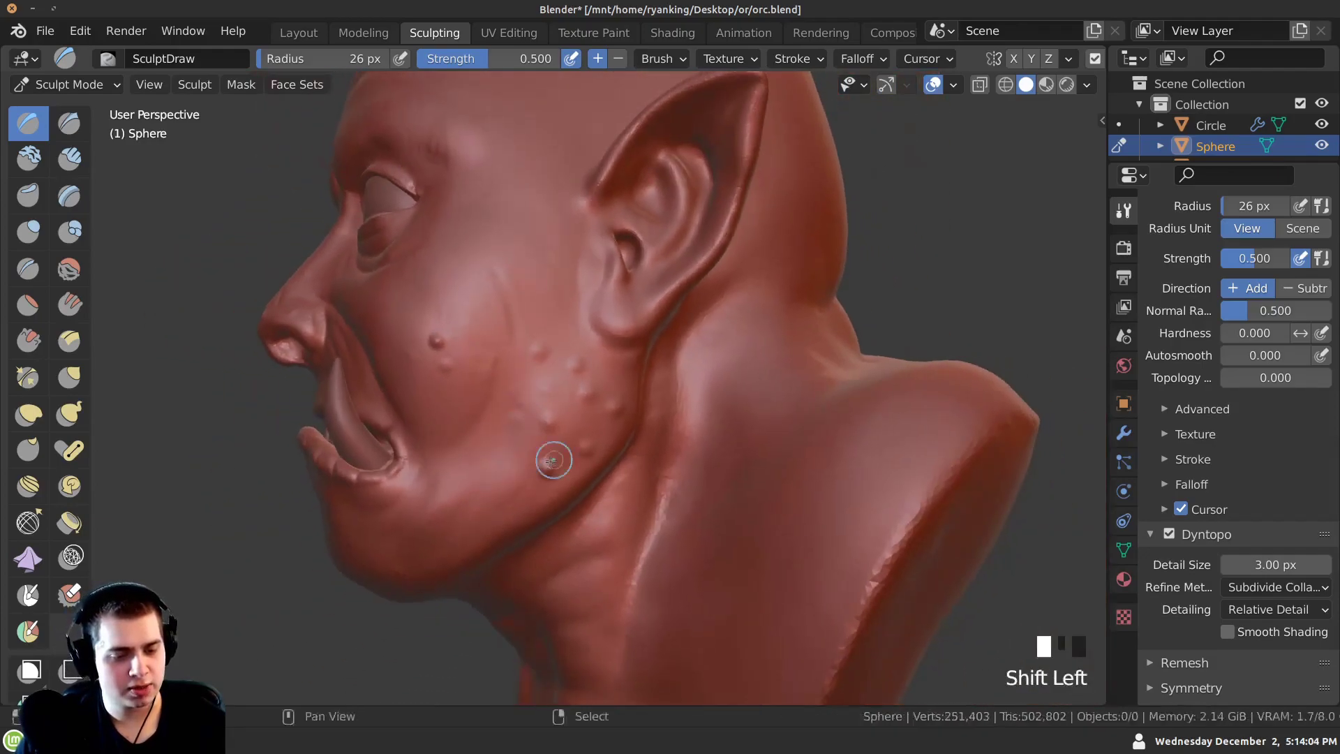
# Add a few warts on the character's right shoulder and smooth the area around them.
pyautogui.keyDown('ctrl'); pyautogui.moveTo(423, 340); pyautogui.dragTo(464, 532, button='middle'); pyautogui.keyUp('ctrl')
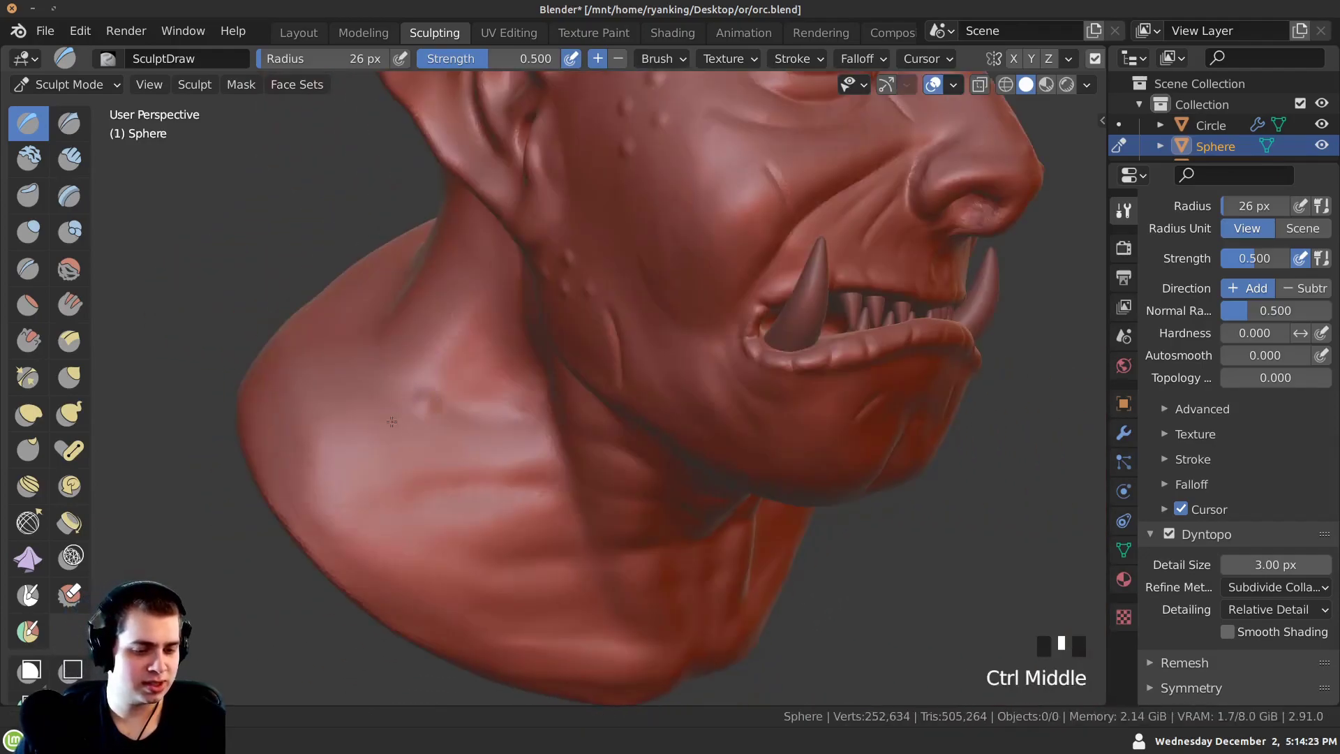
pyautogui.moveTo(393, 424); pyautogui.dragTo(358, 416, button='middle')
pyautogui.moveTo(340, 370)
pyautogui.keyDown('ctrl'); pyautogui.mouseDown(button='middle')
pyautogui.moveTo(384, 443)
pyautogui.moveTo(380, 389)
pyautogui.moveTo(377, 417)
pyautogui.moveTo(393, 419)
pyautogui.moveTo(425, 538)
pyautogui.moveTo(447, 412)
pyautogui.moveTo(464, 443)
pyautogui.moveTo(460, 531)
pyautogui.mouseUp(button='middle'); pyautogui.keyUp('ctrl')
pyautogui.click(377, 417)
pyautogui.click(361, 446)
pyautogui.click(449, 411)
pyautogui.keyDown('shift'); pyautogui.moveTo(466, 405); pyautogui.dragTo(500, 407); pyautogui.keyUp('shift')
# Soften the warts on the character's right temple, between the ear and the eye.
pyautogui.moveTo(463, 508); pyautogui.dragTo(516, 507, button='middle')
pyautogui.keyDown('ctrl'); pyautogui.moveTo(517, 508); pyautogui.dragTo(629, 600, button='middle'); pyautogui.keyUp('ctrl')
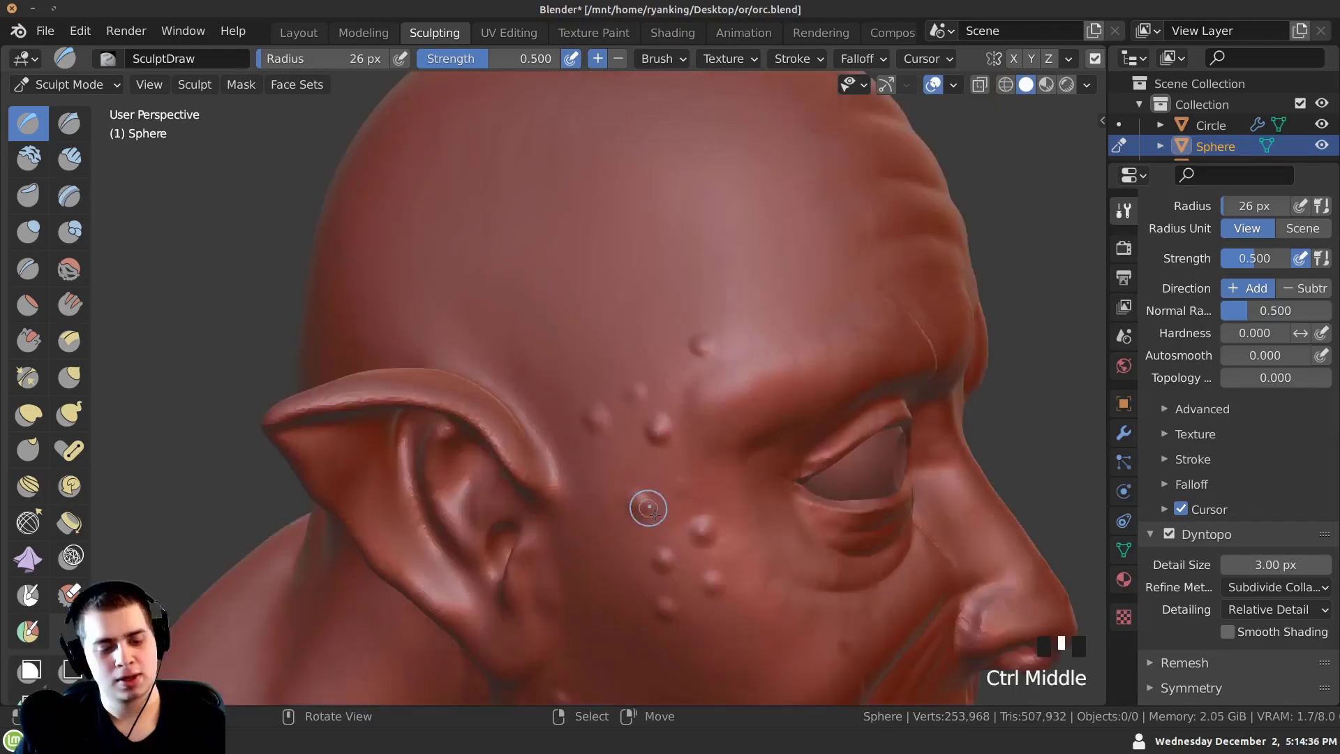
pyautogui.moveTo(644, 503); pyautogui.dragTo(699, 467, button='middle')
pyautogui.keyDown('shift'); pyautogui.click(669, 515); pyautogui.keyUp('shift')
pyautogui.keyDown('shift'); pyautogui.click(666, 541); pyautogui.keyUp('shift')
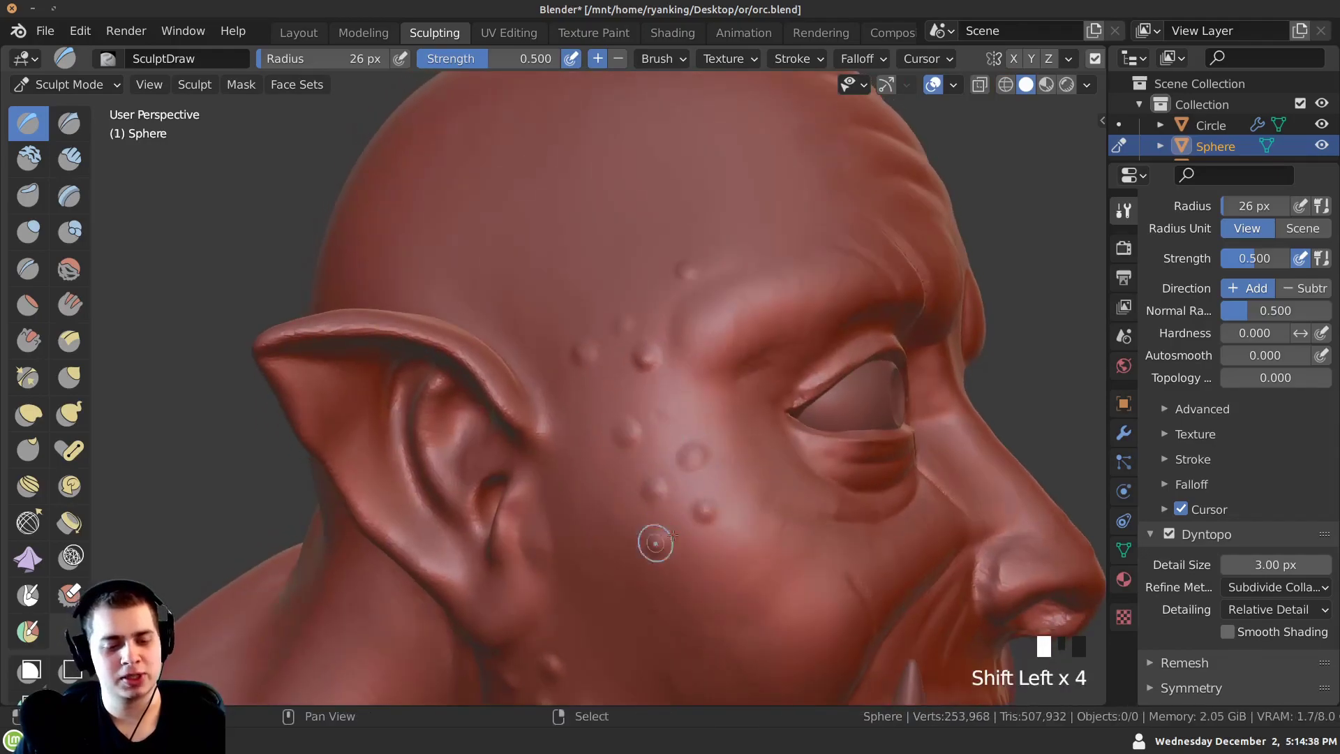
pyautogui.keyDown('shift'); pyautogui.click(637, 279); pyautogui.keyUp('shift')
# Add a cluster of warts on the character's left cheek below the eye and lightly smooth them.
pyautogui.moveTo(638, 279)
pyautogui.keyDown('ctrl'); pyautogui.mouseDown(button='middle')
pyautogui.moveTo(635, 391)
pyautogui.moveTo(386, 417)
pyautogui.mouseUp(button='middle'); pyautogui.keyUp('ctrl')
pyautogui.keyDown('ctrl'); pyautogui.moveTo(385, 417); pyautogui.dragTo(431, 448, button='middle'); pyautogui.keyUp('ctrl')
pyautogui.moveTo(431, 449)
pyautogui.mouseDown(button='middle')
pyautogui.moveTo(456, 465)
pyautogui.moveTo(473, 418)
pyautogui.moveTo(546, 385)
pyautogui.moveTo(544, 416)
pyautogui.moveTo(524, 432)
pyautogui.mouseUp(button='middle')
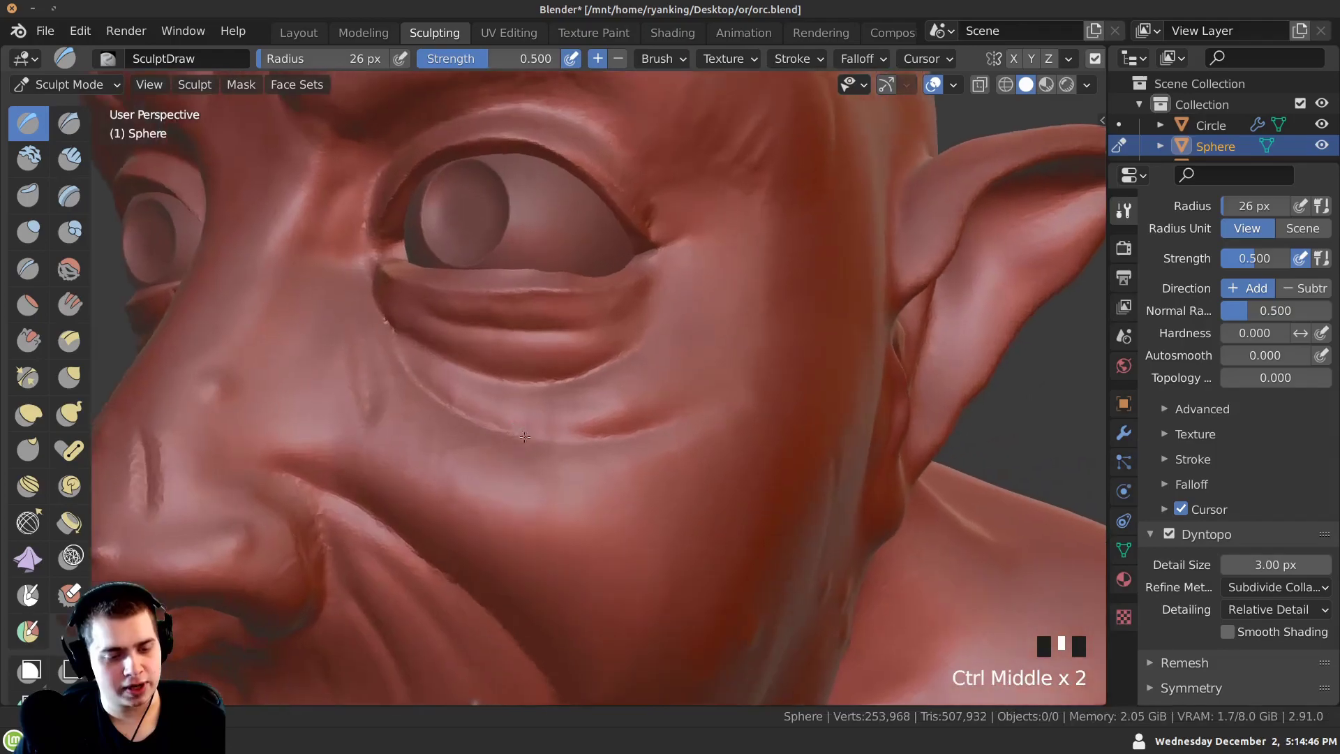
pyautogui.moveTo(611, 483)
pyautogui.mouseDown(button='middle')
pyautogui.moveTo(596, 482)
pyautogui.moveTo(580, 333)
pyautogui.mouseUp(button='middle')
pyautogui.click(580, 333)
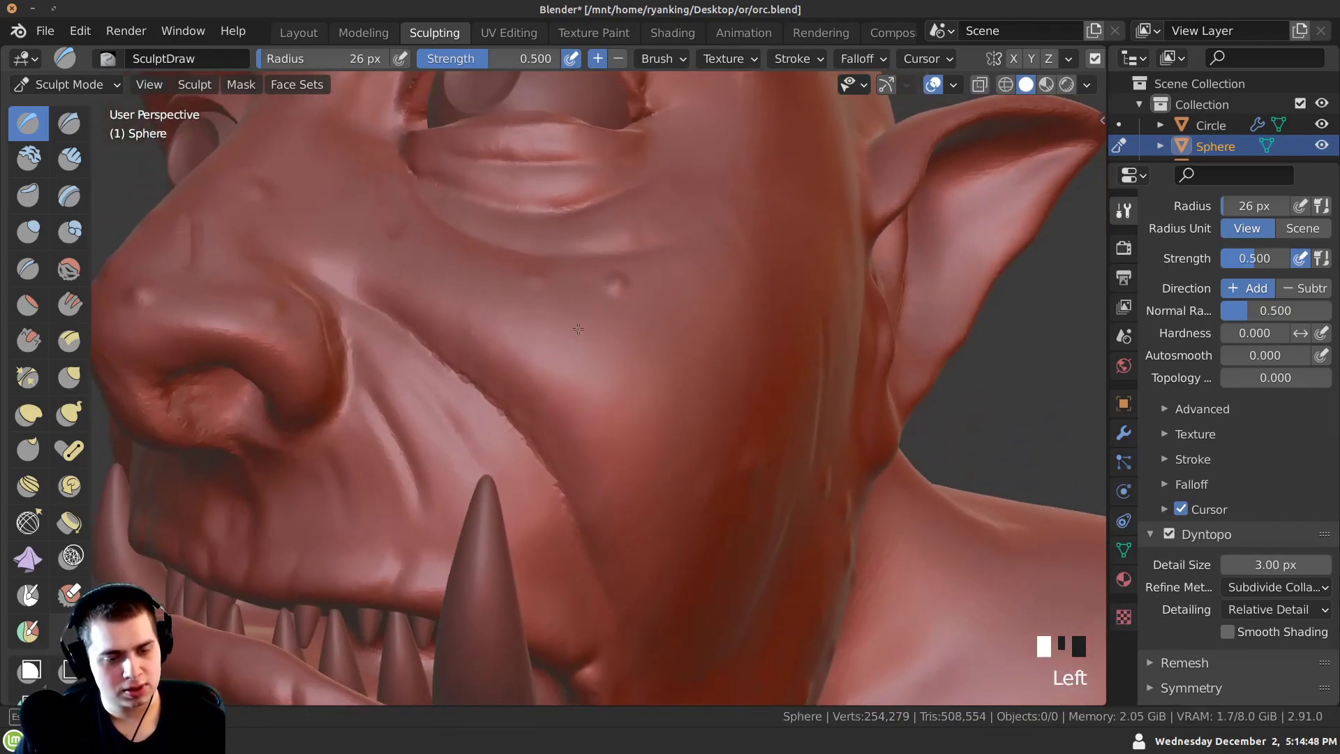
pyautogui.moveTo(562, 384)
pyautogui.keyDown('ctrl'); pyautogui.mouseDown(button='middle')
pyautogui.moveTo(653, 373)
pyautogui.moveTo(479, 377)
pyautogui.mouseUp(button='middle'); pyautogui.keyUp('ctrl')
pyautogui.click(502, 388)
pyautogui.keyDown('shift'); pyautogui.click(450, 421); pyautogui.keyUp('shift')
pyautogui.moveTo(451, 421)
pyautogui.mouseDown(button='middle')
pyautogui.moveTo(619, 365)
pyautogui.moveTo(594, 392)
pyautogui.mouseUp(button='middle')
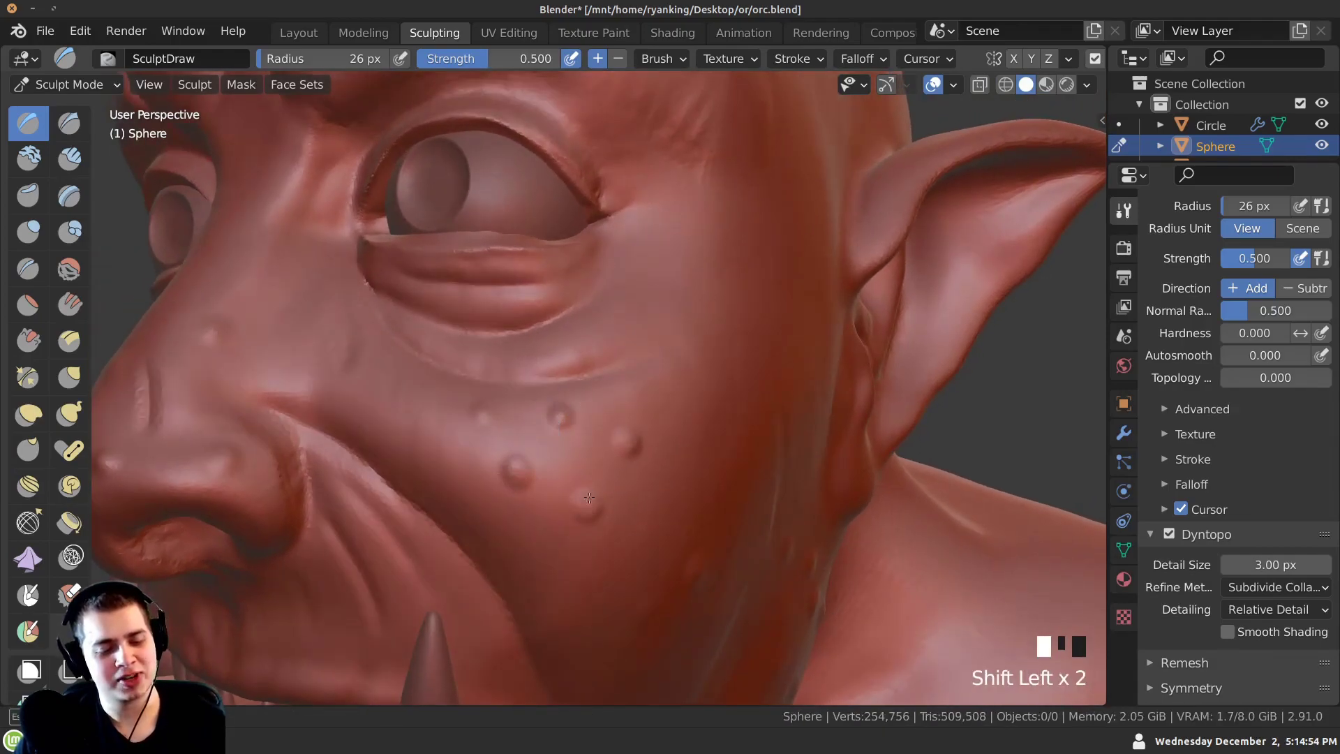
# Scatter warts over the character's right side of the forehead and soften one of them.
pyautogui.moveTo(451, 389)
pyautogui.mouseDown(button='middle')
pyautogui.moveTo(389, 428)
pyautogui.moveTo(517, 391)
pyautogui.moveTo(529, 464)
pyautogui.moveTo(447, 377)
pyautogui.mouseUp(button='middle')
pyautogui.keyDown('ctrl'); pyautogui.moveTo(447, 377); pyautogui.dragTo(447, 394, button='middle'); pyautogui.keyUp('ctrl')
pyautogui.moveTo(466, 407)
pyautogui.keyDown('shift'); pyautogui.mouseDown(button='middle')
pyautogui.moveTo(502, 308)
pyautogui.moveTo(545, 350)
pyautogui.mouseUp(button='middle'); pyautogui.keyUp('shift')
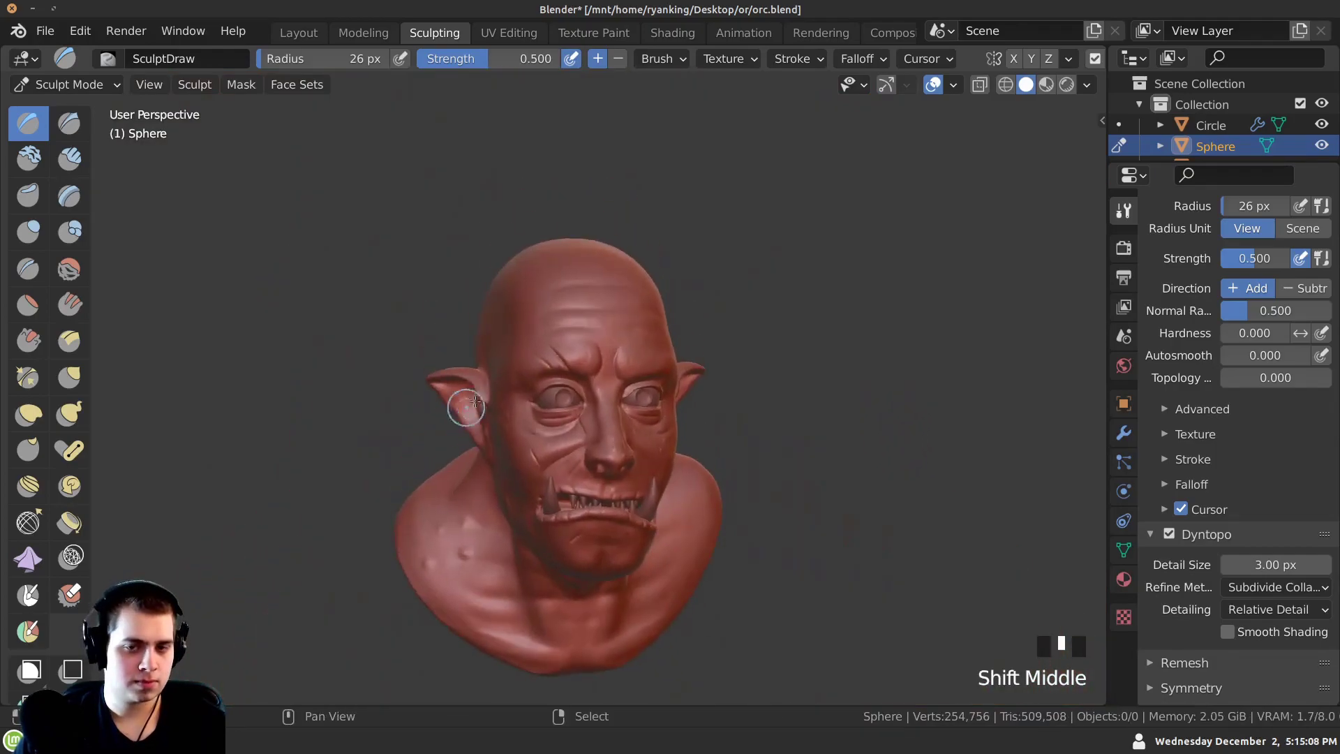
pyautogui.moveTo(545, 350); pyautogui.dragTo(520, 342)
pyautogui.click(555, 395)
pyautogui.click(597, 319)
pyautogui.click(612, 408)
pyautogui.click(611, 383)
pyautogui.keyDown('shift'); pyautogui.click(604, 333); pyautogui.keyUp('shift')
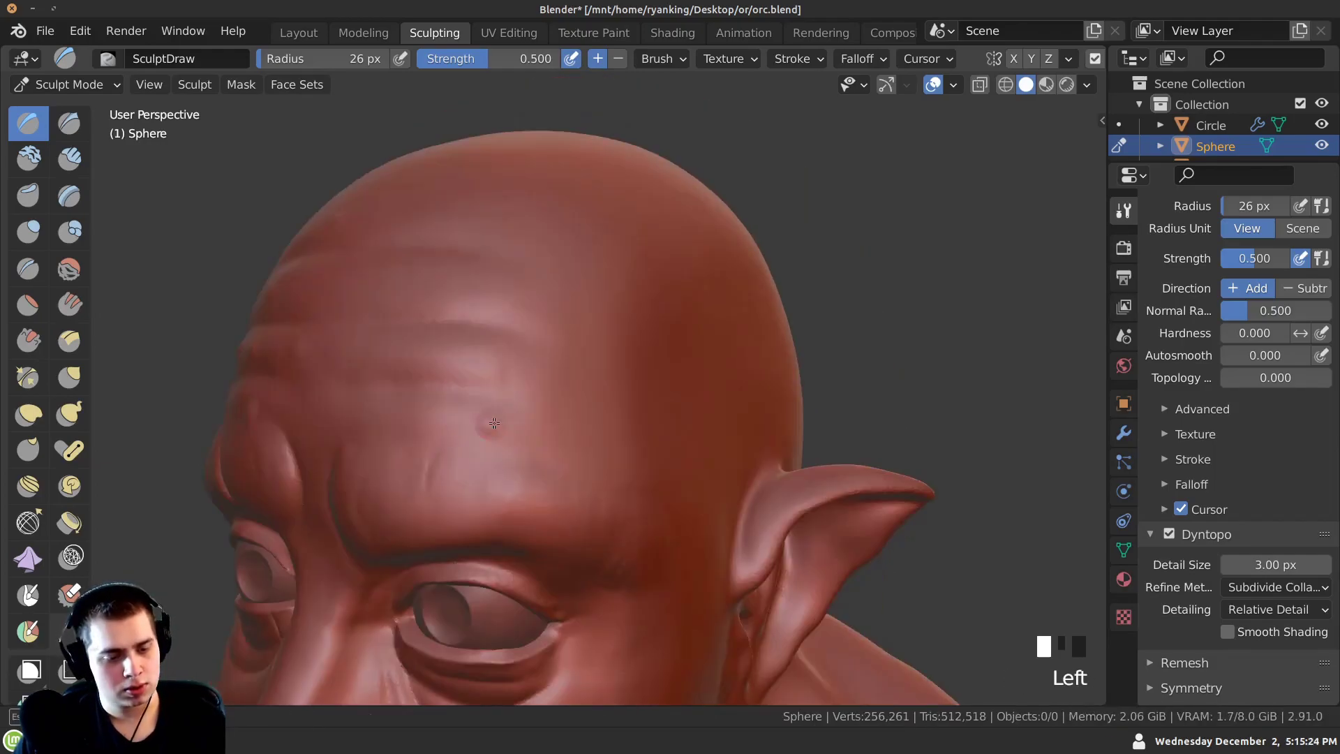
# Add warts above the character's left eyebrow and smooth them into the forehead.
pyautogui.click(561, 412)
pyautogui.click(561, 412)
pyautogui.keyDown('shift'); pyautogui.click(444, 358); pyautogui.keyUp('shift')
pyautogui.keyDown('shift'); pyautogui.click(564, 427); pyautogui.keyUp('shift')
pyautogui.click(547, 327)
pyautogui.keyDown('ctrl'); pyautogui.moveTo(546, 327); pyautogui.dragTo(384, 349, button='middle'); pyautogui.keyUp('ctrl')
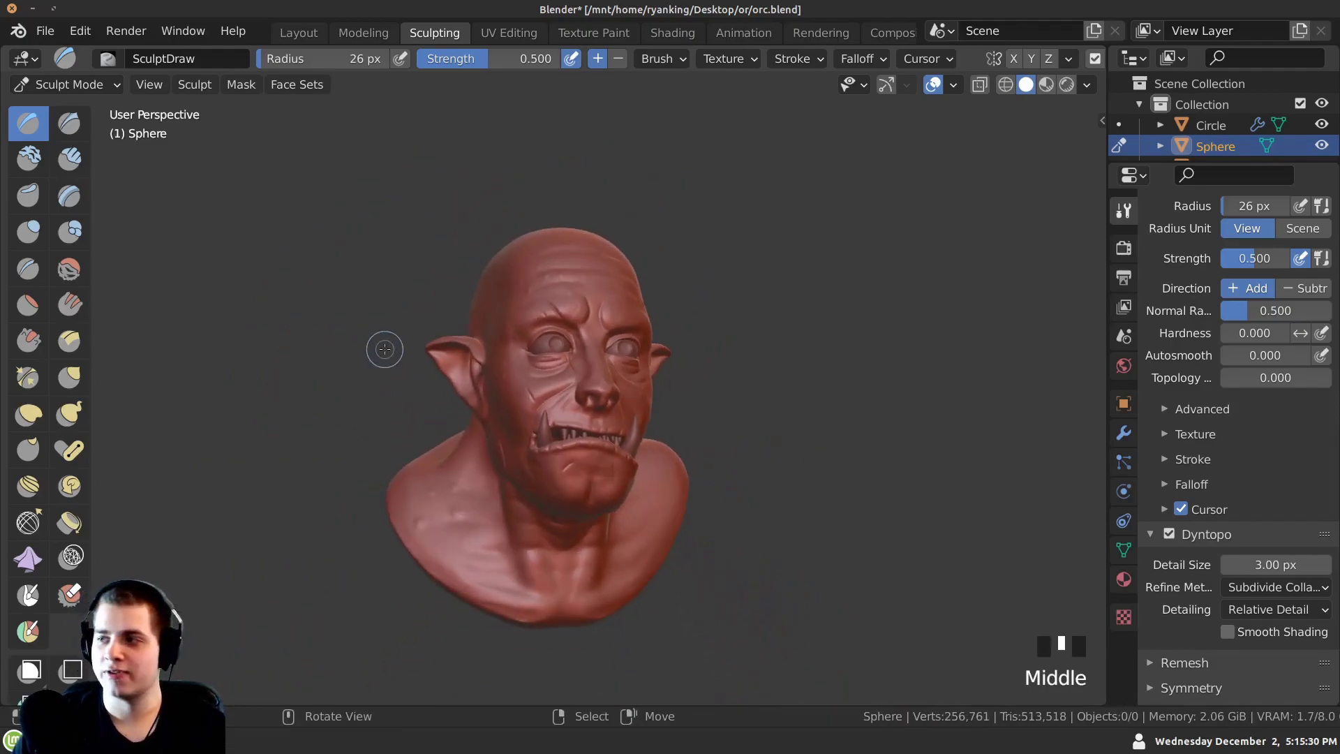
# Save the orc file.
pyautogui.keyDown('shift'); pyautogui.moveTo(394, 294); pyautogui.dragTo(447, 370, button='middle'); pyautogui.keyUp('shift')
pyautogui.click(46, 32)
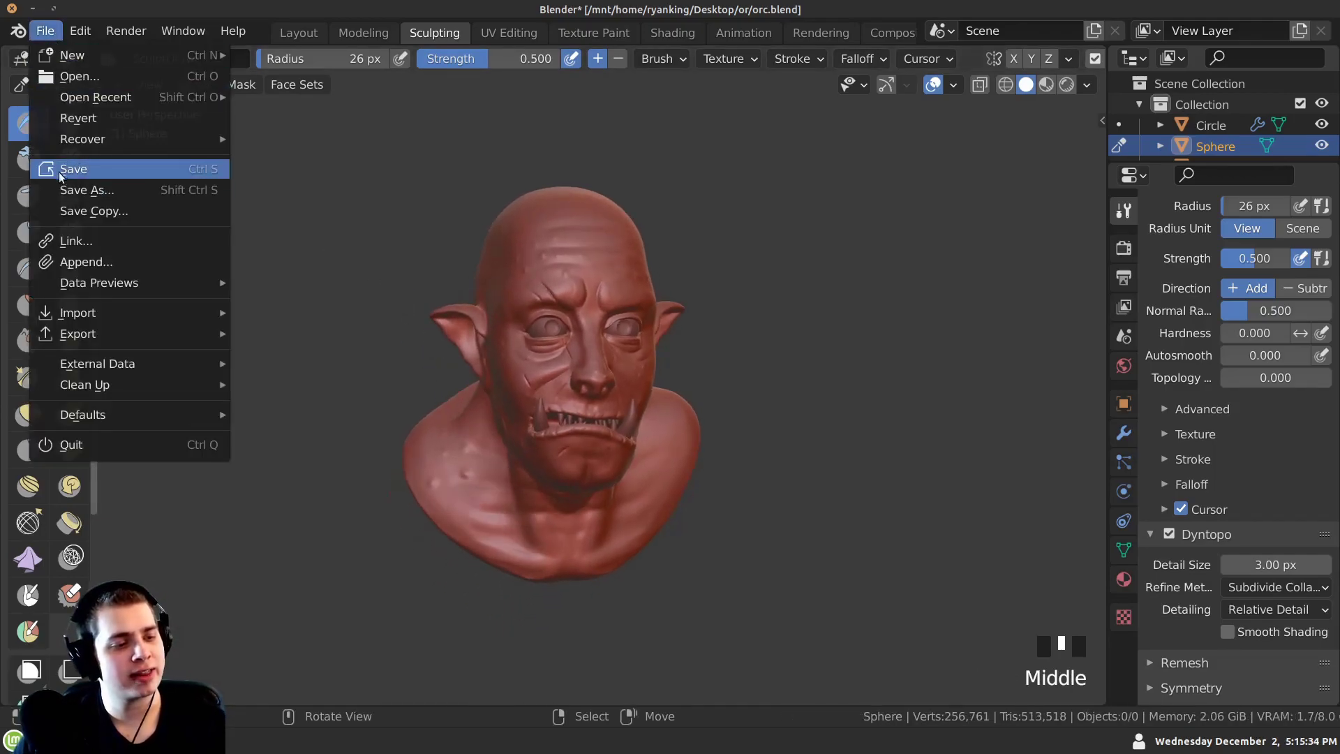
pyautogui.click(189, 166)
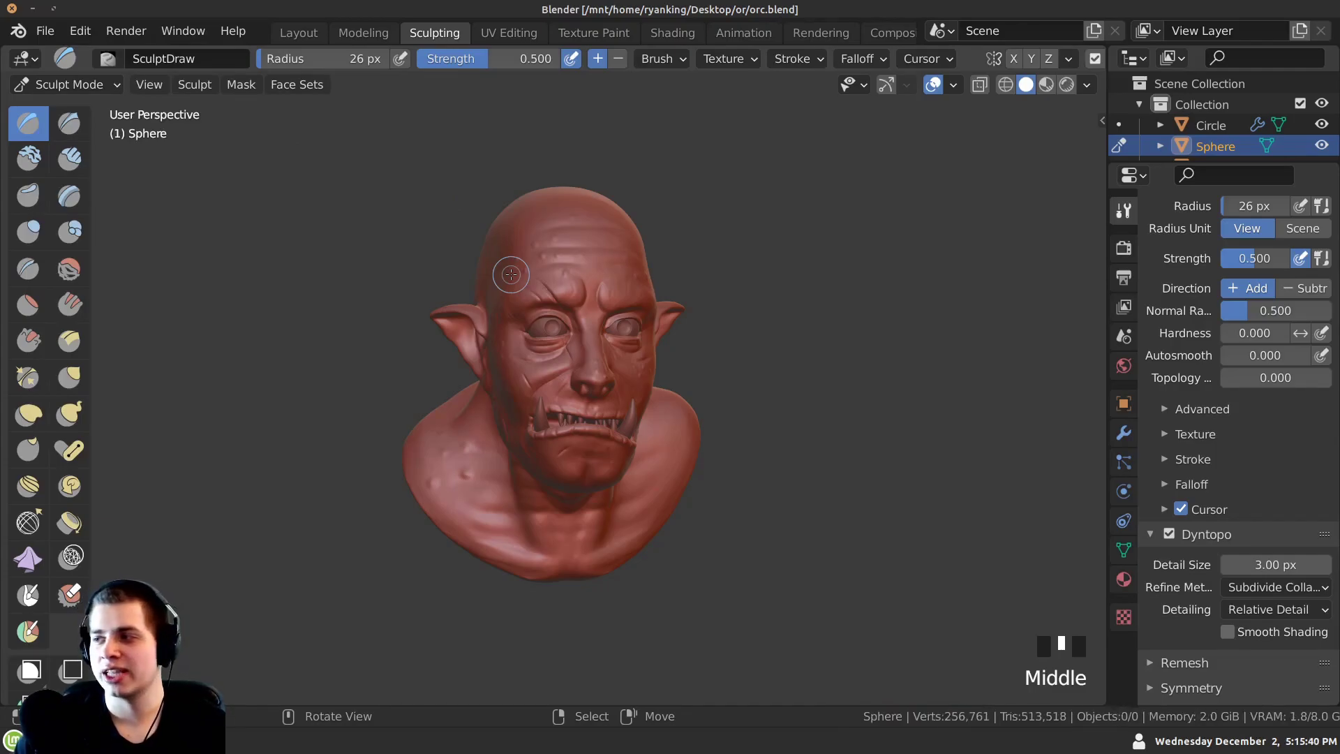
pyautogui.moveTo(495, 335); pyautogui.dragTo(417, 415, button='middle')
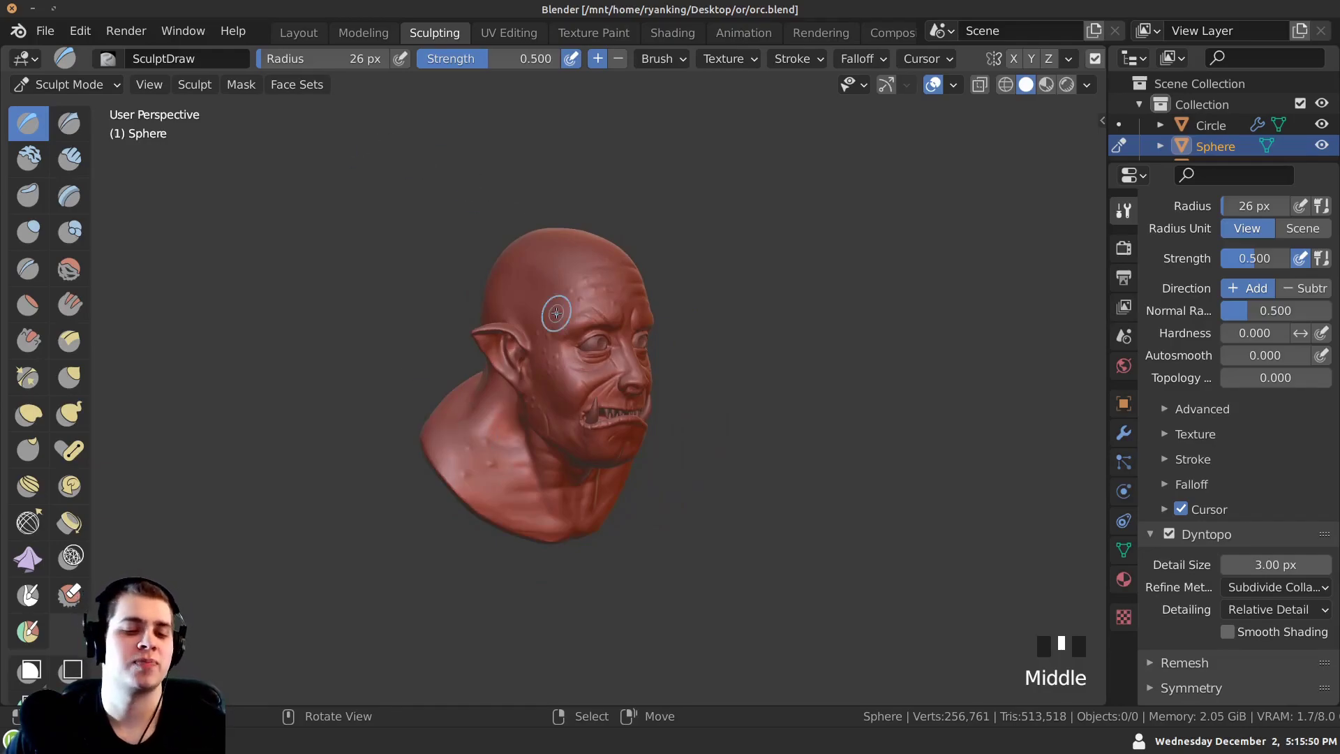
pyautogui.moveTo(548, 305); pyautogui.dragTo(419, 291, button='middle')
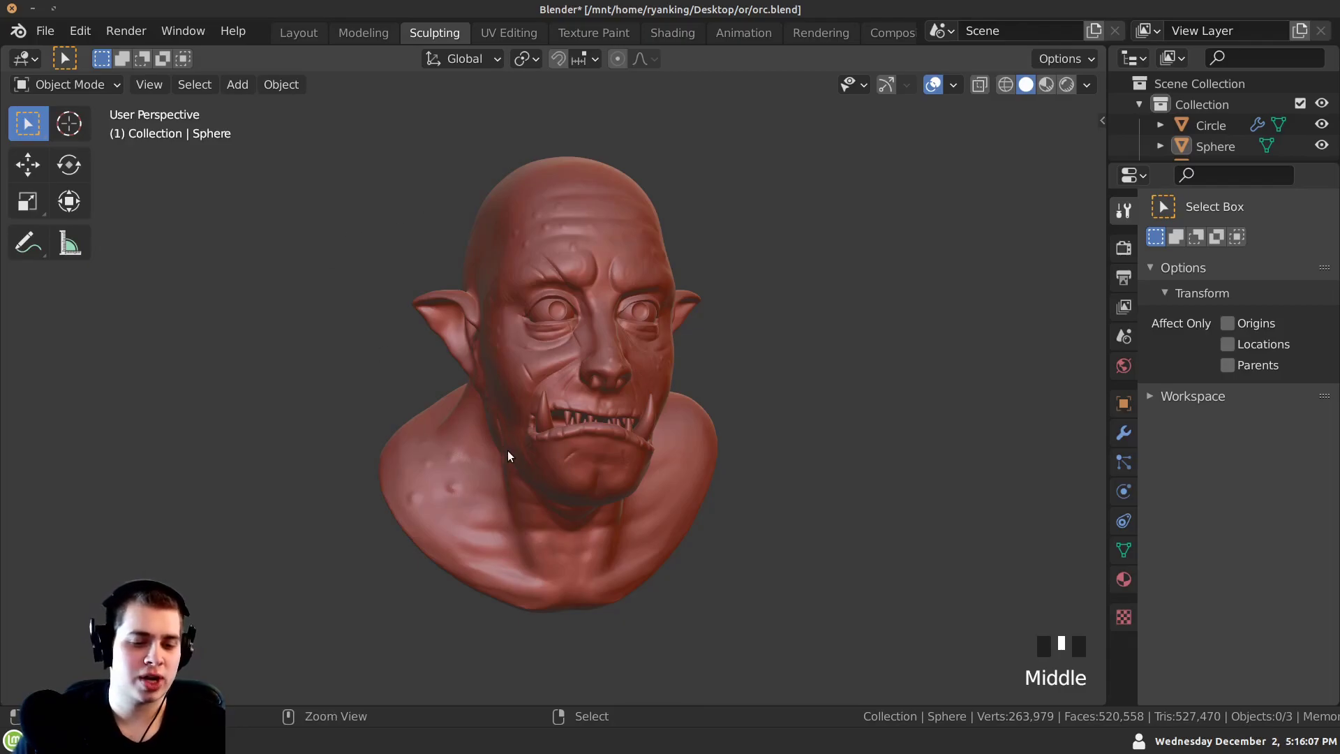
pyautogui.keyDown('ctrl'); pyautogui.moveTo(590, 340); pyautogui.dragTo(428, 217, button='middle'); pyautogui.keyUp('ctrl')
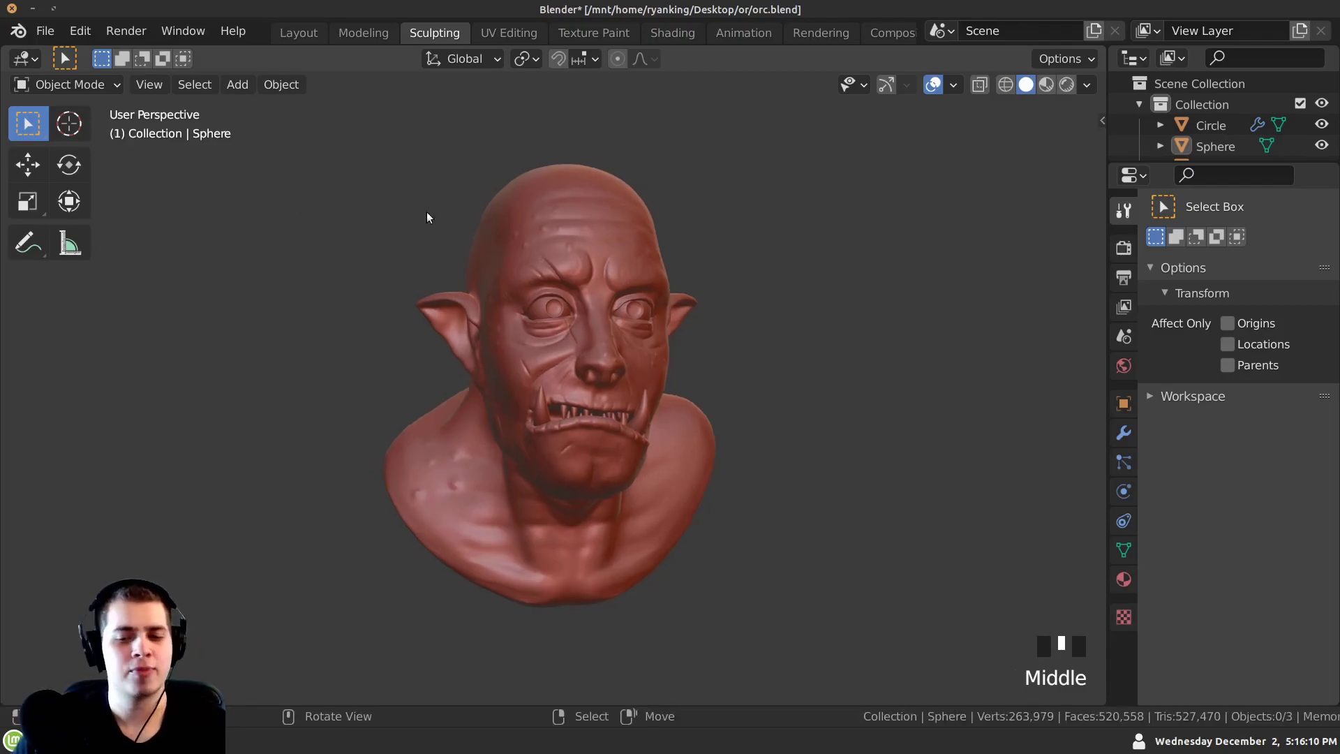
# Open the scene's render settings and change the render engine from Cycles to Workbench.
pyautogui.click(1123, 249)
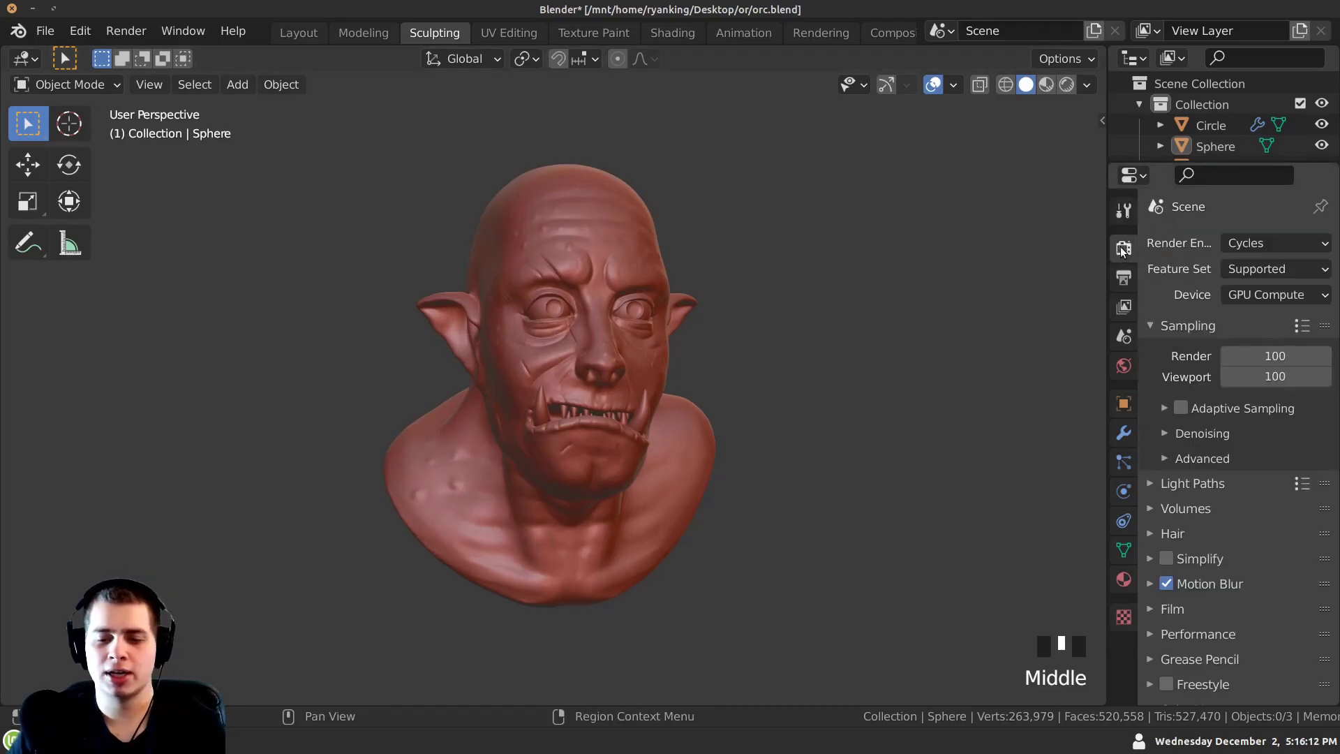
pyautogui.keyDown('ctrl'); pyautogui.scroll(2, 1210, 243); pyautogui.keyUp('ctrl')
pyautogui.keyDown('ctrl'); pyautogui.scroll(-2, 1210, 243); pyautogui.keyUp('ctrl')
pyautogui.keyDown('ctrl'); pyautogui.scroll(1, 1210, 243); pyautogui.keyUp('ctrl')
pyautogui.keyDown('ctrl'); pyautogui.scroll(-1, 1210, 243); pyautogui.keyUp('ctrl')
pyautogui.click(1232, 243)
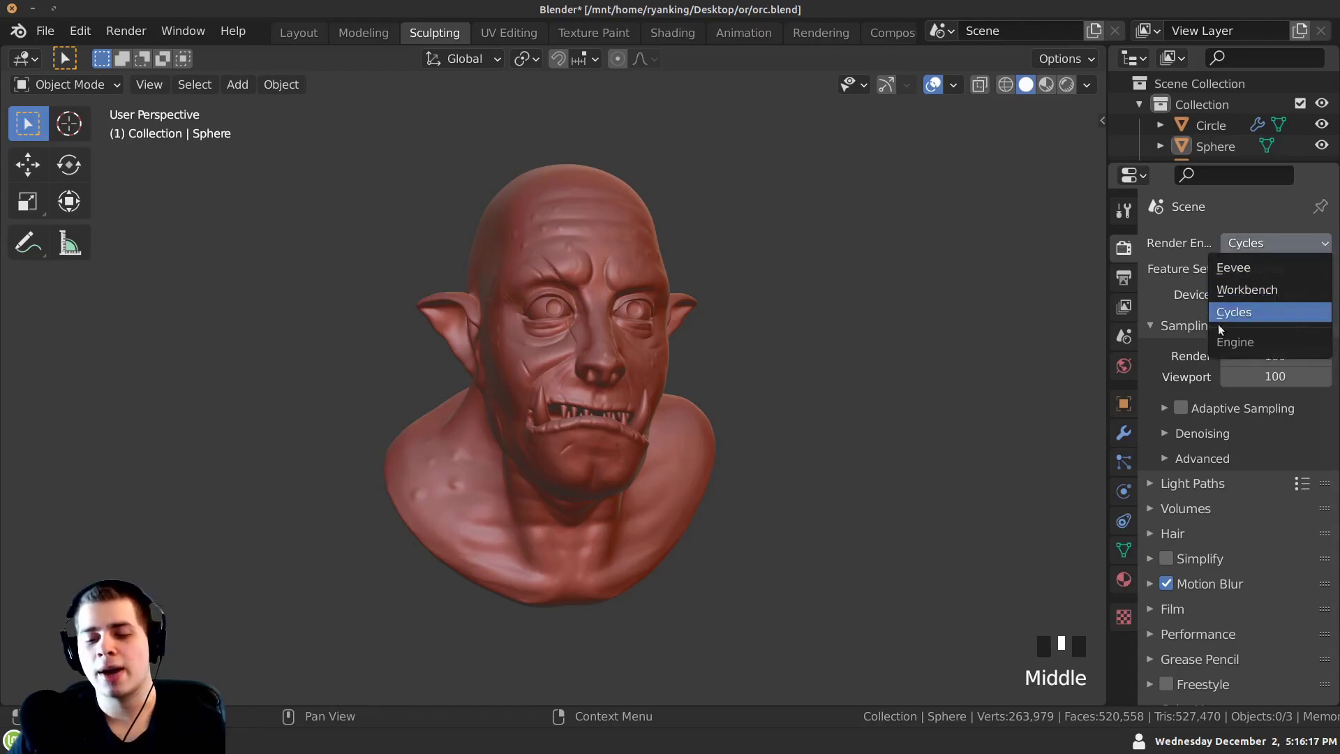
pyautogui.click(1229, 293)
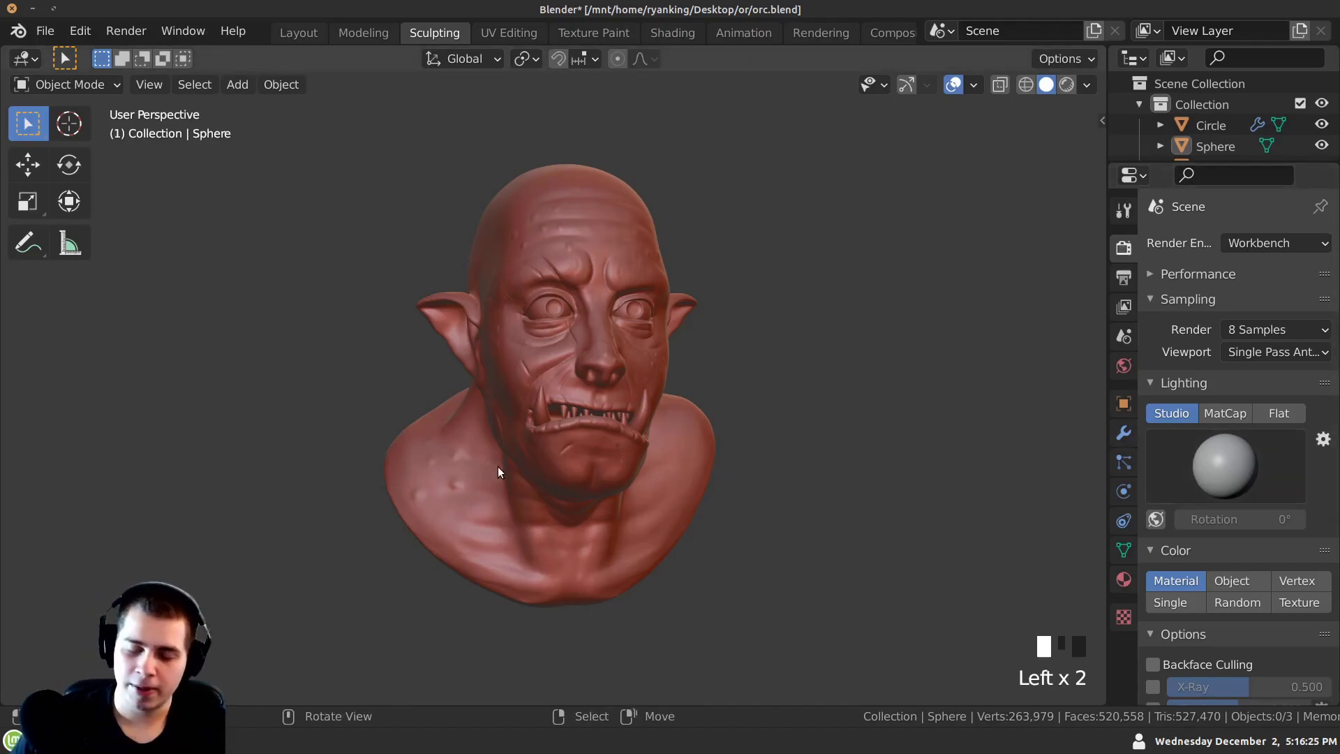
# Switch the viewport to Rendered shading and view the bust from its other side.
pyautogui.press('z')
pyautogui.press('z')
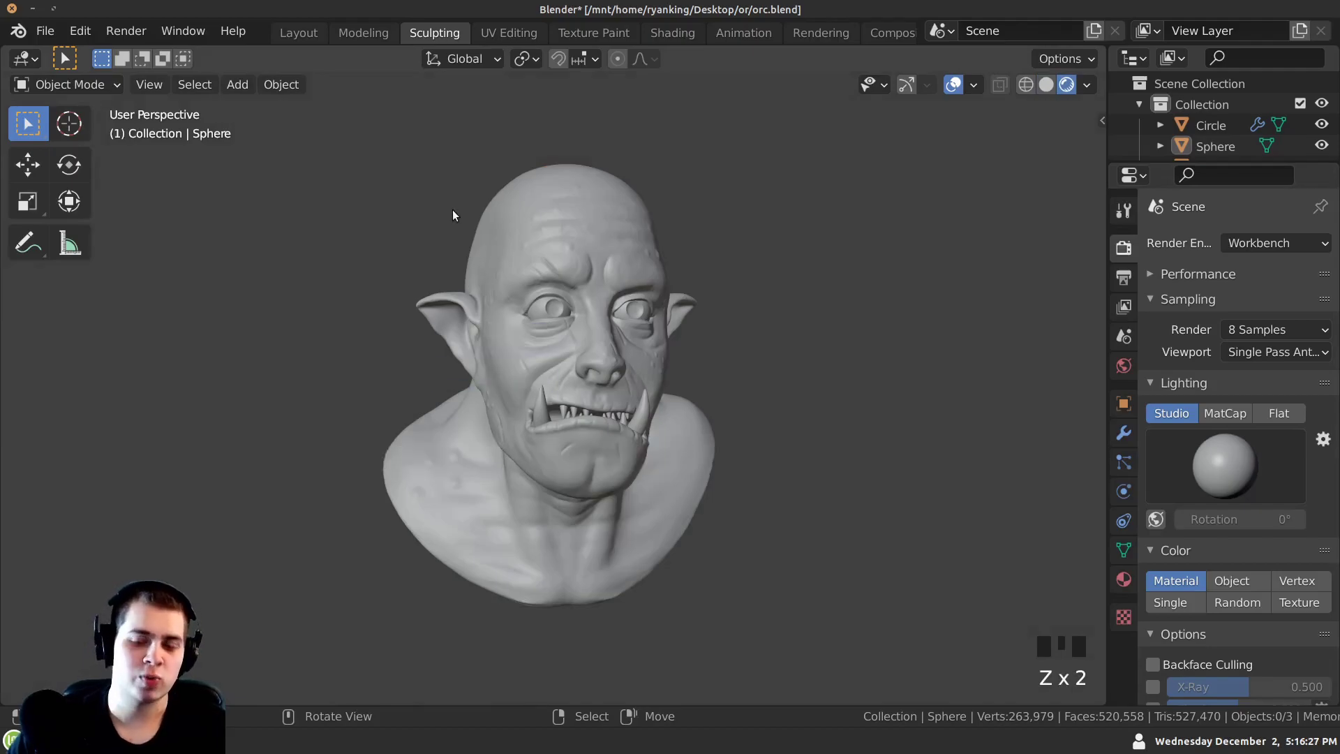
pyautogui.moveTo(462, 392); pyautogui.dragTo(424, 415, button='middle')
pyautogui.keyDown('ctrl'); pyautogui.moveTo(440, 415); pyautogui.dragTo(460, 384, button='middle'); pyautogui.keyUp('ctrl')
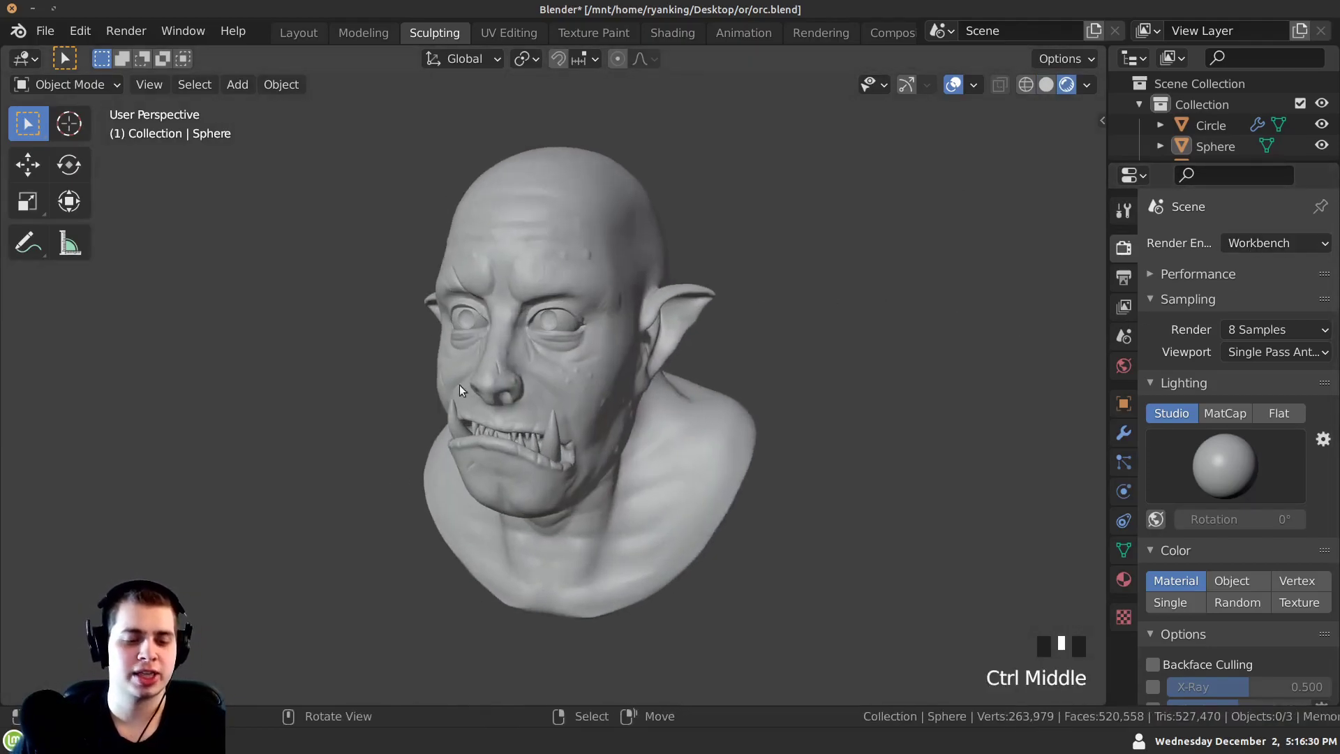
# Set the Workbench lighting to MatCap, try the glossy red and dark grey matcaps, and choose the shiny silver one with a bright ring.
pyautogui.click(1213, 413)
pyautogui.click(1200, 471)
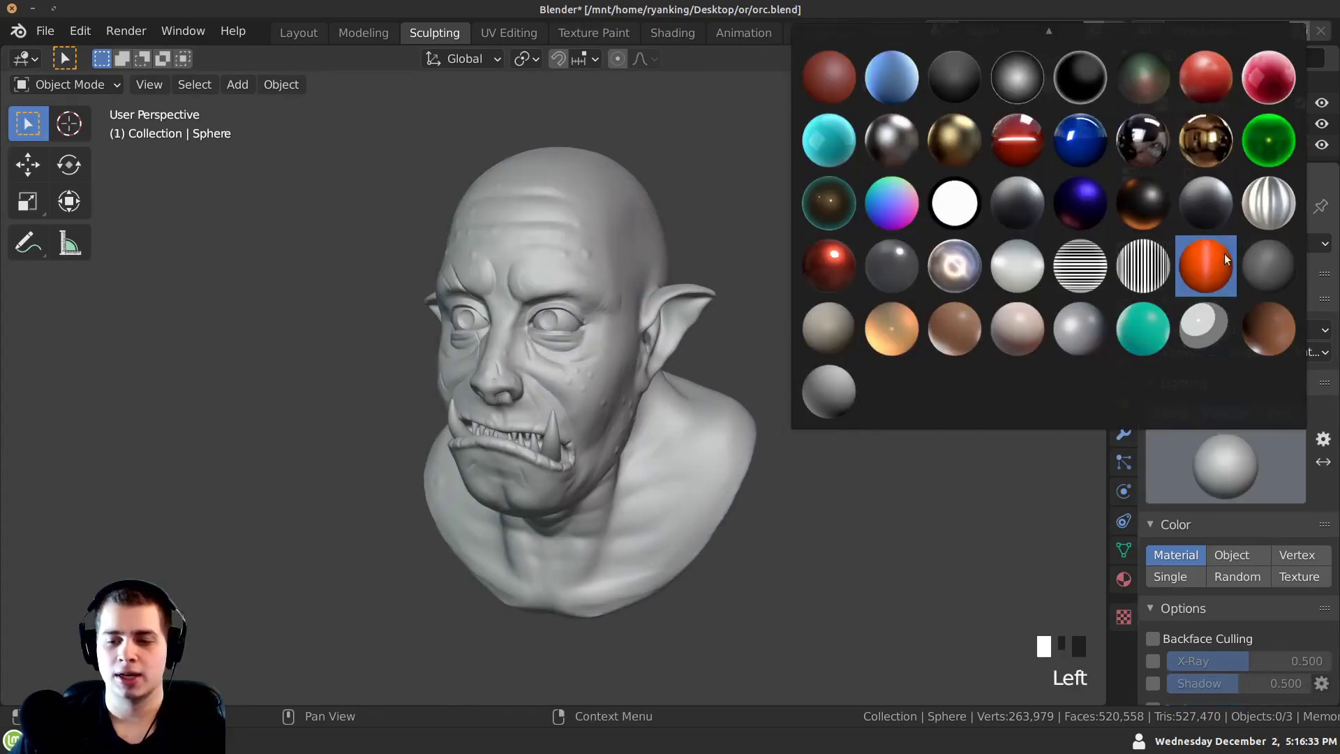
pyautogui.click(1213, 87)
pyautogui.click(1183, 485)
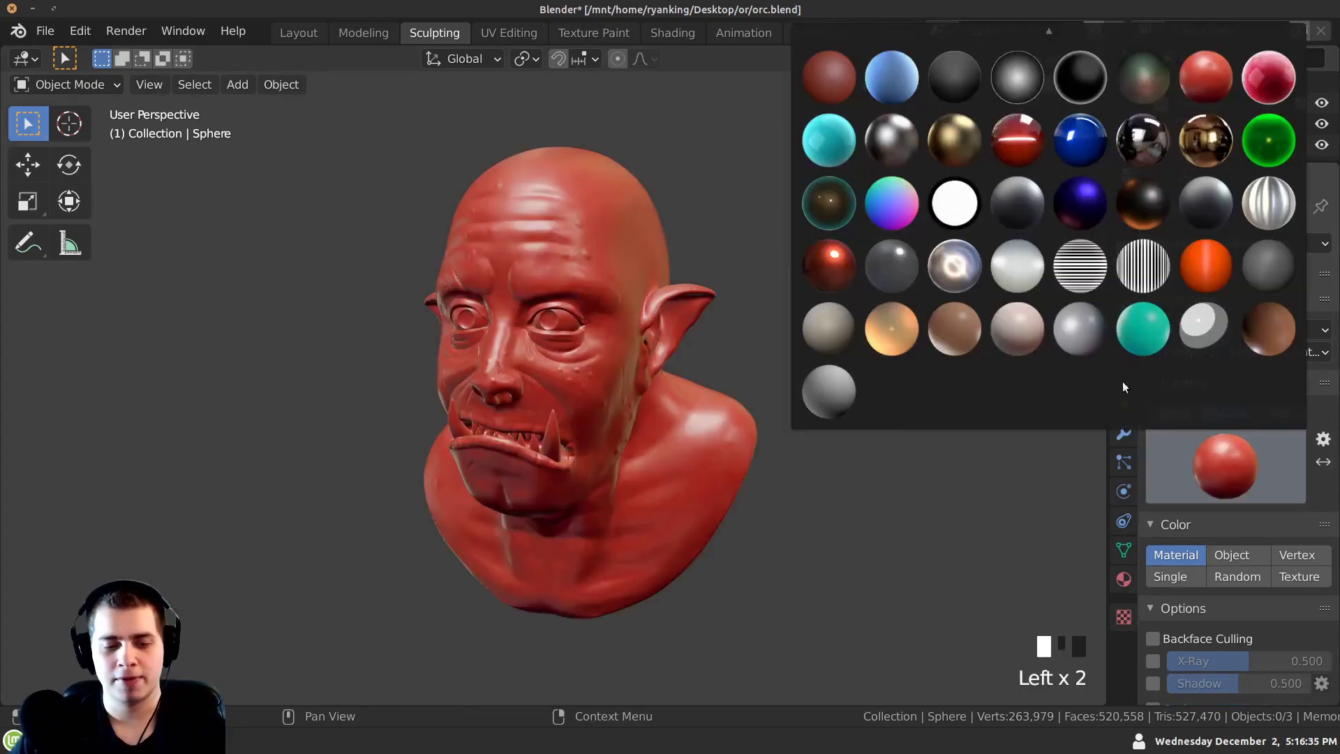
pyautogui.click(1023, 210)
pyautogui.click(1219, 439)
pyautogui.click(945, 272)
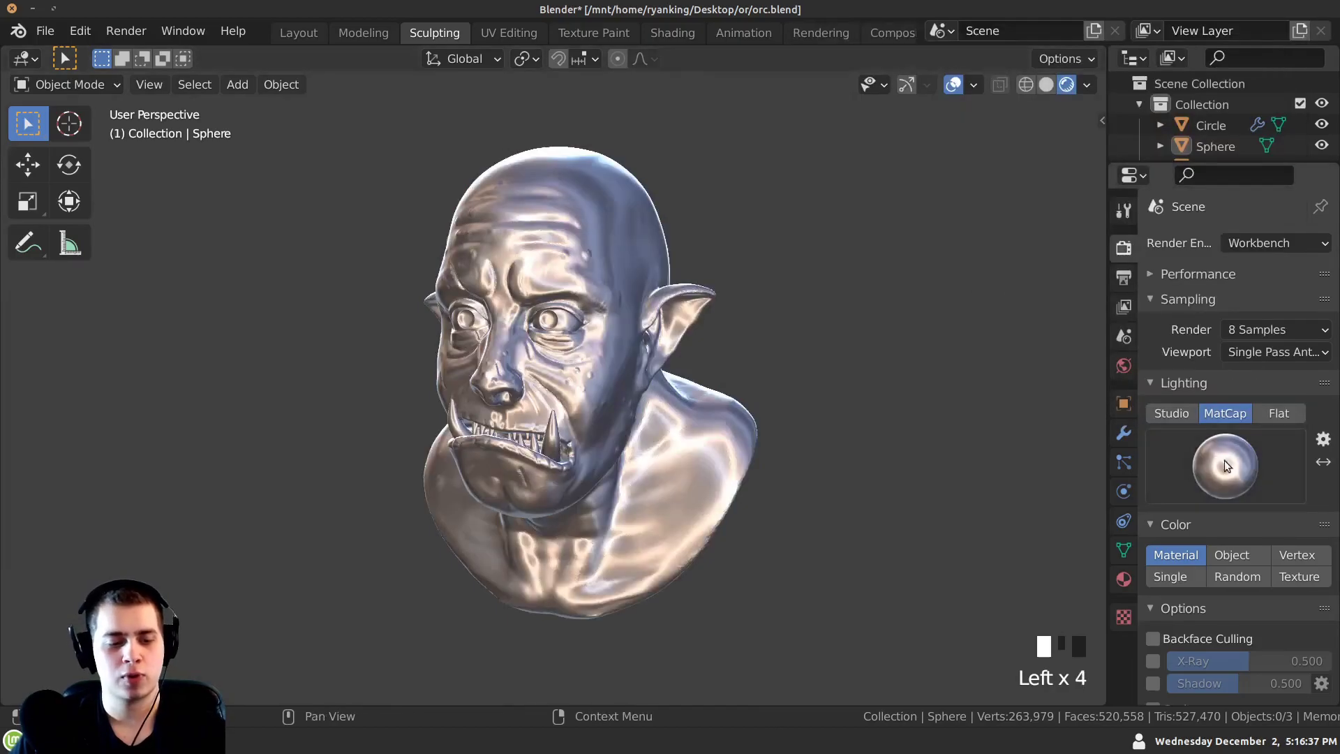
# Replace the bust's silver matcap with the matte red one and check it from the front and one side.
pyautogui.click(1227, 465)
pyautogui.moveTo(465, 434); pyautogui.dragTo(491, 349, button='middle')
pyautogui.keyDown('ctrl'); pyautogui.moveTo(699, 364); pyautogui.dragTo(700, 408, button='middle'); pyautogui.keyUp('ctrl')
pyautogui.keyDown('shift'); pyautogui.moveTo(699, 408); pyautogui.dragTo(694, 439, button='middle'); pyautogui.keyUp('shift')
pyautogui.click(1204, 472)
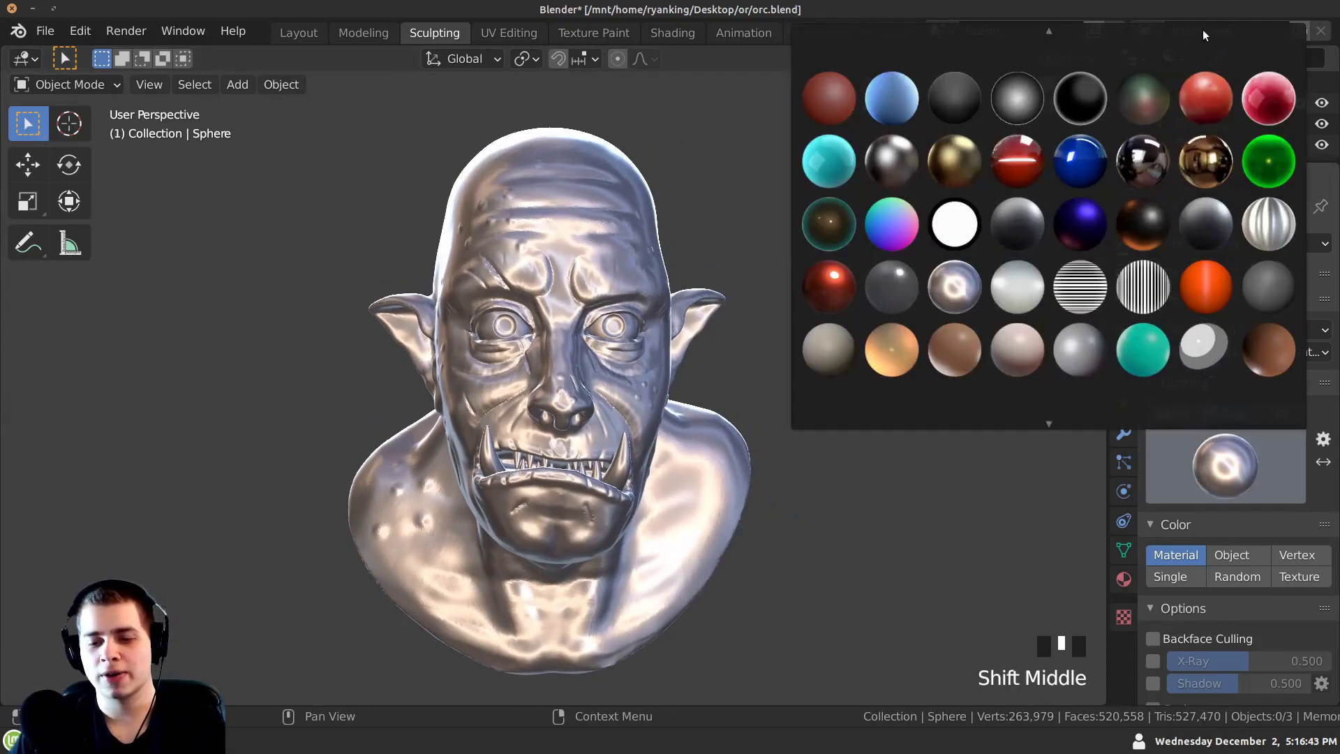
pyautogui.moveTo(1084, 19)
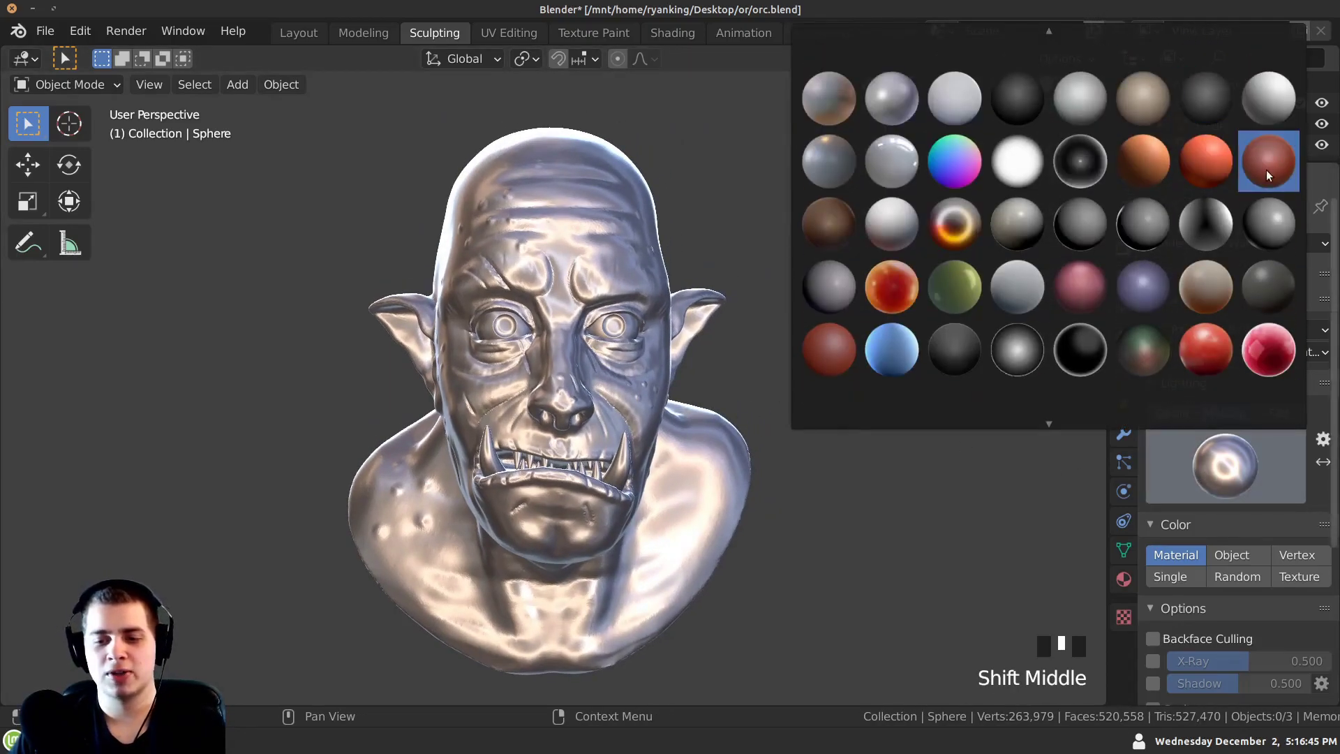
pyautogui.click(1267, 164)
pyautogui.moveTo(445, 372); pyautogui.dragTo(500, 377, button='middle')
pyautogui.keyDown('shift'); pyautogui.moveTo(509, 388); pyautogui.dragTo(508, 383, button='middle'); pyautogui.keyUp('shift')
# Enable Cavity with Ridge 2.500 and Valley 1.651 in the Workbench options, and turn on Outline.
pyautogui.moveTo(1231, 628); pyautogui.dragTo(1234, 438, button='middle')
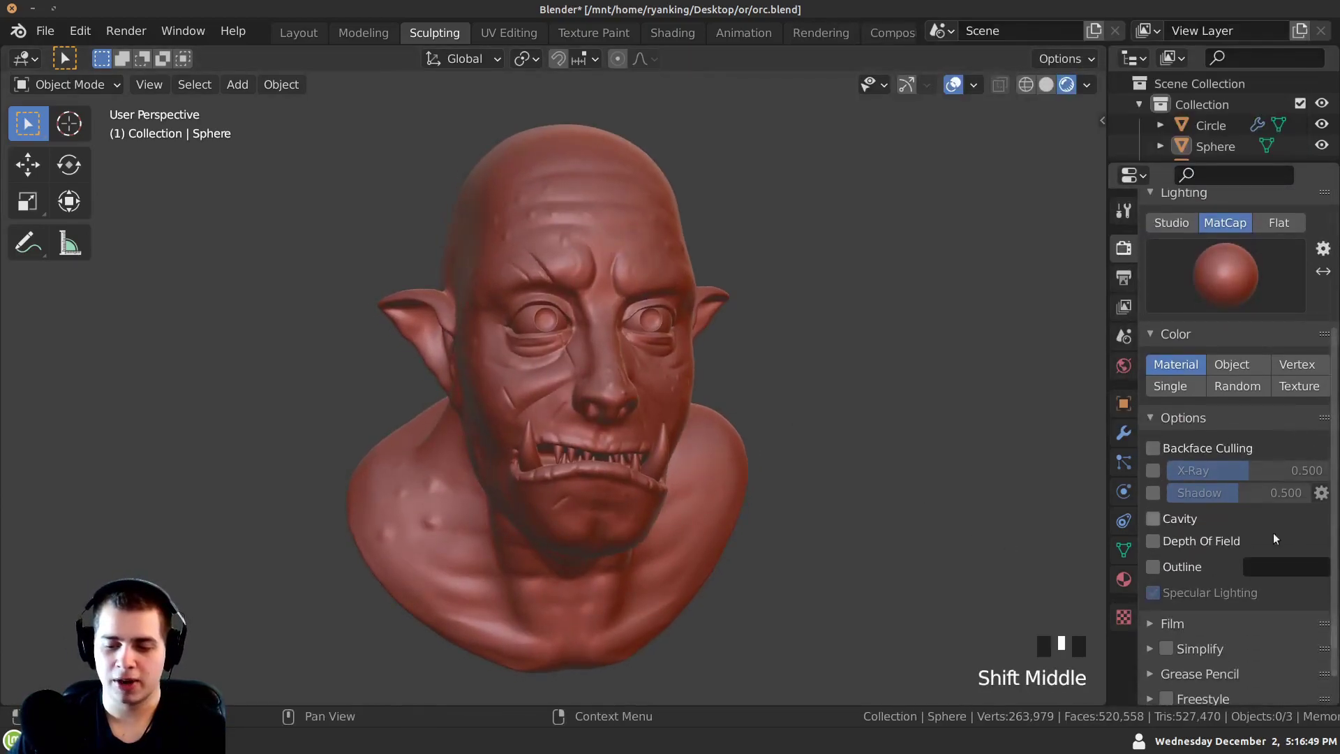
pyautogui.click(1154, 519)
pyautogui.moveTo(1194, 563); pyautogui.dragTo(1288, 563)
pyautogui.click(1154, 611)
pyautogui.click(1153, 612)
pyautogui.click(1153, 611)
pyautogui.click(903, 483)
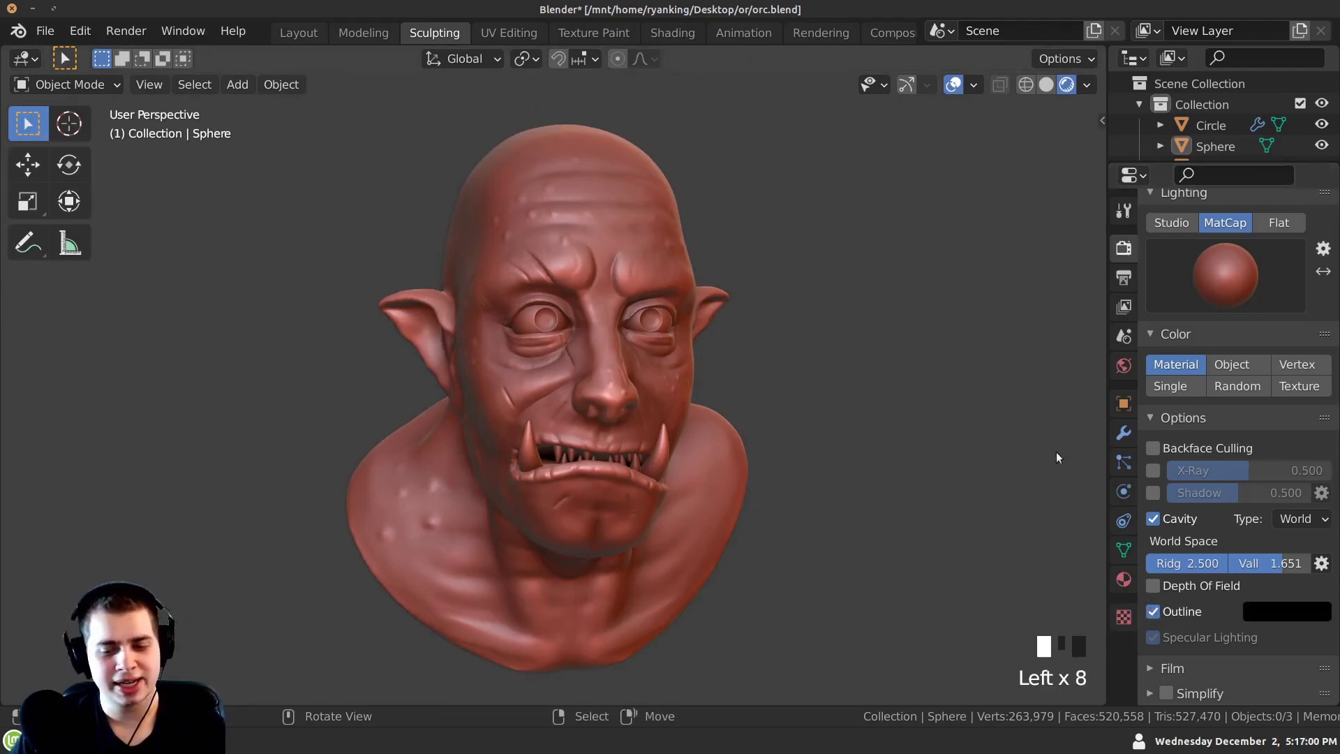
# Enable Workbench shadows, adjust the shadow's light direction and set the shadow strength to 0.683.
pyautogui.scroll(2, 1134, 611)
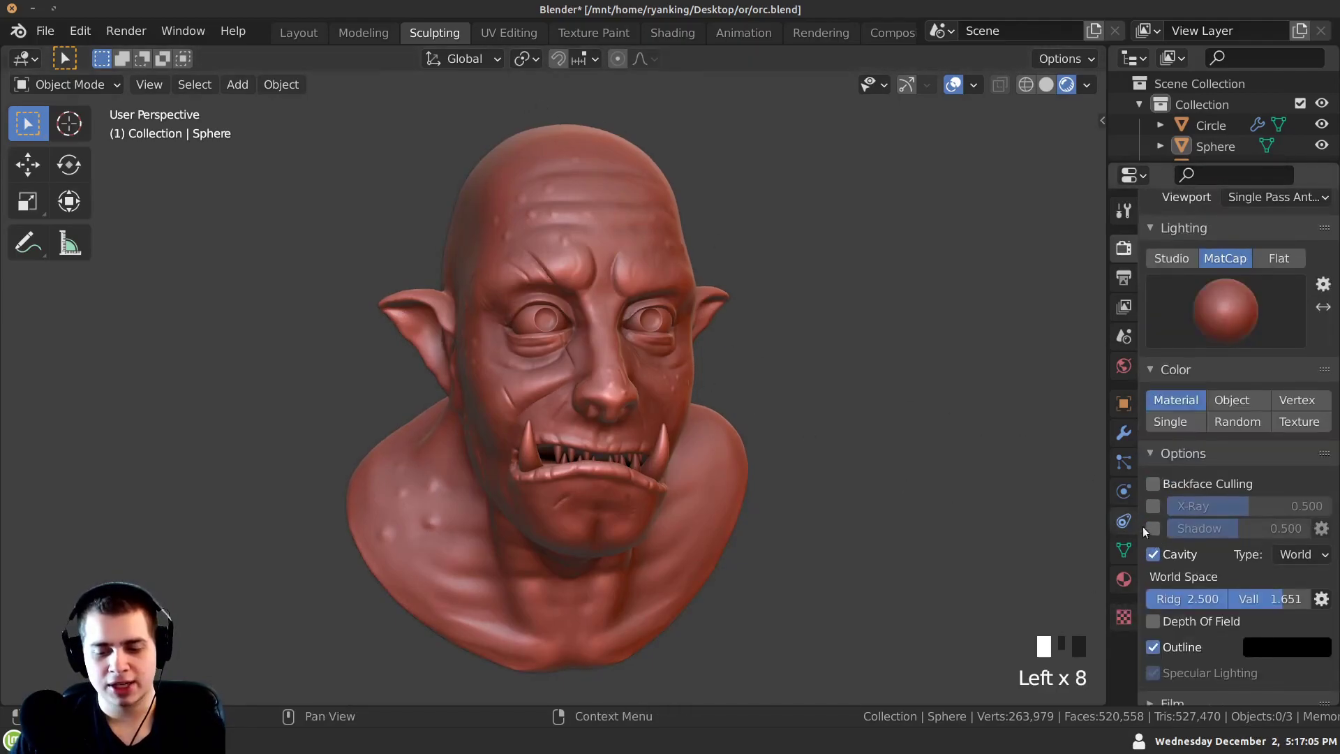
pyautogui.click(1156, 529)
pyautogui.moveTo(979, 519); pyautogui.dragTo(529, 579, button='middle')
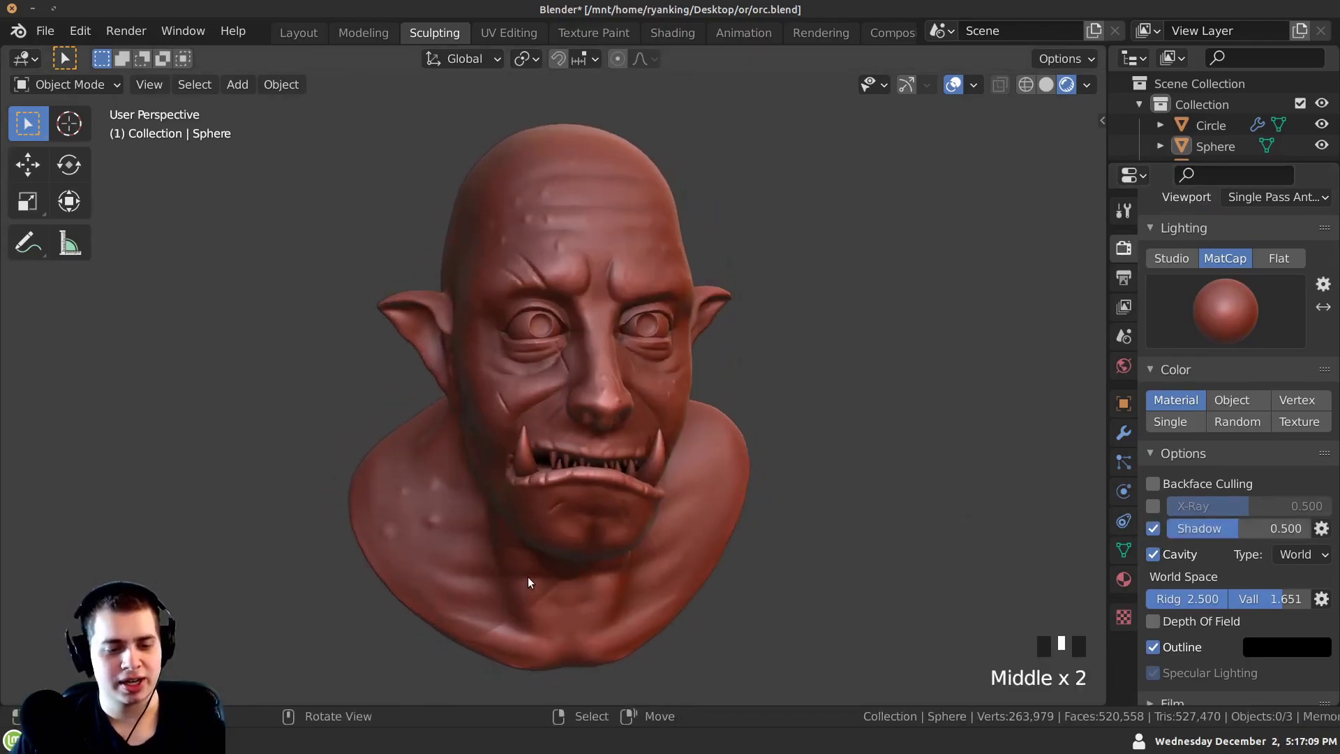
pyautogui.moveTo(1223, 529)
pyautogui.mouseDown()
pyautogui.moveTo(1201, 530)
pyautogui.moveTo(1262, 533)
pyautogui.moveTo(1198, 536)
pyautogui.mouseUp()
pyautogui.click(1320, 534)
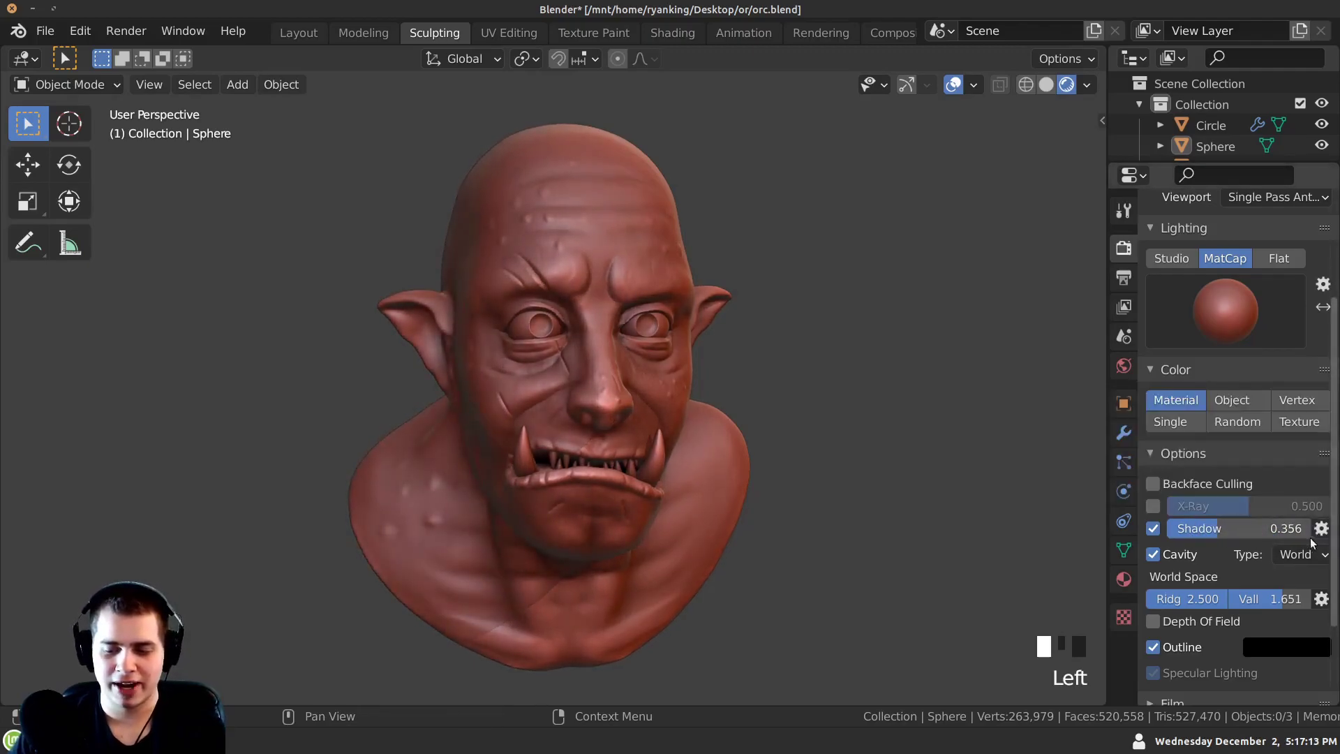
pyautogui.click(1322, 528)
pyautogui.moveTo(1254, 423)
pyautogui.mouseDown()
pyautogui.moveTo(1245, 446)
pyautogui.moveTo(1199, 408)
pyautogui.moveTo(1245, 426)
pyautogui.mouseUp()
pyautogui.moveTo(1209, 529); pyautogui.dragTo(1264, 528)
pyautogui.moveTo(799, 466); pyautogui.dragTo(304, 490, button='middle')
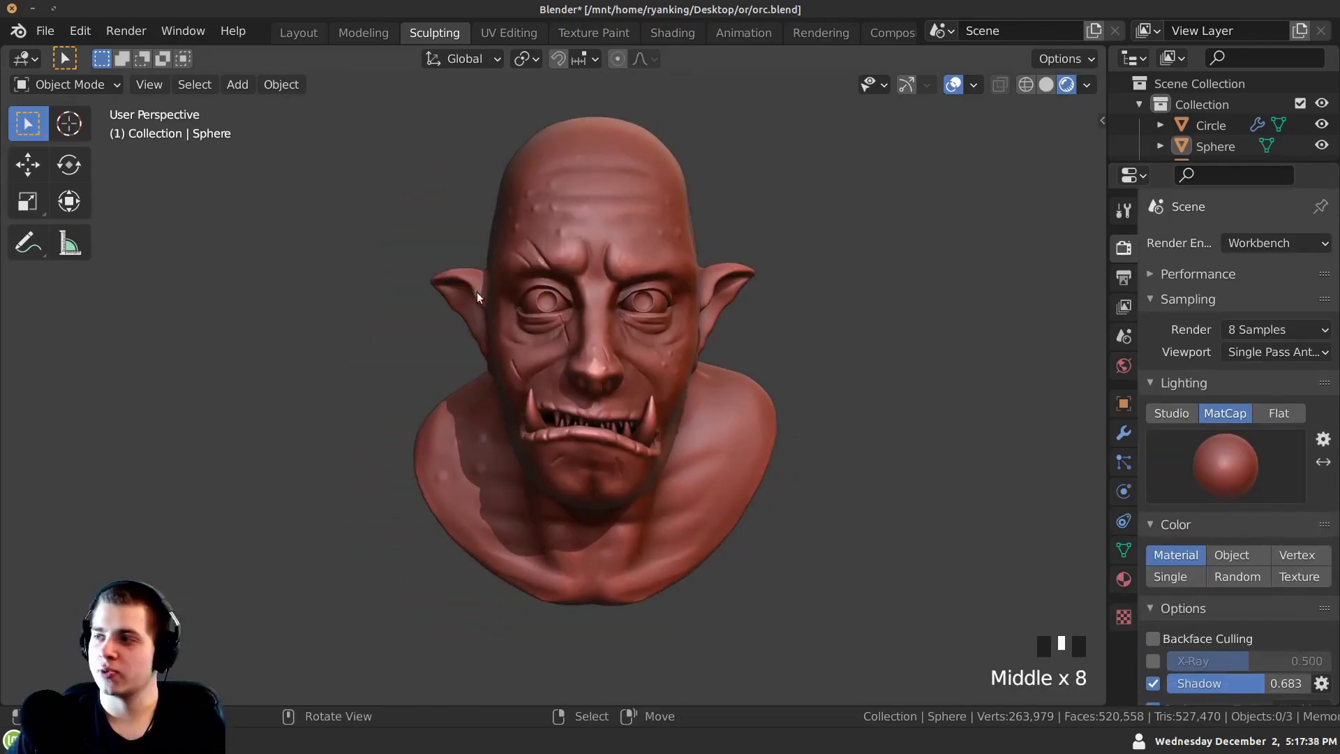
# Save the orc file with the new Workbench shading settings.
pyautogui.moveTo(477, 297); pyautogui.dragTo(489, 294, button='middle')
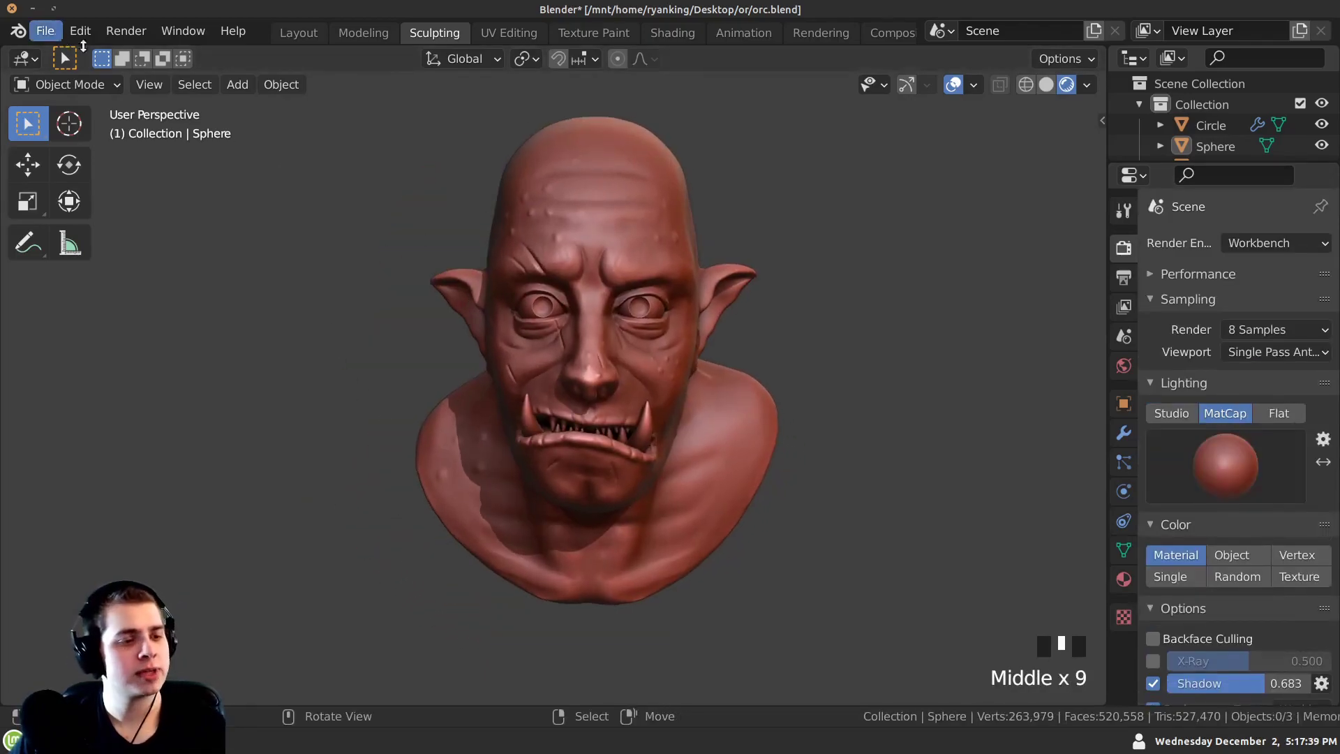
pyautogui.click(45, 31)
pyautogui.click(74, 169)
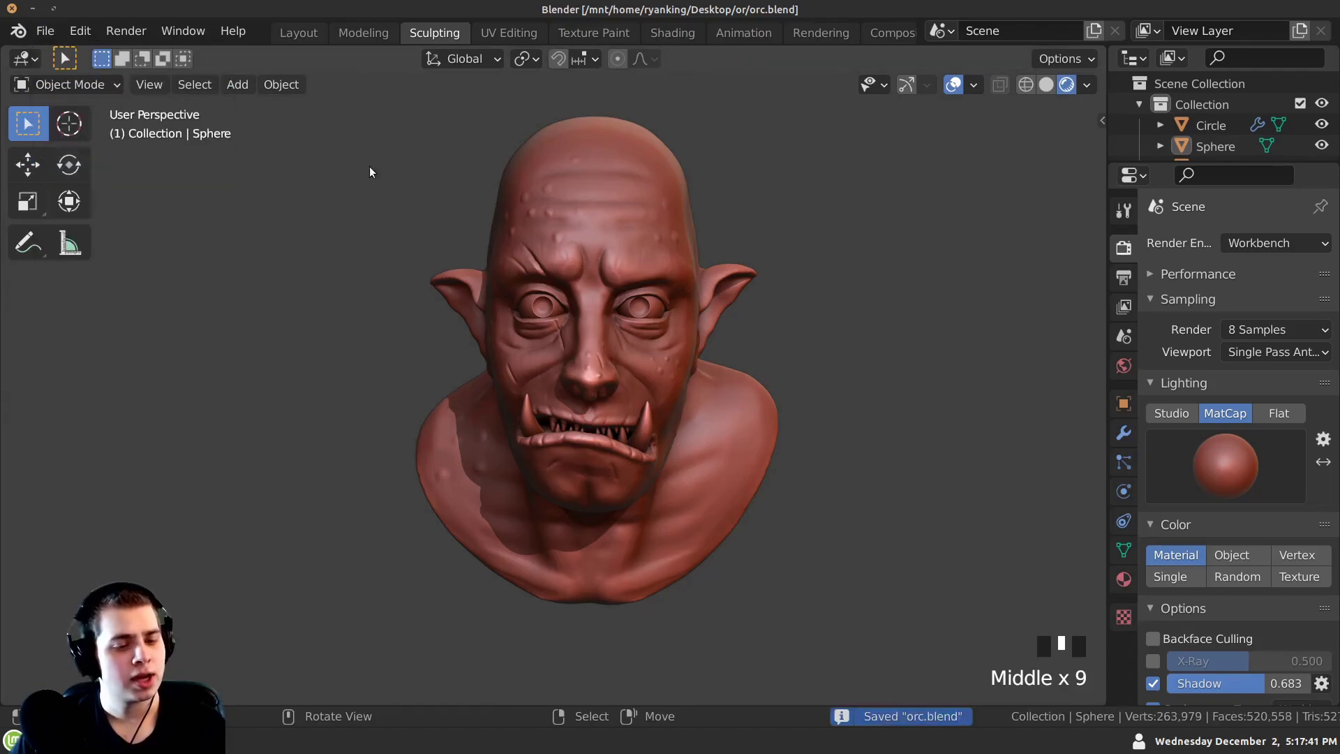
pyautogui.press('a')
pyautogui.rightClick(476, 283)
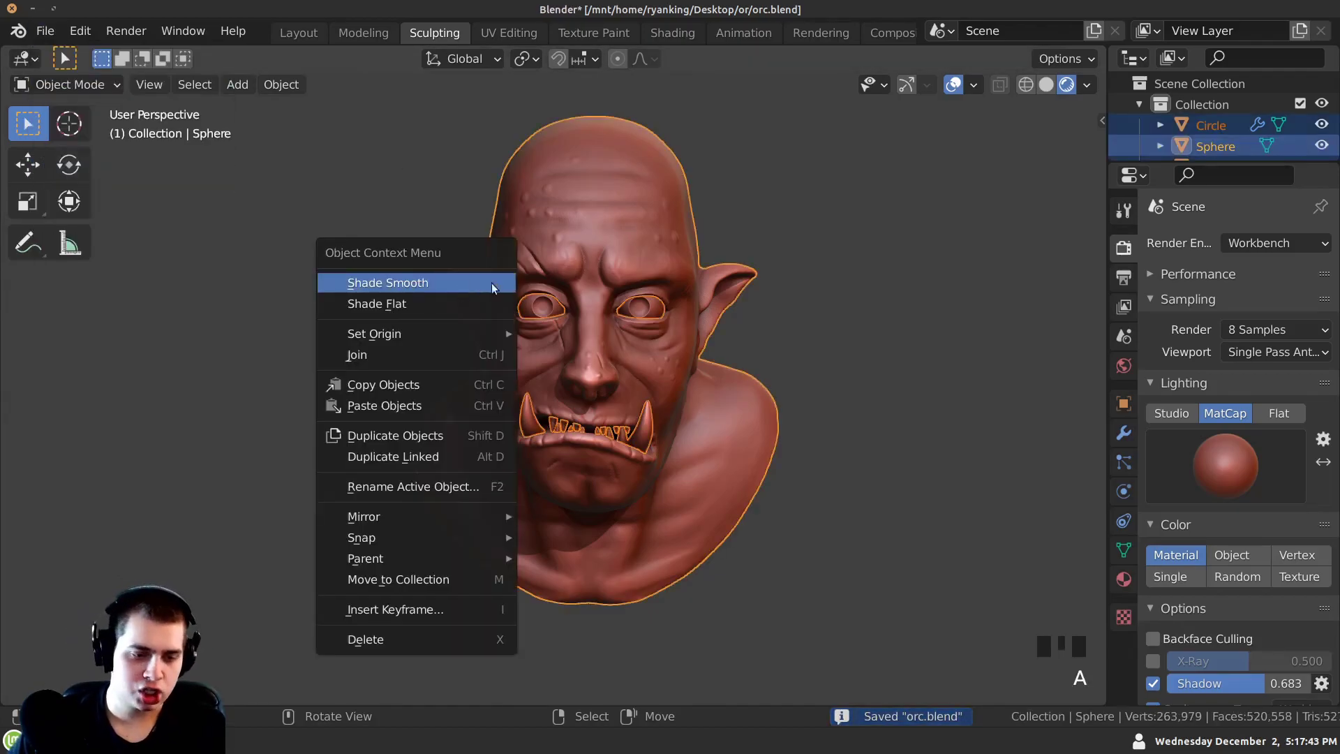
pyautogui.press('w')
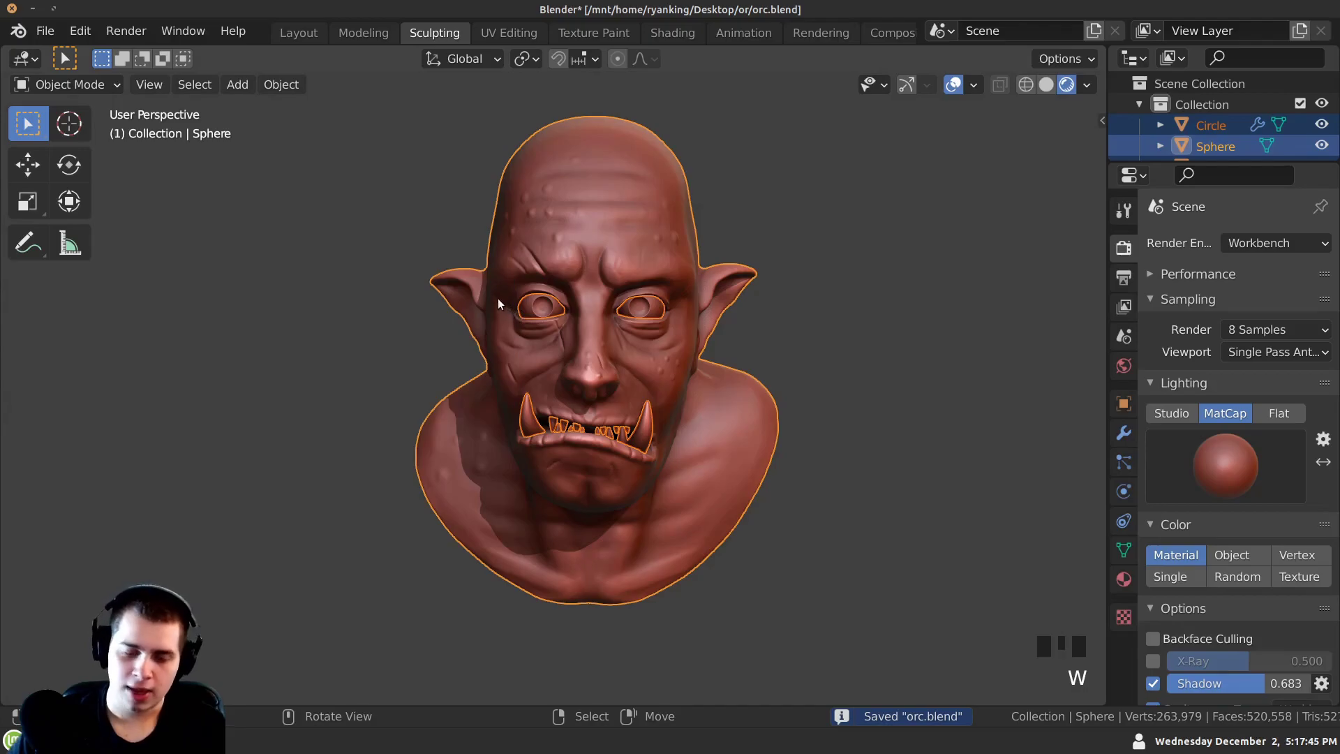
pyautogui.hotkey('alt', 'a')
# Add a camera to the scene and align it to a three-quarter view of the bust.
pyautogui.moveTo(484, 333); pyautogui.dragTo(471, 325, button='middle')
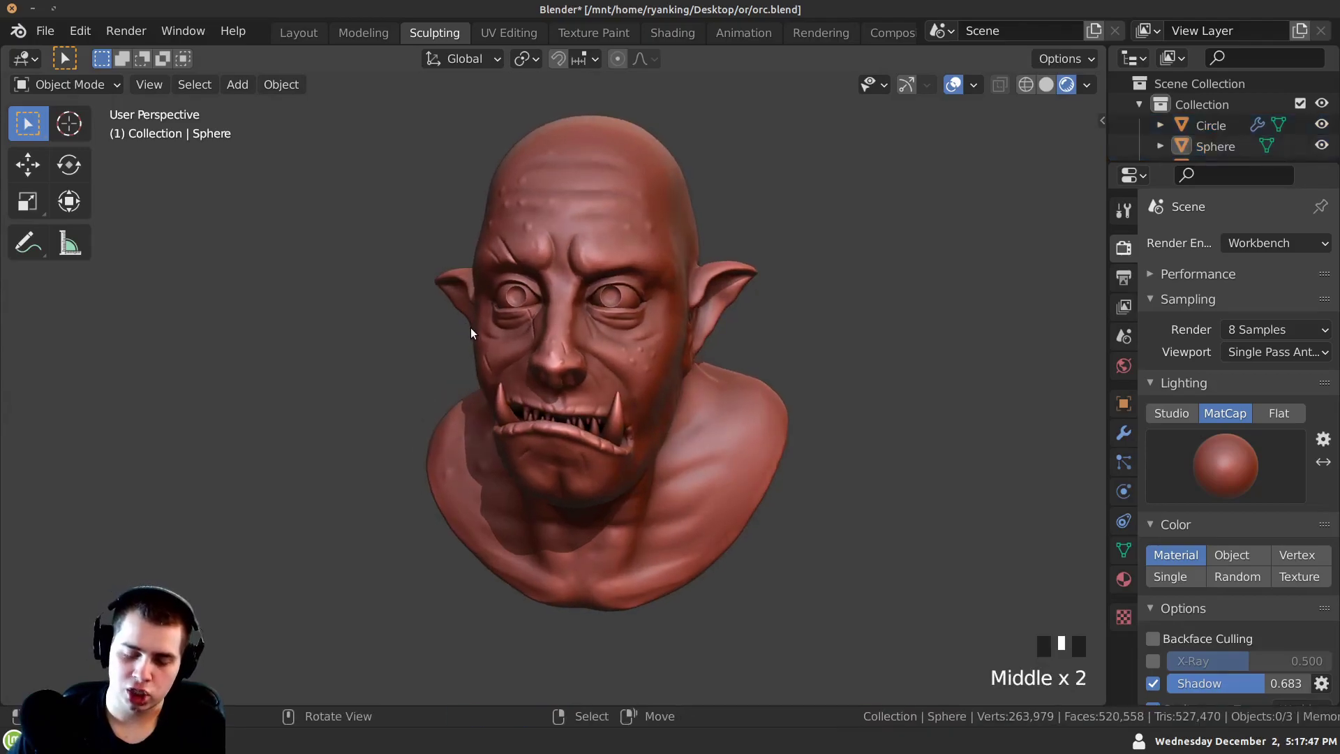
pyautogui.hotkey('shift', 'a')
pyautogui.moveTo(451, 311)
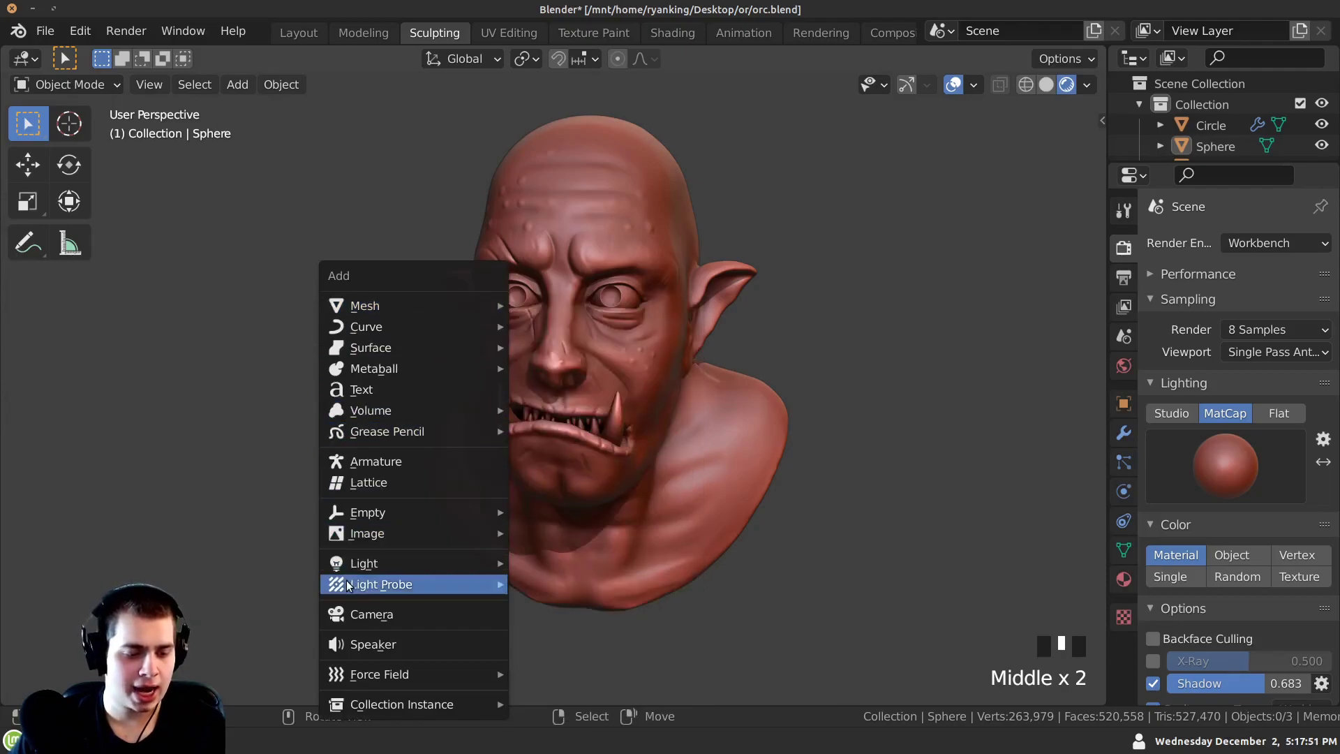
pyautogui.click(337, 618)
pyautogui.moveTo(533, 364); pyautogui.dragTo(426, 331, button='middle')
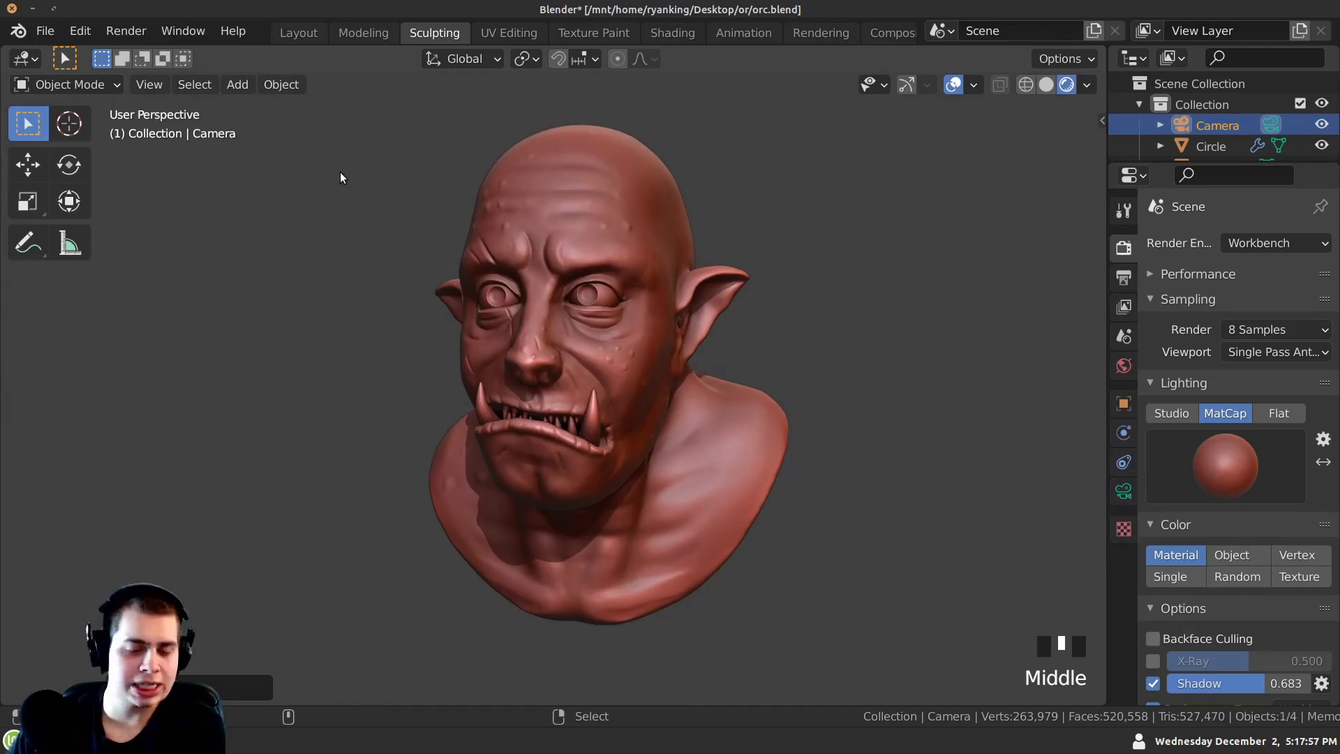
pyautogui.press('ctrl+alt+KP_0')
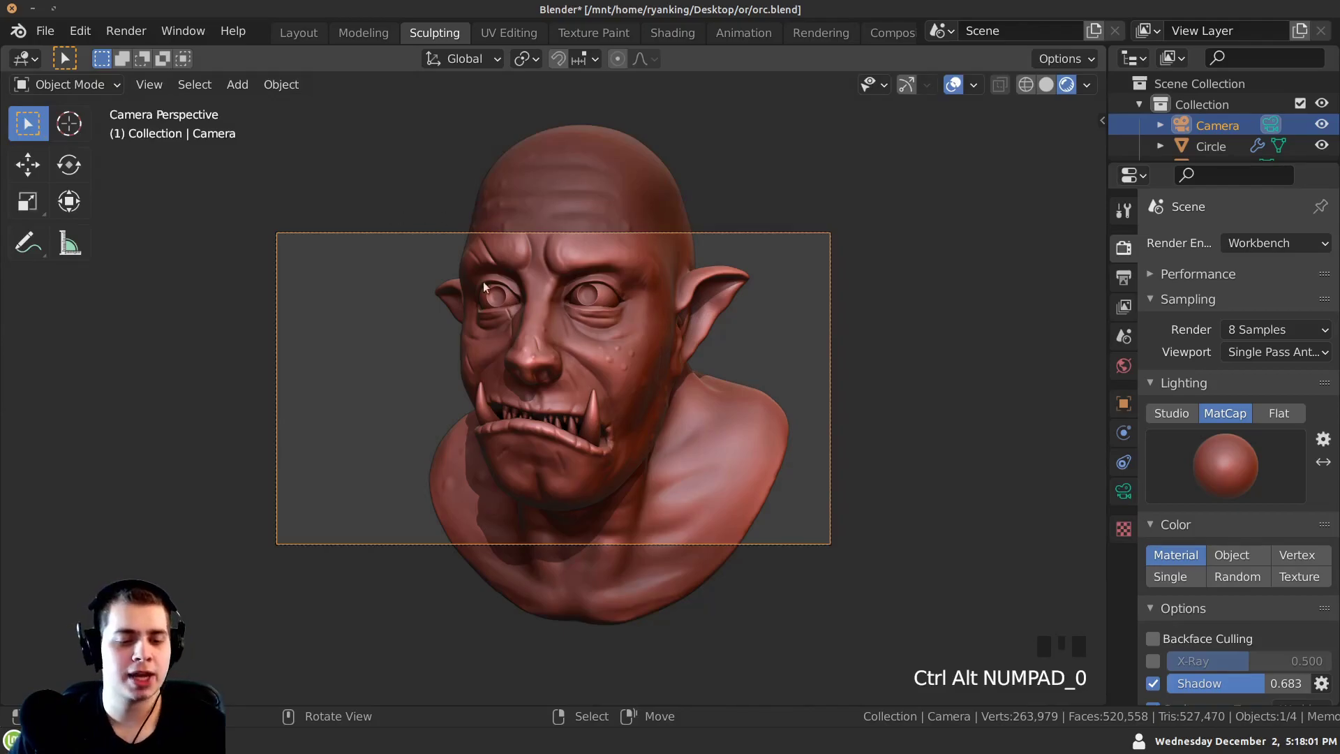
# Move the camera back along its local Z axis and shift it so the bust sits in the frame's right half.
pyautogui.keyDown('shift'); pyautogui.moveTo(441, 342); pyautogui.dragTo(437, 349, button='middle'); pyautogui.keyUp('shift')
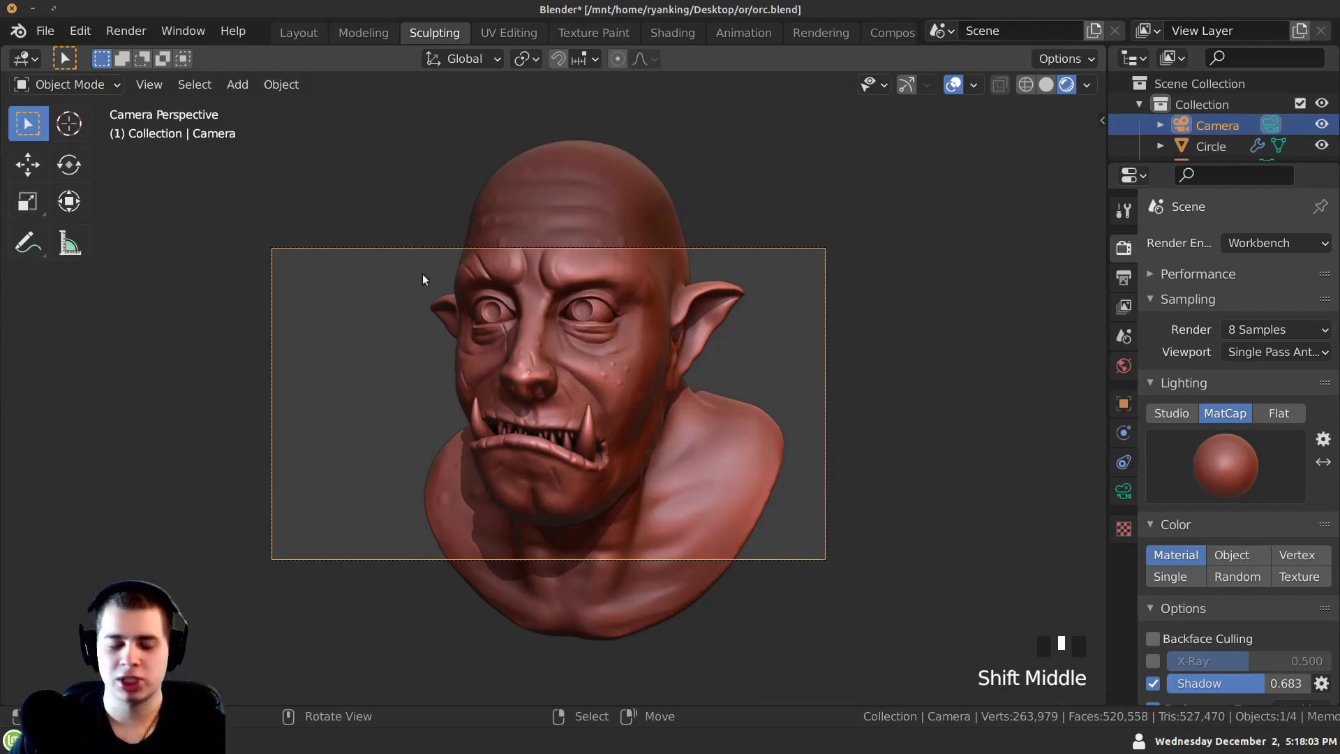
pyautogui.keyDown('ctrl'); pyautogui.moveTo(424, 264); pyautogui.dragTo(439, 375, button='middle'); pyautogui.keyUp('ctrl')
pyautogui.press('g')
pyautogui.press('z')
pyautogui.press('z')
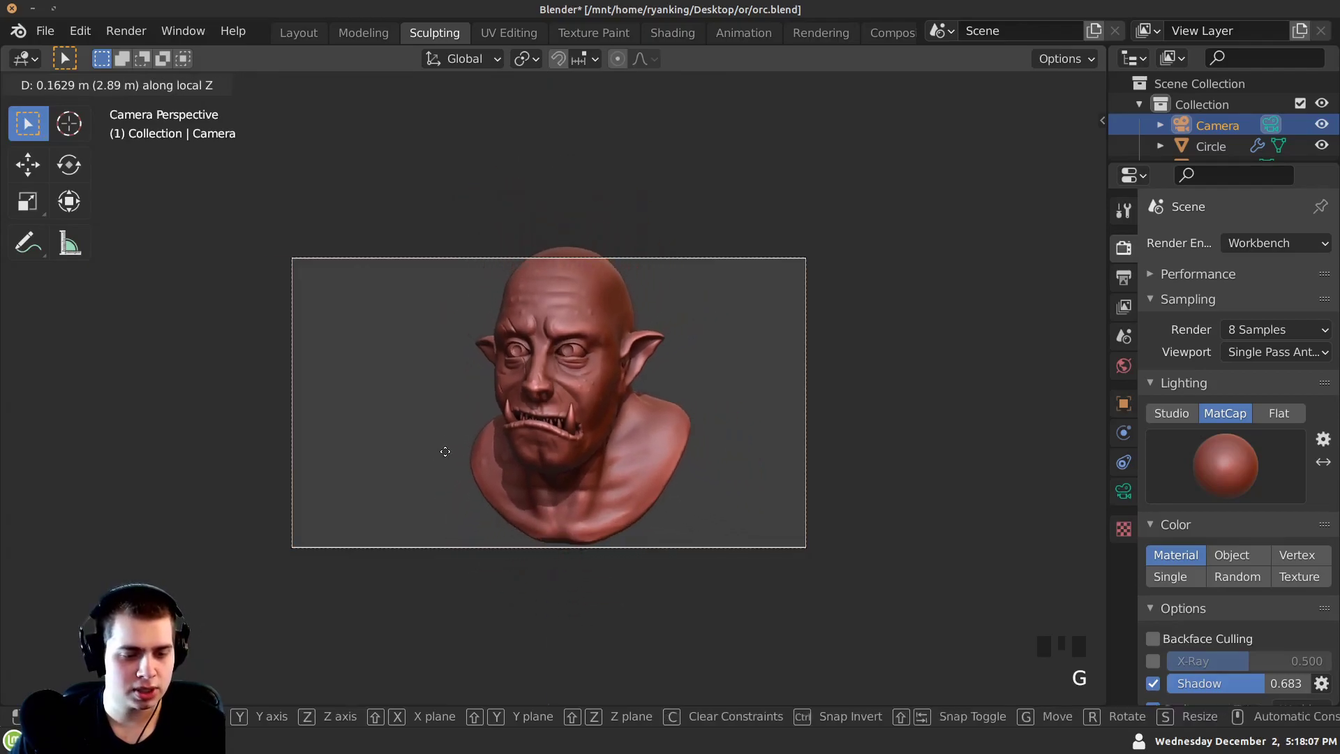
pyautogui.click(444, 454)
pyautogui.press('g')
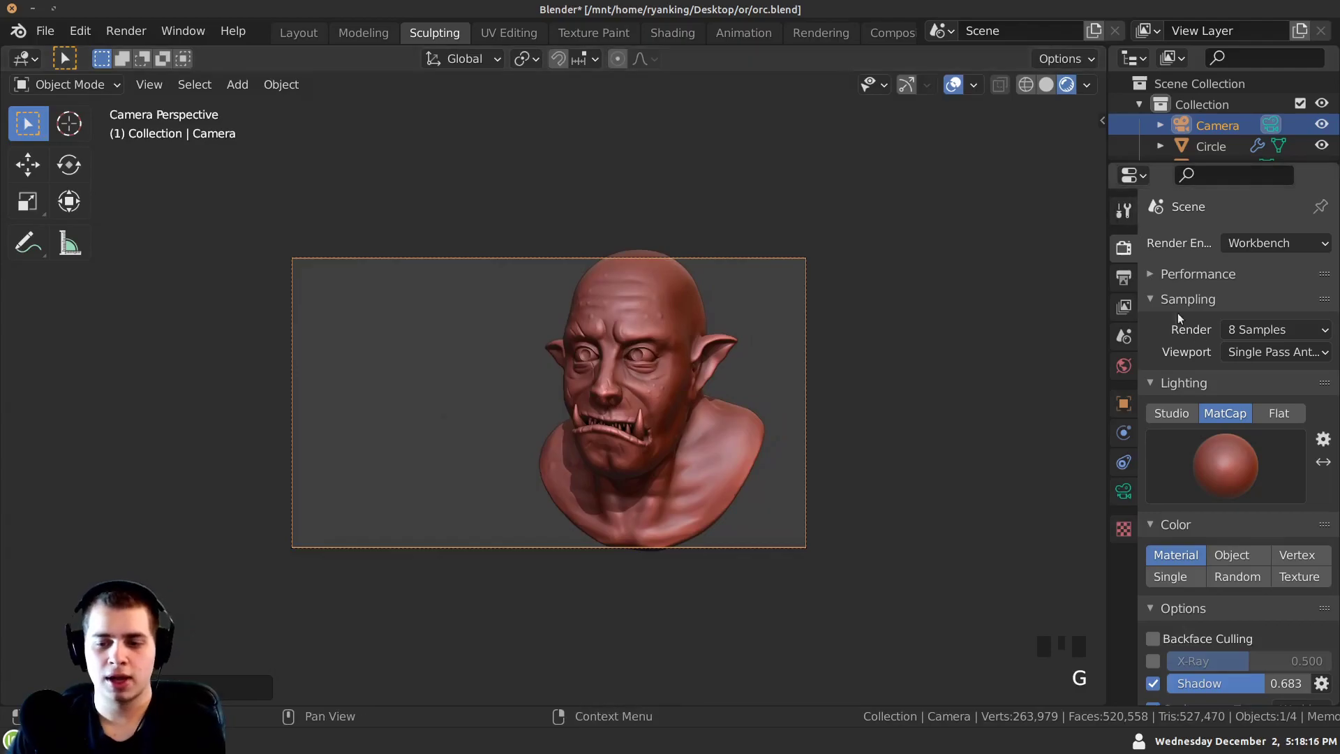
# Set the vertical render resolution to 1233 px and move the camera slightly closer to the bust.
pyautogui.click(1124, 278)
pyautogui.moveTo(1312, 296)
pyautogui.mouseDown()
pyautogui.moveTo(1334, 296)
pyautogui.moveTo(1298, 296)
pyautogui.mouseUp()
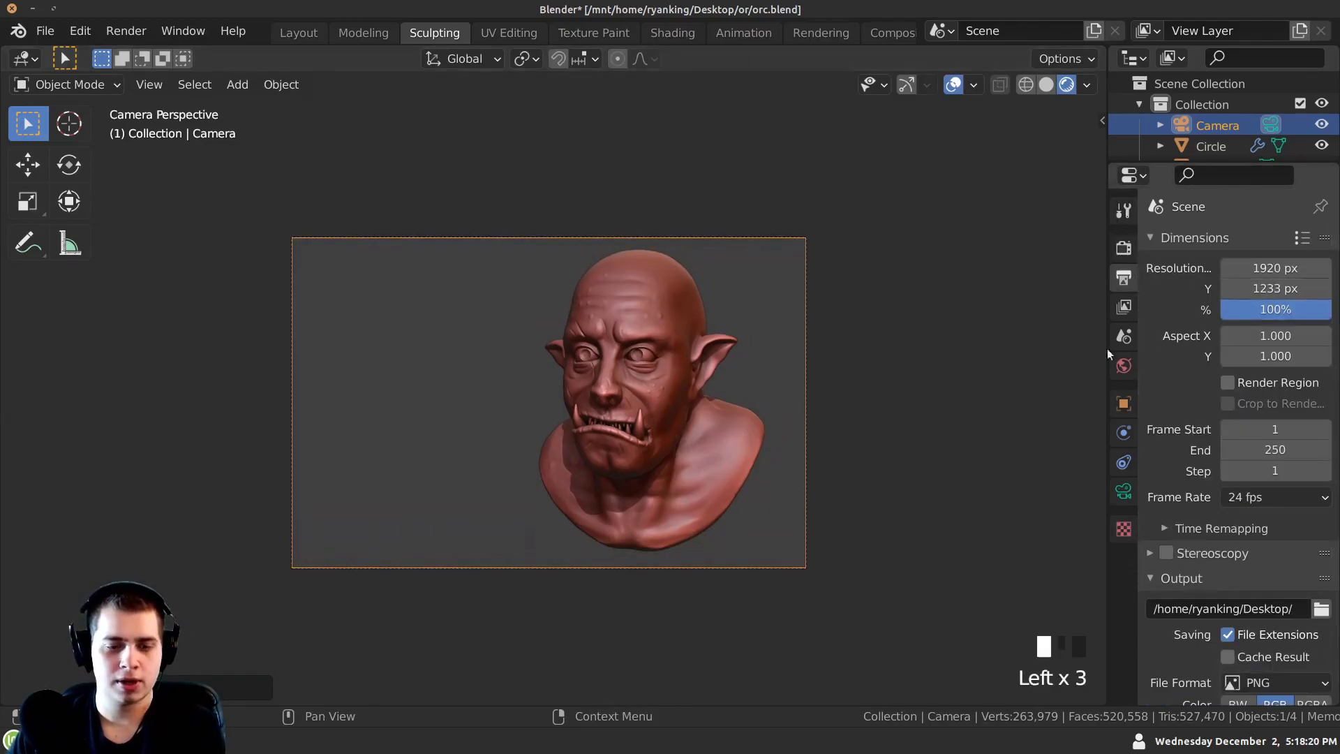
pyautogui.press('g')
pyautogui.press('z')
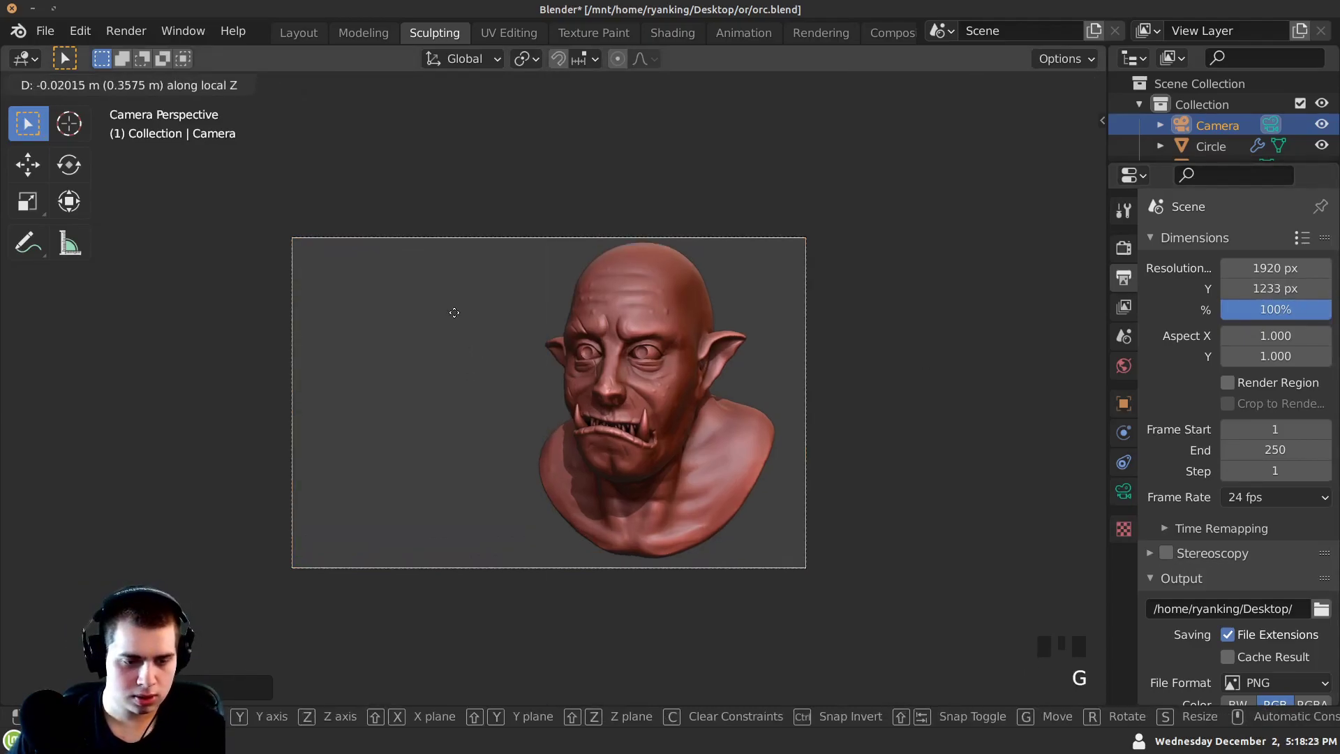
pyautogui.click(451, 314)
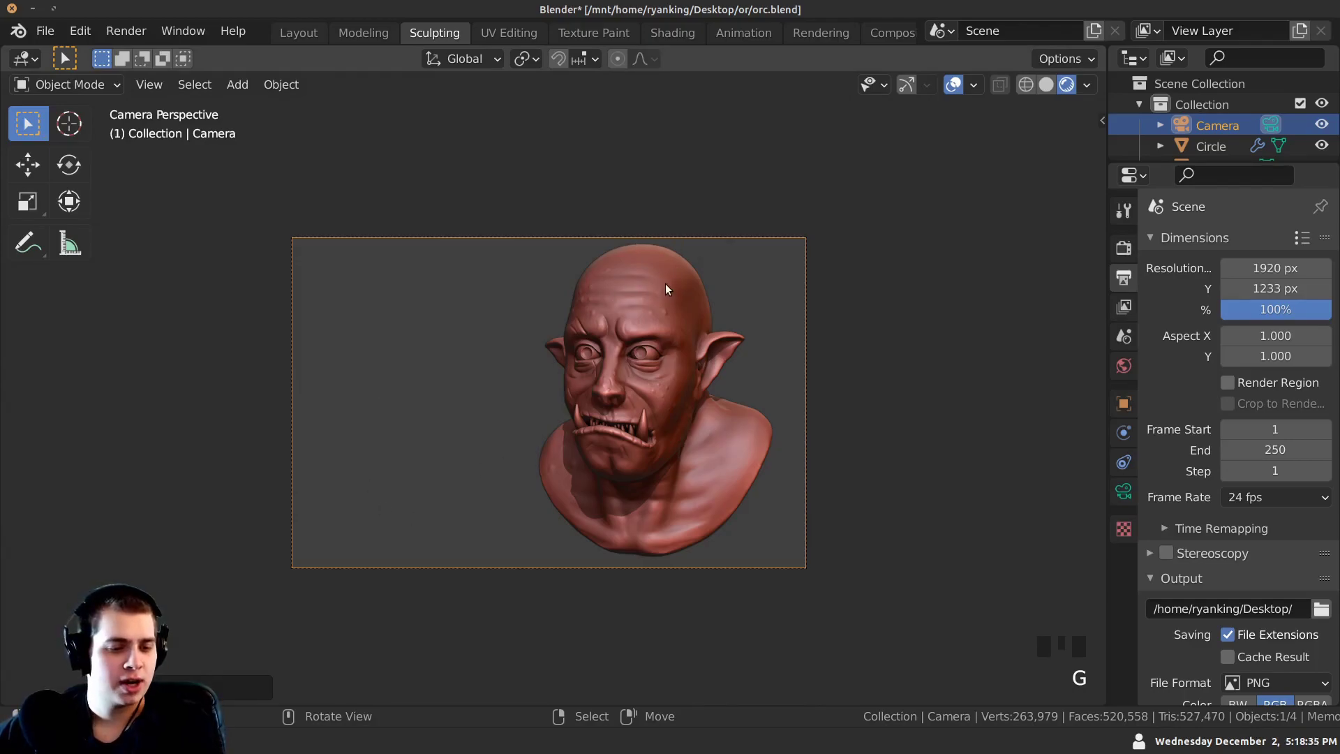
# Duplicate the head together with its eyes and teeth, and place the copy in the frame's empty left half.
pyautogui.rightClick(665, 283)
pyautogui.scroll(1, 606, 422)
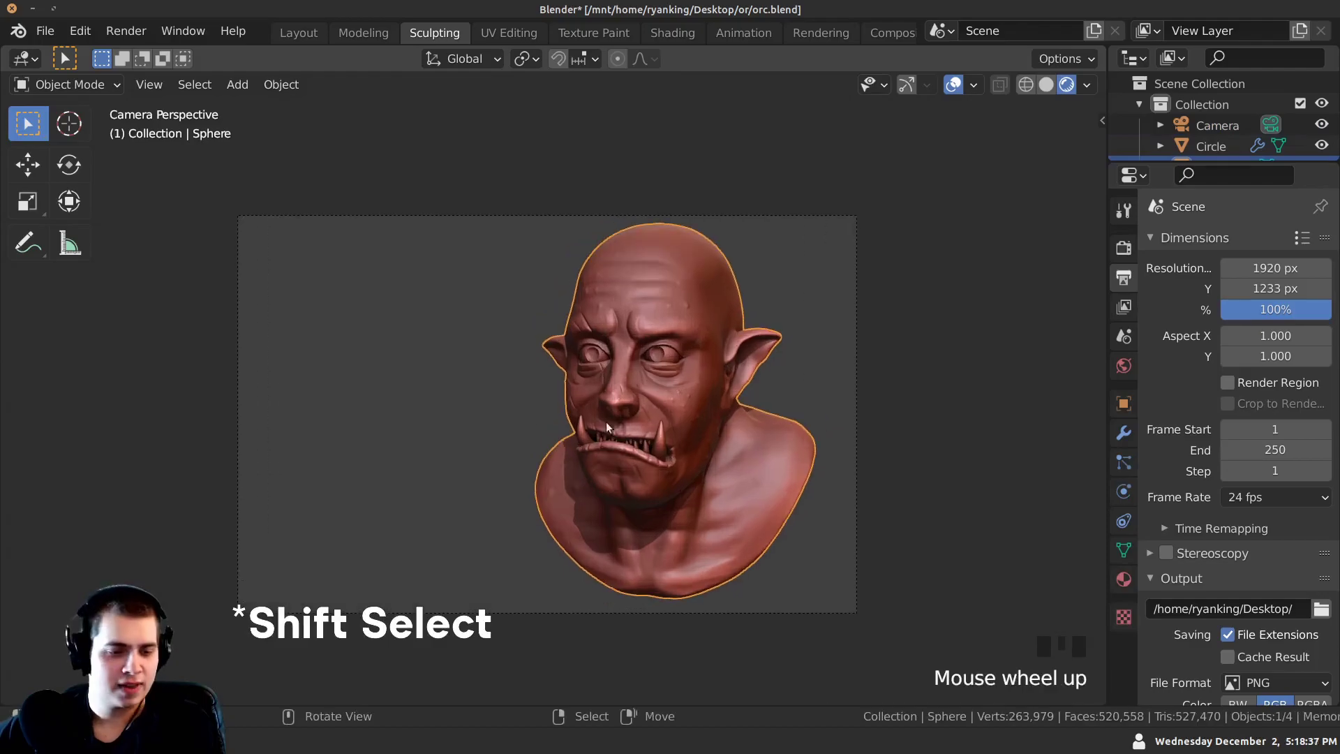
pyautogui.scroll(1, 698, 338)
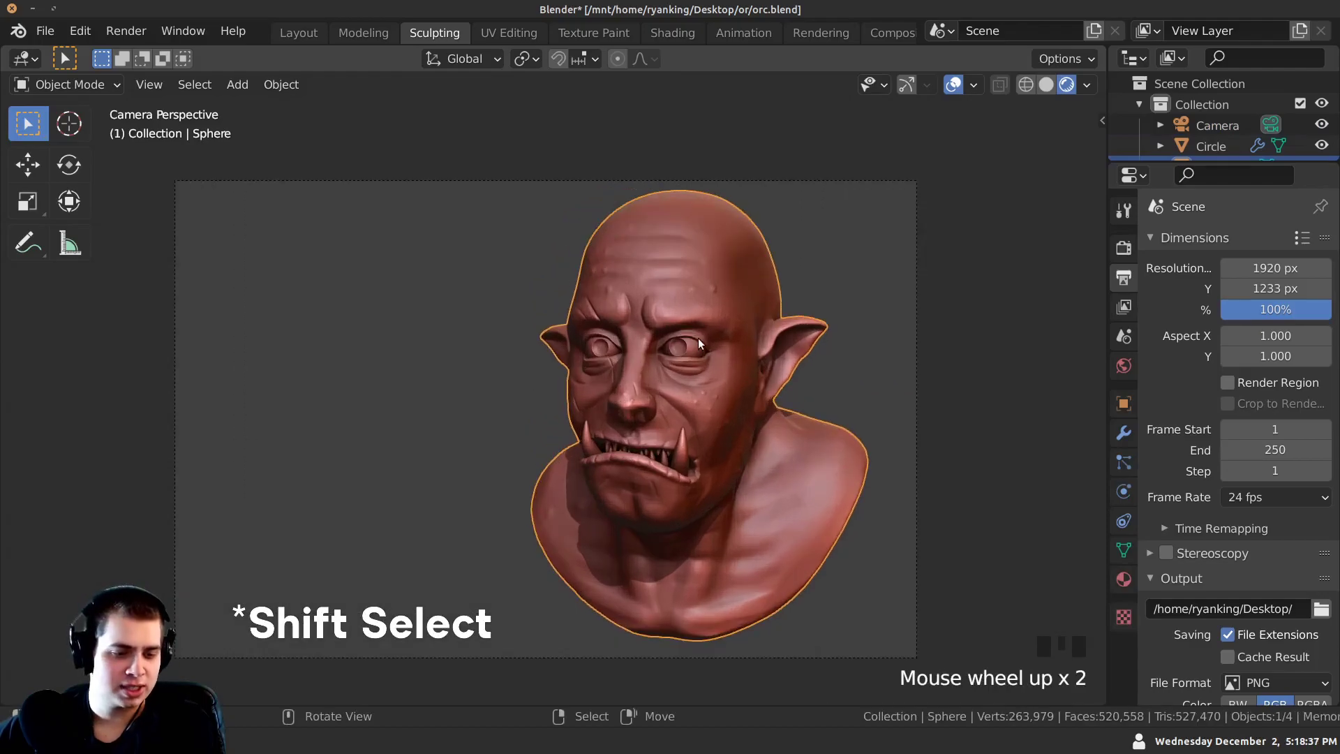
pyautogui.keyDown('shift'); pyautogui.rightClick(691, 346); pyautogui.keyUp('shift')
pyautogui.keyDown('shift'); pyautogui.rightClick(681, 452); pyautogui.keyUp('shift')
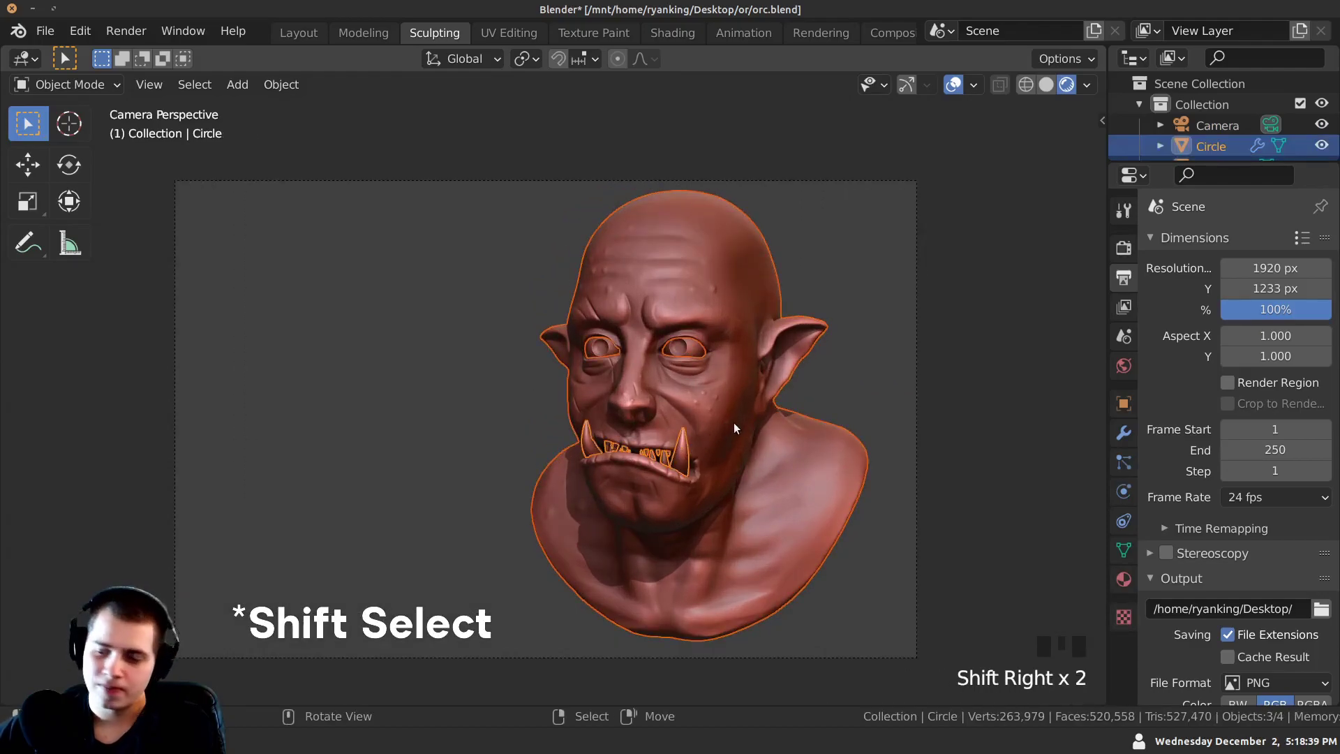
pyautogui.press('g')
pyautogui.rightClick(803, 426)
pyautogui.keyDown('shift'); pyautogui.moveTo(815, 421); pyautogui.dragTo(863, 401, button='middle'); pyautogui.keyUp('shift')
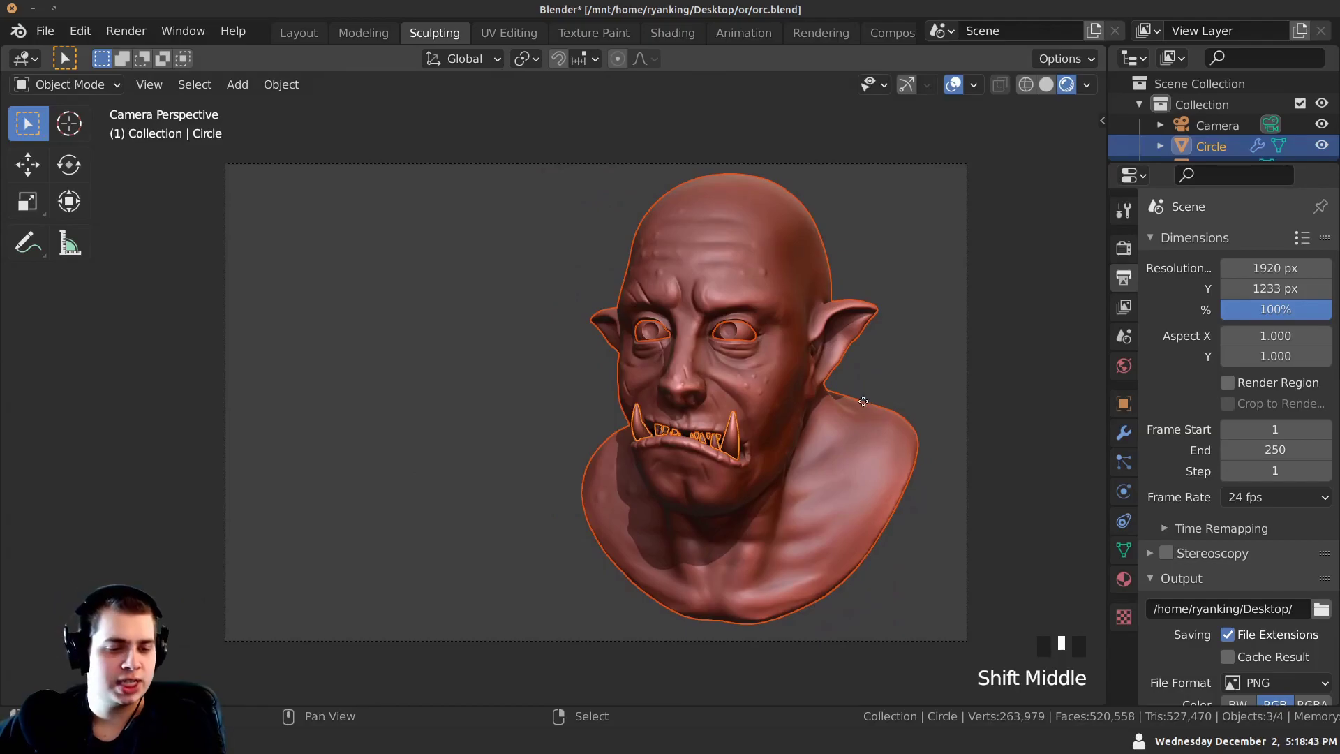
pyautogui.hotkey('shift', 'd')
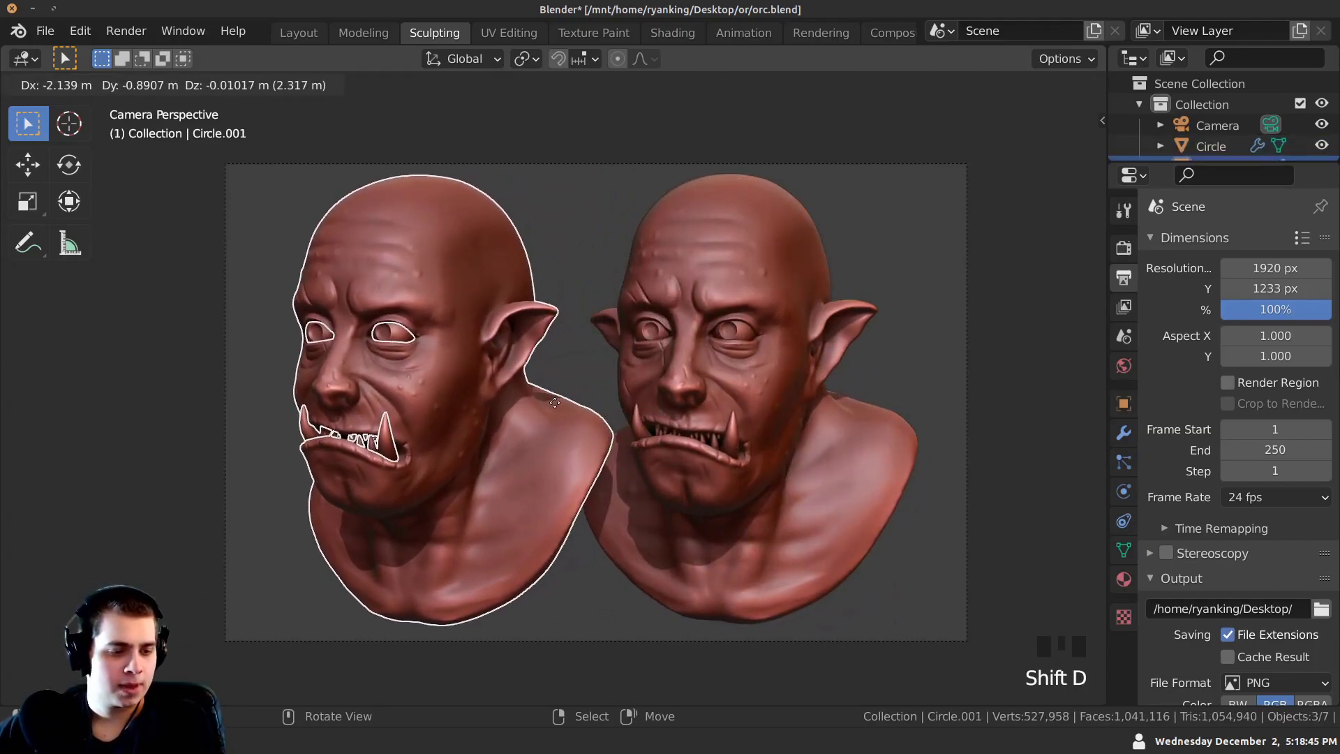
pyautogui.click(547, 403)
# Rotate the copied bust about the global Z axis to show its other side, and reposition it beside the original.
pyautogui.press('r')
pyautogui.press('z')
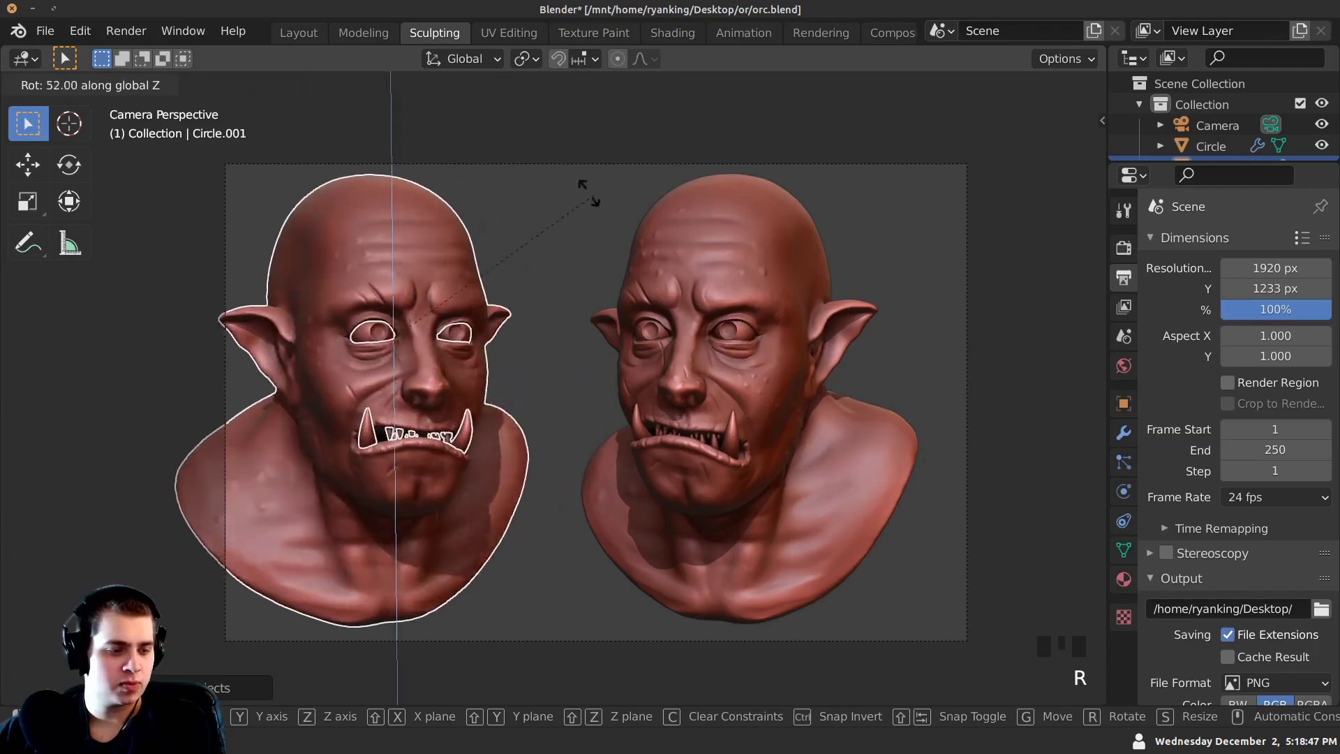
pyautogui.click(479, 155)
pyautogui.press('g')
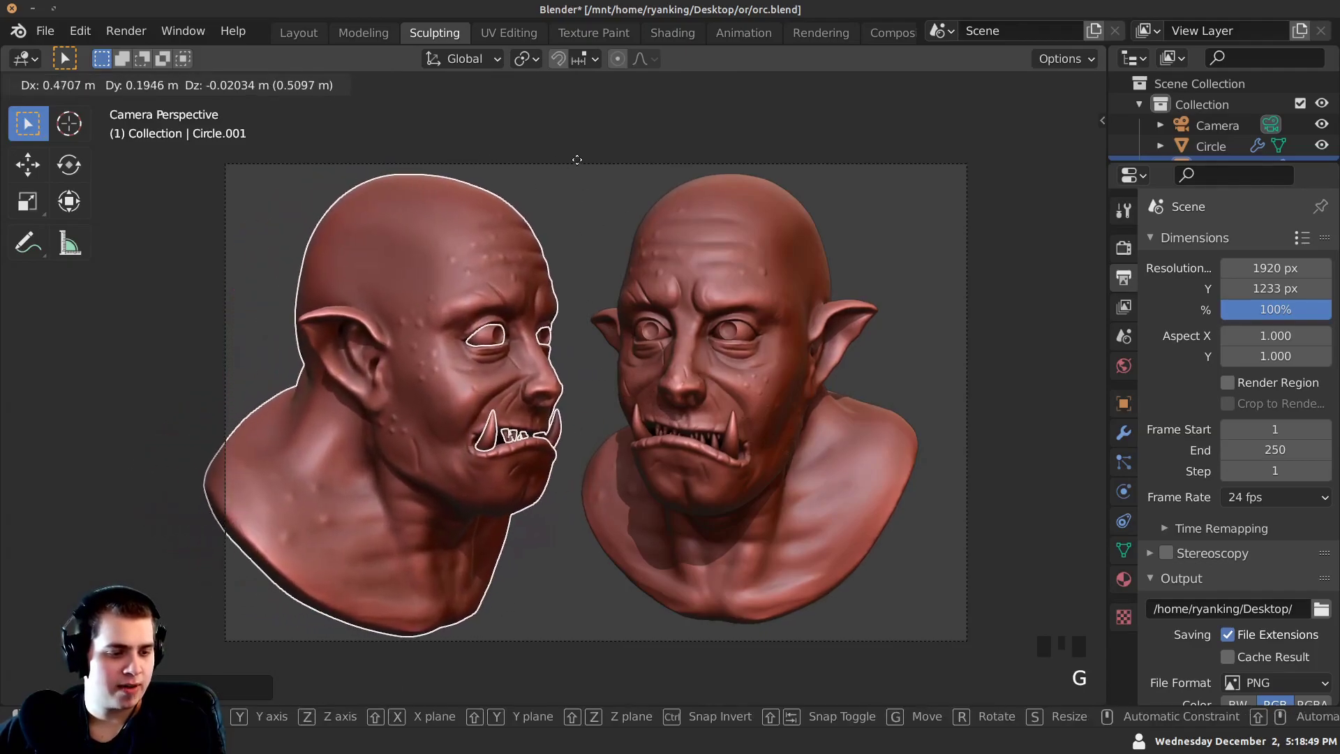
pyautogui.click(594, 175)
pyautogui.press('r')
pyautogui.press('z')
pyautogui.click(606, 196)
pyautogui.press('g')
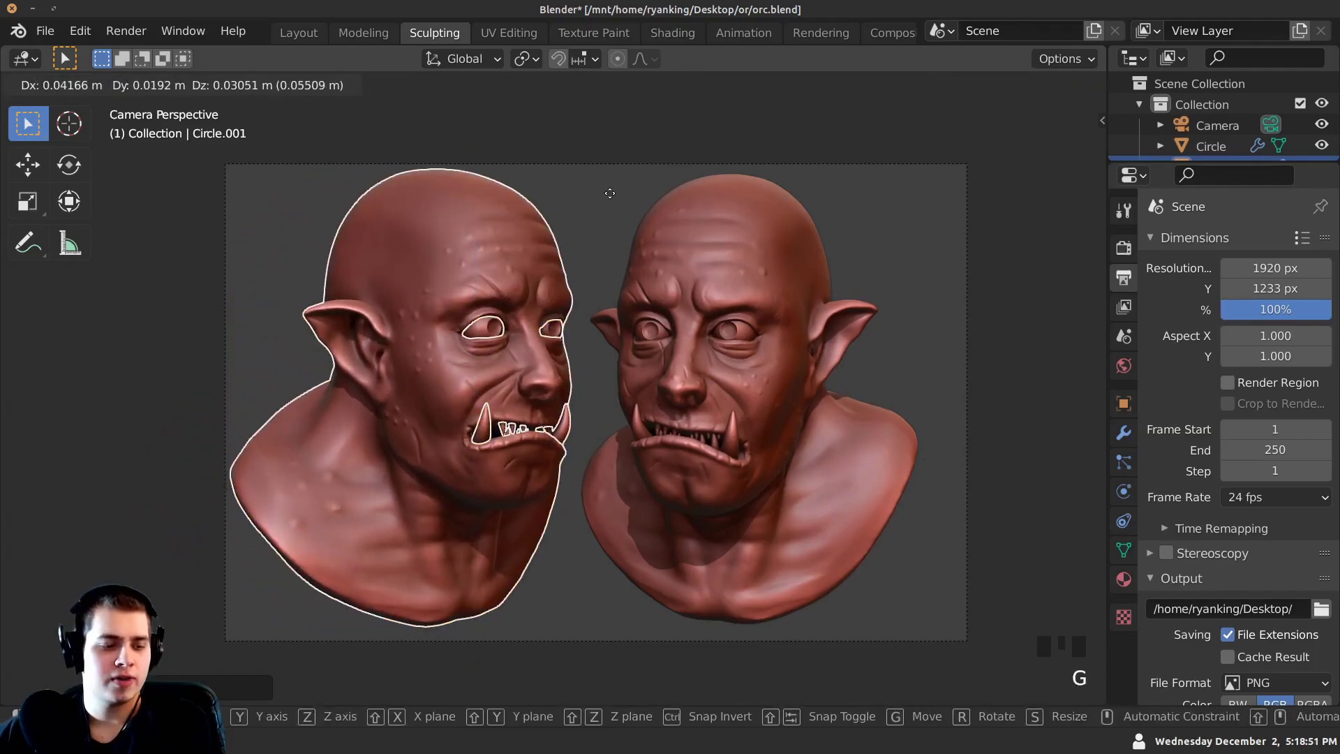
pyautogui.click(619, 189)
# Select the camera, move it back along its local Z axis and shift it to centre both busts in the frame.
pyautogui.click(629, 170)
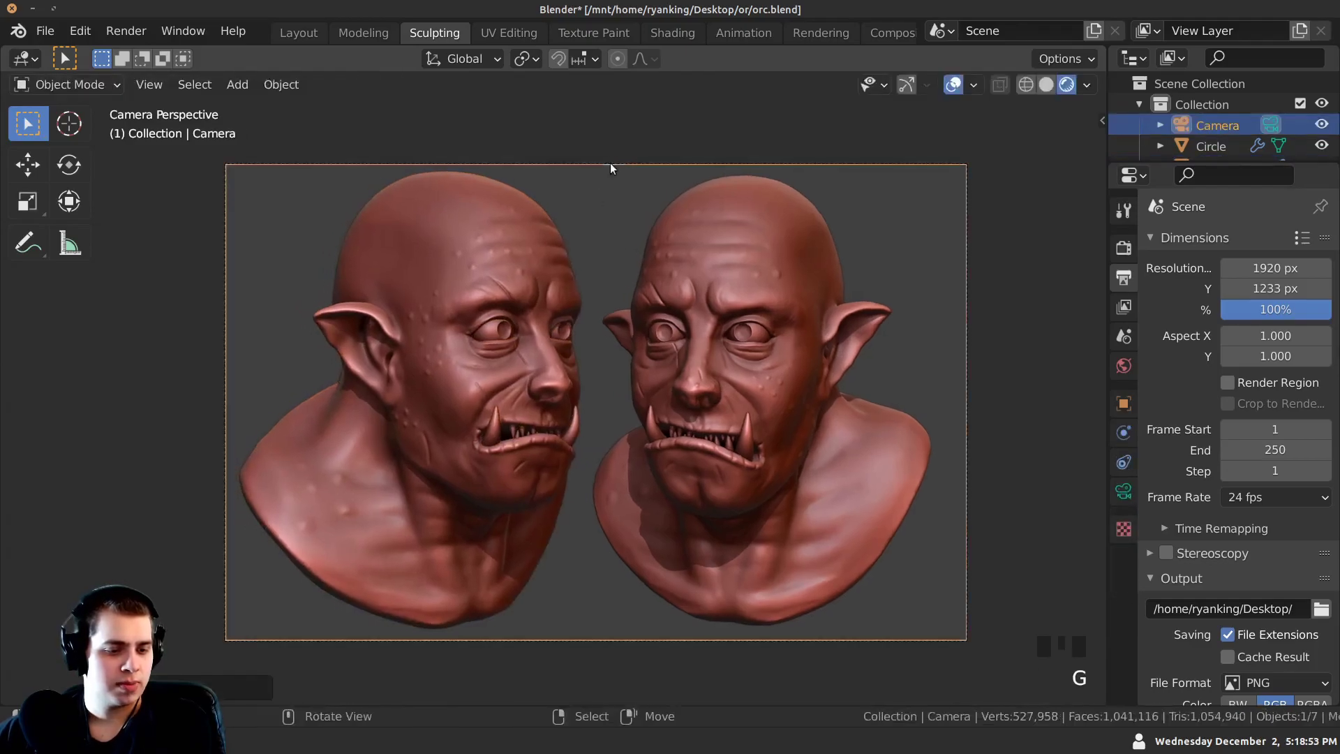
pyautogui.press('g')
pyautogui.press('g')
pyautogui.click(627, 218)
pyautogui.press('g')
pyautogui.click(600, 219)
pyautogui.press('g')
pyautogui.press('z')
pyautogui.click(614, 253)
pyautogui.press('g')
pyautogui.click(601, 277)
# Move the copied bust with its eyes and teeth further left and the original bust slightly right to widen their gap.
pyautogui.rightClick(532, 395)
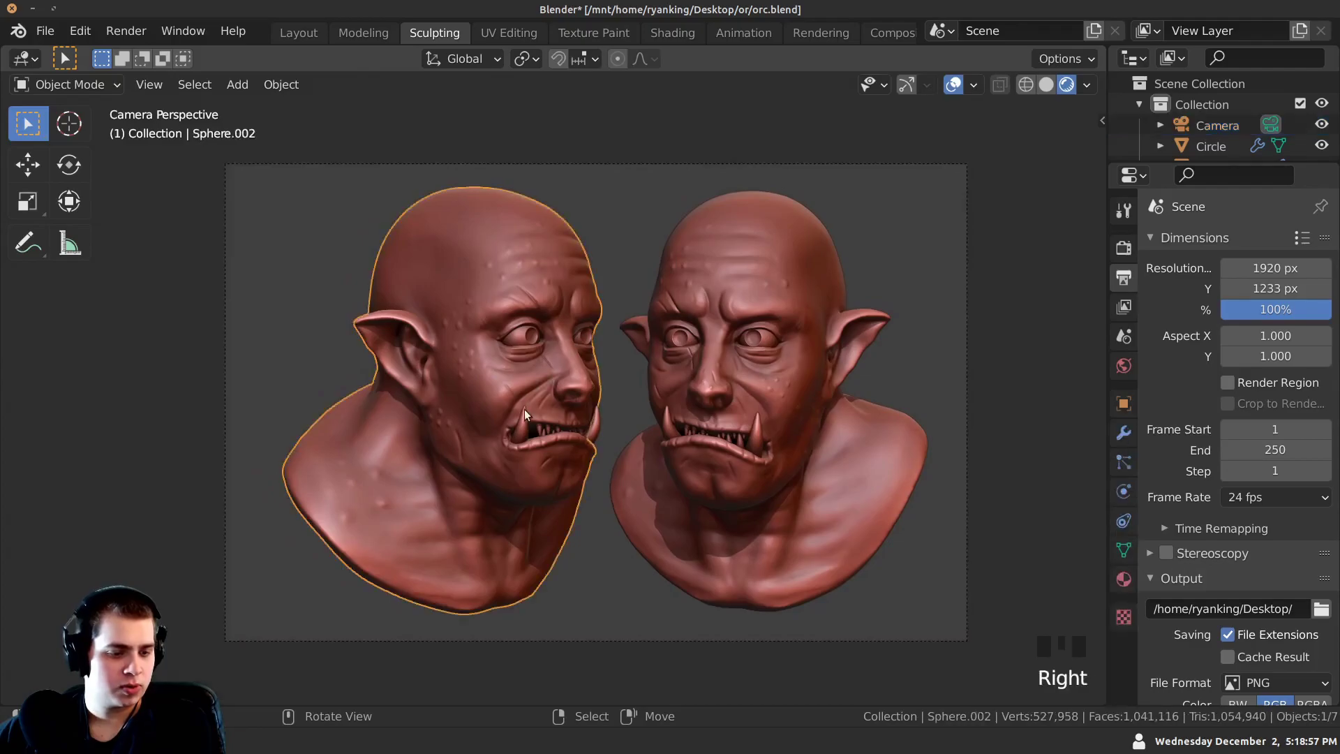
pyautogui.keyDown('shift'); pyautogui.rightClick(521, 423); pyautogui.keyUp('shift')
pyautogui.keyDown('shift'); pyautogui.rightClick(525, 335); pyautogui.keyUp('shift')
pyautogui.press('g')
pyautogui.click(489, 329)
pyautogui.moveTo(643, 275); pyautogui.dragTo(838, 516)
pyautogui.press('g')
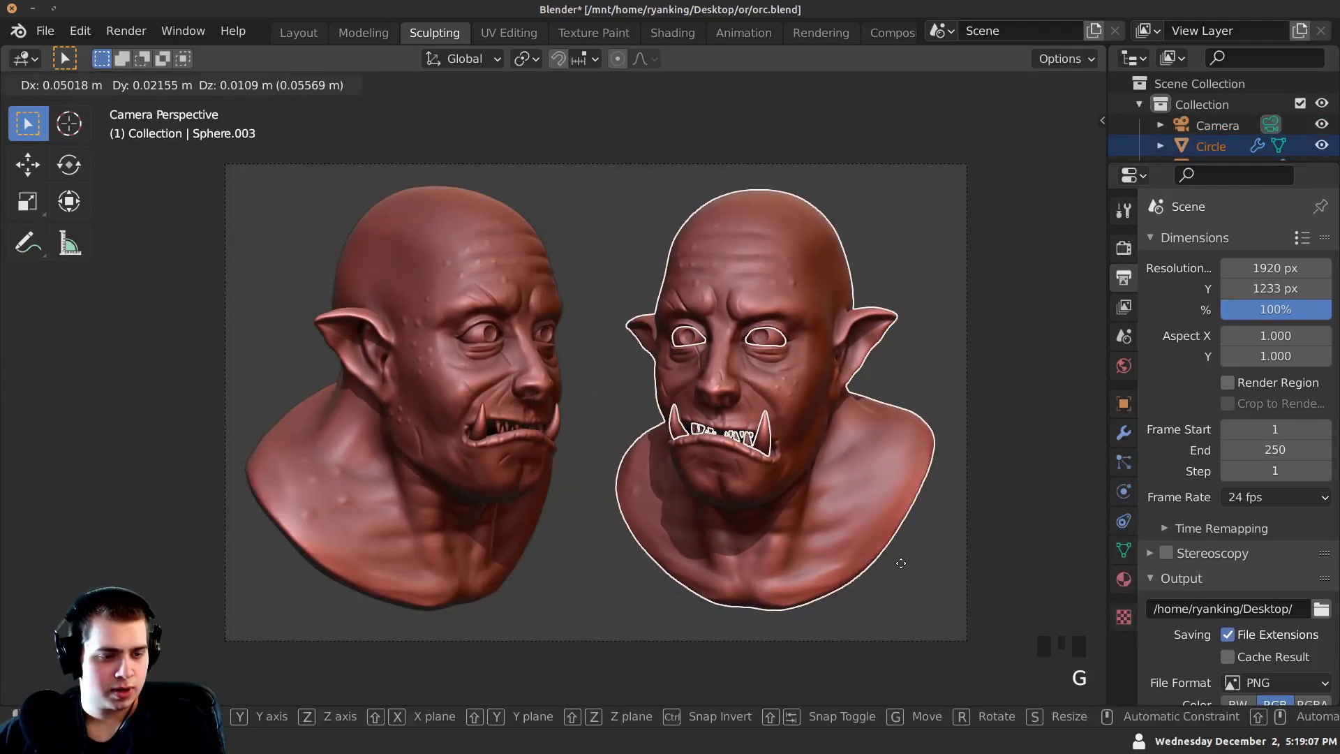
pyautogui.click(899, 565)
# Deselect everything, render the camera view of both busts and inspect the rendered faces up close.
pyautogui.press('a')
pyautogui.press('F12')
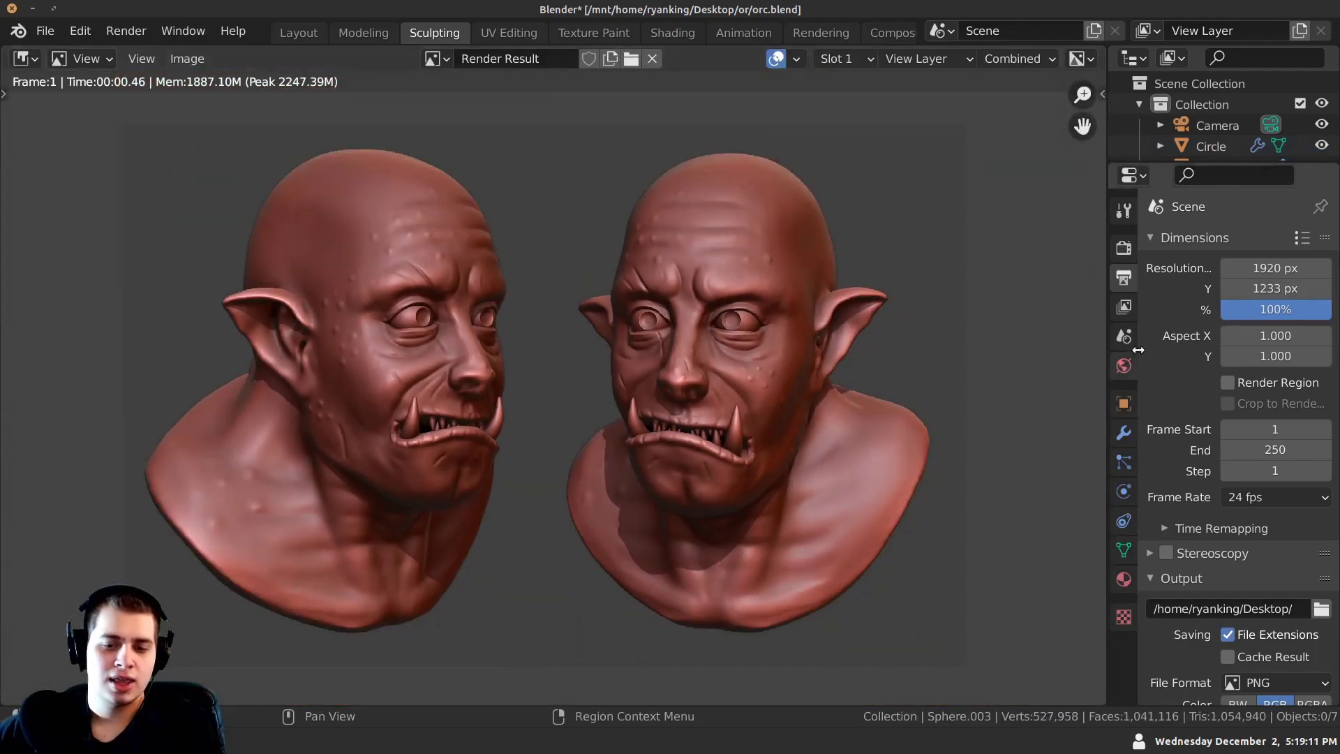
pyautogui.click(1124, 248)
pyautogui.scroll(1, 502, 405)
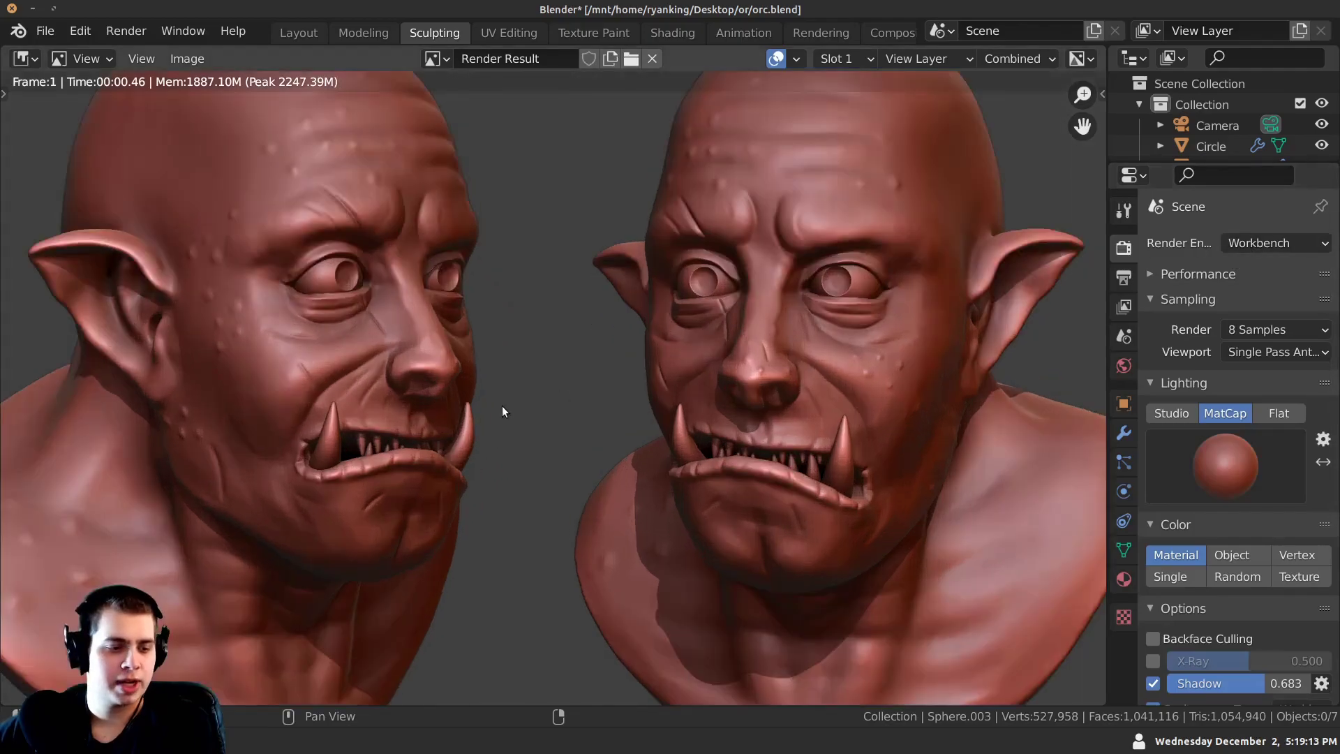
# Set the output resolution percentage to 200% and render the two busts again.
pyautogui.moveTo(560, 381); pyautogui.dragTo(573, 372, button='middle')
pyautogui.scroll(2, 803, 295)
pyautogui.scroll(-1, 803, 295)
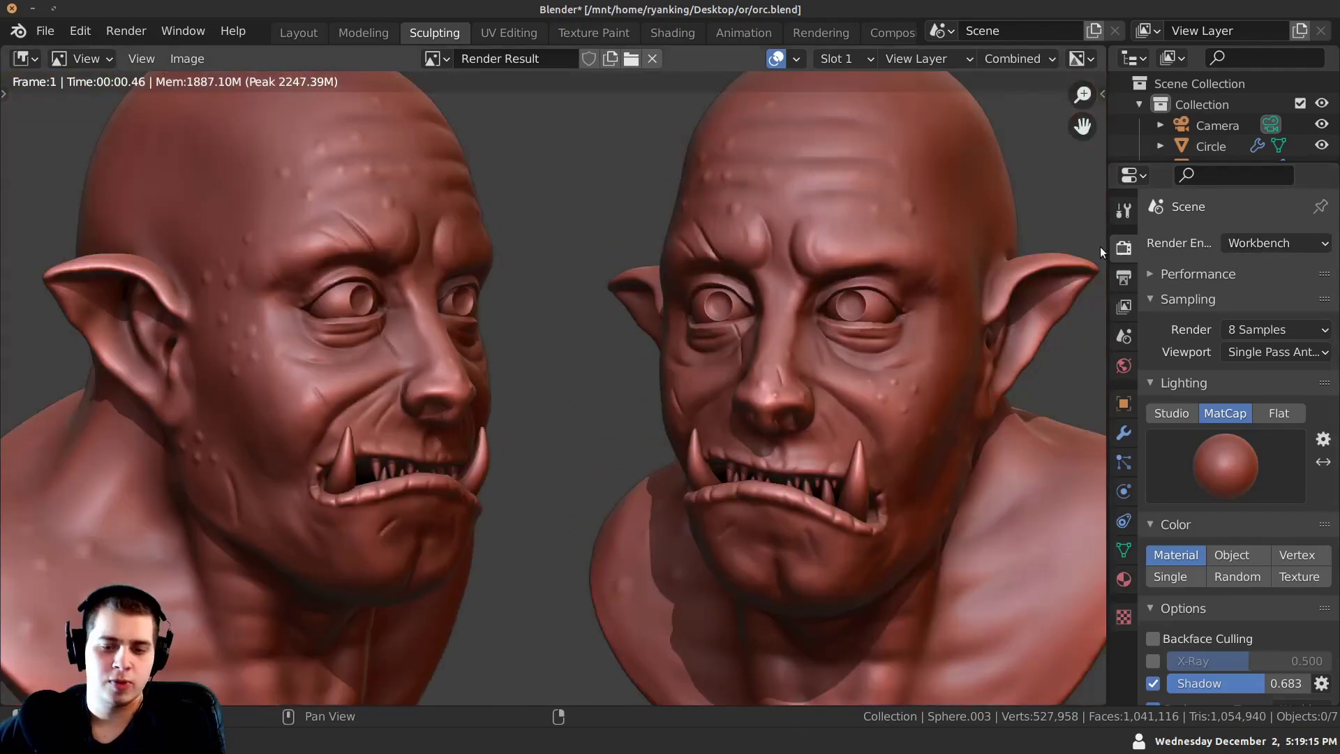
pyautogui.click(1122, 279)
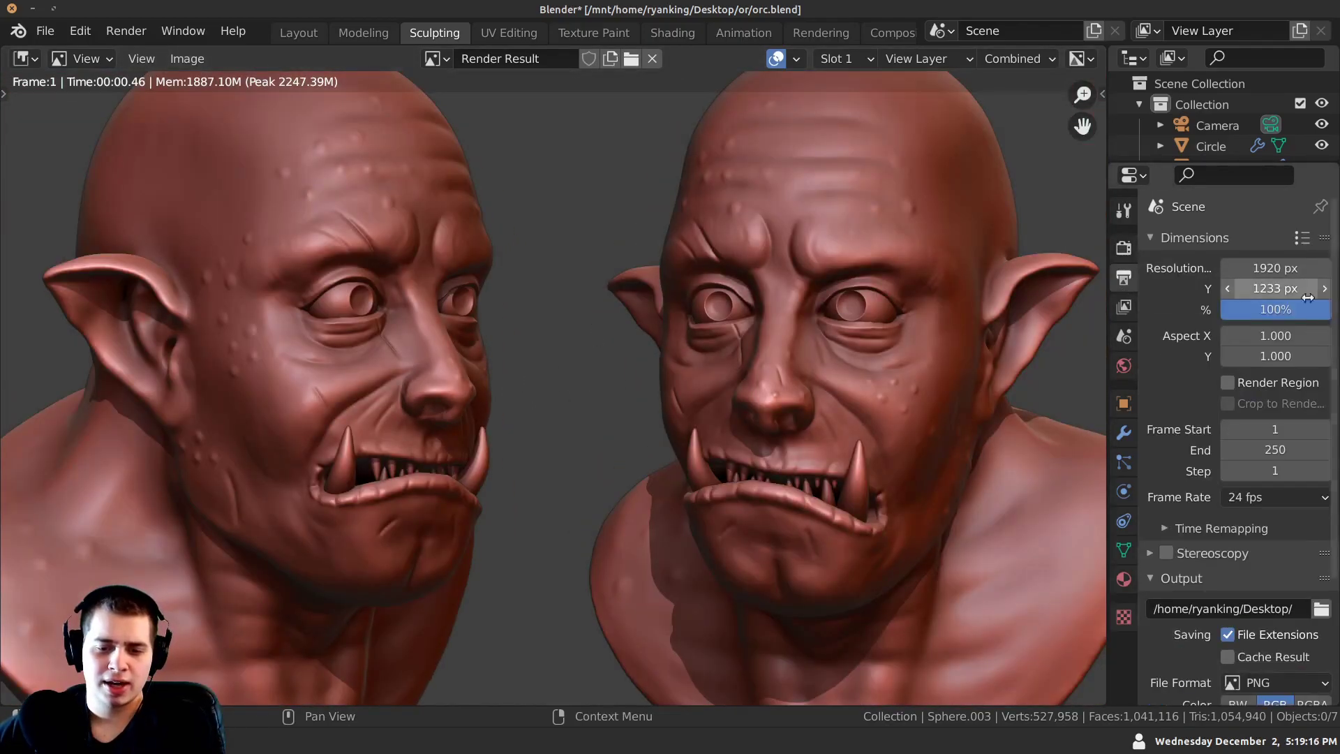
pyautogui.click(1265, 303)
pyautogui.write('200')
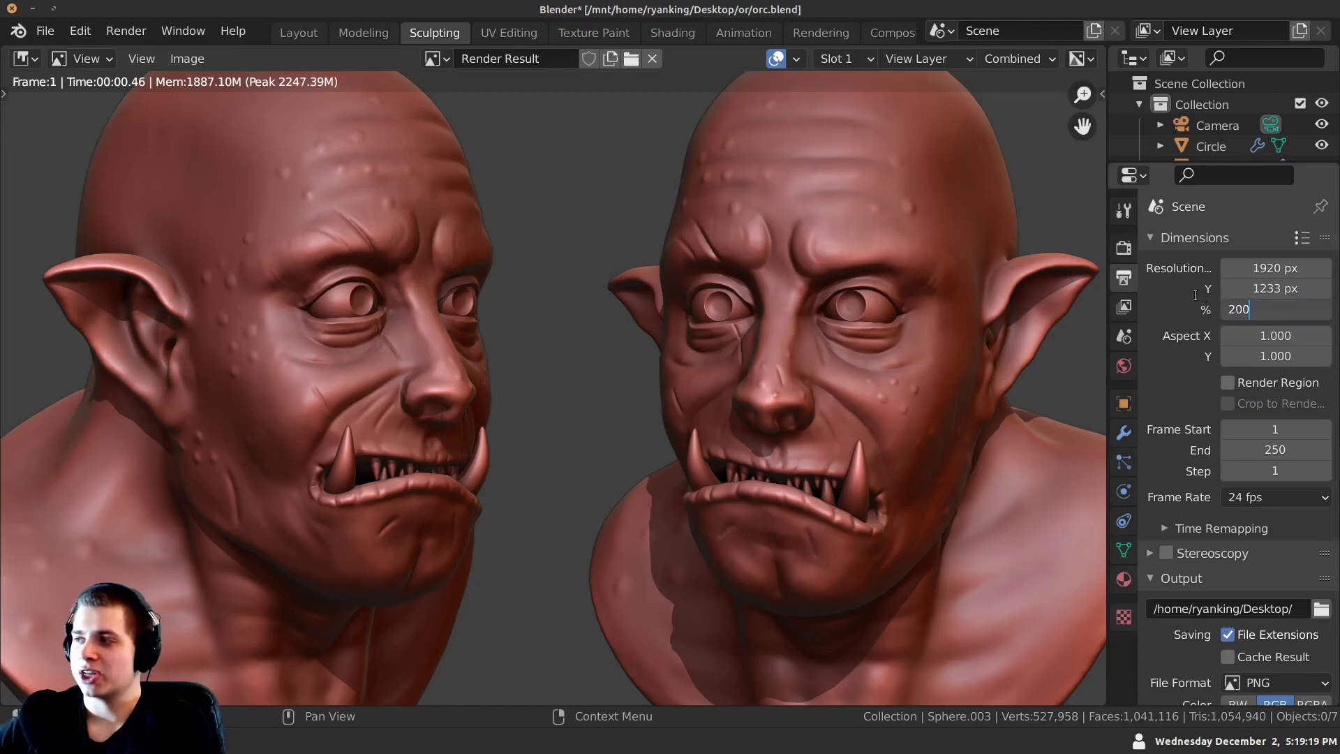
pyautogui.press('Return')
pyautogui.press('F12')
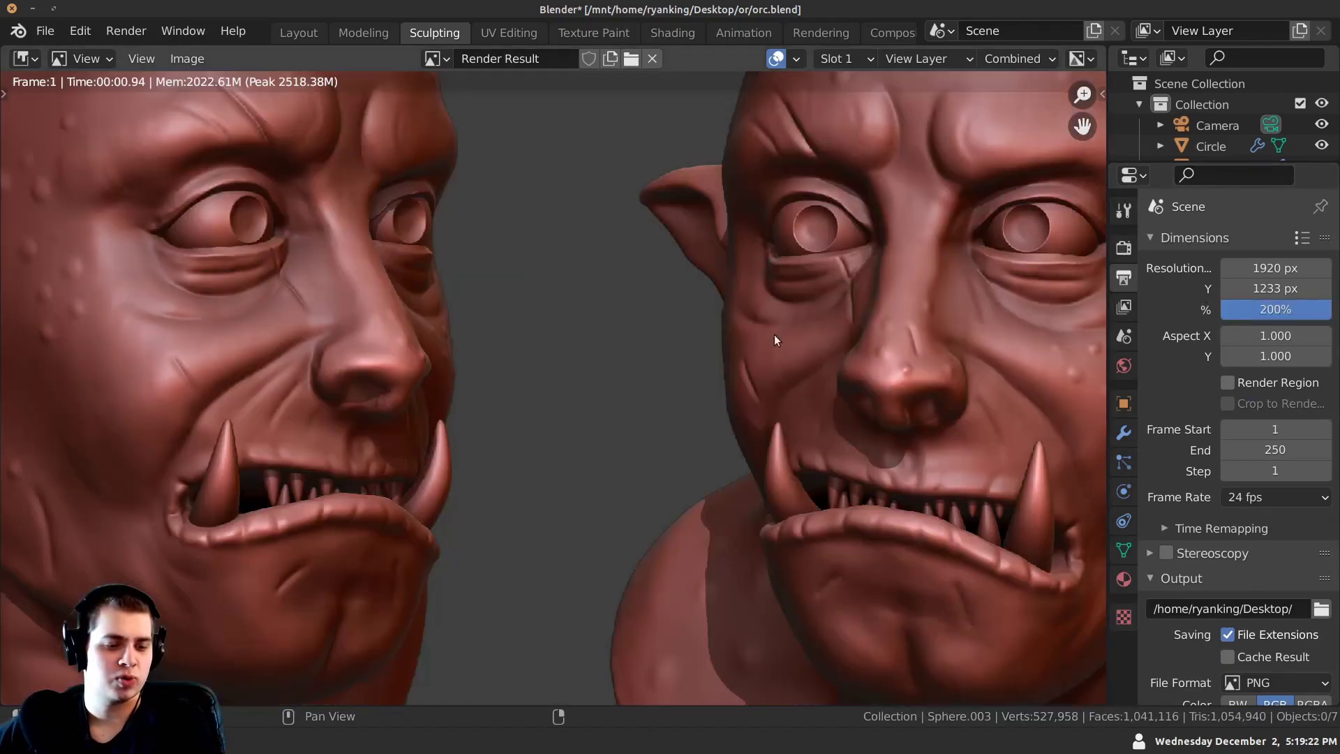
# Examine the facial detail of both busts in the new render, then the whole framed image.
pyautogui.scroll(-2, 773, 334)
pyautogui.moveTo(773, 334); pyautogui.dragTo(579, 434, button='middle')
pyautogui.scroll(4, 652, 325)
pyautogui.moveTo(652, 326); pyautogui.dragTo(607, 325, button='middle')
pyautogui.scroll(-2, 418, 393)
pyautogui.scroll(-2, 600, 418)
pyautogui.moveTo(601, 447); pyautogui.dragTo(743, 410, button='middle')
pyautogui.scroll(-2, 743, 411)
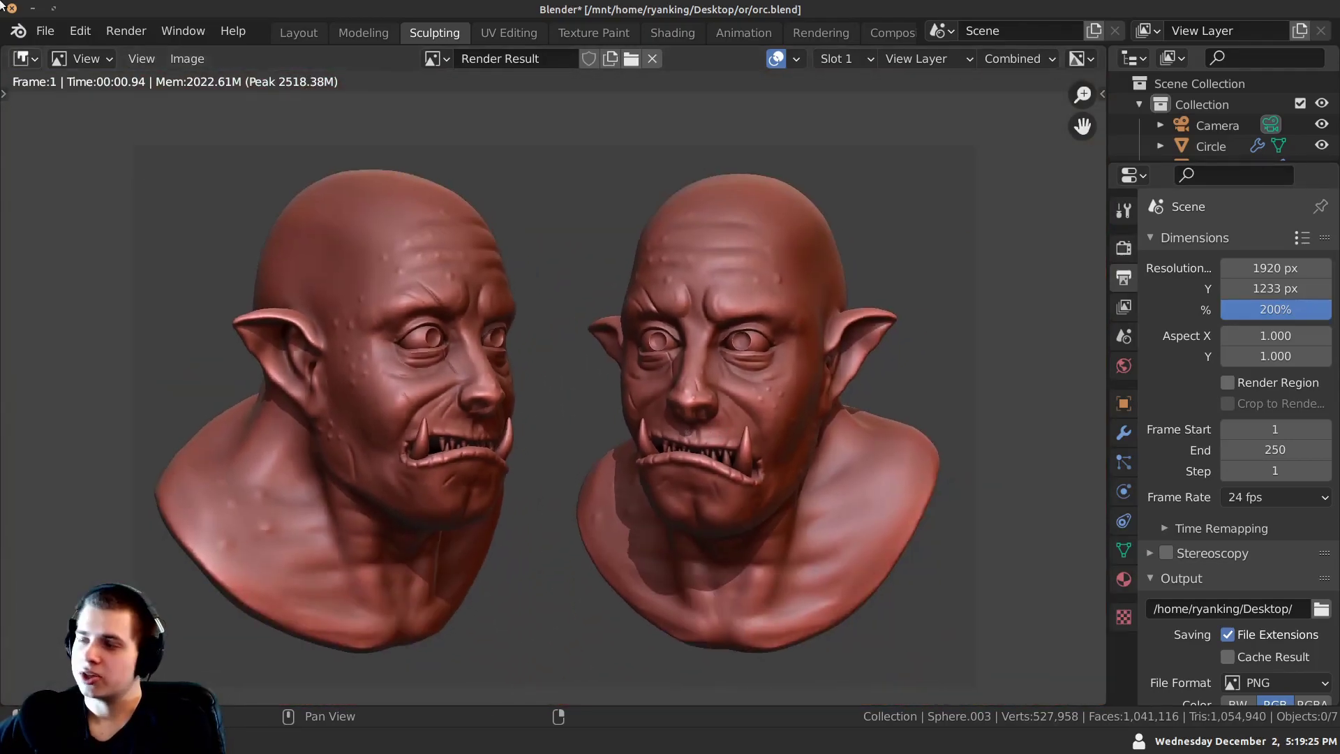
# Save the project file and save the render as Orc Sculpt Tutorial.png in the Desktop/or folder.
pyautogui.click(44, 30)
pyautogui.click(65, 173)
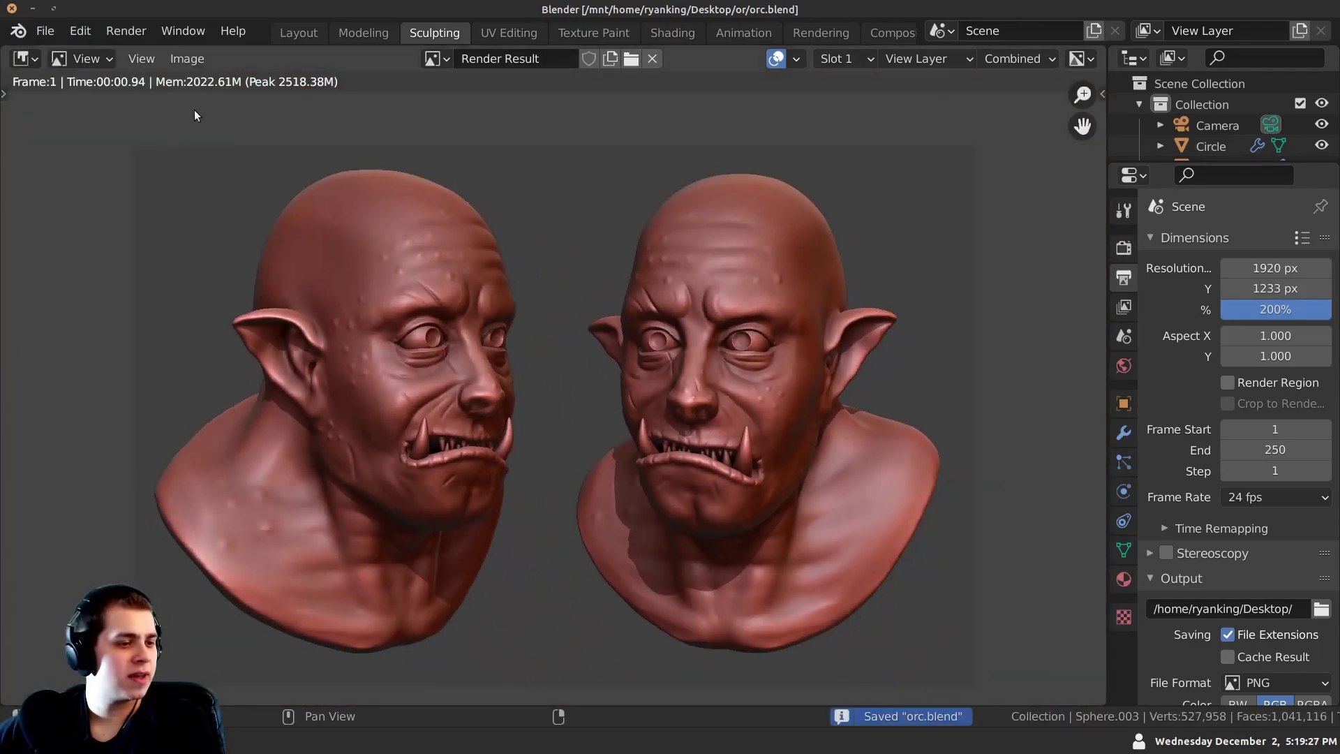
pyautogui.click(186, 60)
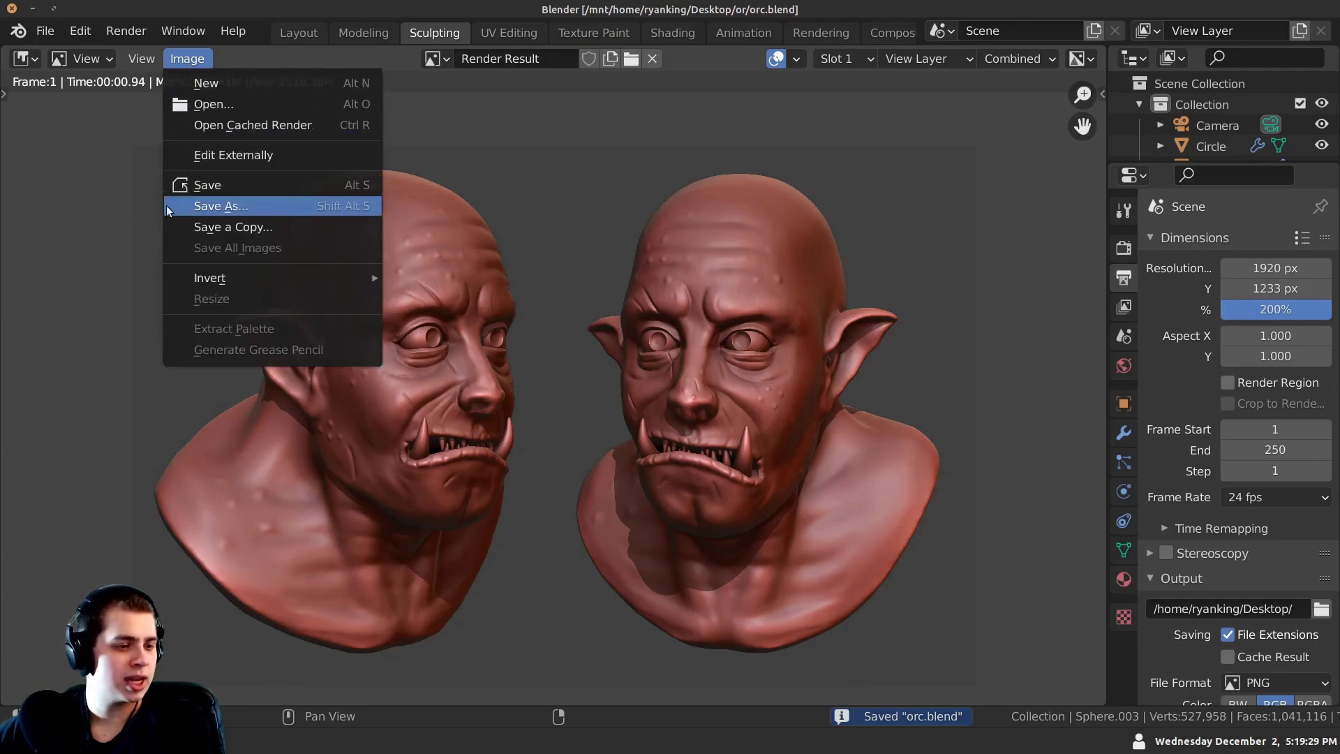
pyautogui.click(254, 208)
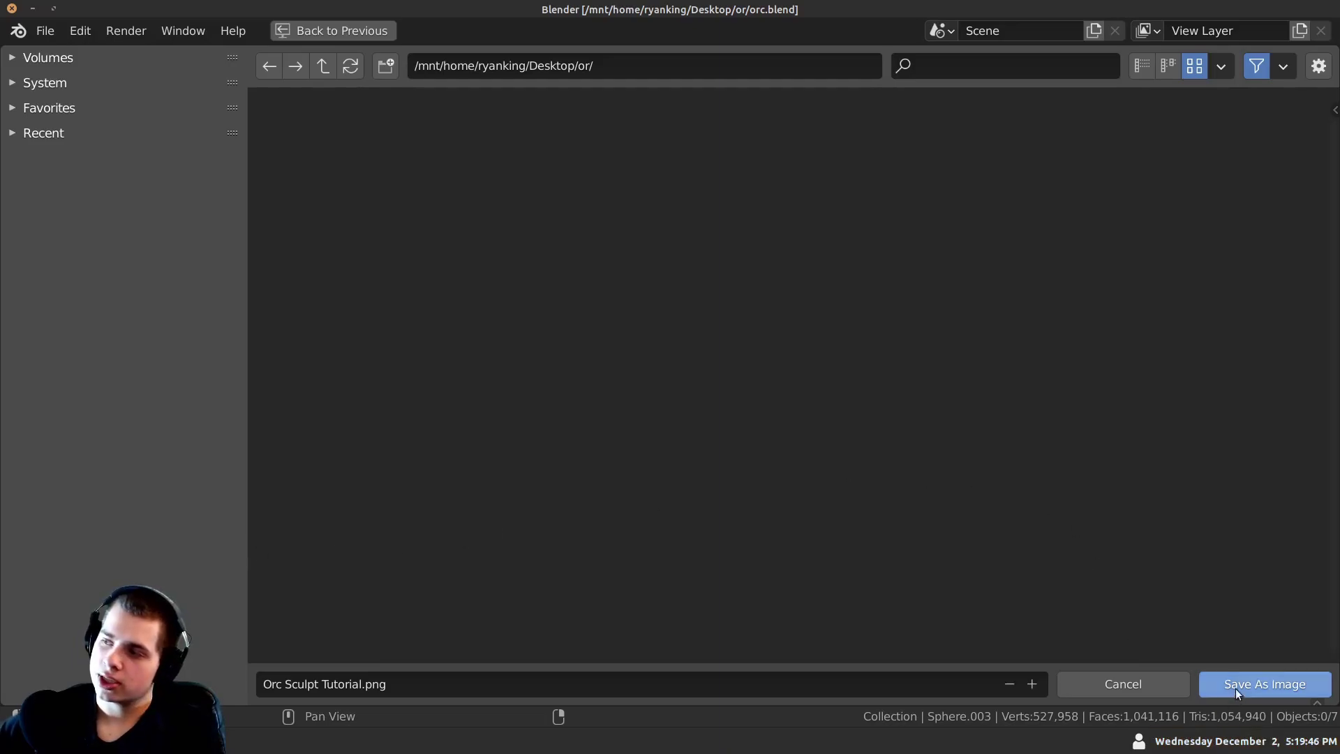
pyautogui.click(1236, 687)
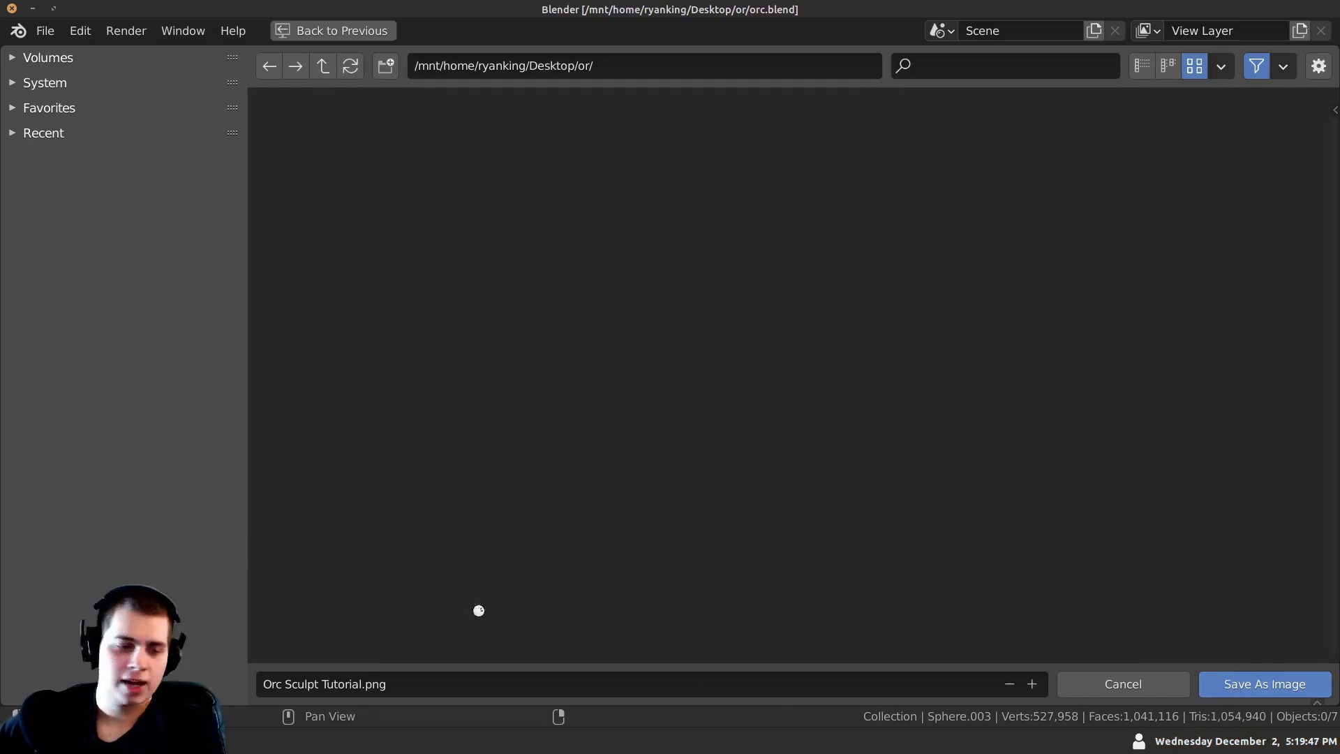
# Maximize the render result view to show both busts large and save the project file again.
pyautogui.hotkey('ctrl', 'space')
pyautogui.hotkey('ctrl', 's')
pyautogui.moveTo(628, 405); pyautogui.dragTo(619, 385, button='middle')
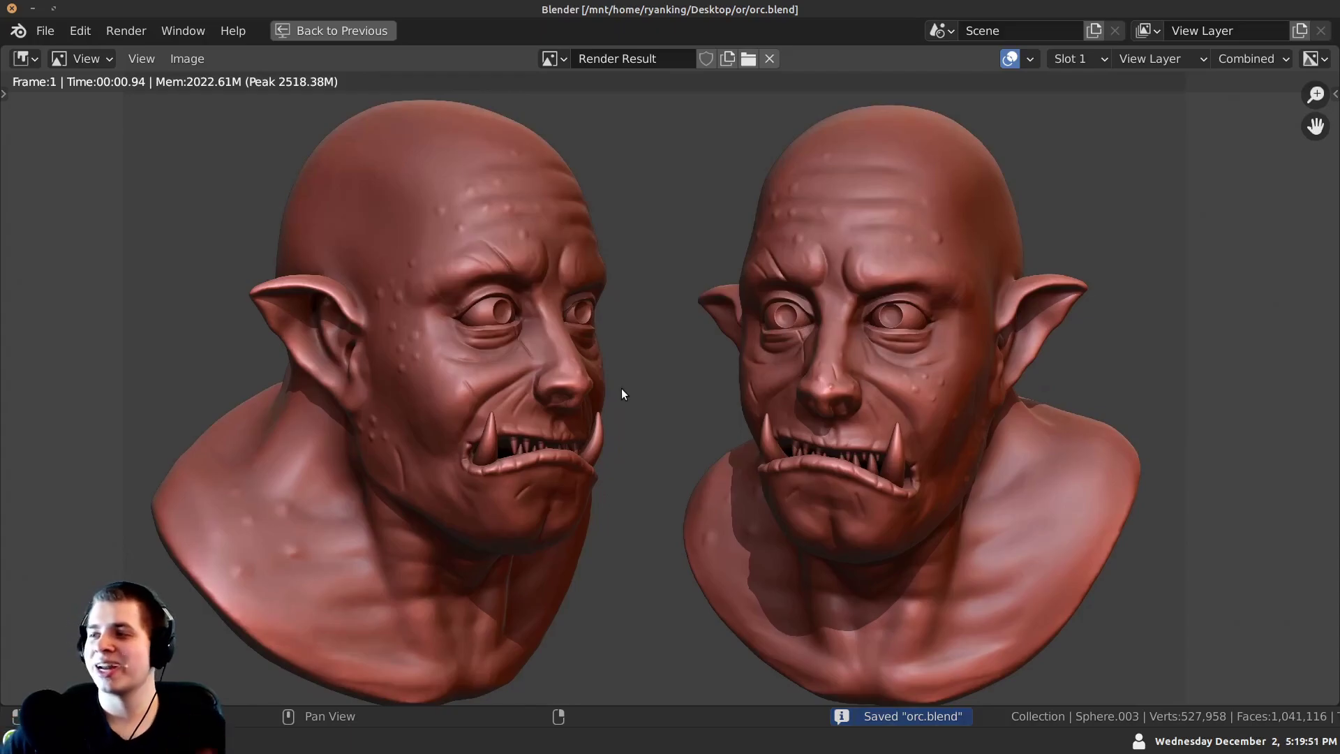